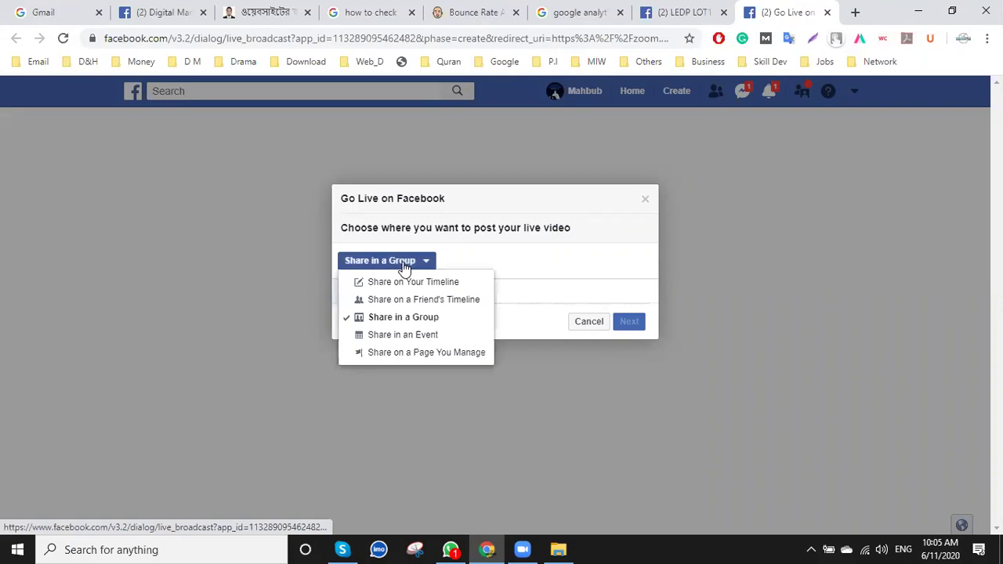
Step: Share the live video to the managed Digital Marketing Blog page and proceed to broadcast setup
click(401, 354)
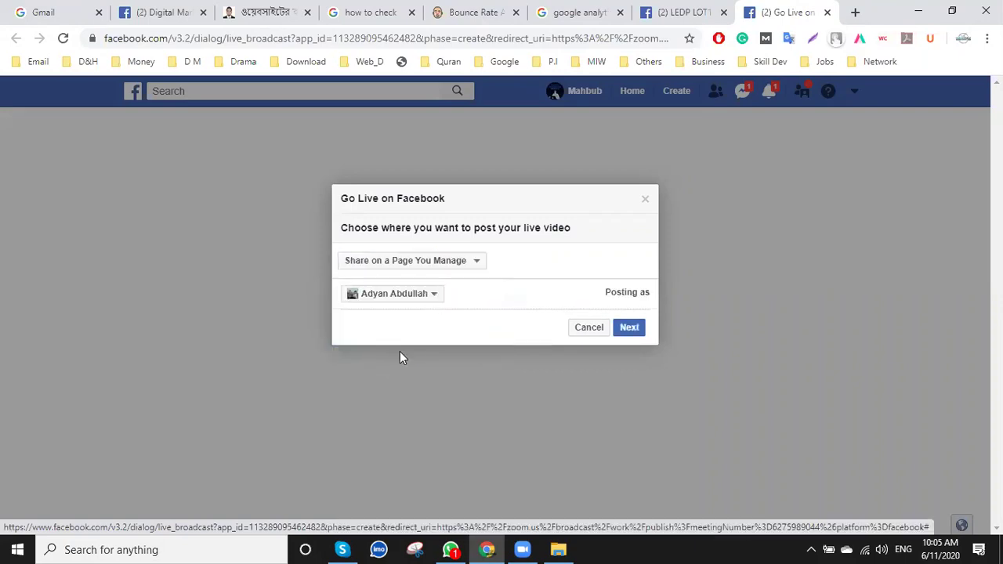
click(417, 301)
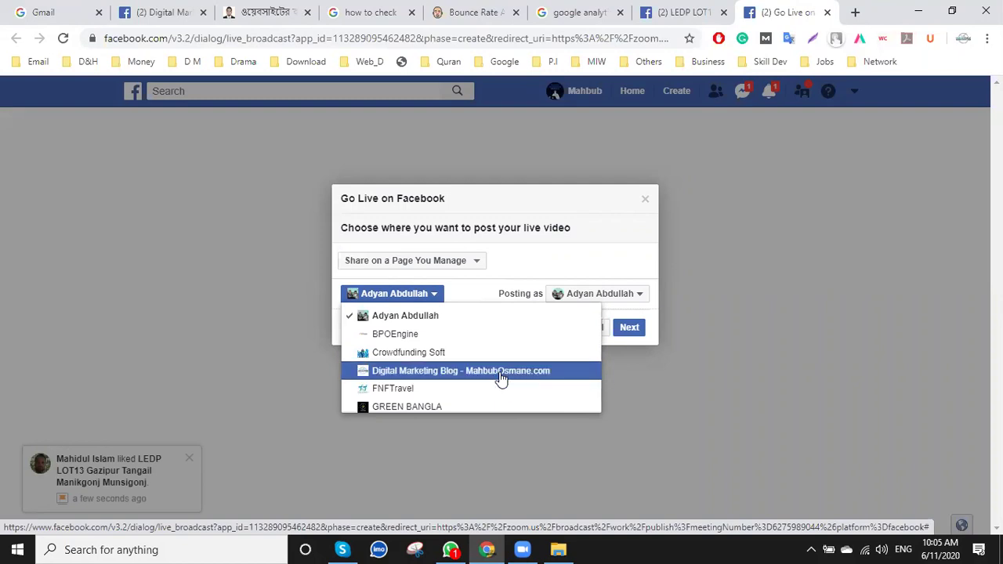
click(502, 374)
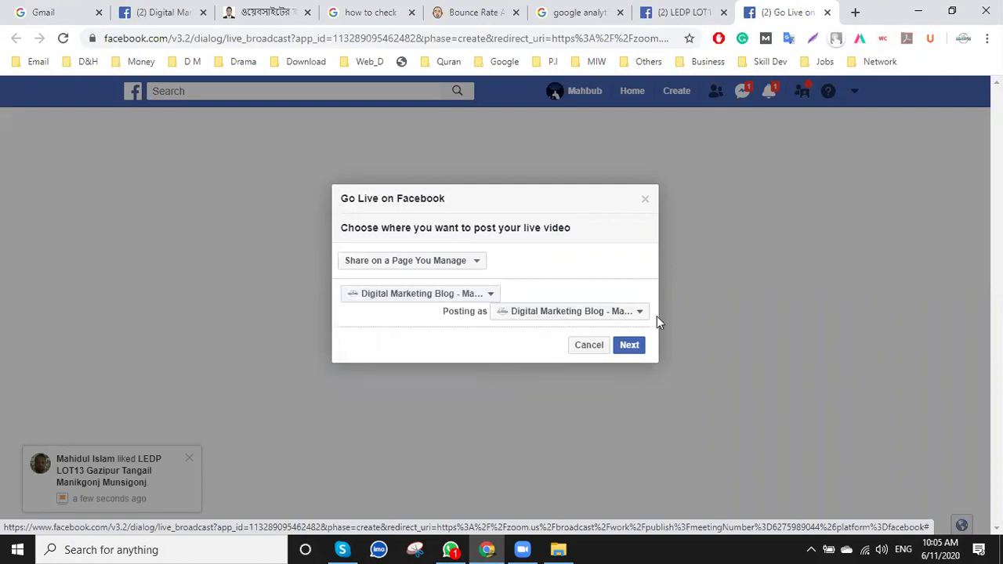
click(633, 346)
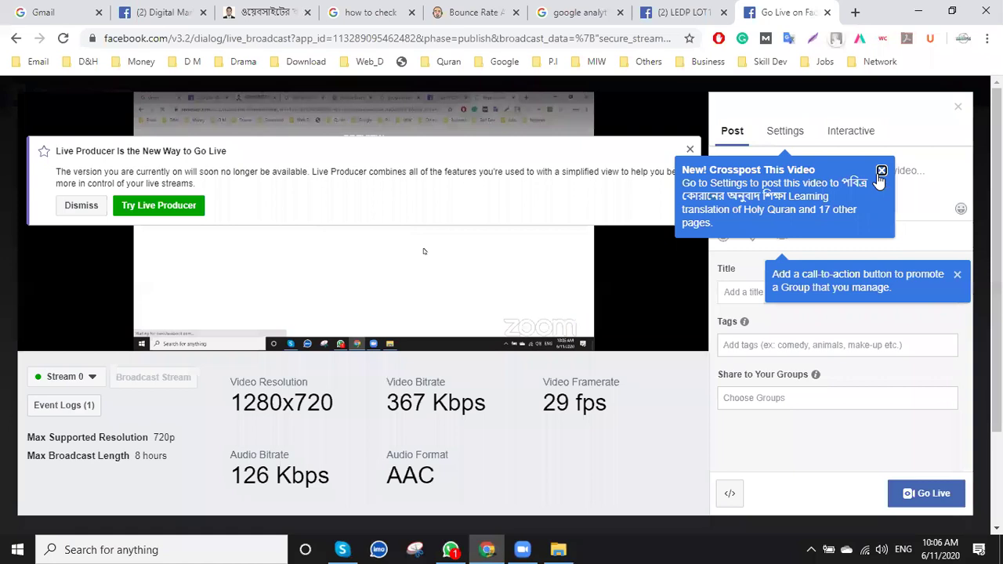
Step: Dismiss the Crosspost and call-to-action tips over the broadcast setup
click(881, 171)
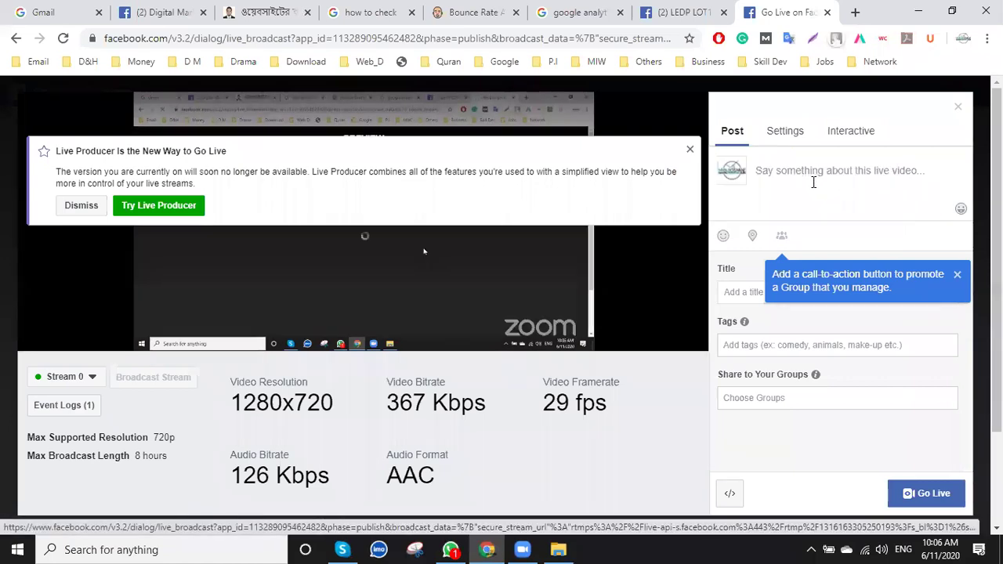
click(729, 292)
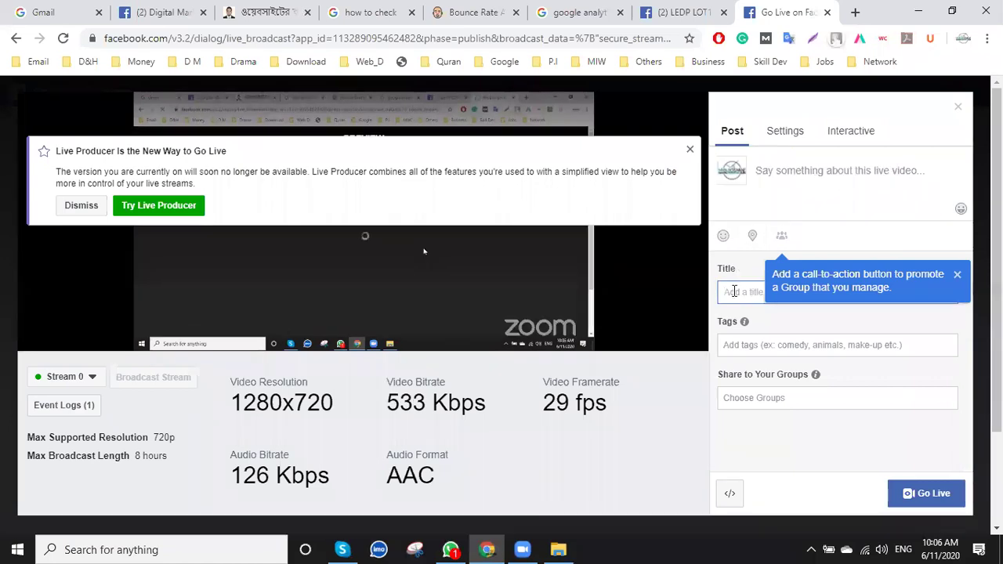
click(958, 275)
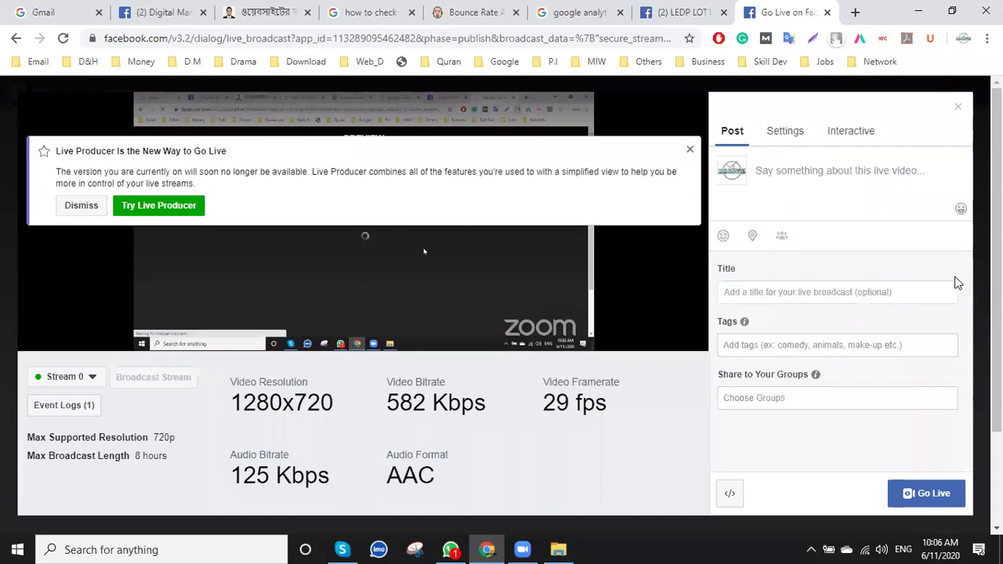
click(789, 297)
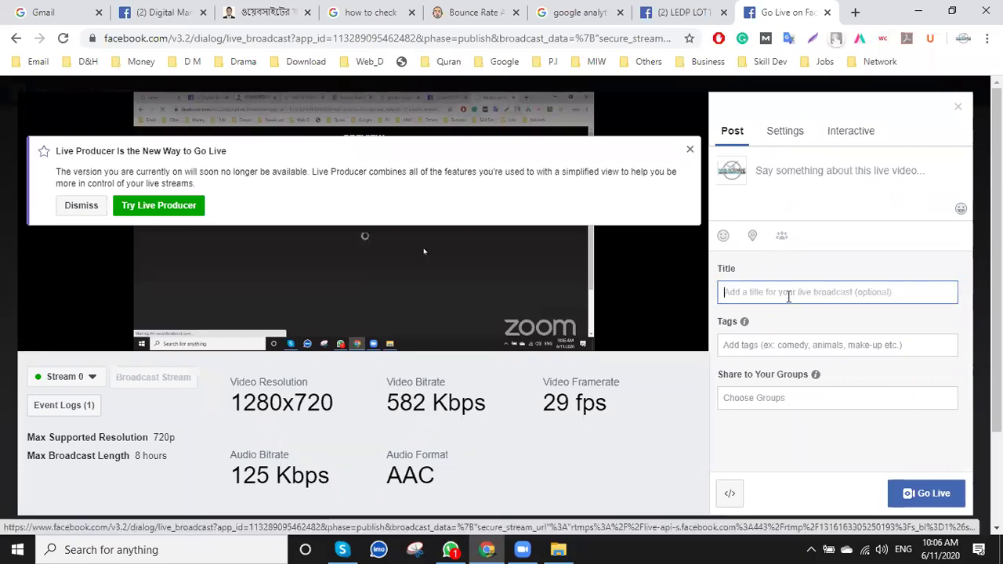
Step: Title the broadcast 'Digitall Marketing Course' and correct 'Digitall' to 'Digital' via spell-check
text(https://www.facebook.com/ledplot13/)
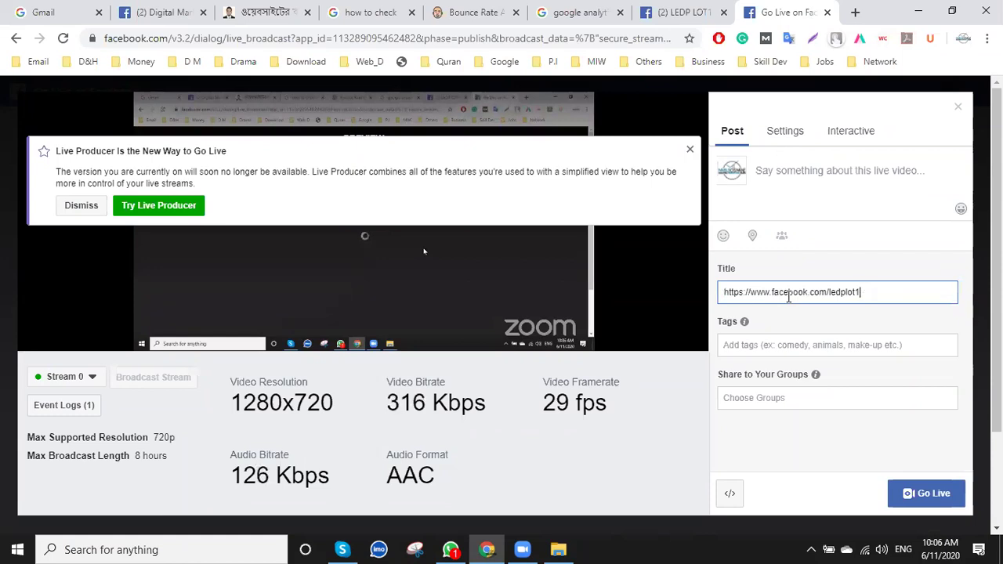
key(ctrl+z)
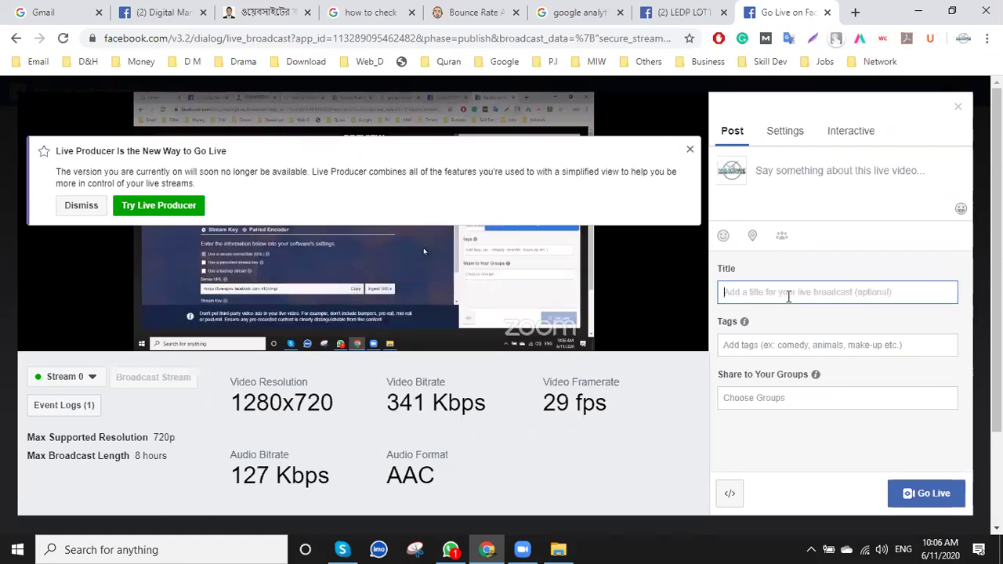
text(Digit)
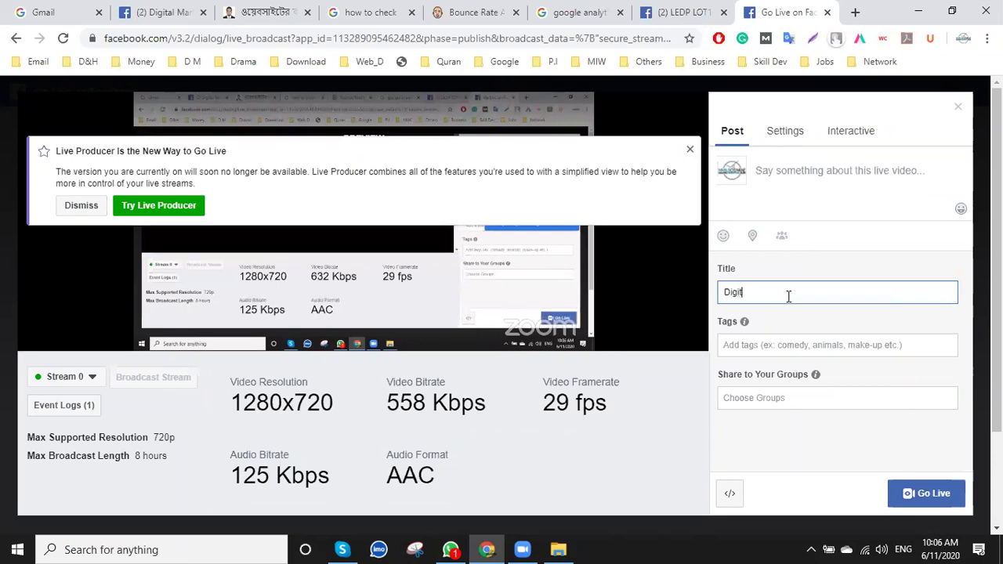
text(all Mar)
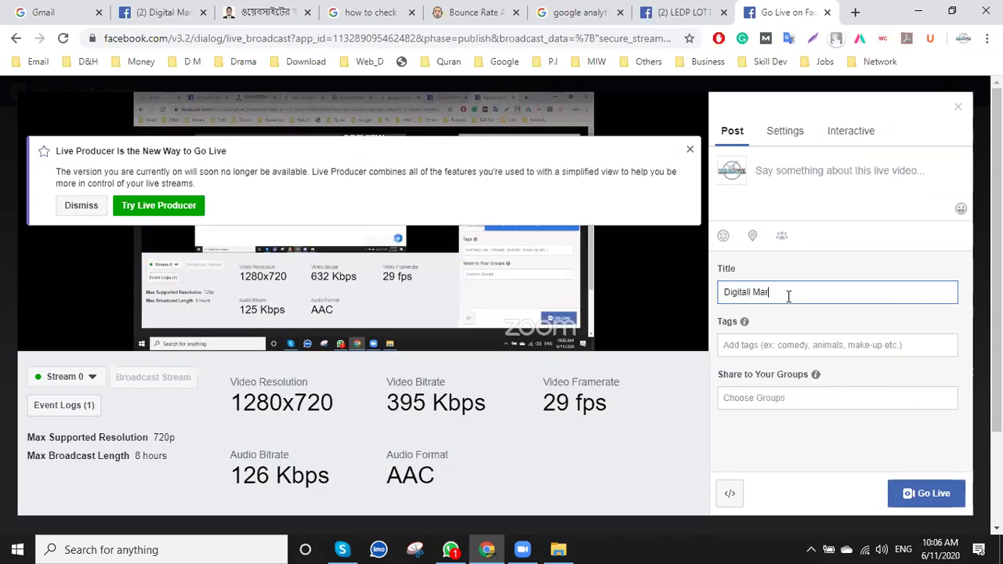
text(keting Course)
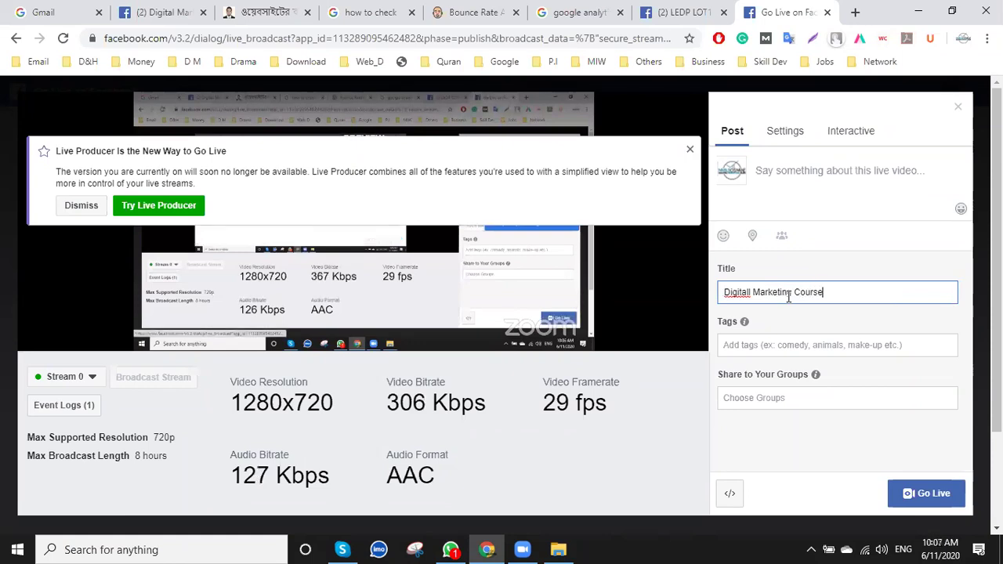
right_click(731, 295)
click(756, 311)
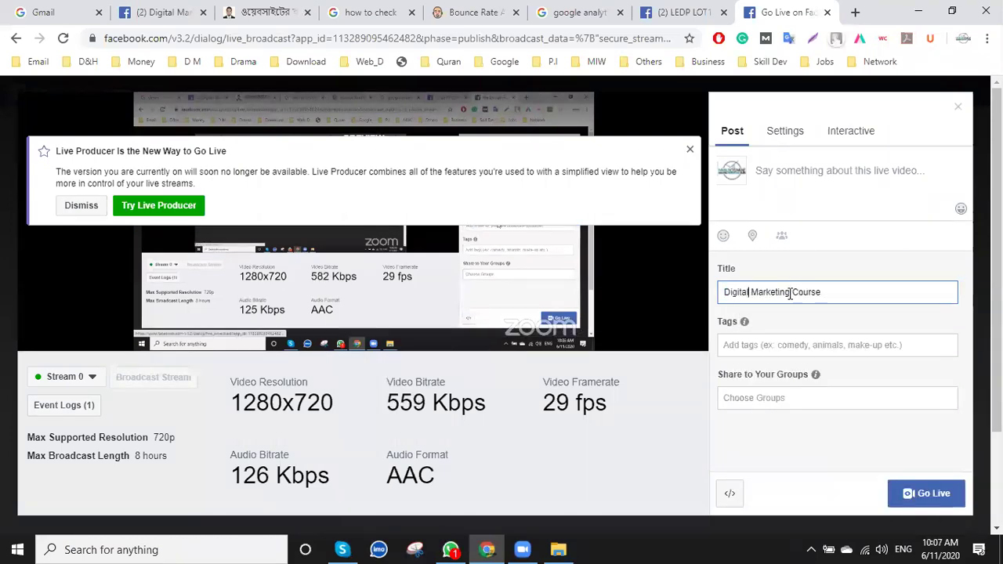
Step: Append '- Class 0' to the end of the broadcast title and finish editing it
triple_click(792, 293)
key(ctrl+c)
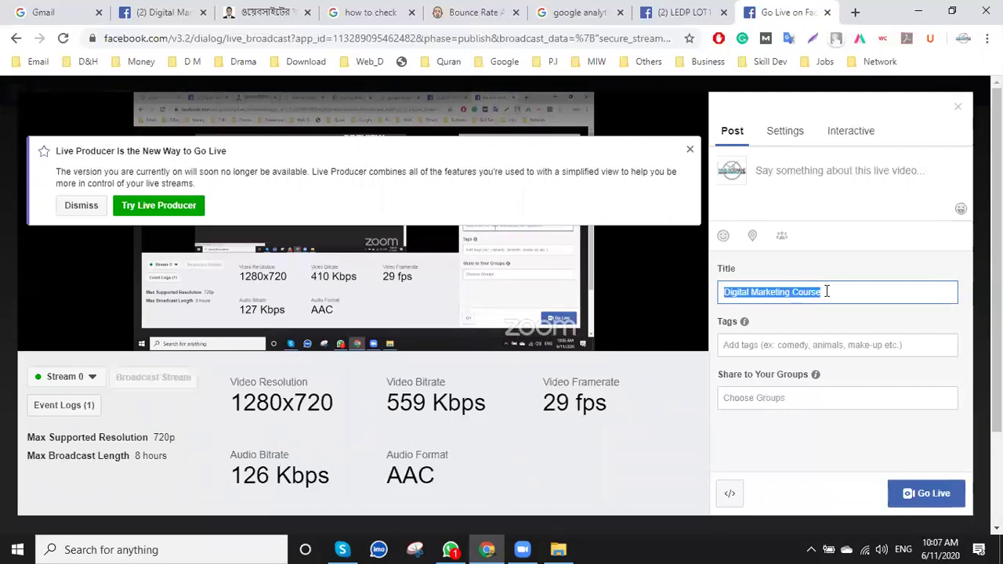
click(828, 292)
text(-)
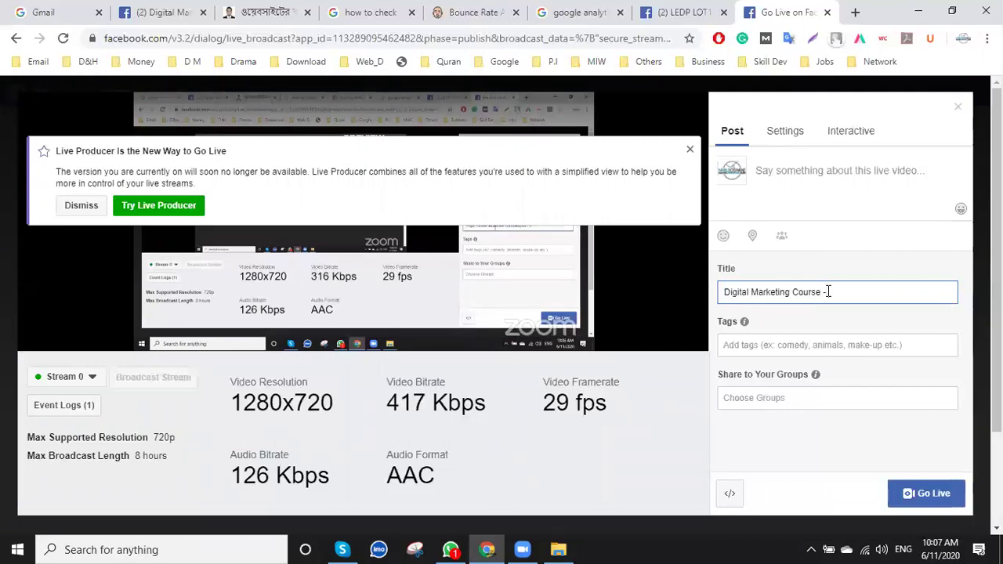
text( Class)
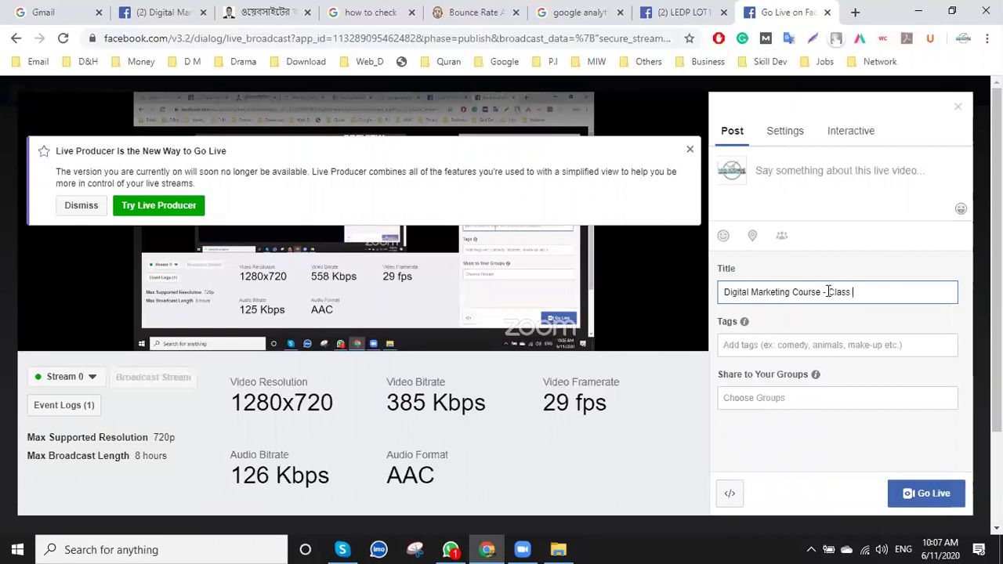
text( 07)
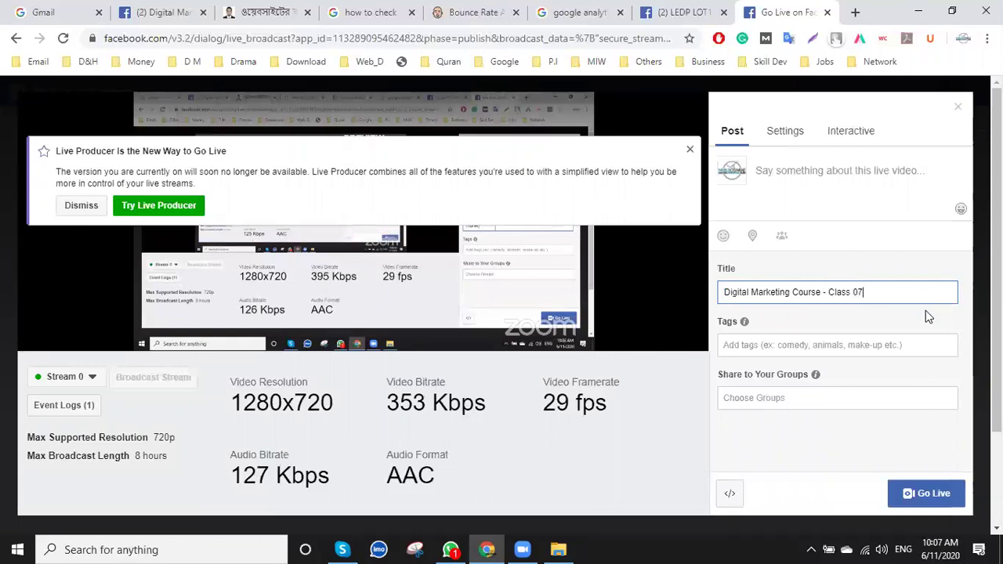
key(ctrl+a)
click(929, 314)
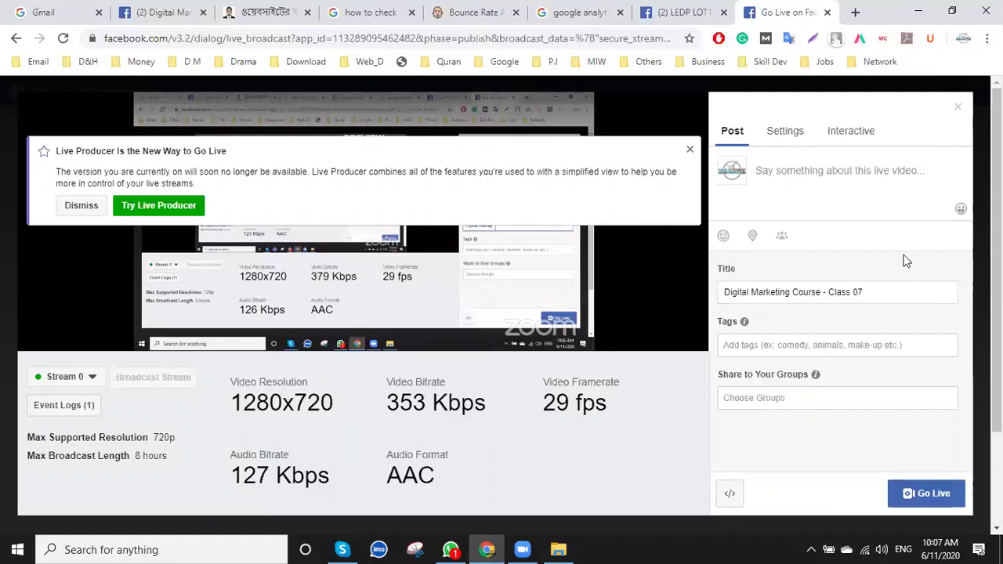
click(798, 180)
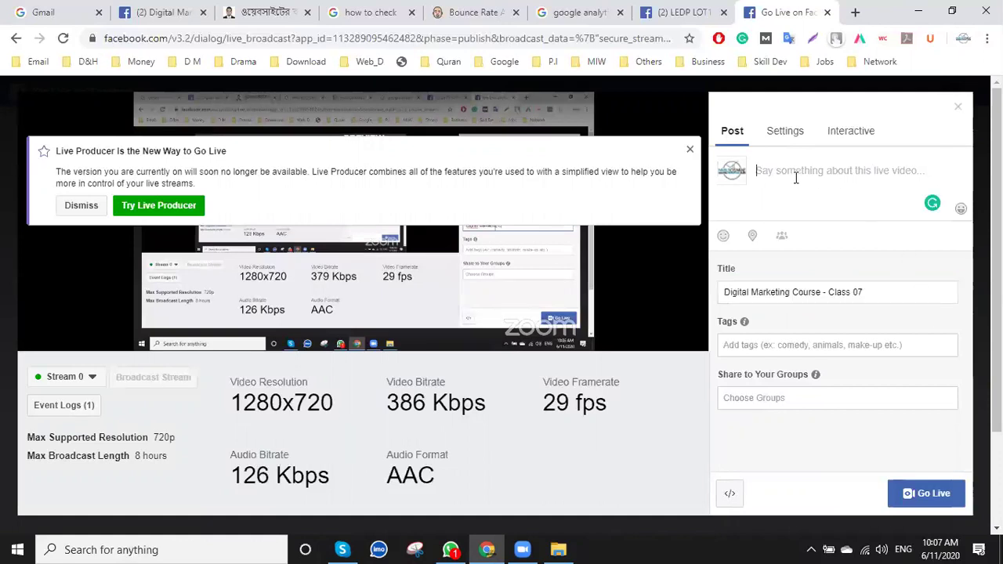
Step: Paste the course name with '- Class 07' into the description and start a group search
key(ctrl+v)
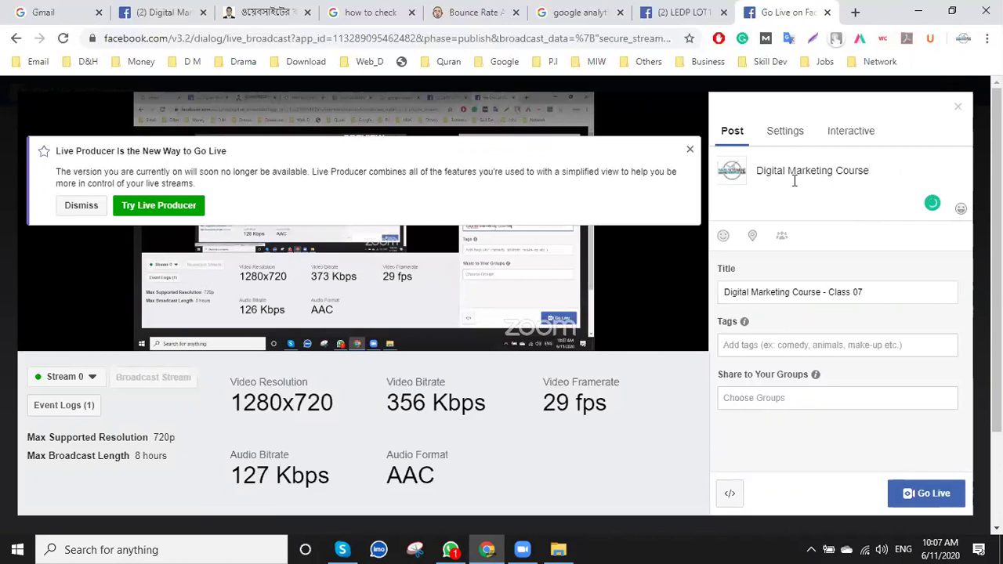
text(- Class )
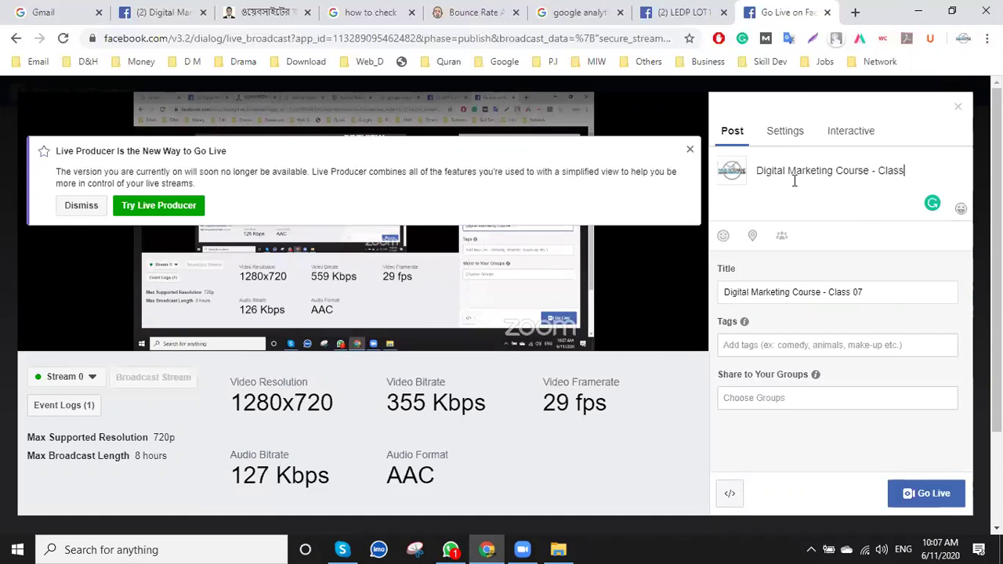
text(07)
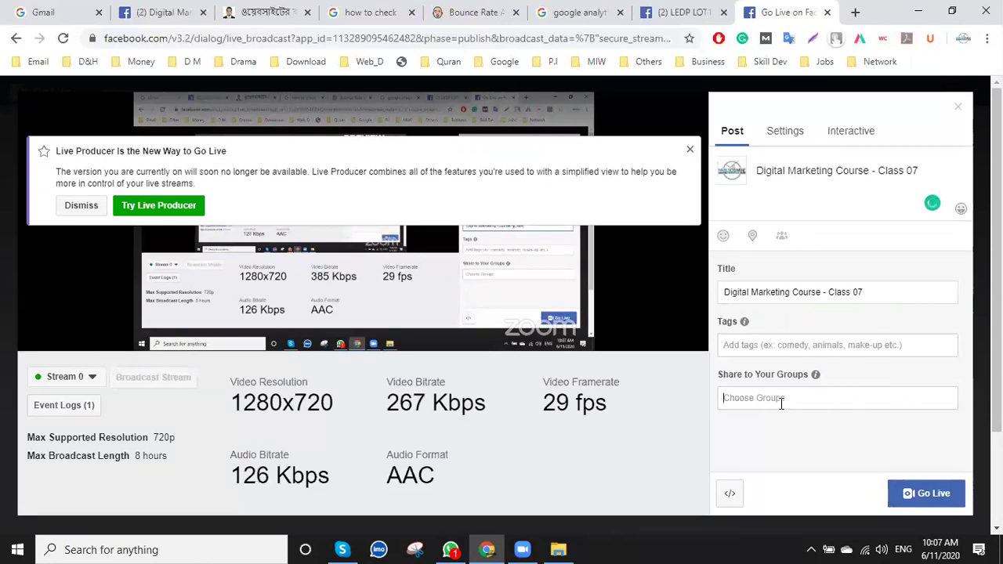
text(B)
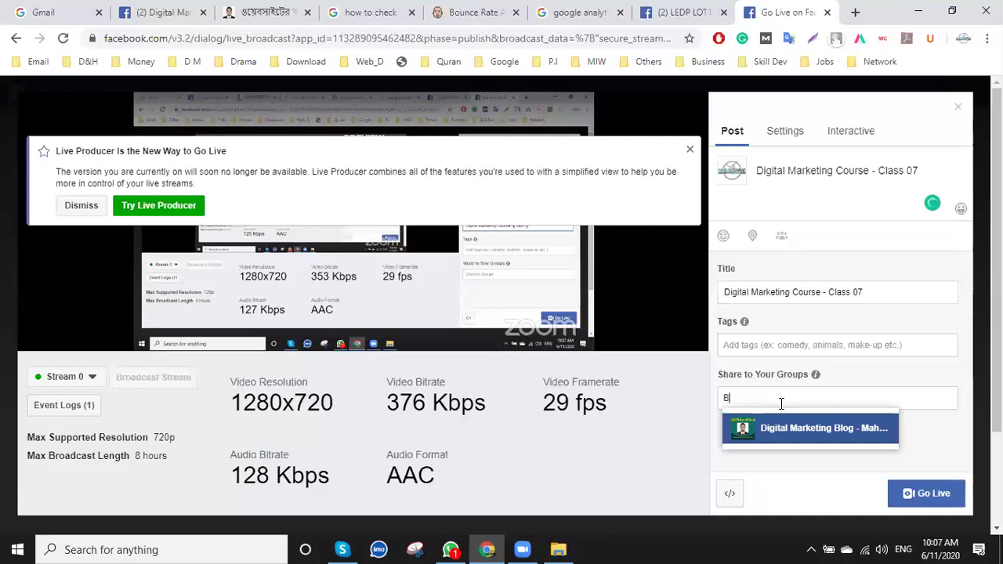
text(PO)
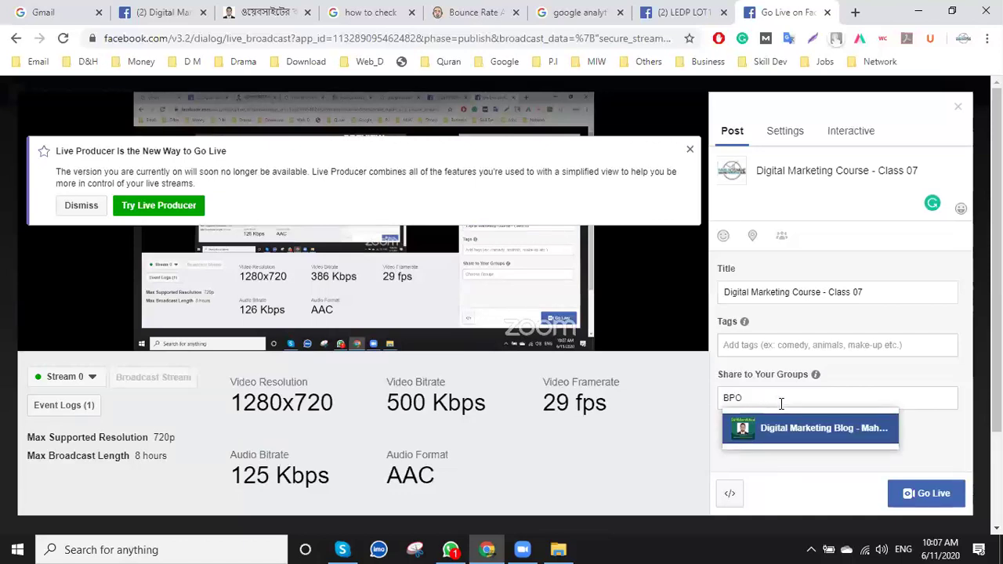
text(e)
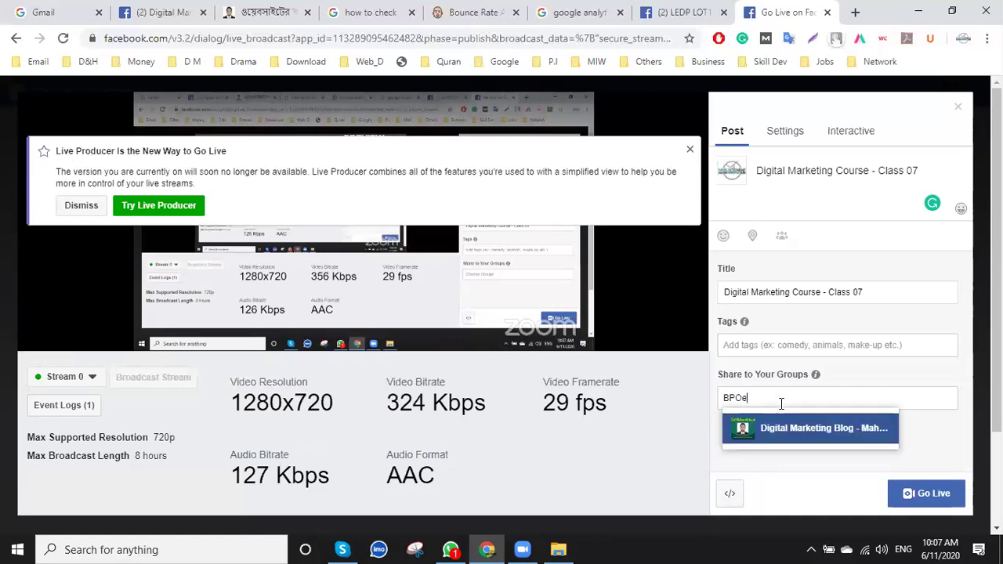
key(BackSpace)
text(E)
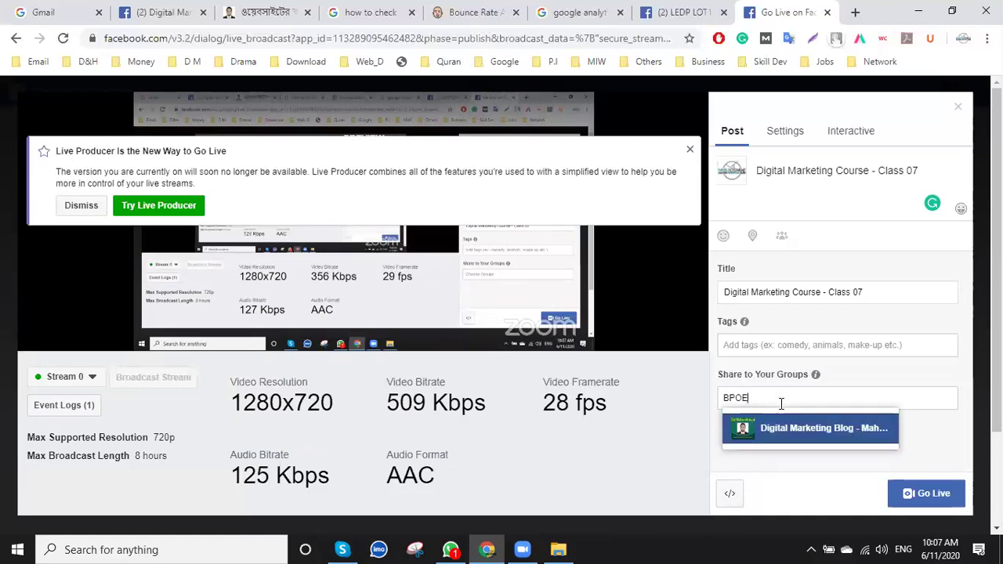
text(ngi)
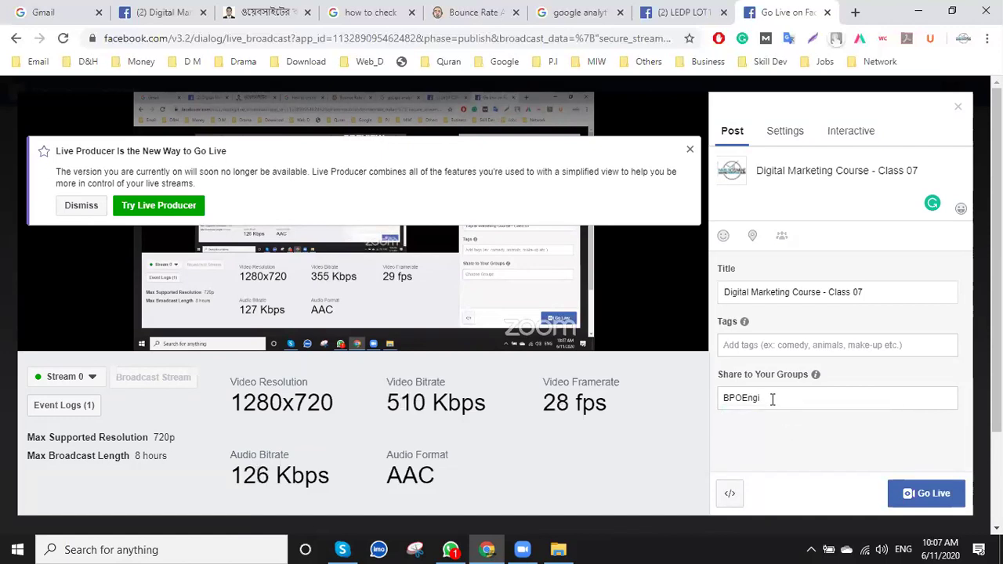
Step: Replace the old group entry with a 'Digital' search and pick Digital Marketing Blog
double_click(772, 399)
key(BackSpace)
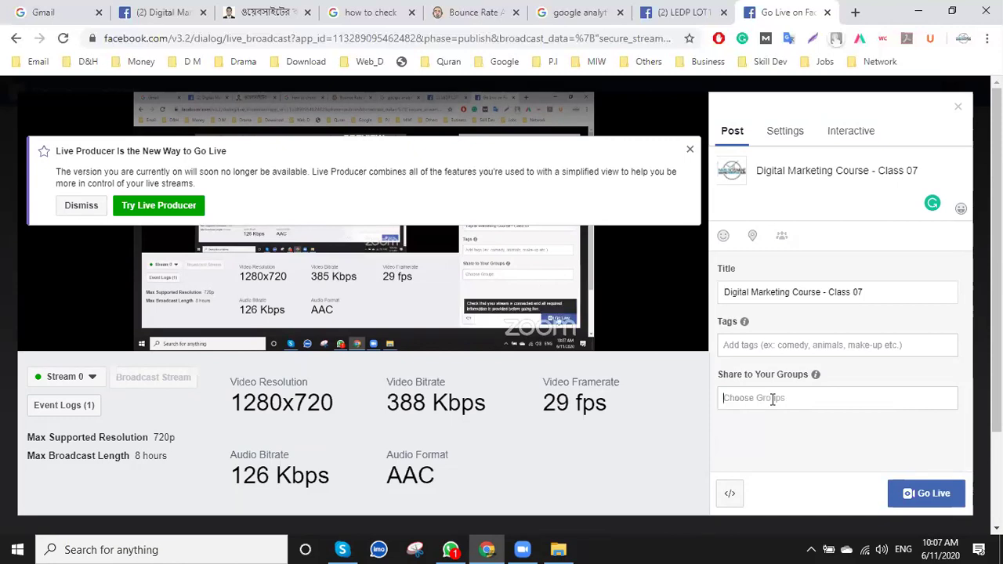
text(D)
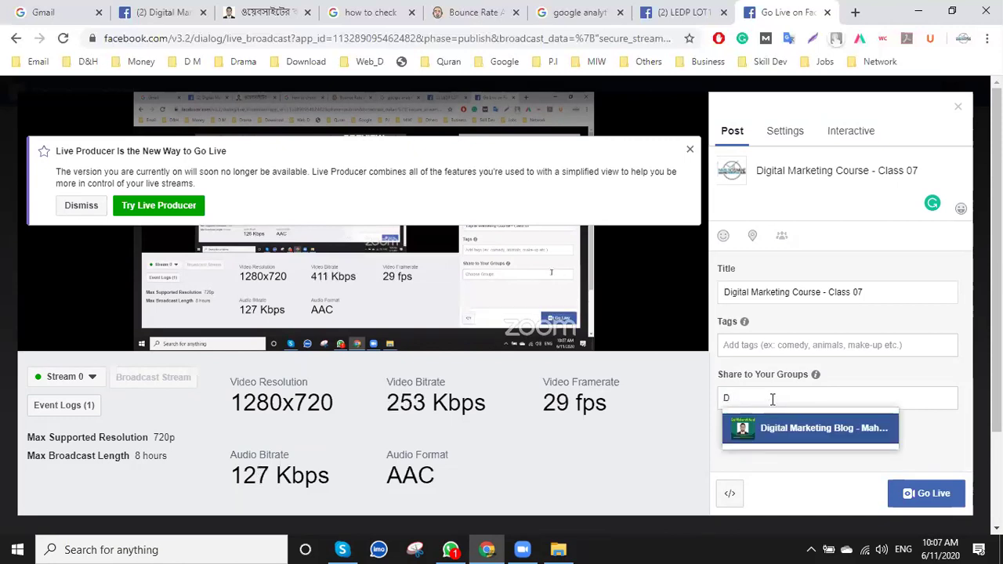
text(igi)
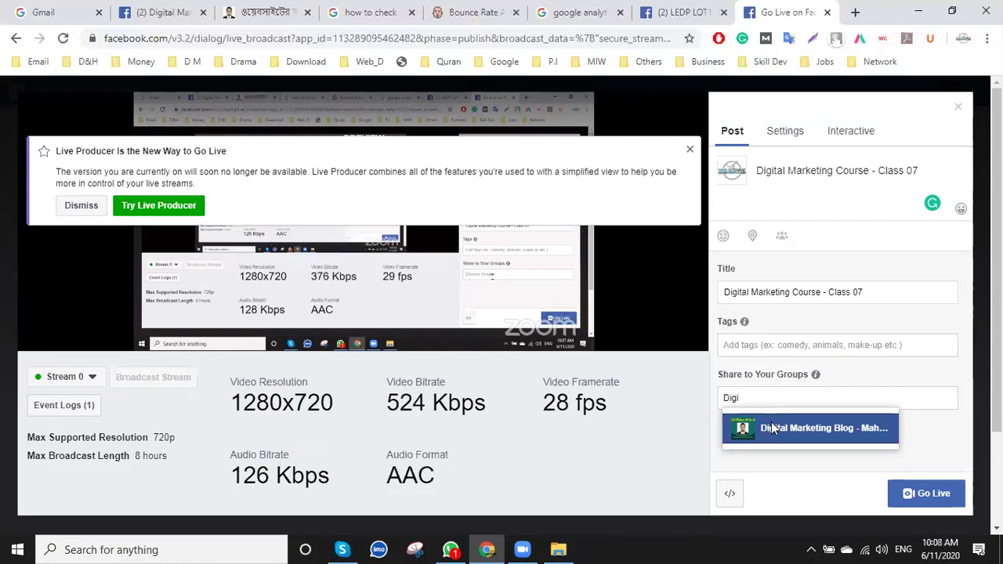
click(771, 428)
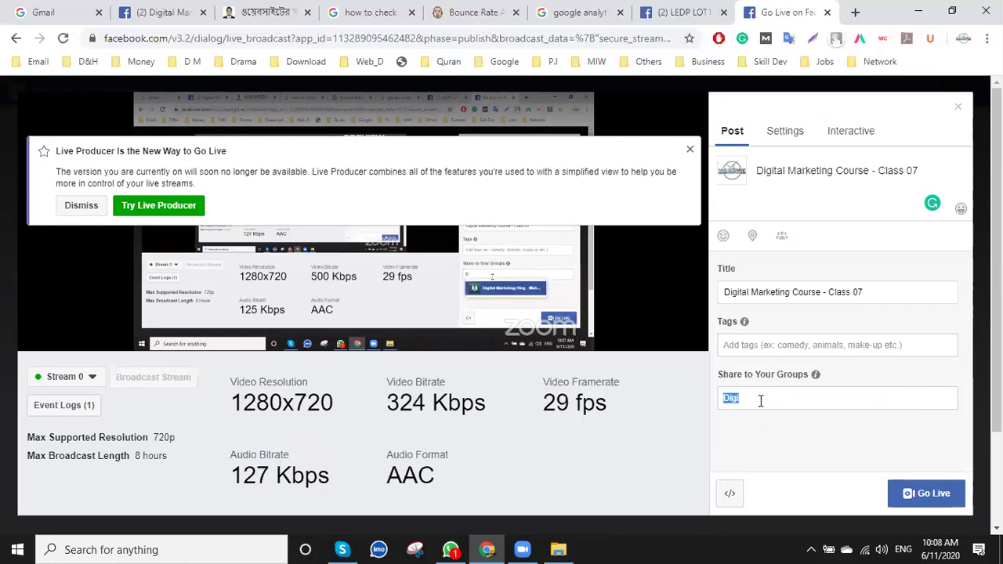
key(BackSpace)
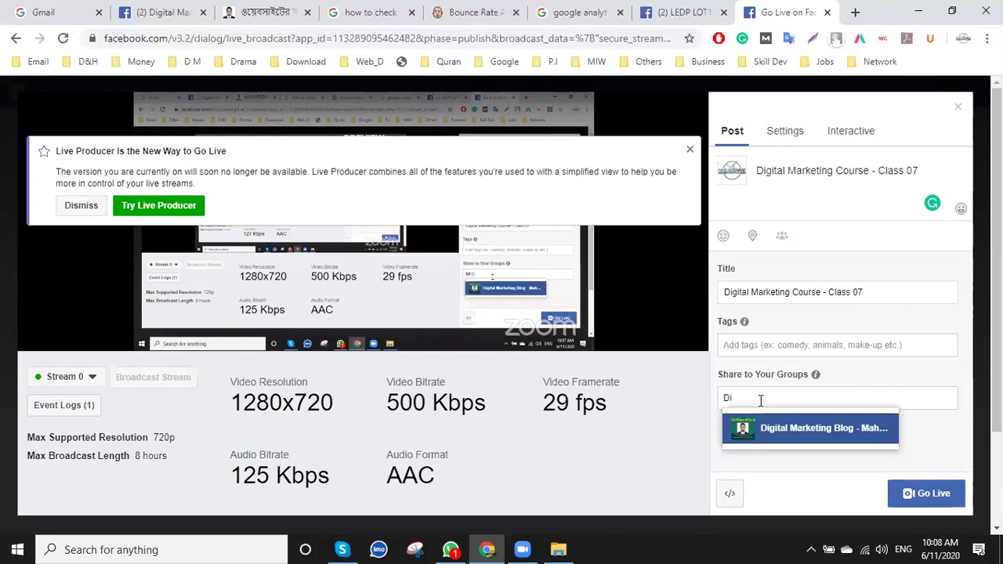
key(BackSpace)
key(BackSpace)
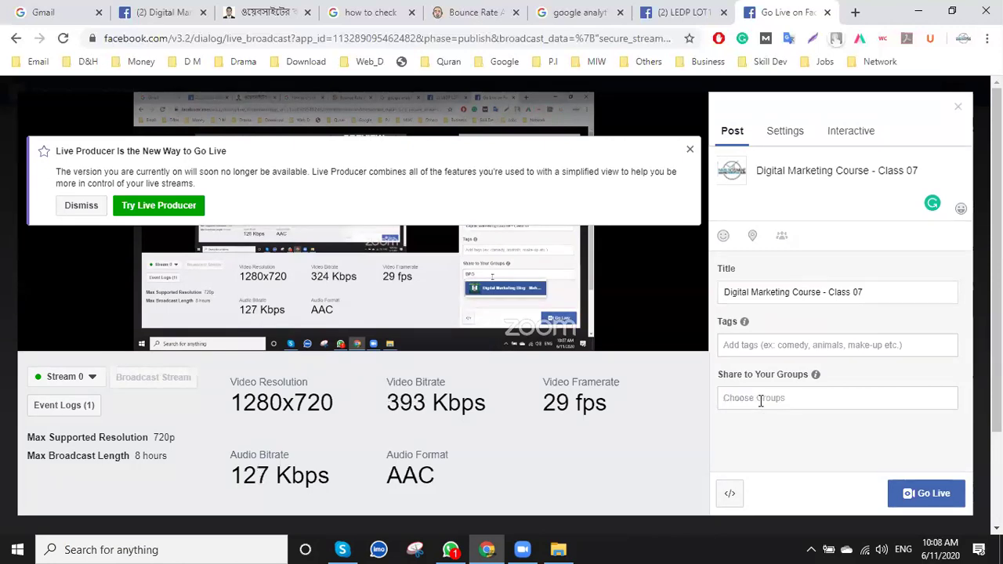
text(Di)
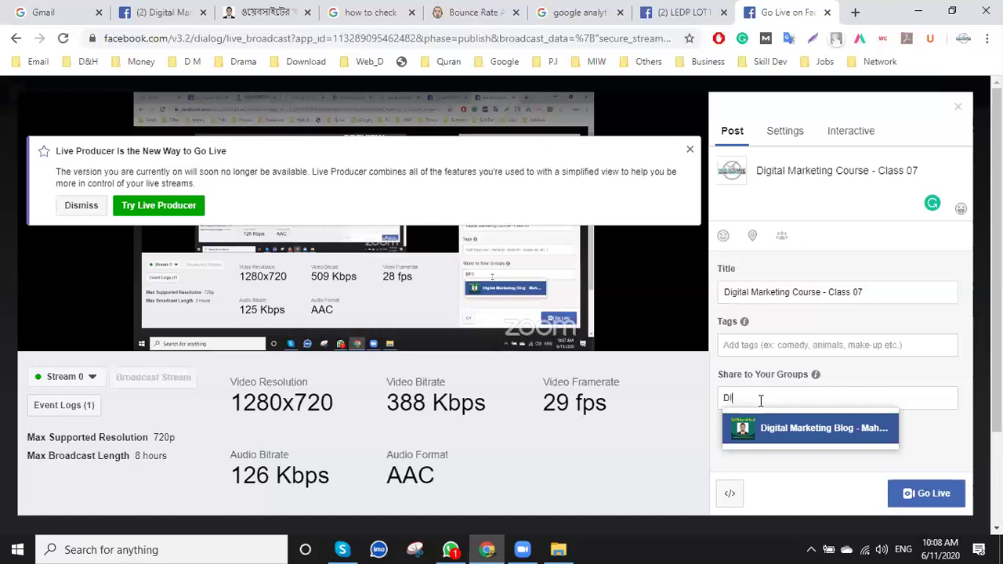
text(gital)
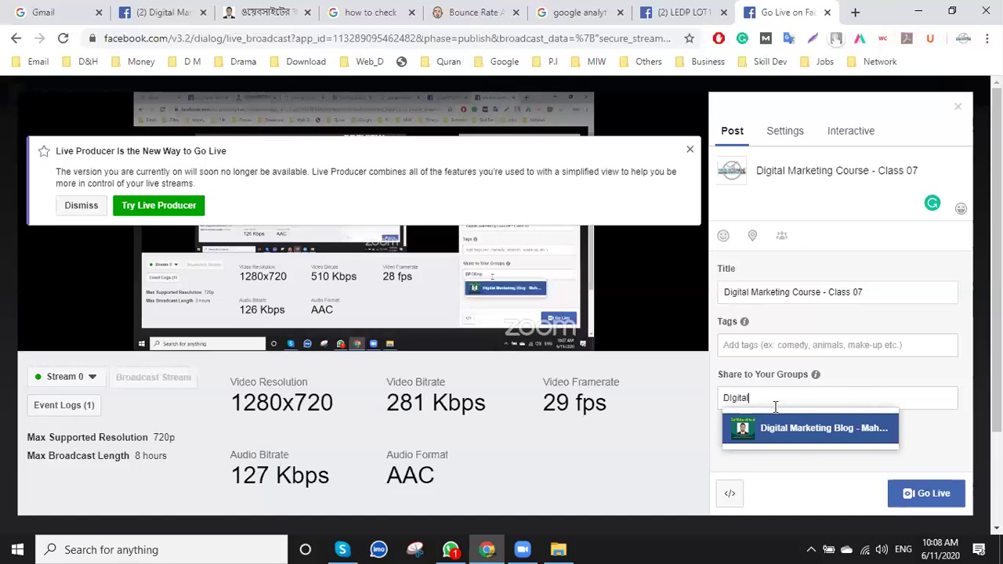
click(834, 436)
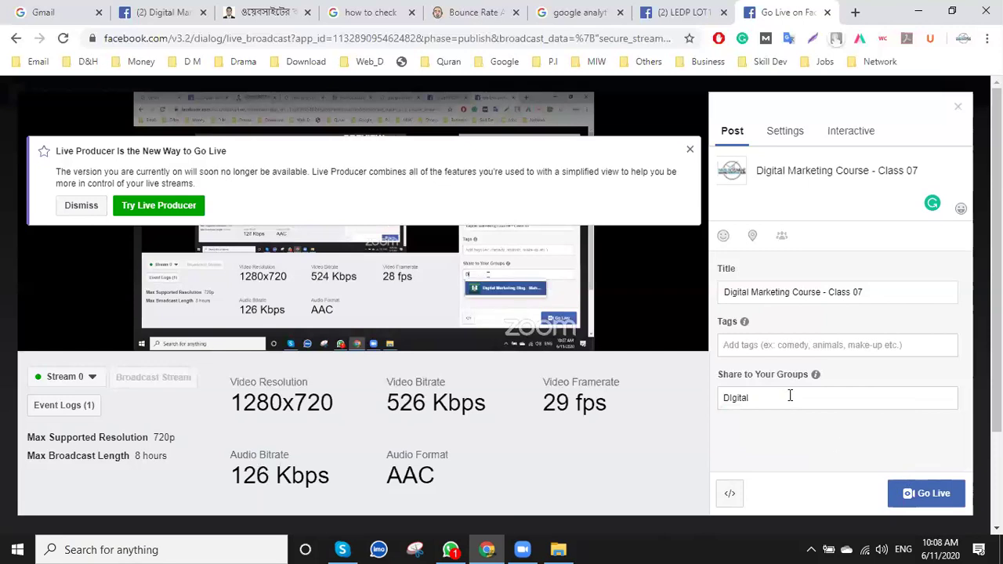
Step: Go live with the 'Digital Marketing Course - Class 07' broadcast
click(940, 496)
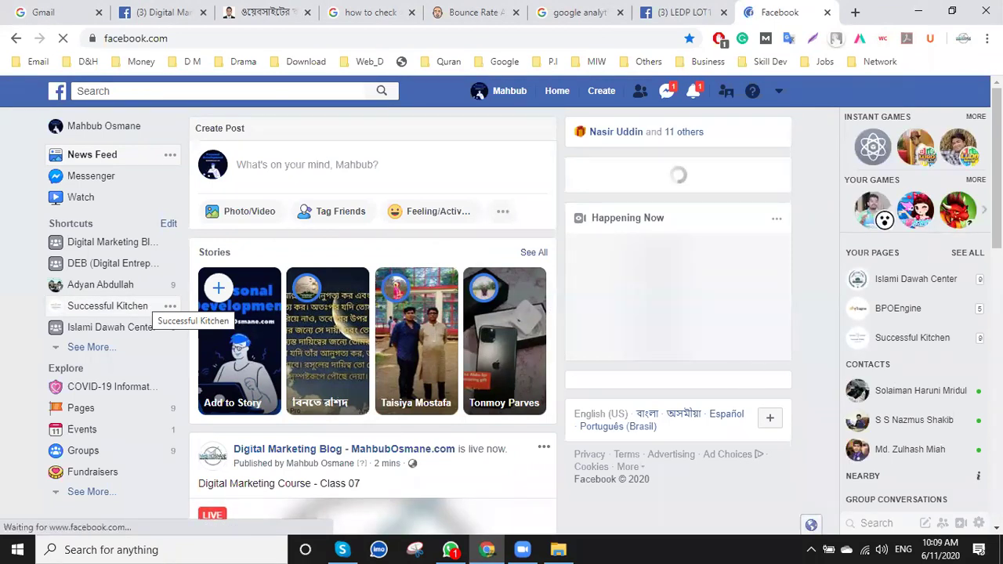
Step: Open the Digital Marketing Blog page from the live post in a new tab
scroll(479, 94, down, 3)
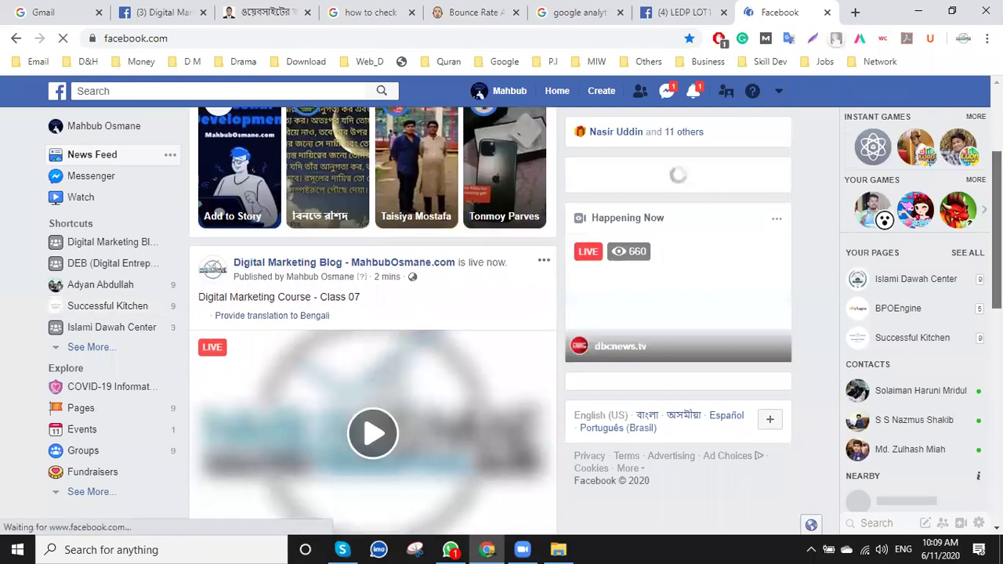
scroll(479, 94, down, 1)
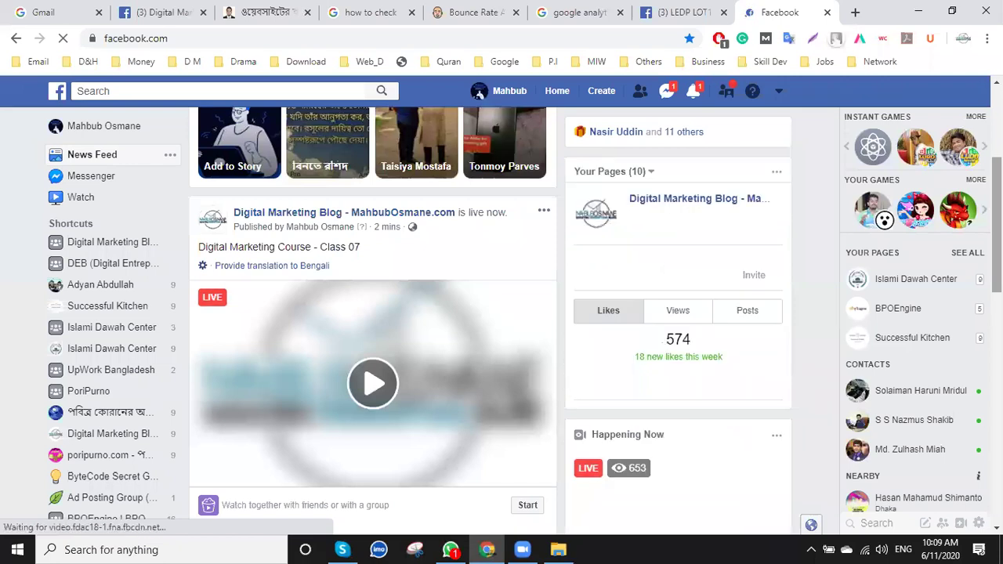
right_click(417, 213)
click(447, 225)
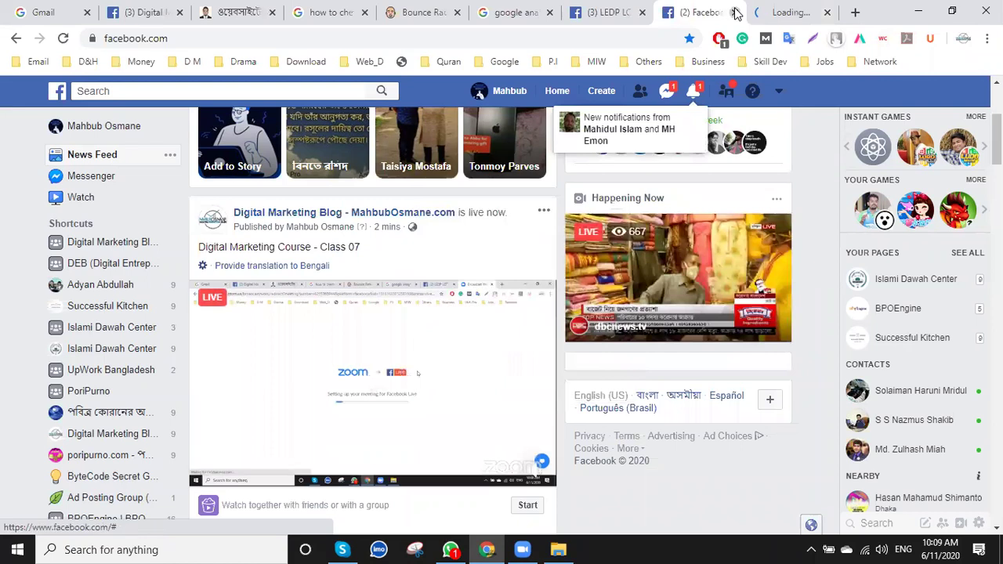
Step: Close the Facebook news feed tab and the LEDP page tab
click(736, 12)
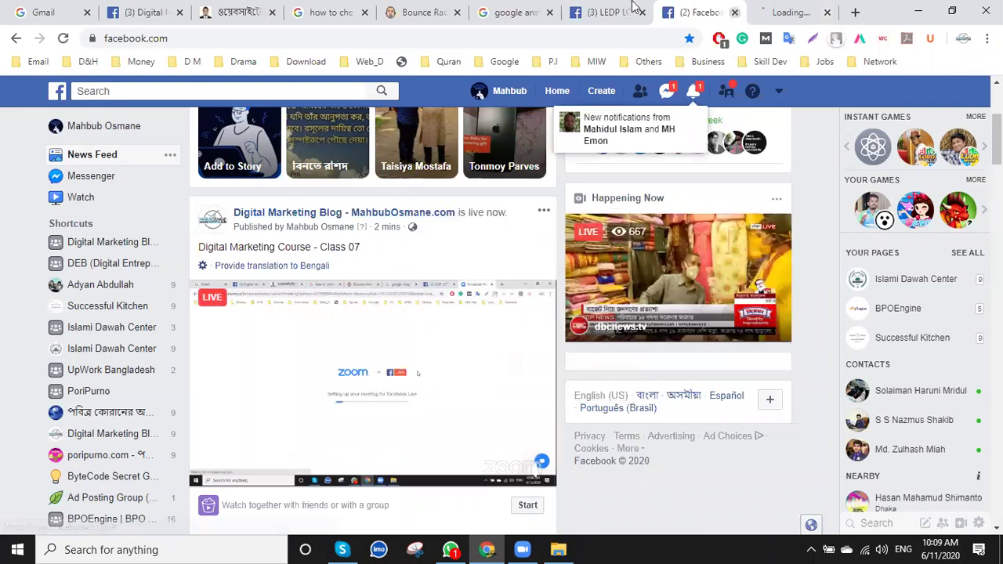
click(610, 9)
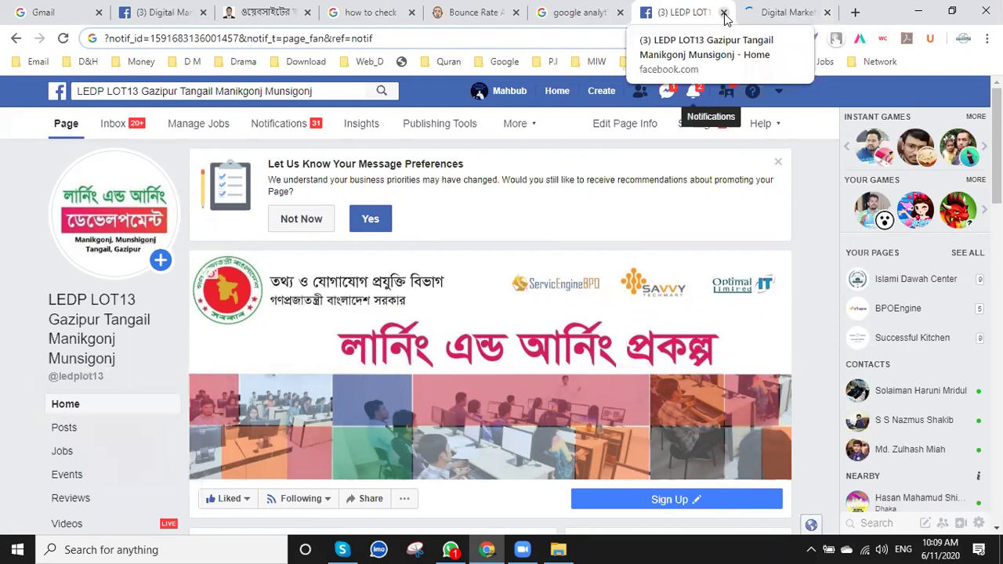
click(724, 13)
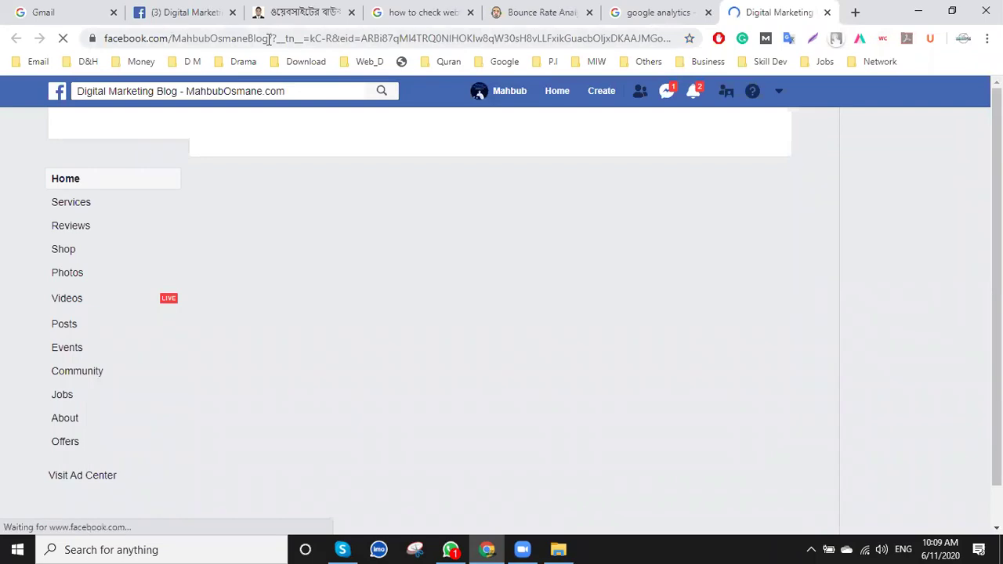
Step: Select the page address, dismiss its suggestions, then view notifications and recent Messenger conversations
drag(269, 38, 153, 39)
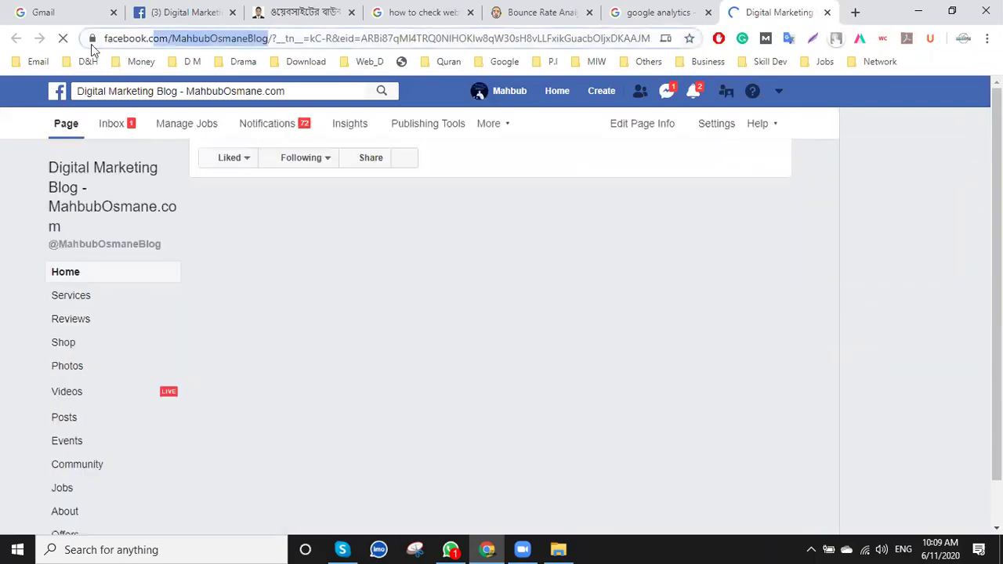
drag(92, 49, 91, 48)
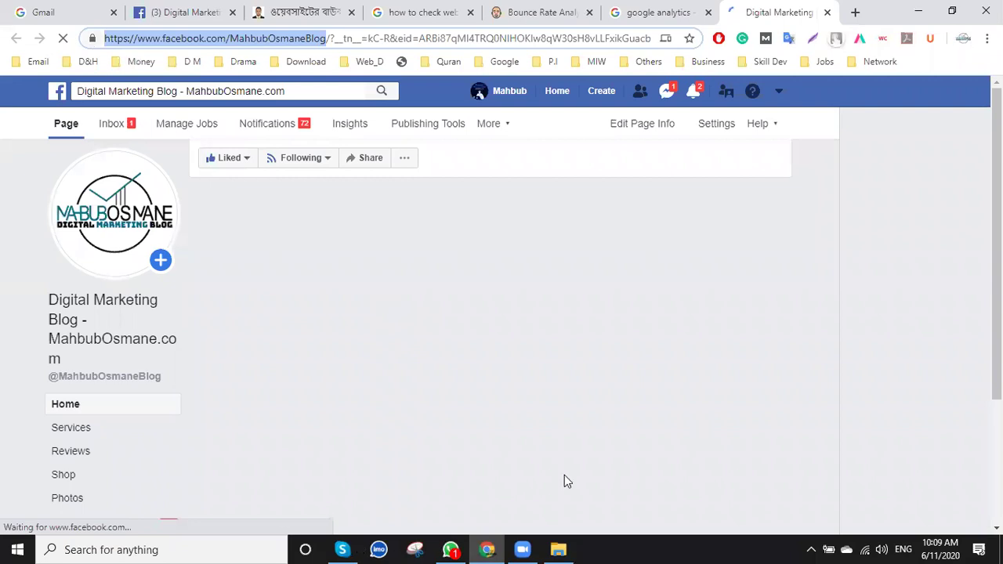
mouse_move(354, 549)
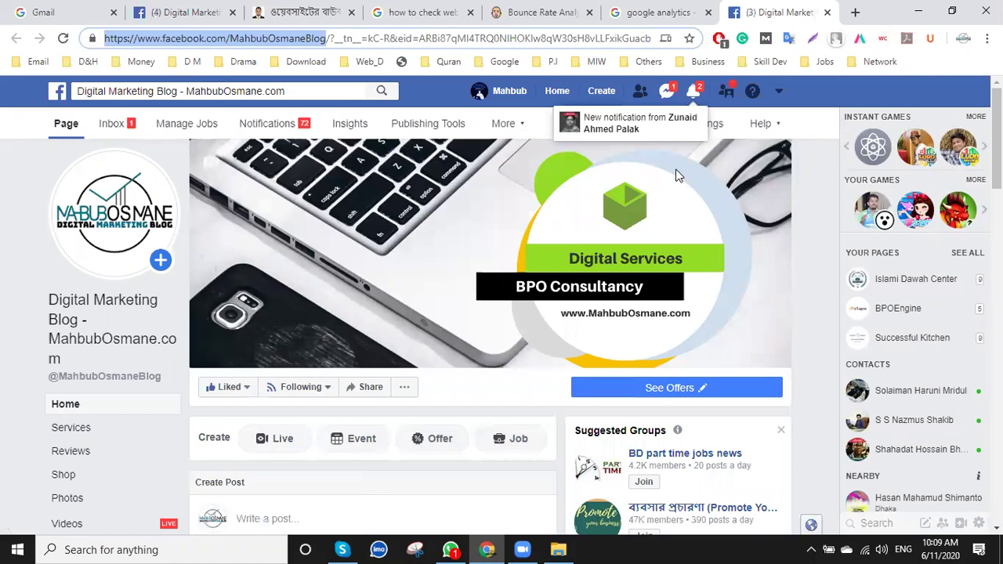
key(Down)
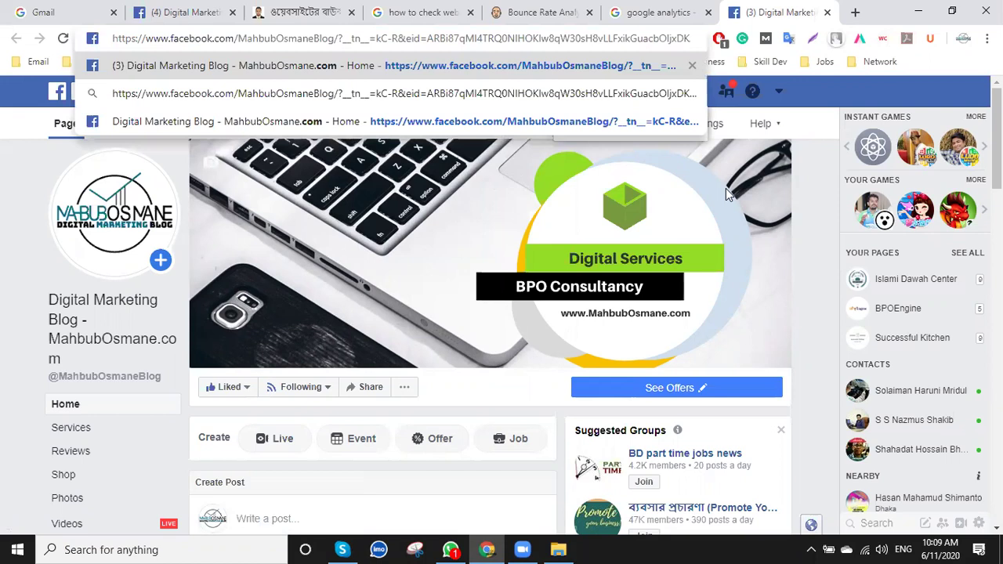
key(Escape)
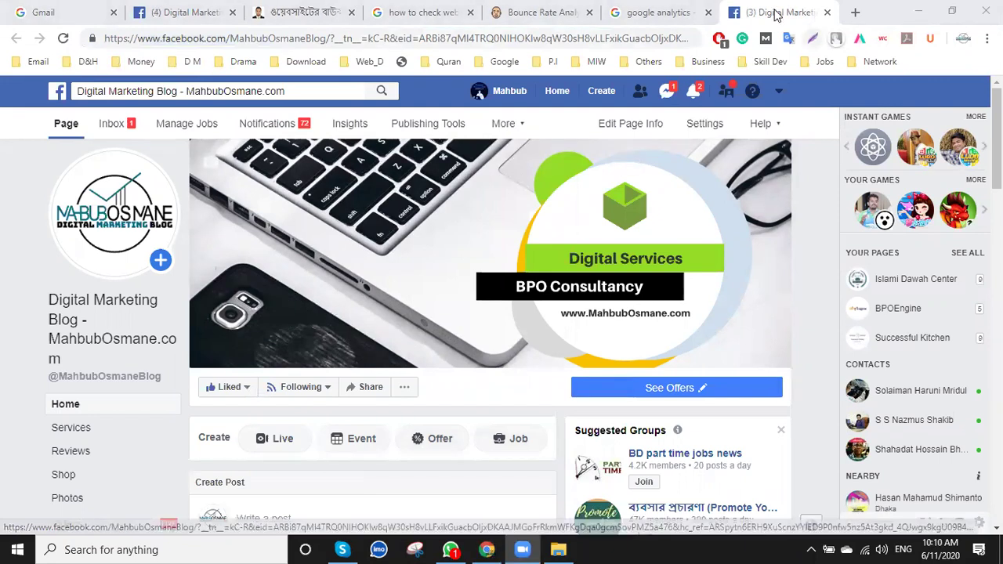
key(alt+5)
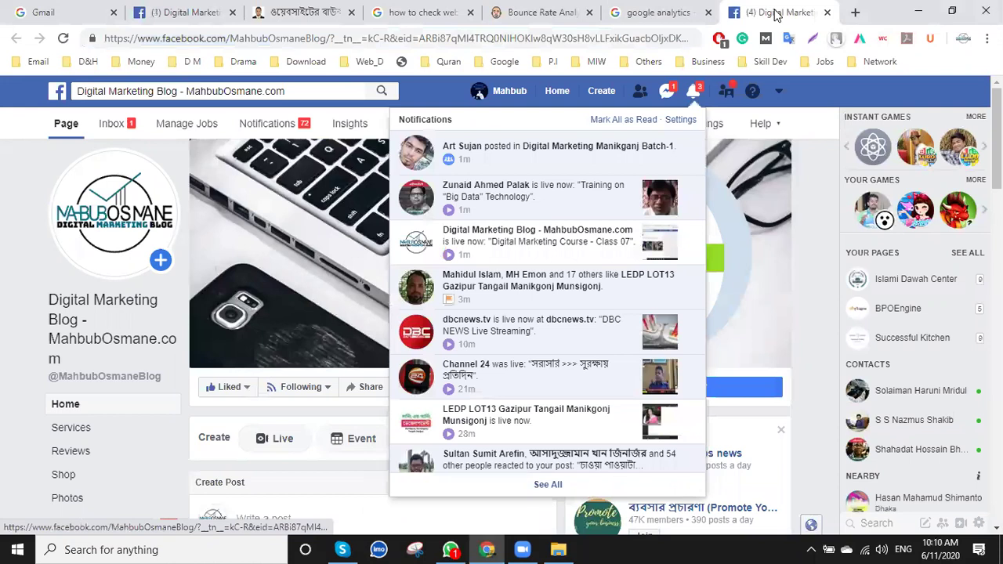
key(alt+4)
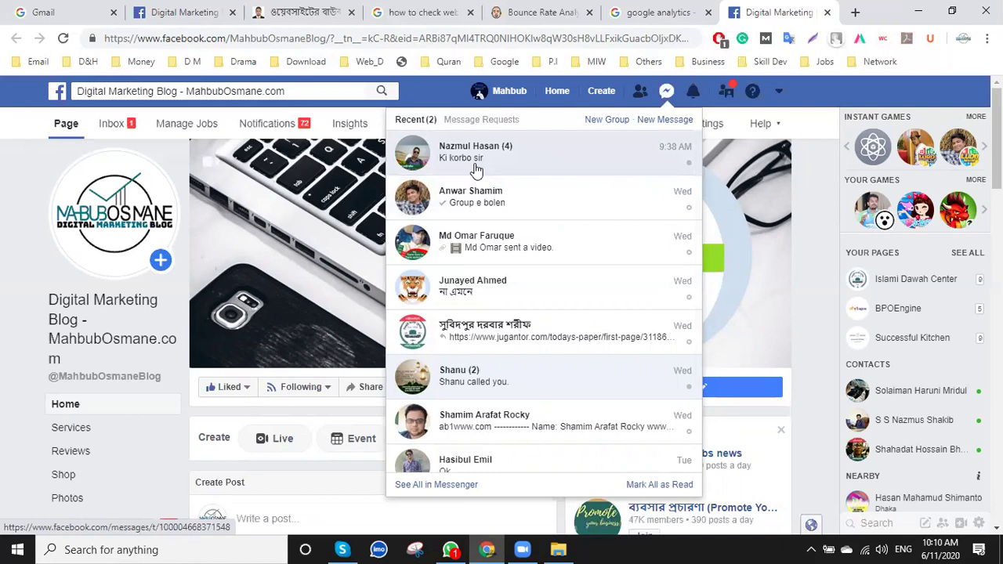
Step: Reply 'Class e join koren' in the most recent Messenger conversation
click(476, 170)
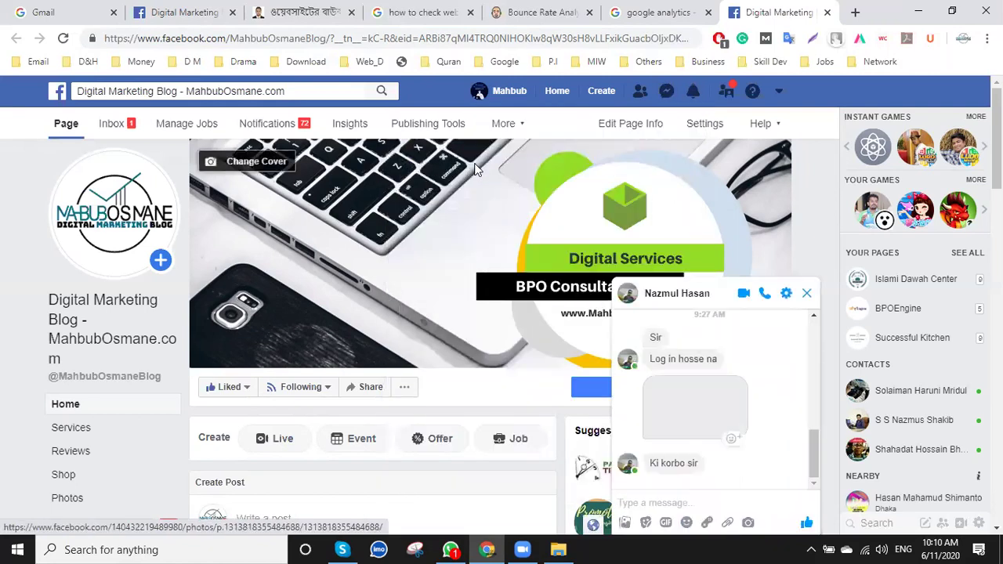
text(C)
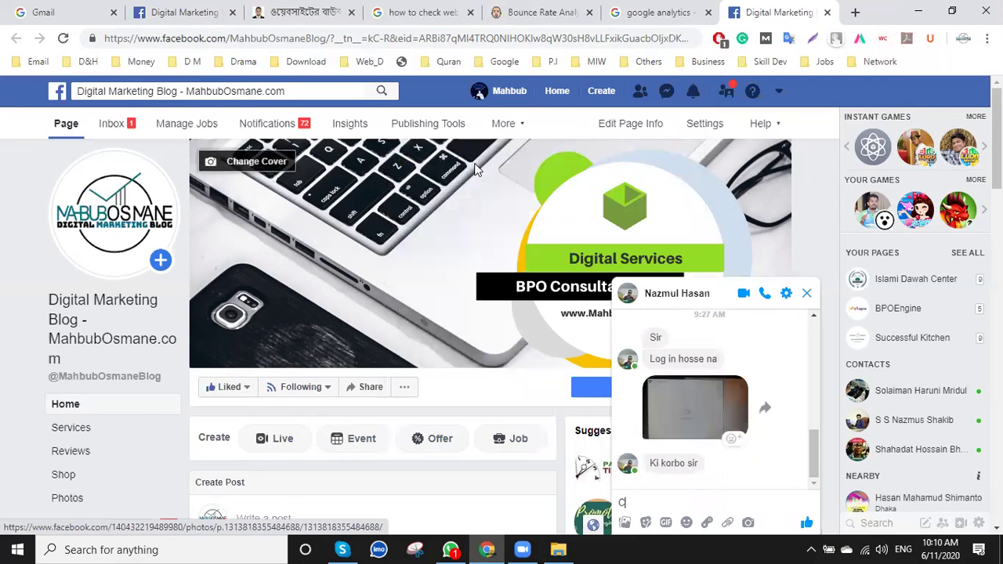
text(lass e join kor)
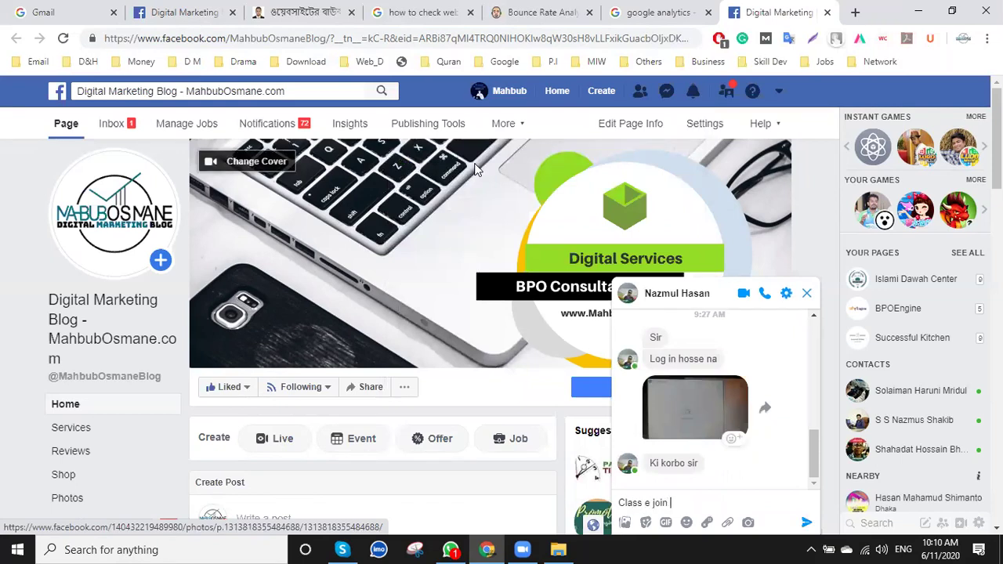
text(en)
key(shift+Return)
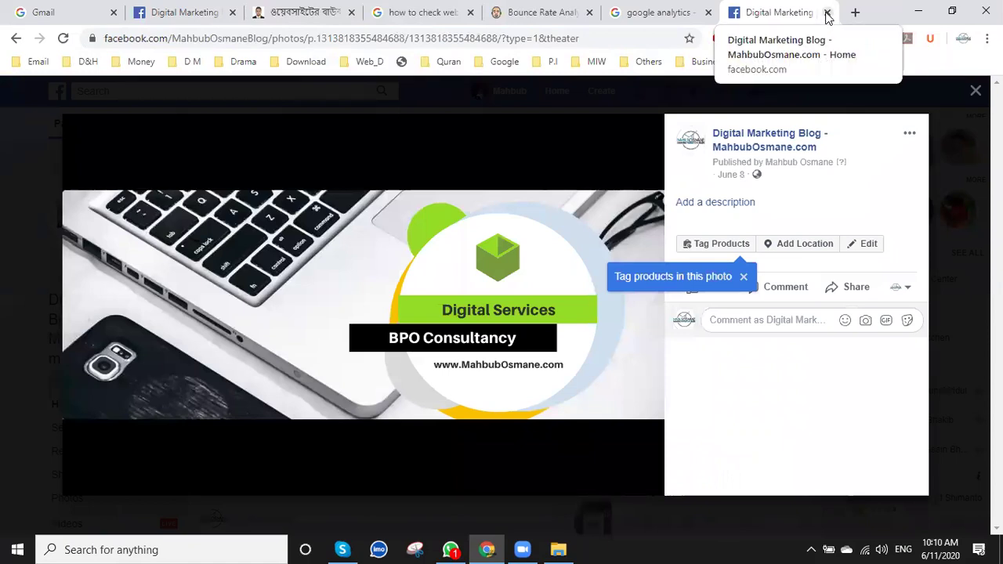
Step: Close the Facebook tab and open the Google Analytics search result in a new tab
click(828, 13)
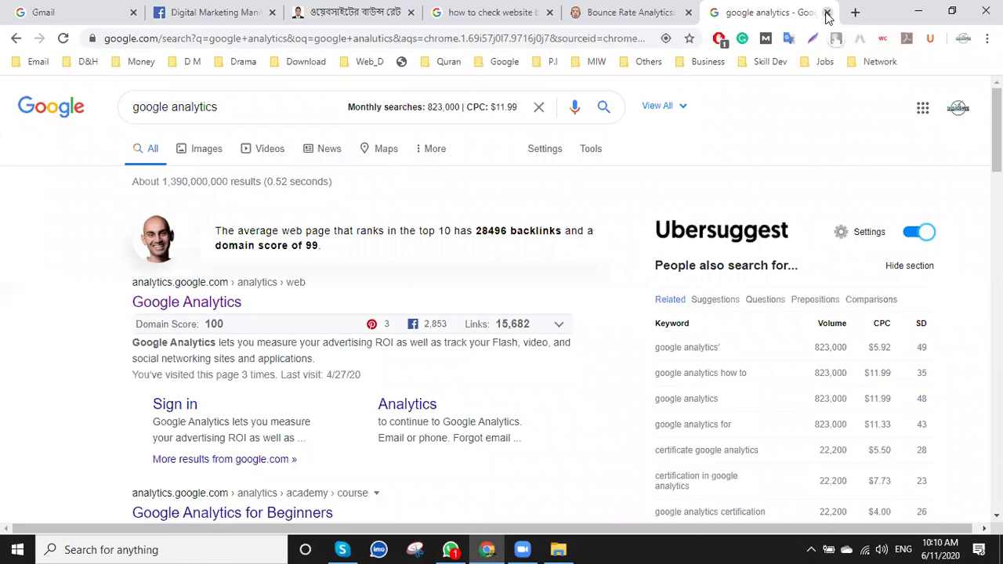
click(199, 306)
click(619, 8)
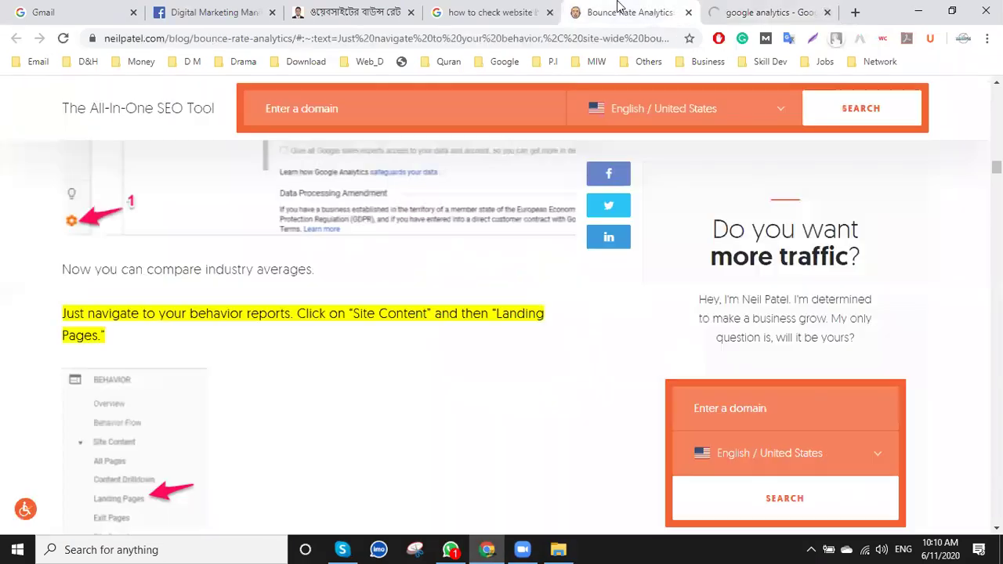
click(737, 9)
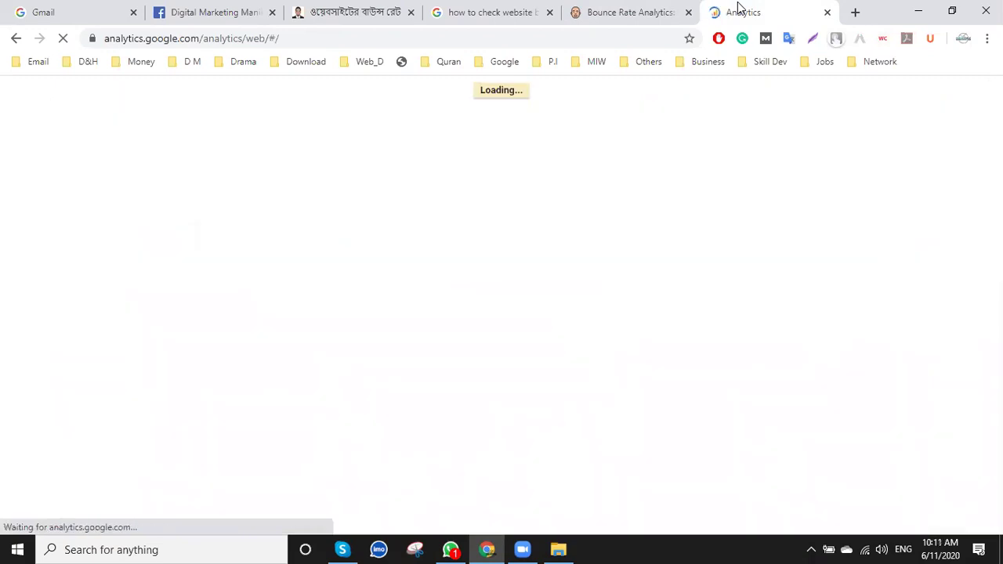
Step: Close the leftover website-check search tab and return to Google Analytics
click(478, 11)
click(549, 12)
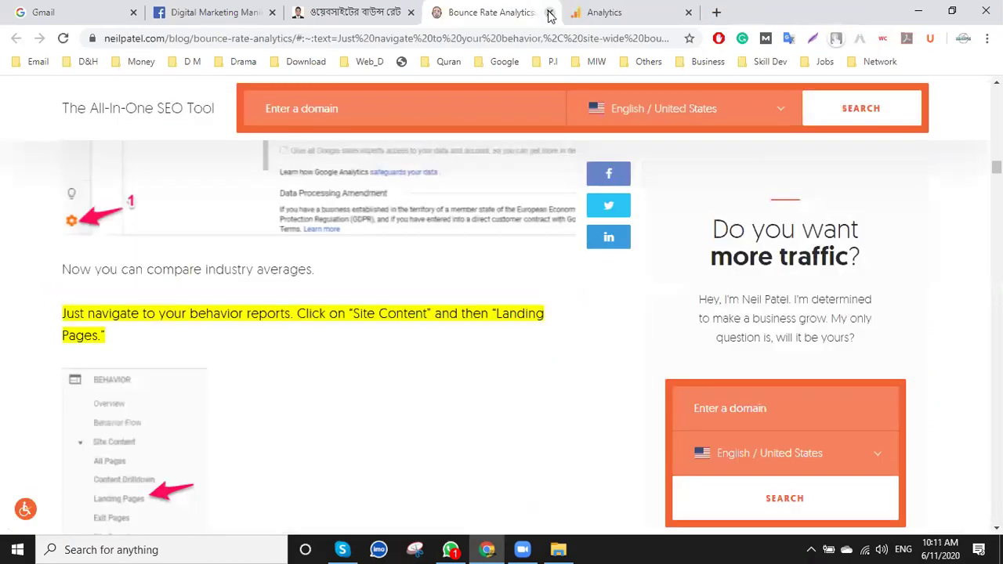
click(306, 6)
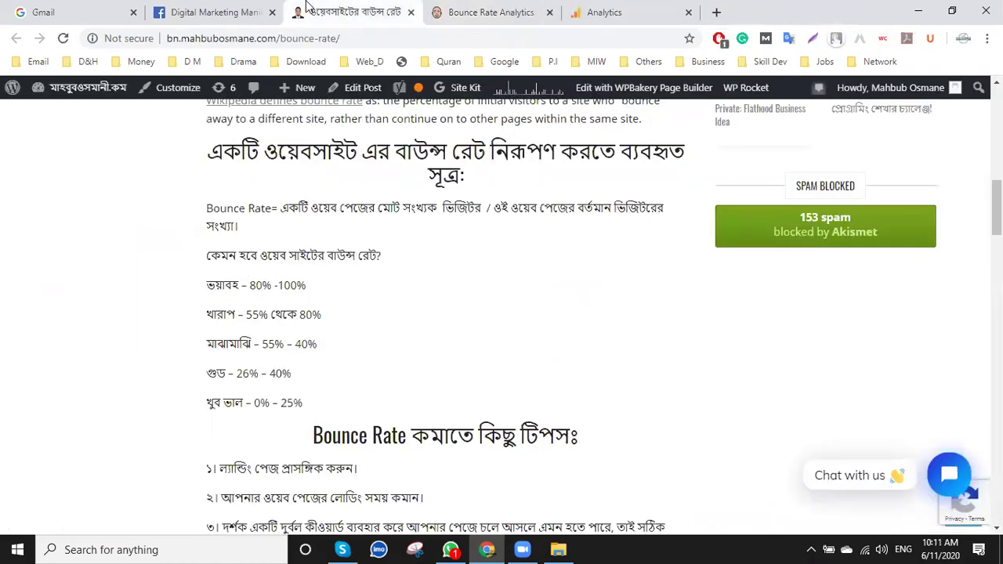
click(611, 9)
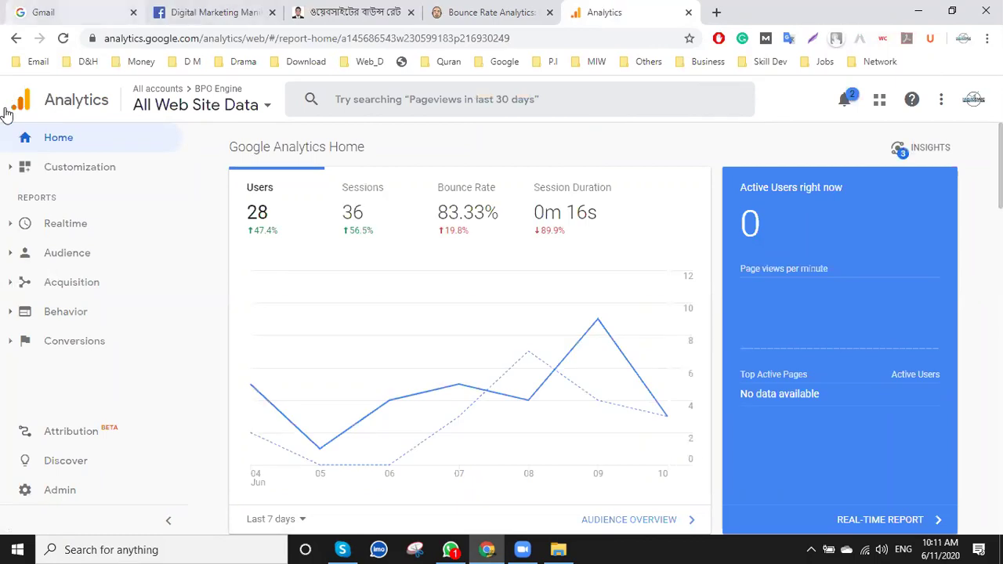
Step: Switch Analytics to Islami Dawah Center's All Web Site Data view (85.78% bounce rate)
click(248, 105)
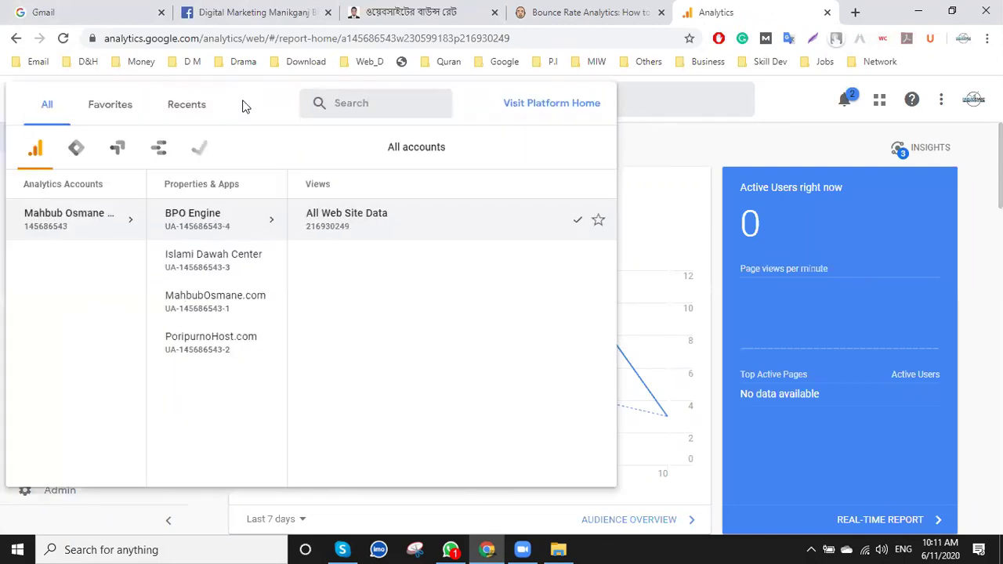
click(207, 268)
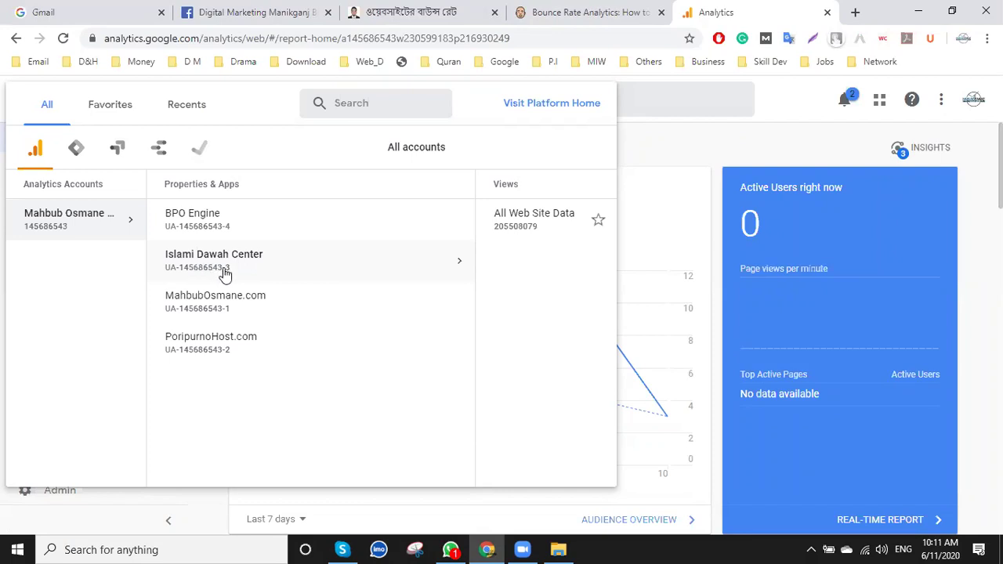
click(471, 268)
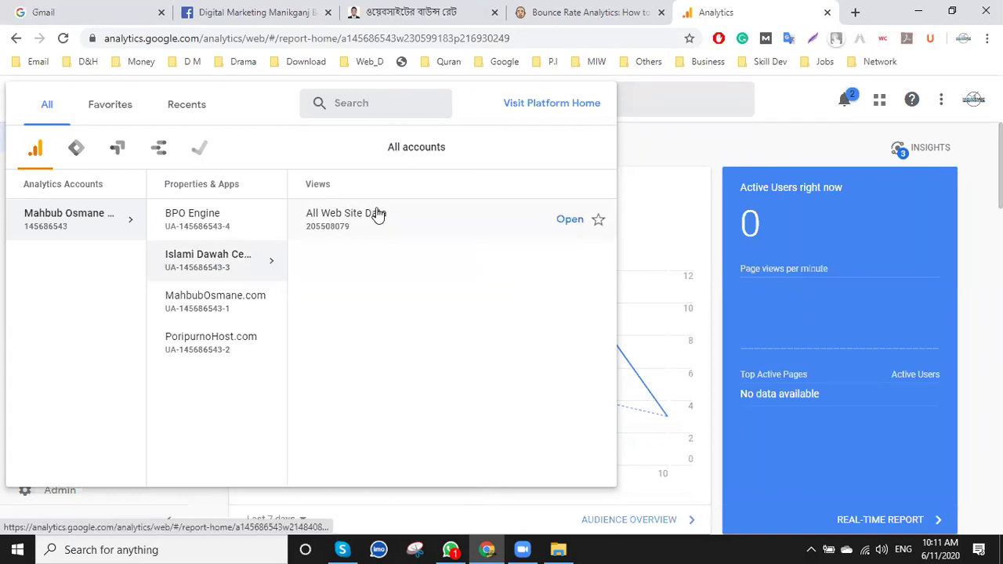
click(377, 215)
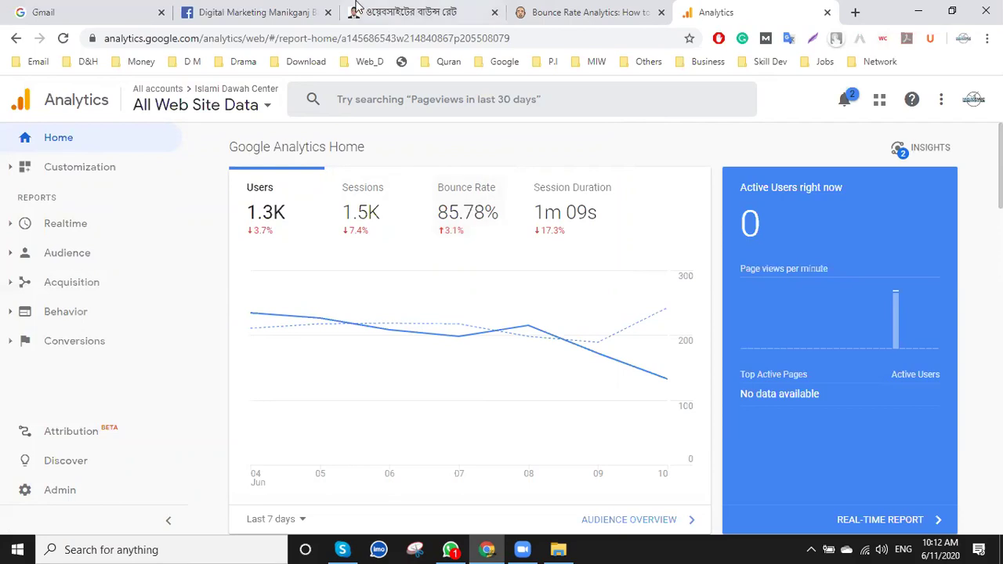
Step: Look over the Bengali and Bounce Rate Analytics article tabs, then return to Analytics
click(413, 7)
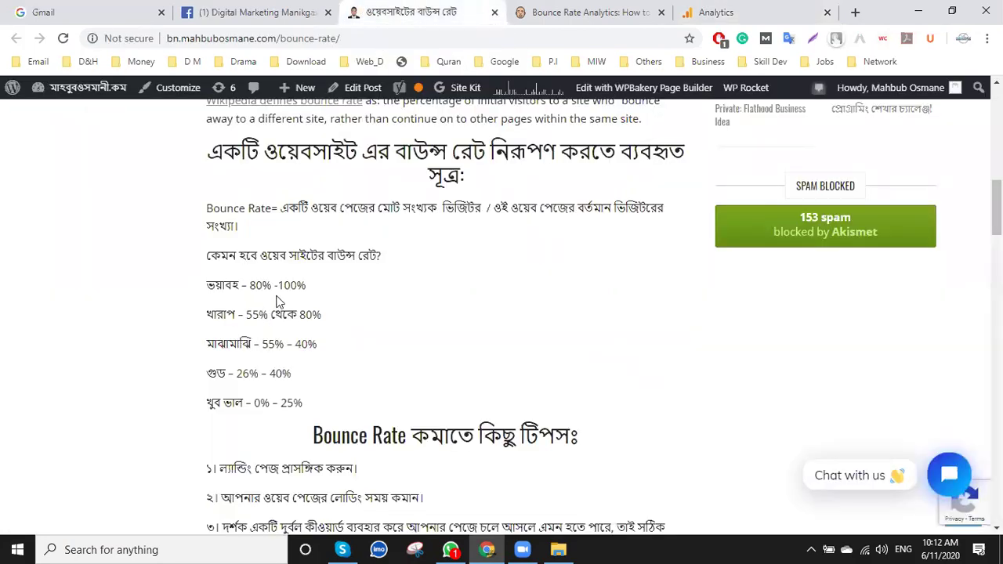
click(639, 8)
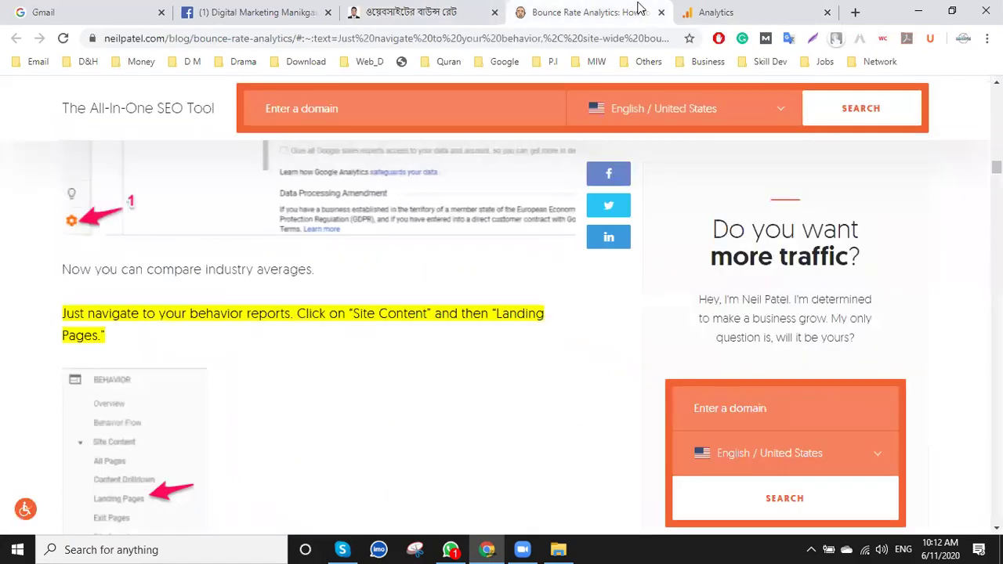
click(711, 10)
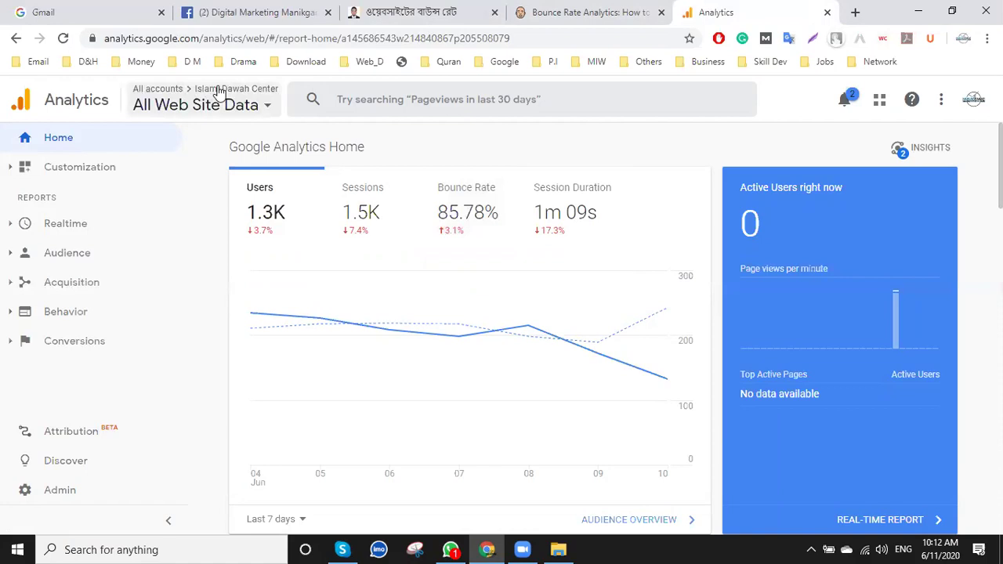
Step: Switch Analytics to MahbubOsmane.com's All Web Site Data view (18.31% bounce rate)
click(251, 107)
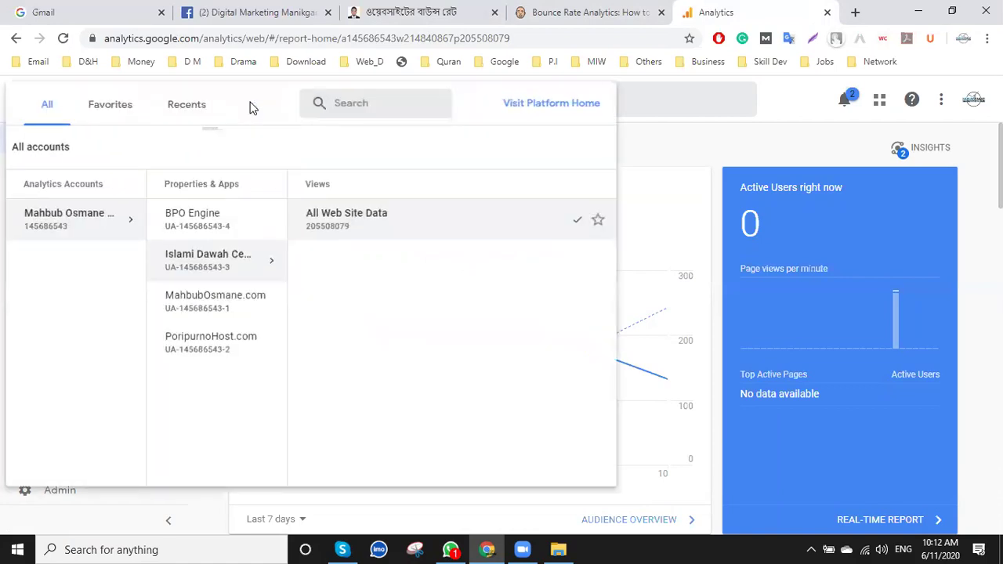
click(210, 312)
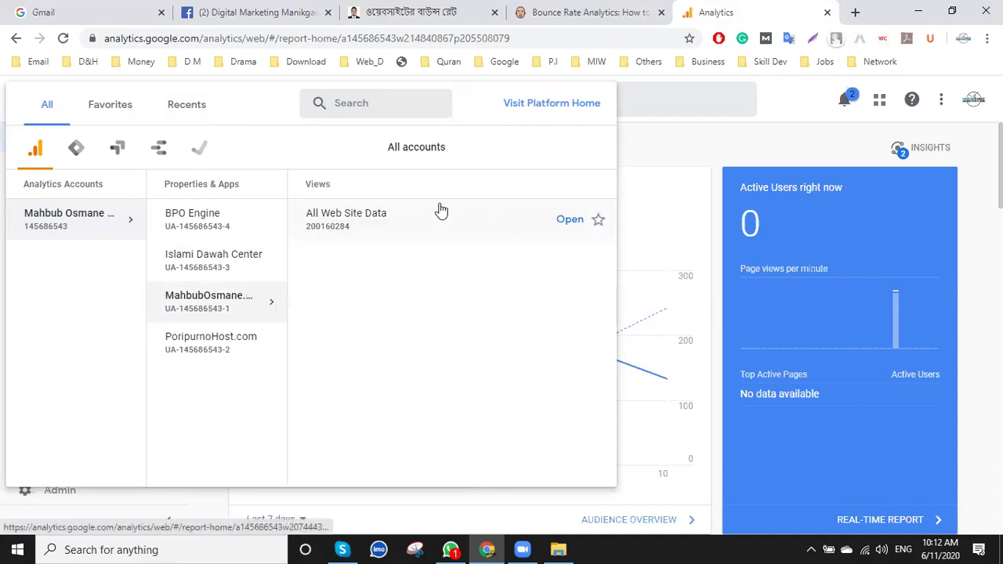
click(441, 214)
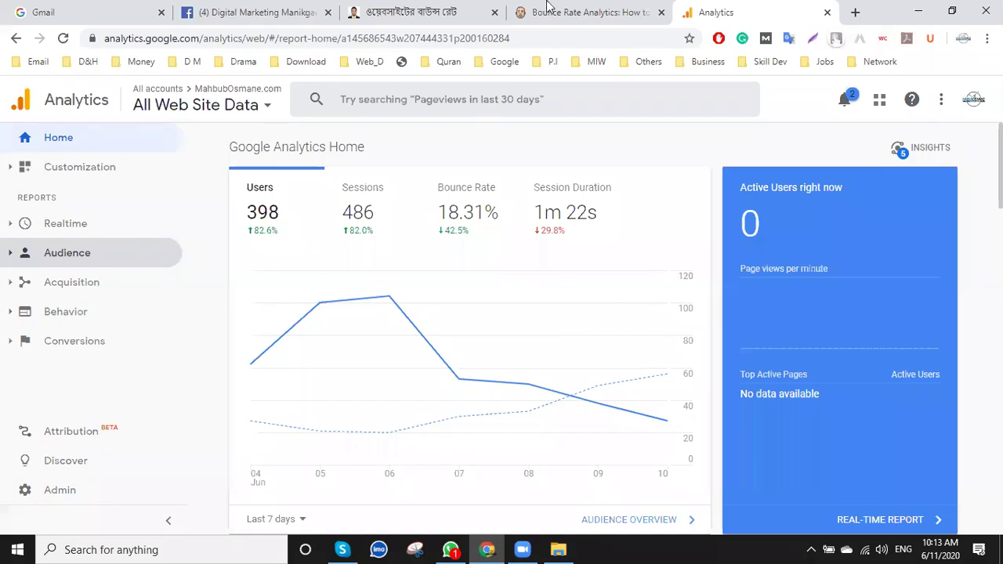
Step: Glance at the Bengali article, then close the Analytics, Bounce Rate Analytics and Bengali blog tabs
click(402, 5)
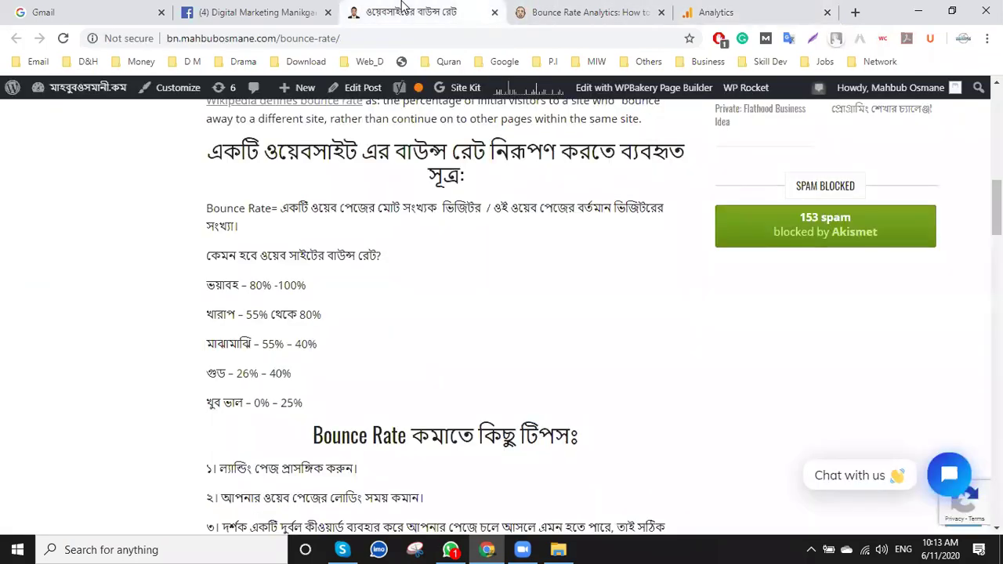
click(728, 7)
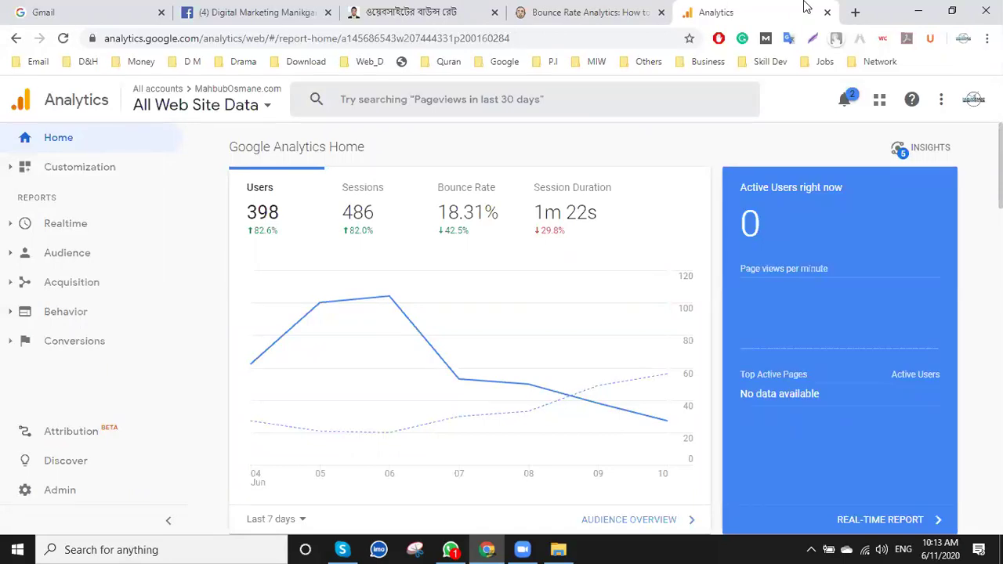
click(829, 13)
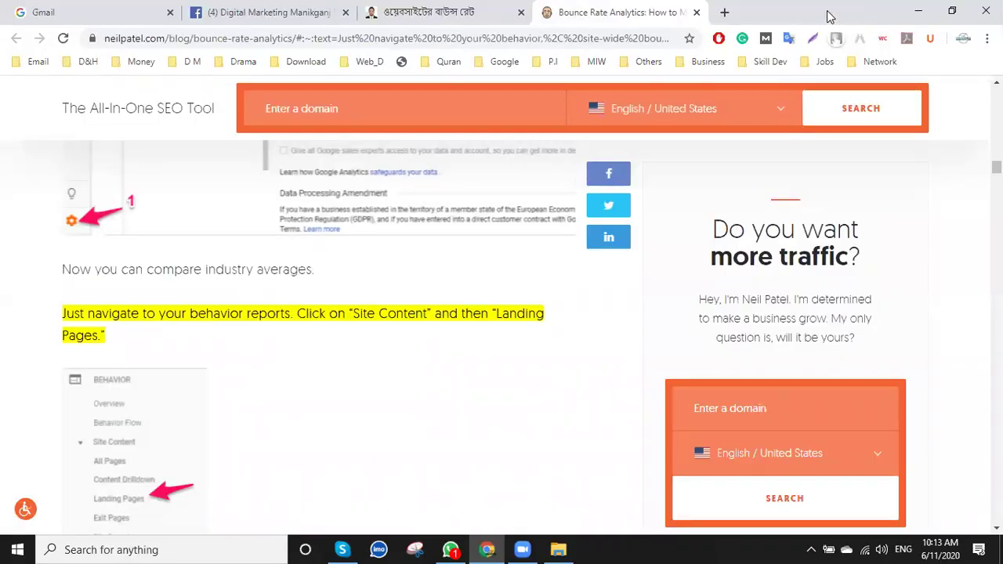
click(697, 13)
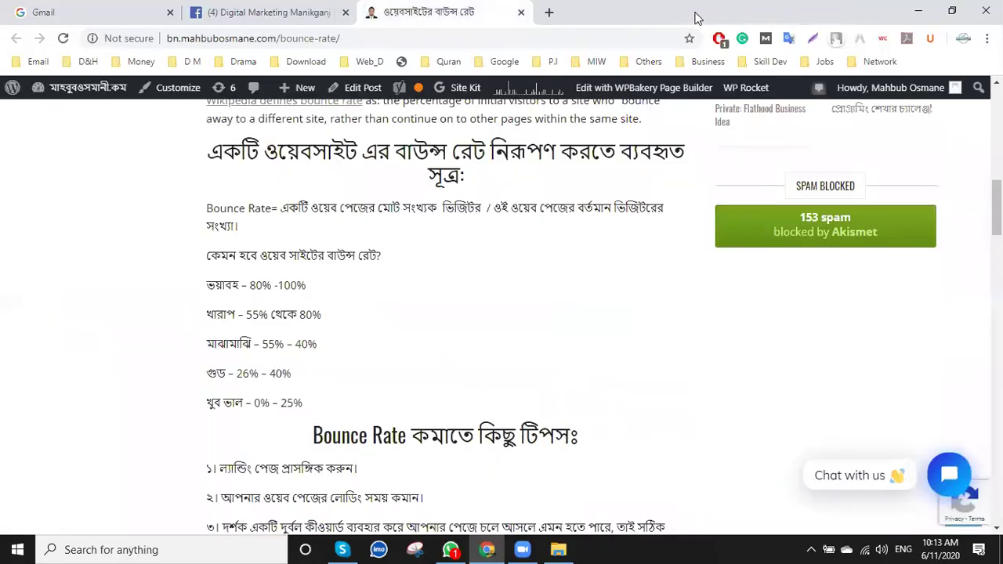
click(521, 13)
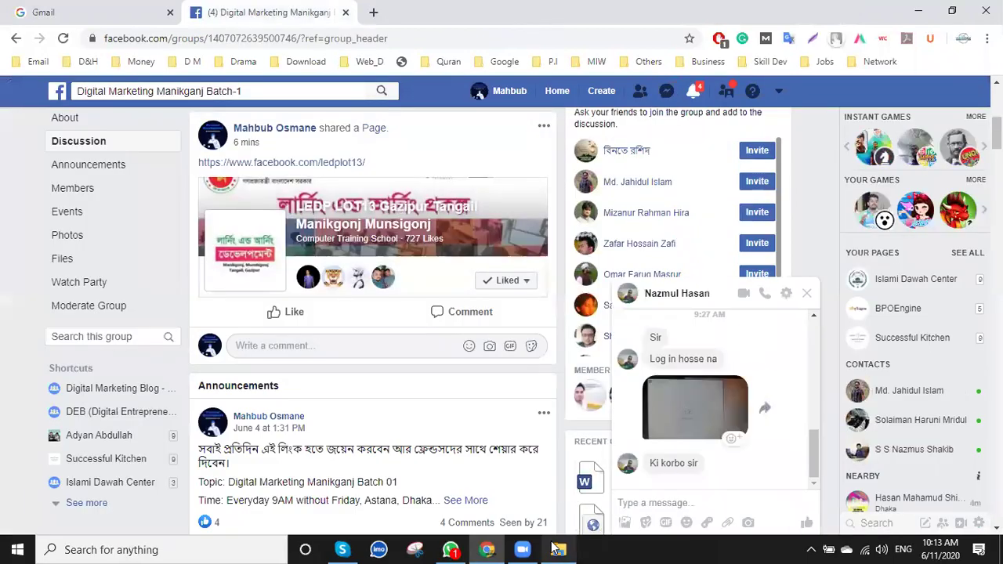
mouse_move(555, 549)
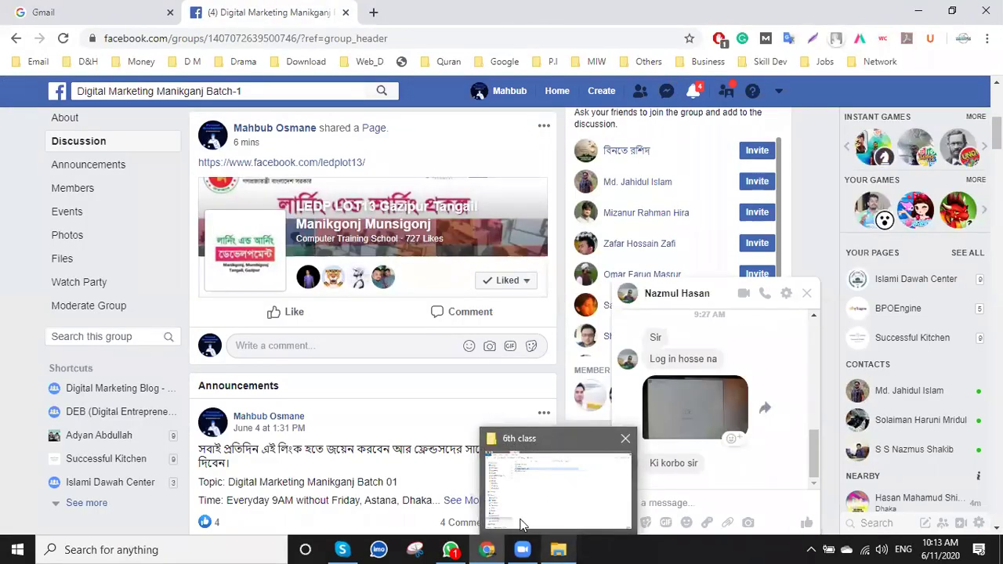
Step: From the 6th class folder, go up to ICT Training and open digital-marketing.pdf in Acrobat Reader
click(552, 471)
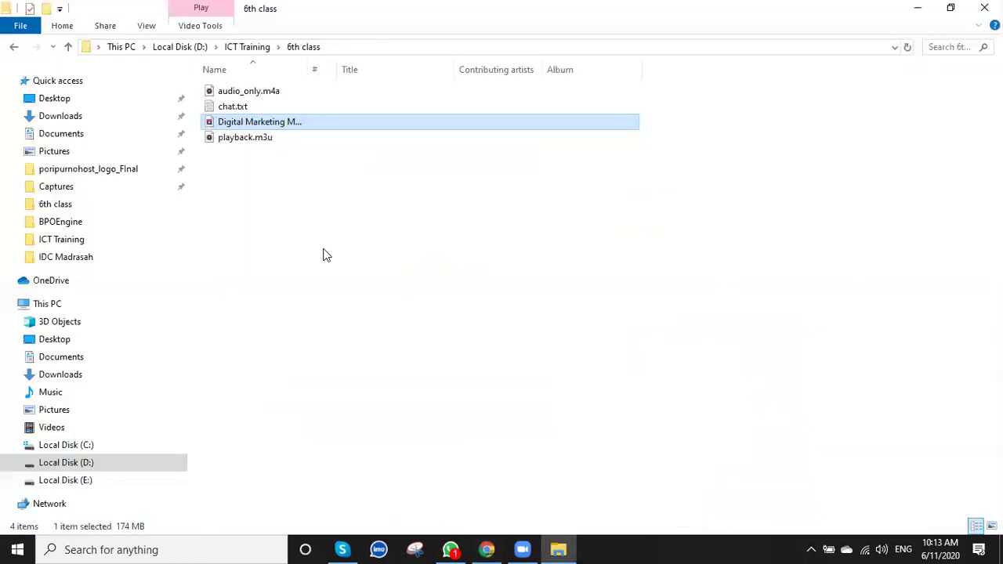
click(244, 47)
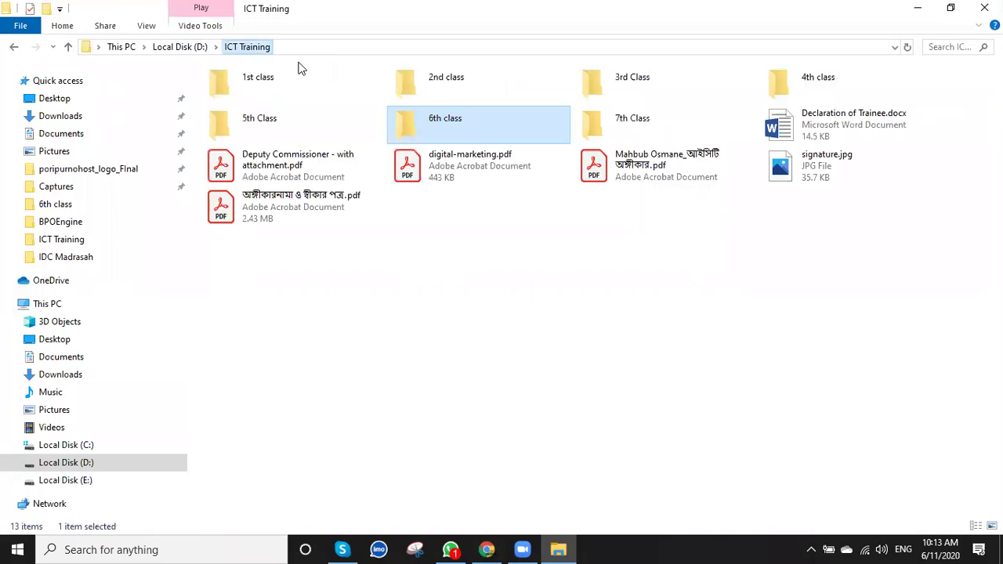
click(468, 172)
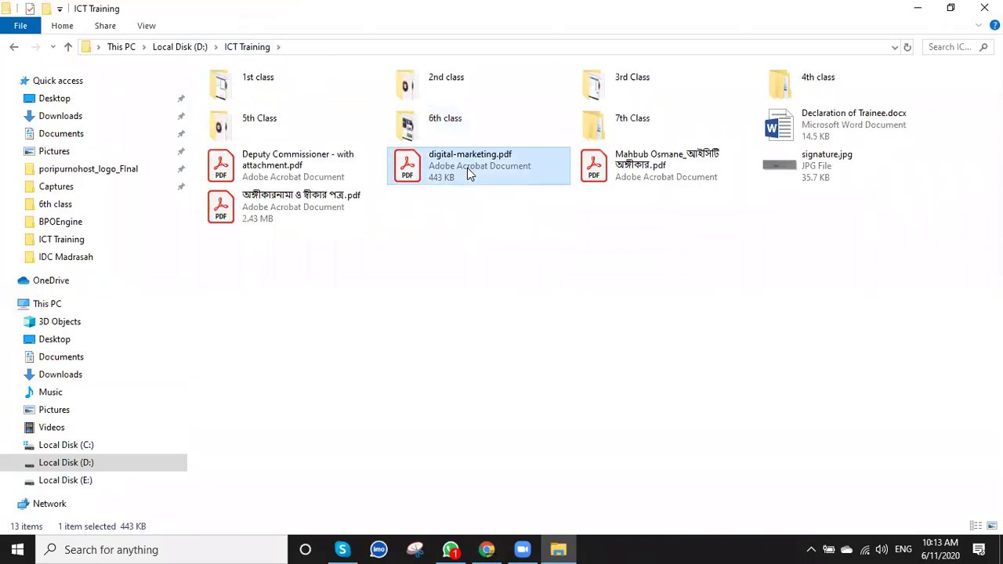
right_click(468, 167)
click(513, 200)
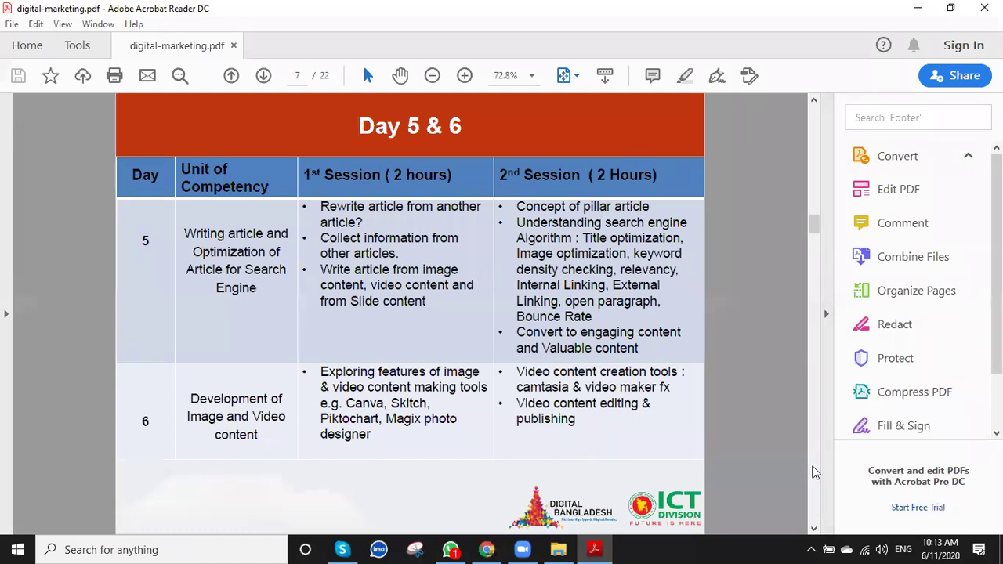
Step: Page through the Day 5–12 schedules, ending on page 8 with the Day 7 & 8 content-planning plan
click(814, 530)
click(815, 529)
click(815, 529)
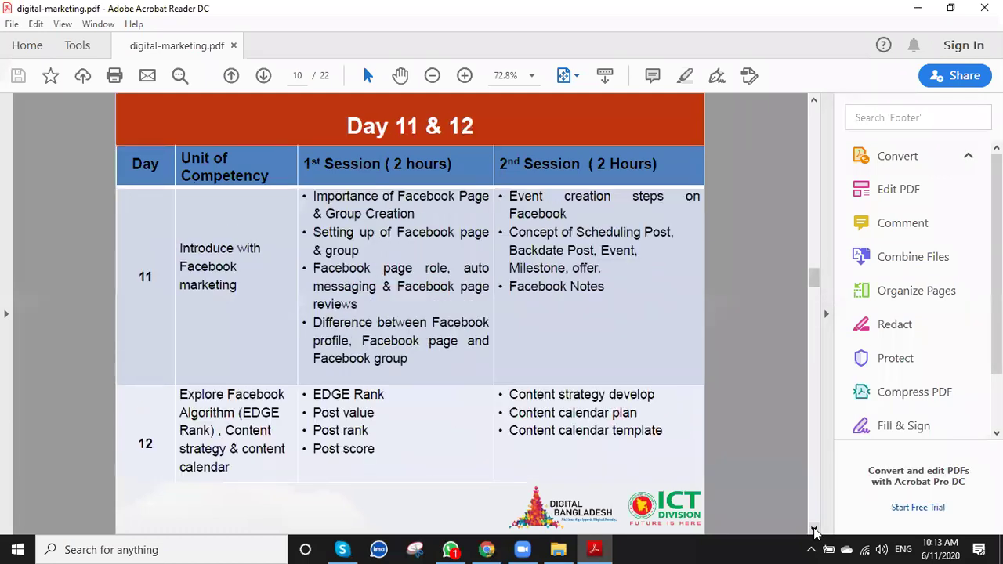
click(816, 219)
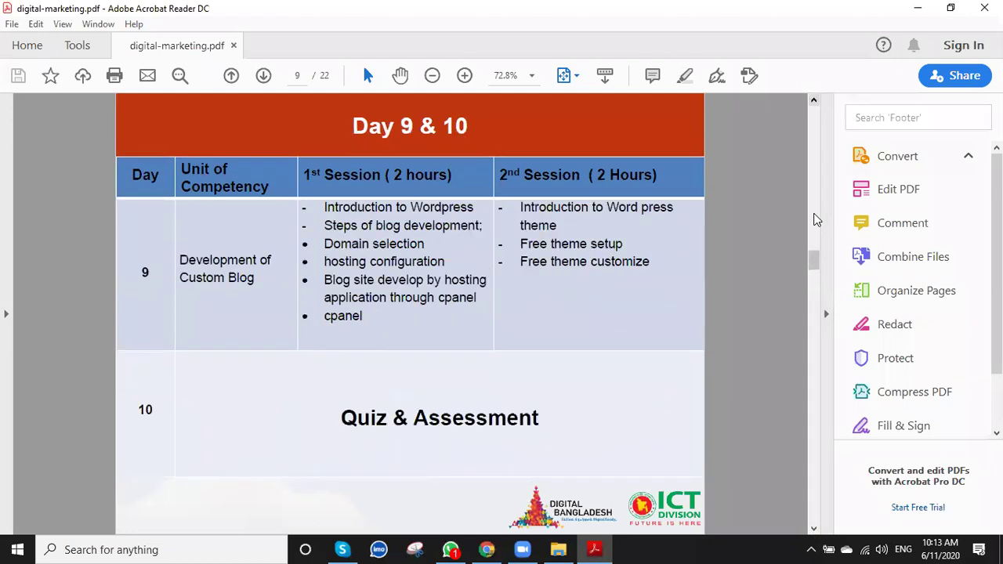
click(814, 219)
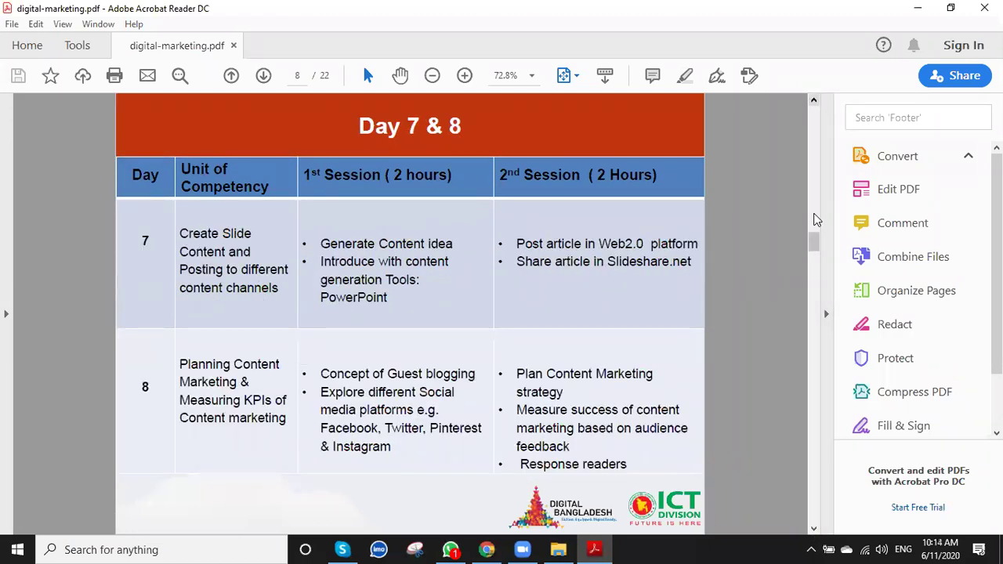
click(814, 220)
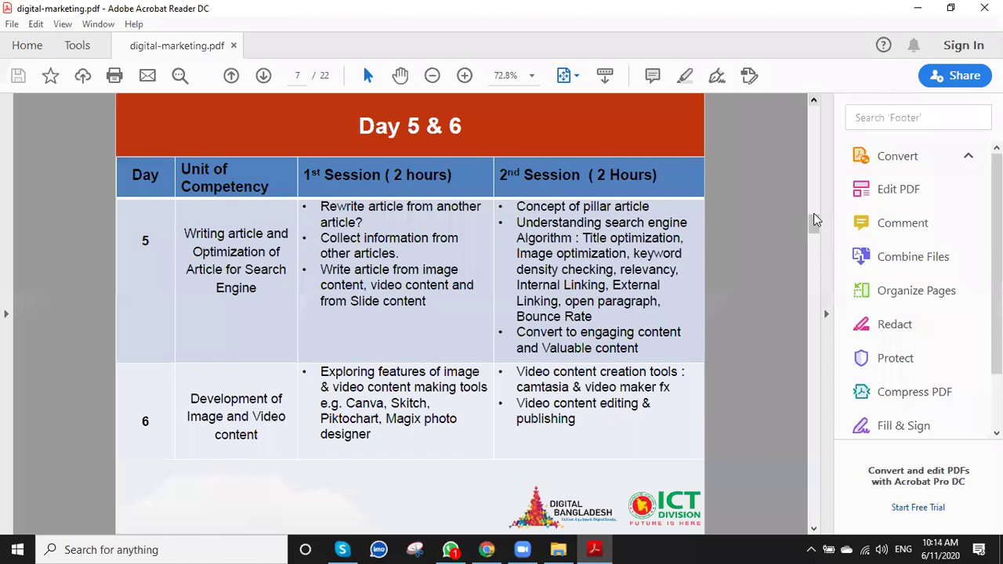
click(814, 528)
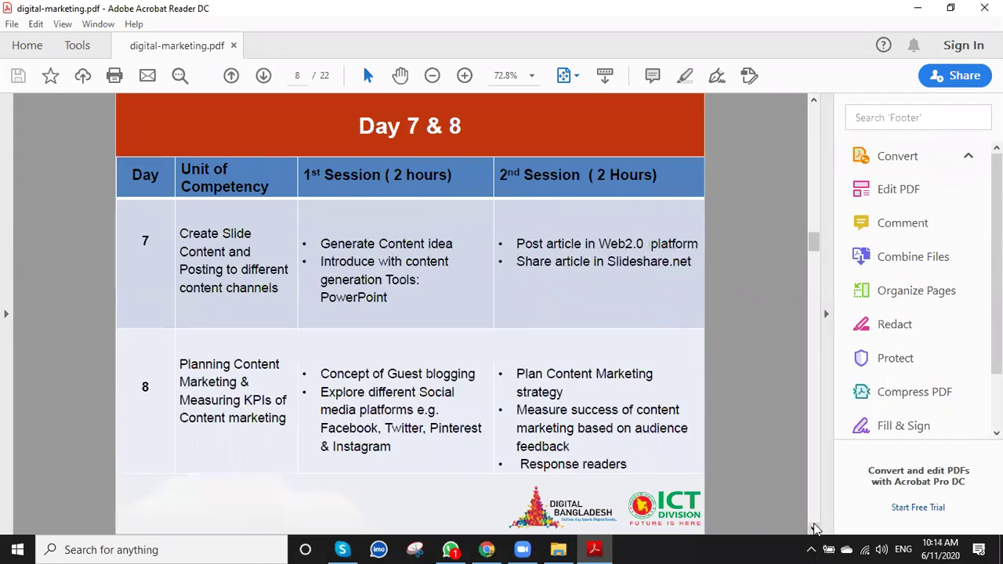
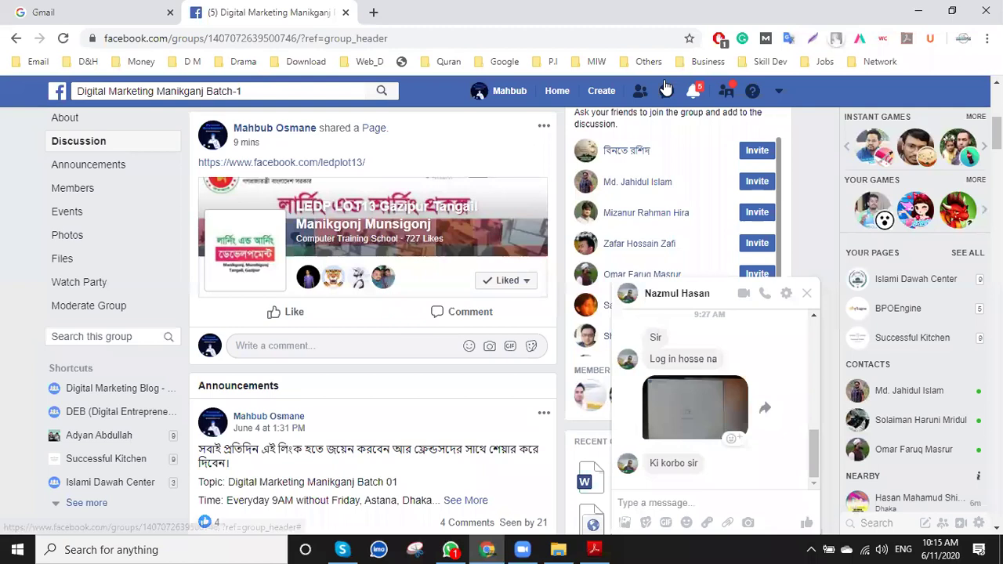
Step: Check Facebook notifications, search Google for 'skitch' in a new tab, then return to the ICT Training folder
click(666, 87)
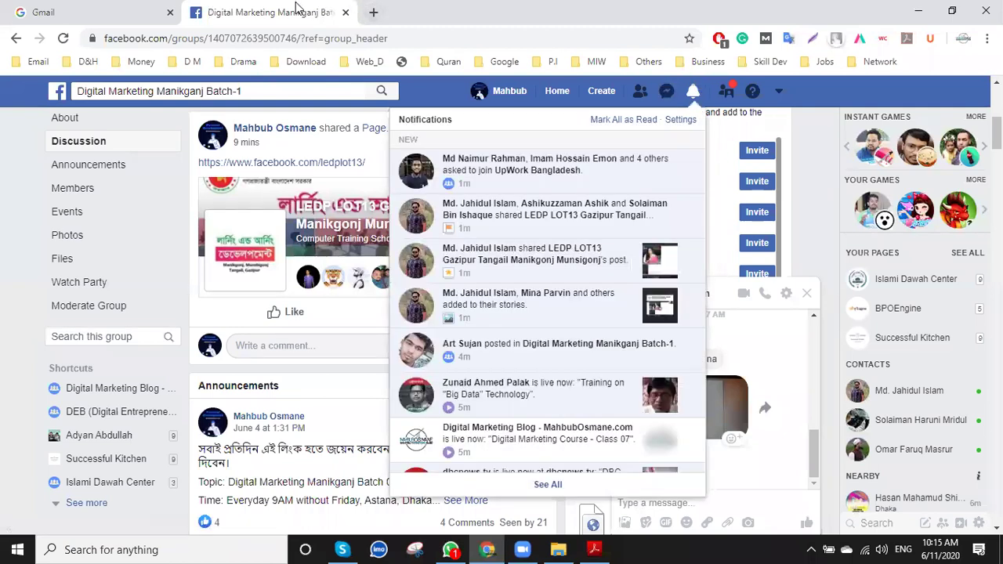
click(374, 12)
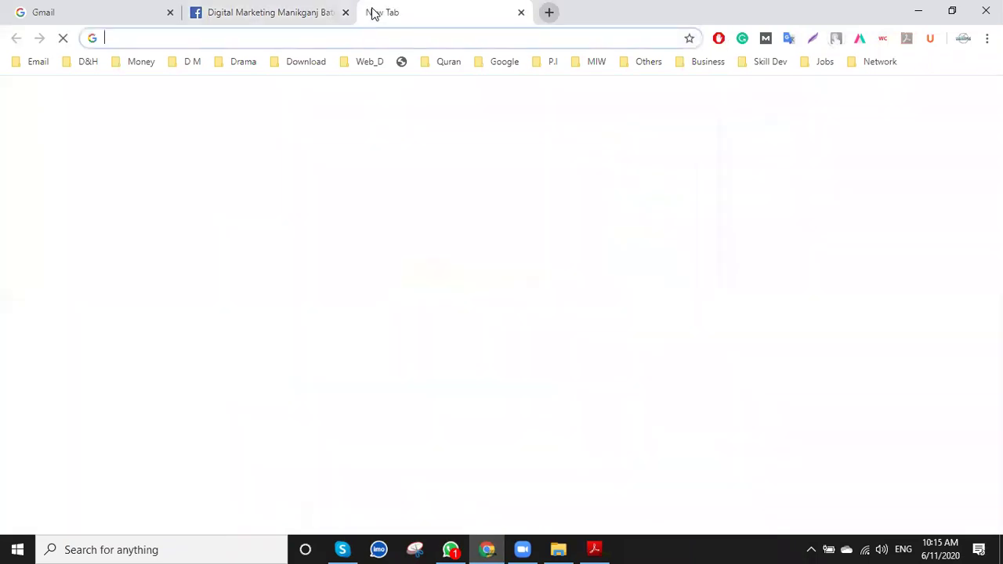
text(skitch)
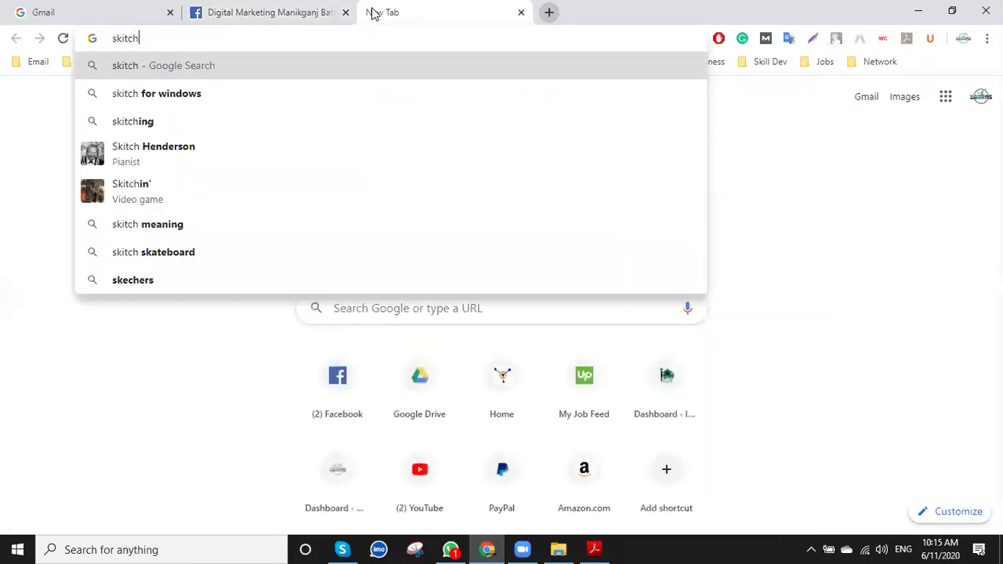
key(Return)
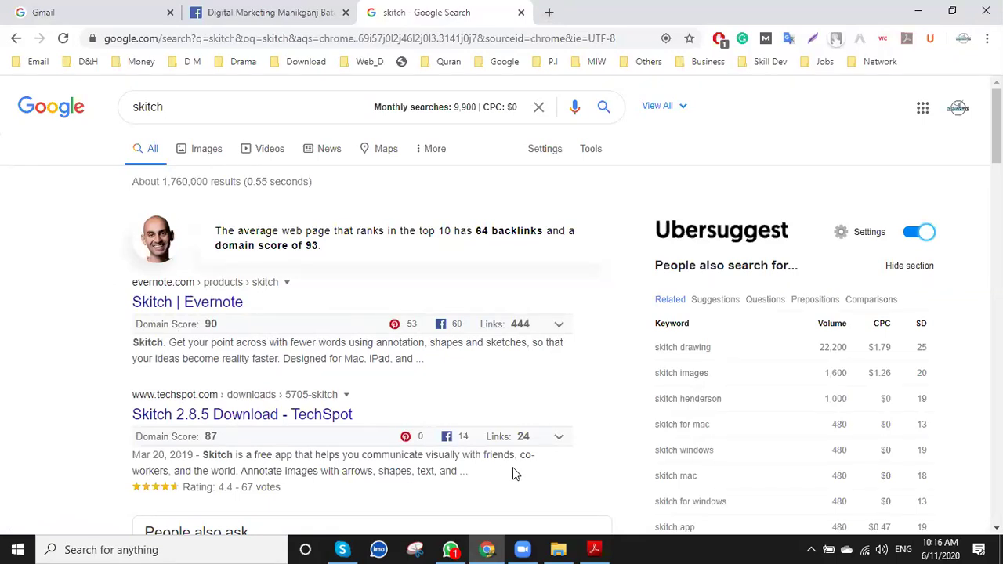
click(559, 549)
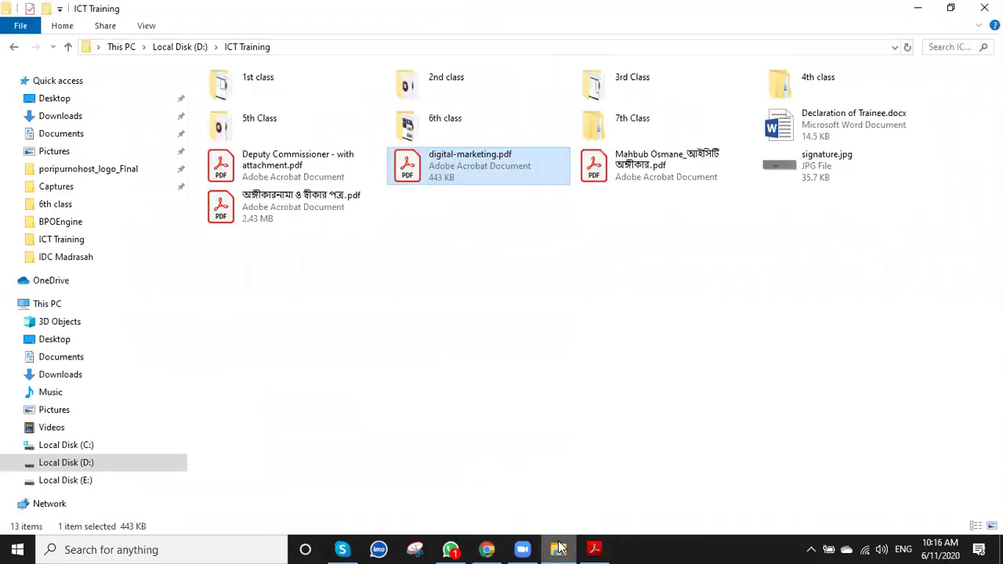
click(916, 7)
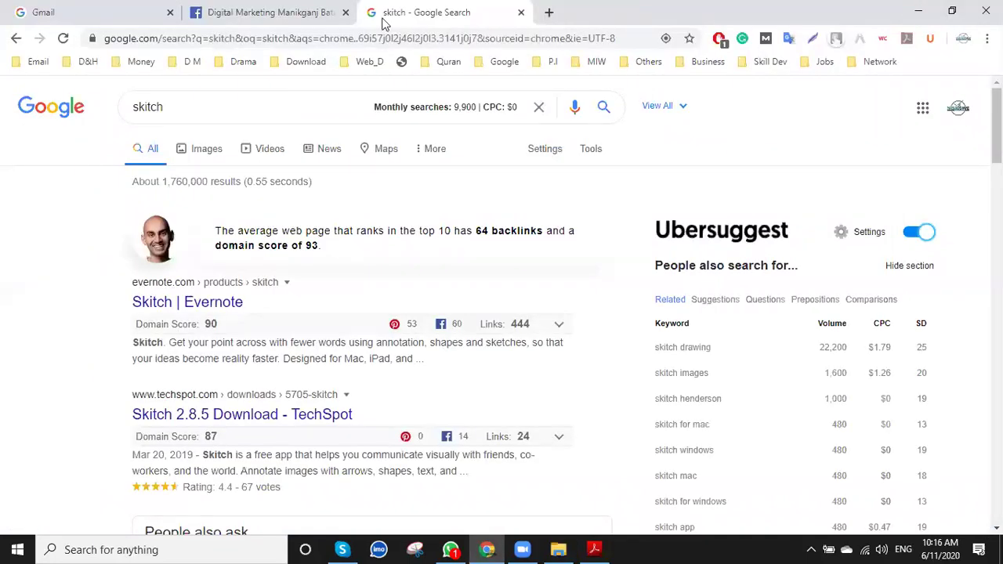
click(594, 549)
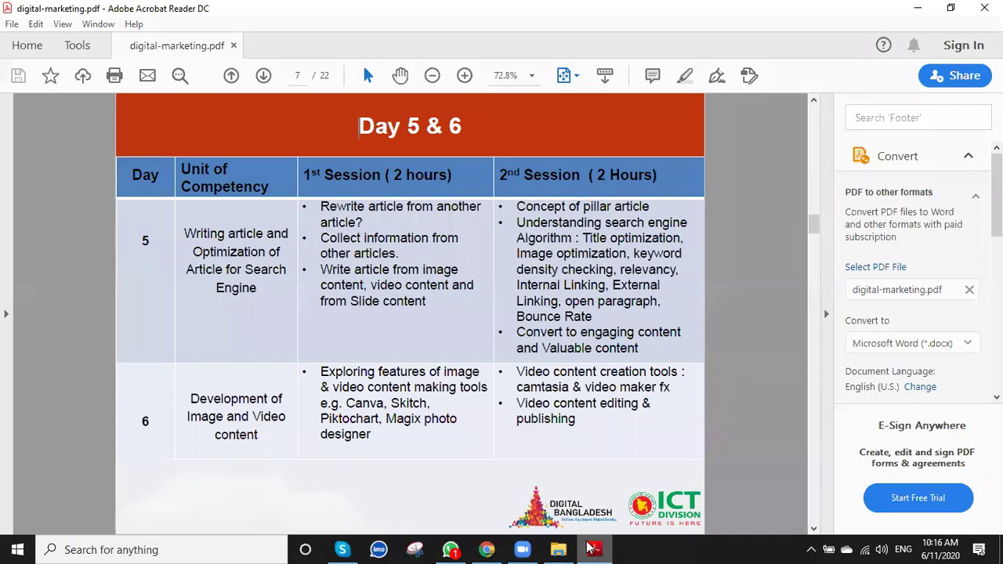
click(590, 548)
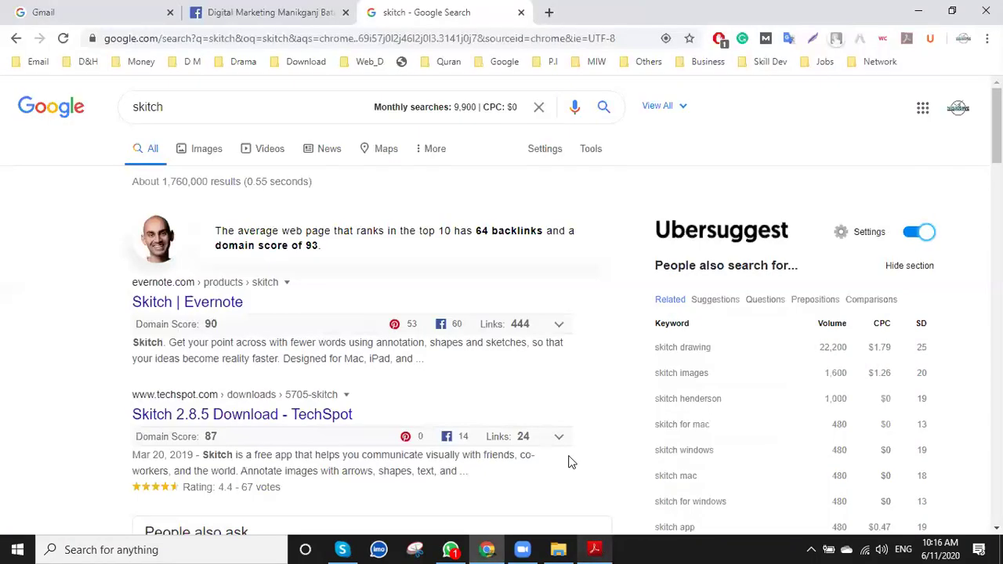
click(389, 43)
Step: Replace the Skitch results with a Google search for 'piktochart' from the address-bar suggestion
text(pi)
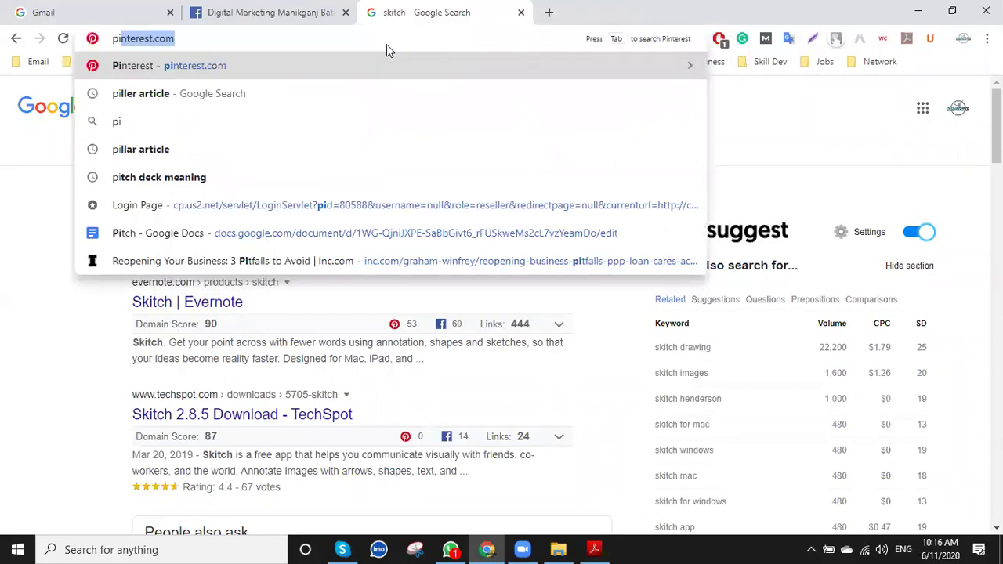
text(ckto)
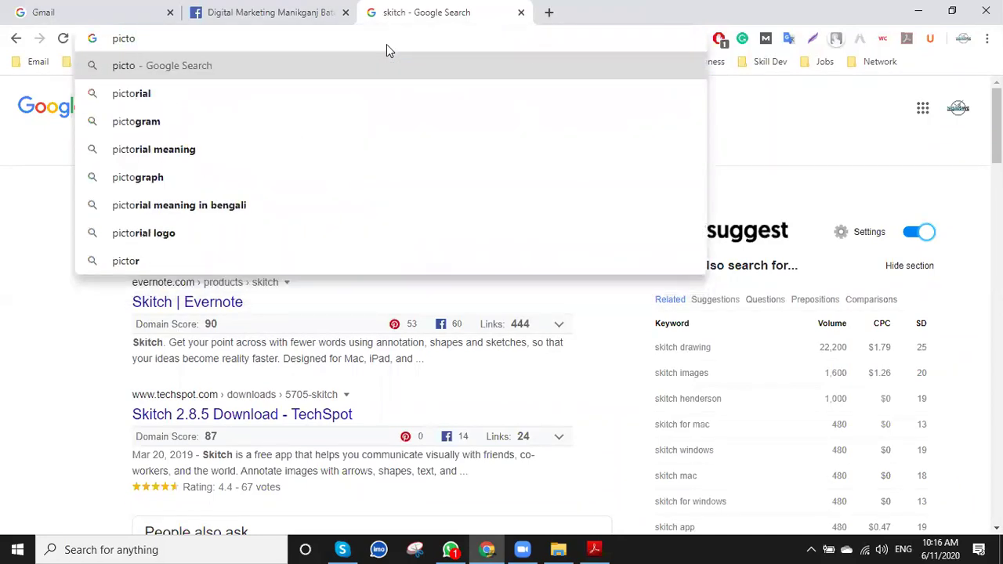
text(chart)
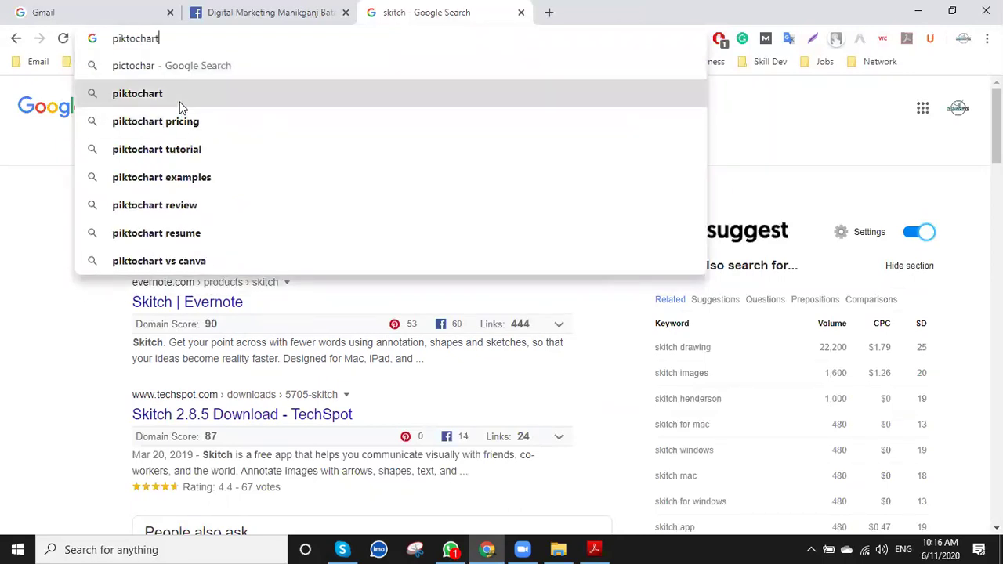
click(180, 102)
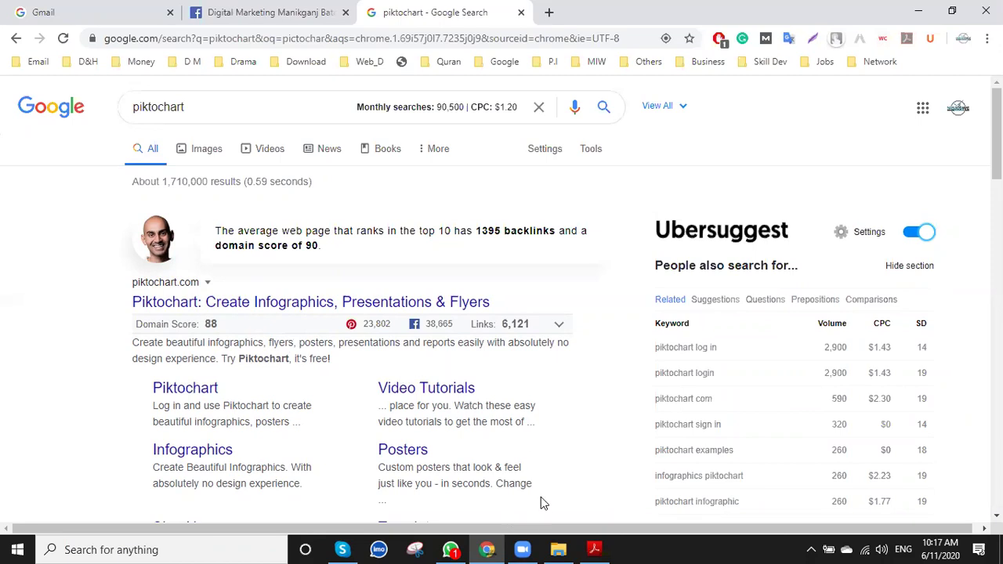
Step: Close the Piktochart results tab, glance at the course outline PDF, and start a fresh tab
click(522, 13)
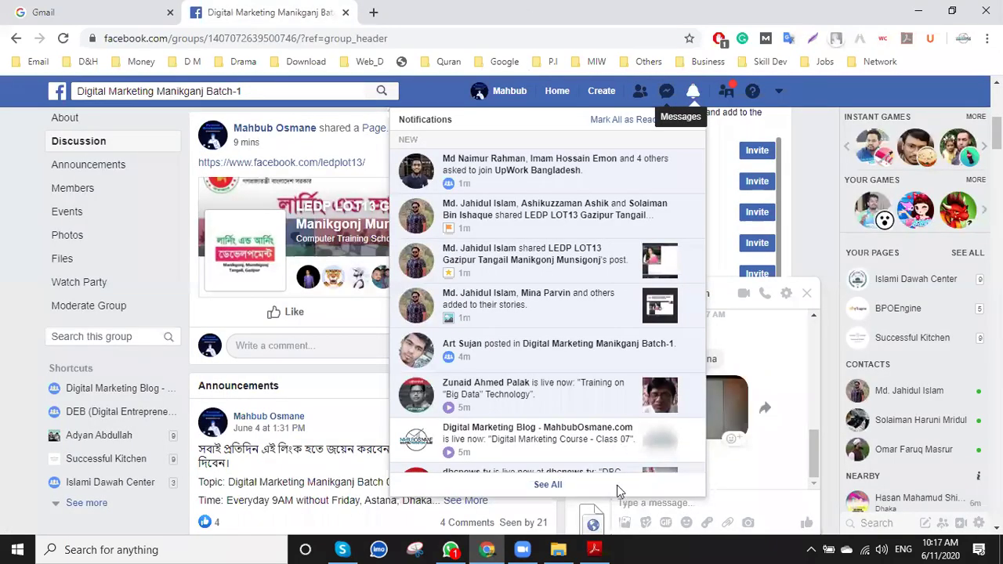
click(596, 549)
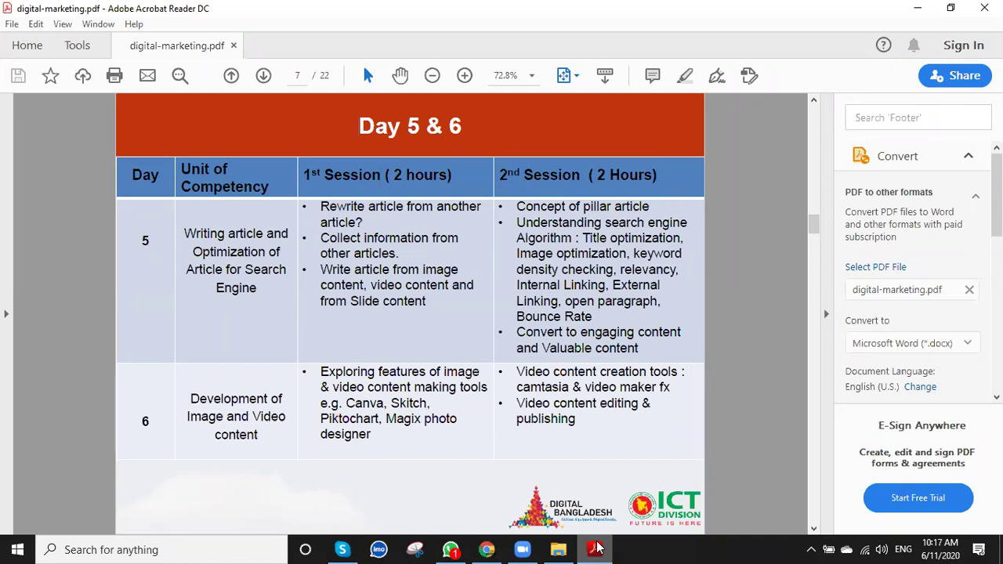
click(597, 548)
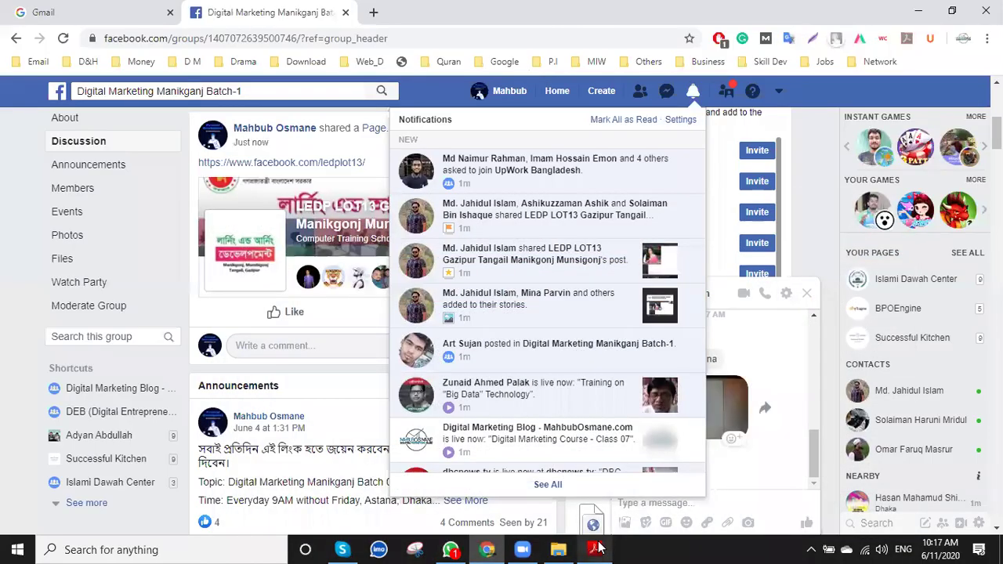
click(373, 12)
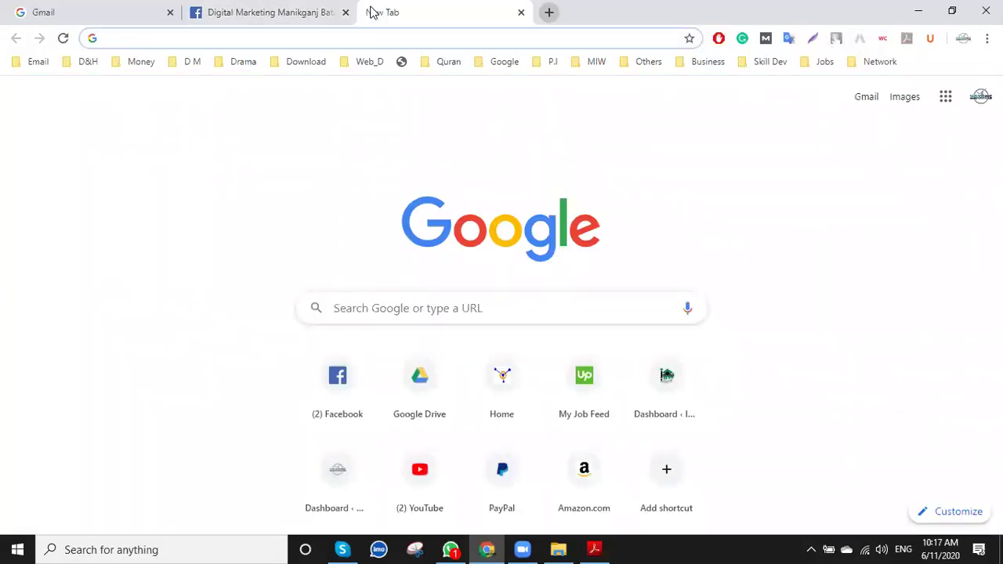
Step: Search for 'magic photo designer' and open the MAGIX Photo Designer result in a new tab
text(magic)
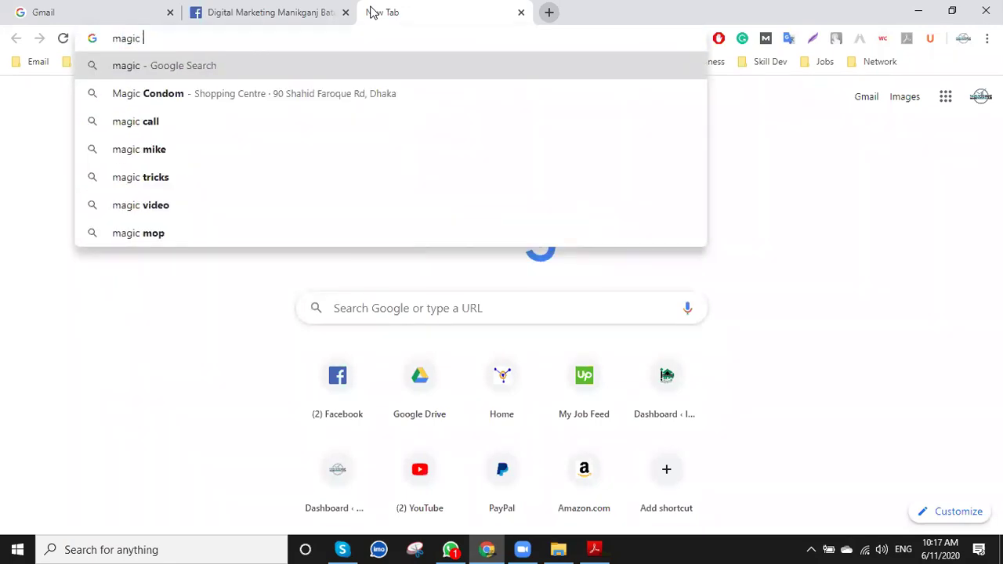
click(596, 547)
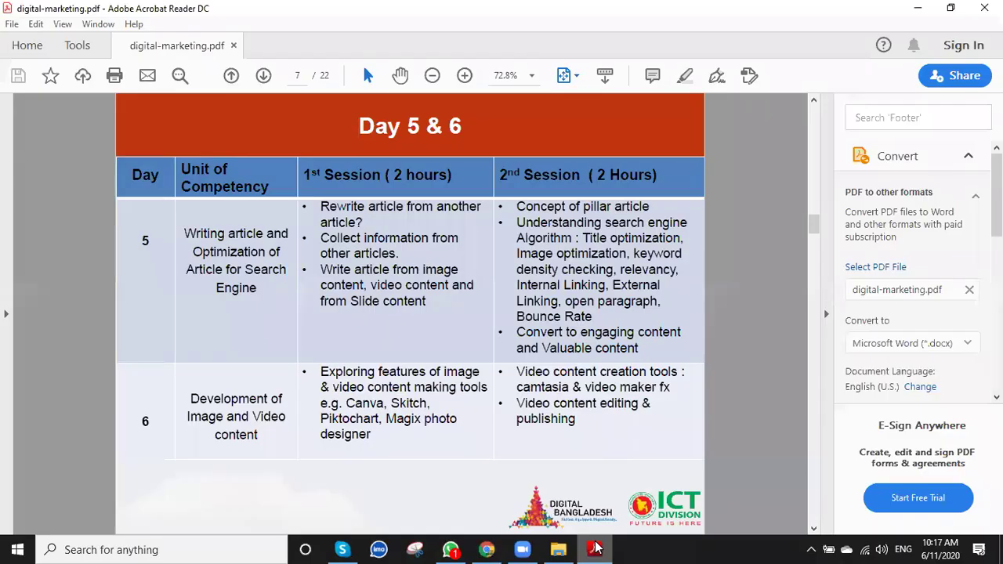
click(596, 547)
text(photo)
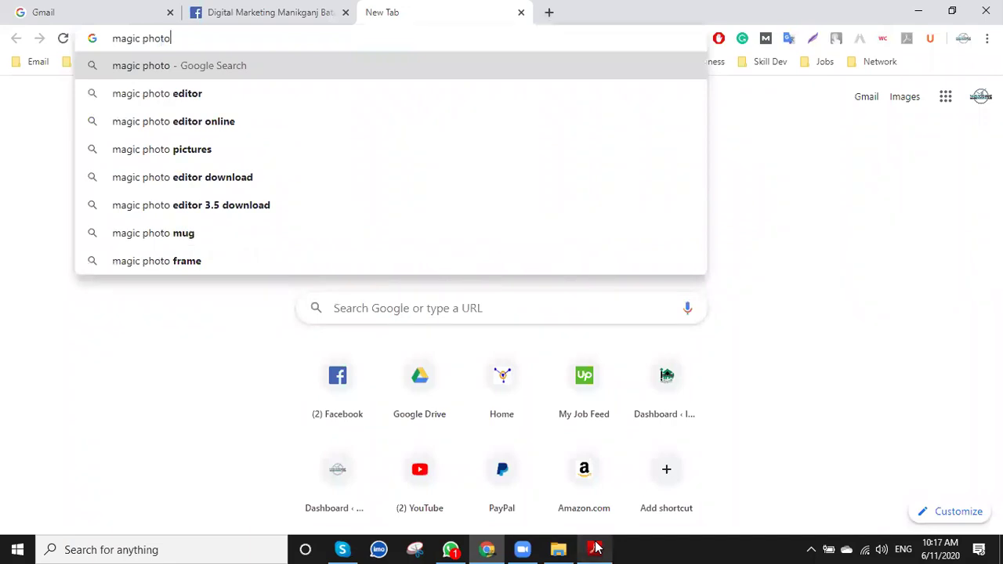
text( designer)
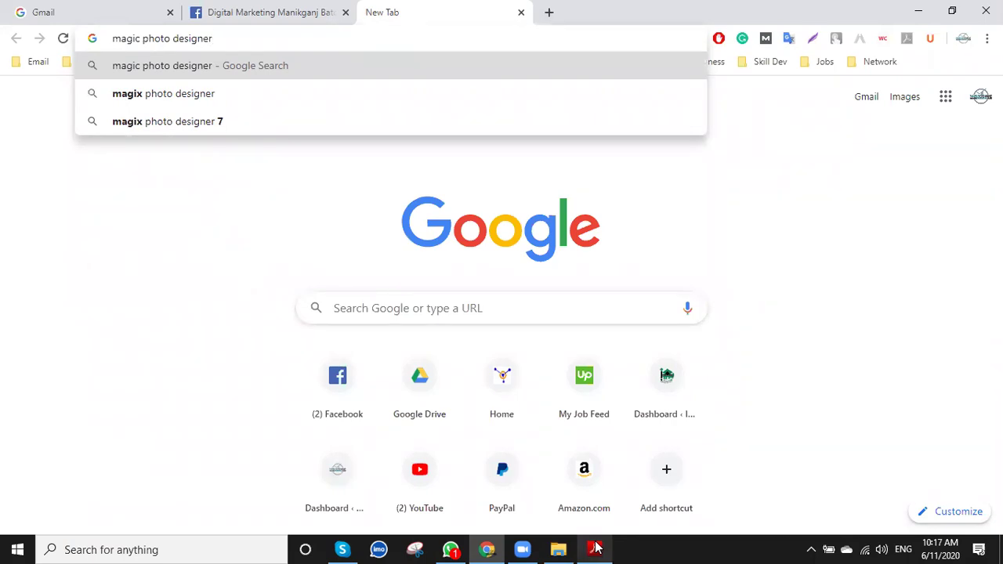
key(Return)
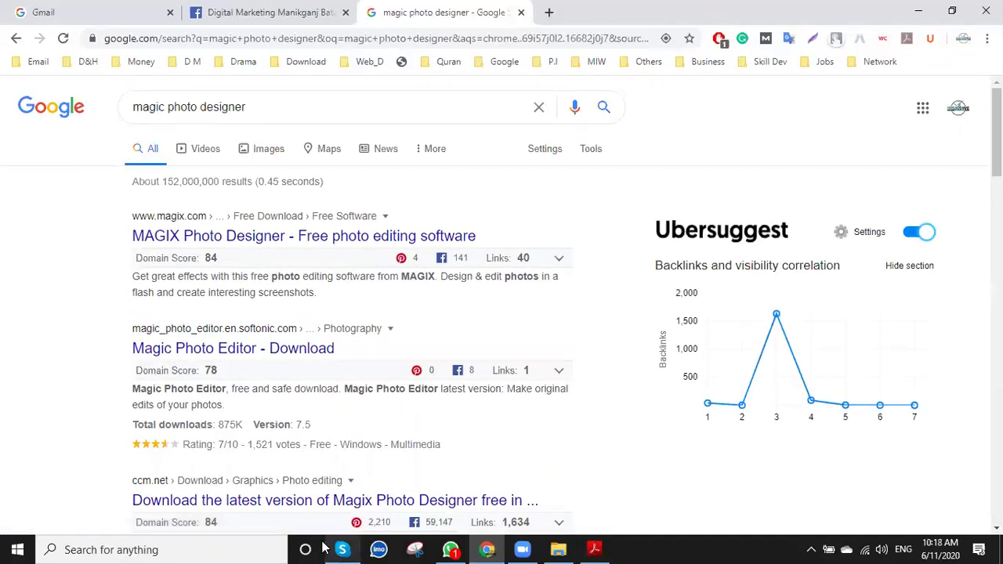
right_click(303, 238)
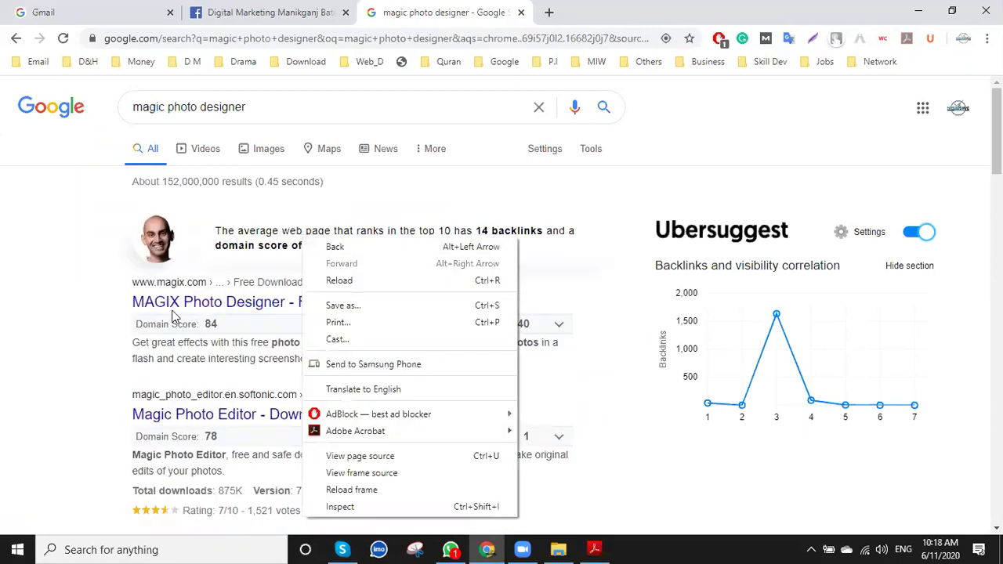
click(45, 310)
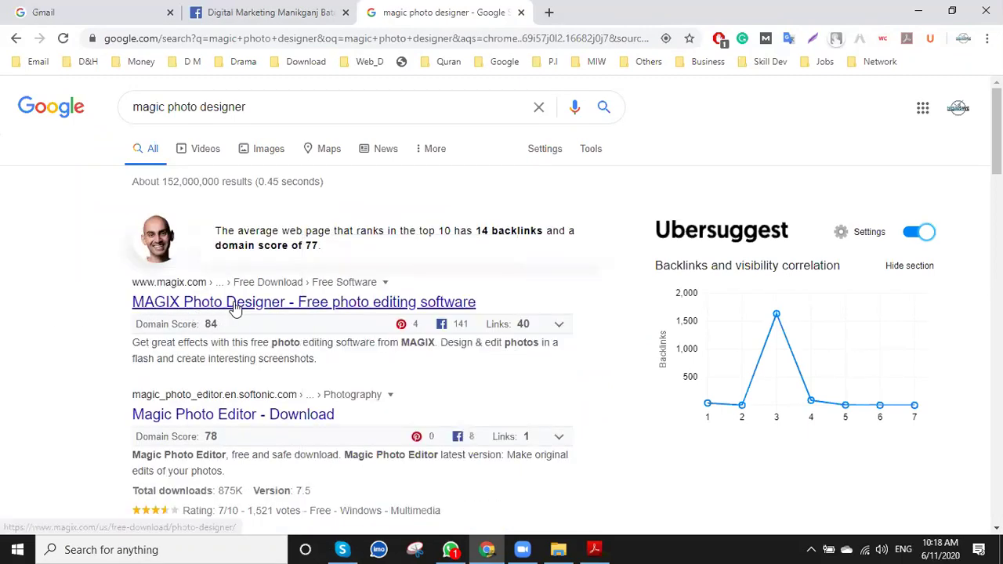
right_click(235, 307)
click(284, 313)
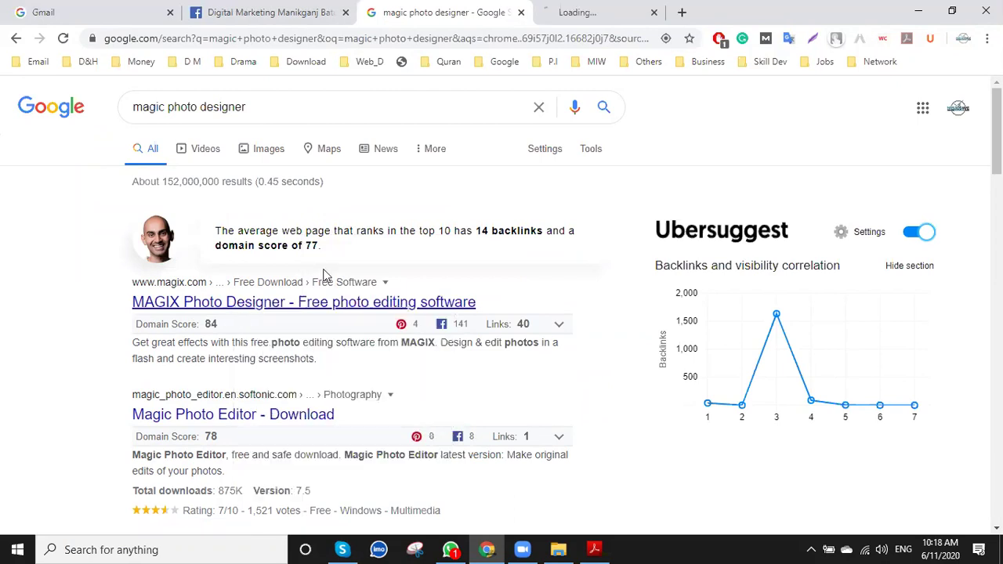
Step: Look over the MAGIX Photo Designer 7 free-download page, then close its tab
click(621, 8)
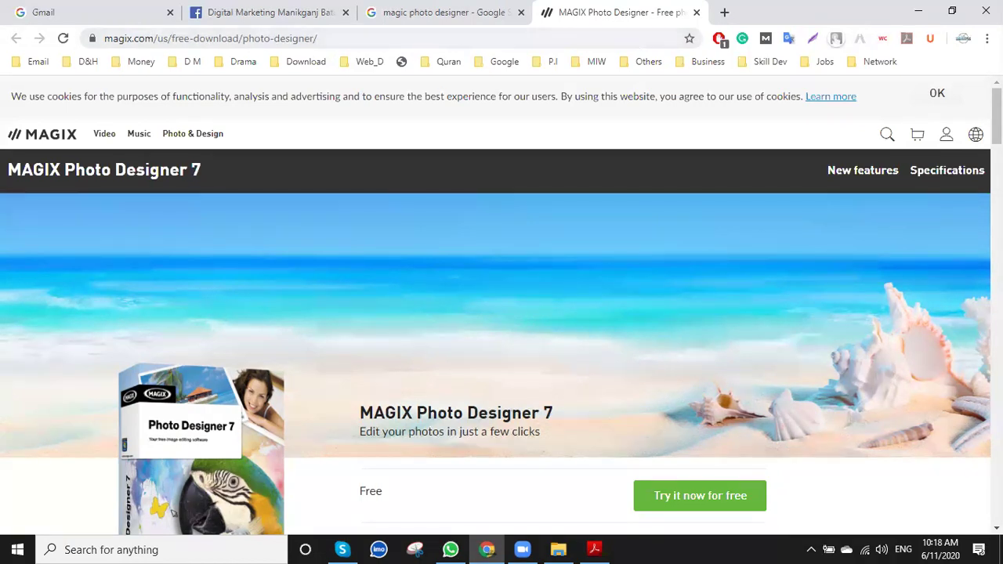
scroll(995, 126, down, 4)
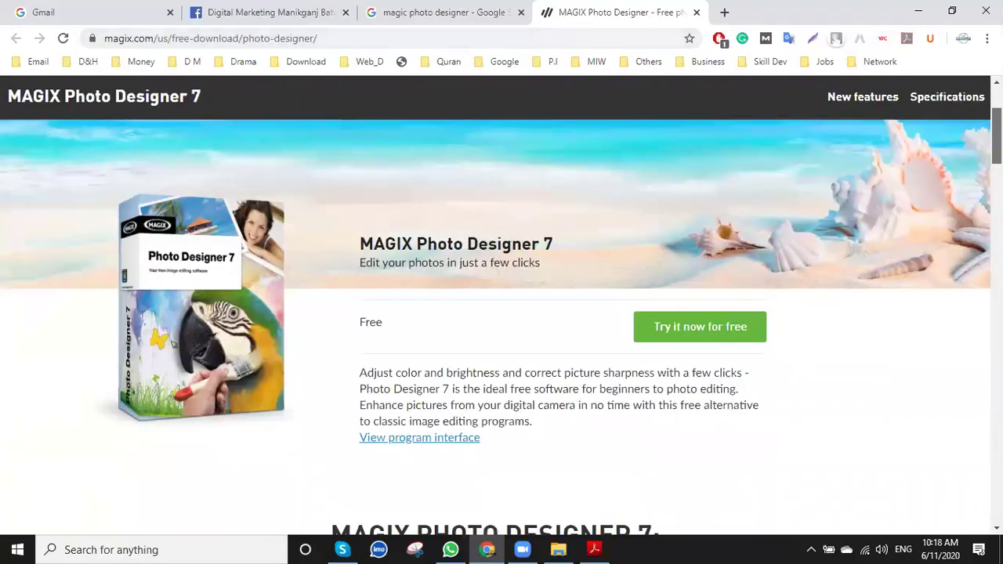
scroll(502, 314, down, 5)
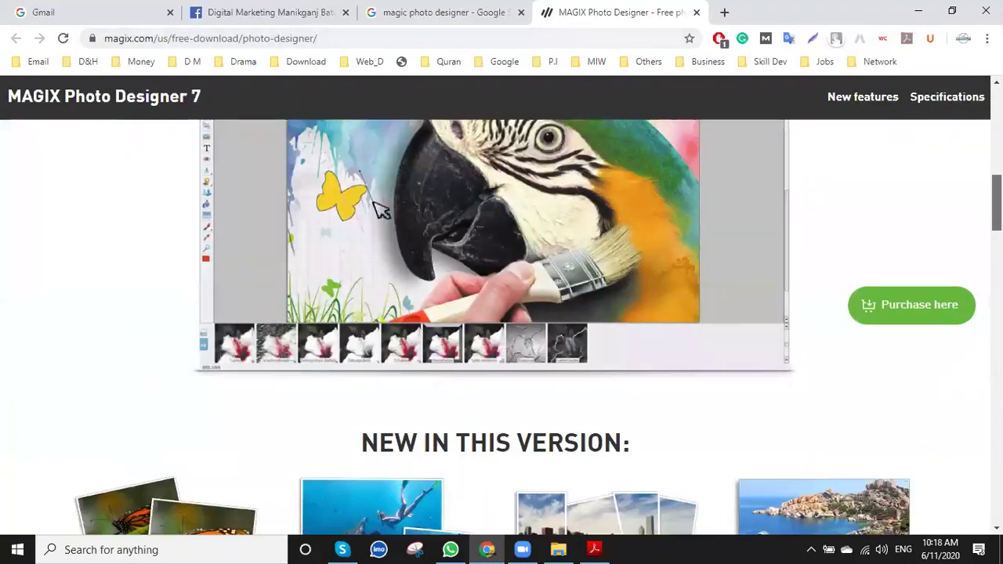
scroll(501, 314, down, 3)
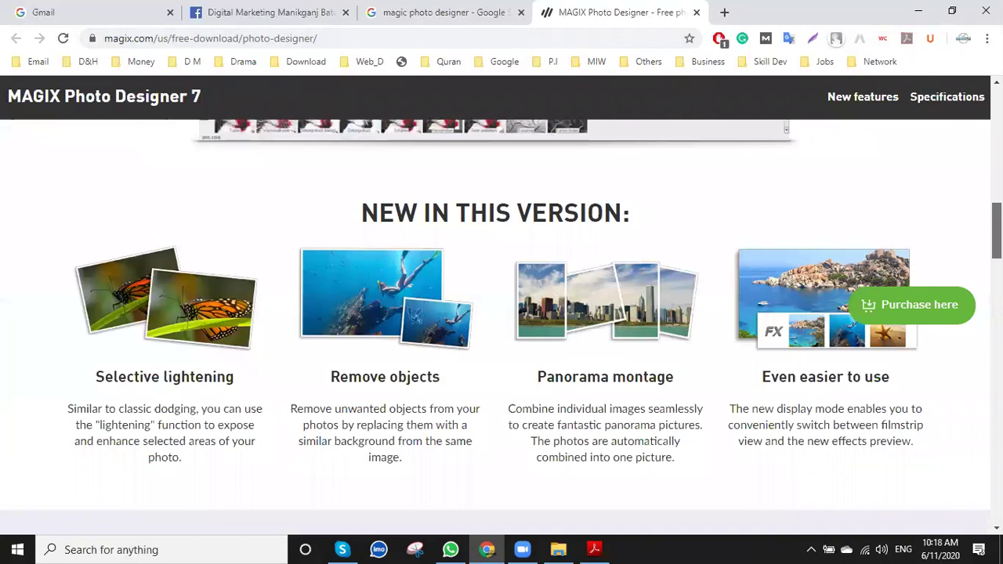
scroll(502, 313, down, 7)
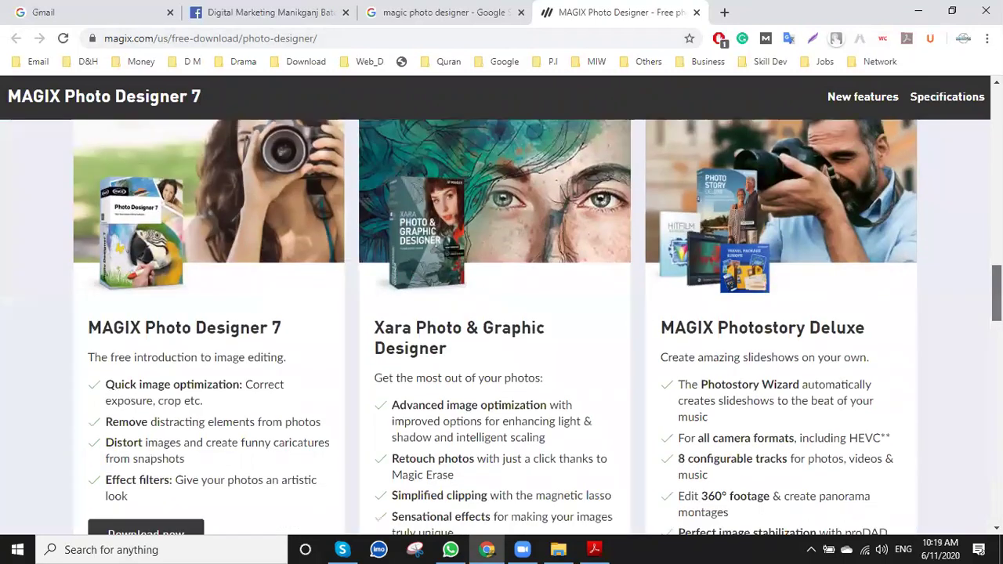
key(Home)
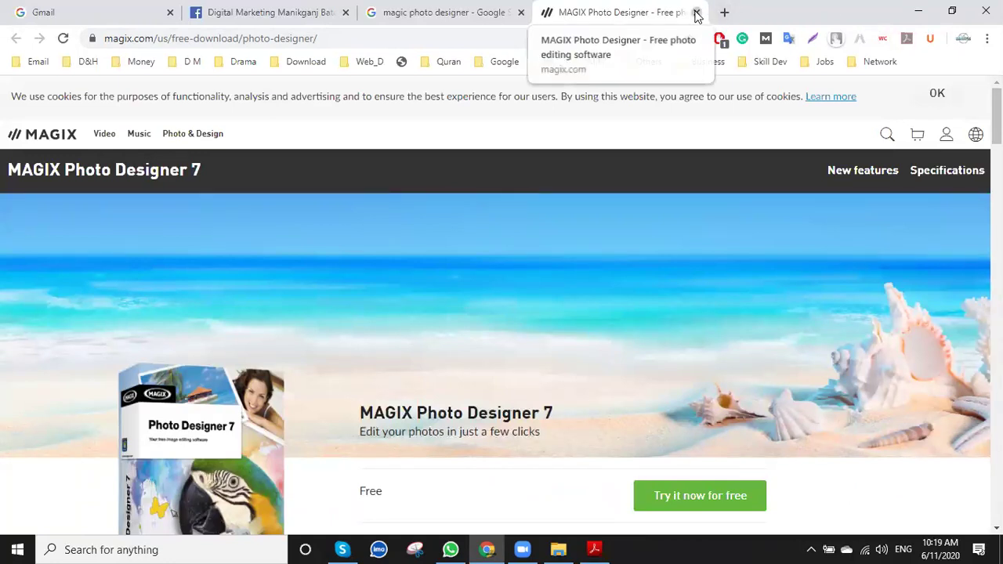
click(697, 13)
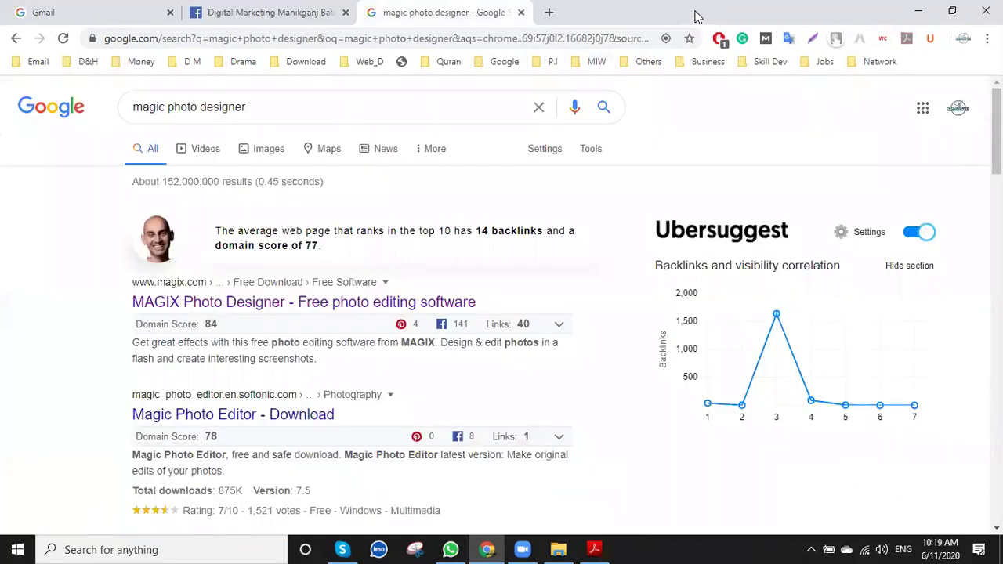
Step: Close the Google results tab and show digital-marketing.pdf at the Day 6 tools table
click(521, 13)
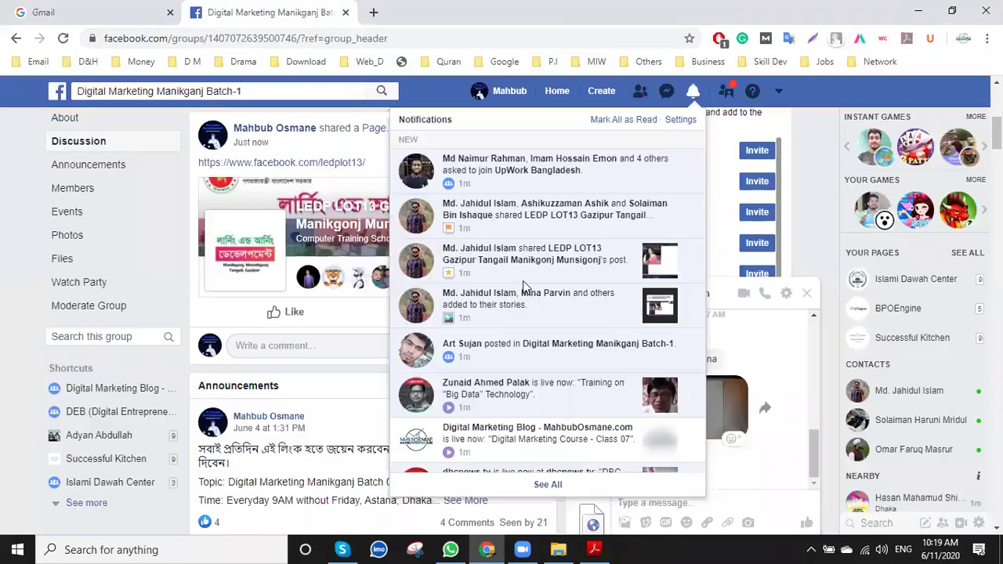
click(594, 549)
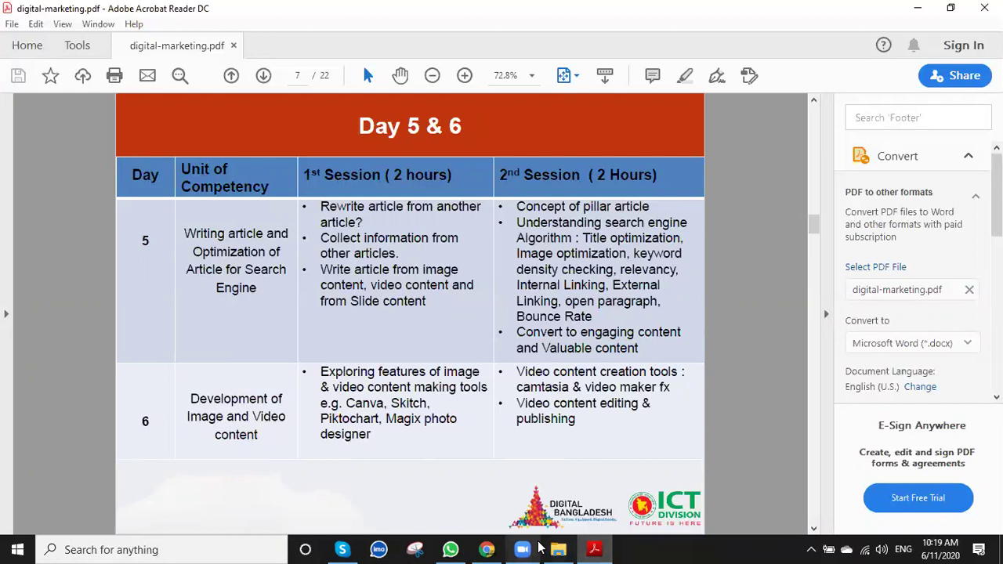
Step: Bring File Explorer forward and open Local Disk (D:) with its Camtasia 9 and ICT Training folders
click(560, 549)
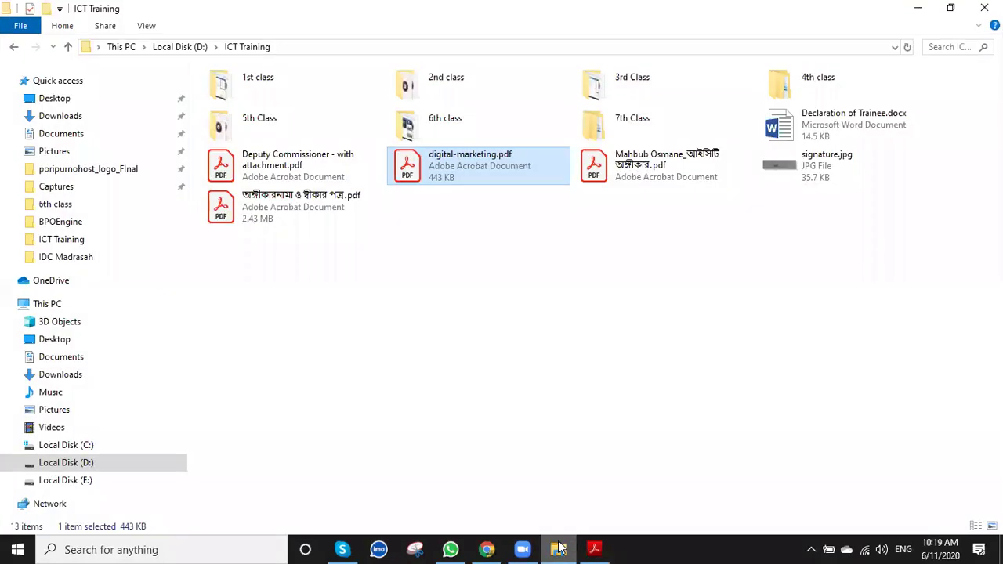
click(82, 464)
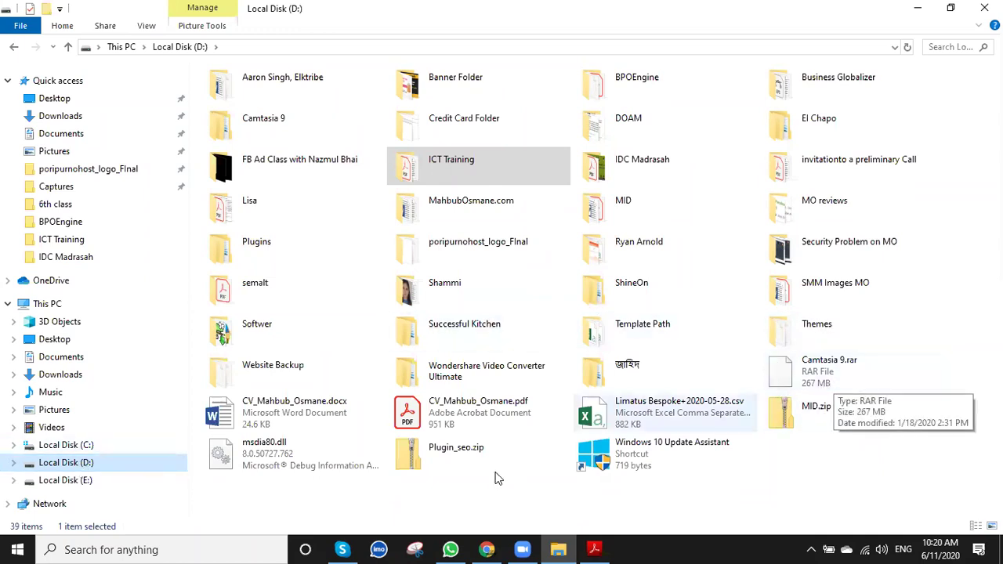
Step: Open wetransfer.com in a new Chrome tab and decline the account sign-up offer
mouse_move(486, 549)
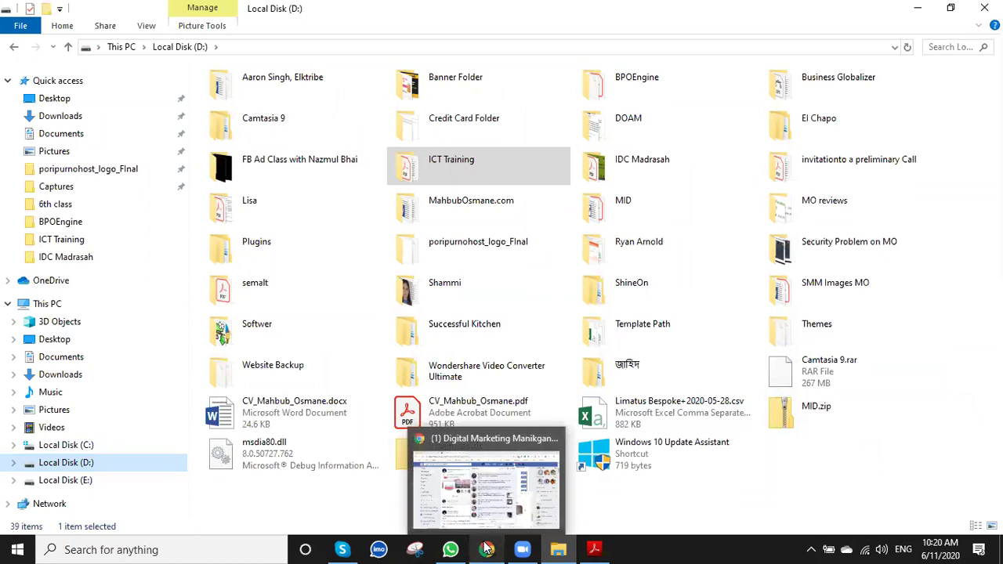
click(470, 415)
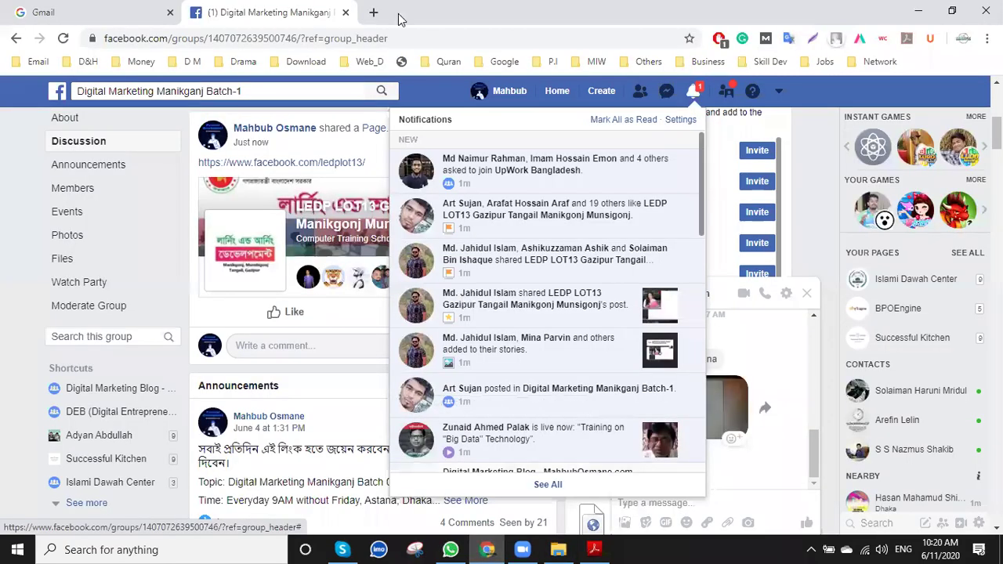
click(373, 12)
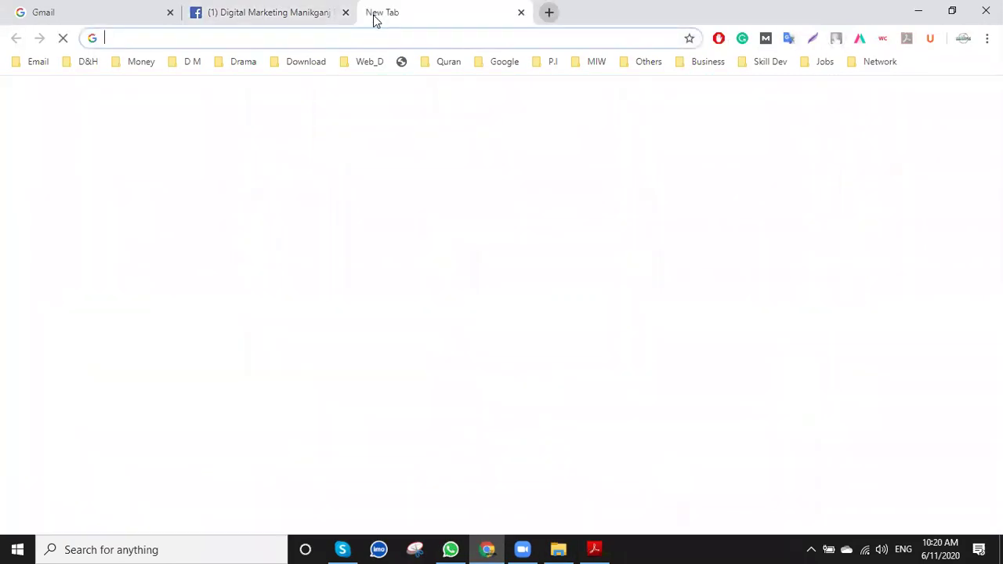
text(we)
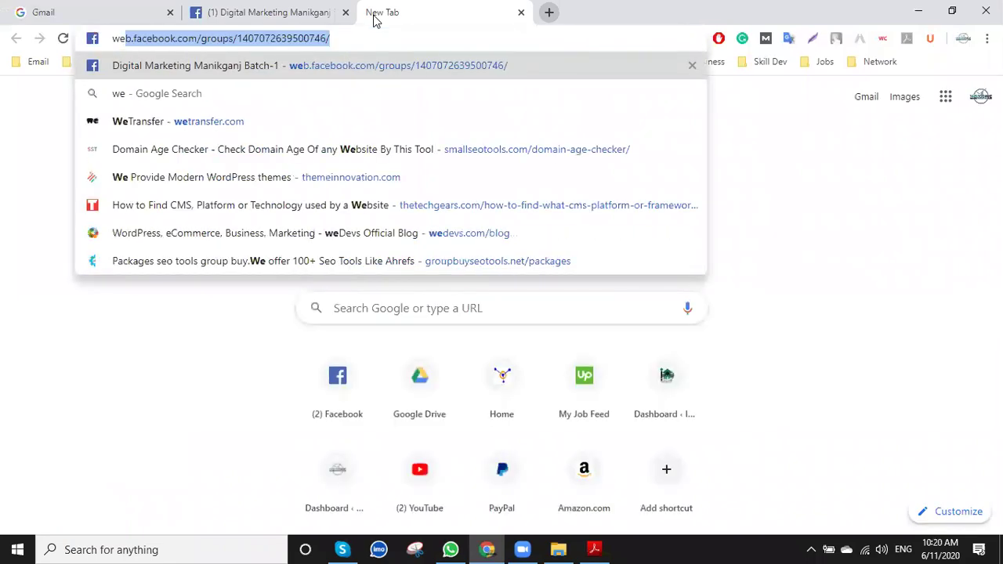
text(trans)
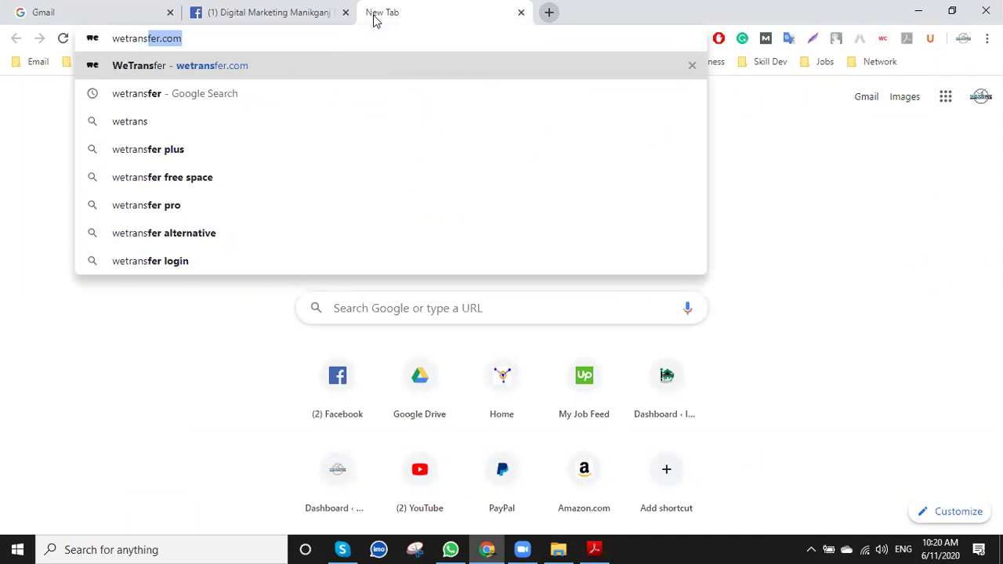
key(Return)
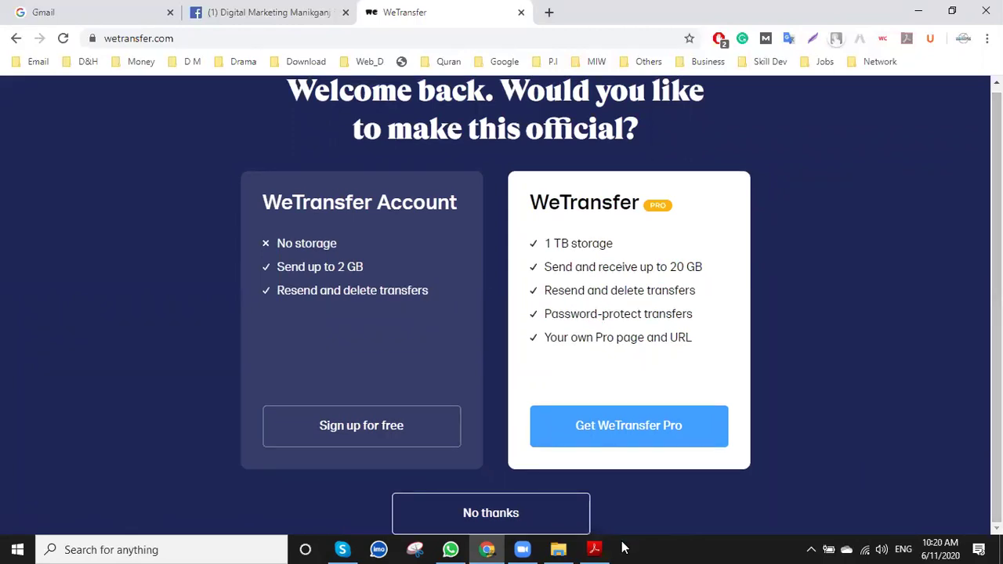
click(544, 514)
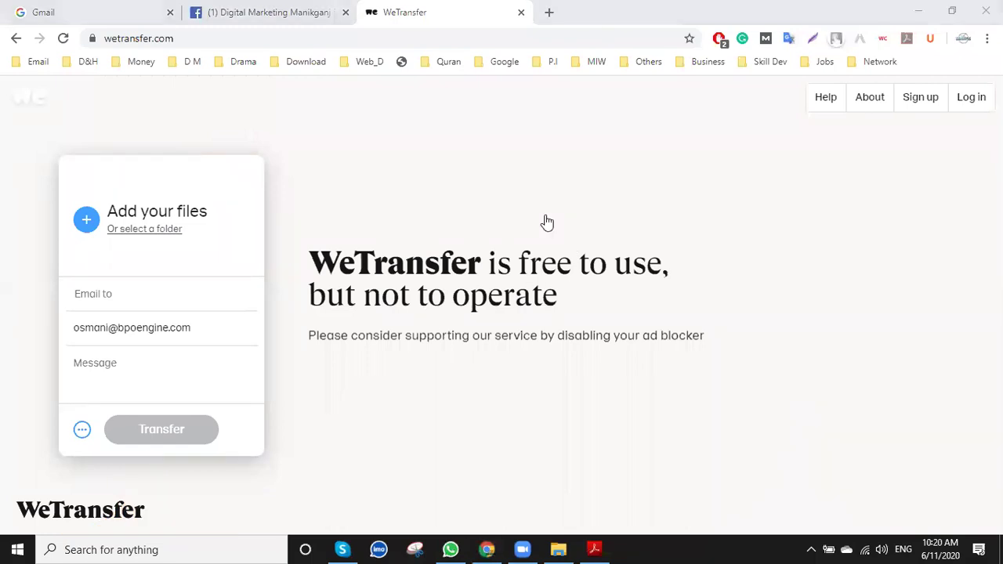
Step: Paste the first recipient's e-mail address into Email to, then choose to select a folder
click(153, 295)
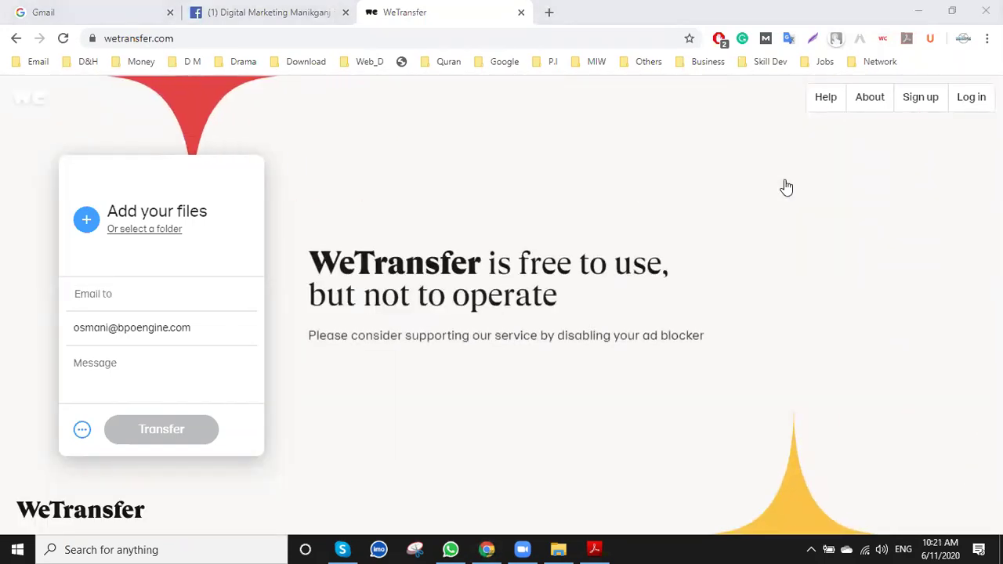
click(113, 296)
key(ctrl+v)
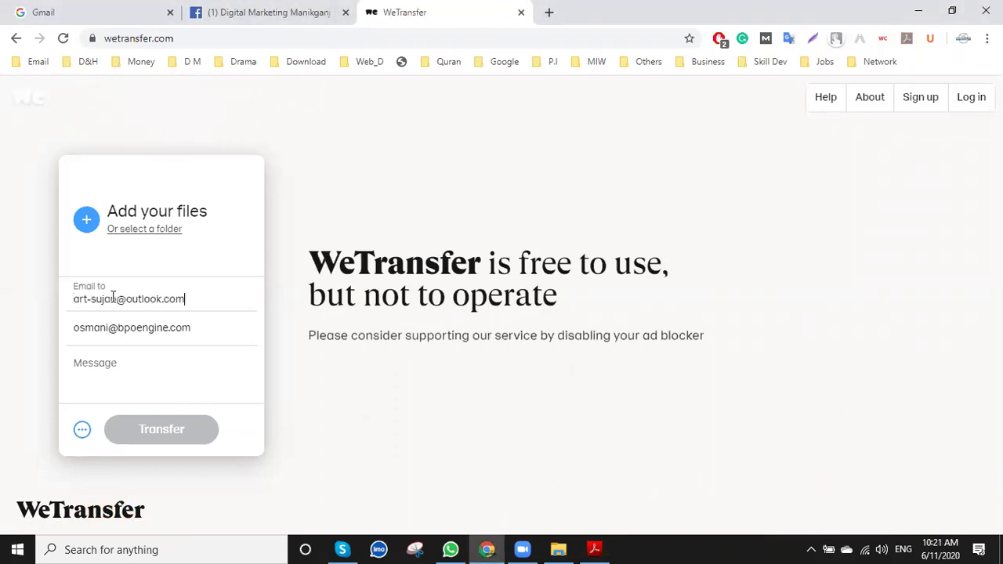
click(160, 232)
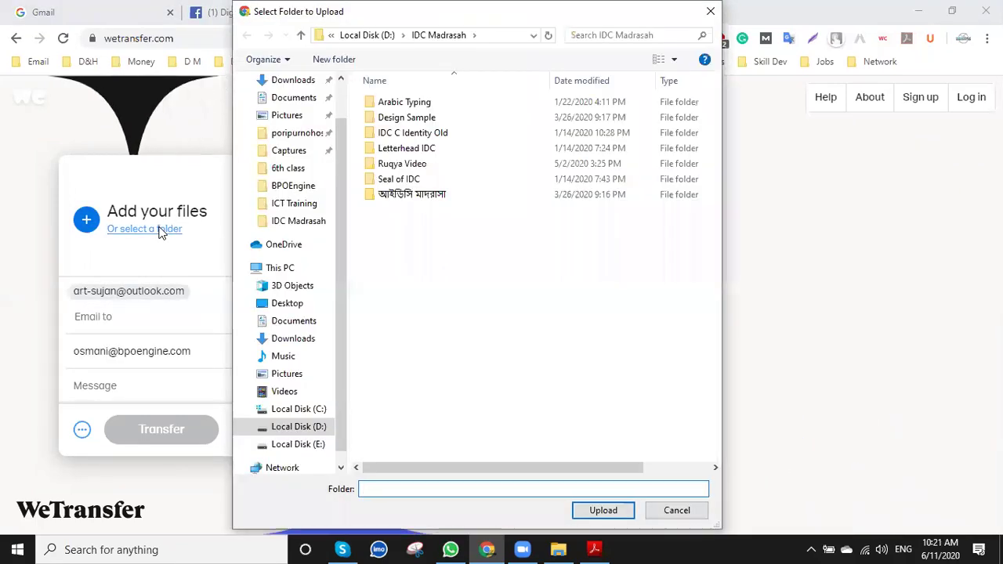
Step: Pick the Camtasia 9 folder on Local Disk (D:) and confirm uploading it to WeTransfer
click(381, 34)
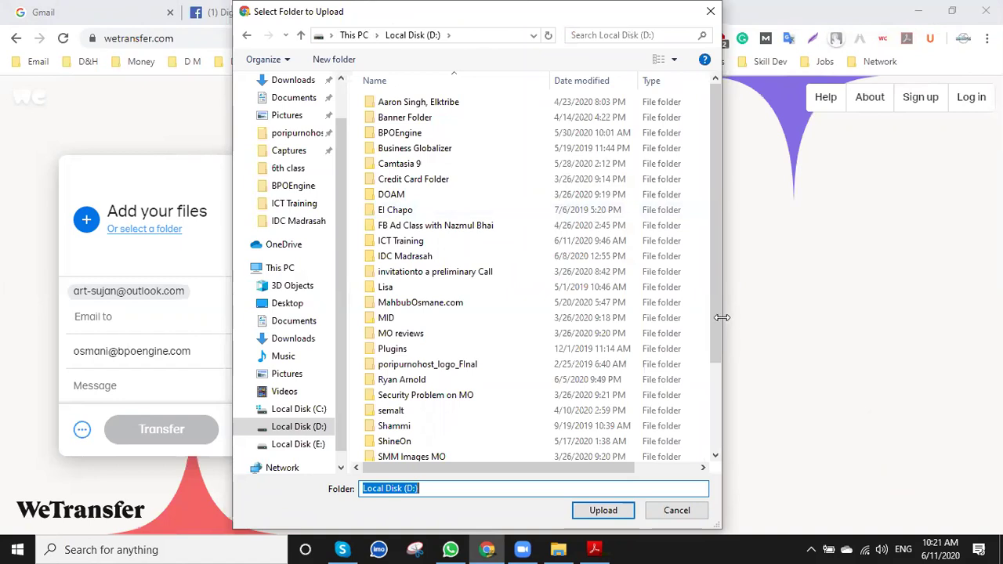
drag(717, 318, 710, 352)
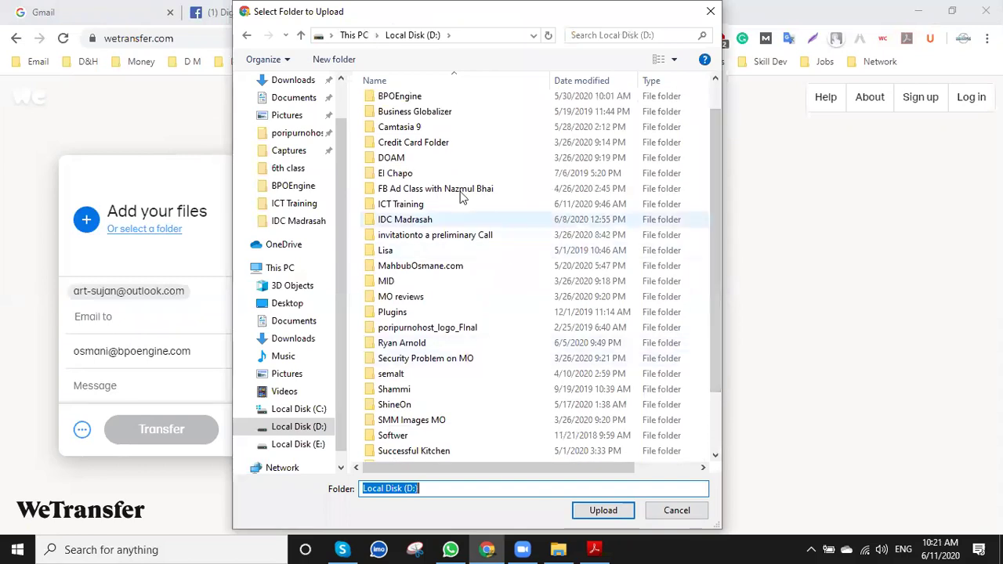
click(427, 127)
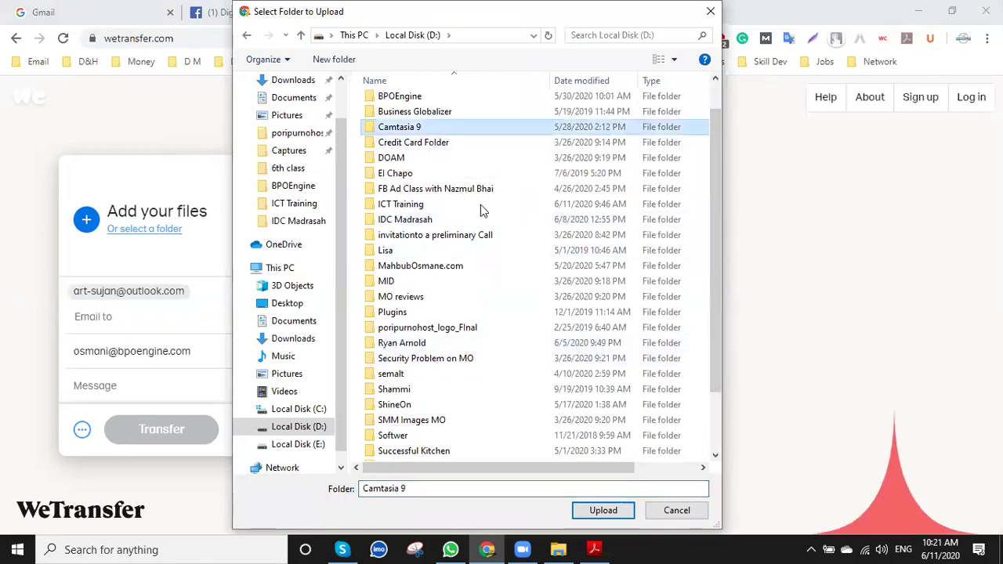
click(605, 514)
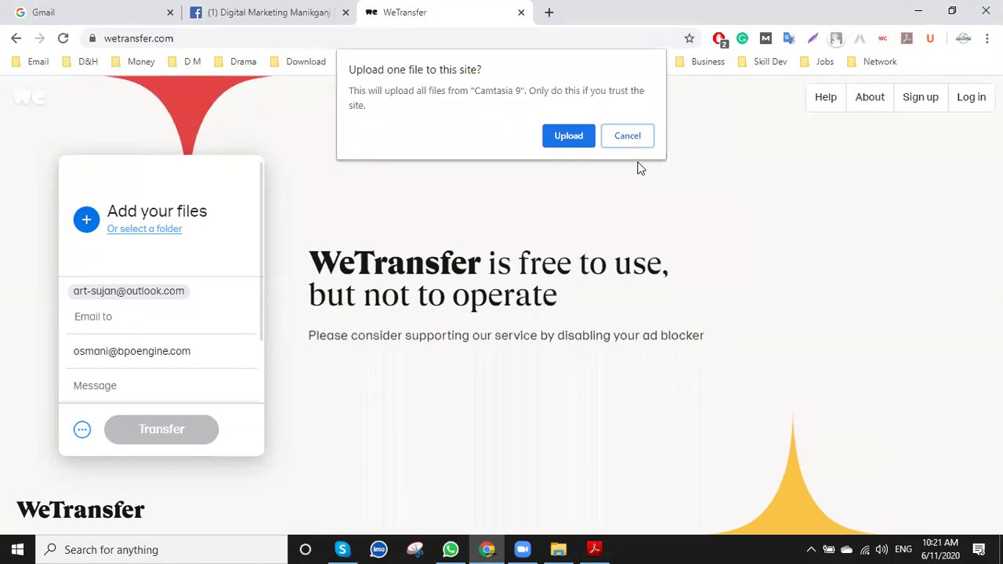
click(570, 139)
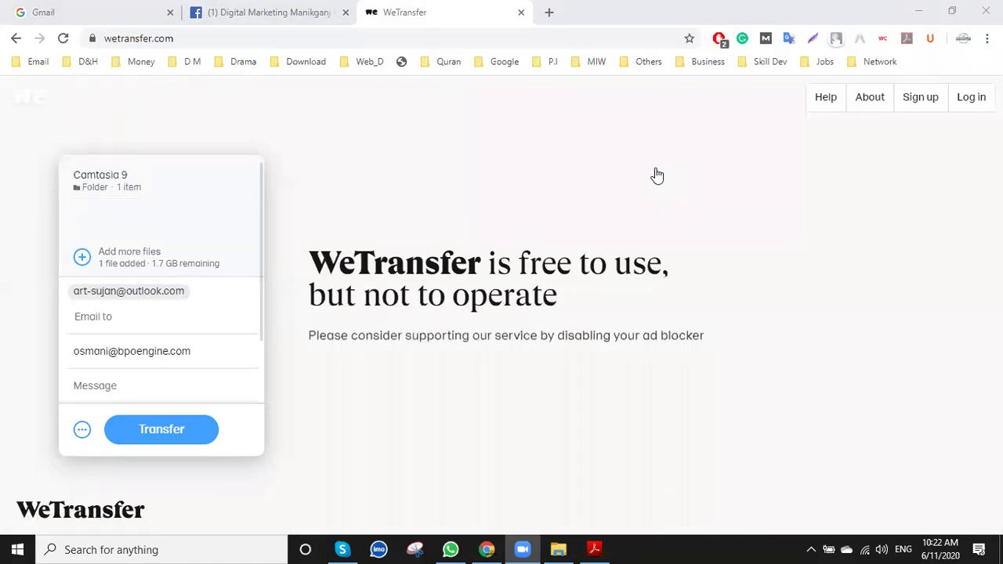
Step: Paste in the second and third recipients' e-mail addresses to the transfer
click(110, 329)
key(ctrl+v)
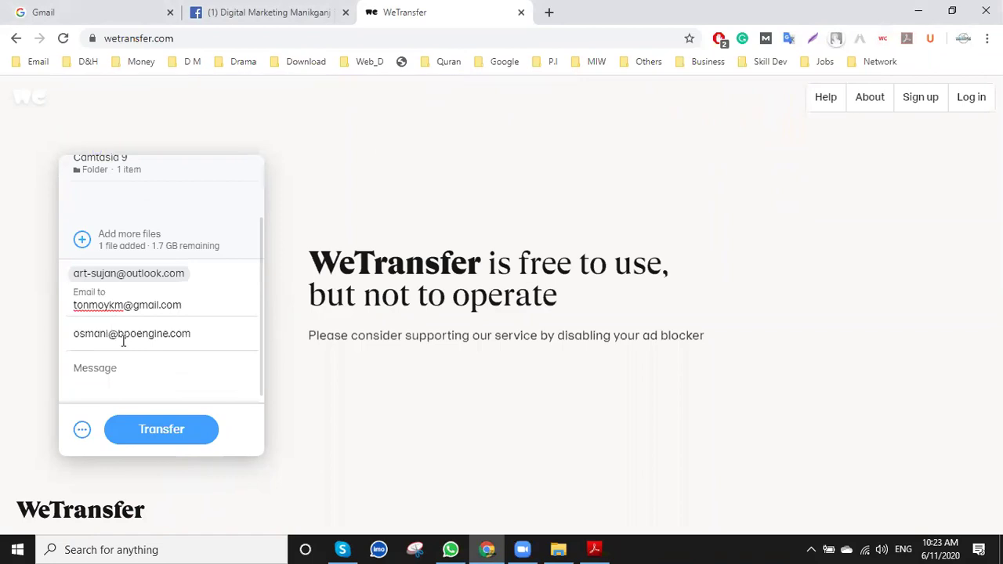
click(305, 477)
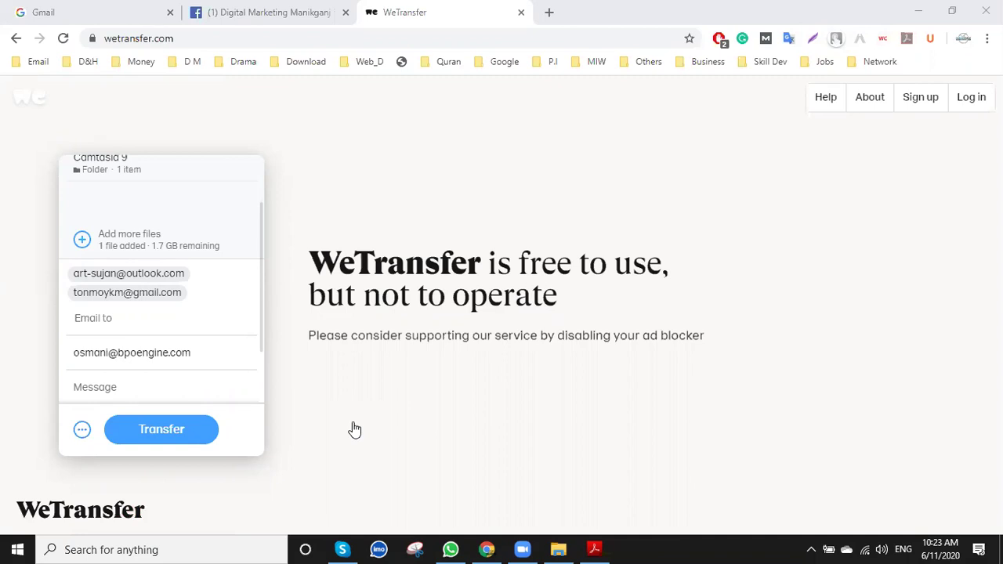
click(100, 316)
key(ctrl+v)
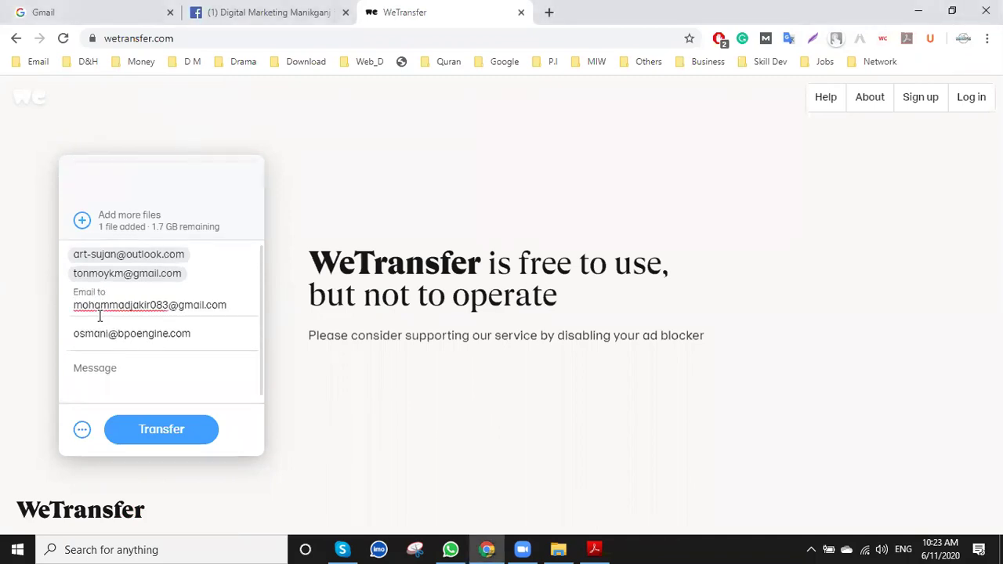
key(Return)
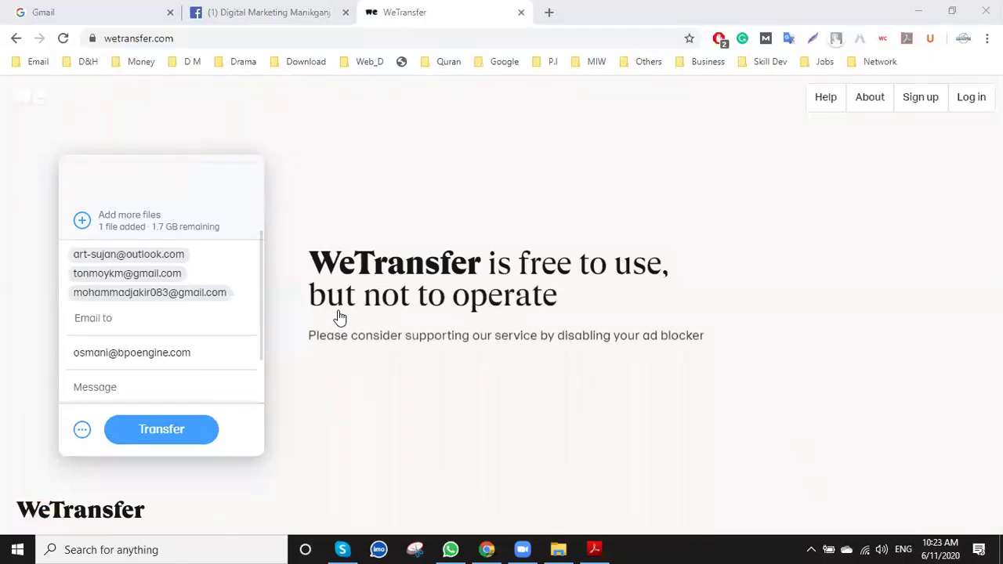
Step: Try a fourth recipient, dismiss the recipient-limit notice, and send the transfer
click(114, 318)
key(ctrl+v)
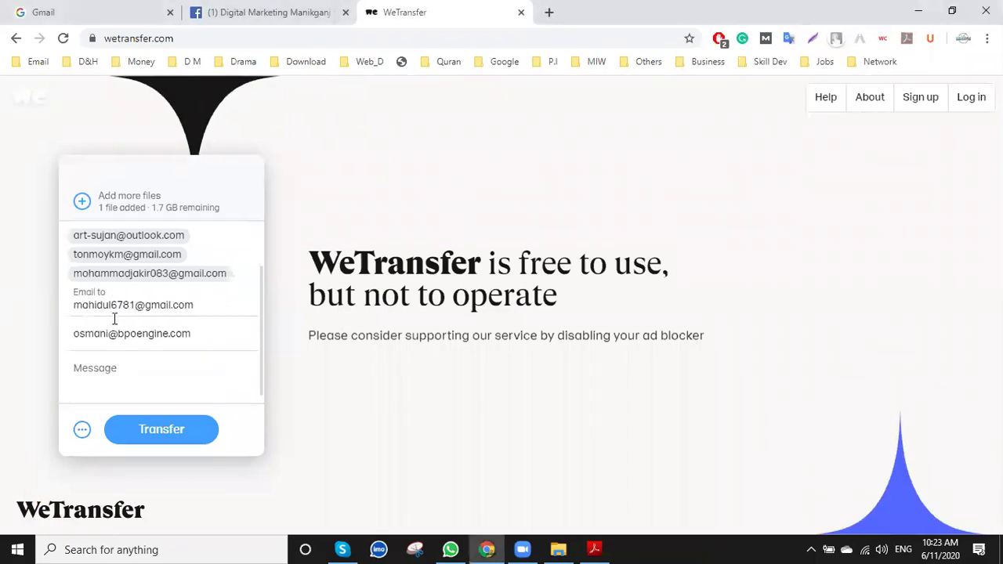
click(357, 441)
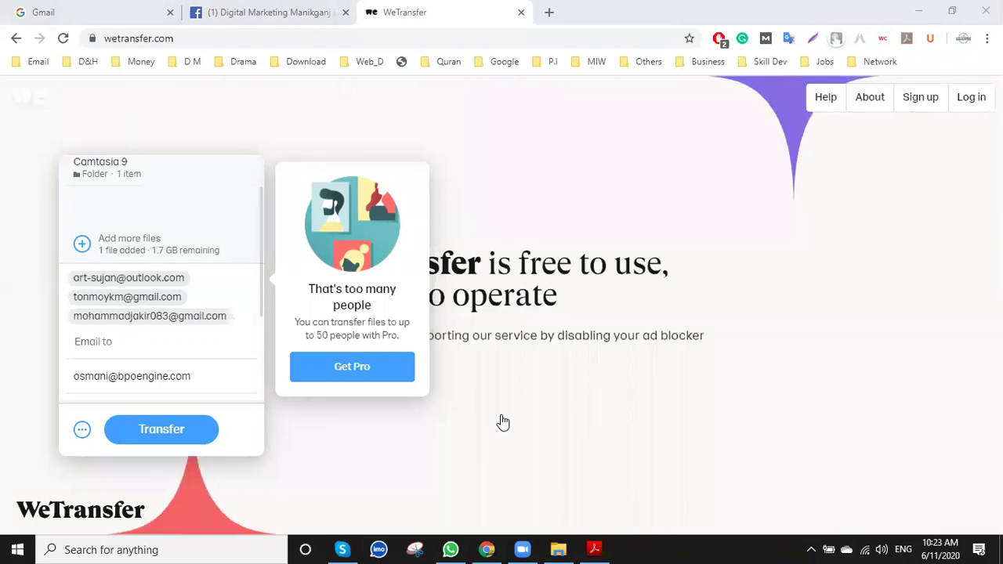
click(104, 343)
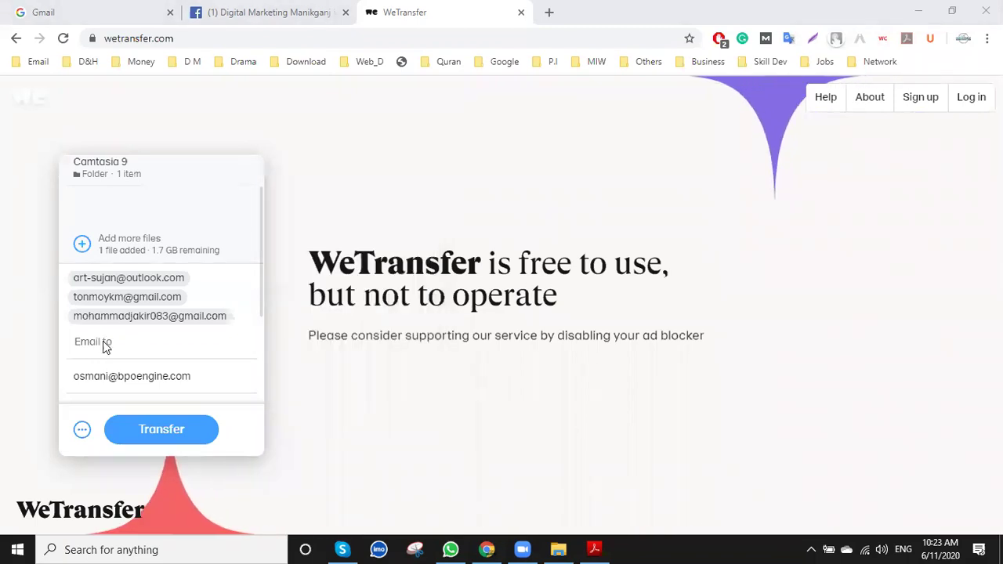
key(ctrl+v)
key(Return)
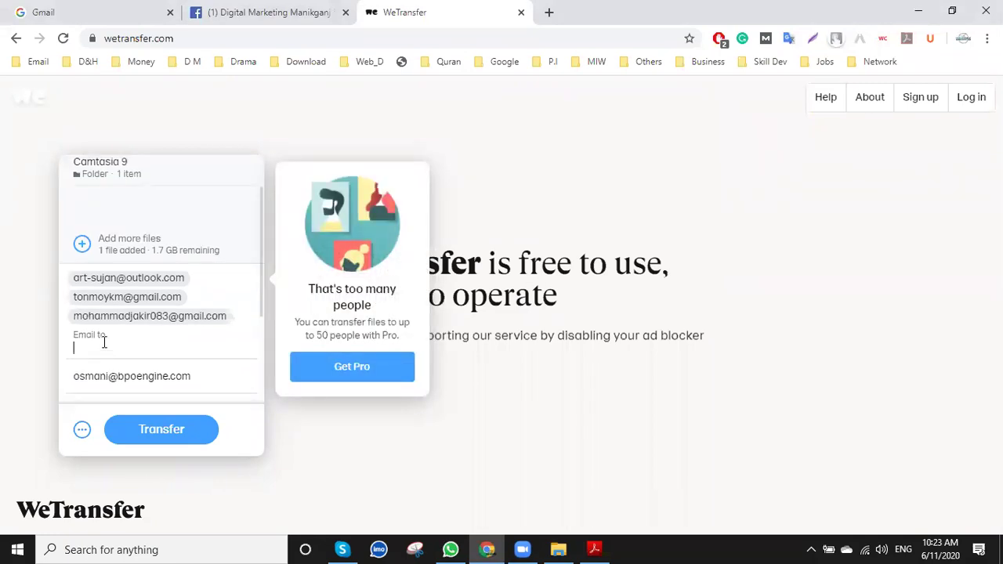
click(182, 446)
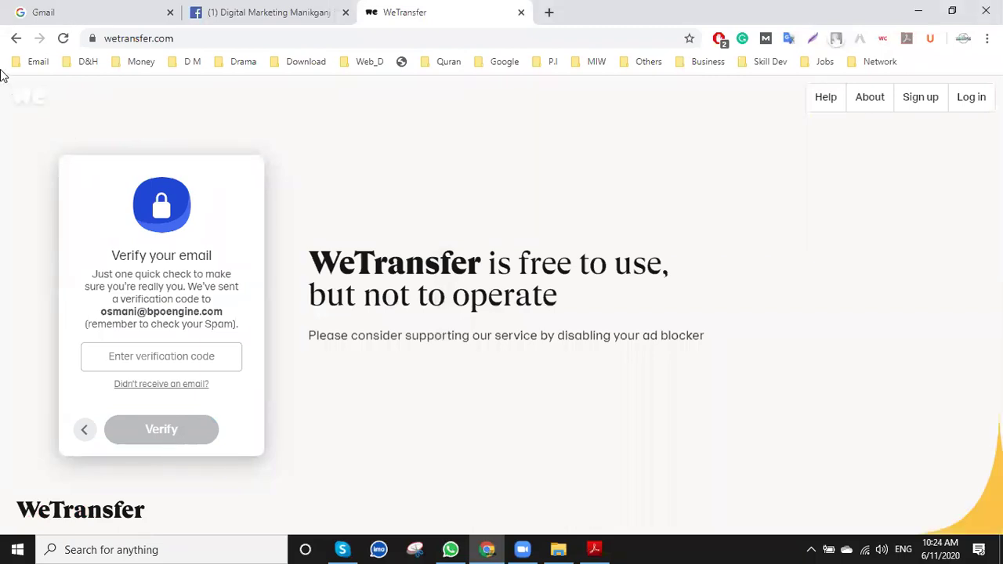
Step: Try signing into Gmail with the saved password, then reopen the mailbox from the Email bookmarks
click(59, 6)
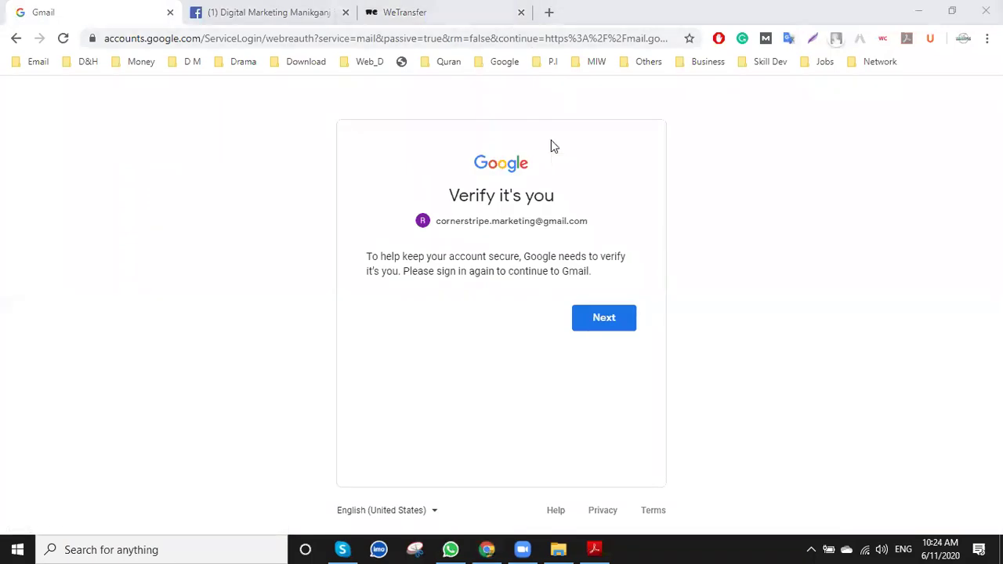
click(617, 324)
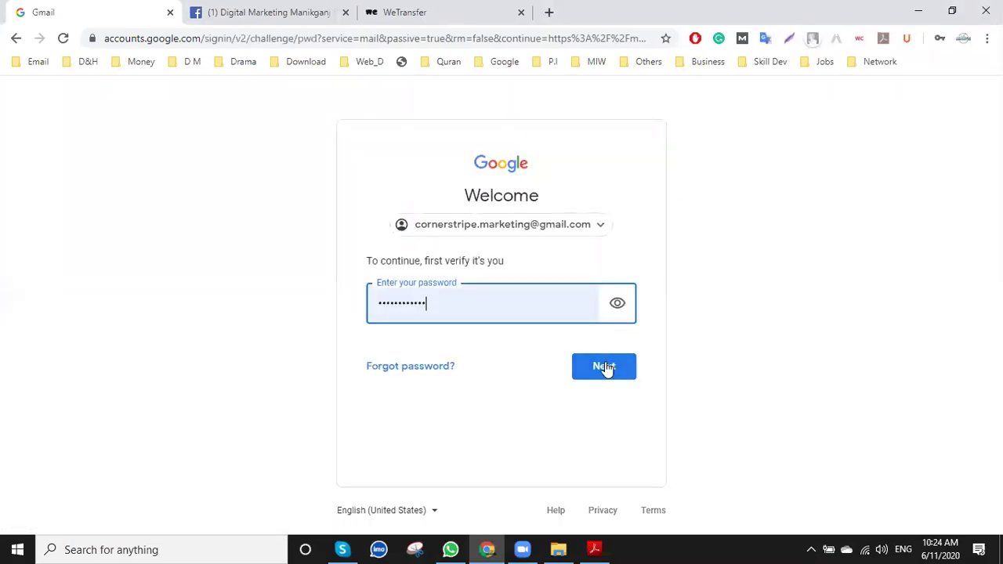
click(605, 367)
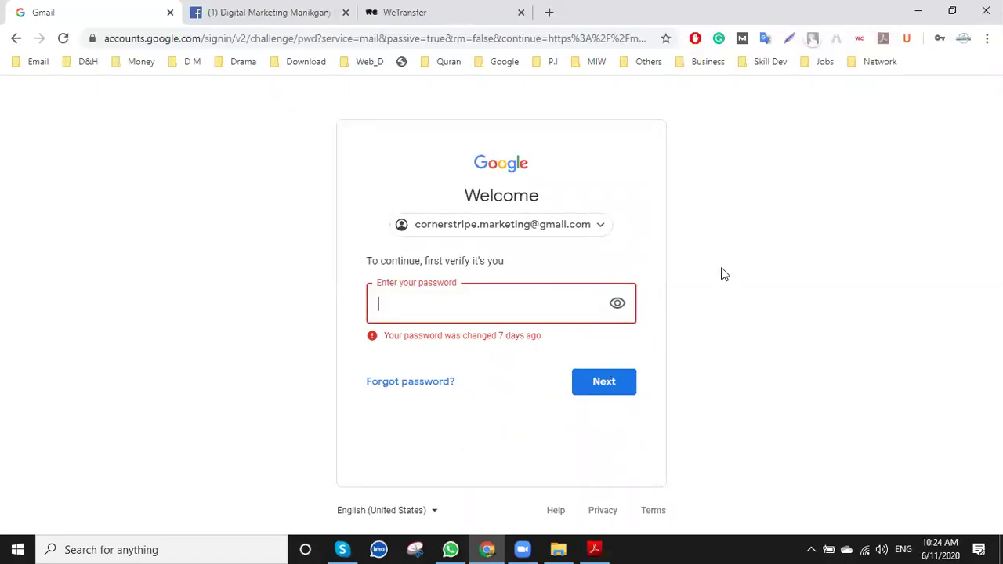
click(47, 62)
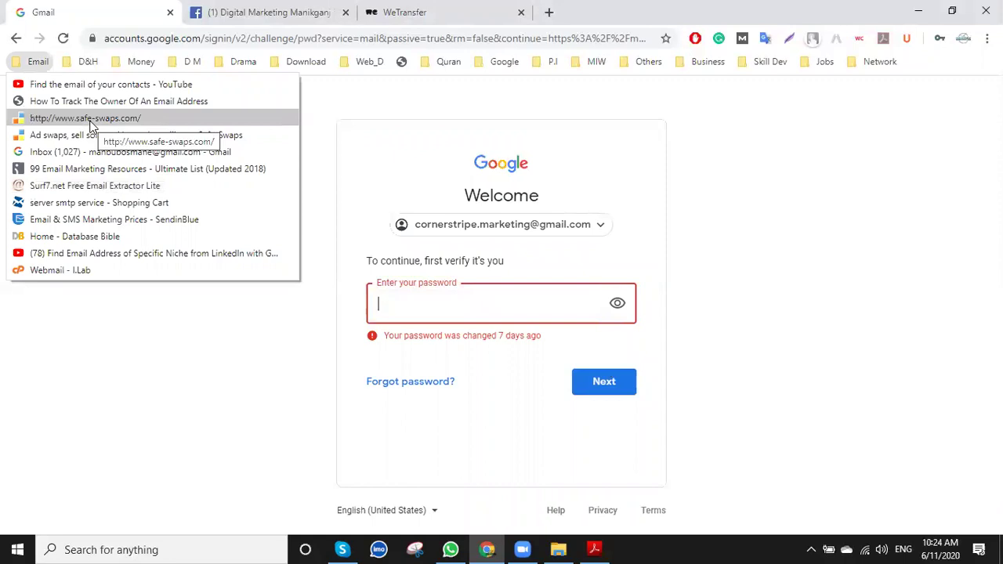
click(89, 152)
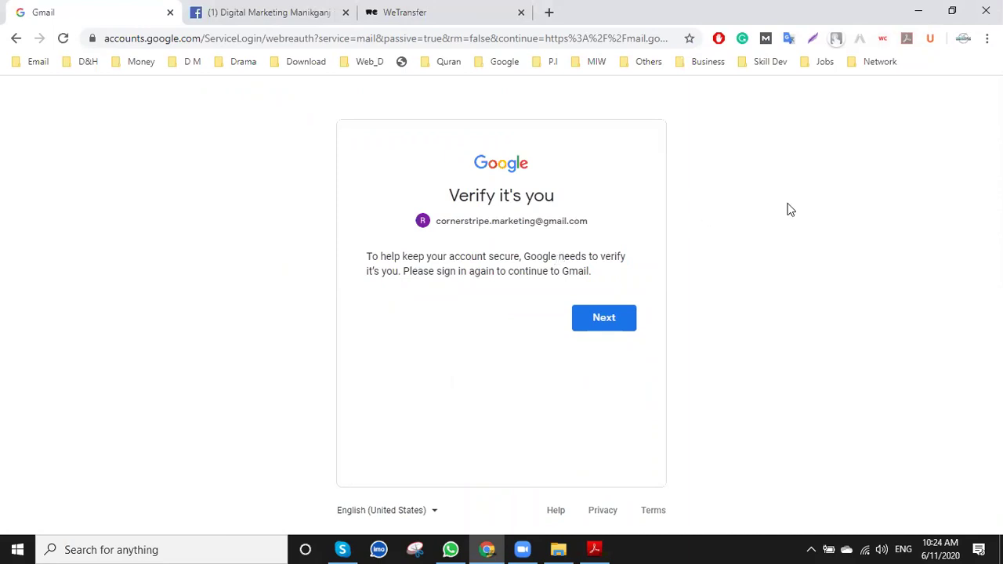
Step: Switch to another saved Google account and submit its password
click(609, 321)
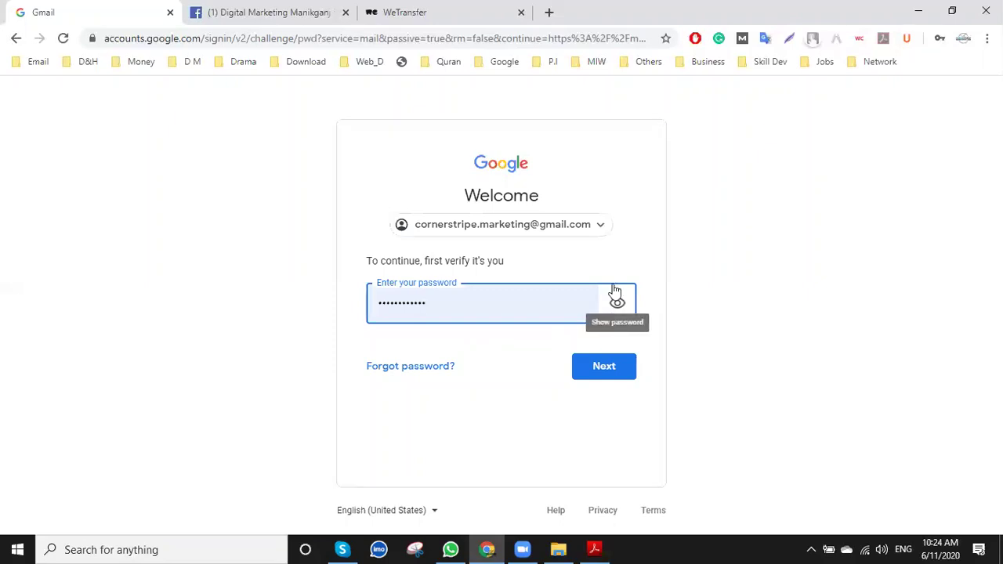
click(577, 225)
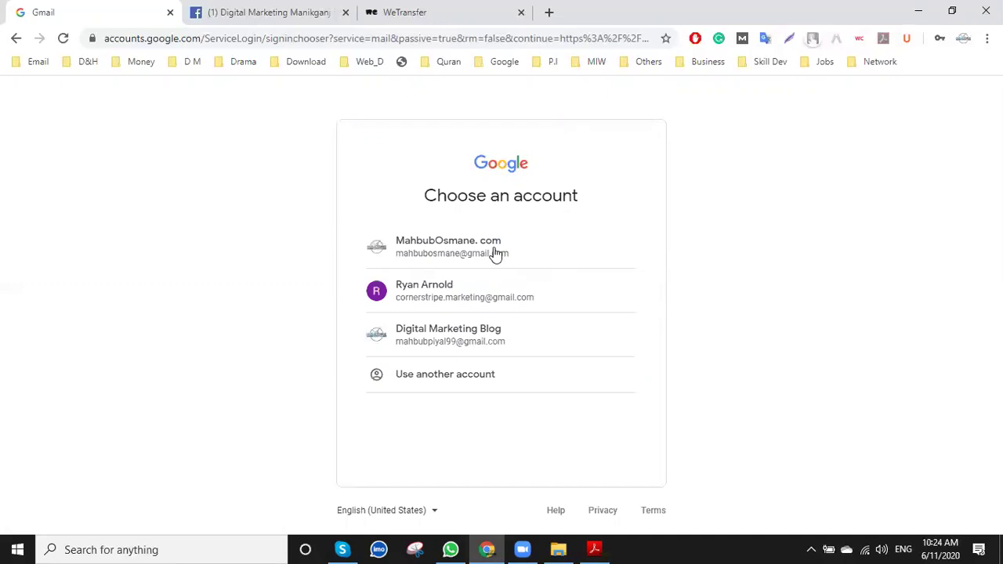
click(488, 253)
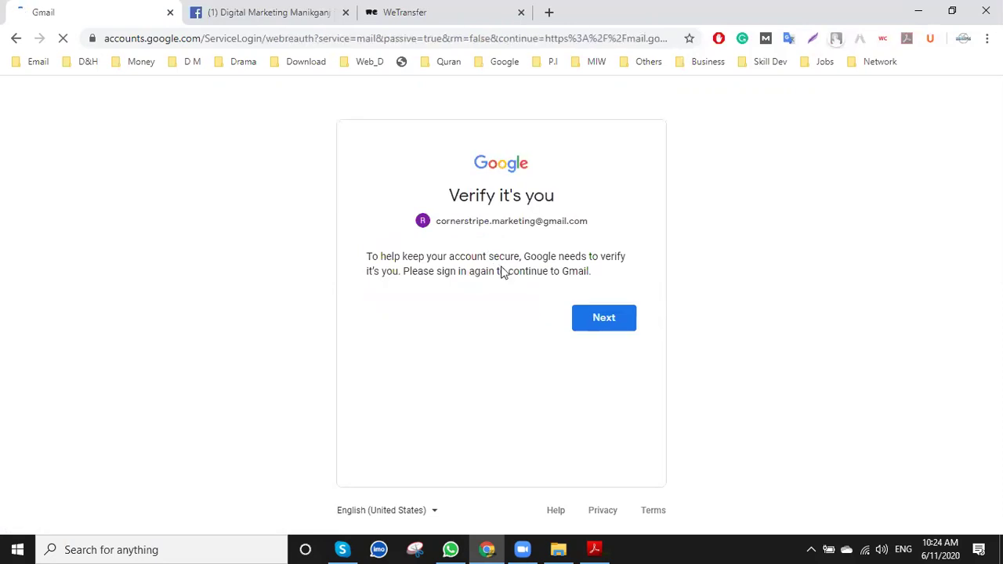
click(600, 321)
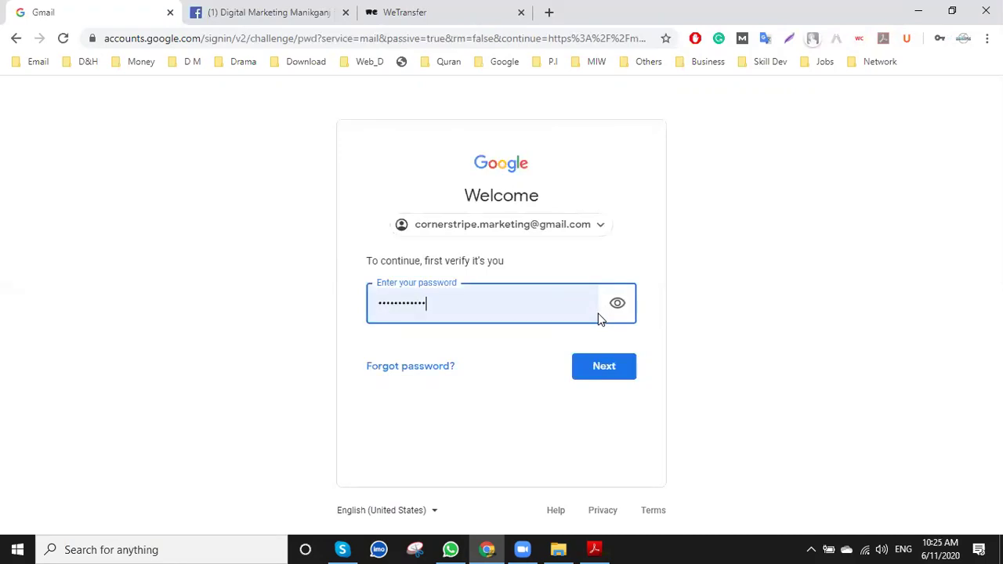
click(605, 369)
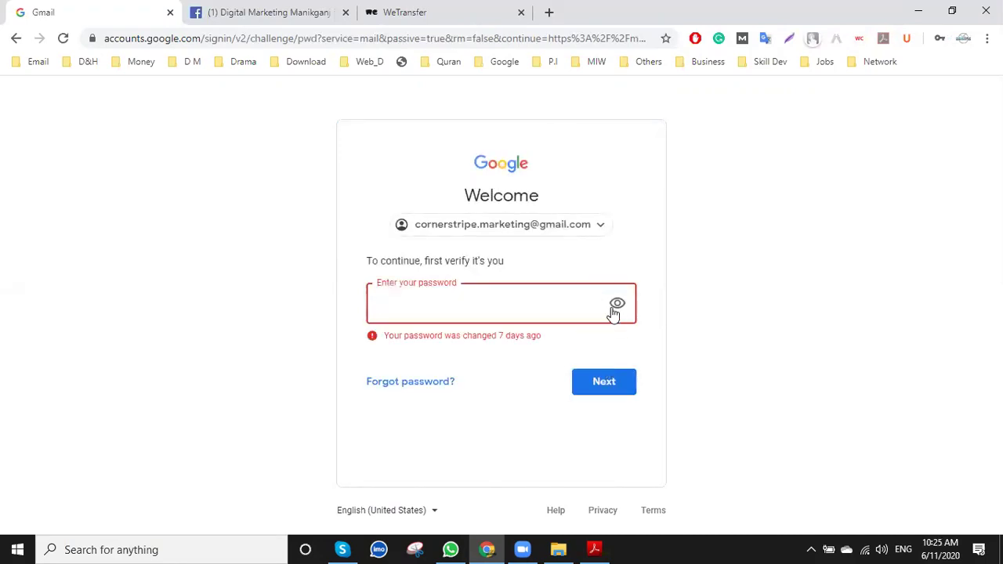
Step: Retry the first listed account with its password revealed, then sign in with the third saved account
click(566, 227)
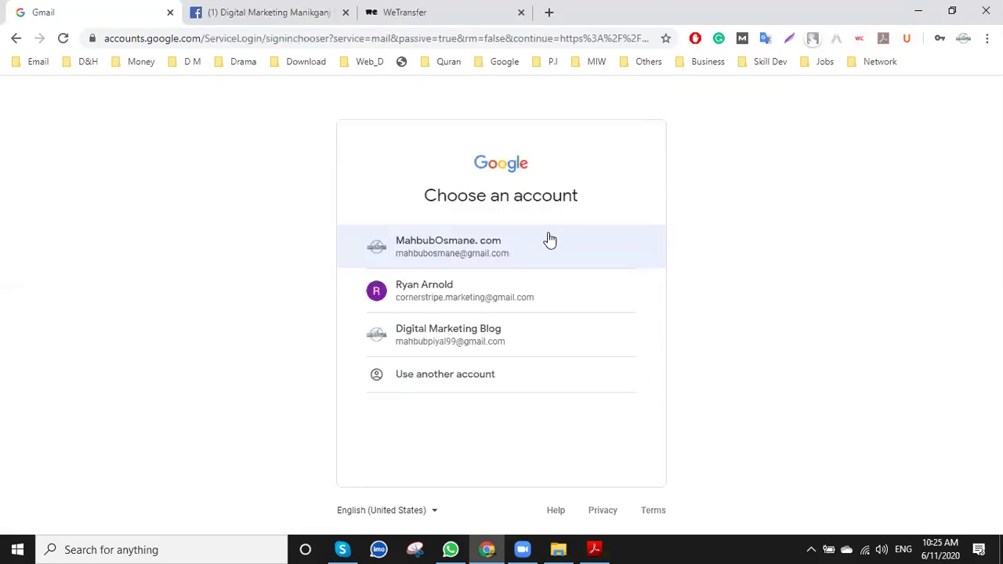
click(535, 250)
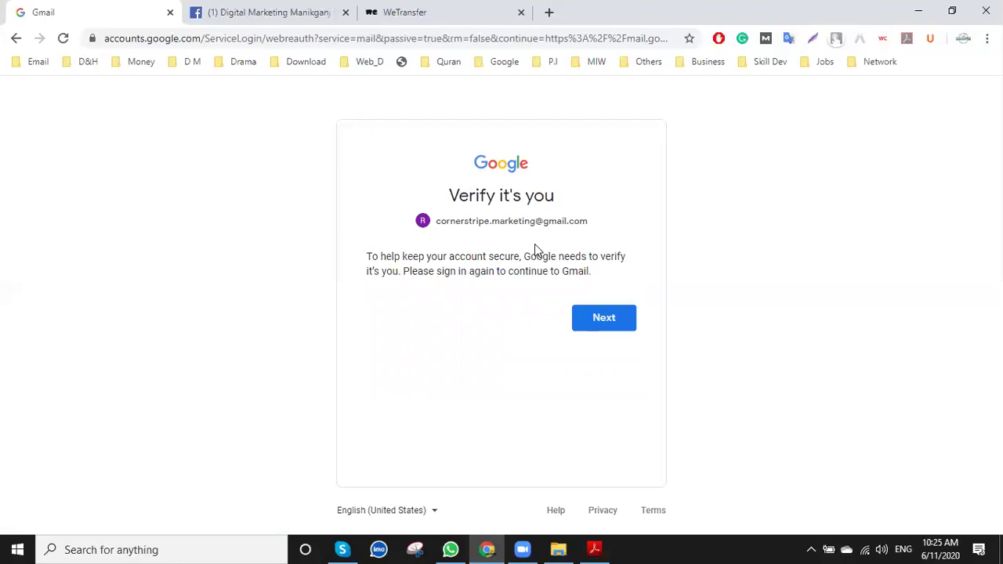
click(598, 316)
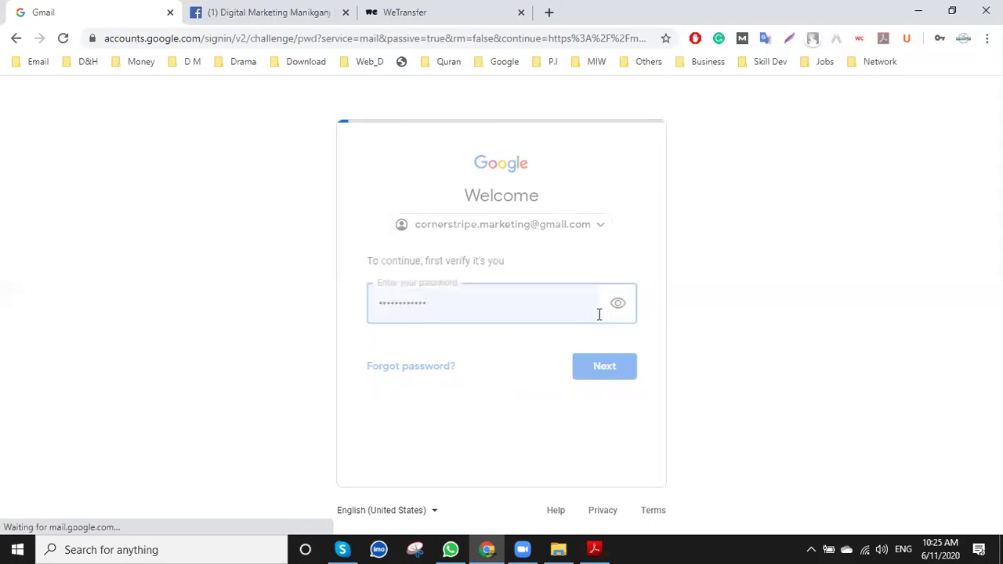
click(618, 312)
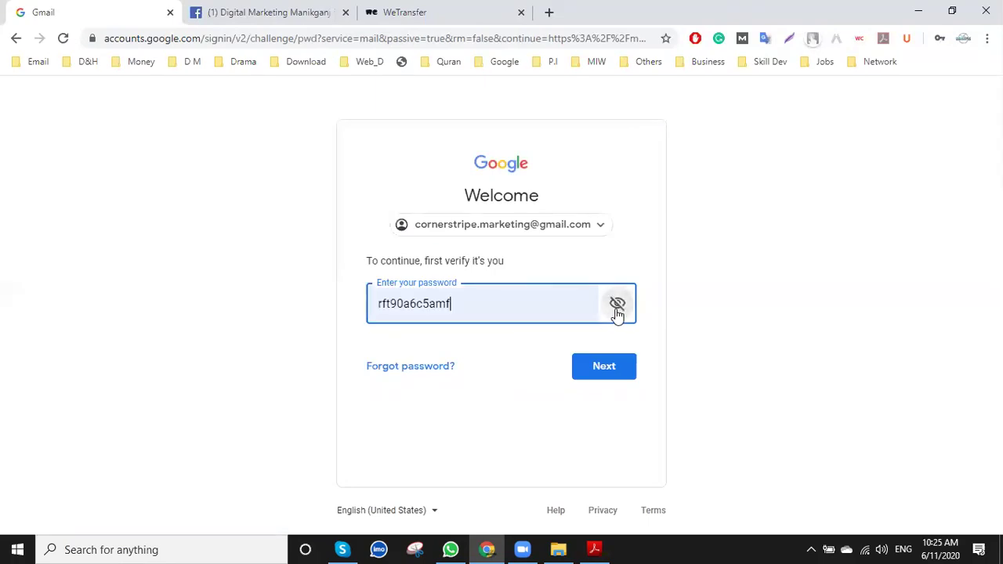
click(602, 377)
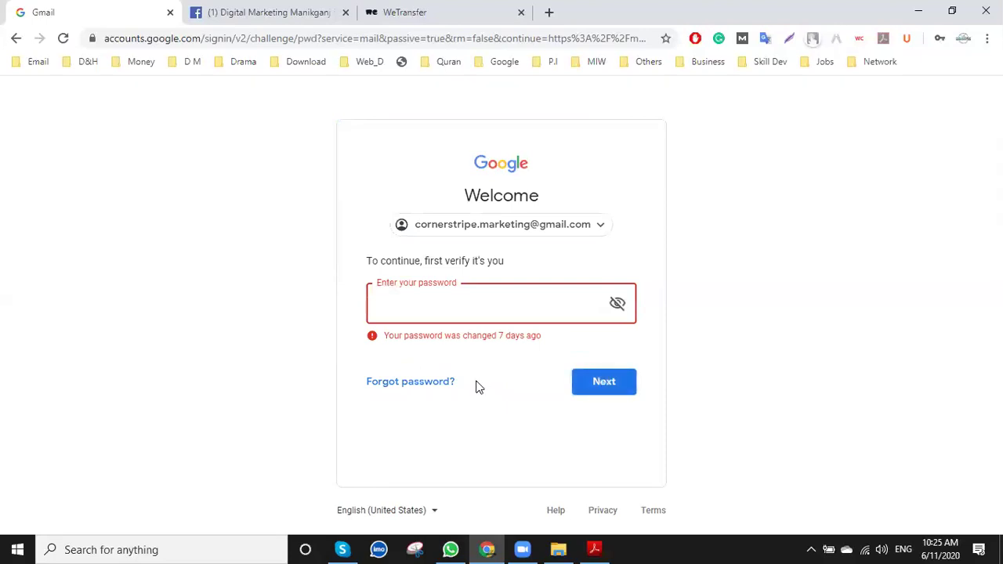
click(573, 228)
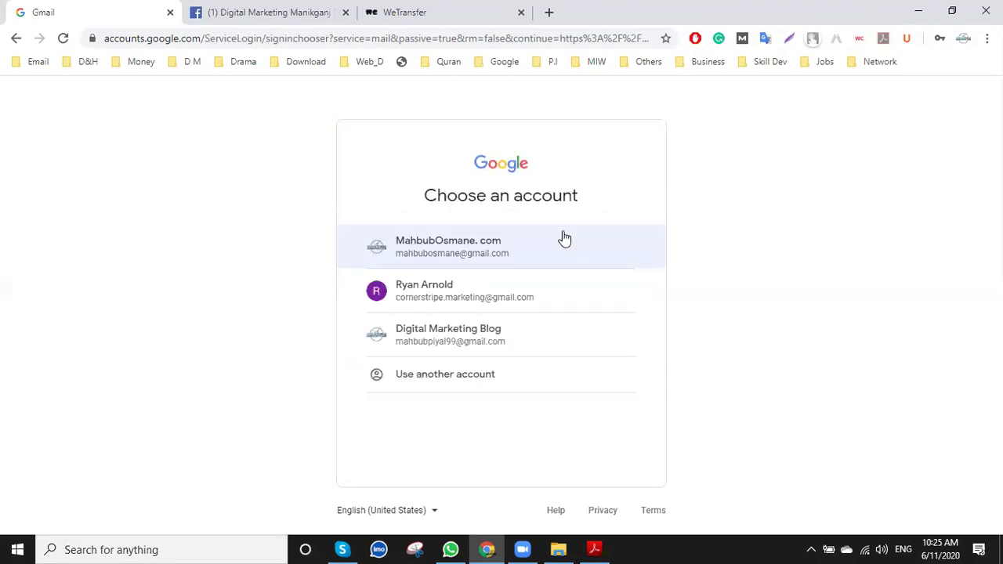
click(494, 348)
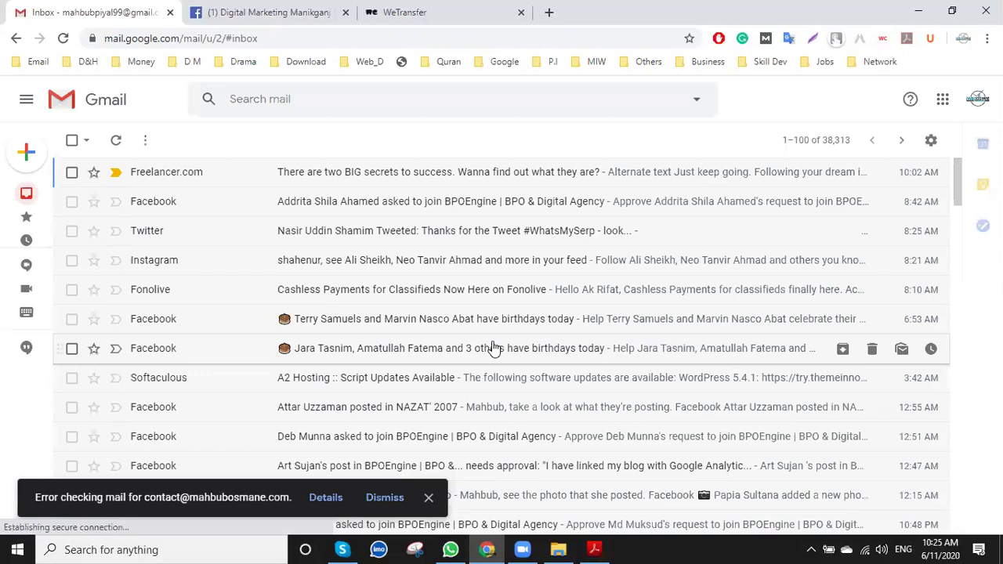
Step: Switch to the default account's mailbox and close the previous account's inbox tab
click(976, 106)
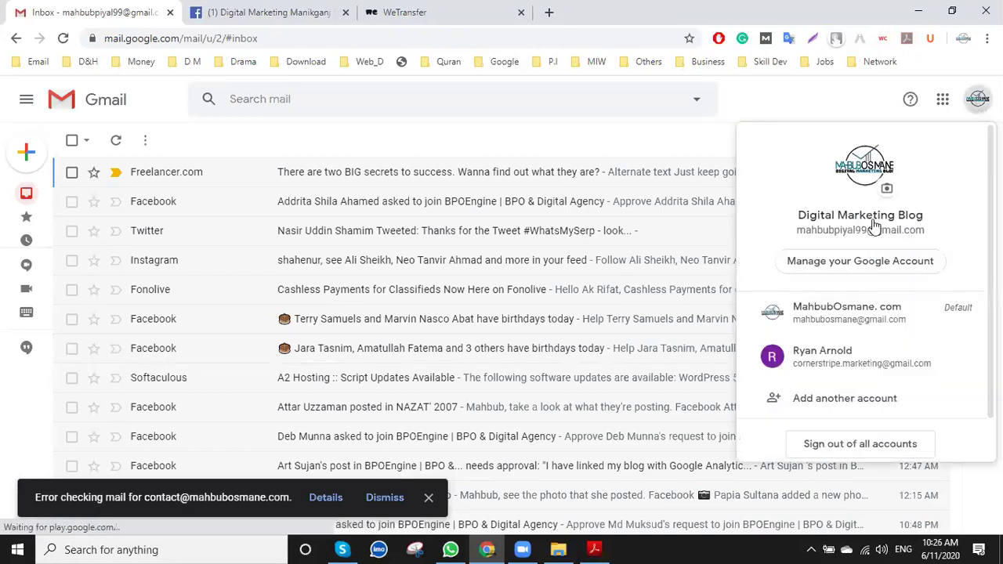
click(842, 326)
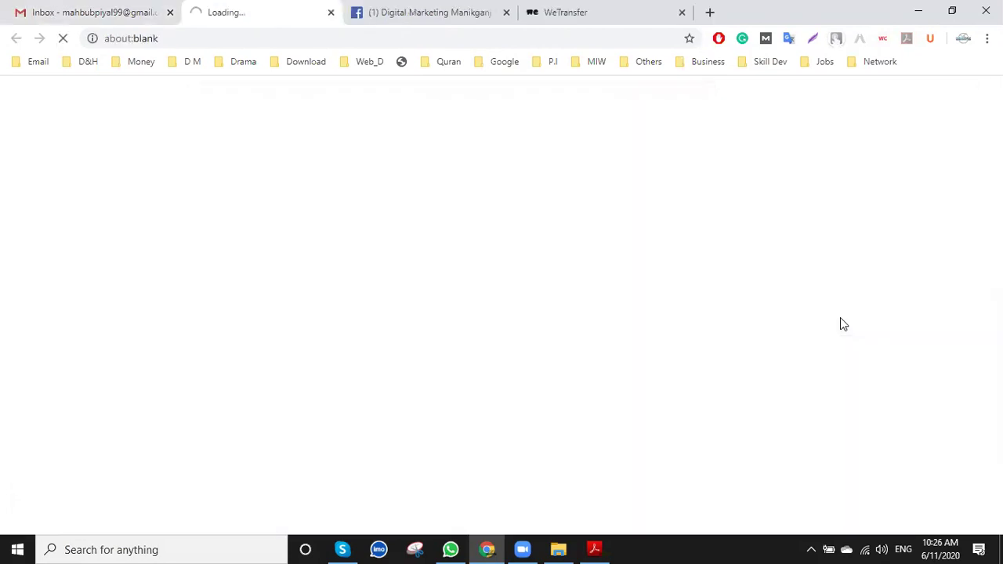
click(170, 13)
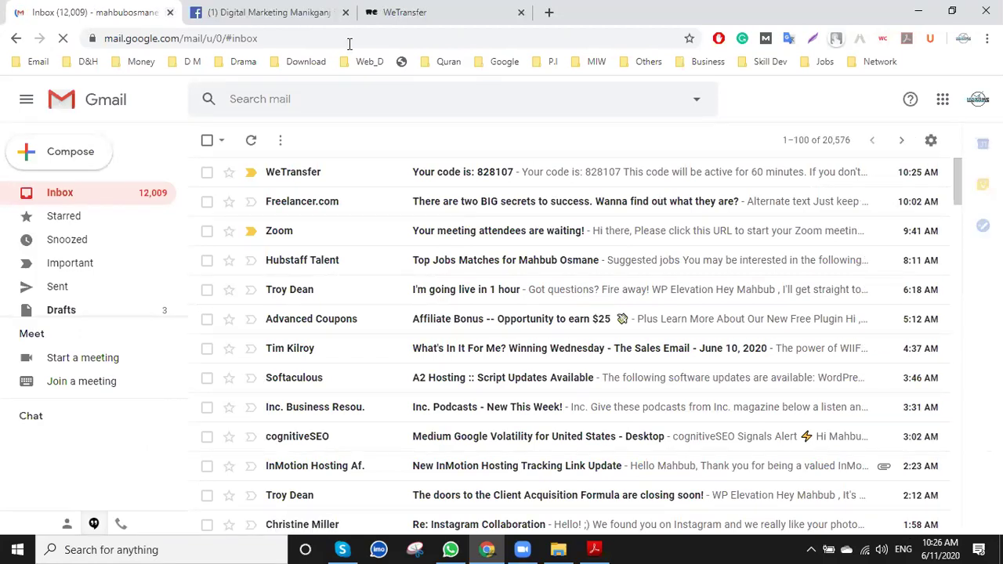
Step: Open the WeTransfer 'Your code is' email and copy the verification code
click(492, 174)
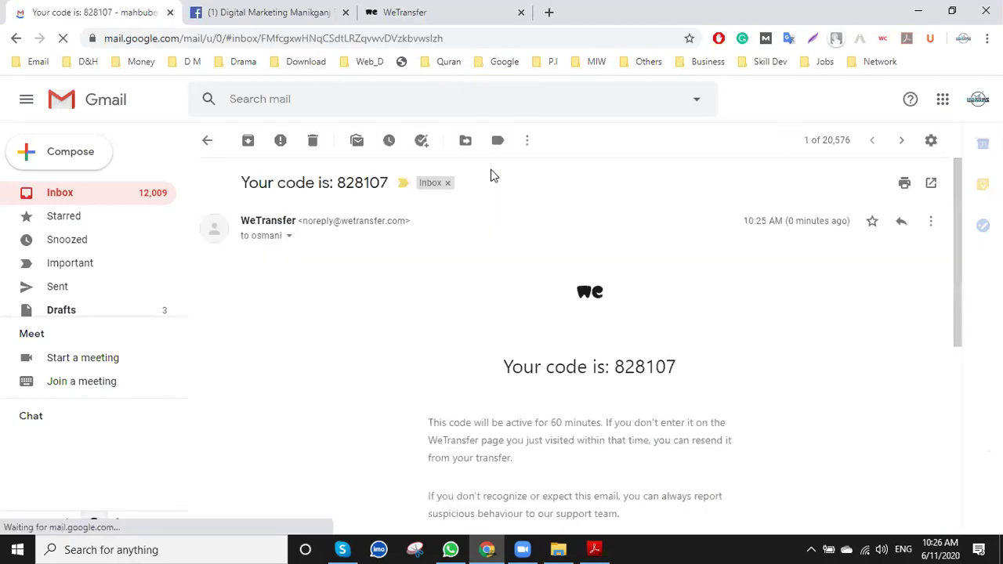
double_click(653, 361)
key(ctrl+c)
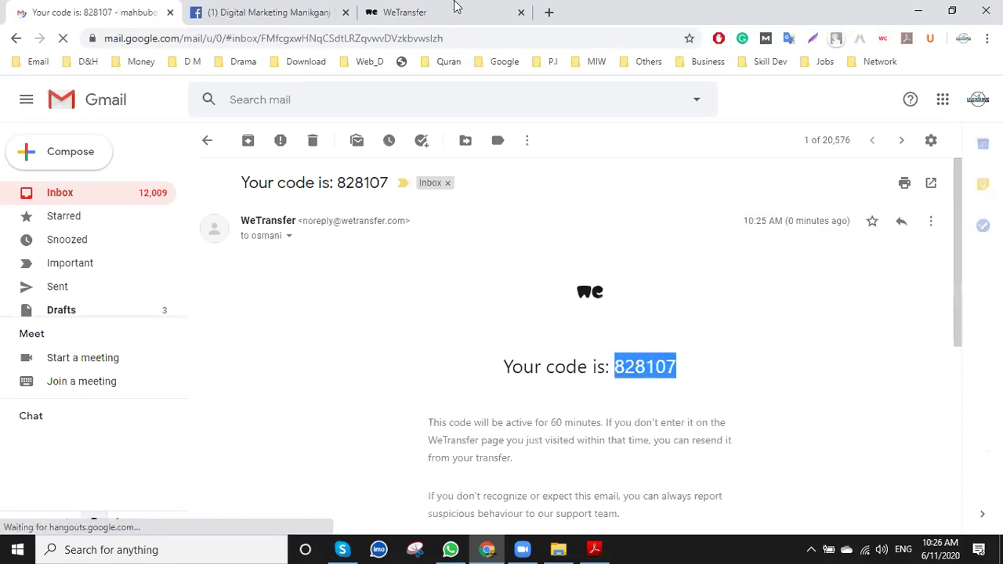
click(272, 10)
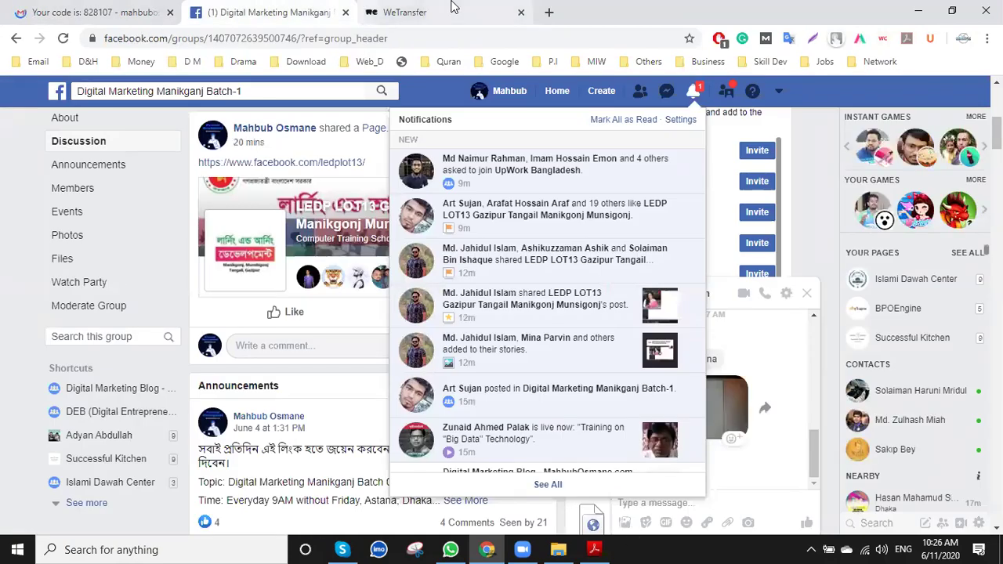
Step: Paste the copied code into WeTransfer's verification box and verify, starting the 271.9 MB upload
click(424, 12)
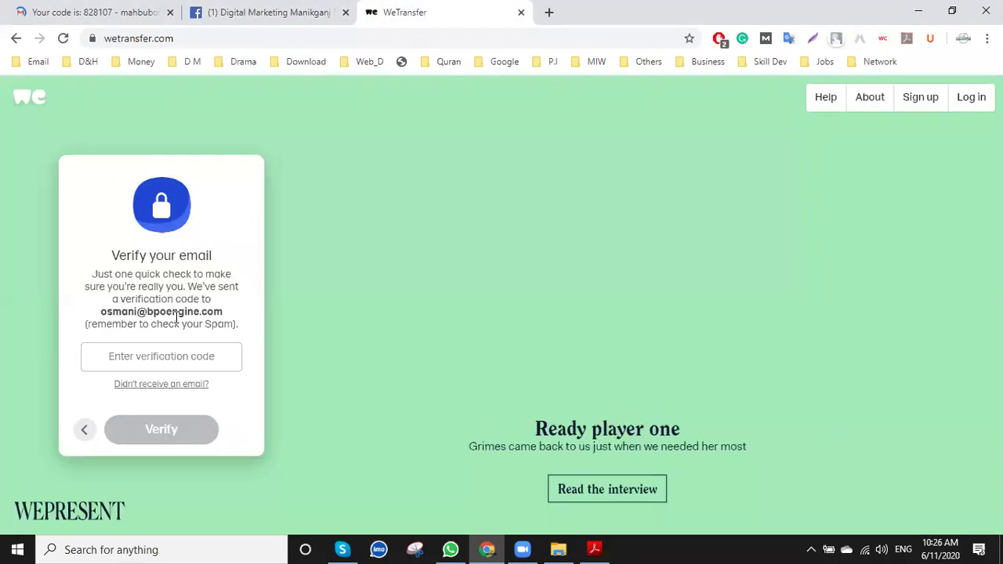
click(160, 358)
key(ctrl+v)
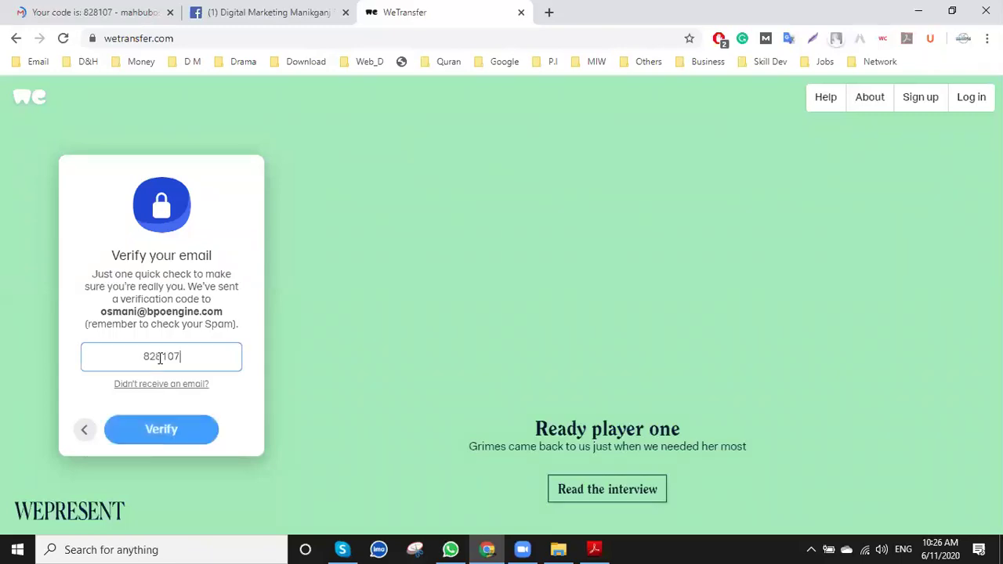
click(165, 430)
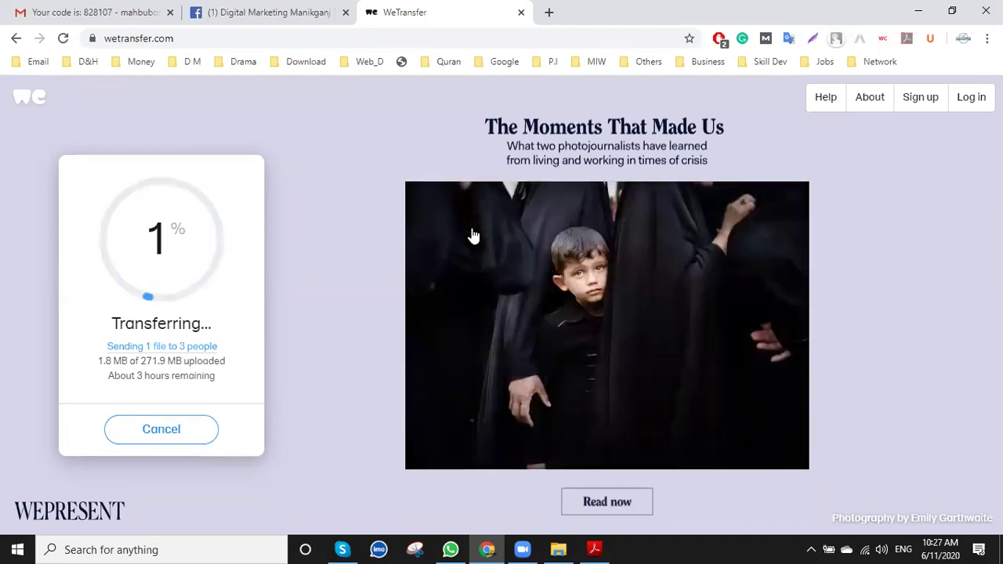
Step: Clear the browser and File Explorer off the desktop and launch Camtasia 9 from its shortcut
click(918, 10)
click(922, 7)
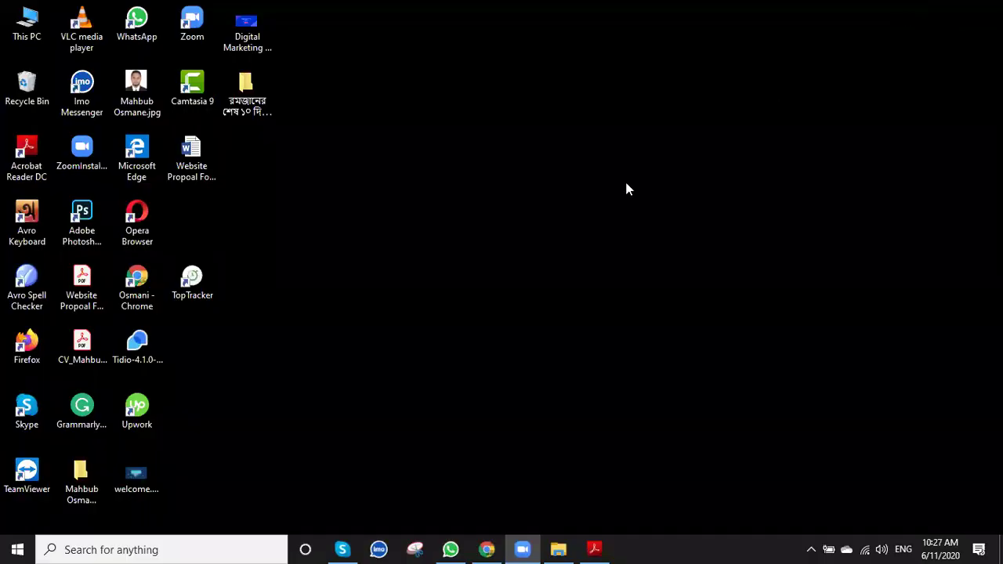
click(486, 549)
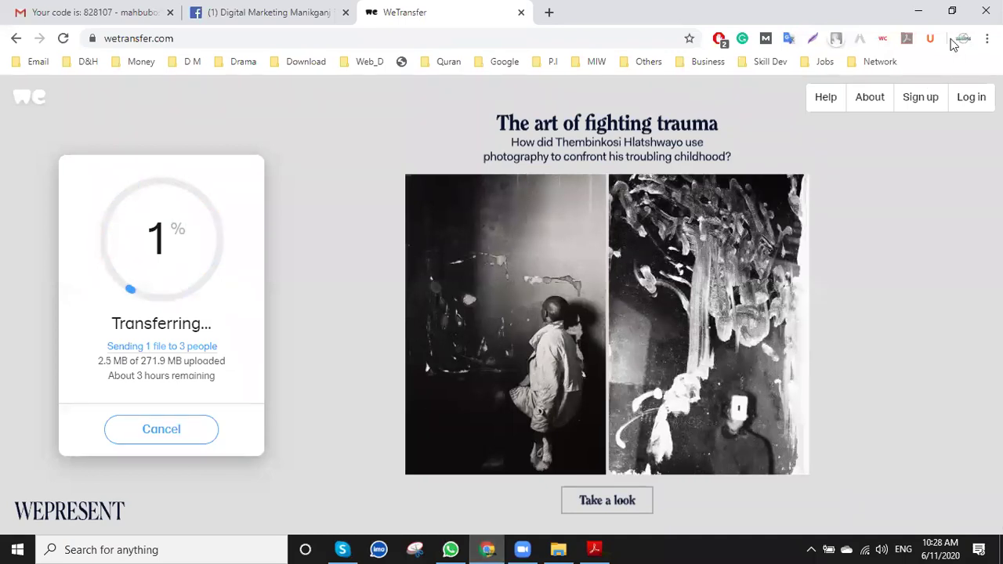
click(917, 10)
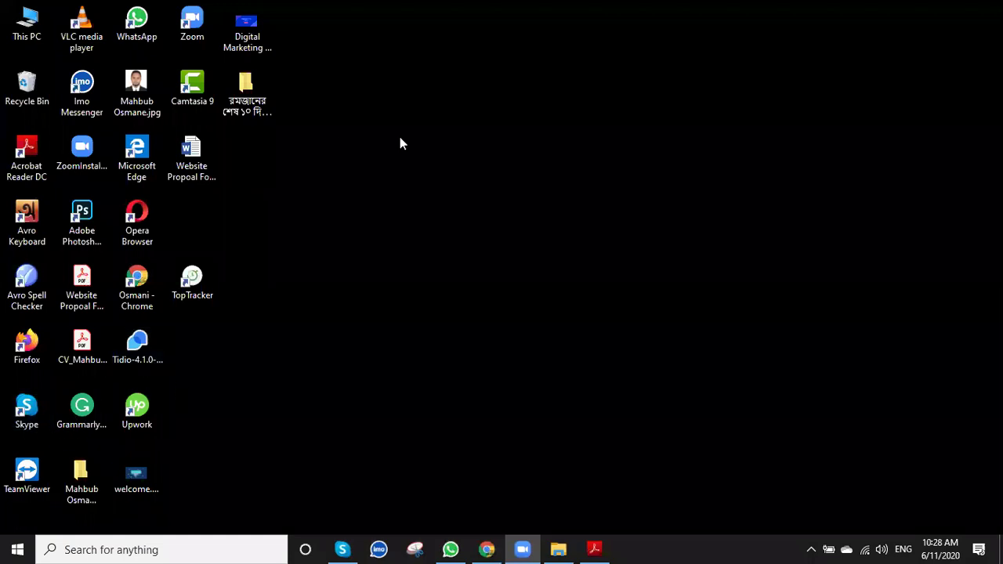
right_click(196, 85)
click(237, 97)
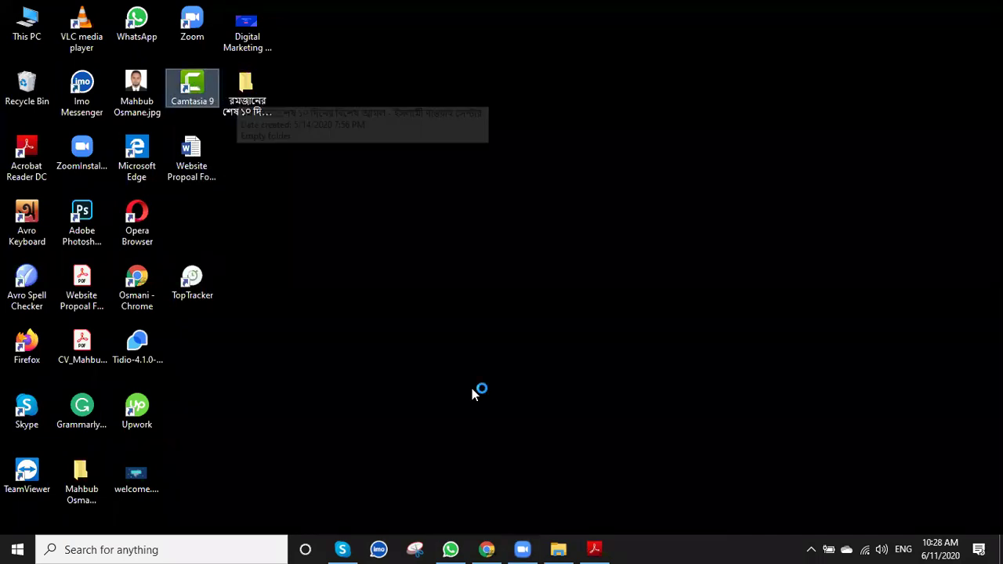
Step: Check the upload progress in the browser, then bring up Camtasia 9 from the taskbar
click(485, 551)
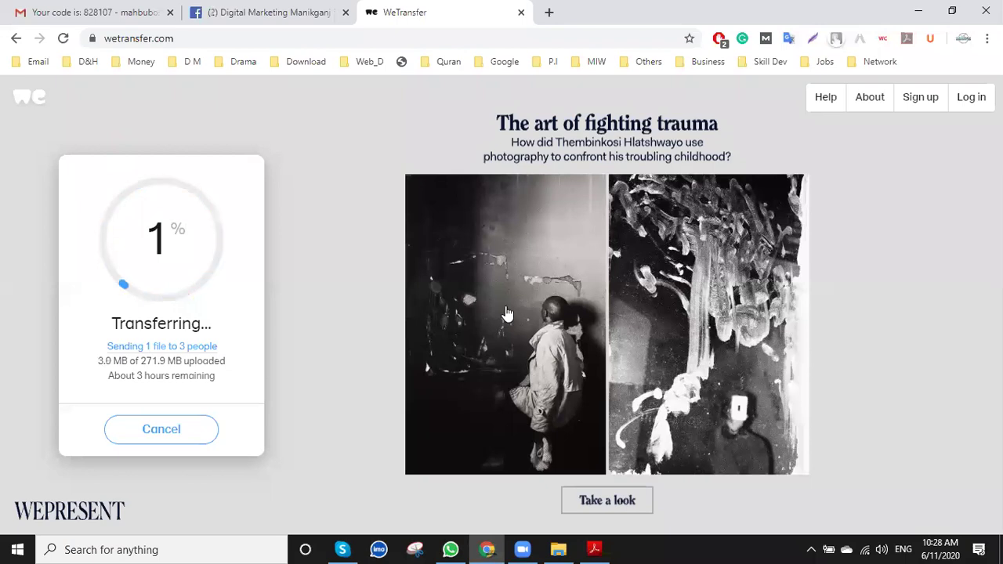
mouse_move(556, 548)
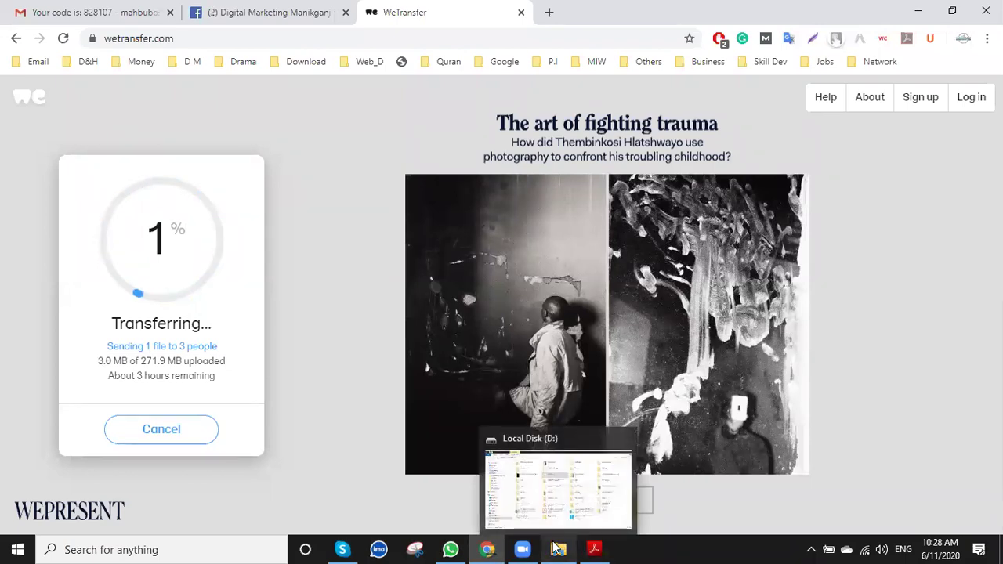
click(583, 511)
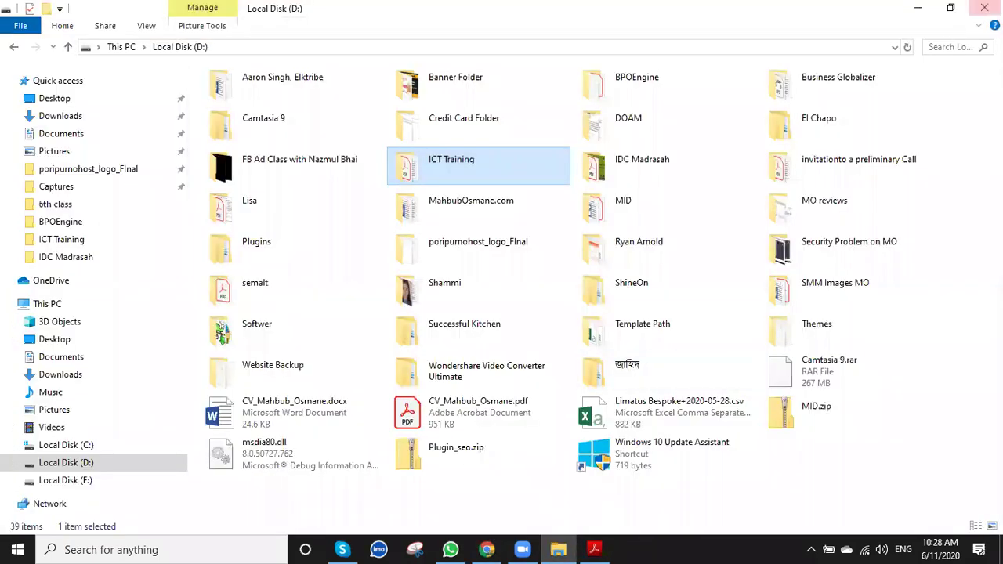
click(918, 7)
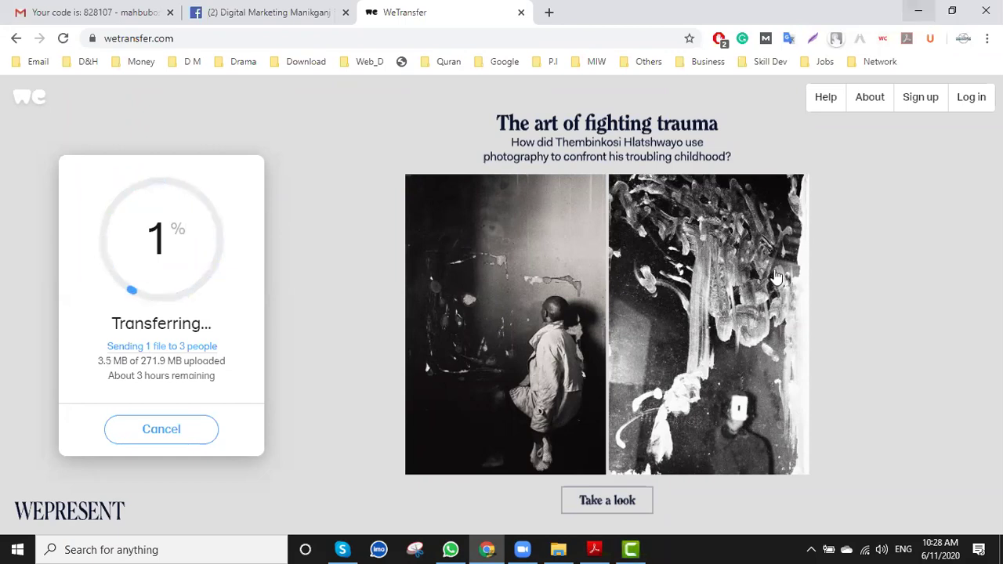
click(633, 549)
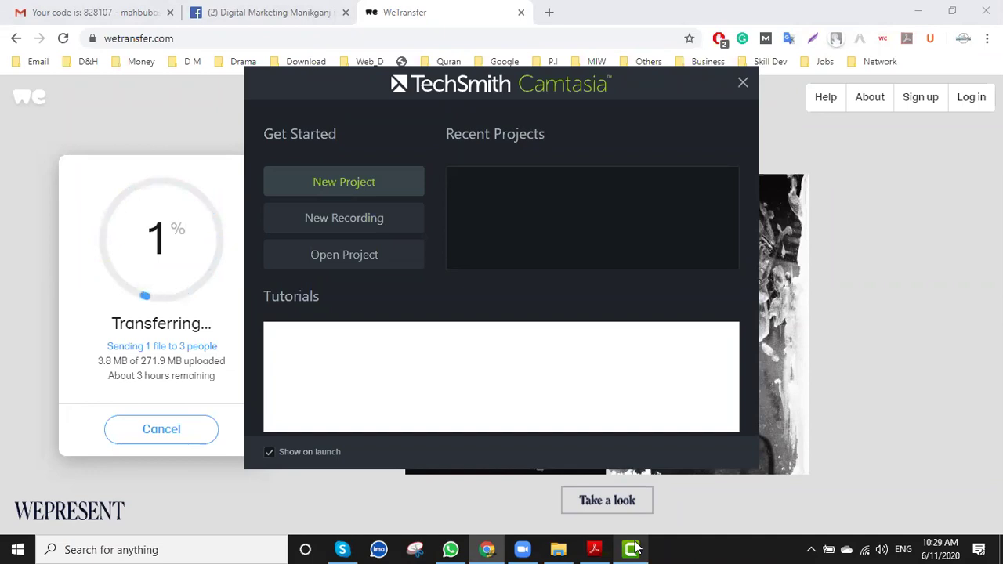
Step: Create a new project from the Camtasia welcome screen, declining the upgrade check
click(633, 550)
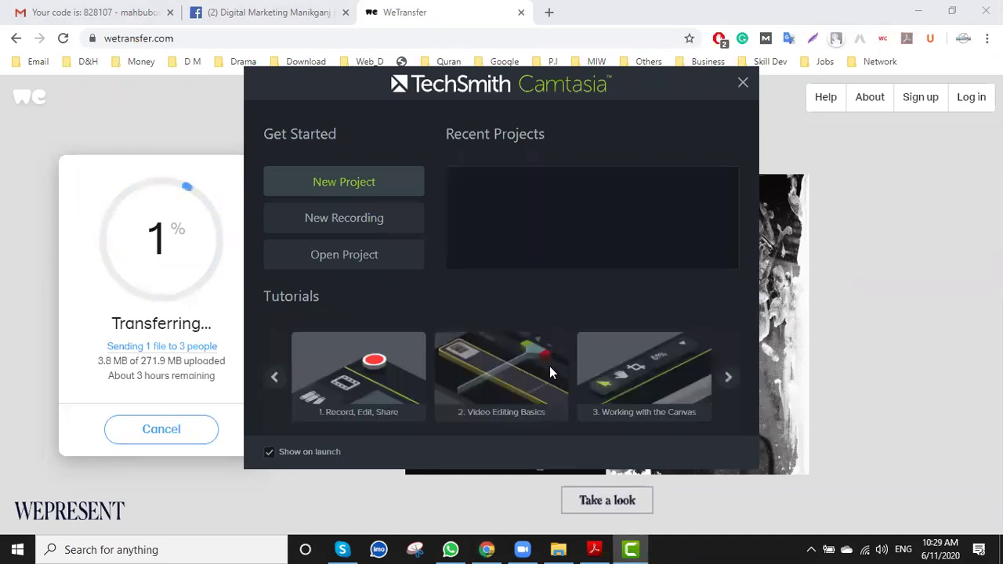
click(356, 179)
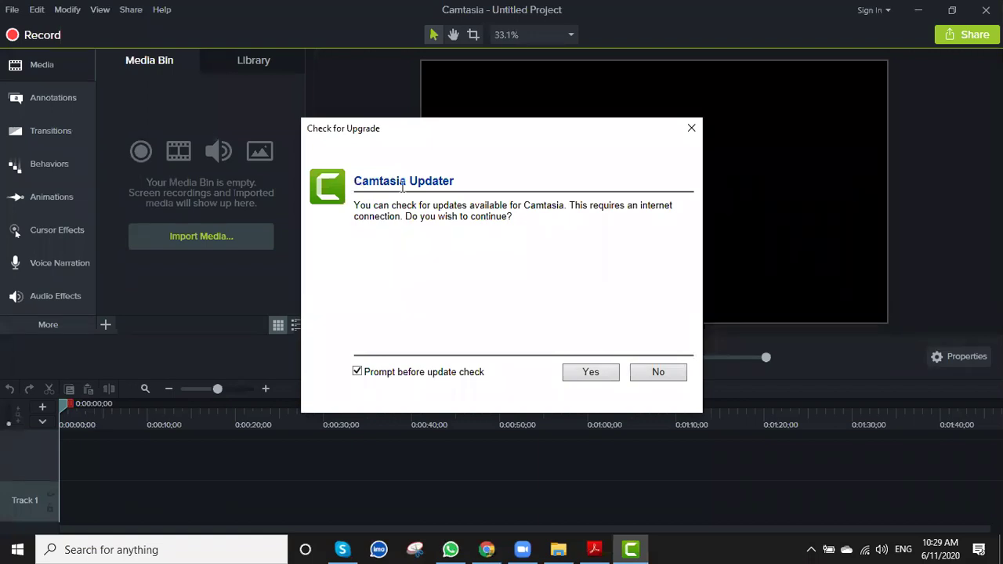
click(660, 373)
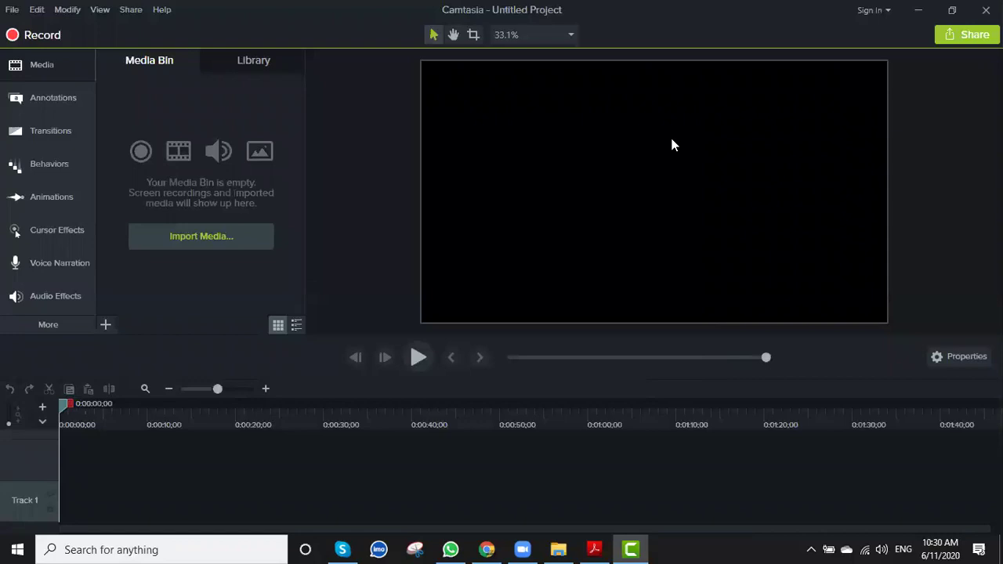
Step: Start Import Media and browse to the D:\ICT Training\1st class folder
click(213, 242)
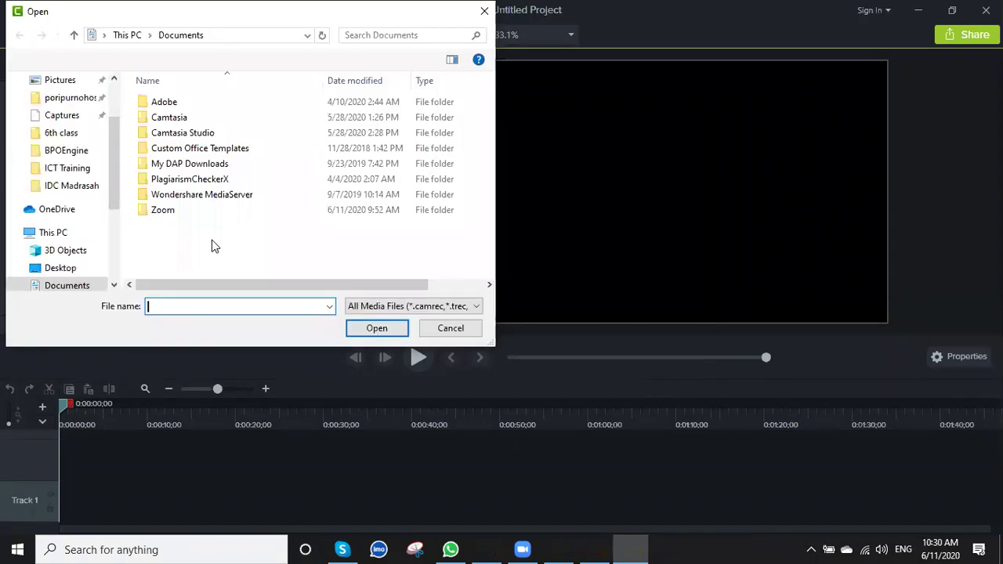
click(114, 285)
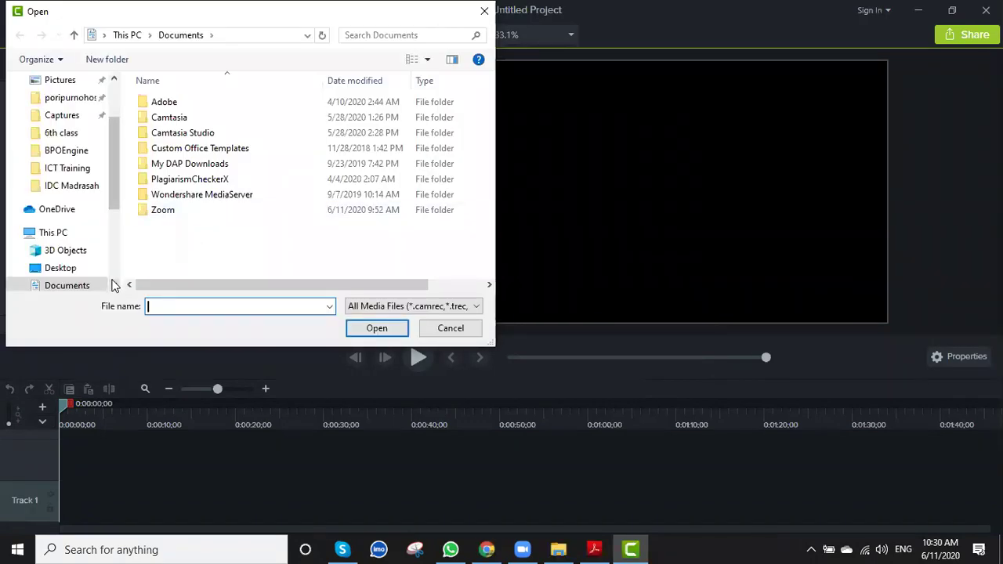
scroll(114, 285, down, 3)
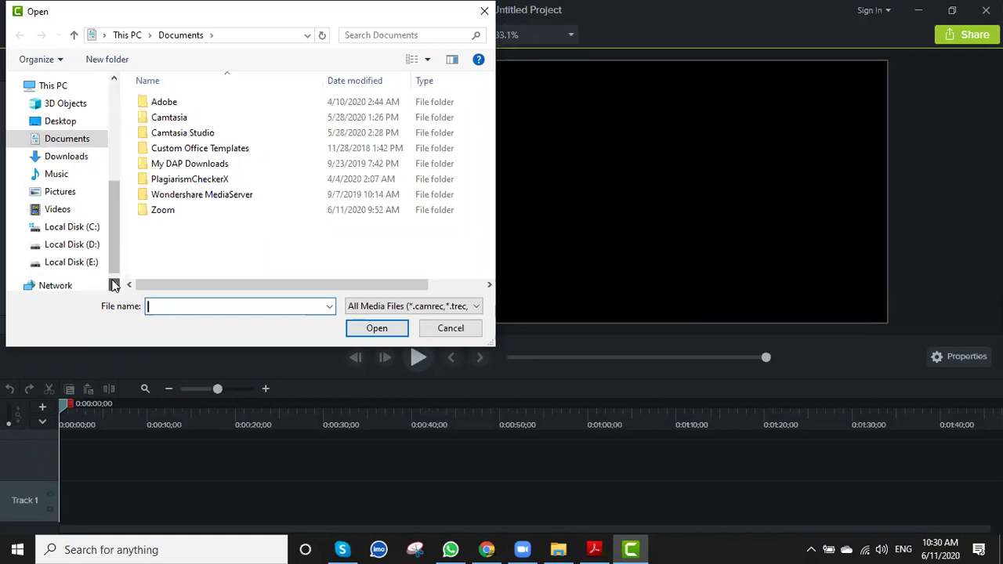
click(81, 221)
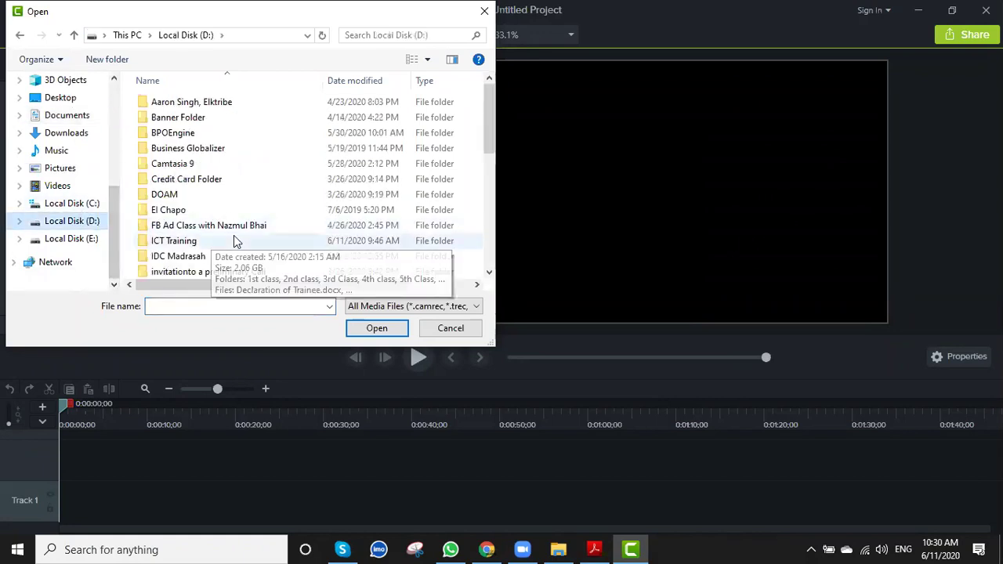
click(287, 241)
key(F2)
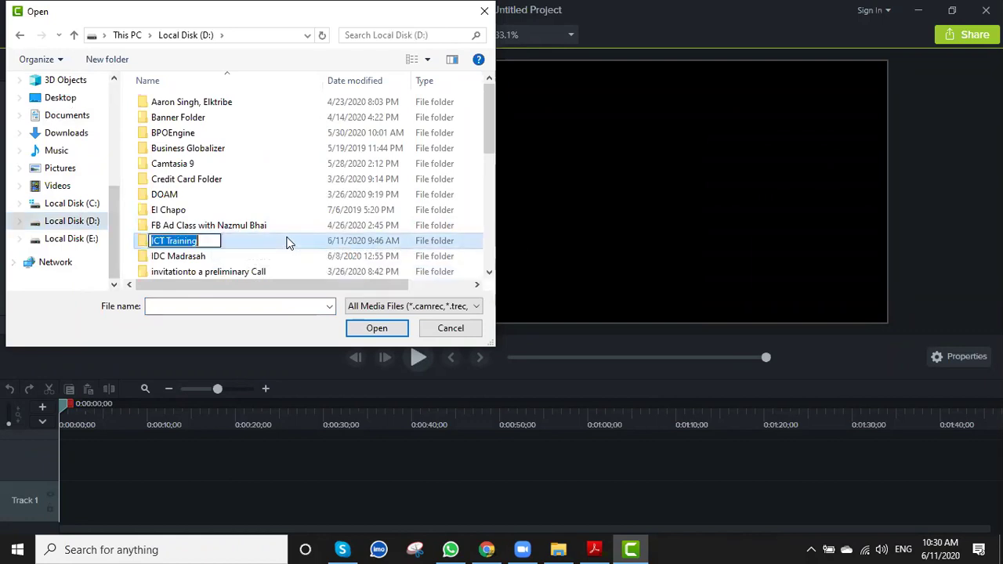
double_click(342, 240)
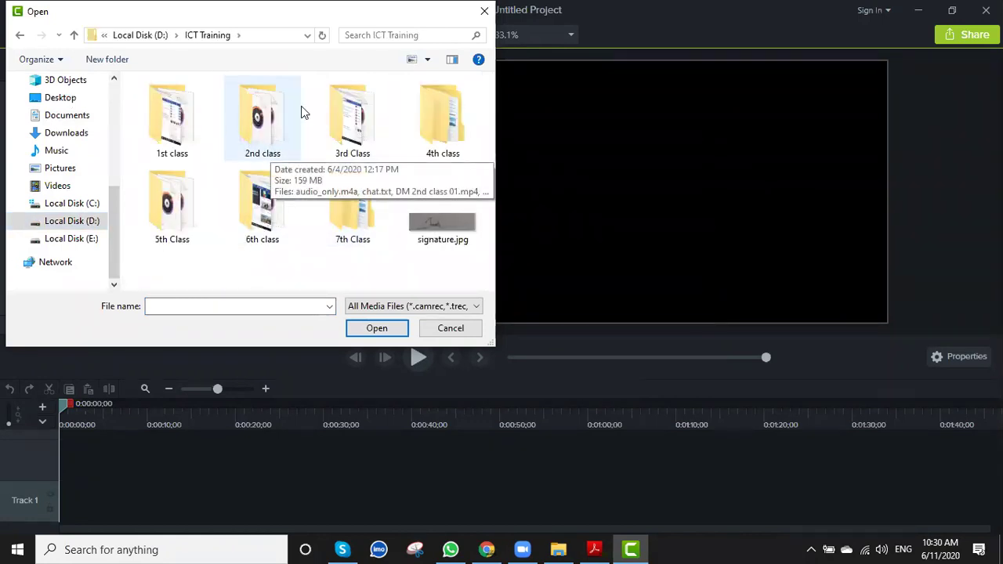
click(160, 133)
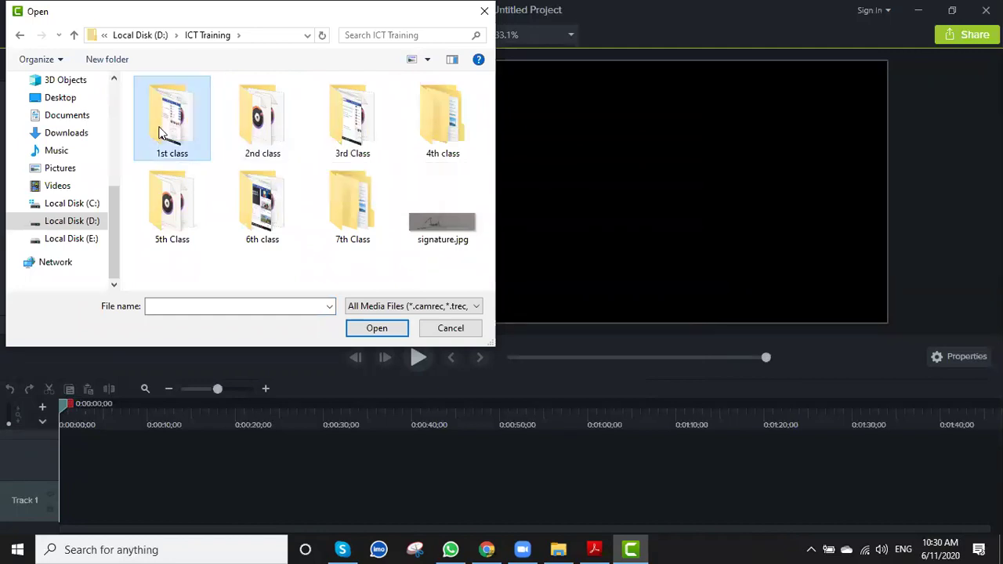
double_click(195, 139)
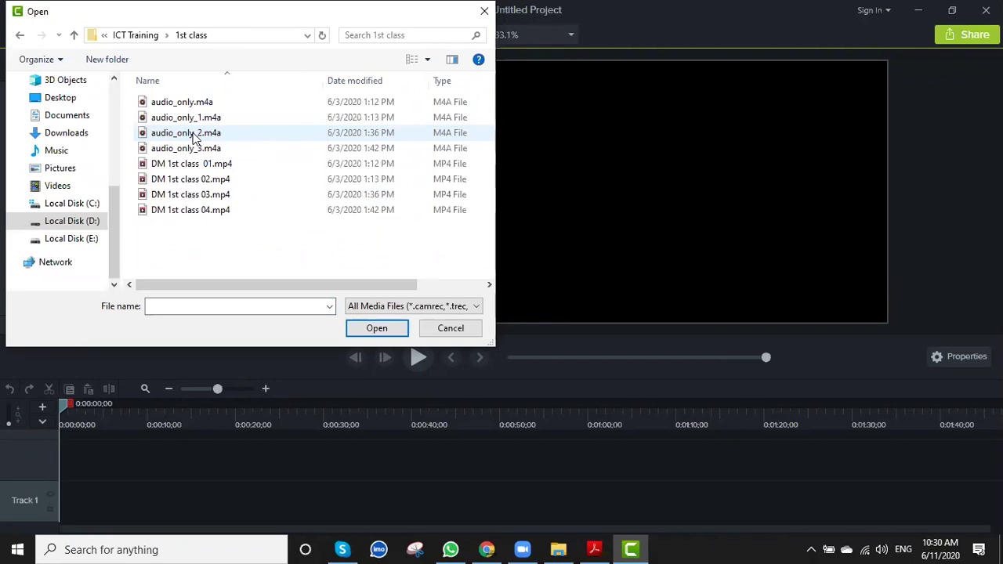
Step: Check the properties of DM 1st class 04.mp4, then import it into the media bin
click(189, 212)
right_click(189, 210)
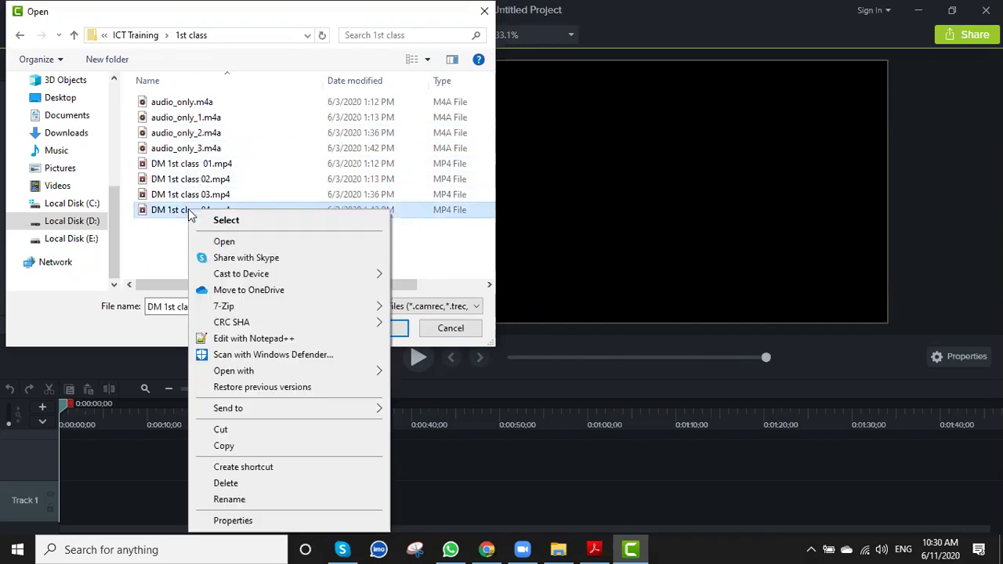
click(242, 521)
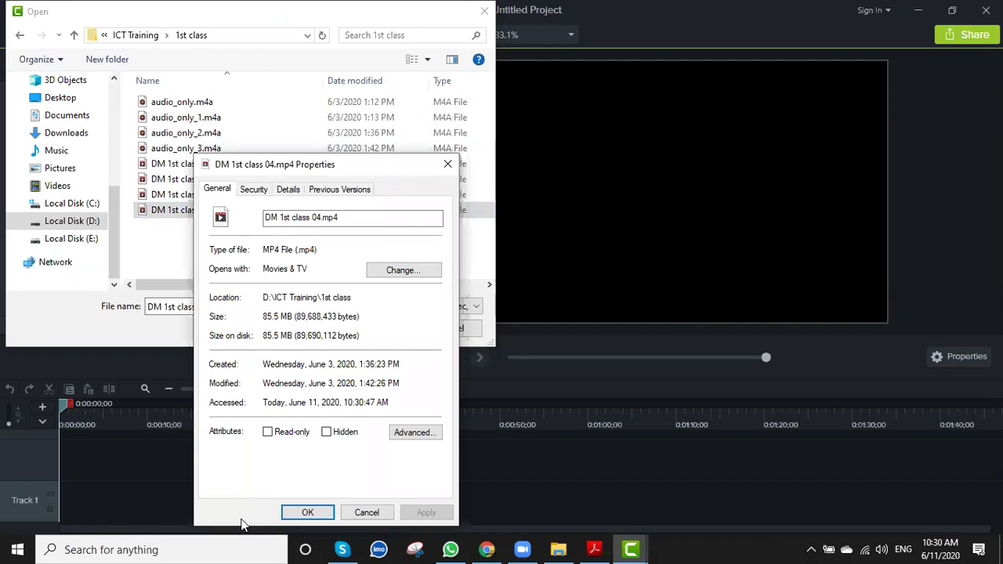
click(447, 165)
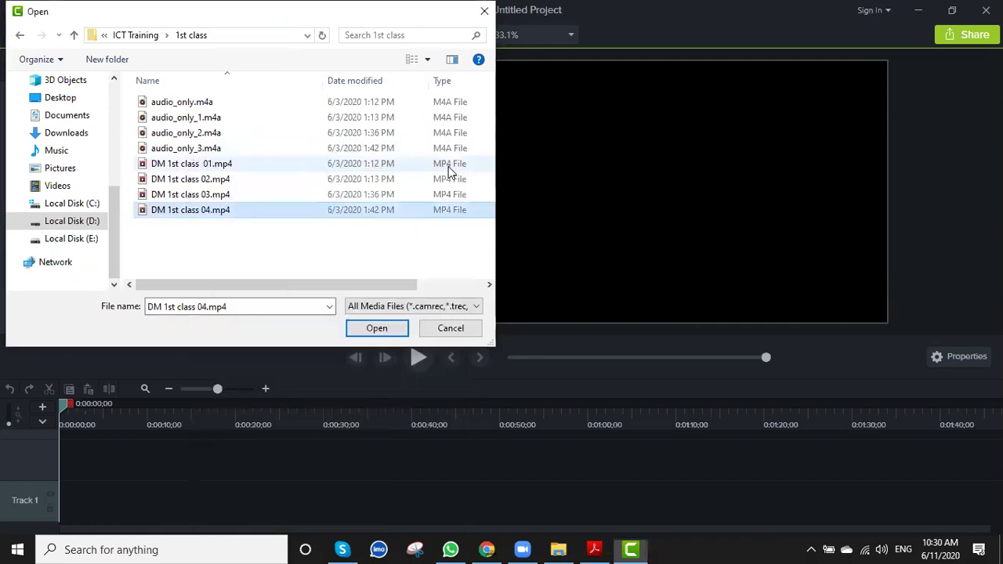
click(230, 208)
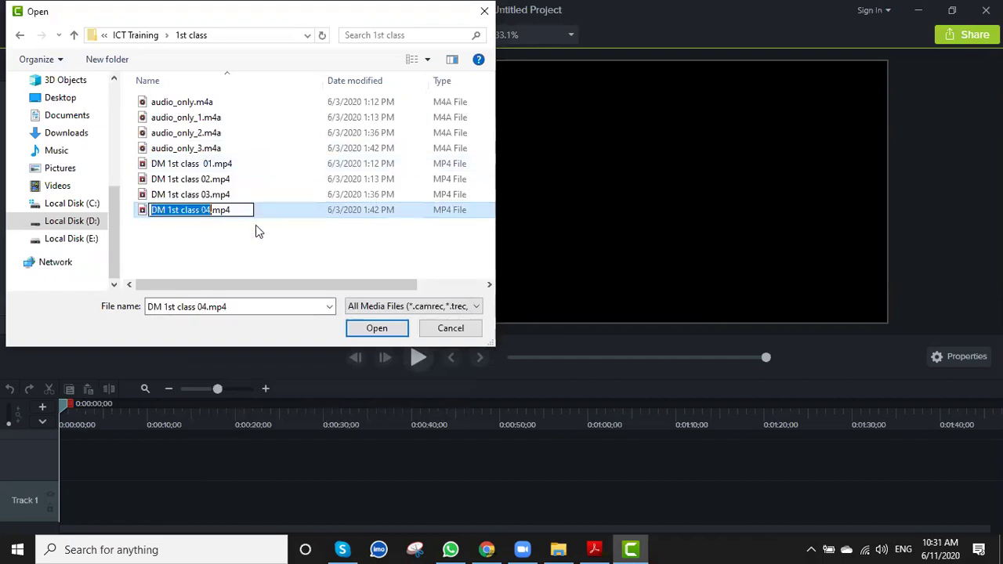
click(375, 328)
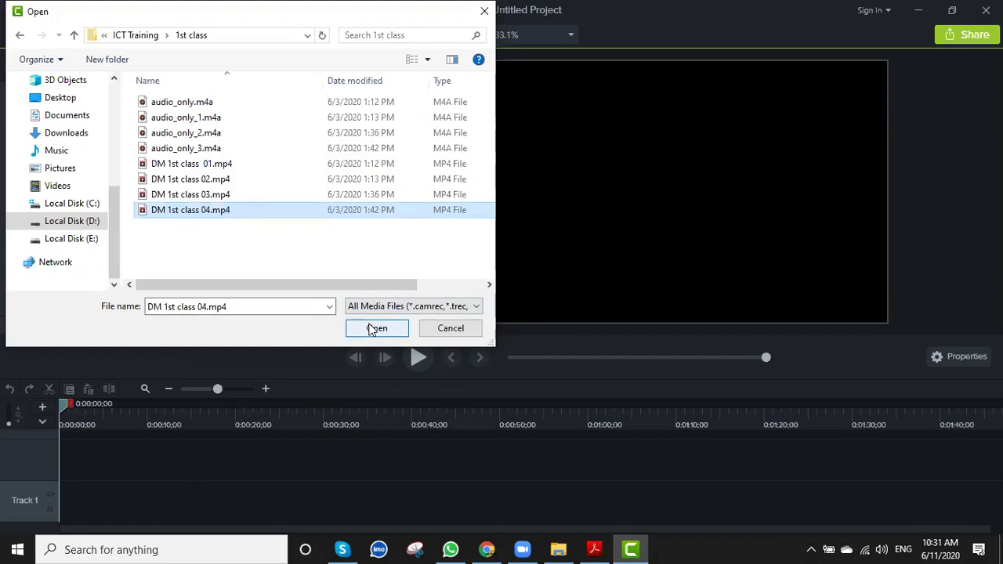
click(376, 328)
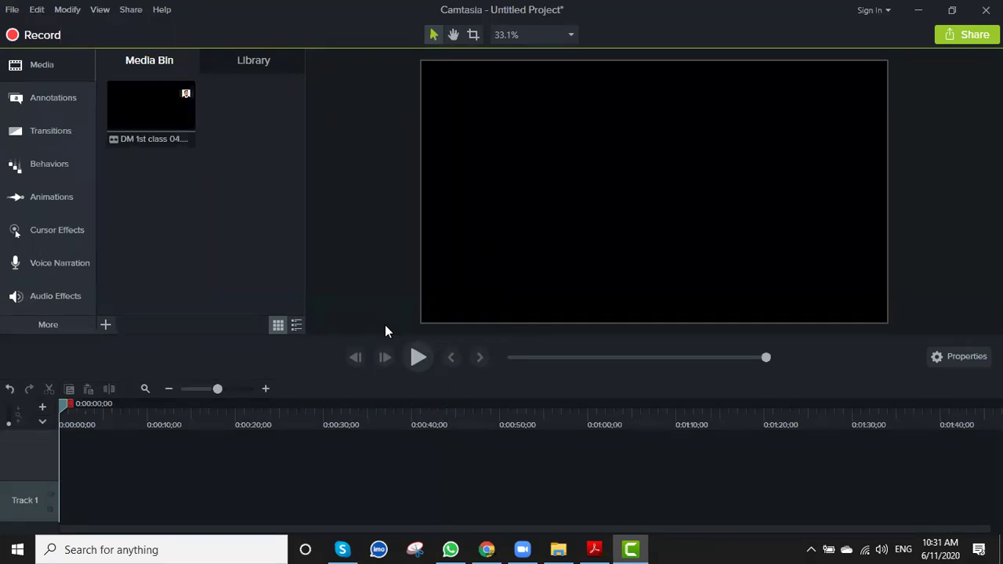
Step: Add the DM 1st class 04 clip to Track 1 at the playhead, 31:30 long
click(147, 125)
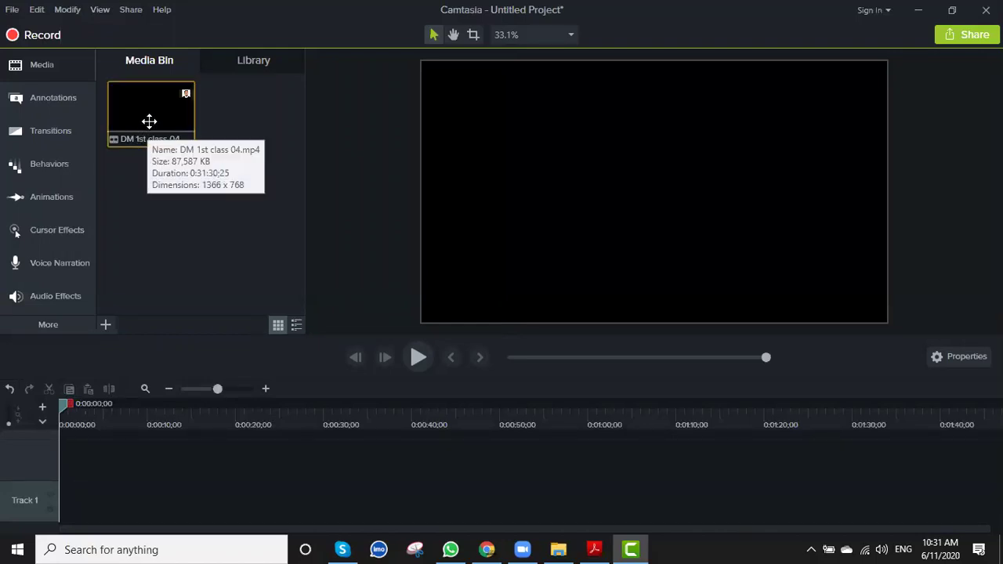
right_click(149, 125)
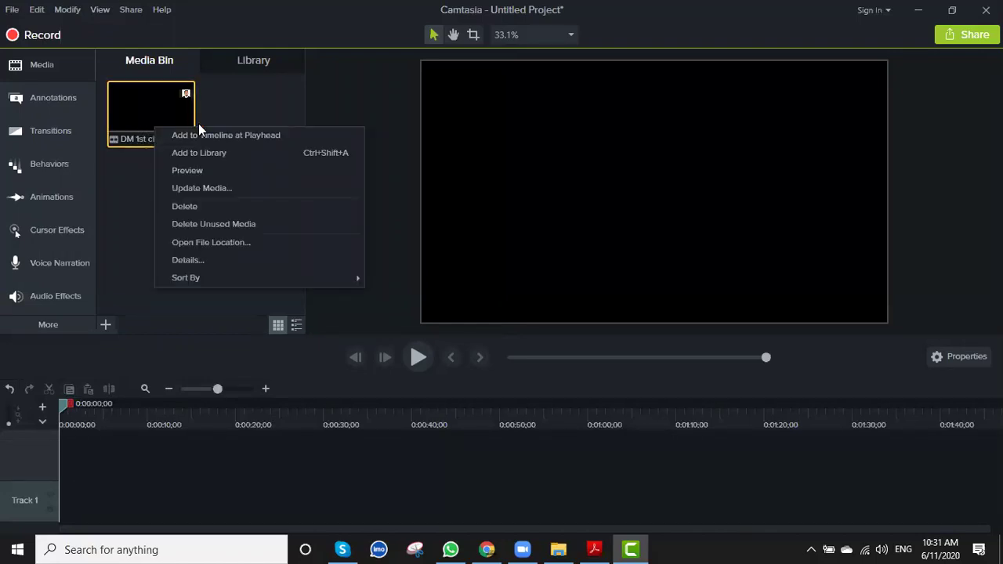
click(242, 137)
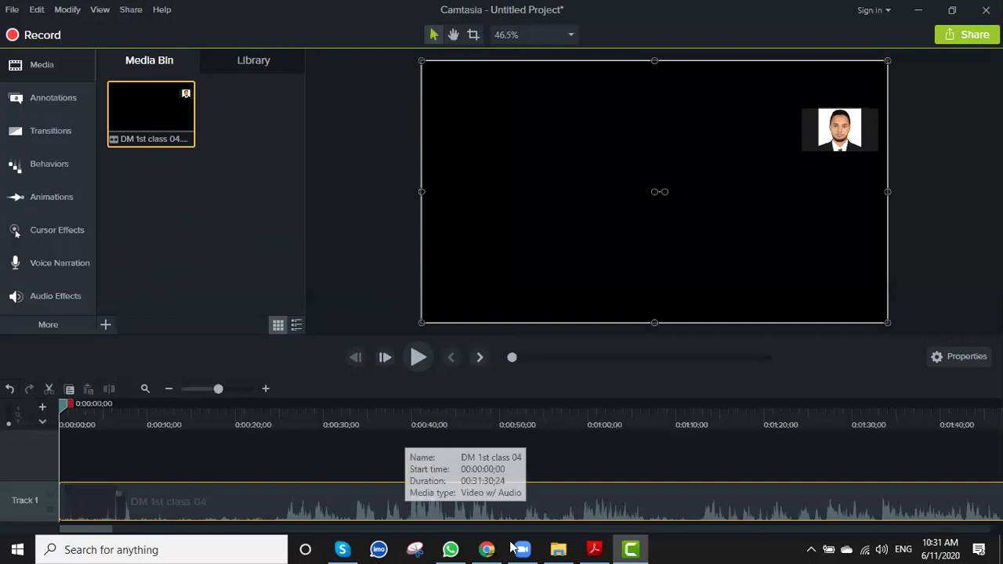
Step: Open Google Drive in a new browser tab
click(487, 550)
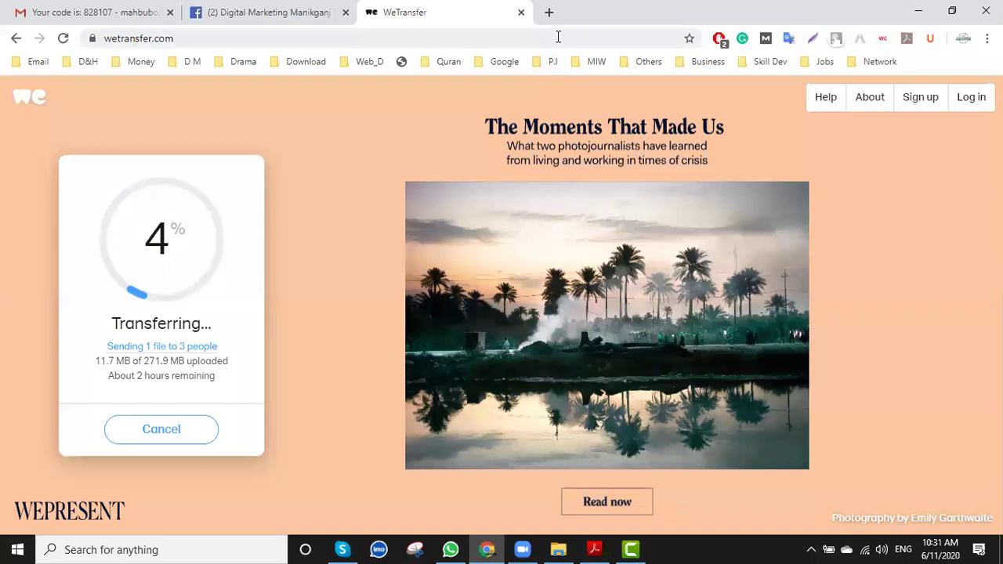
click(550, 13)
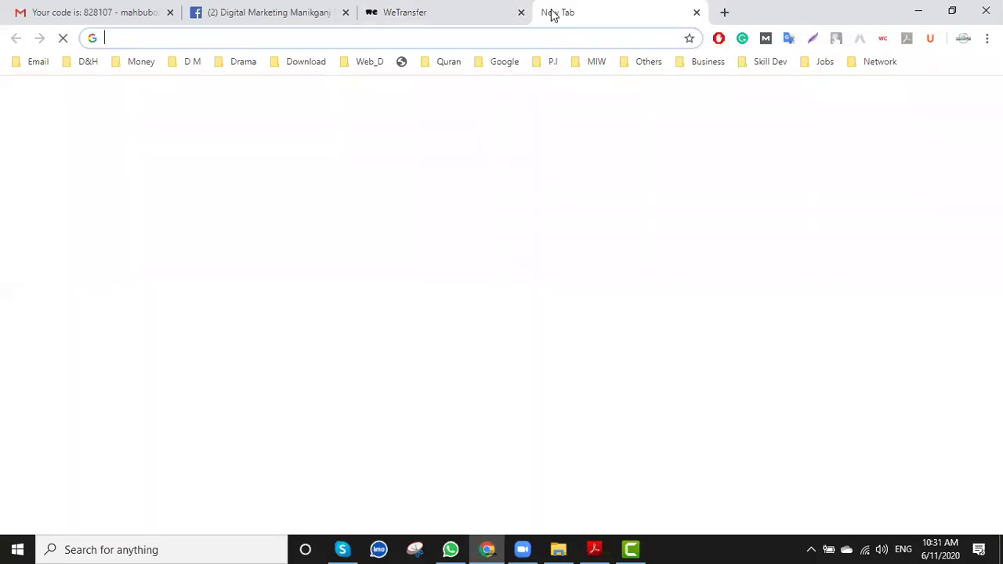
text(dr)
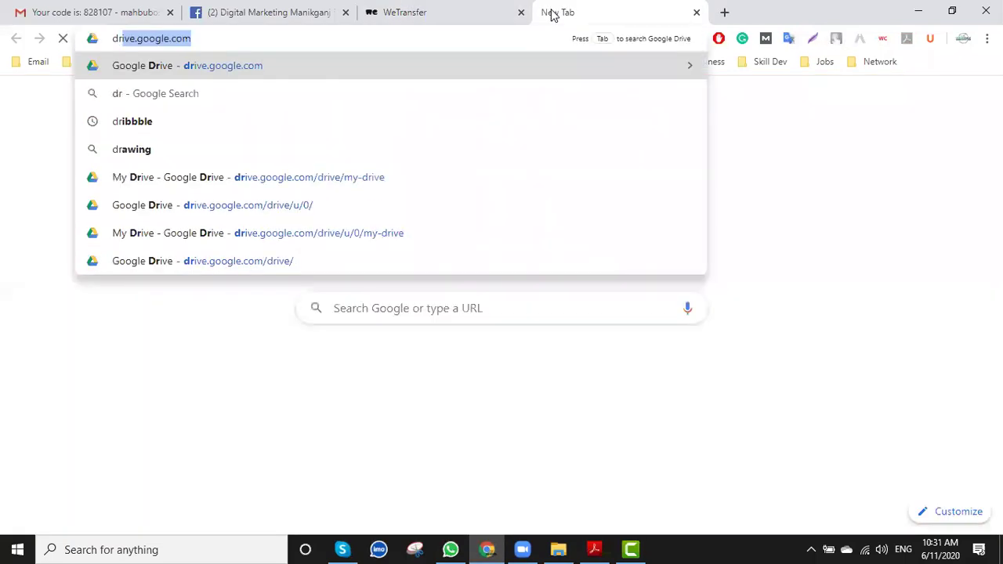
key(Right)
key(Return)
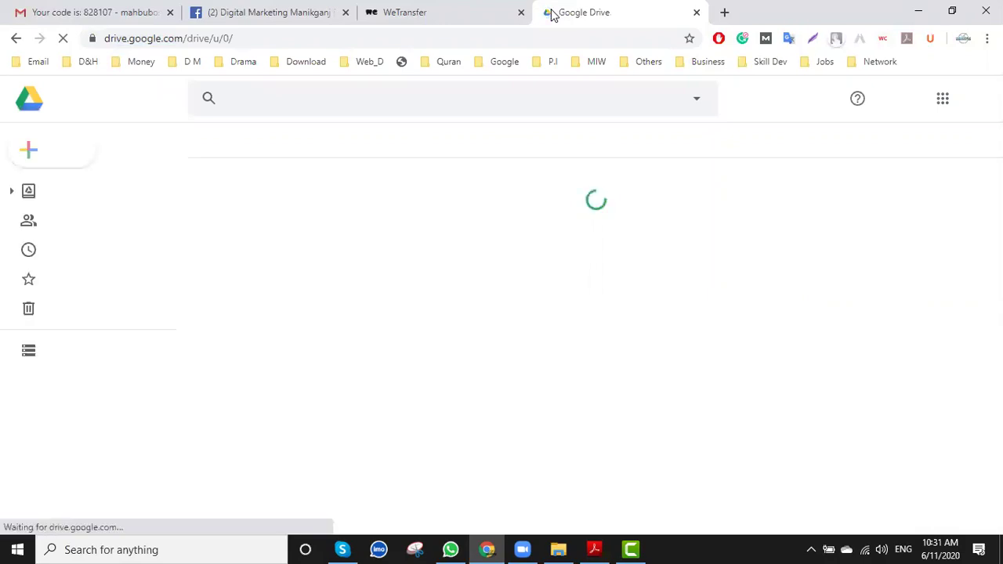
Step: Search Google for 'camtasia tutorial', skim the results, then return to Camtasia
click(392, 39)
text(ca)
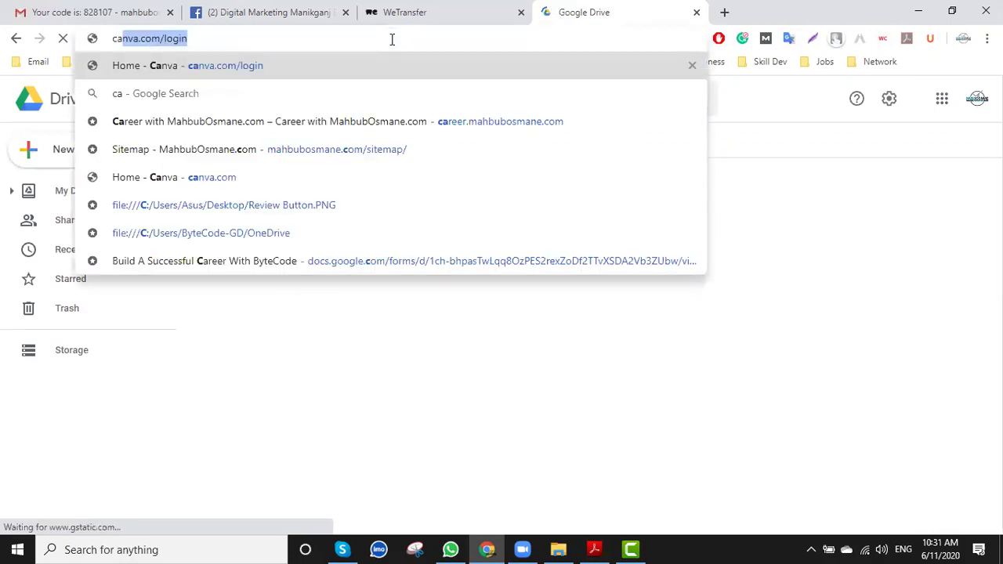
text(mtasia )
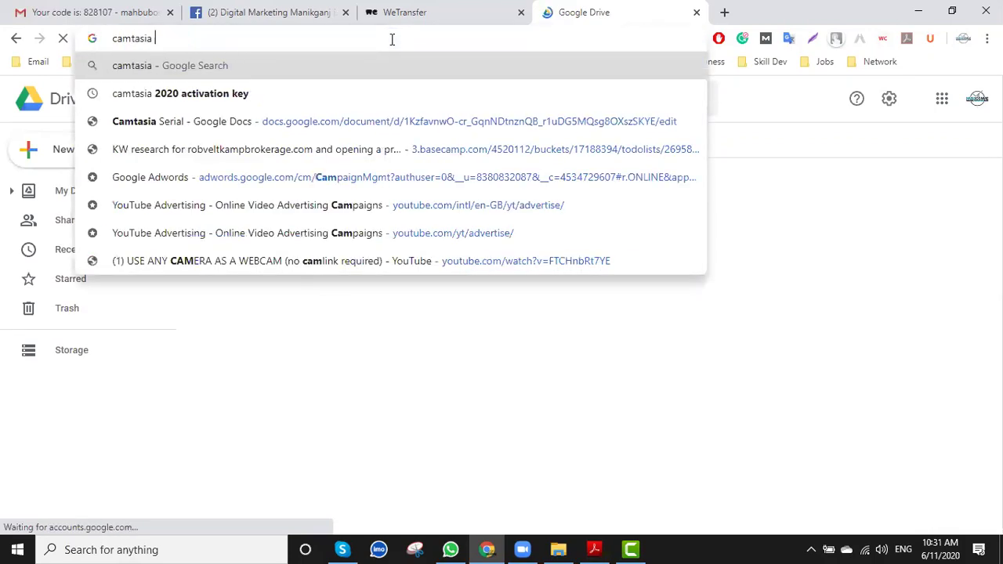
text(tutorial)
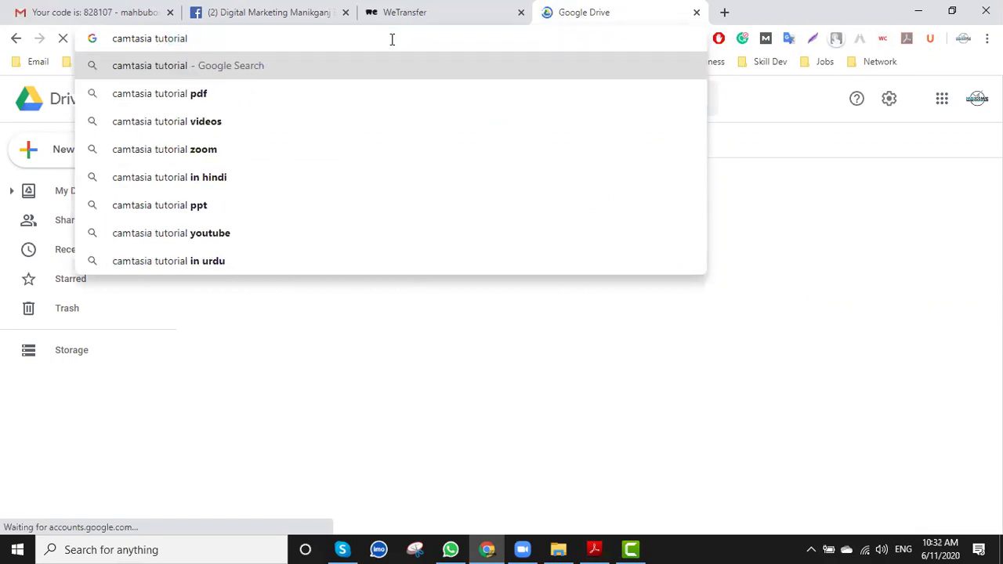
key(Return)
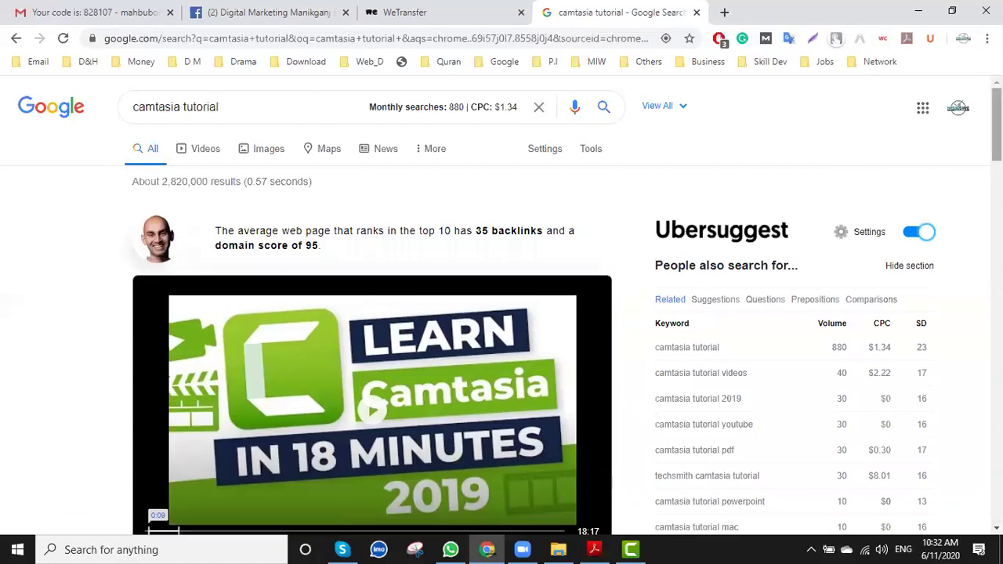
scroll(502, 306, down, 2)
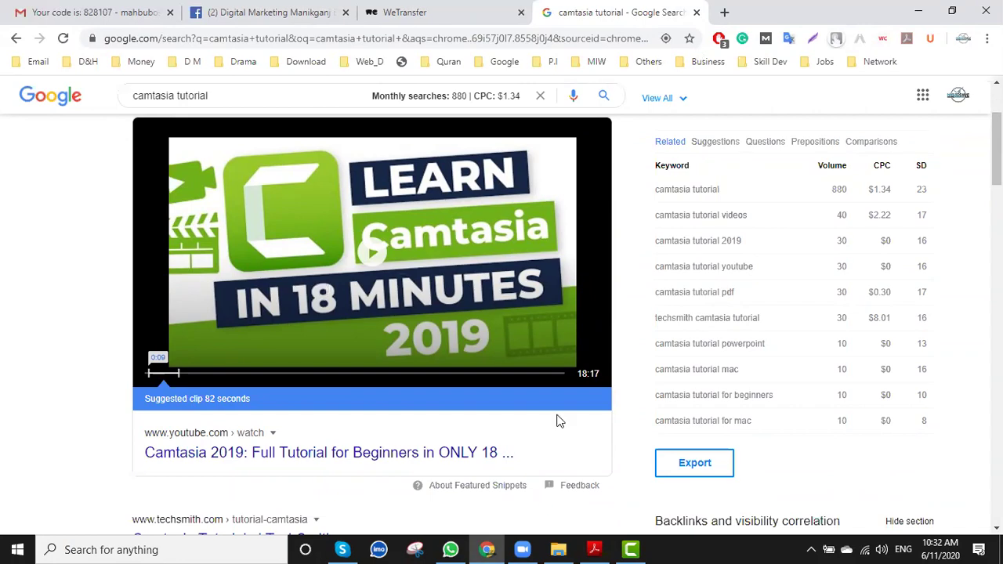
click(632, 549)
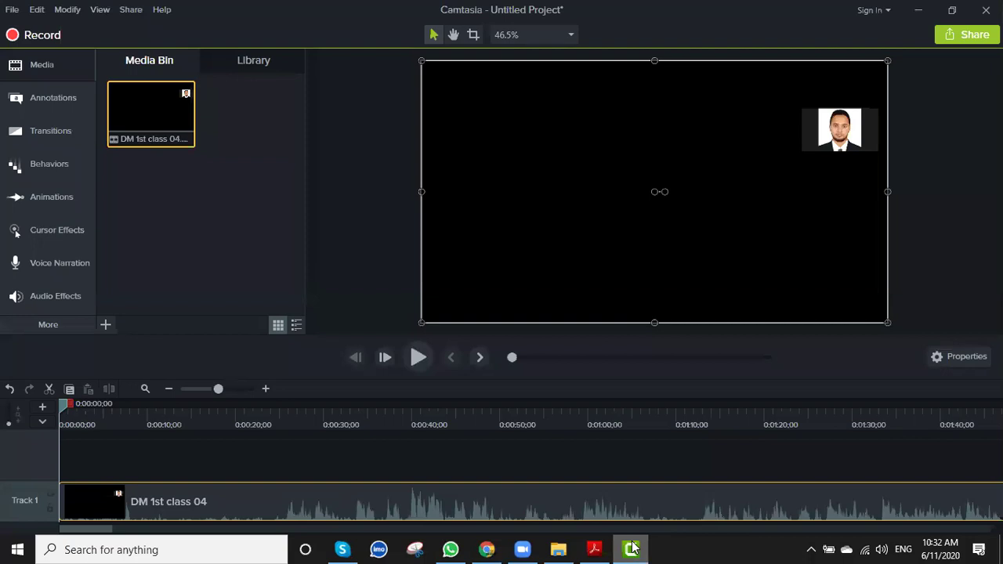
Step: Play DM 1st class 04 from the start in the preview and pause it at 0:00:56;29
click(418, 359)
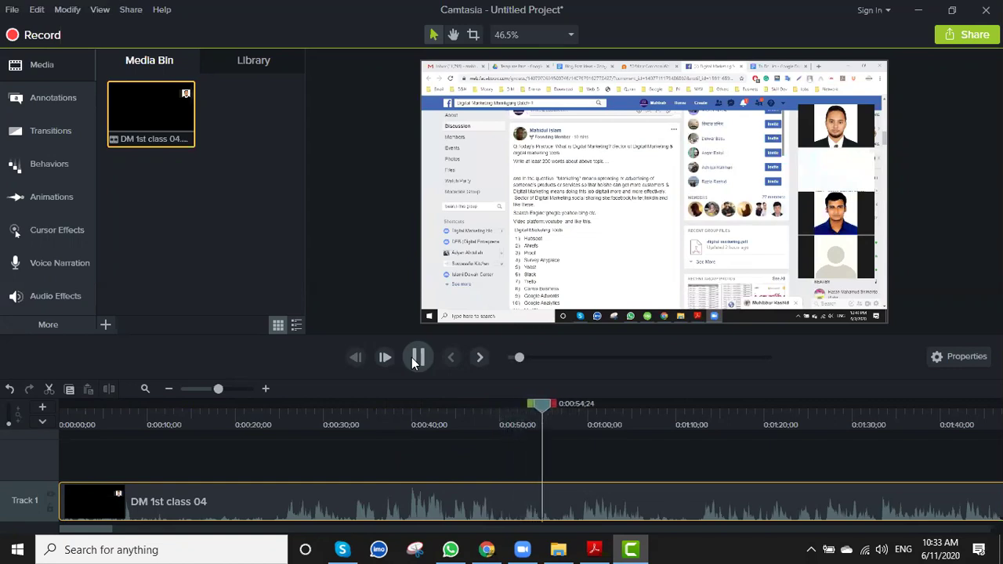
click(419, 359)
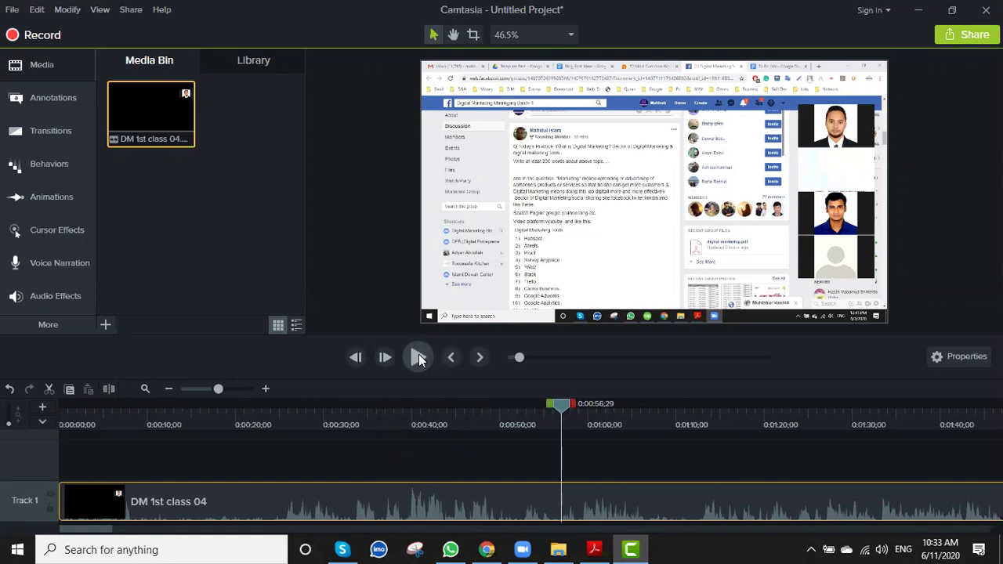
Step: Split DM 1st class 04 at 0:00:56;29, delete the opening piece, and shift the rest to 0:00
right_click(558, 405)
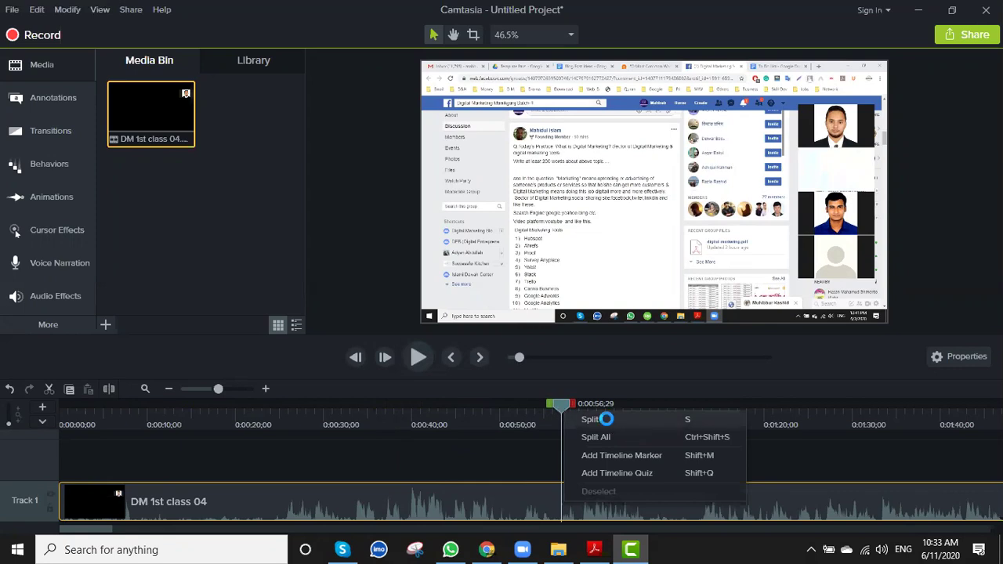
key(s)
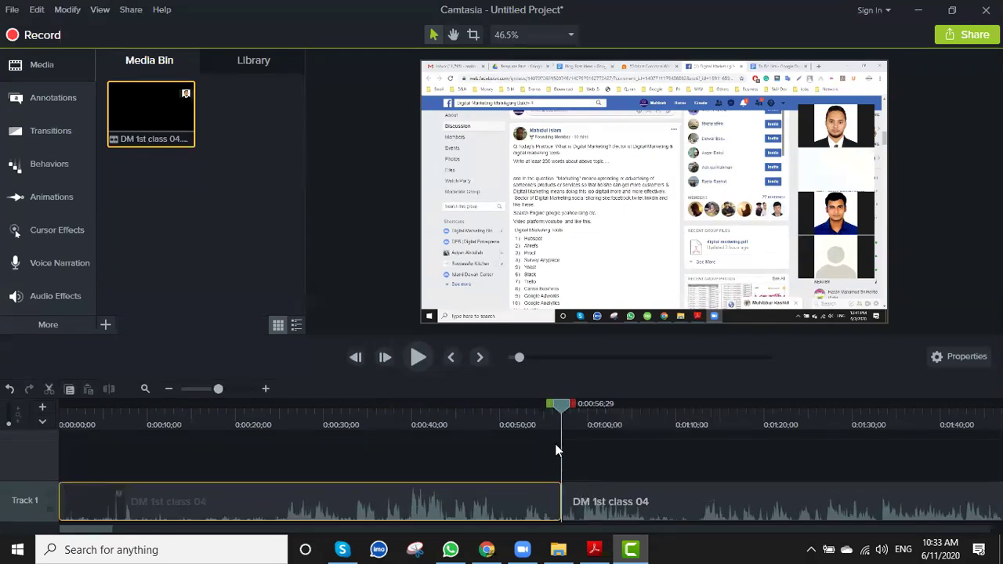
key(Delete)
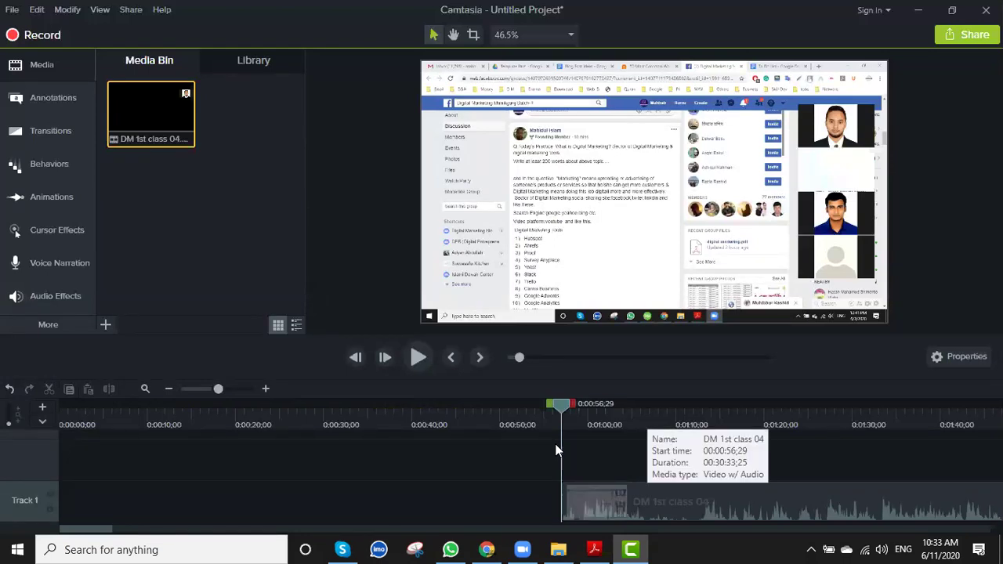
click(555, 443)
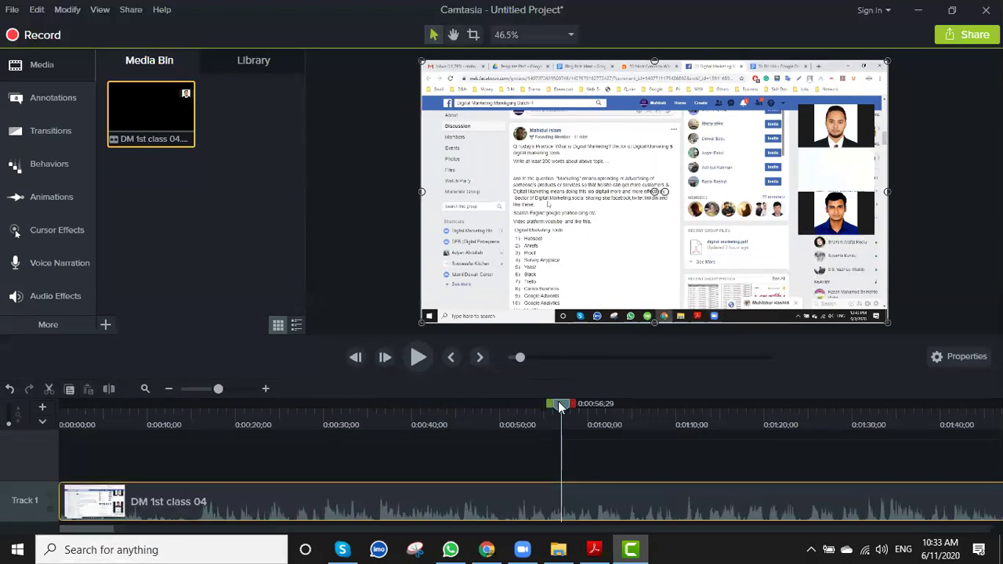
drag(395, 400, 35, 470)
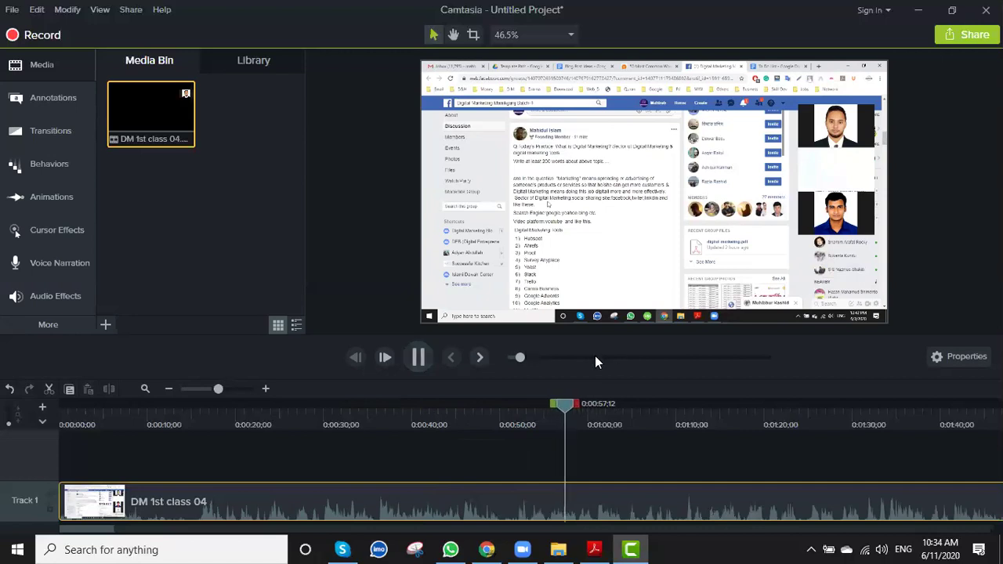
click(553, 358)
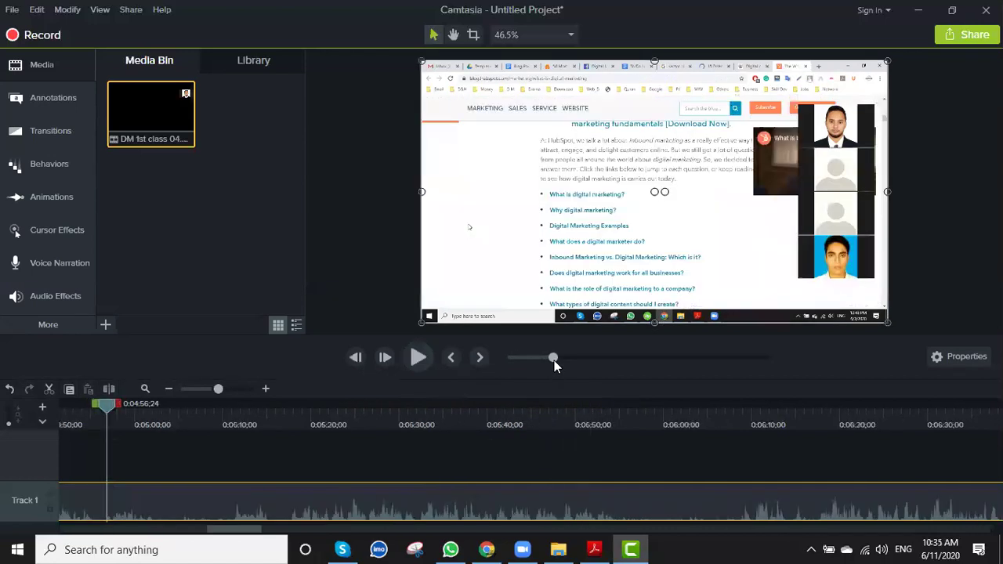
click(413, 366)
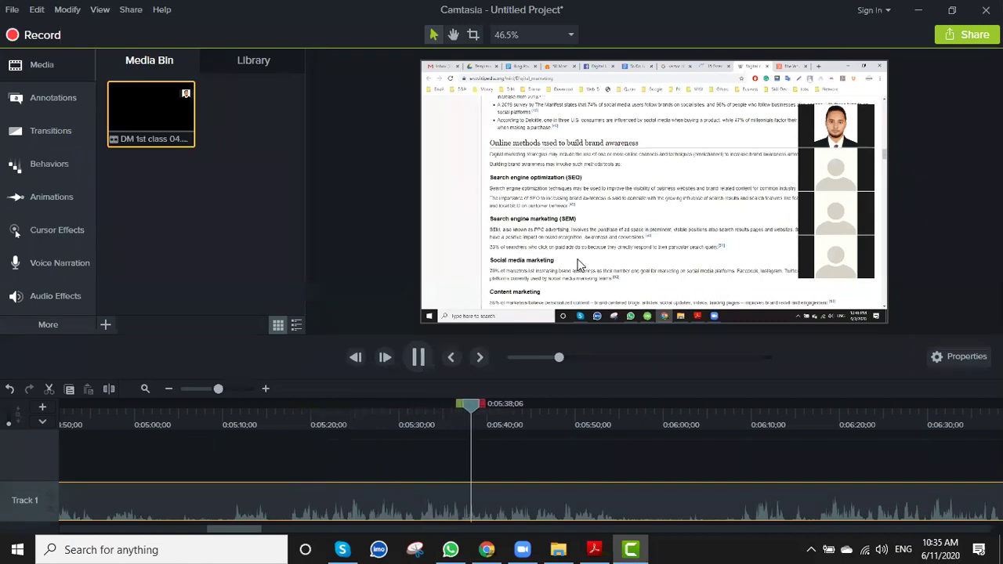
click(362, 360)
click(357, 358)
click(356, 358)
click(356, 358)
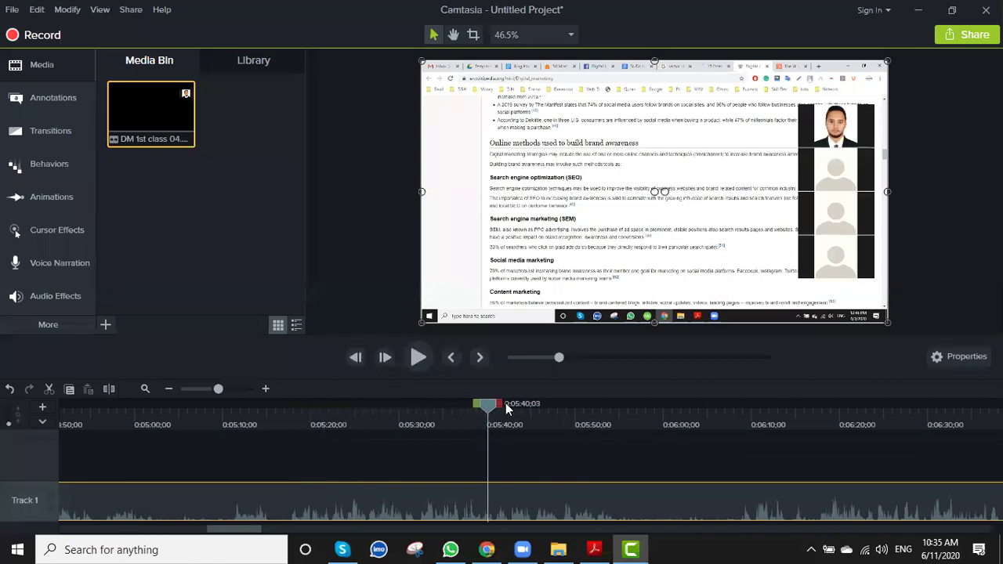
drag(262, 428, 35, 466)
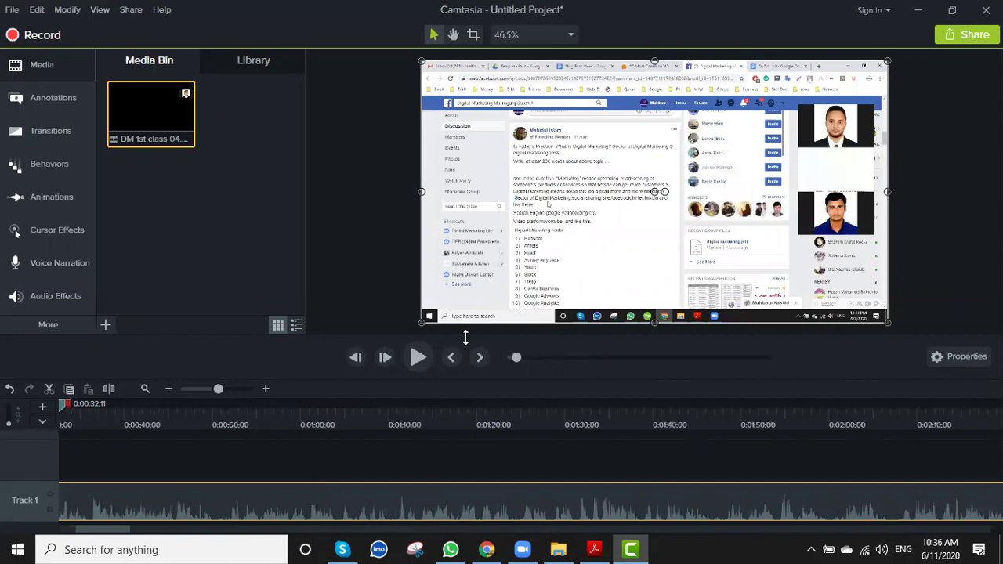
click(450, 359)
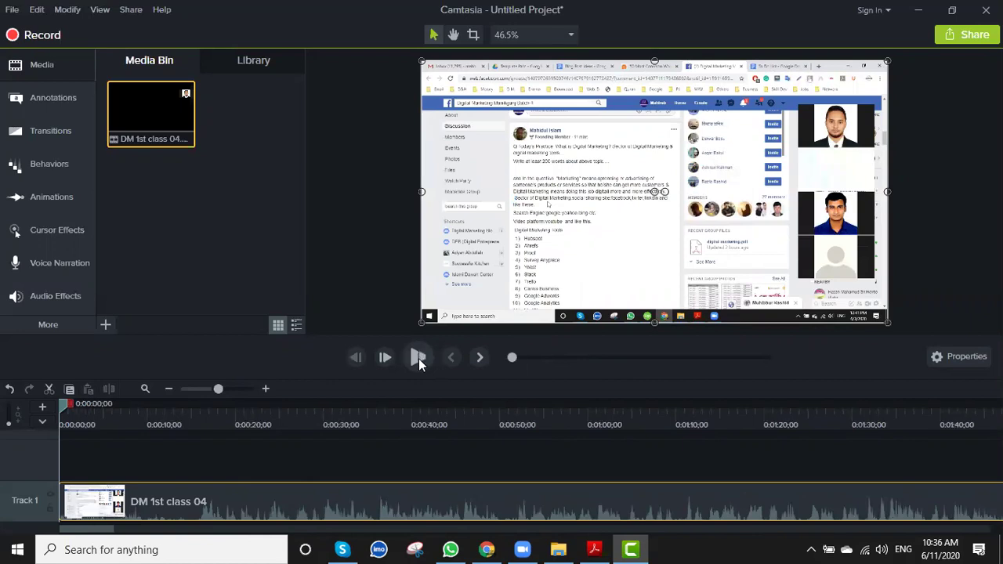
click(418, 358)
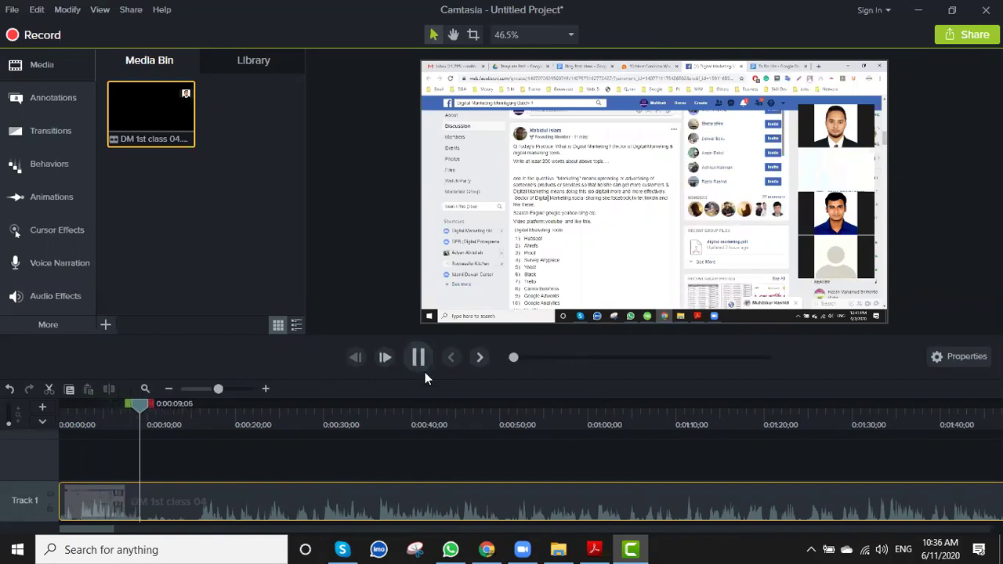
click(482, 360)
click(482, 361)
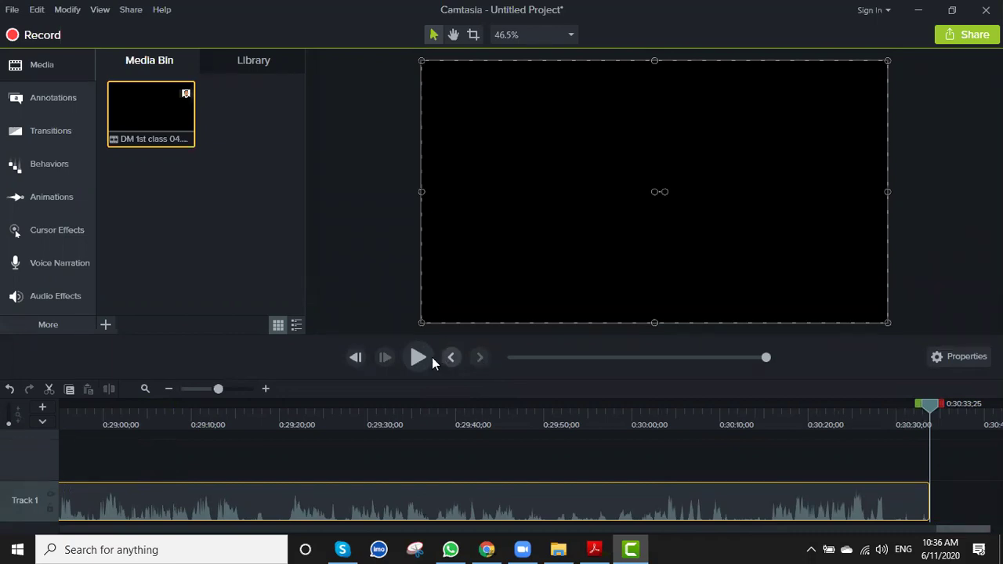
click(357, 357)
click(446, 360)
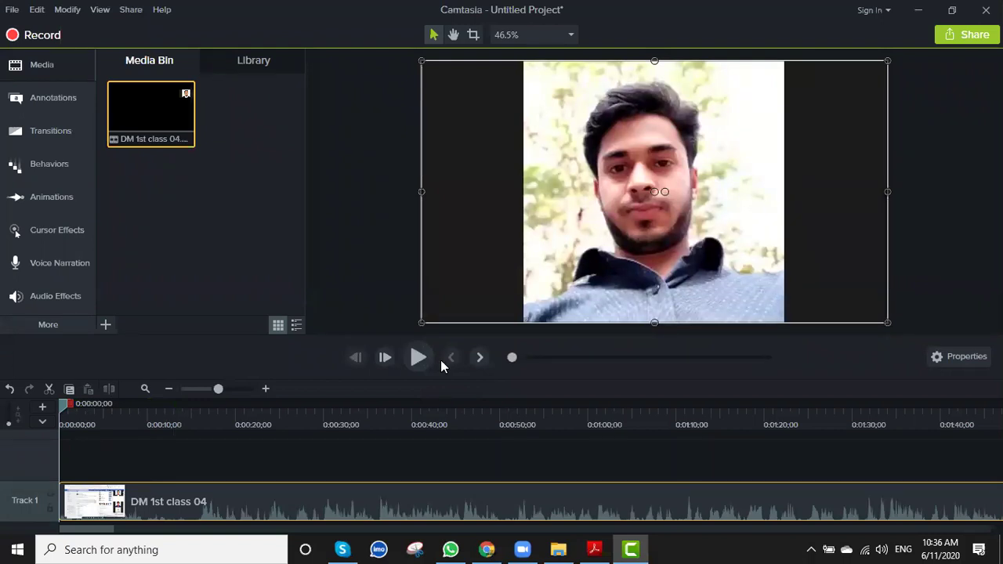
click(421, 361)
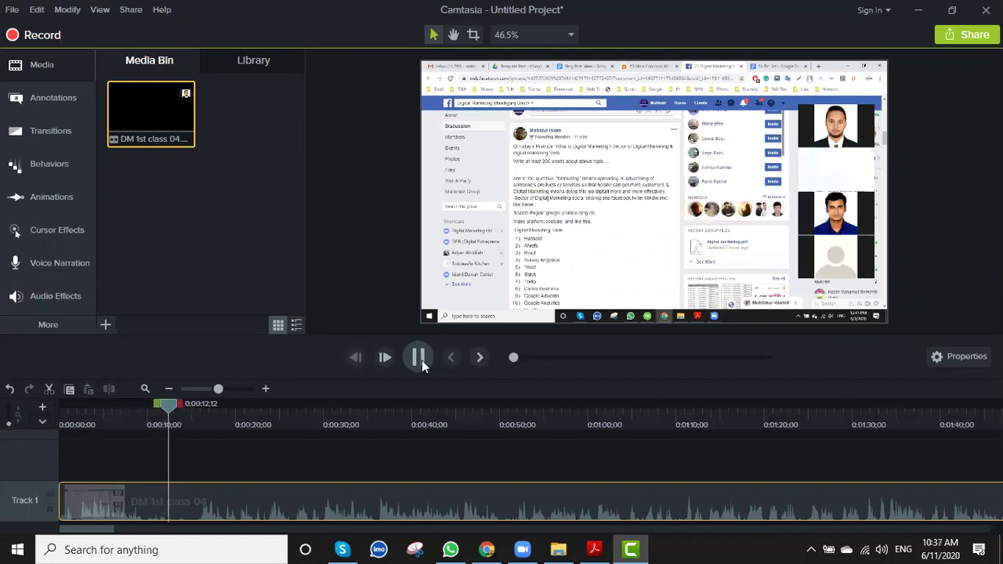
click(415, 358)
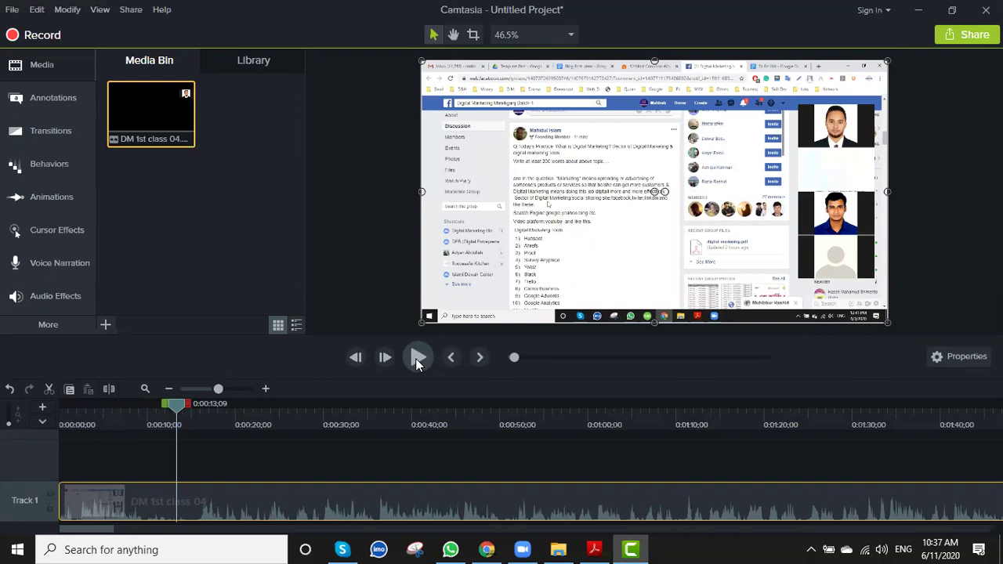
click(418, 357)
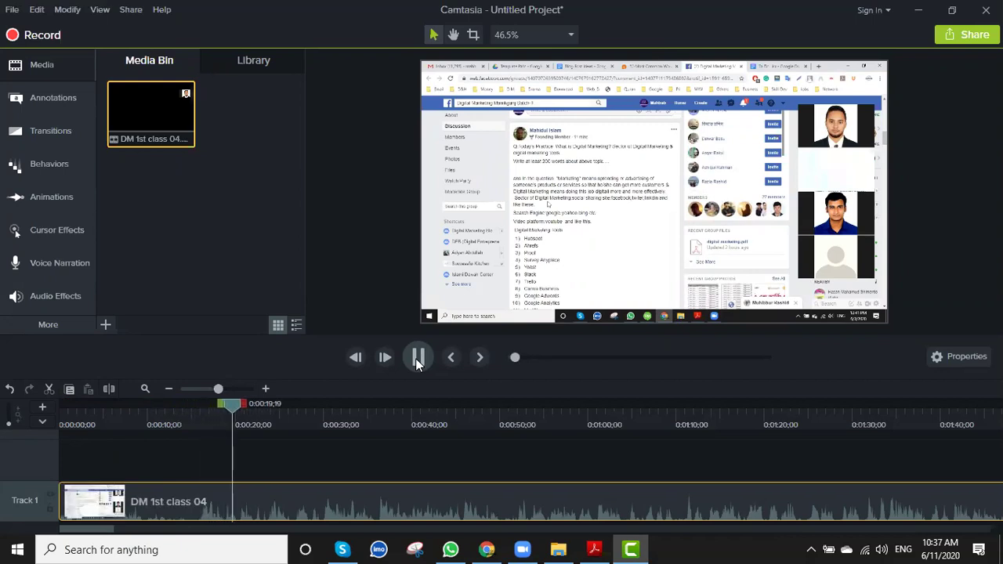
click(418, 359)
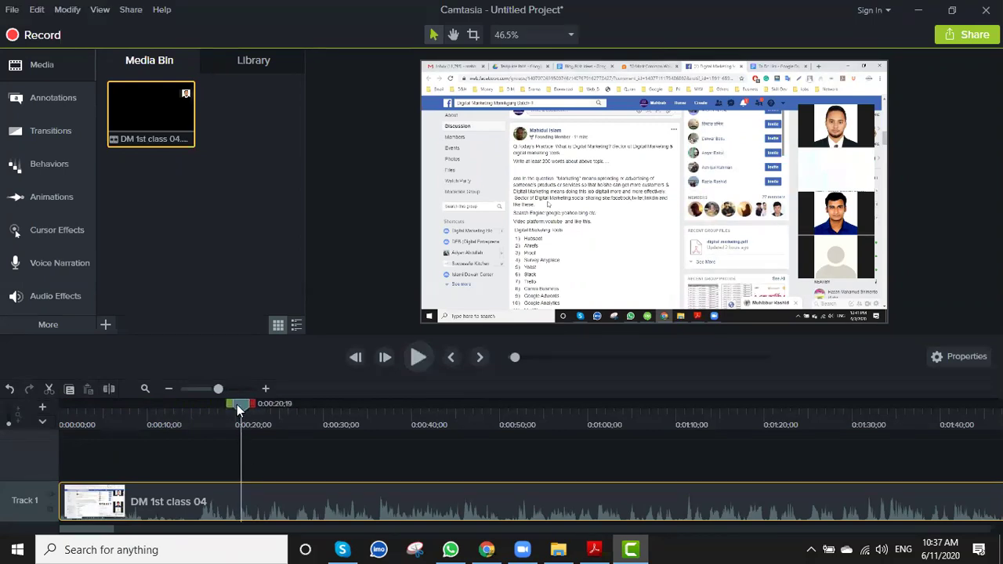
drag(237, 404, 180, 407)
Step: Split the clip at the playhead, preview the cut, and return the playhead to about 0:00:15;28
right_click(181, 408)
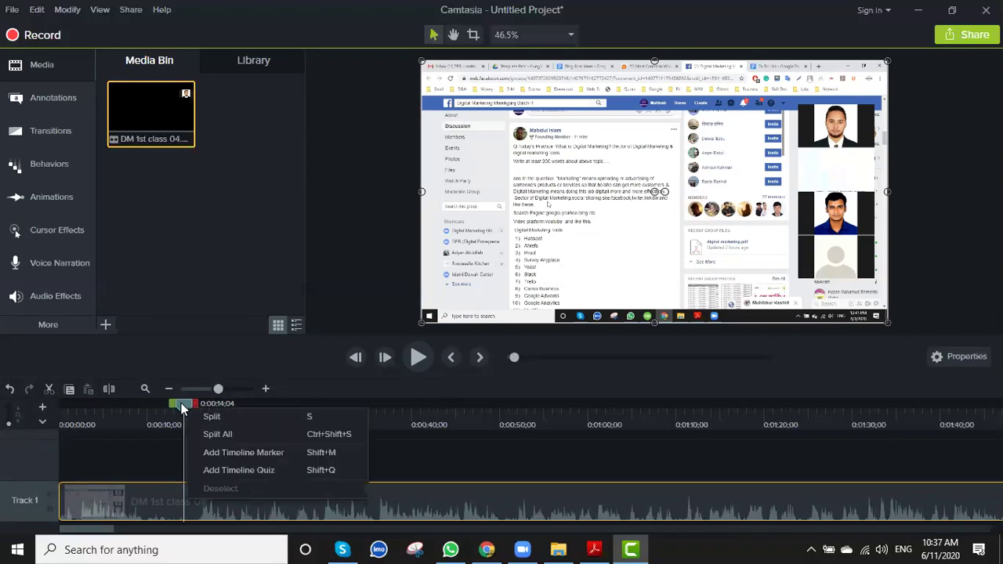
click(222, 435)
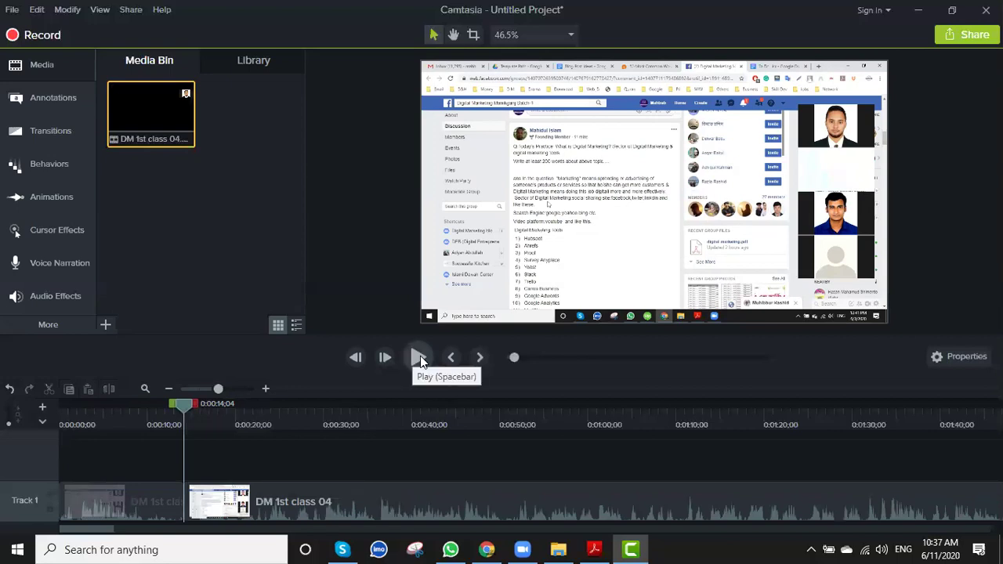
click(419, 357)
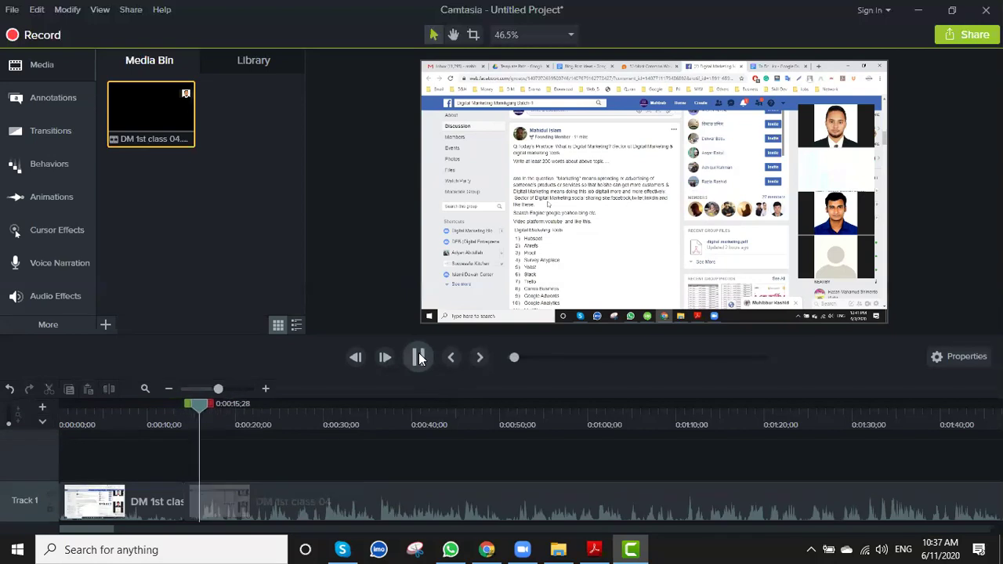
click(419, 358)
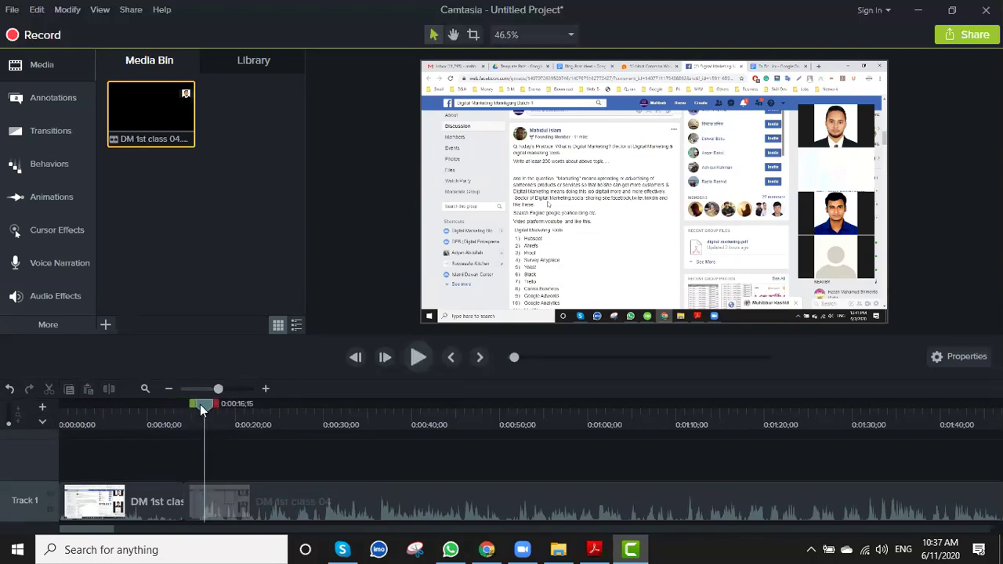
drag(202, 405, 196, 406)
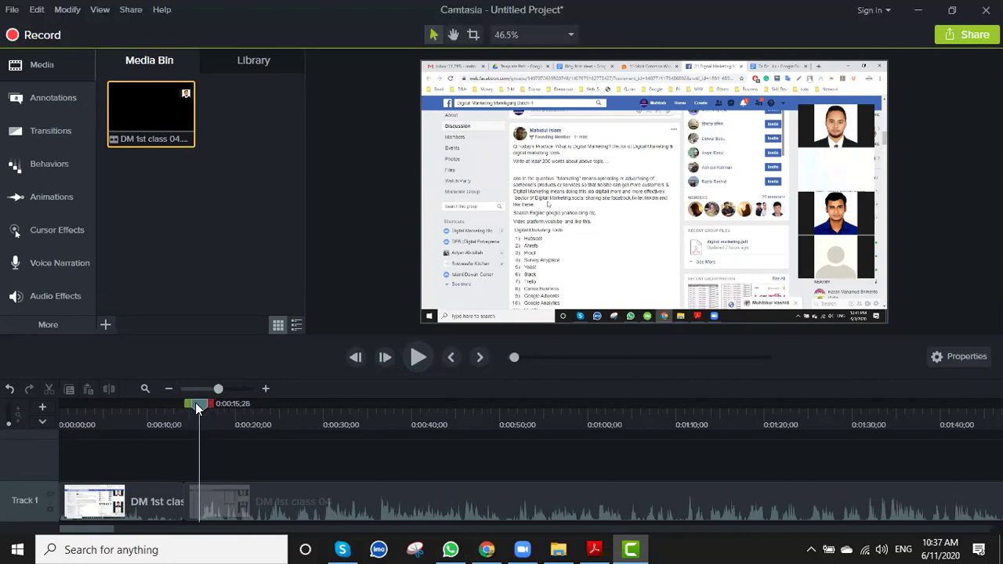
Step: Split at 0:00:15;28, delete the short leftover piece, and close the gap on Track 1
right_click(197, 408)
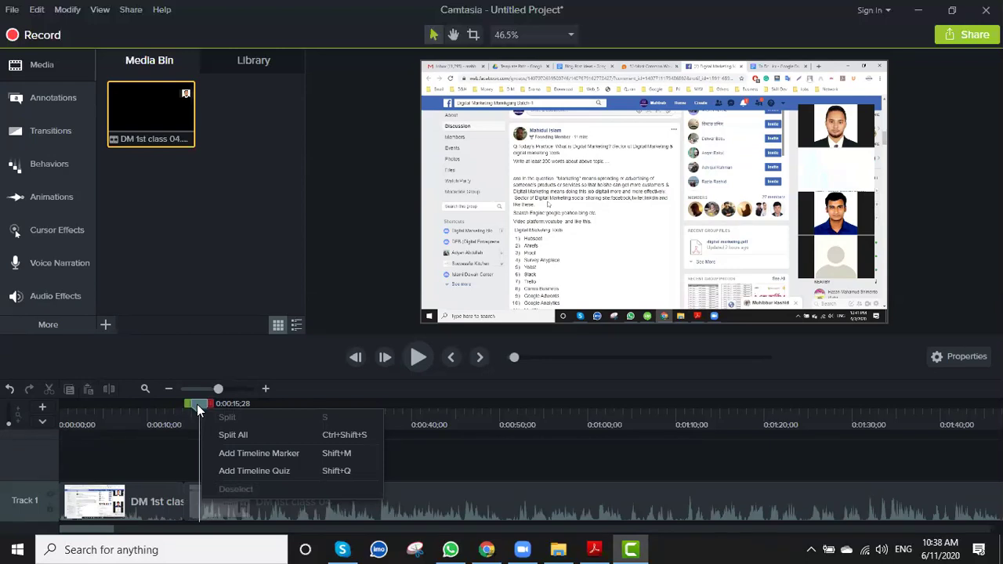
click(250, 436)
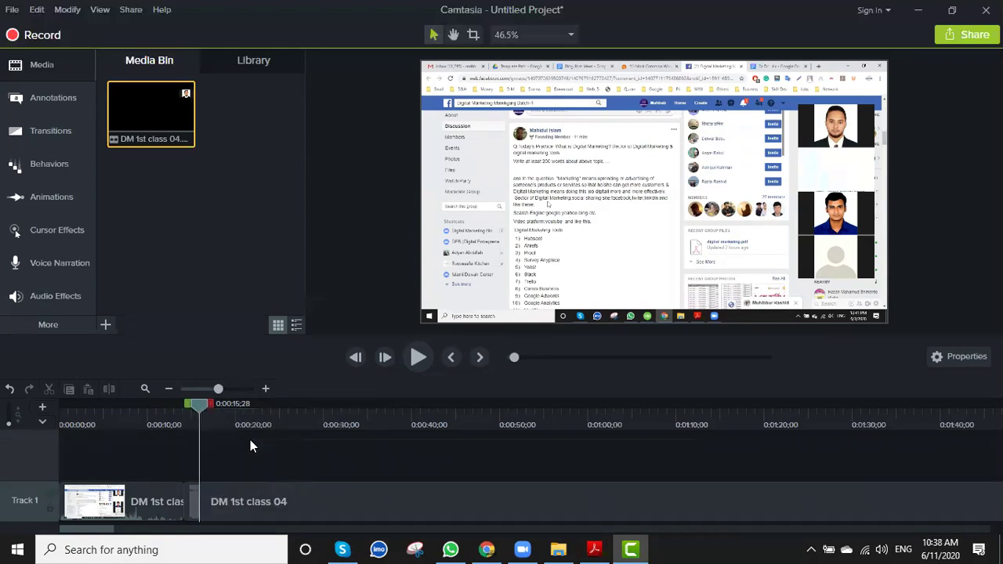
click(191, 496)
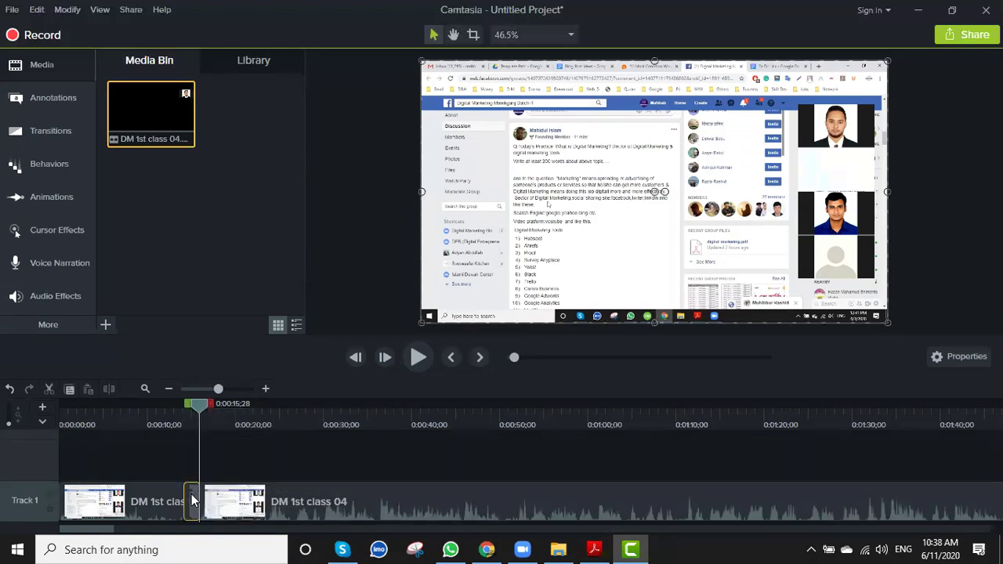
key(Delete)
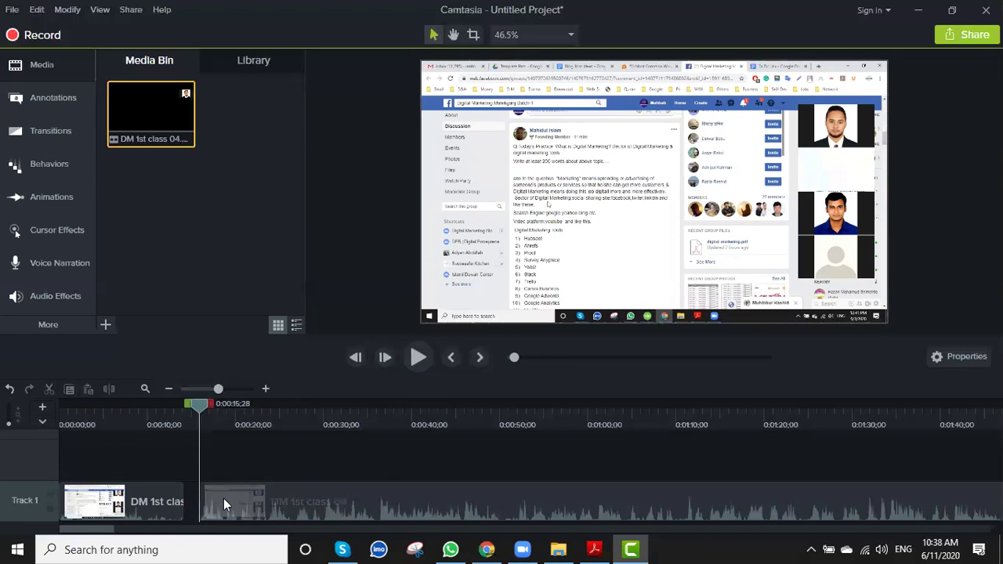
drag(225, 499, 205, 496)
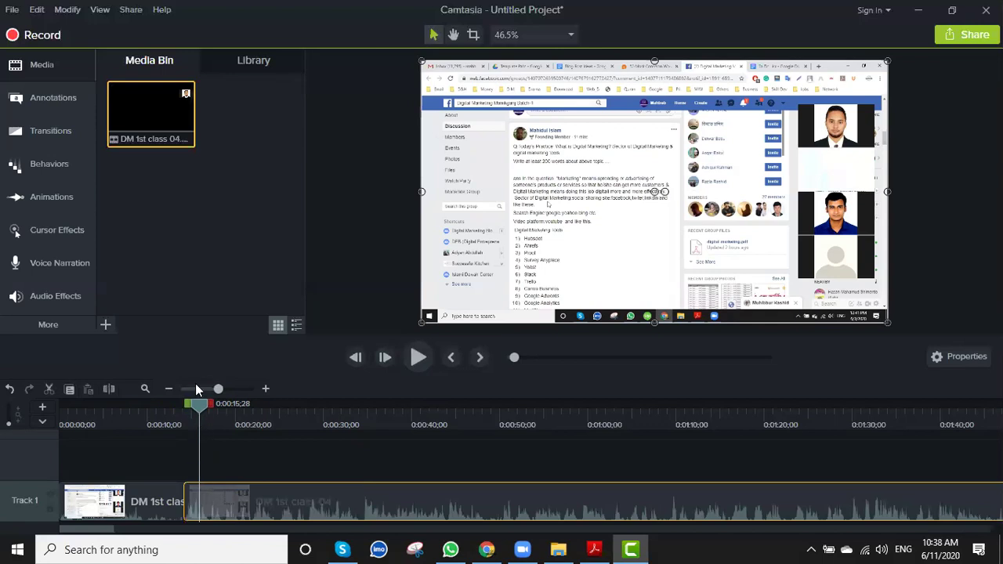
drag(201, 405, 174, 405)
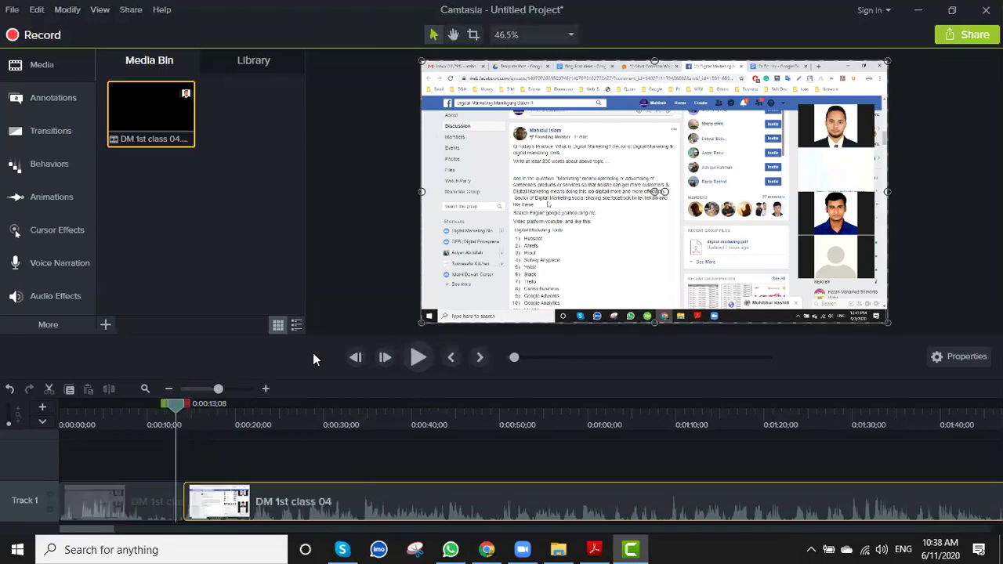
Step: Preview the joined DM 1st class 04 recording, then return to Chrome's camtasia tutorial results
click(421, 355)
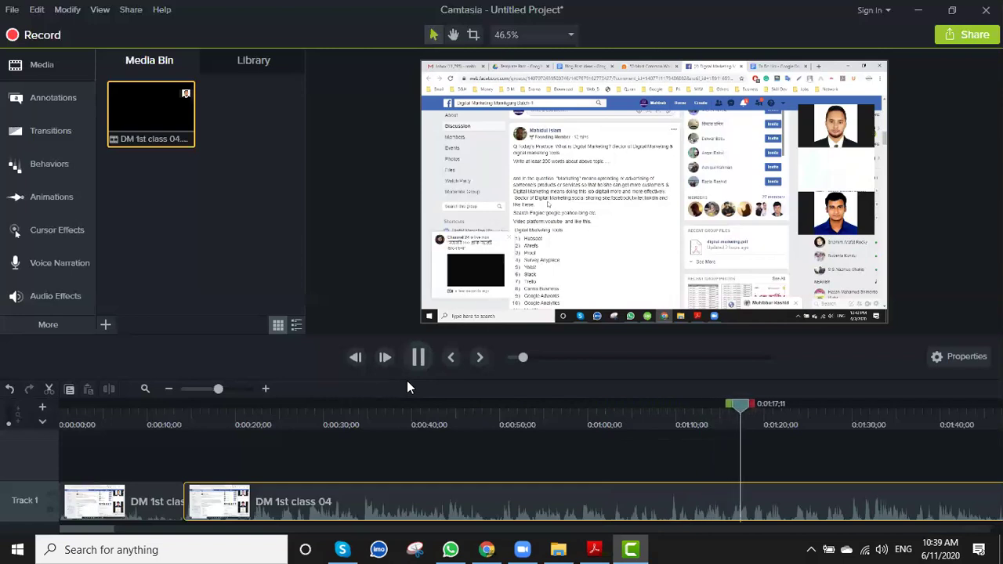
click(416, 358)
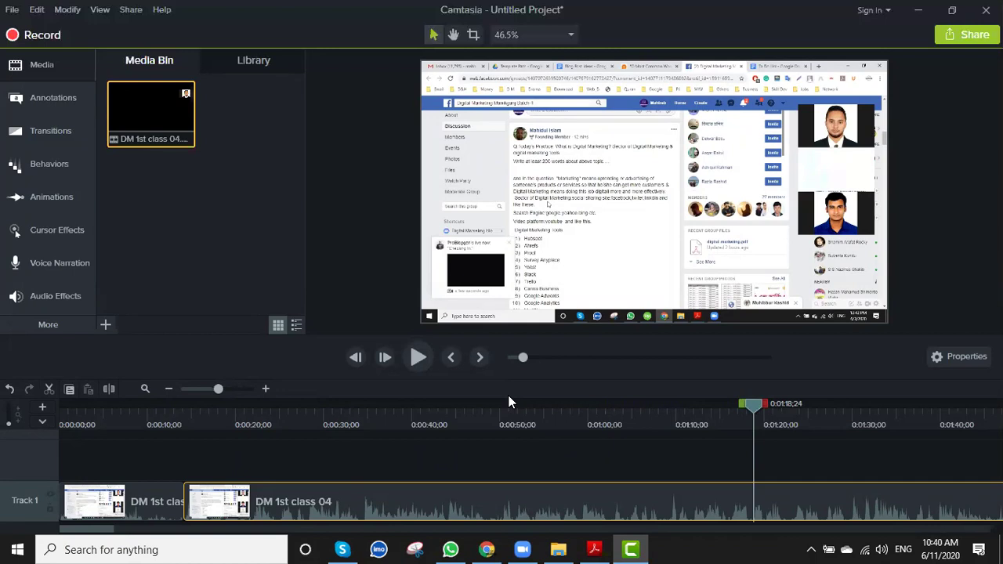
click(484, 550)
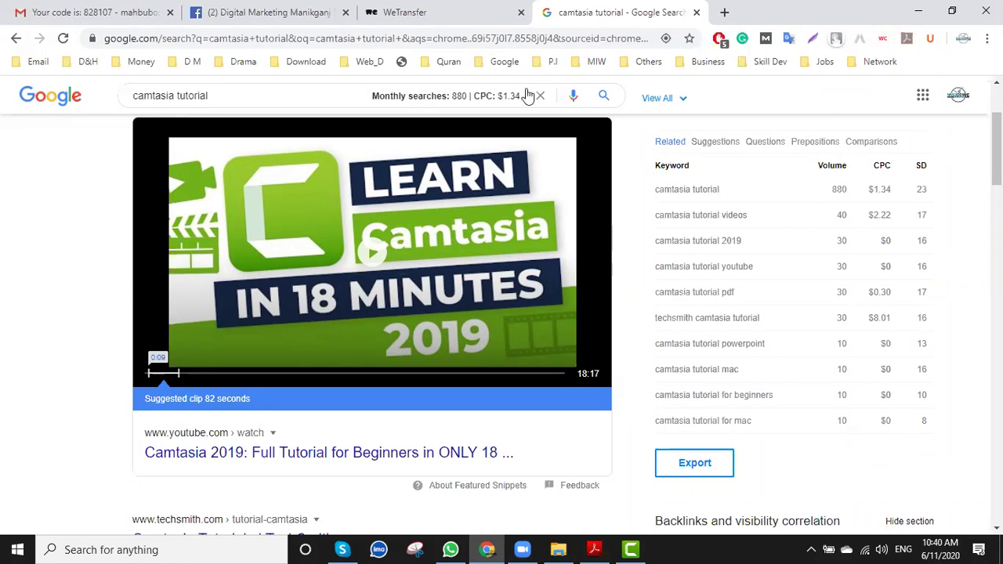
Step: Open the Islami Dawah Center Facebook page in a new tab via the facebook.com suggestion
click(441, 6)
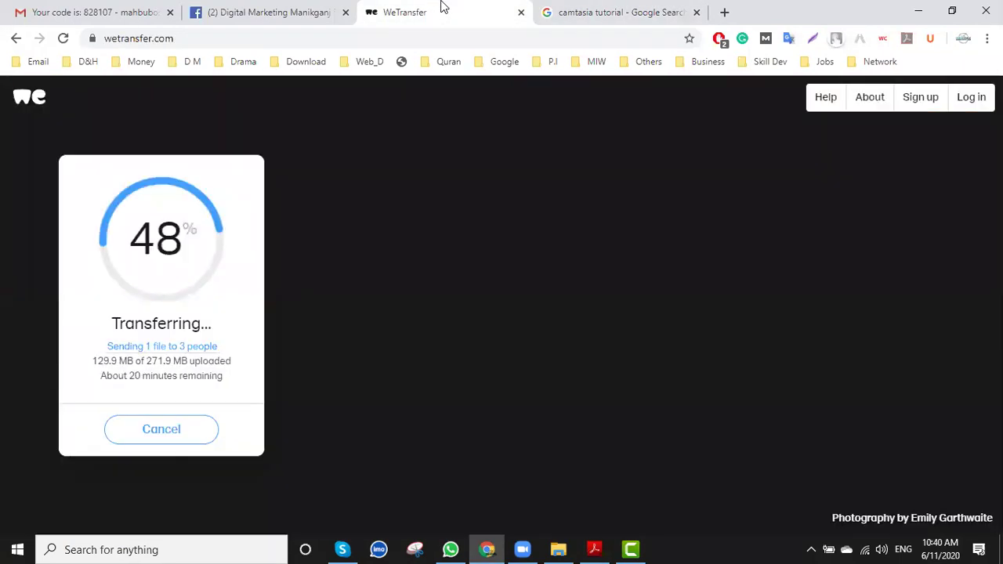
click(724, 13)
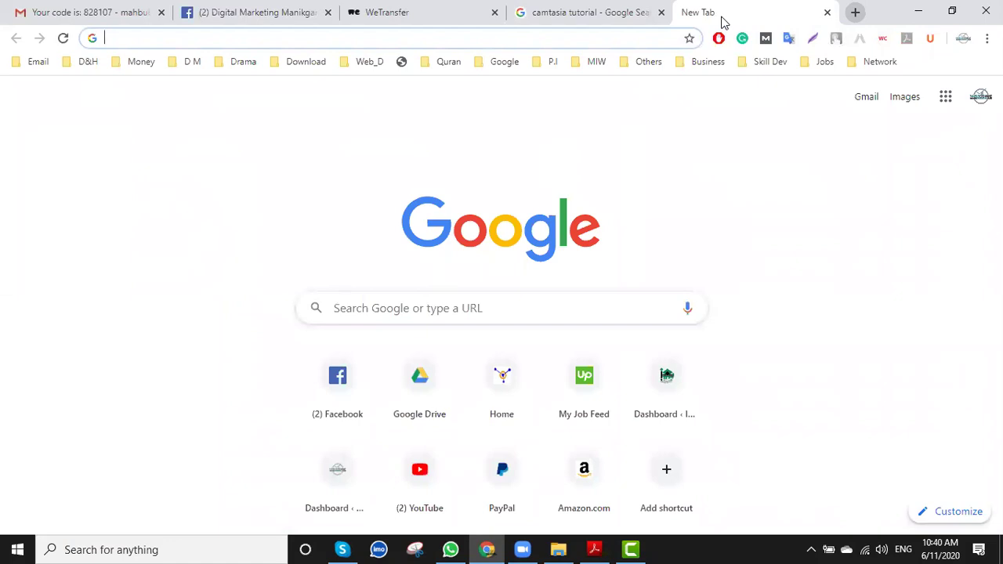
text(fa)
key(Right)
text(/)
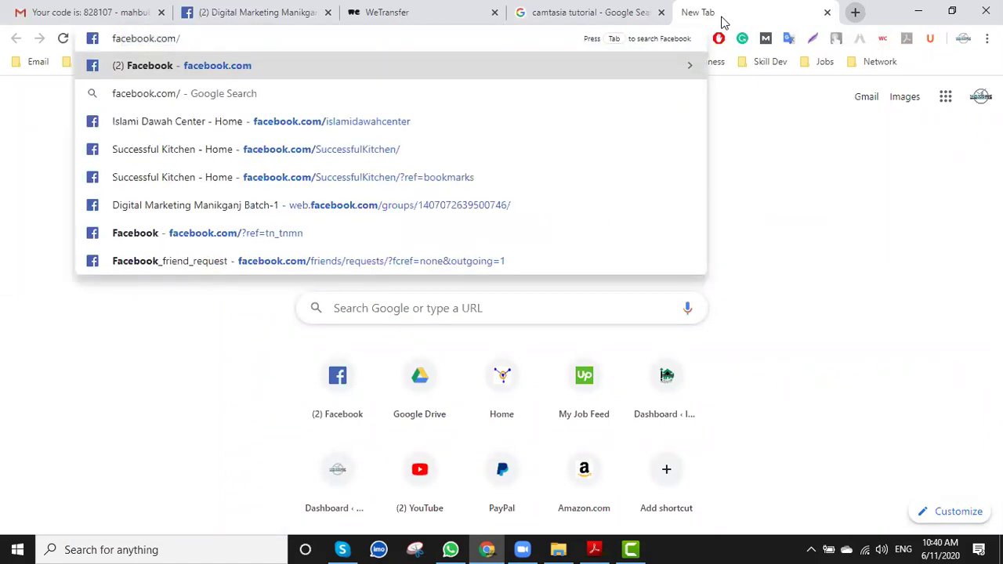
click(463, 123)
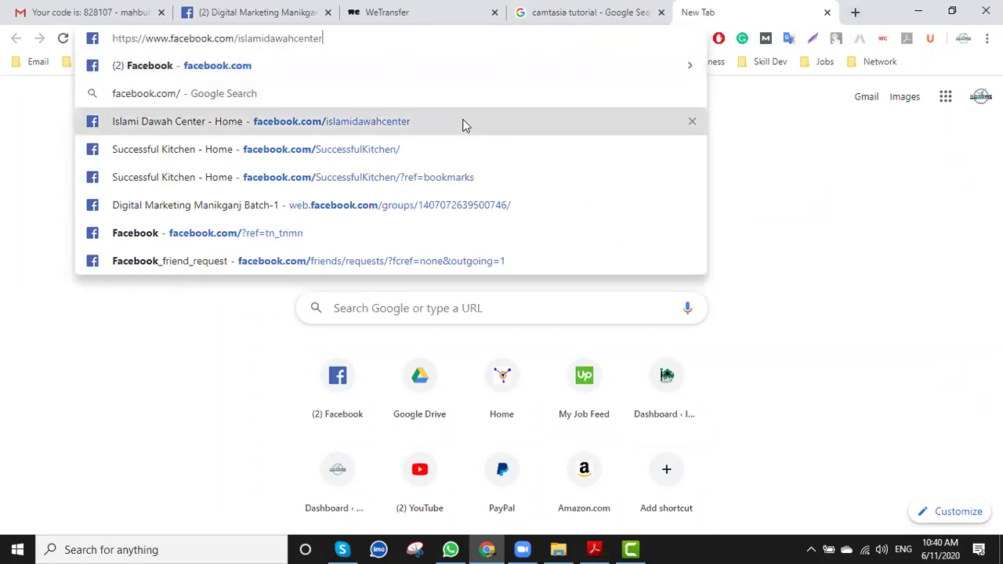
Step: Open the Successful Kitchen Facebook page in another tab, then return to Islami Dawah Center
click(857, 15)
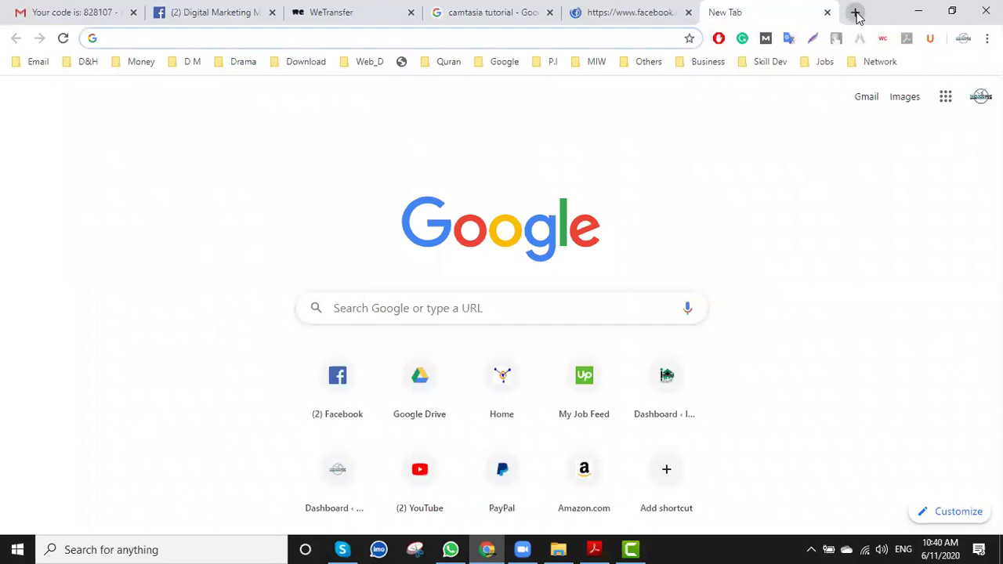
text(fa)
key(Right)
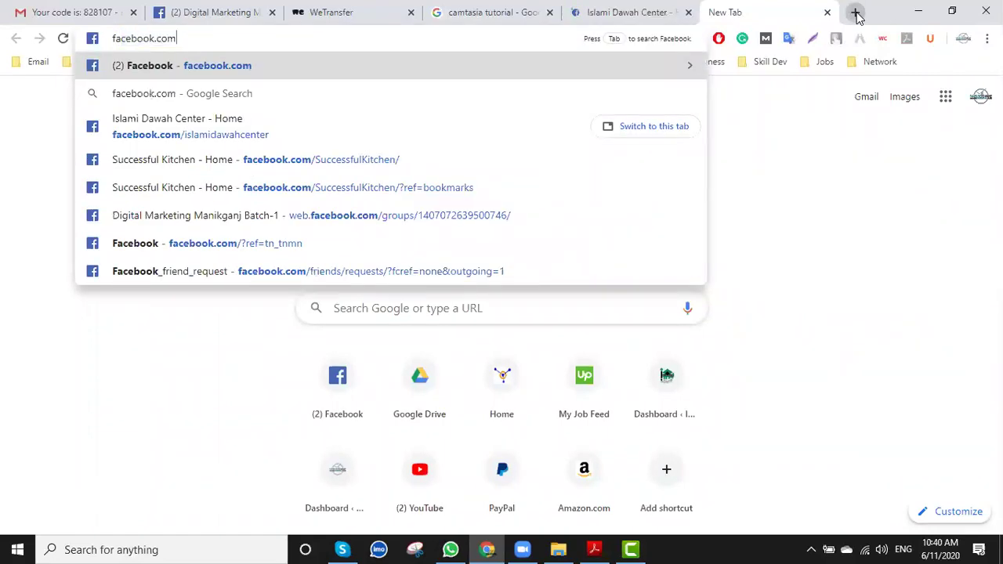
click(451, 166)
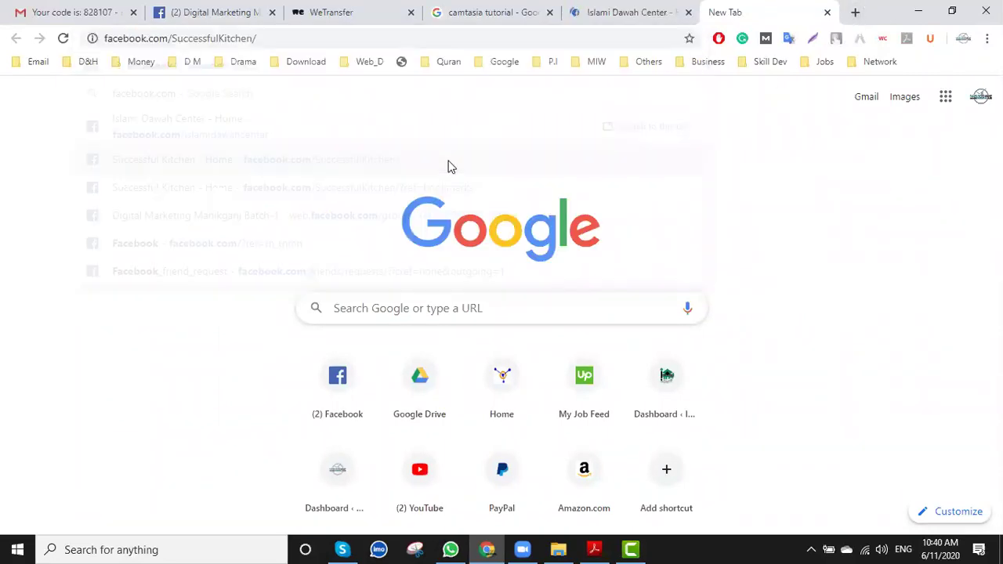
click(597, 10)
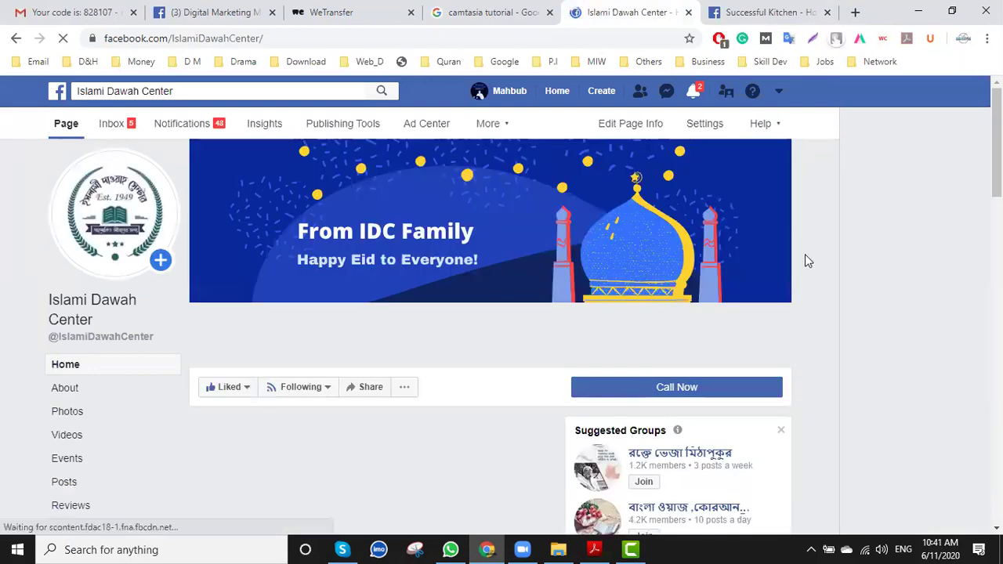
Step: Bring Camtasia back, select the preview clip, and minimize it to the browser
click(631, 549)
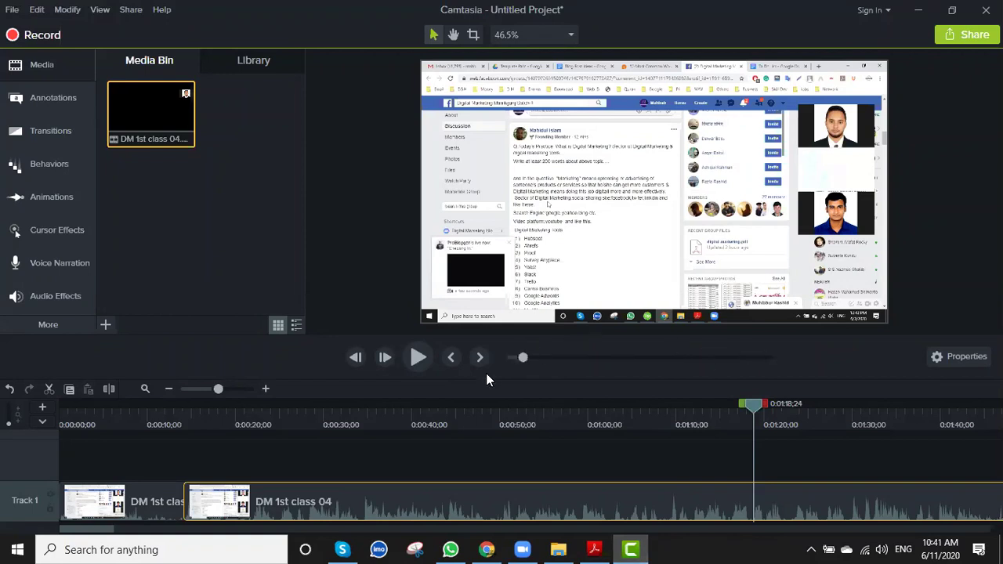
click(657, 193)
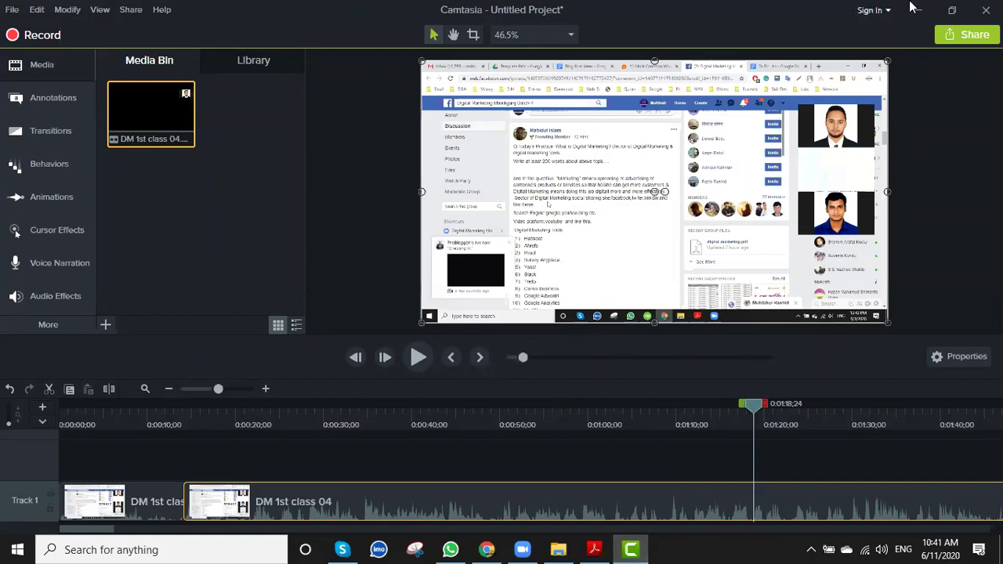
click(919, 10)
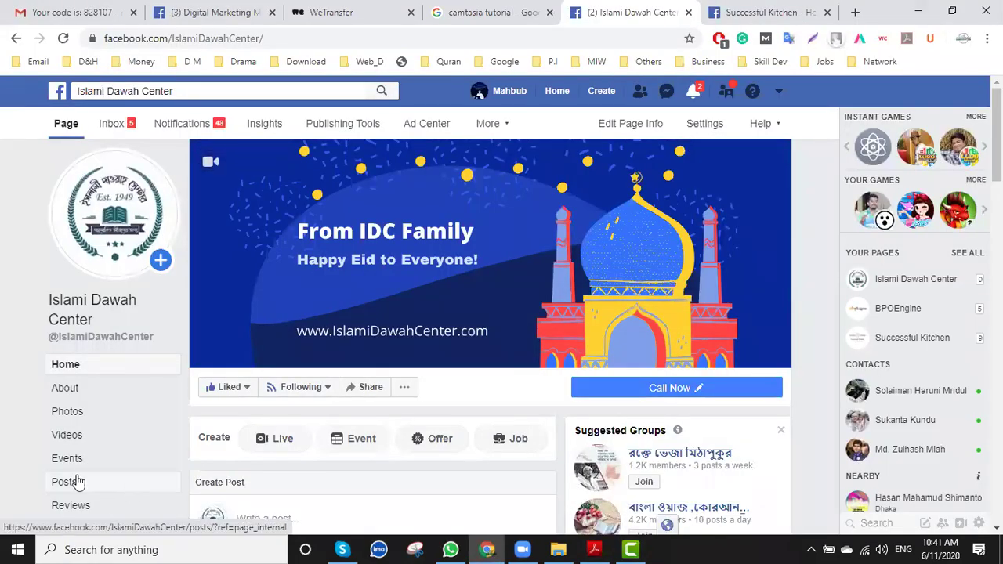
Step: From the page's Videos list, play the first All Videos entry, 'Admission is going on IDC English Medium Madrasha'
click(78, 439)
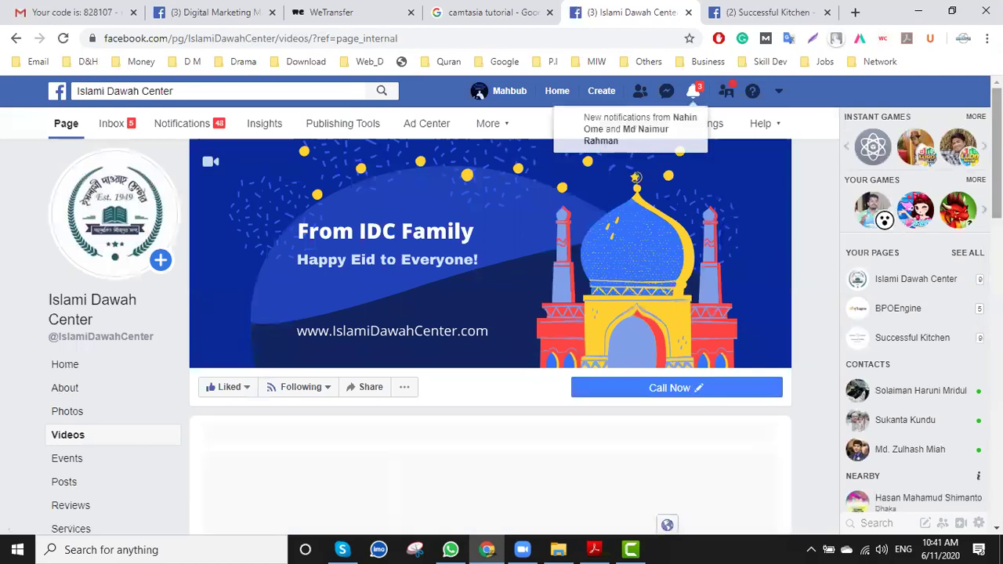
scroll(479, 93, down, 2)
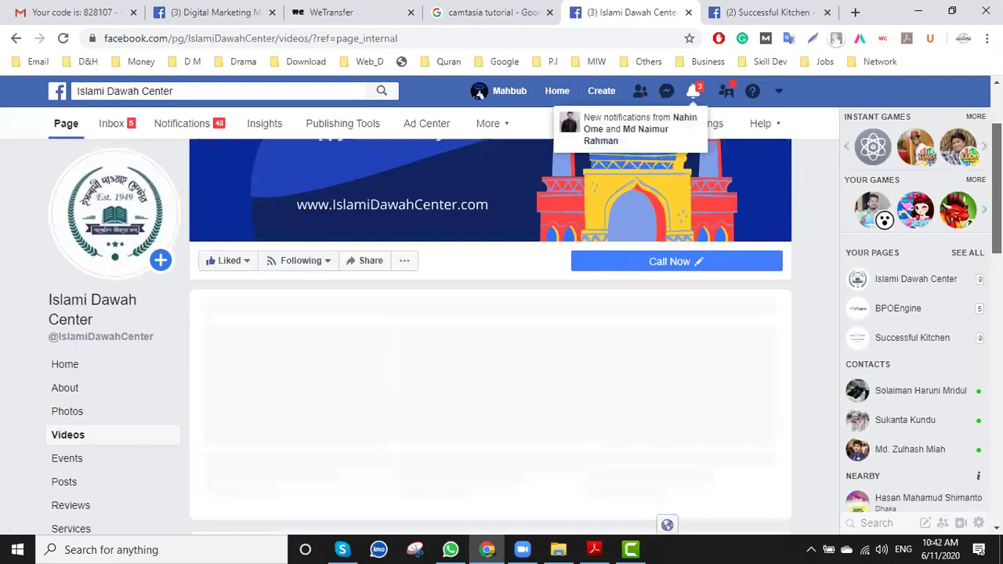
scroll(479, 93, down, 1)
scroll(479, 93, down, 1)
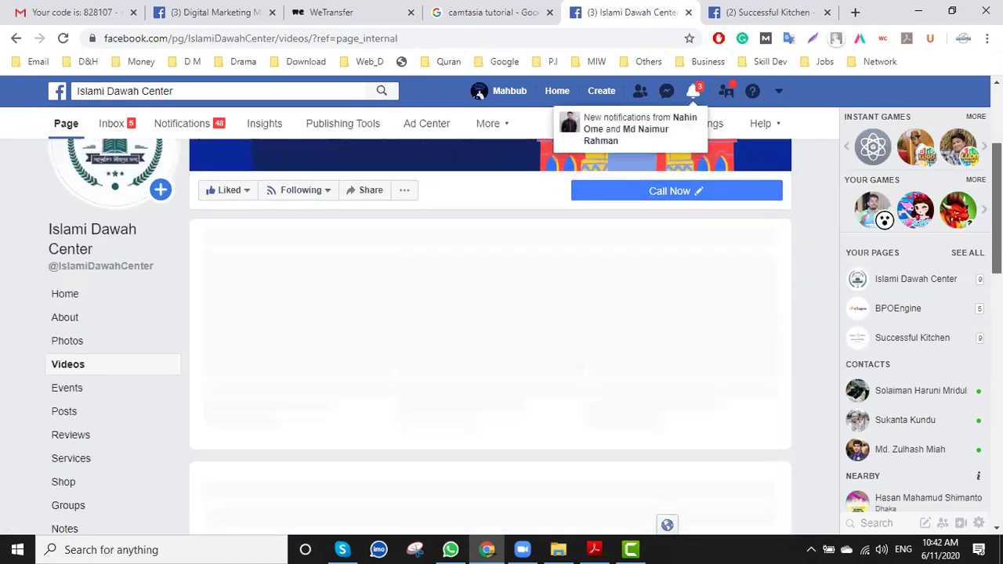
scroll(479, 93, down, 2)
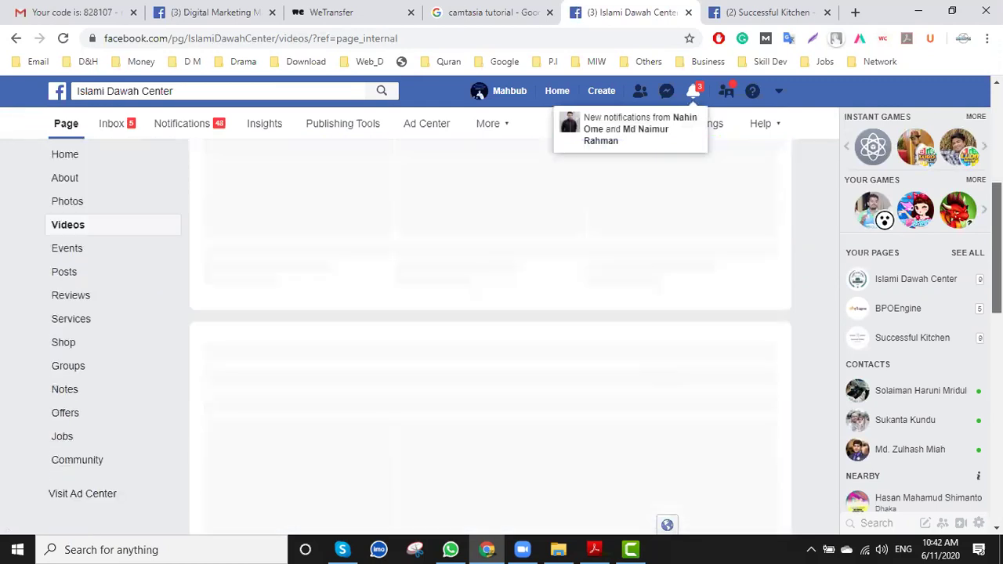
scroll(479, 93, down, 1)
scroll(479, 93, up, 2)
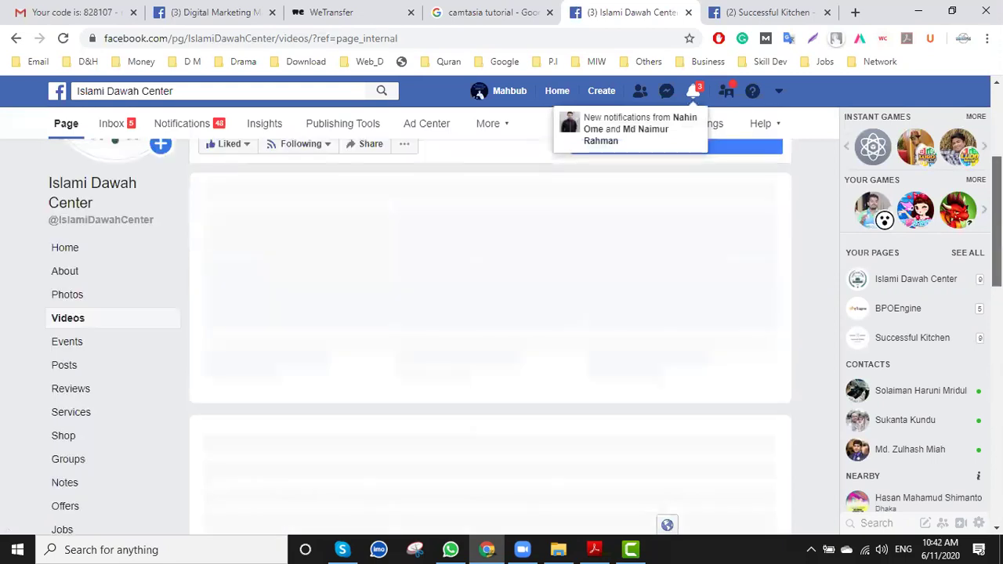
scroll(479, 94, up, 2)
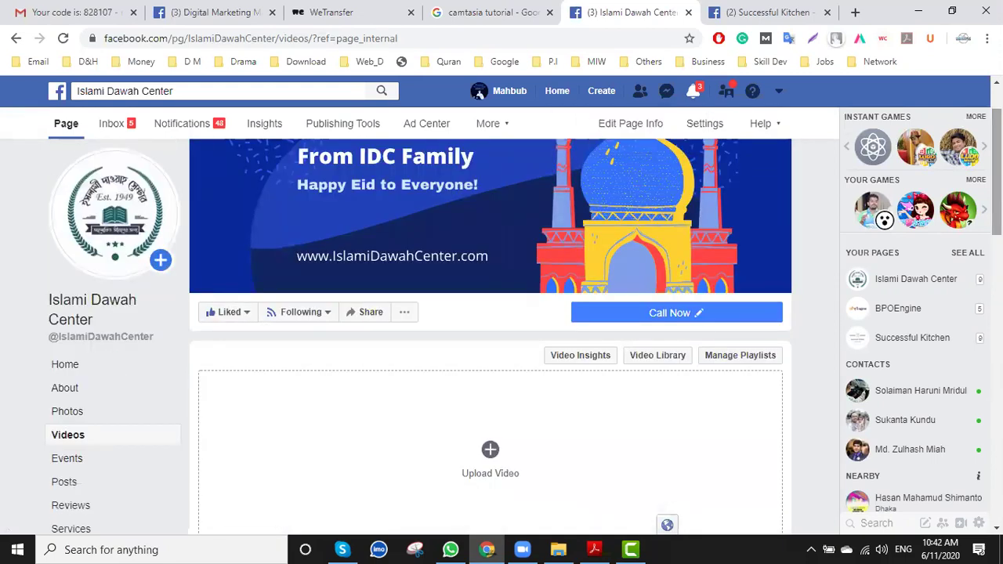
scroll(479, 93, down, 2)
scroll(479, 93, down, 1)
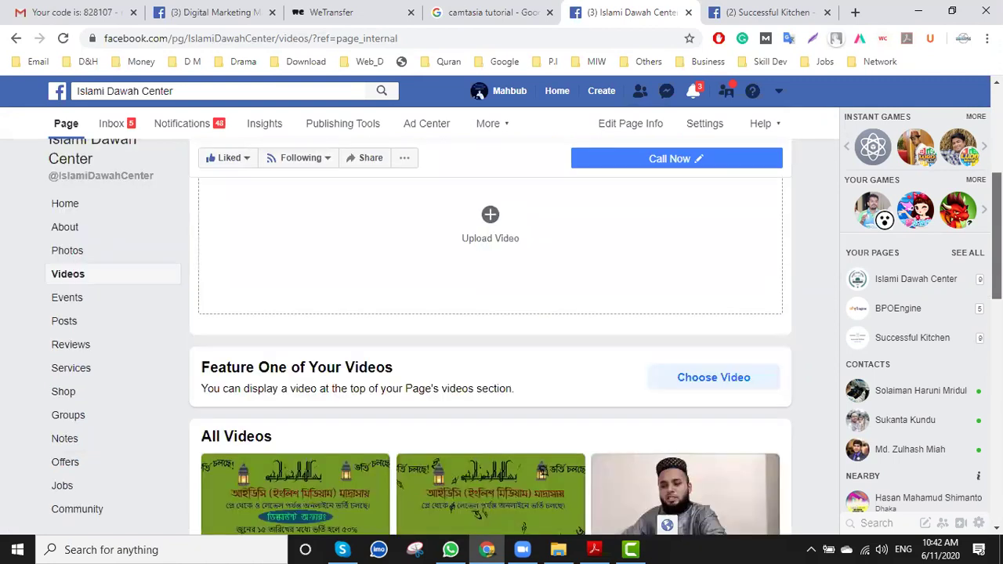
scroll(479, 94, down, 1)
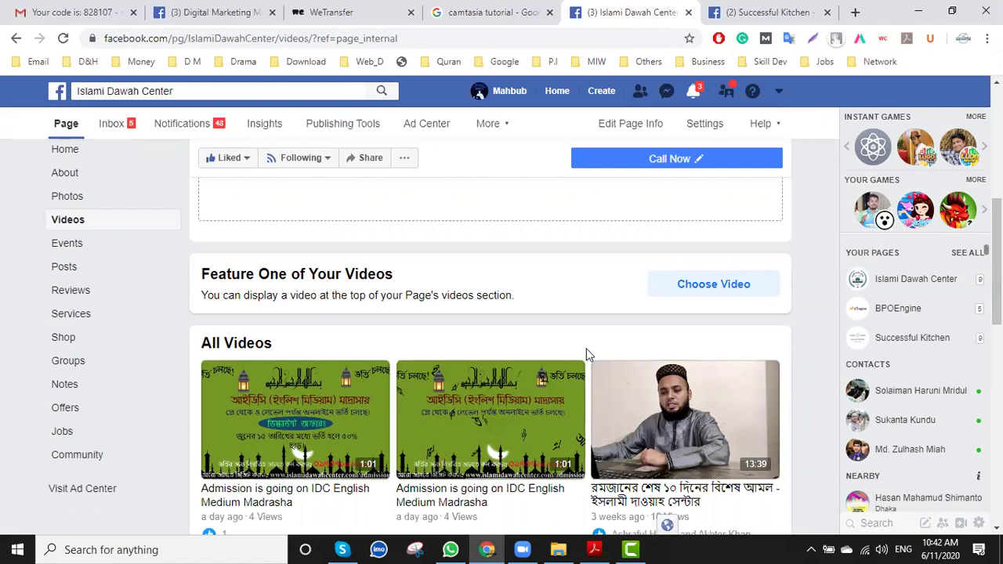
click(312, 416)
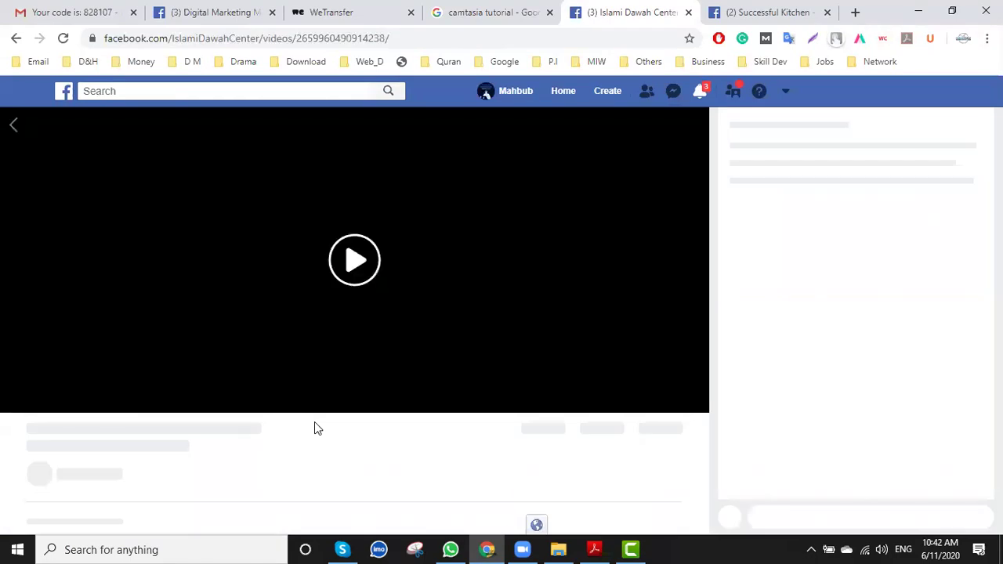
click(381, 237)
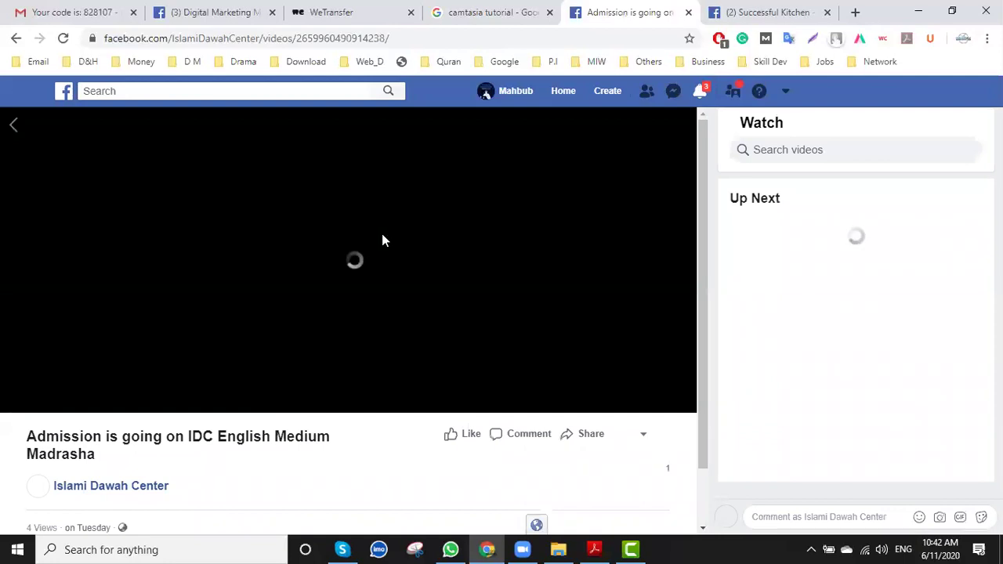
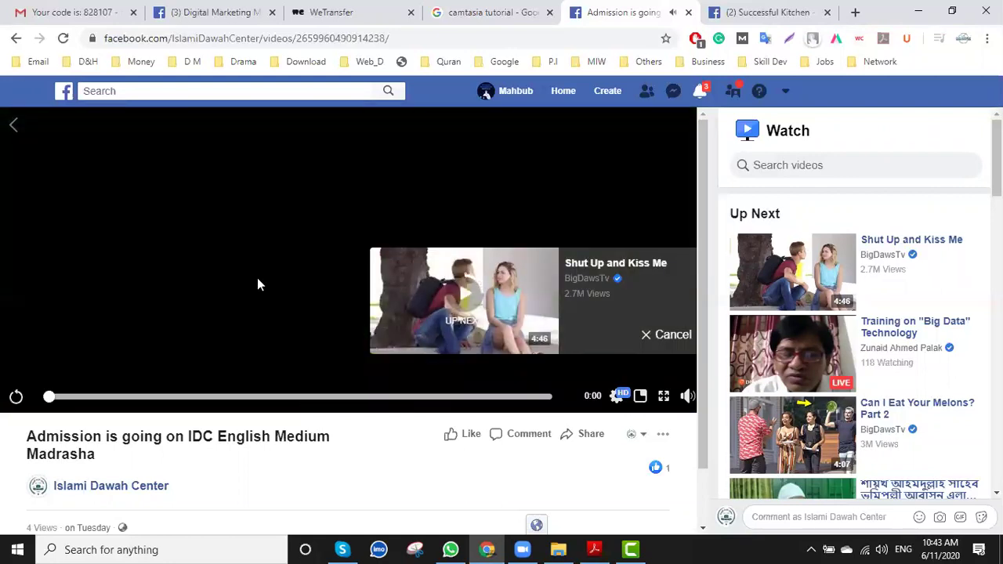
Step: Close the Admission video and open the 3:01 recipe video from Successful Kitchen's Videos grid
click(688, 13)
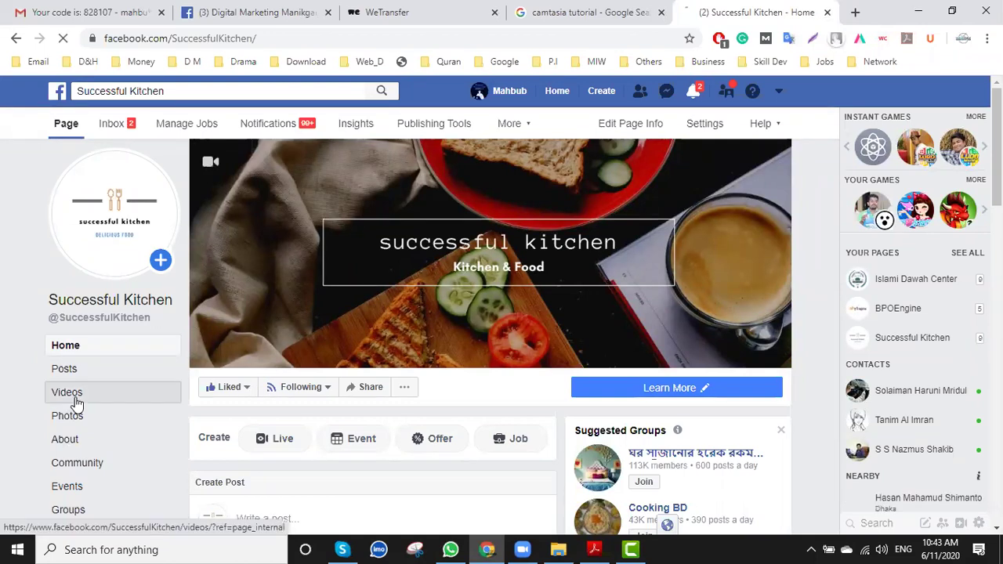
click(76, 399)
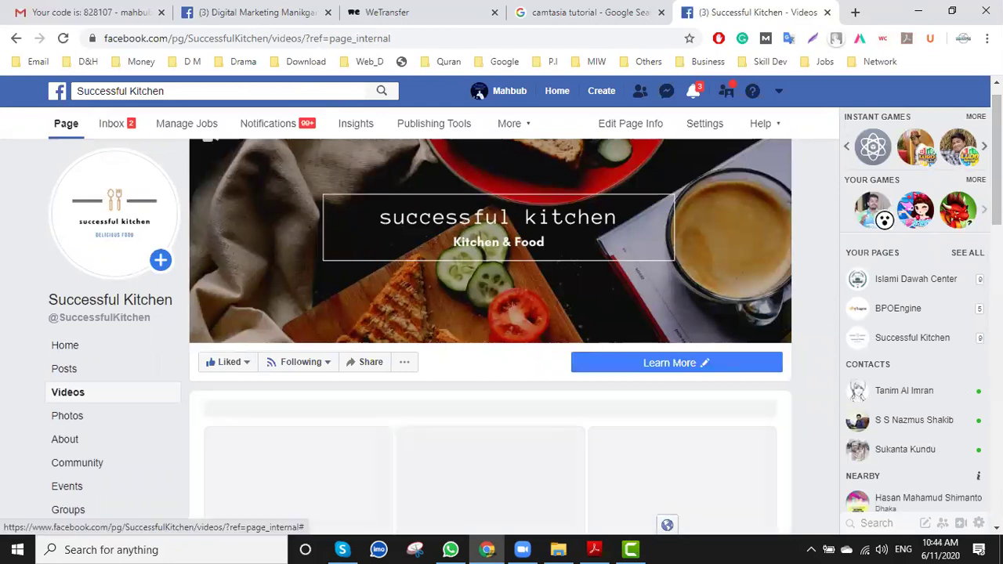
scroll(490, 314, down, 3)
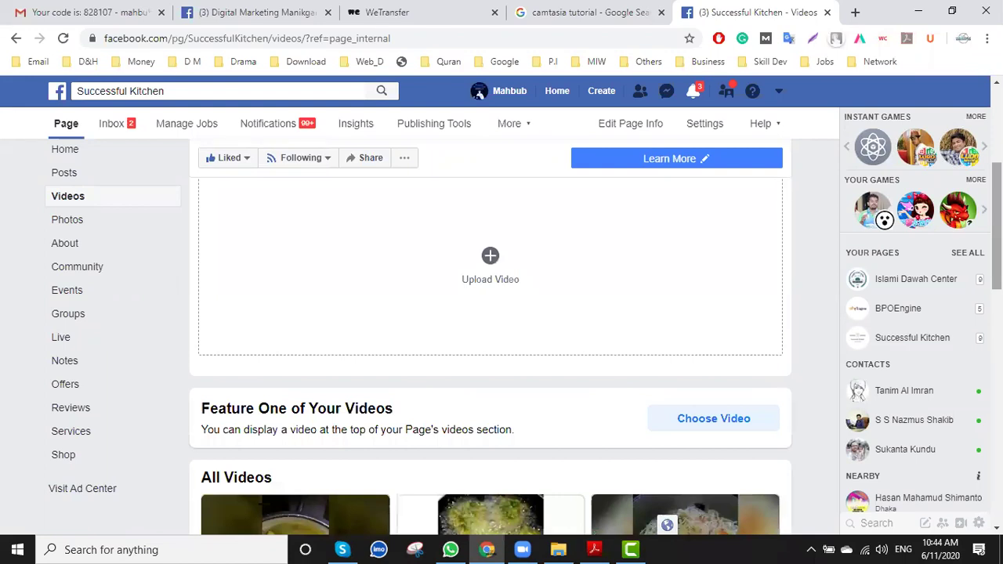
scroll(479, 93, down, 1)
scroll(479, 93, down, 2)
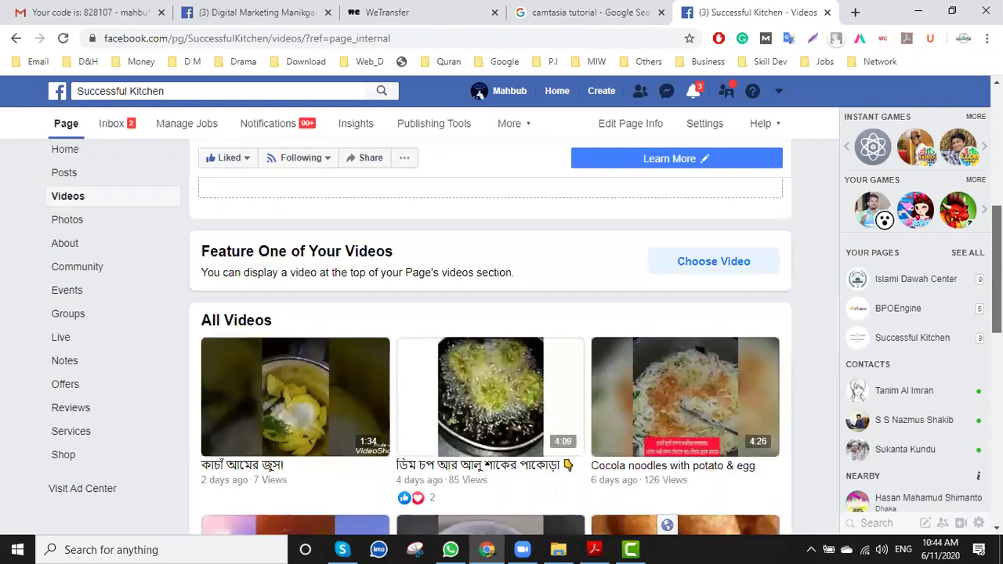
scroll(479, 93, down, 1)
scroll(479, 92, down, 3)
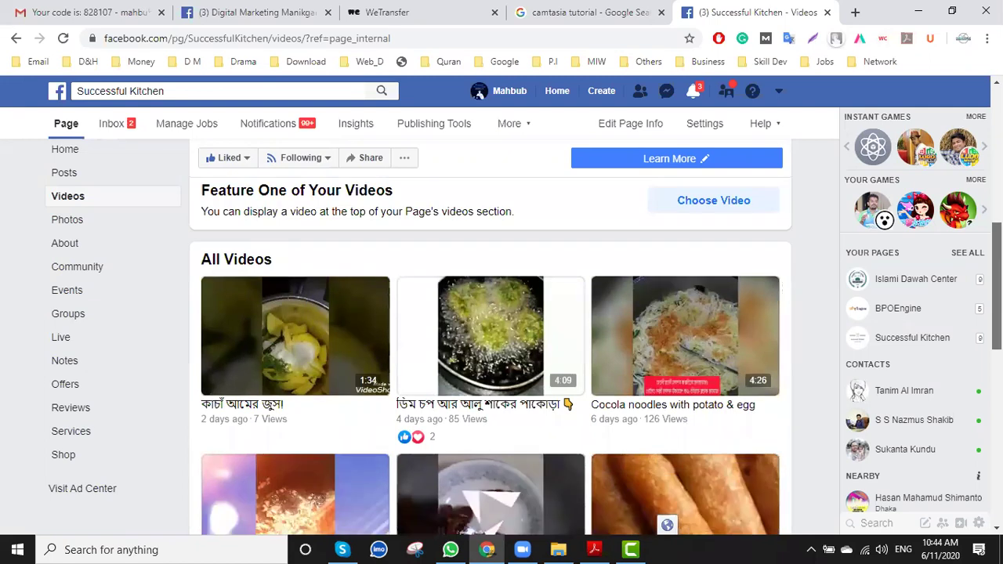
scroll(501, 352, down, 1)
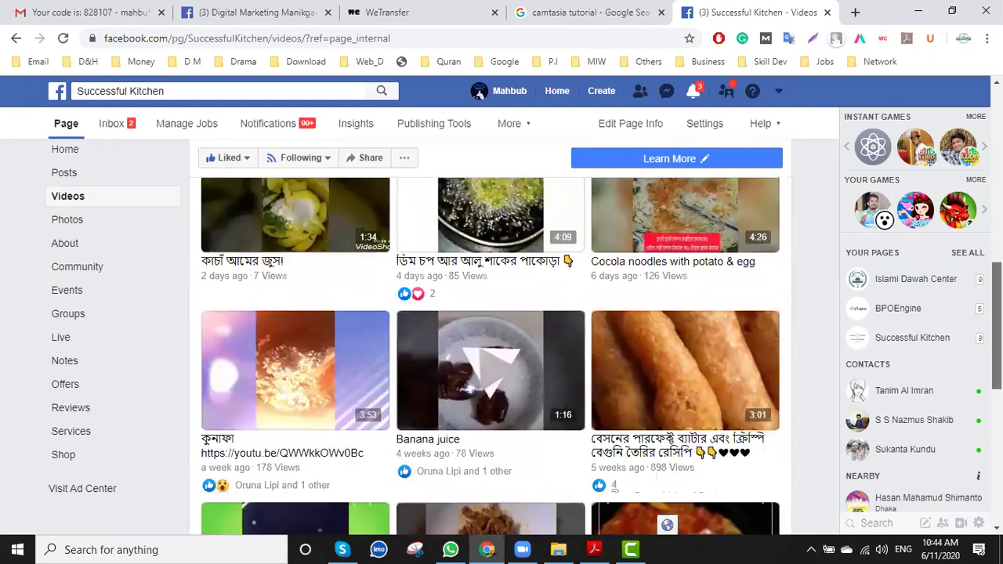
scroll(502, 352, down, 1)
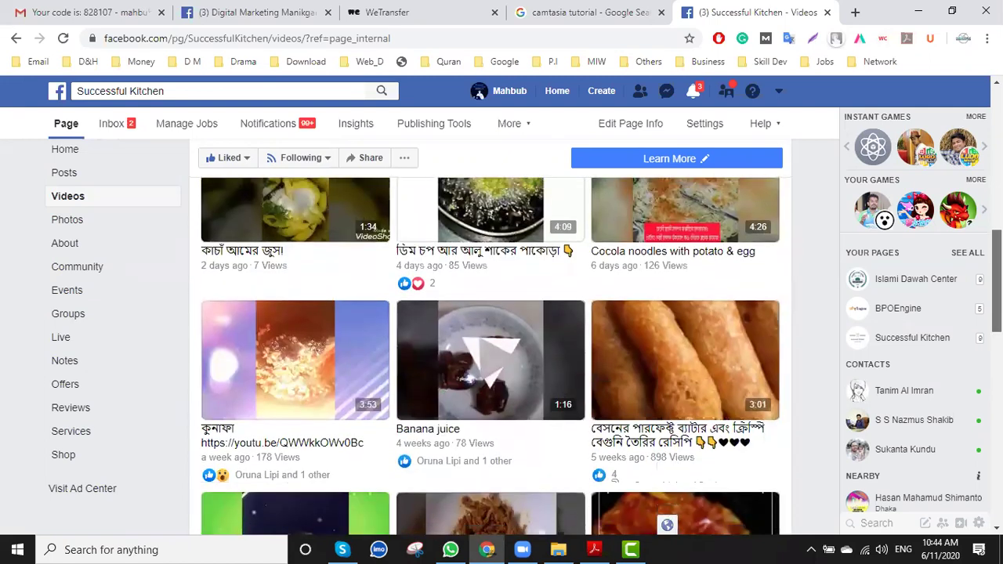
scroll(502, 352, down, 2)
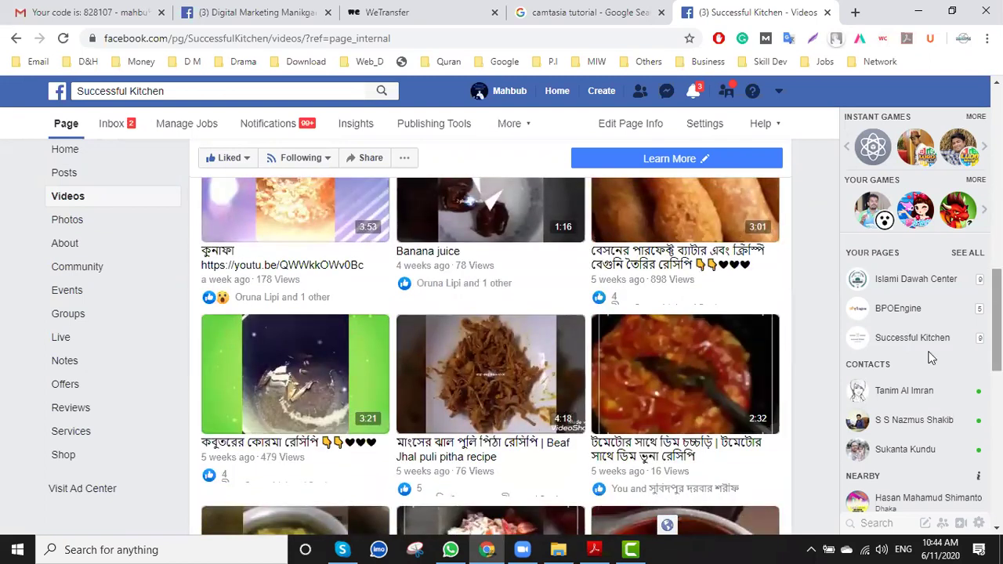
click(644, 225)
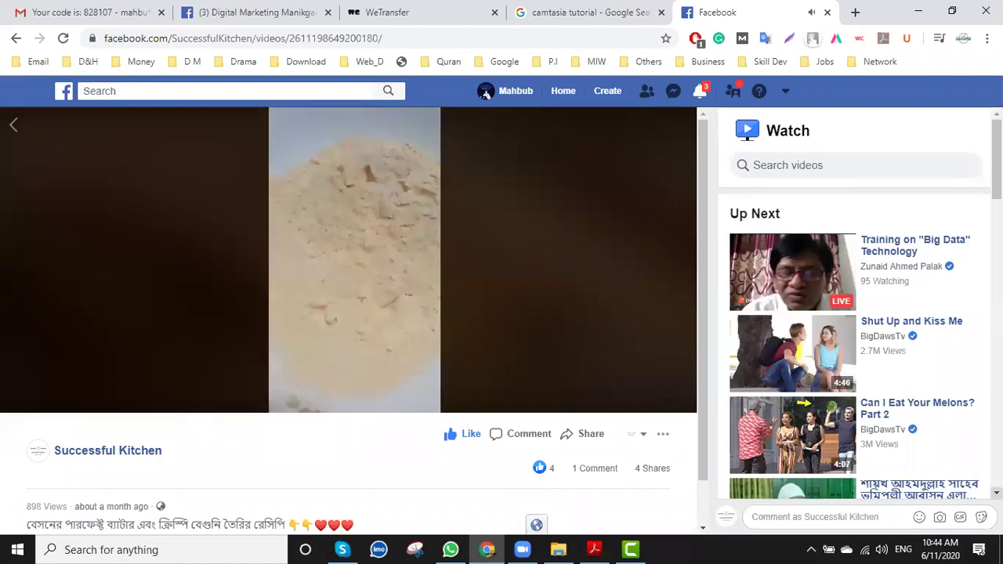
Step: Close the Facebook recipe video tab and return to the Camtasia editor
scroll(485, 93, down, 1)
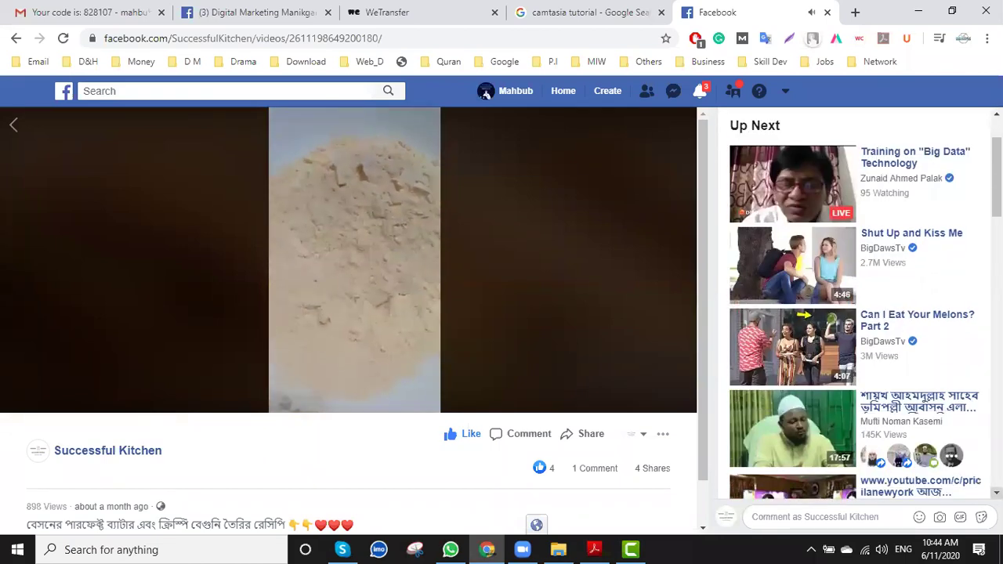
scroll(858, 305, down, 1)
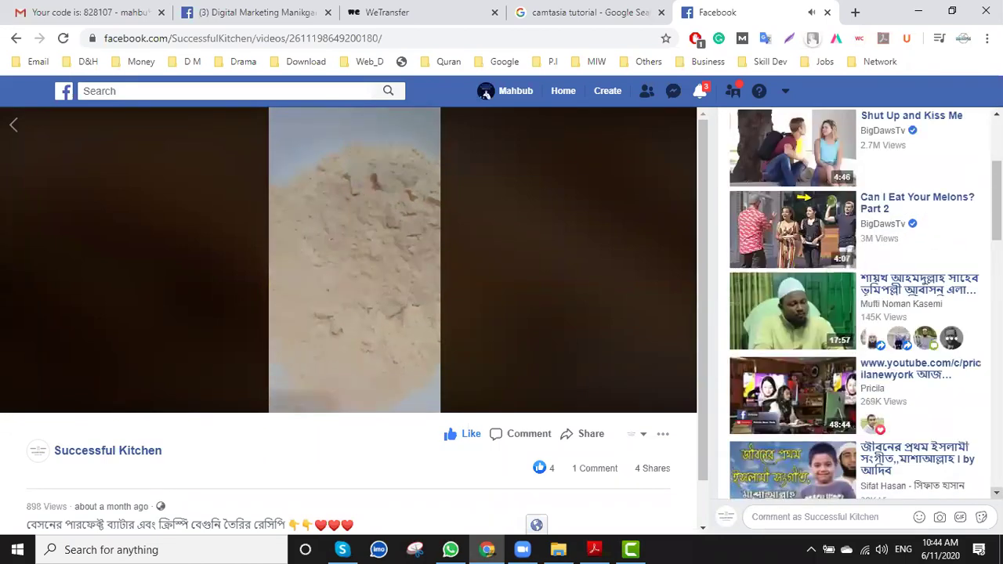
click(830, 13)
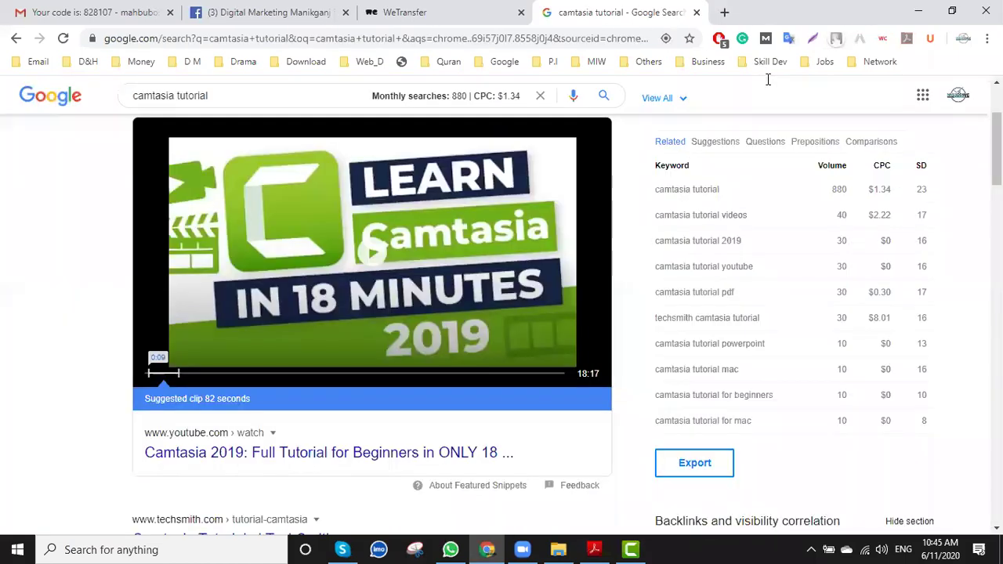
click(632, 549)
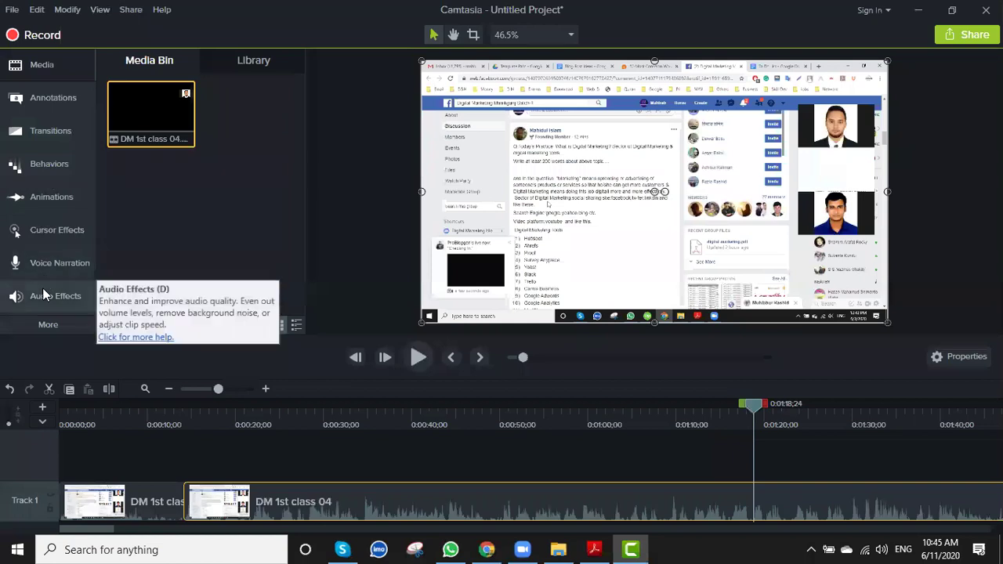
Step: Browse the Transitions, callout Annotations, Animations and Cursor Effects libraries
click(44, 139)
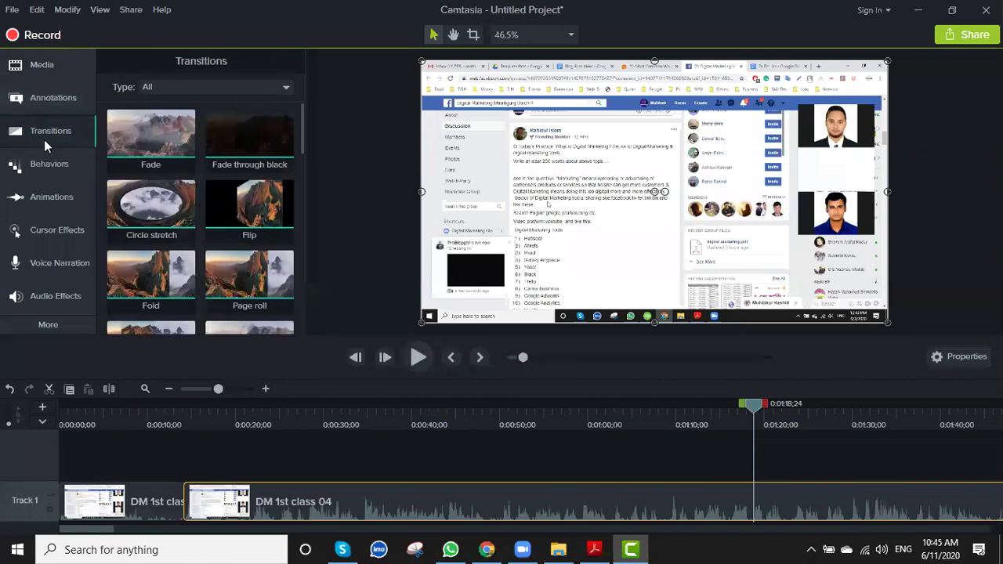
click(64, 98)
click(49, 198)
click(45, 230)
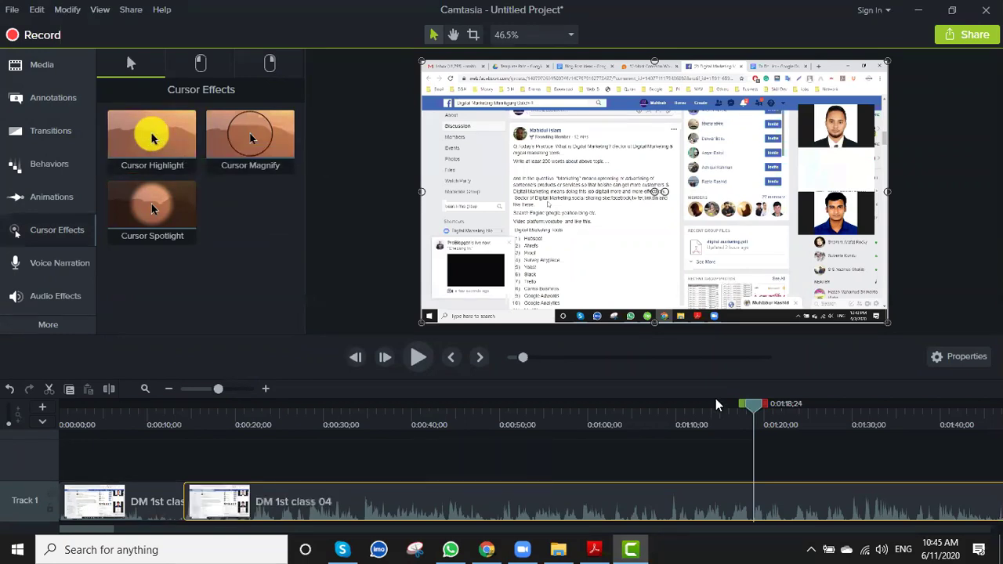
Step: Apply Cursor Highlight to the selected clip via Add to Selected Media
click(419, 368)
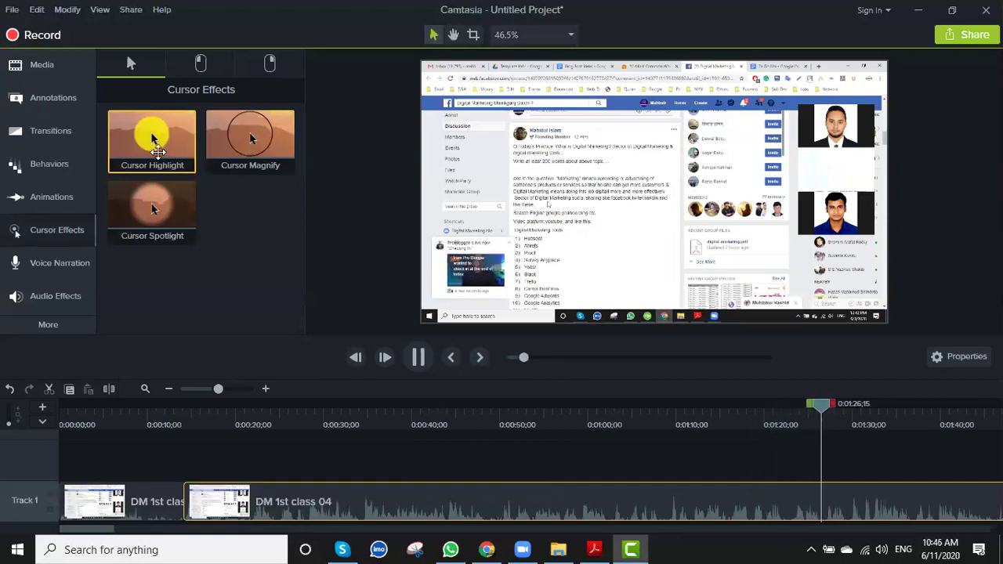
right_click(158, 159)
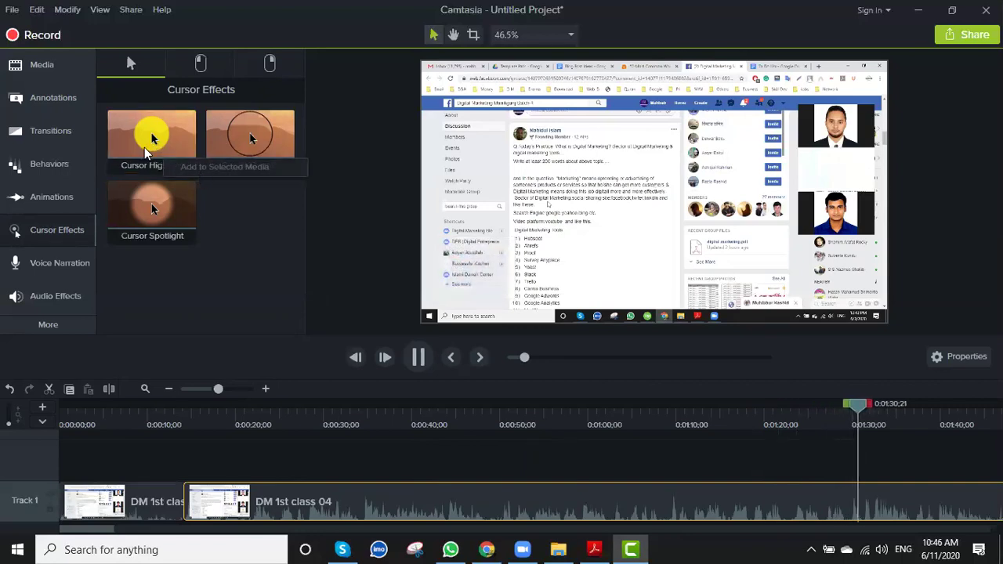
click(145, 149)
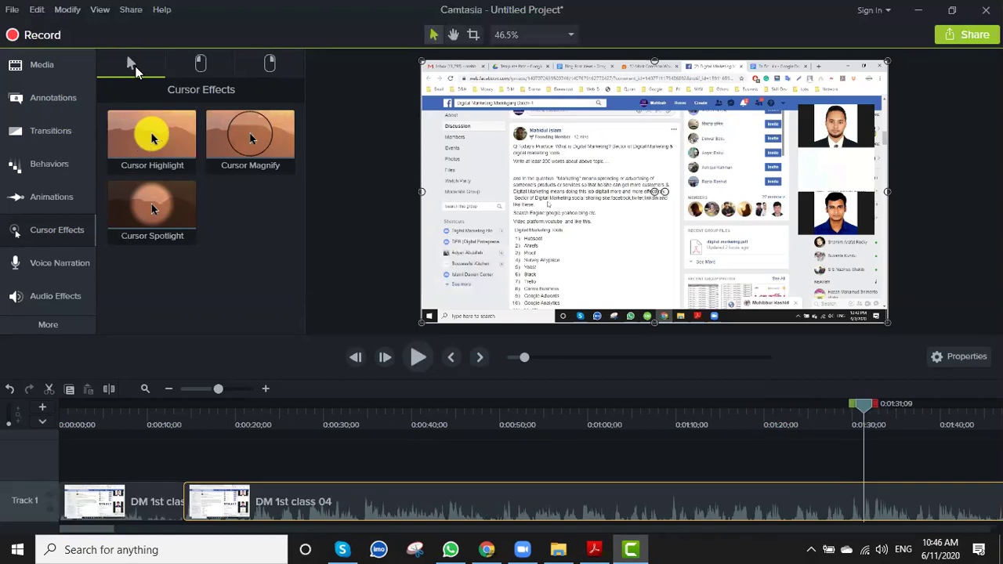
Step: Review the Left Click and Right Click cursor effects, then return to the general list
click(203, 66)
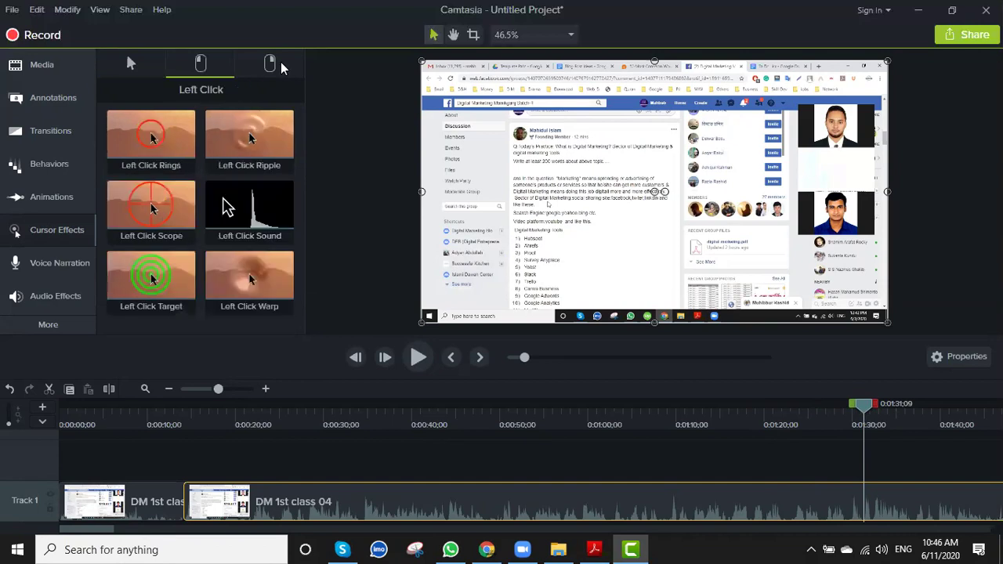
click(271, 66)
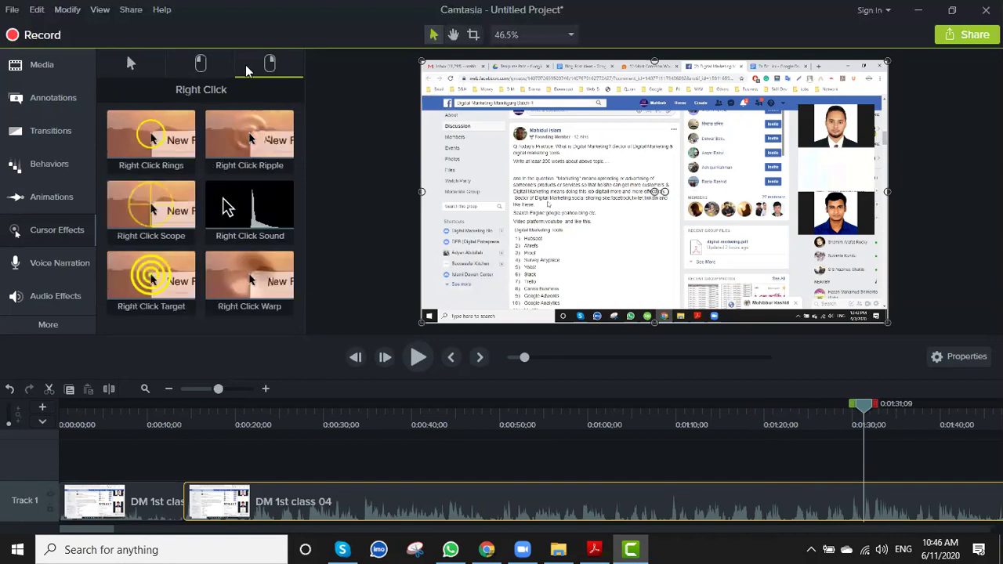
click(131, 65)
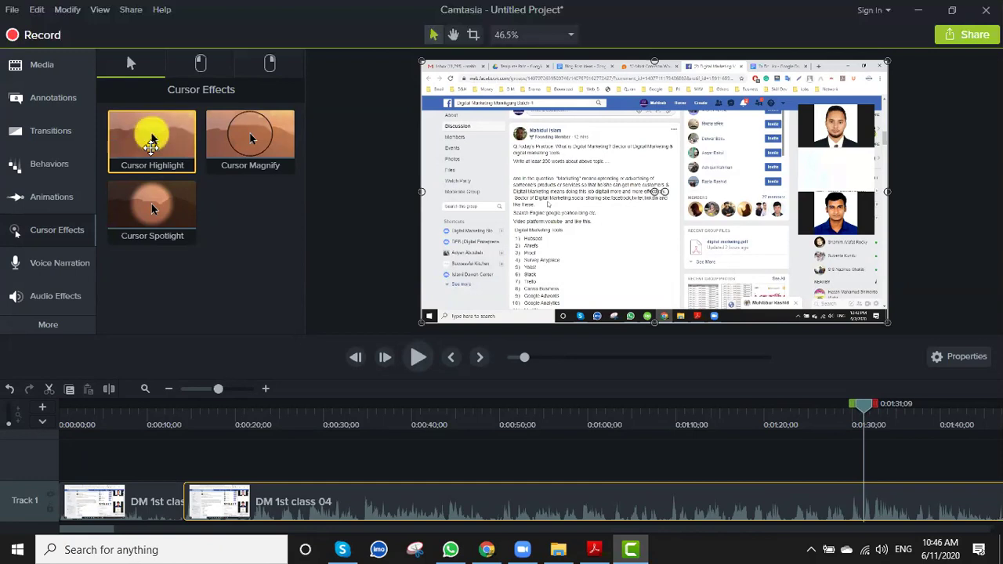
click(43, 267)
Step: Add the Noise Removal audio effect to the selected DM 1st class 04 clip
click(45, 294)
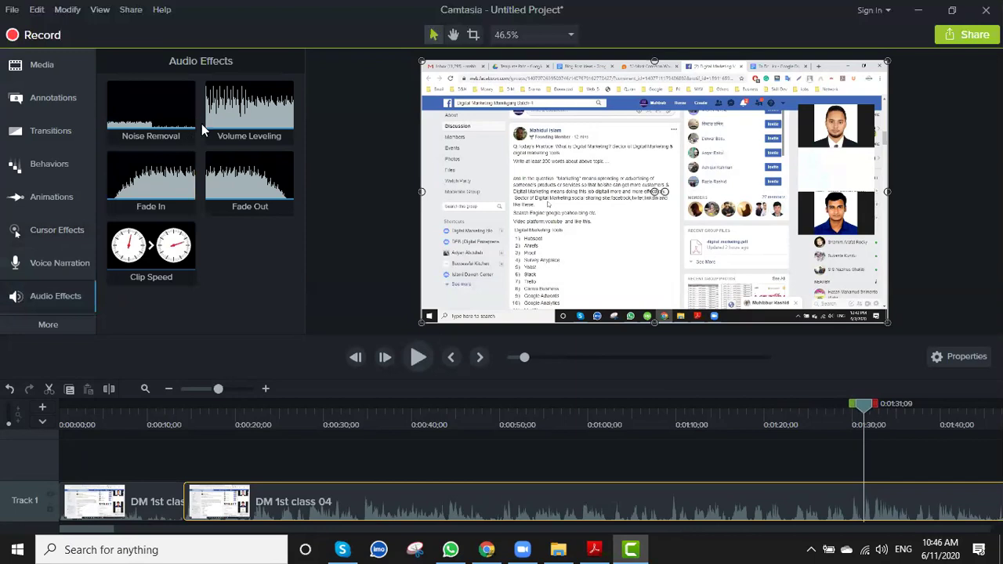
right_click(156, 128)
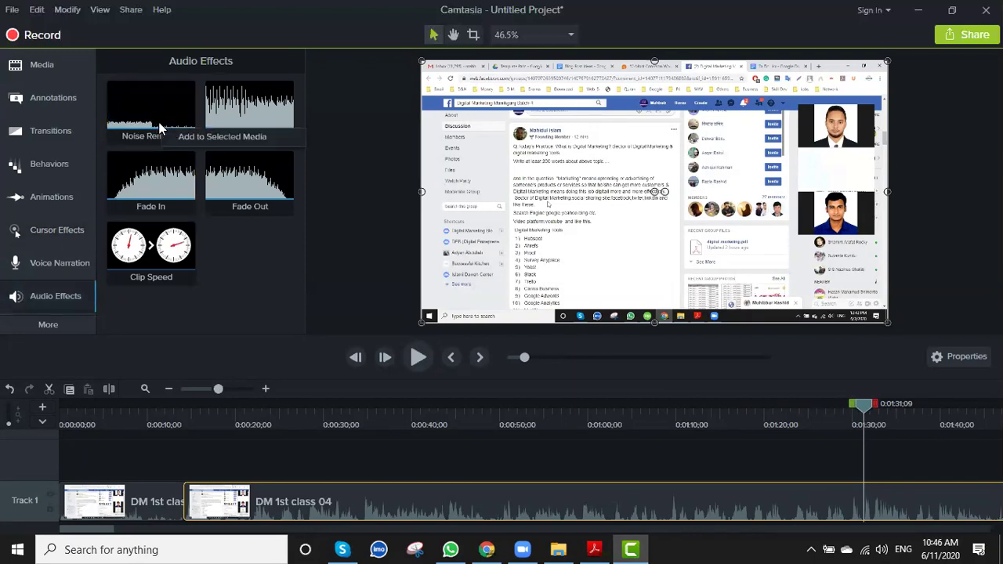
click(194, 135)
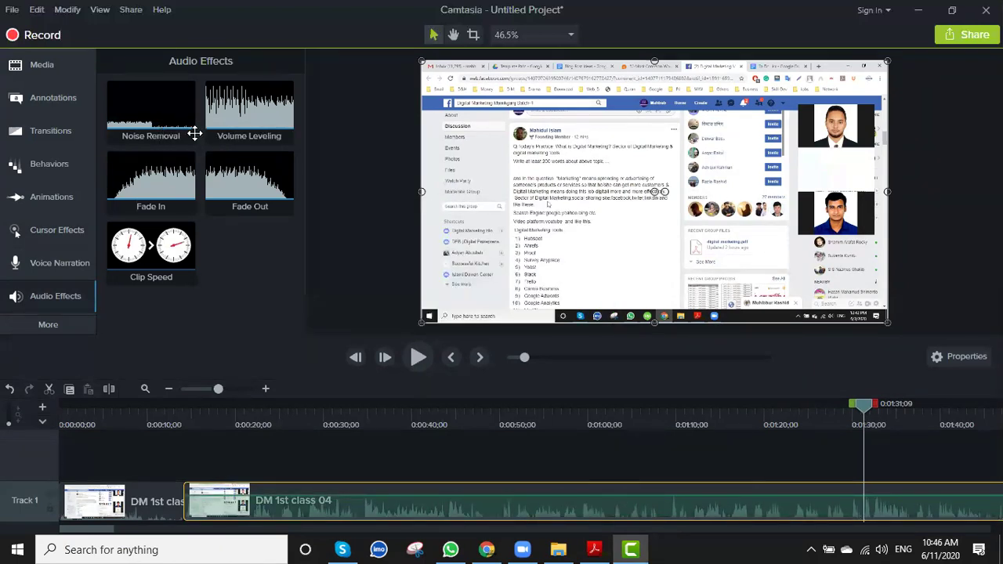
Step: Play the clip to hear the cleaned audio, then rewind the playhead to about 2:05
click(417, 359)
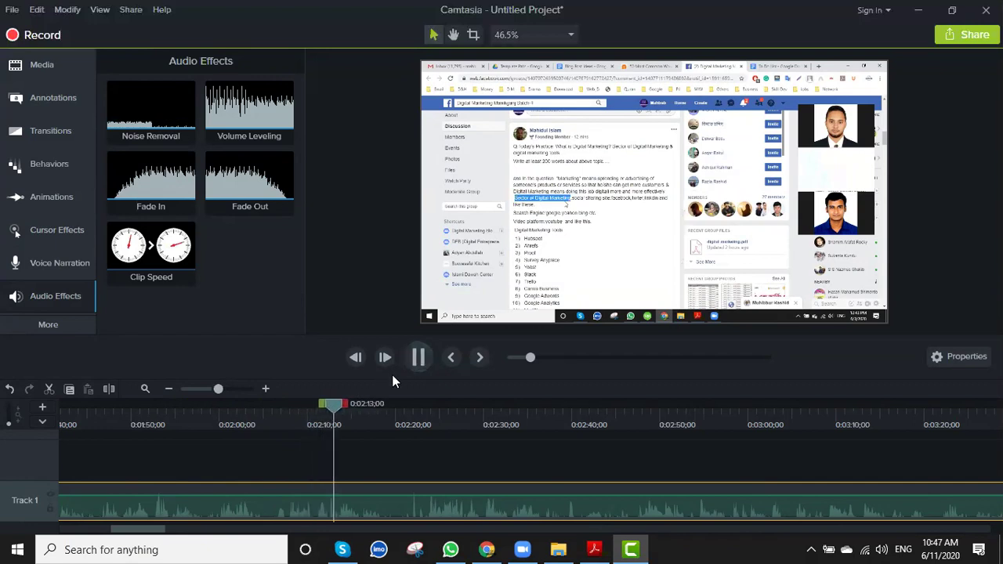
click(415, 364)
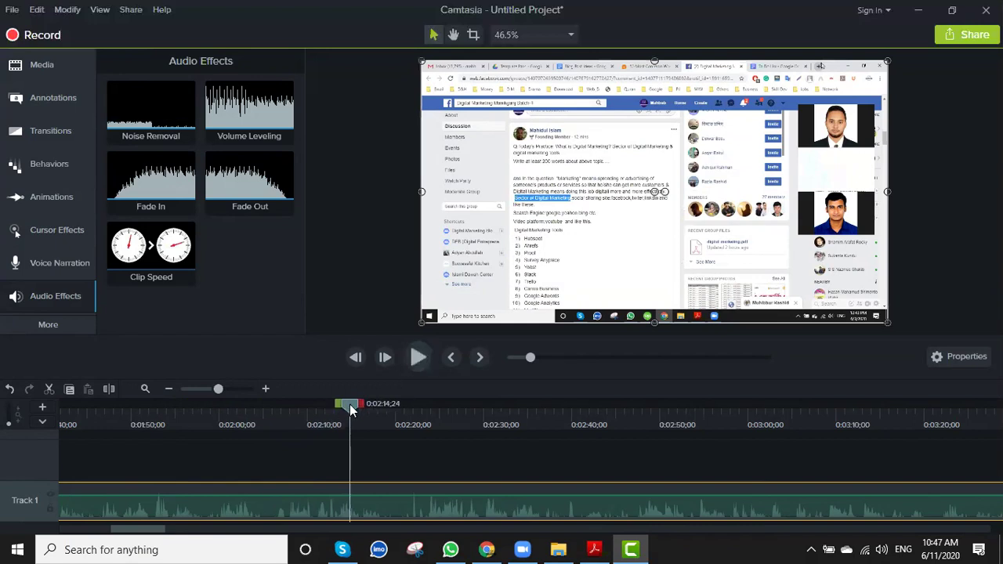
drag(351, 409, 267, 426)
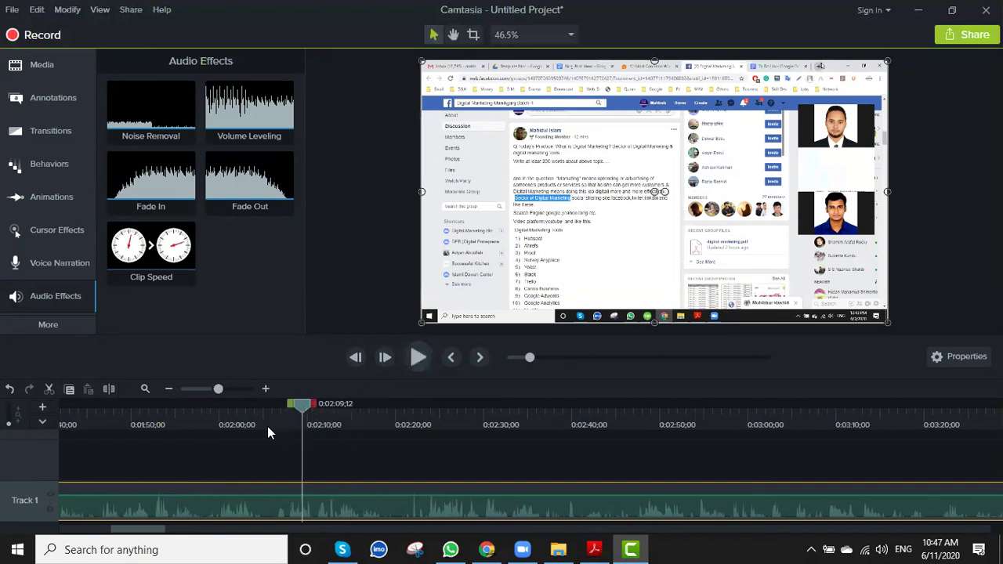
Step: Preview from 2:05 and split the clip at the playhead near 2:07
click(419, 358)
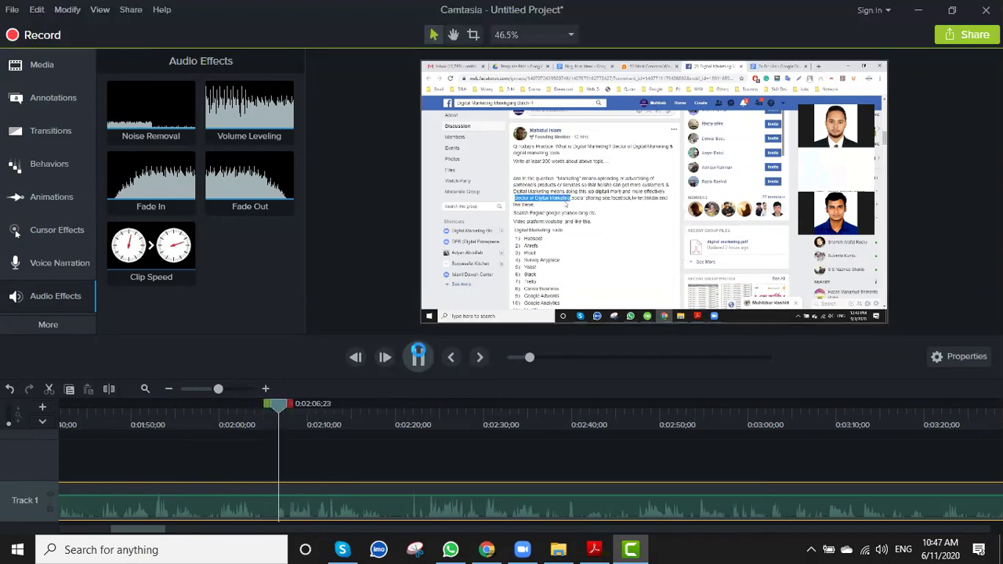
click(306, 403)
drag(300, 403, 279, 410)
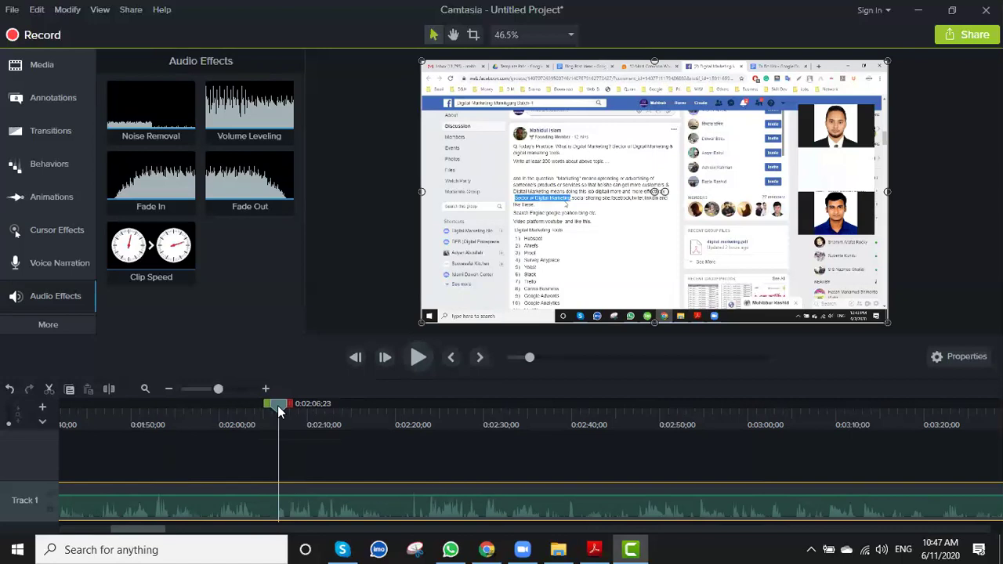
right_click(280, 411)
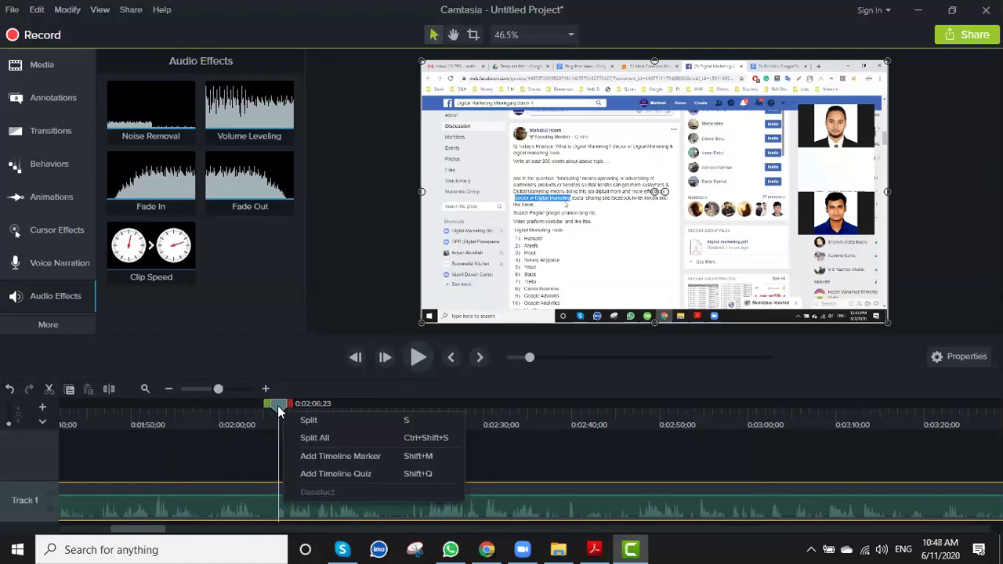
click(321, 430)
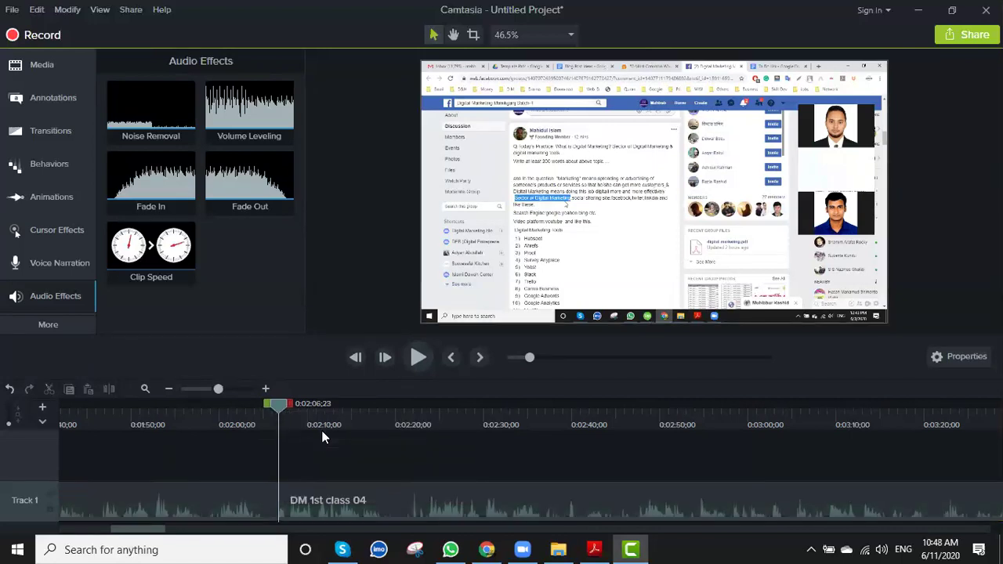
Step: Check the cut, nudge the playhead to about 2:07, and split again
click(418, 359)
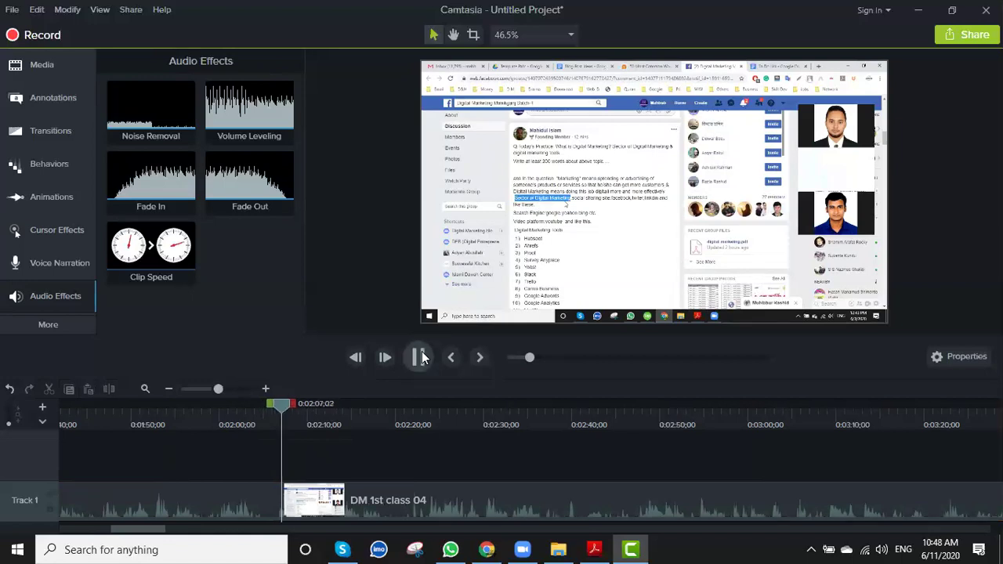
click(418, 358)
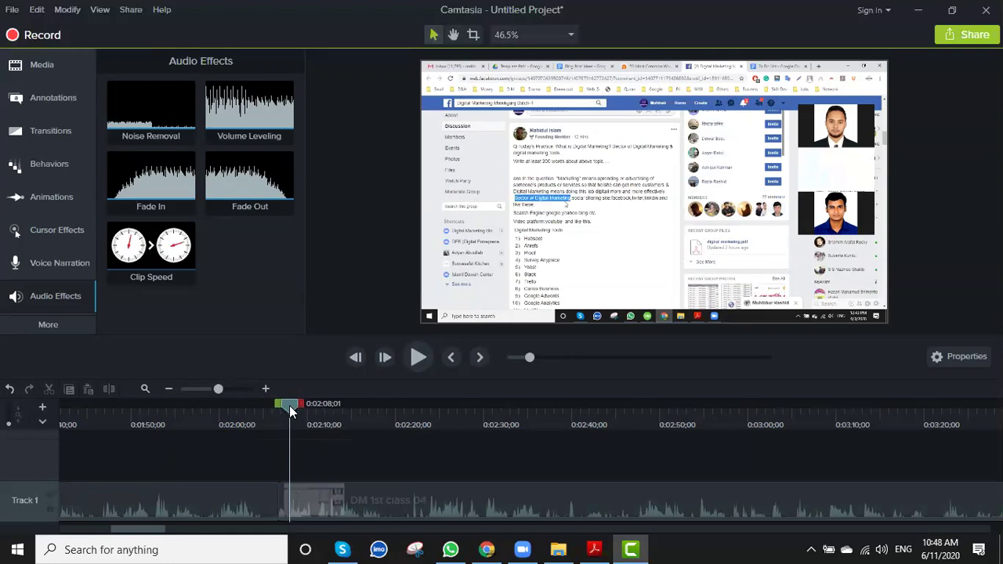
drag(289, 403, 286, 404)
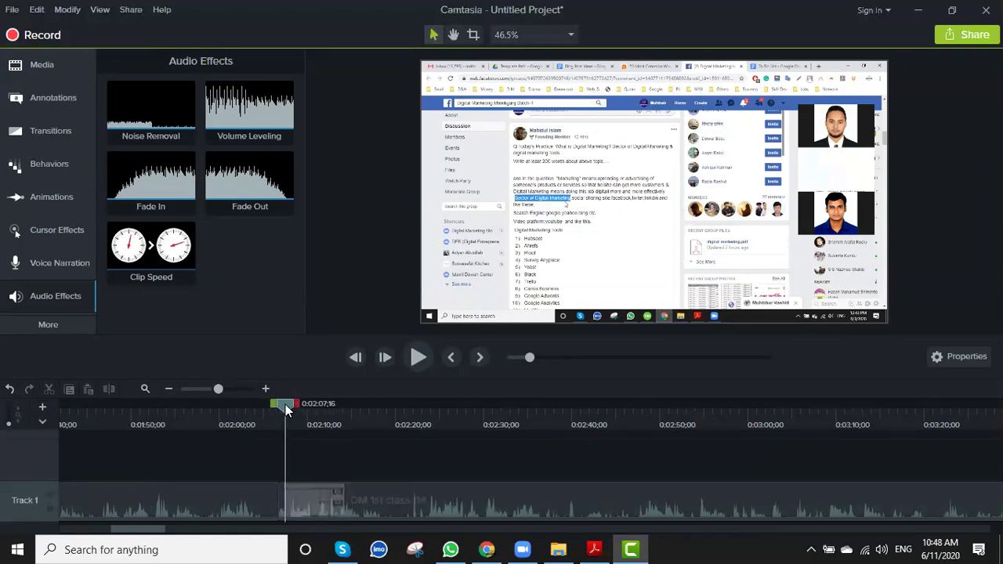
right_click(286, 404)
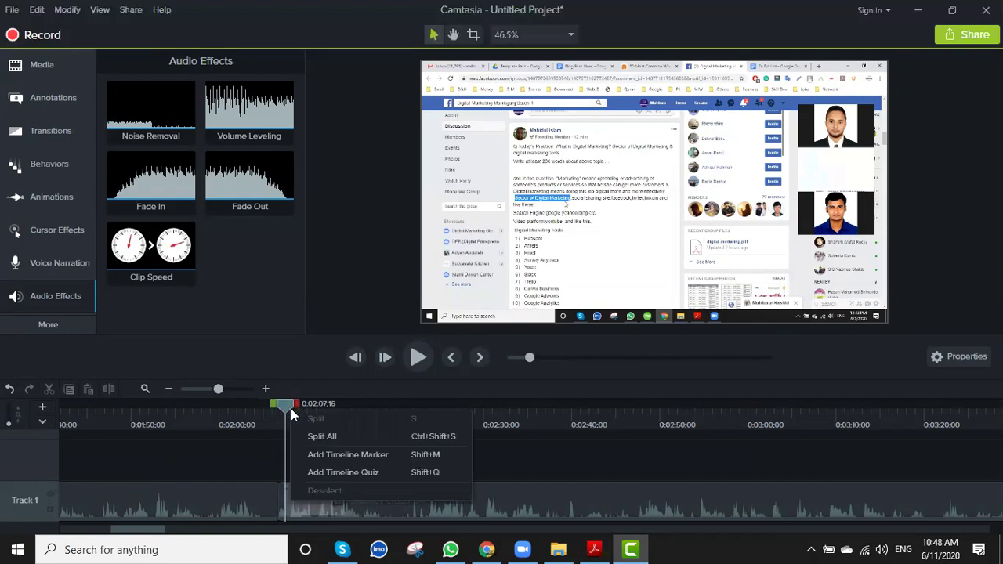
click(327, 437)
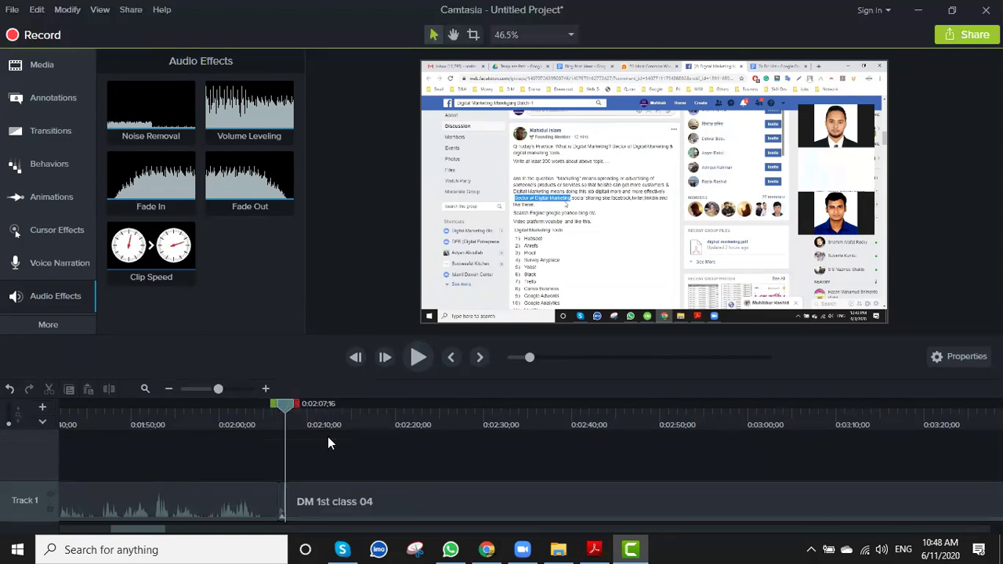
Step: Select the DM 1st class 04 piece and move the playhead back to about 2:05
click(282, 502)
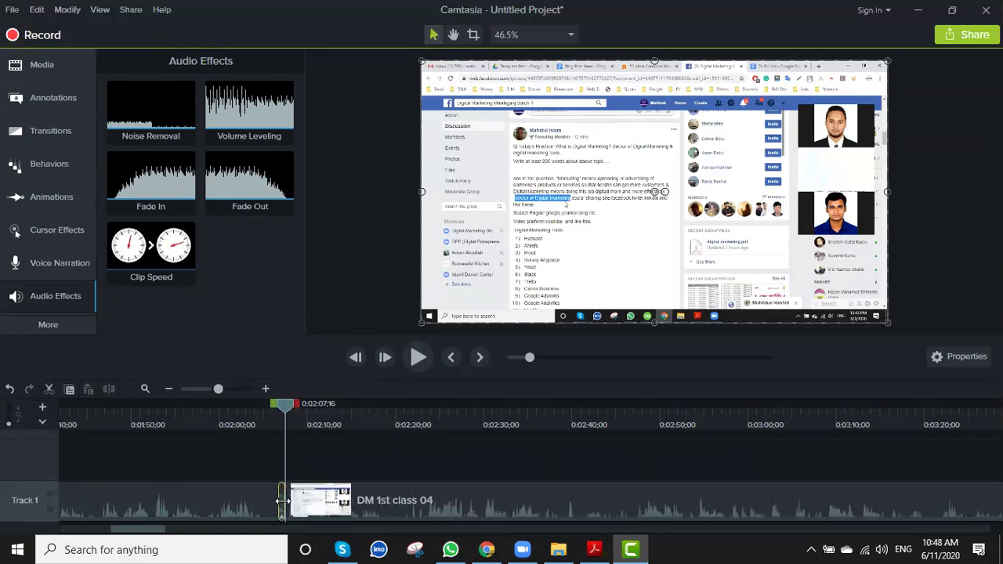
click(287, 508)
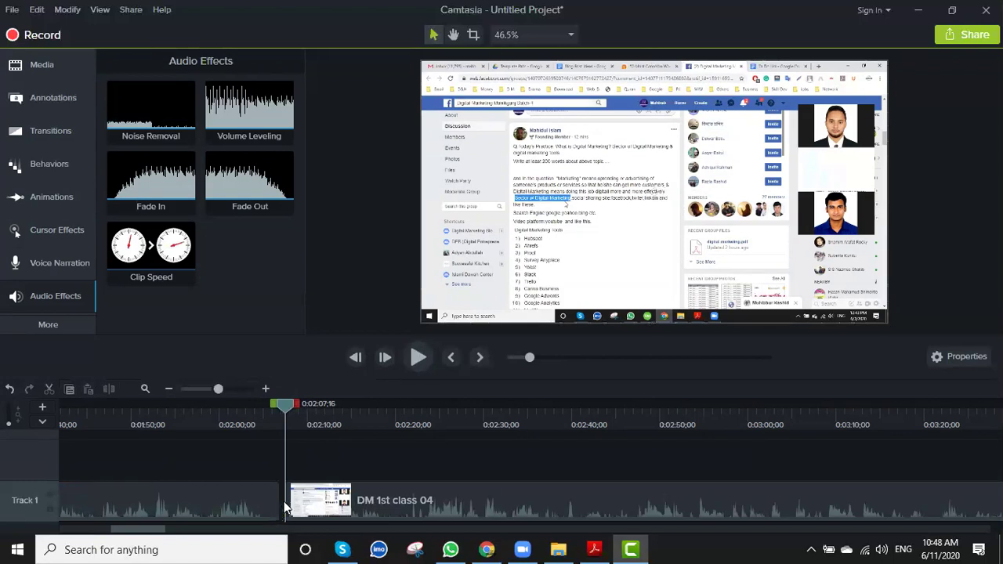
click(291, 506)
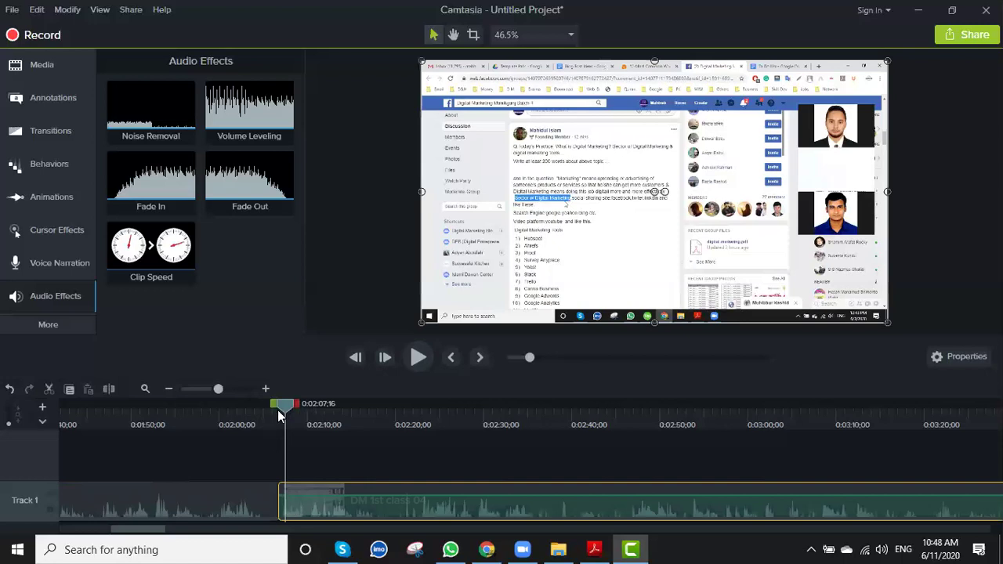
drag(279, 411, 269, 414)
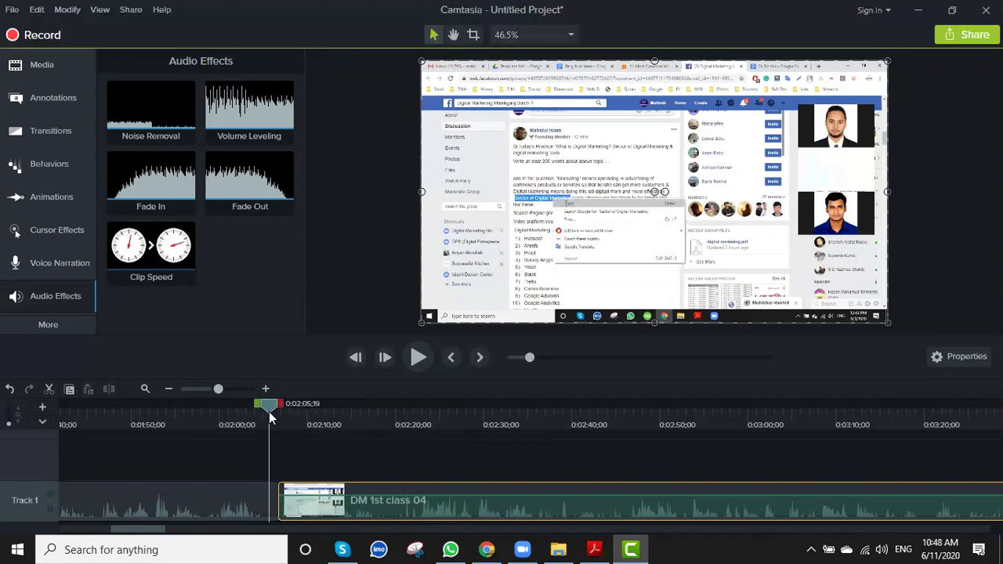
Step: Play across the split, pause at about 2:08, and minimize Camtasia to show the browser
click(429, 360)
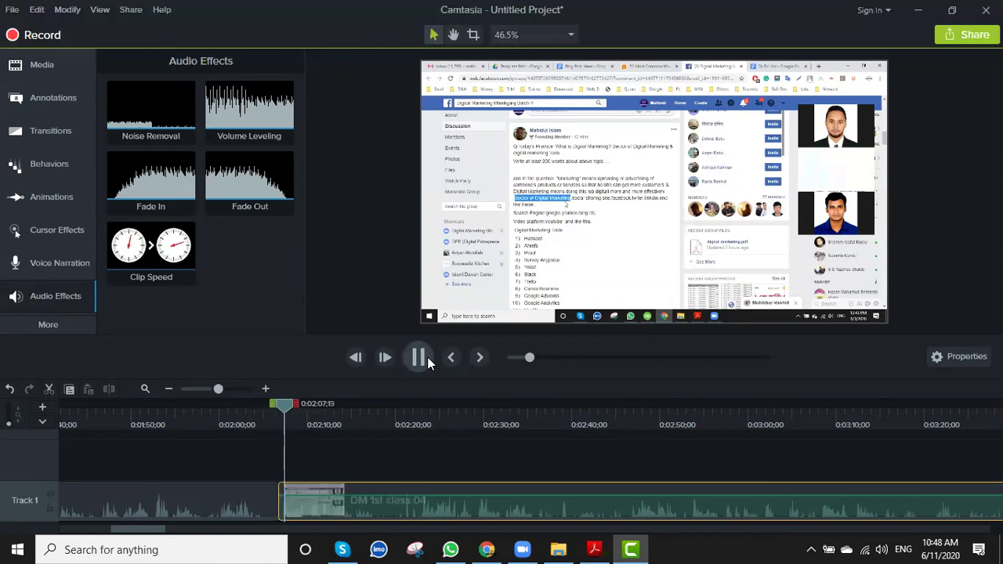
click(420, 358)
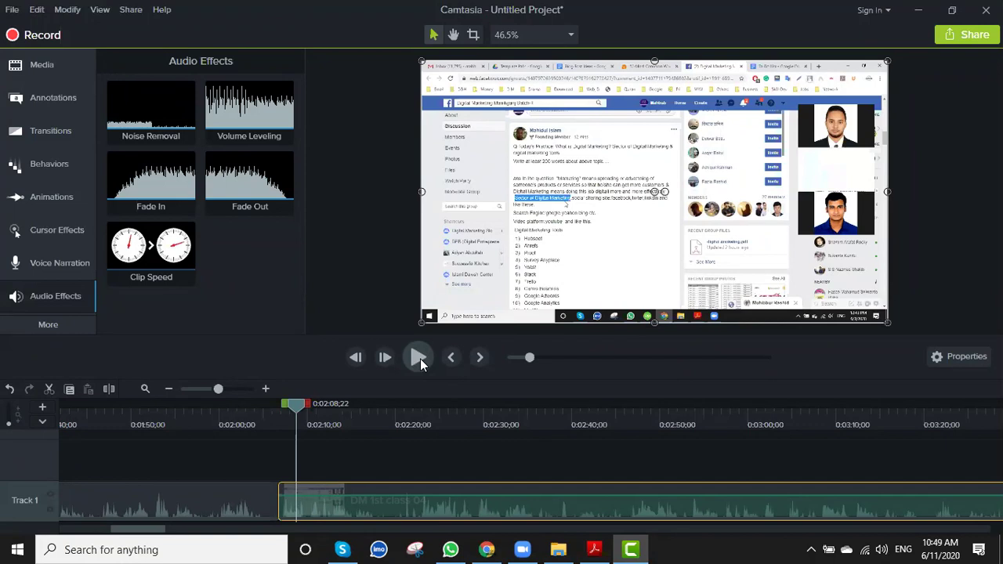
click(918, 16)
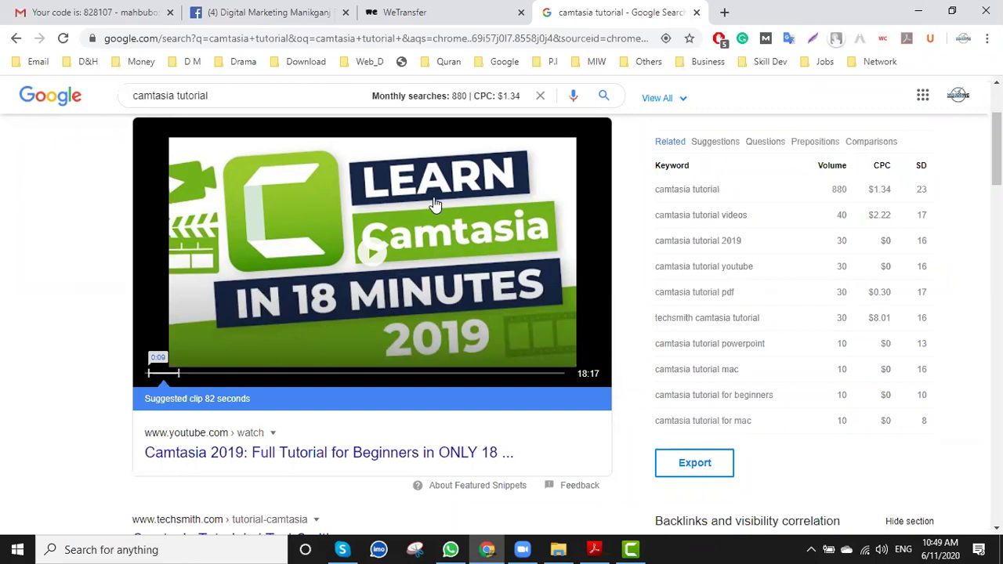
Step: Open the Camtasia 2019 beginners' tutorial video result and pause it at 0:50
click(401, 234)
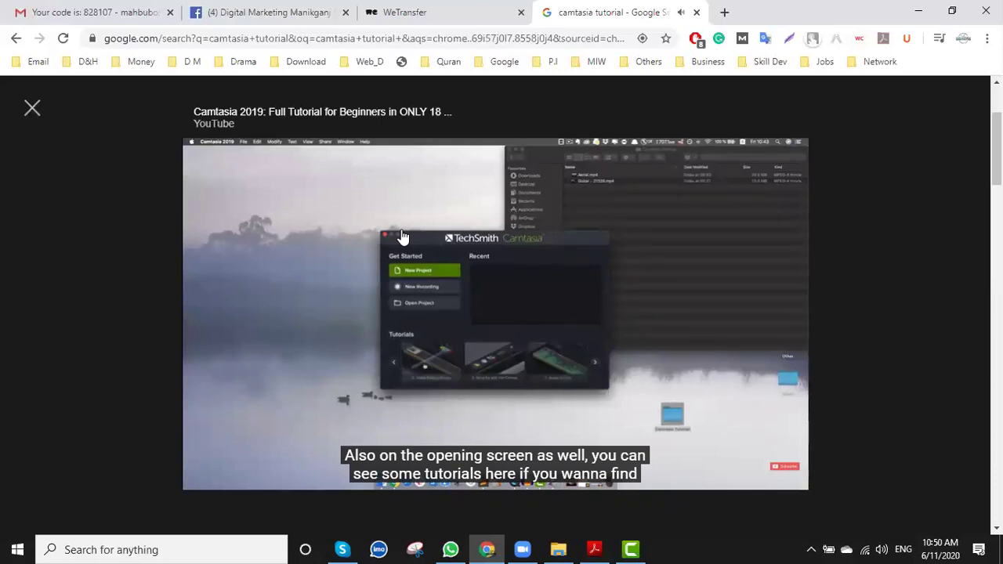
mouse_move(417, 399)
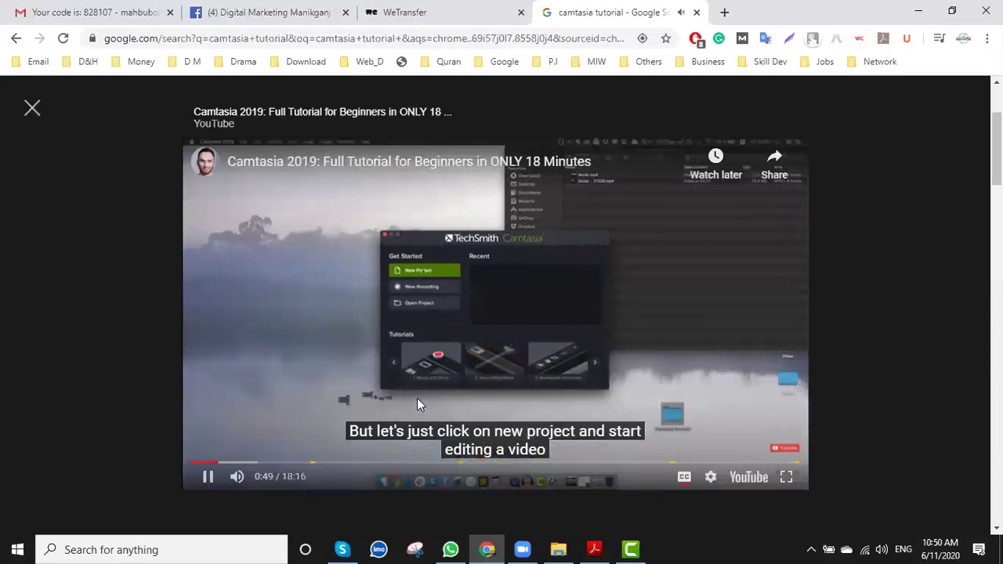
click(202, 477)
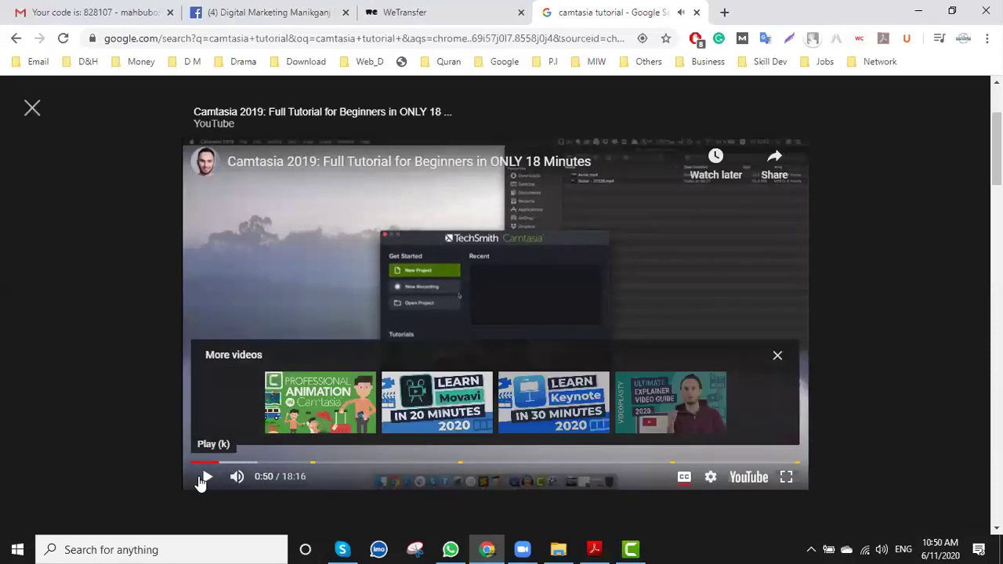
Step: Bring Camtasia back and launch Camtasia Recorder set to full screen with audio on
click(633, 549)
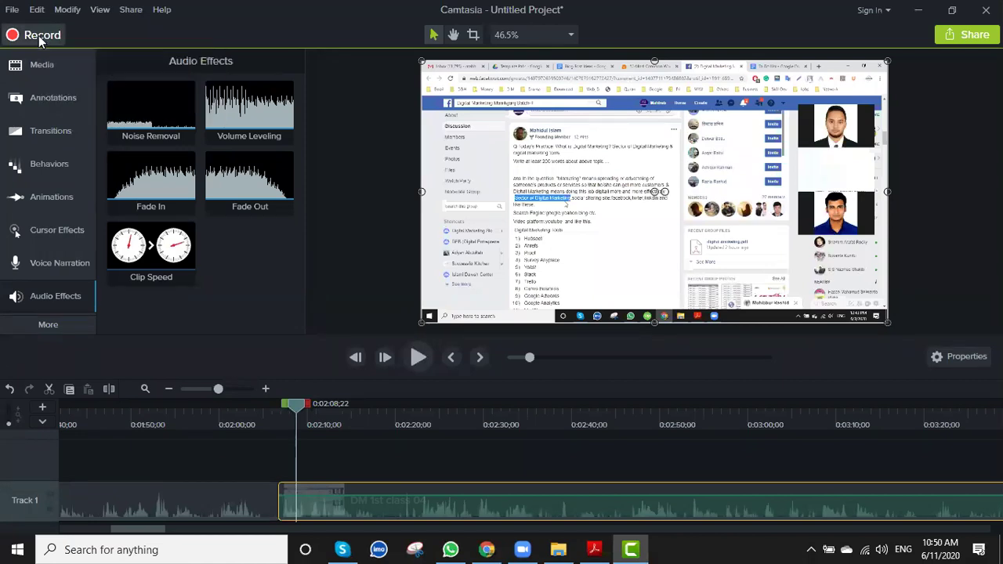
key(alt+Tab)
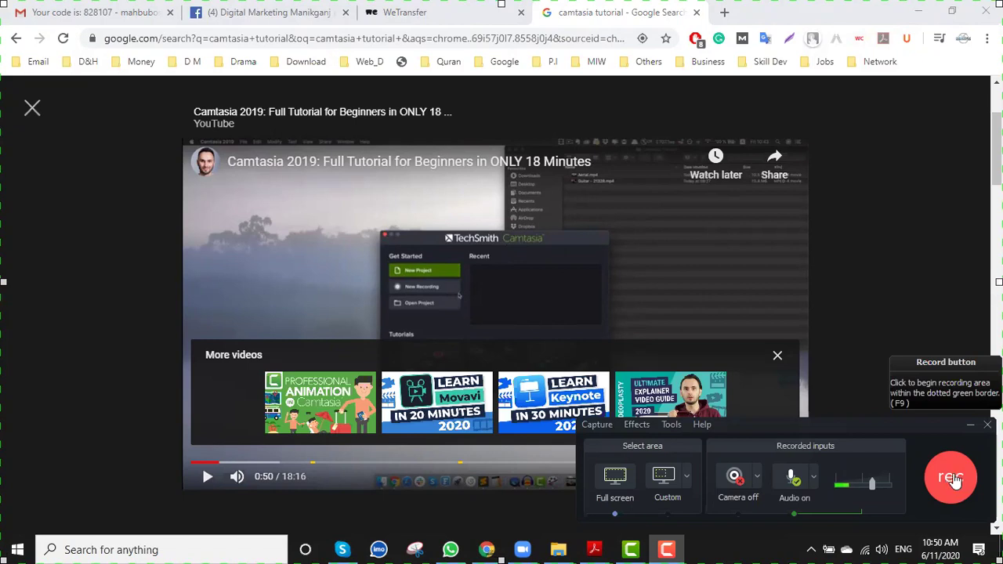
Step: Switch the camera on and start the full-screen recording
click(735, 476)
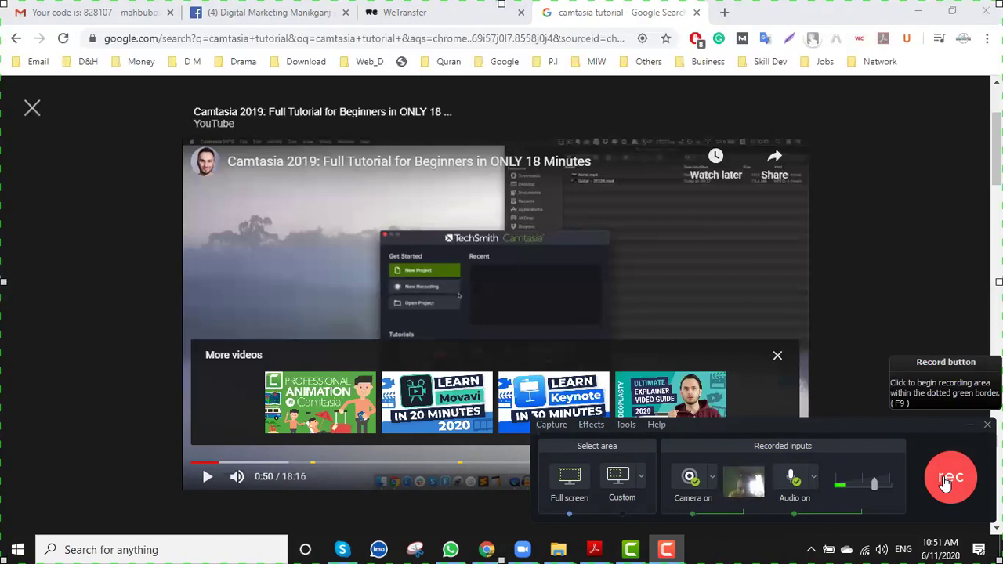
click(948, 480)
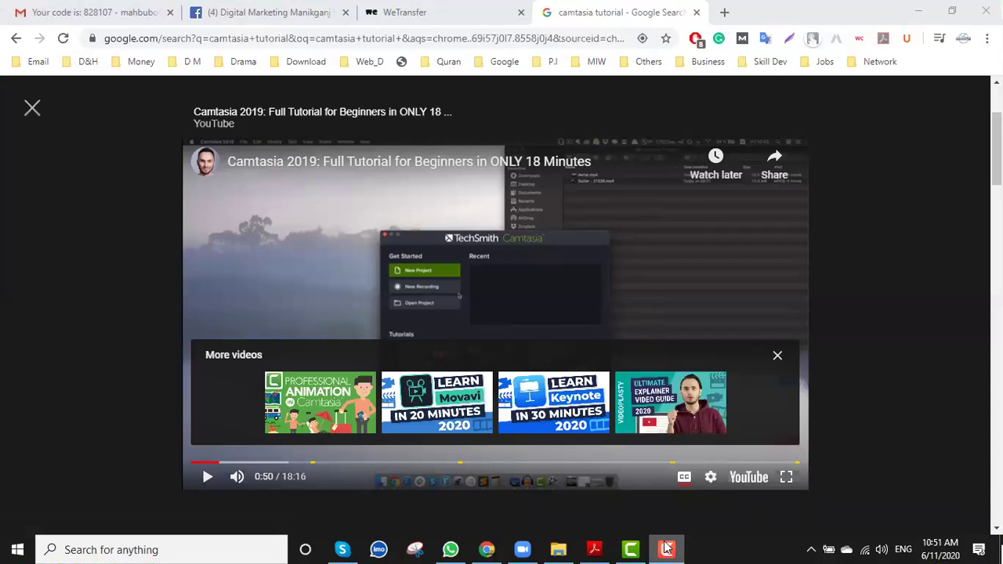
mouse_move(675, 549)
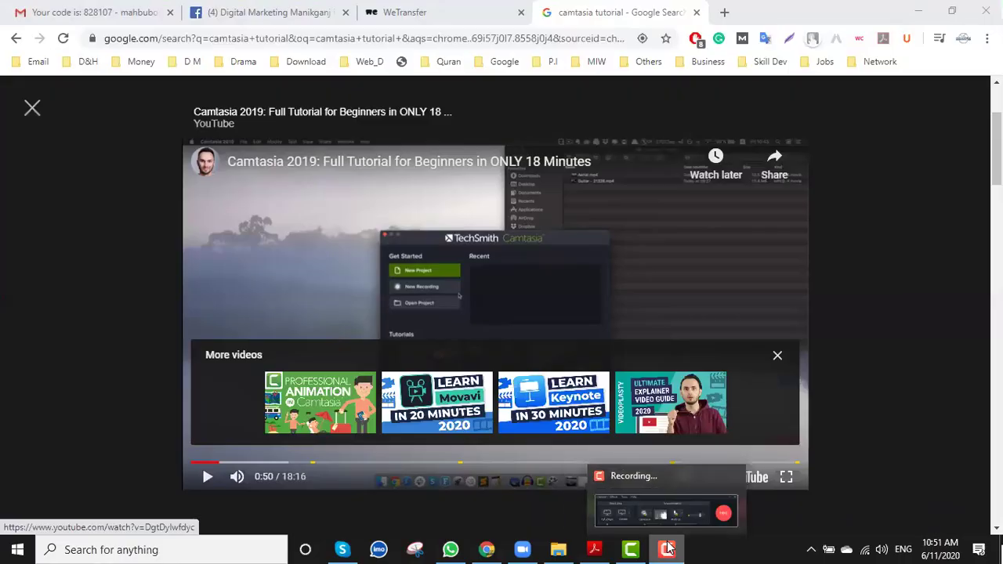
Step: Pause the screen recording and minimise the Camtasia Recorder panel off the tutorial
click(668, 549)
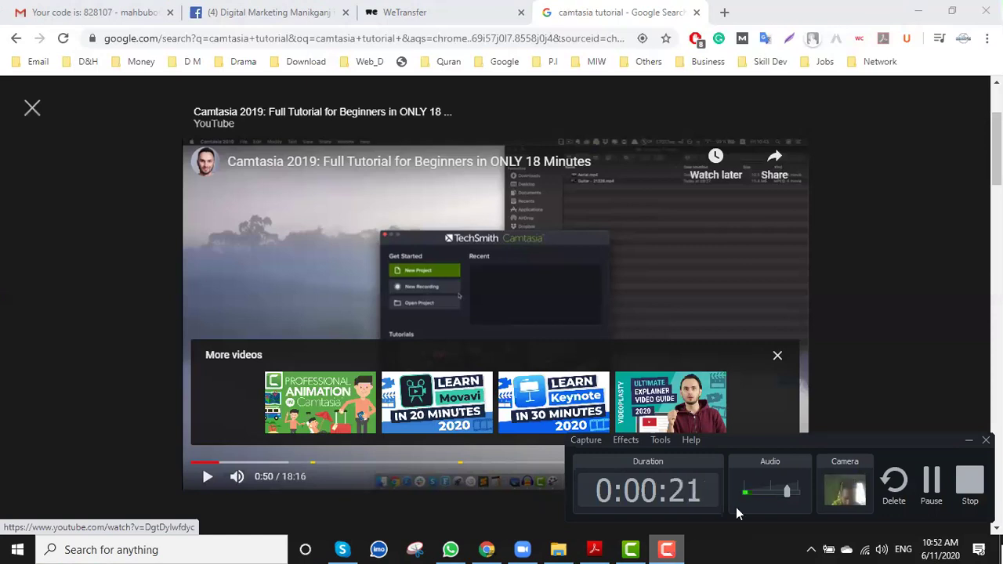
click(934, 489)
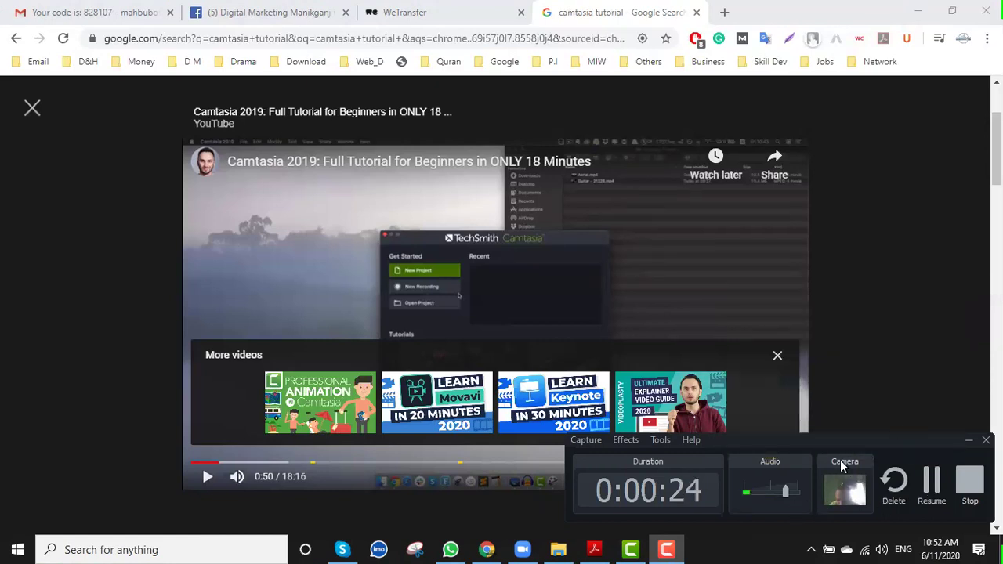
mouse_move(866, 502)
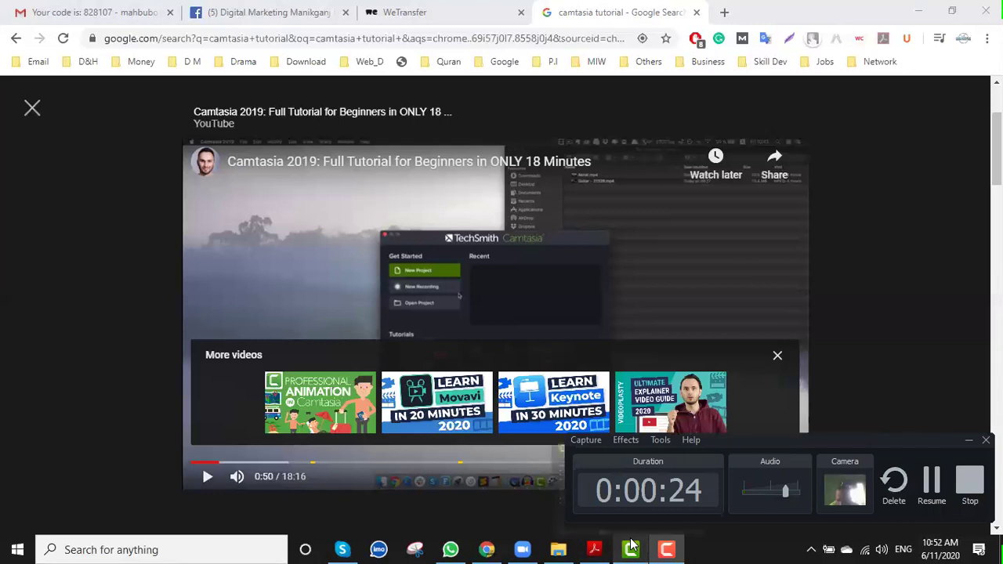
click(488, 549)
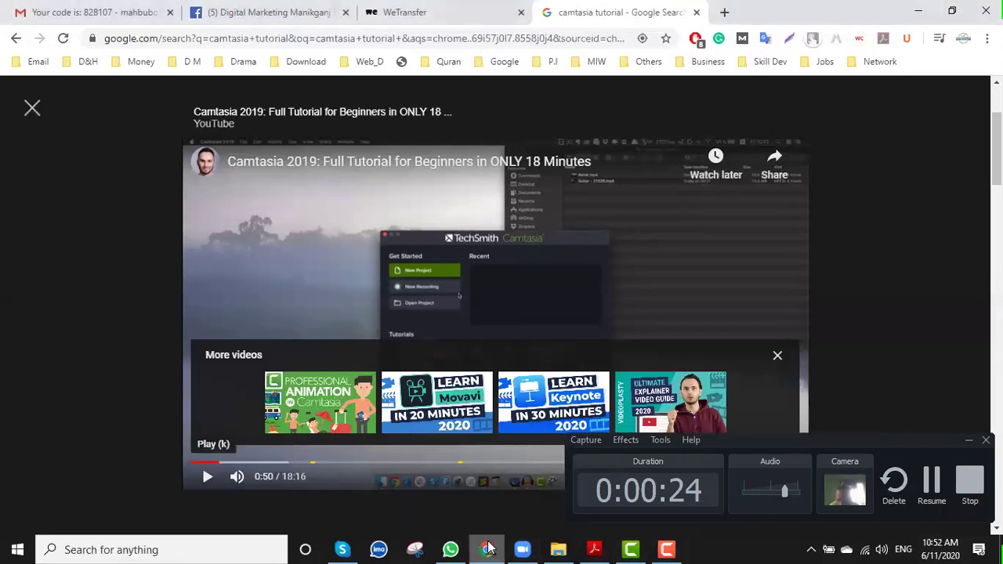
mouse_move(632, 549)
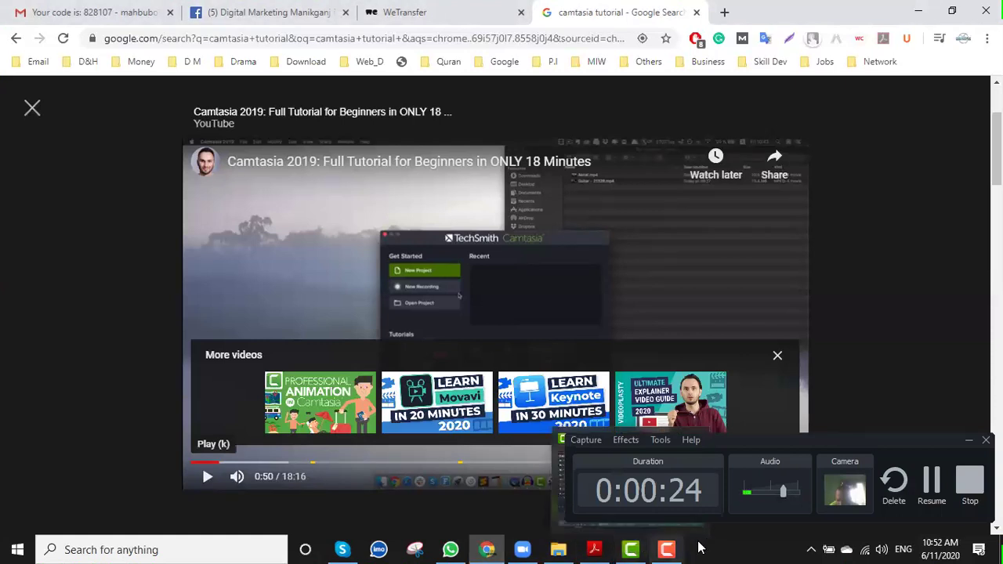
click(665, 549)
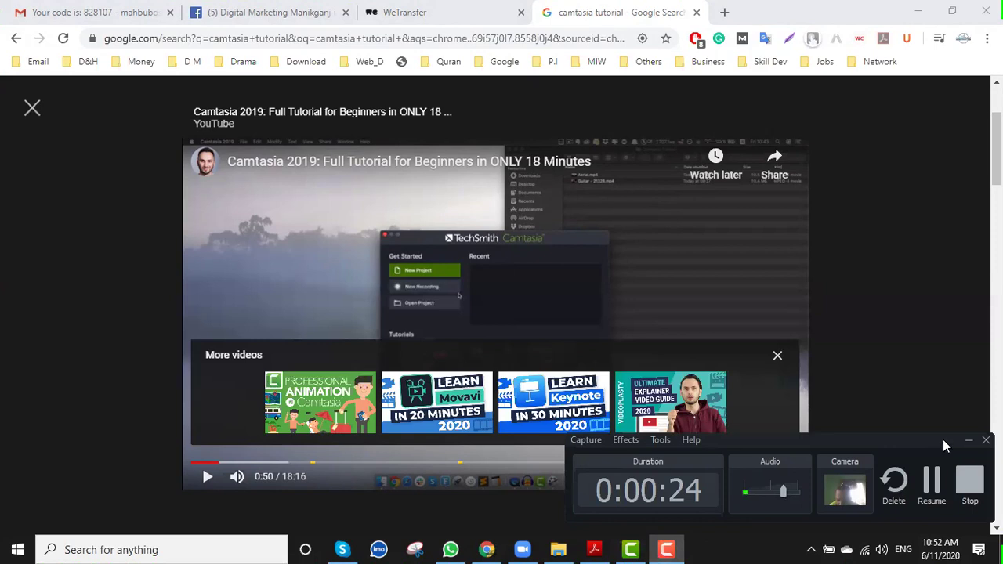
click(970, 443)
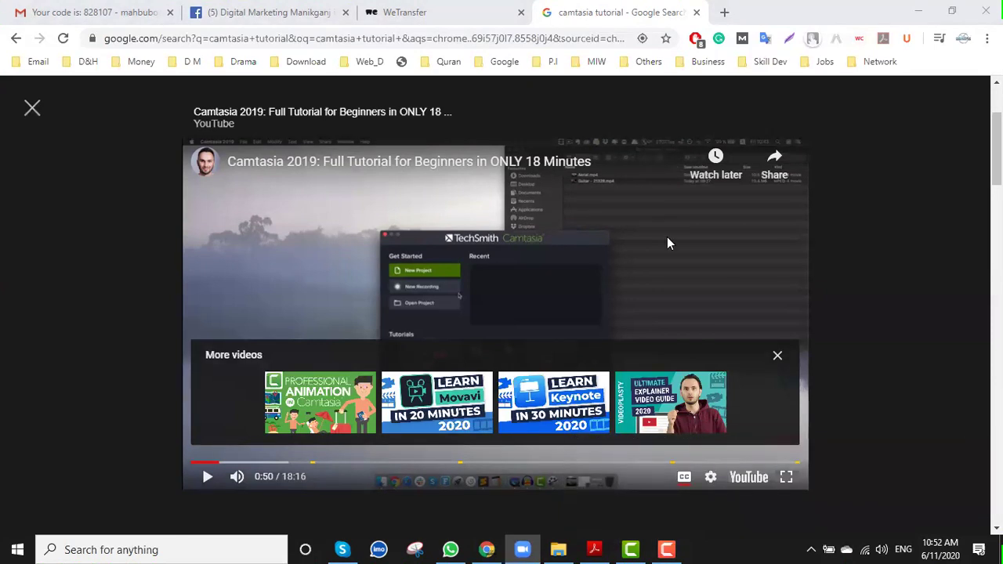
click(491, 7)
Step: Play the Camtasia 2019 tutorial, seek back to 0:34, and pause at 0:37
click(615, 10)
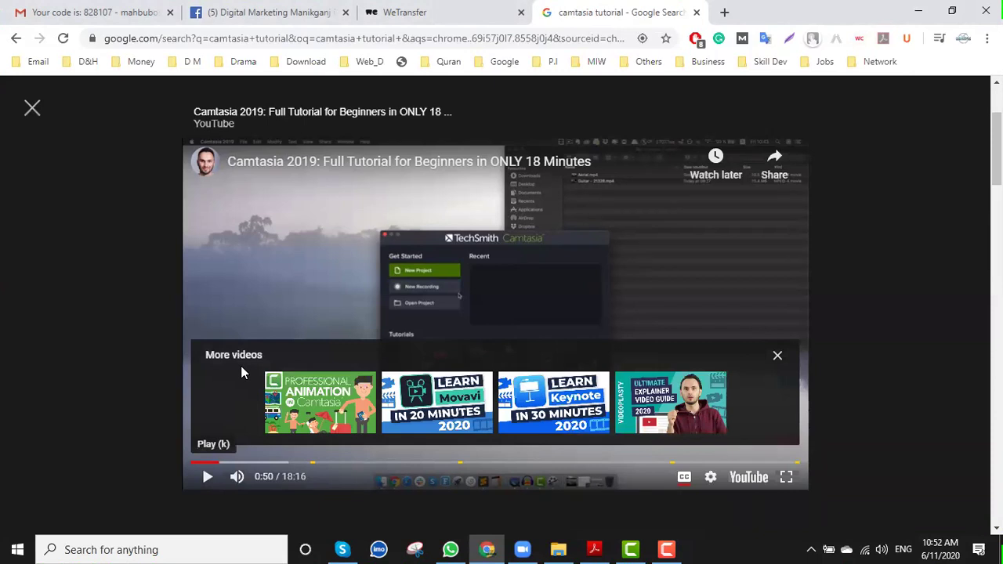
click(207, 477)
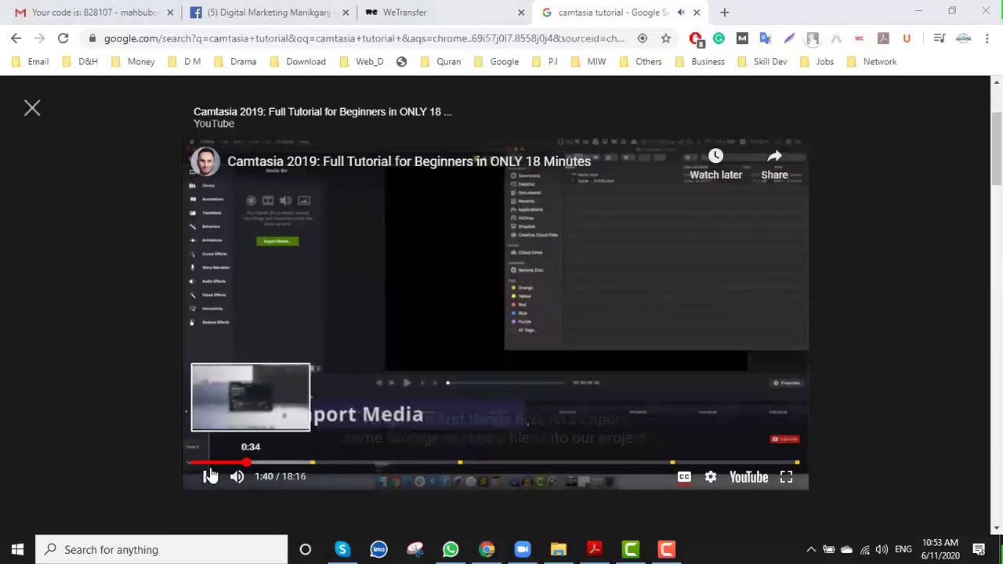
click(208, 464)
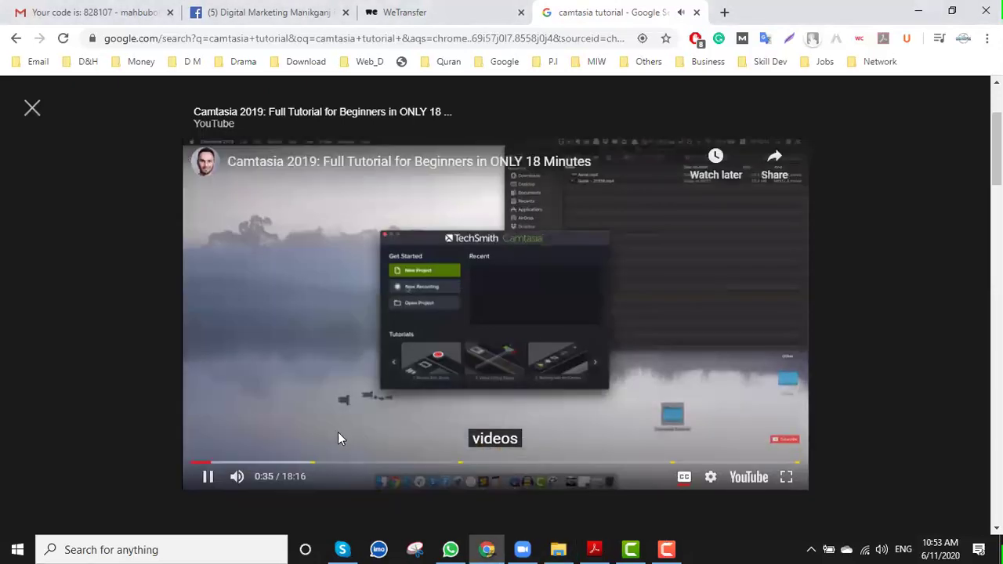
click(208, 476)
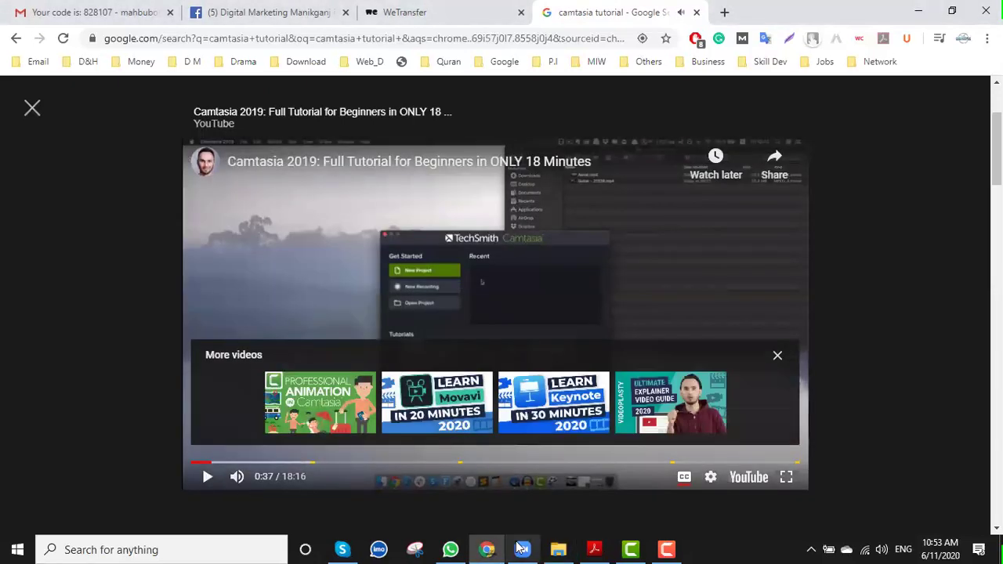
click(627, 550)
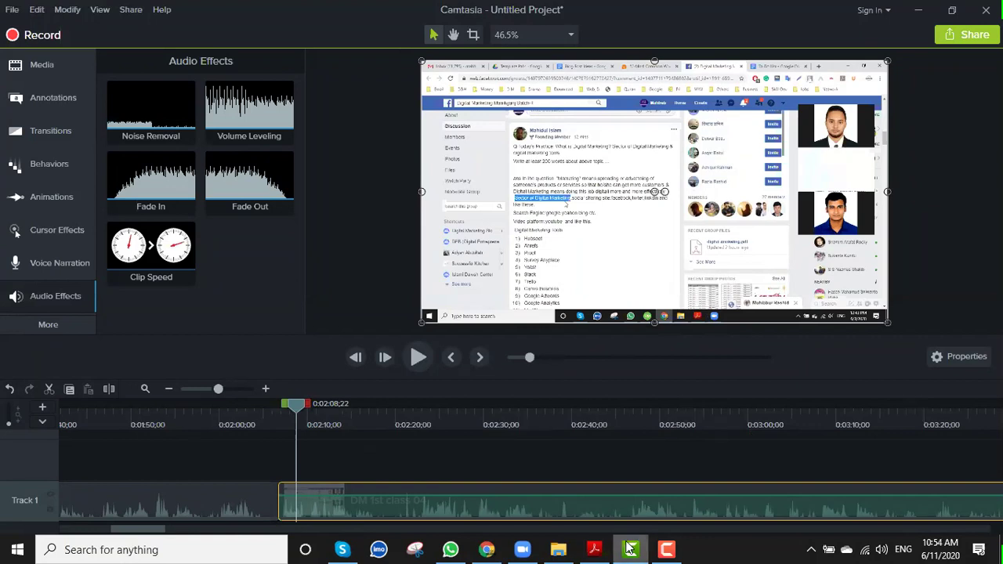
Step: Review Camtasia's audio effects for the DM 1st class 04 clip on Track 1
mouse_move(629, 548)
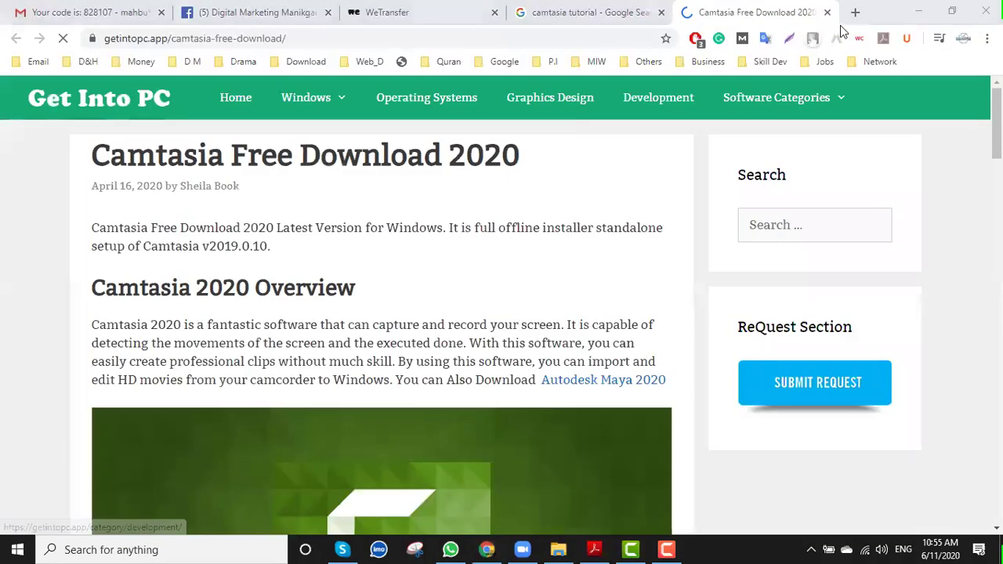
Step: Close the getintopc Camtasia download tab and open a new blank tab
click(827, 12)
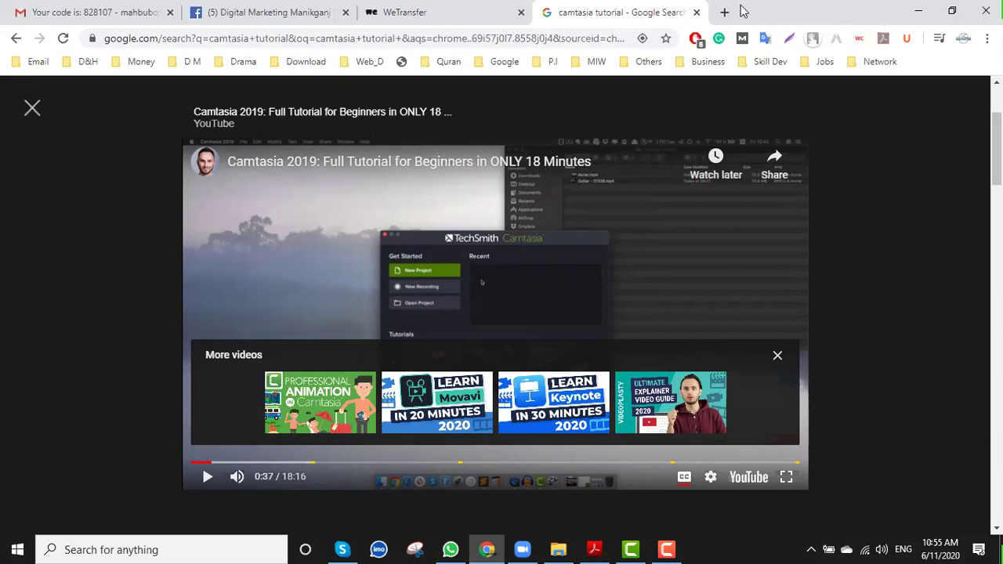
click(723, 13)
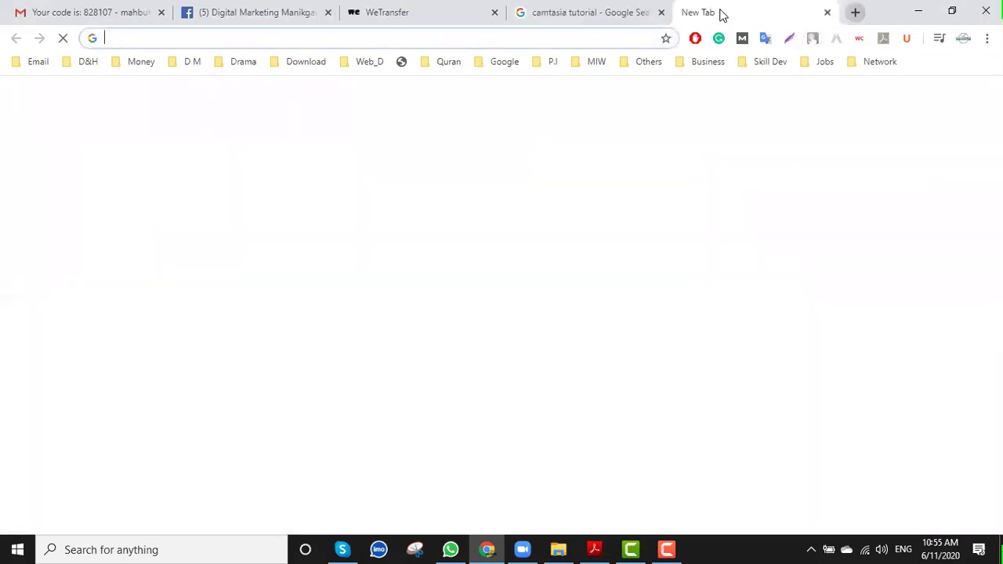
Step: Open the 'Camtasia Serial' Google Docs document via 'camta', then return to the tutorial tab
text(camt)
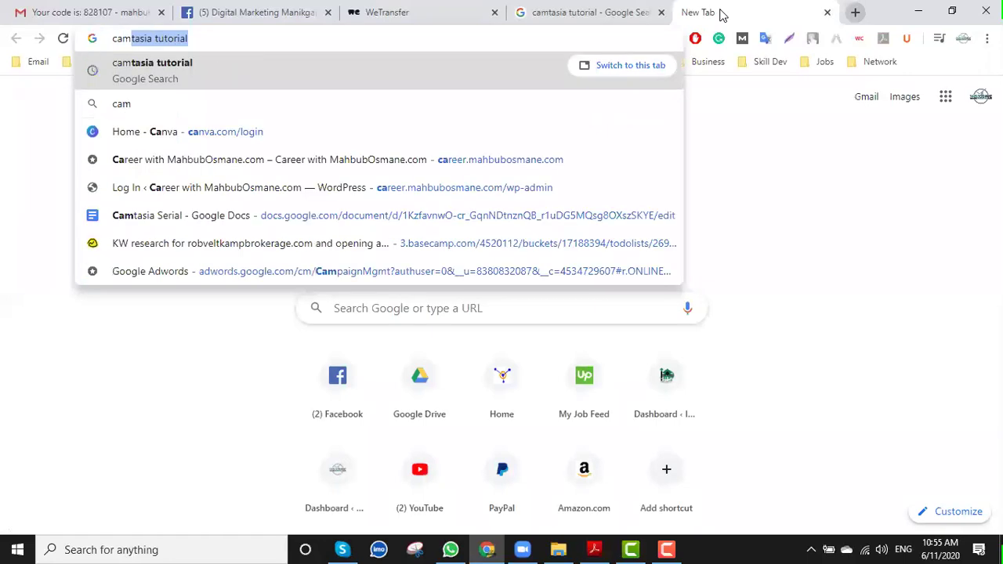
text(a)
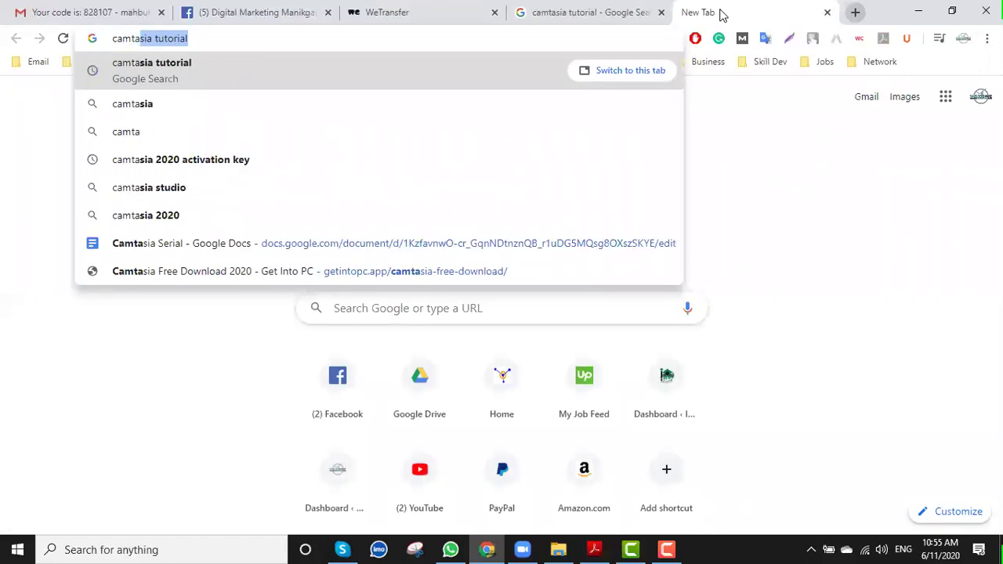
click(258, 243)
click(562, 7)
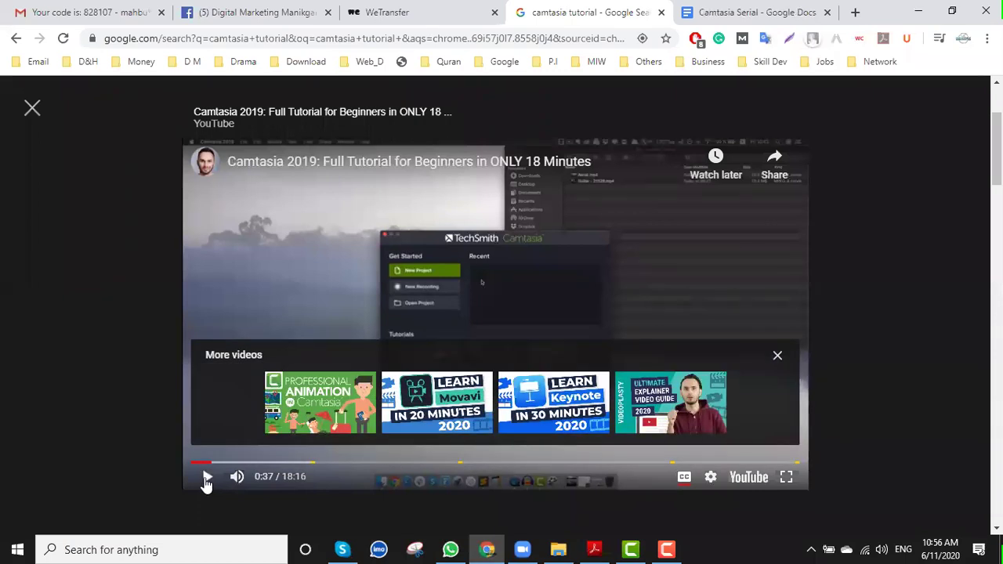
Step: Play the tutorial, seek to 3:07, back to around 2:45, and pause at 3:21
click(207, 484)
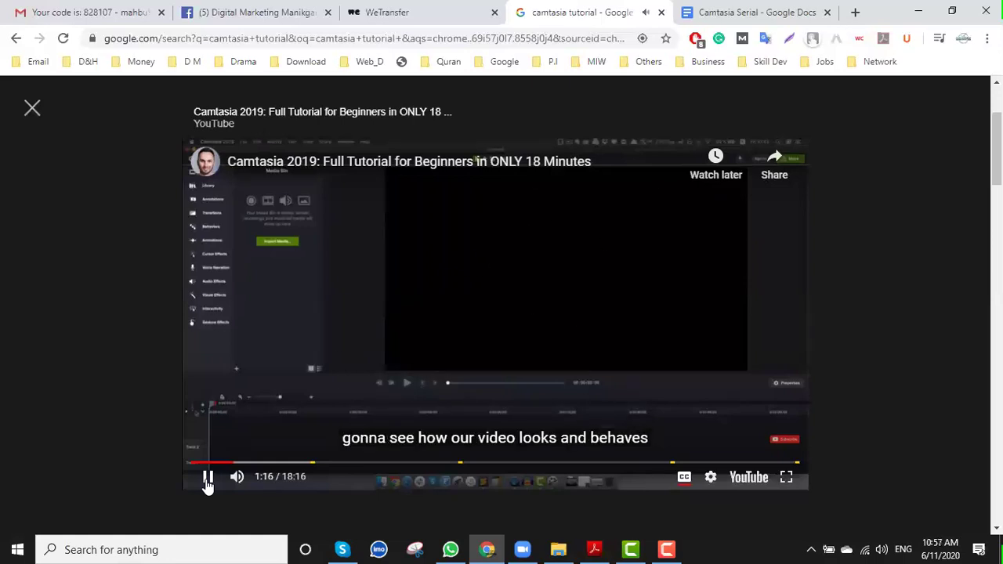
click(297, 465)
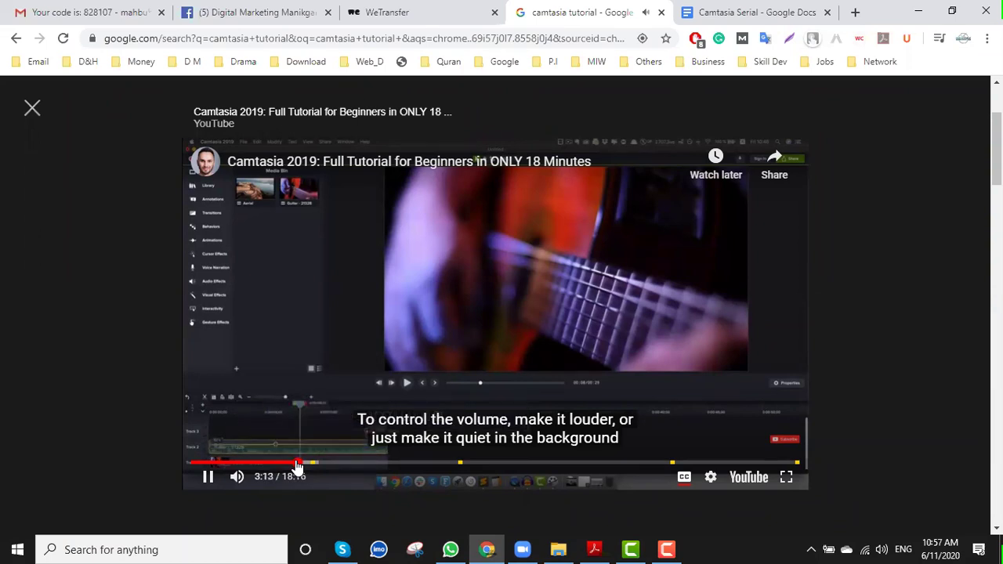
click(284, 464)
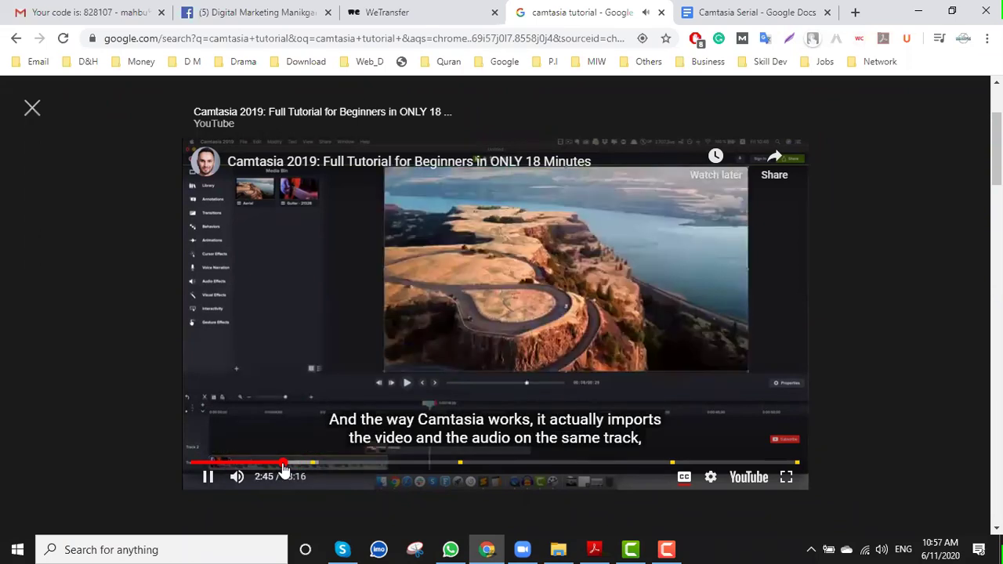
click(273, 464)
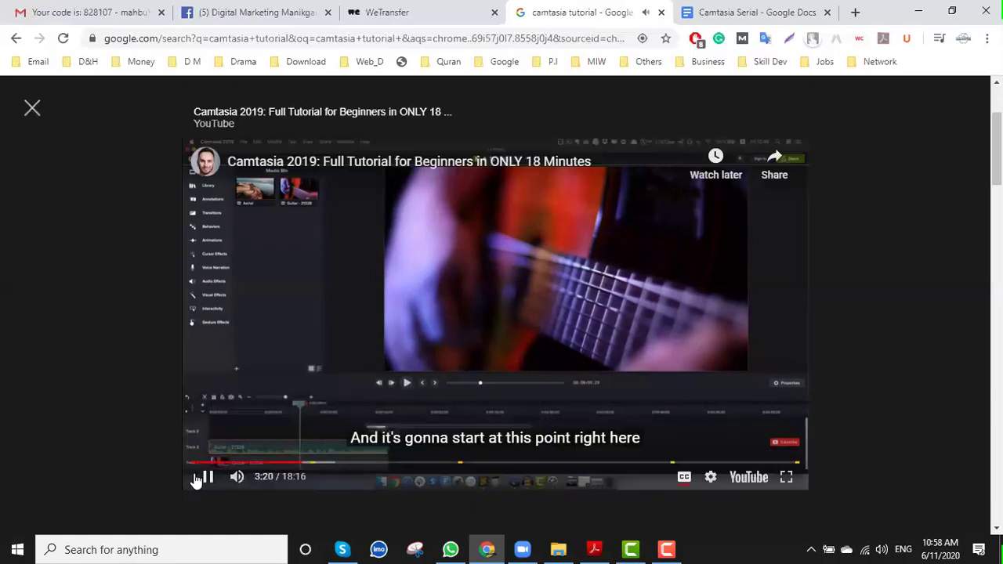
click(207, 477)
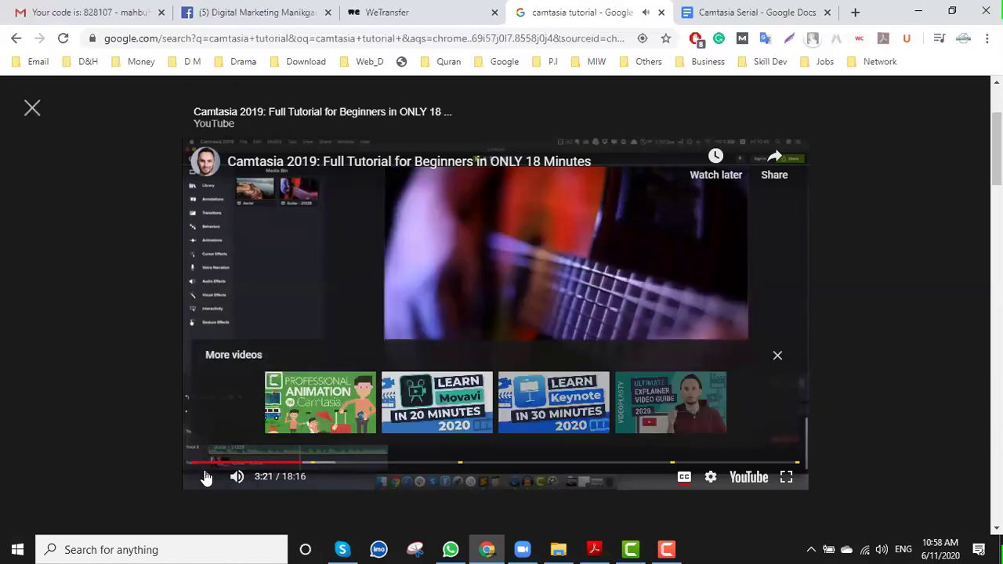
Step: Bring Camtasia forward, deselect the DM 1st class clip and collapse the audio effects panel
click(631, 549)
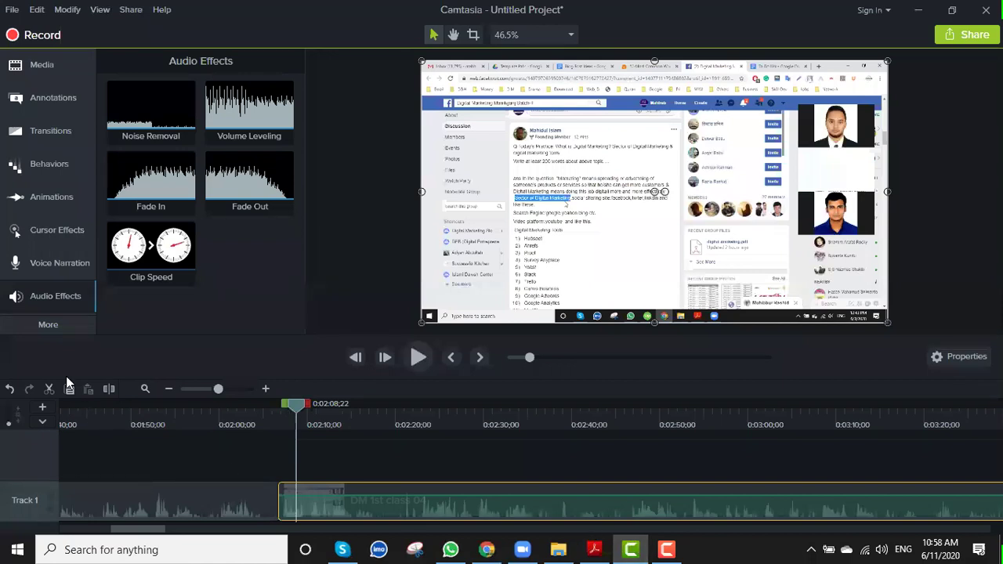
click(104, 454)
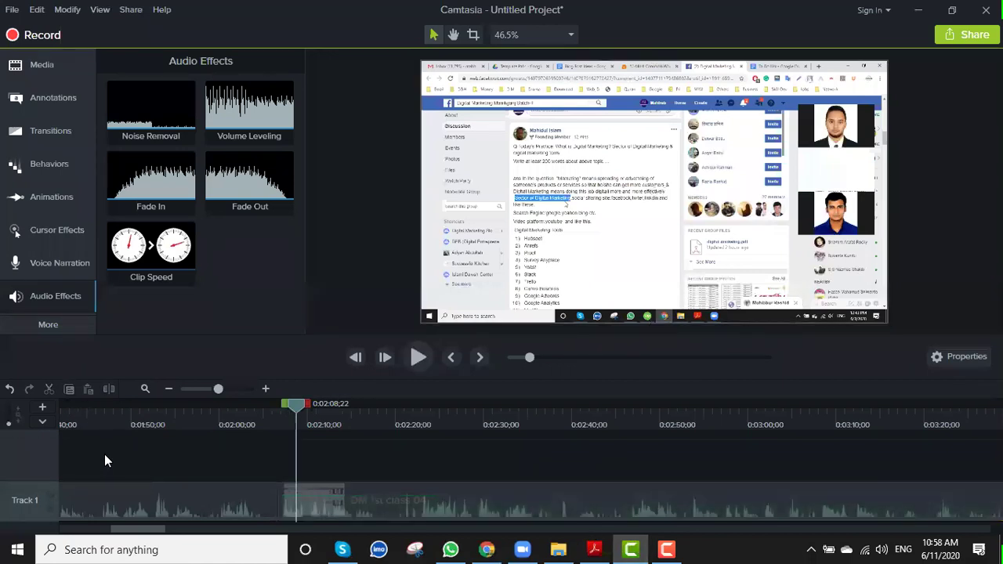
click(43, 297)
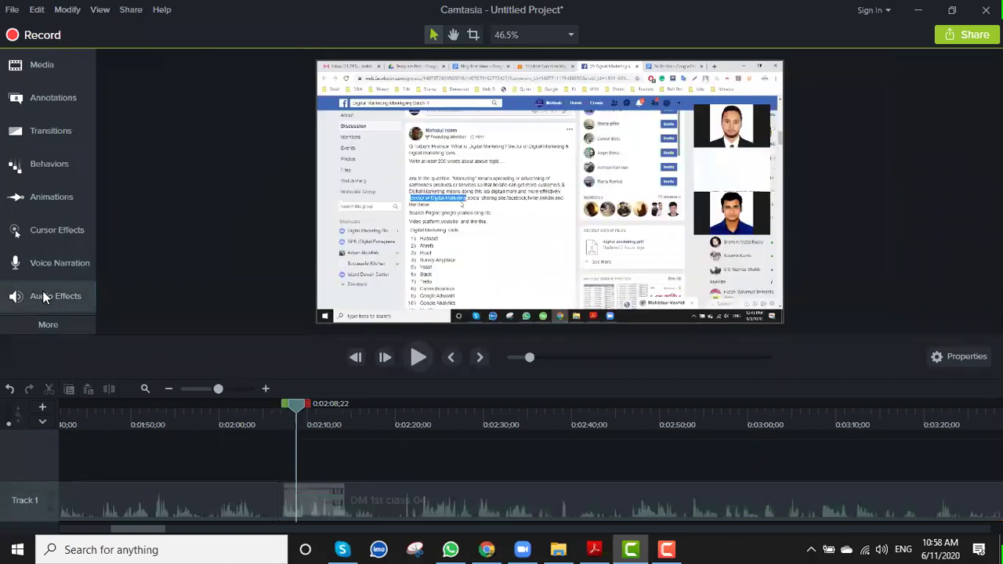
Step: Open Audio Effects and check the Clip Speed, Fade Out and Volume Leveling right-click options
click(44, 295)
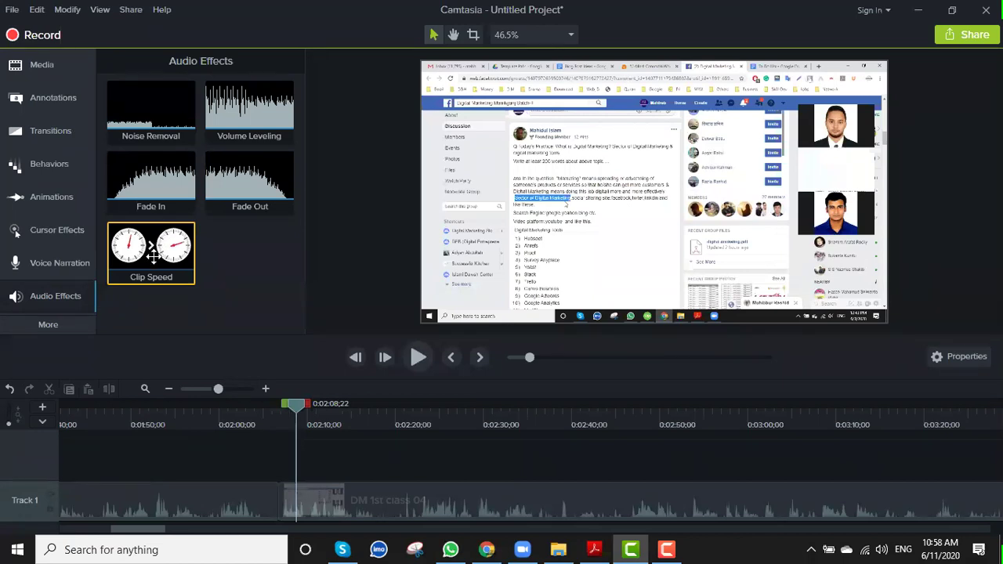
right_click(154, 256)
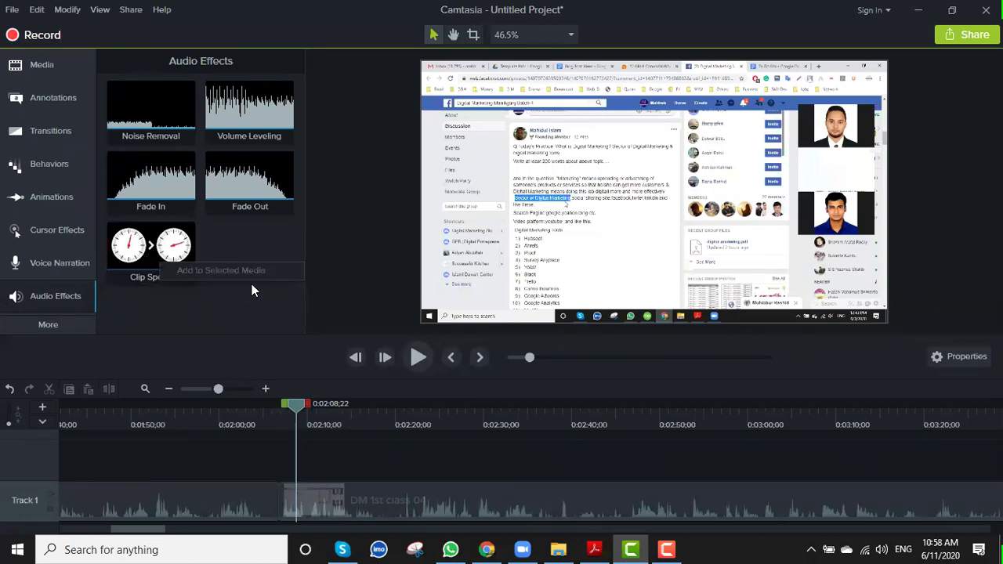
click(173, 328)
click(257, 158)
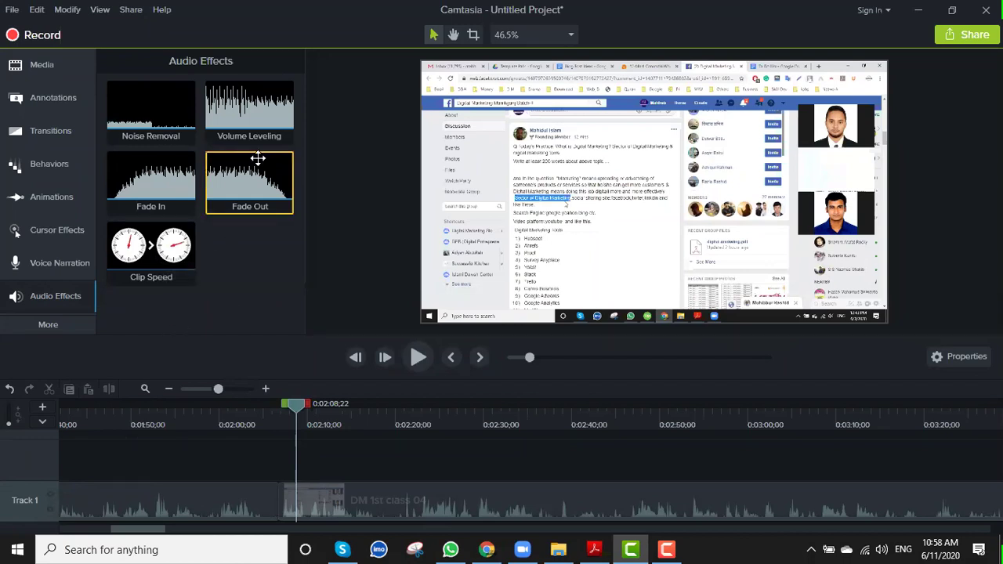
right_click(258, 159)
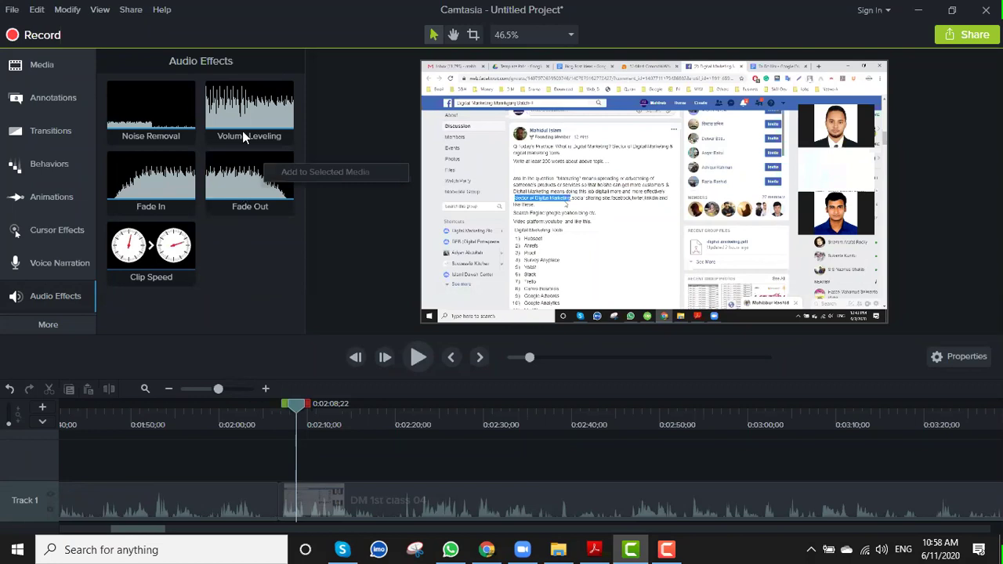
click(242, 132)
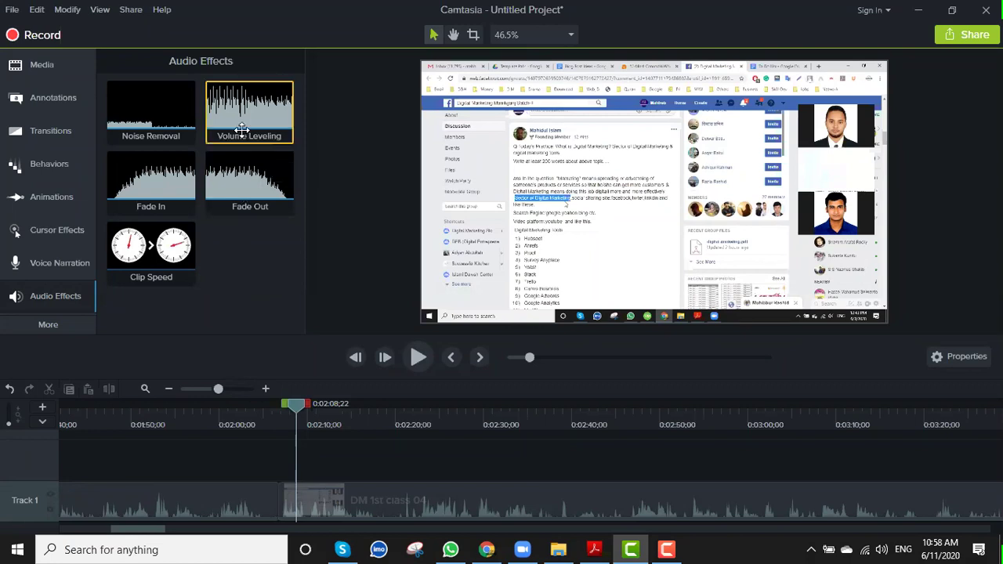
right_click(242, 131)
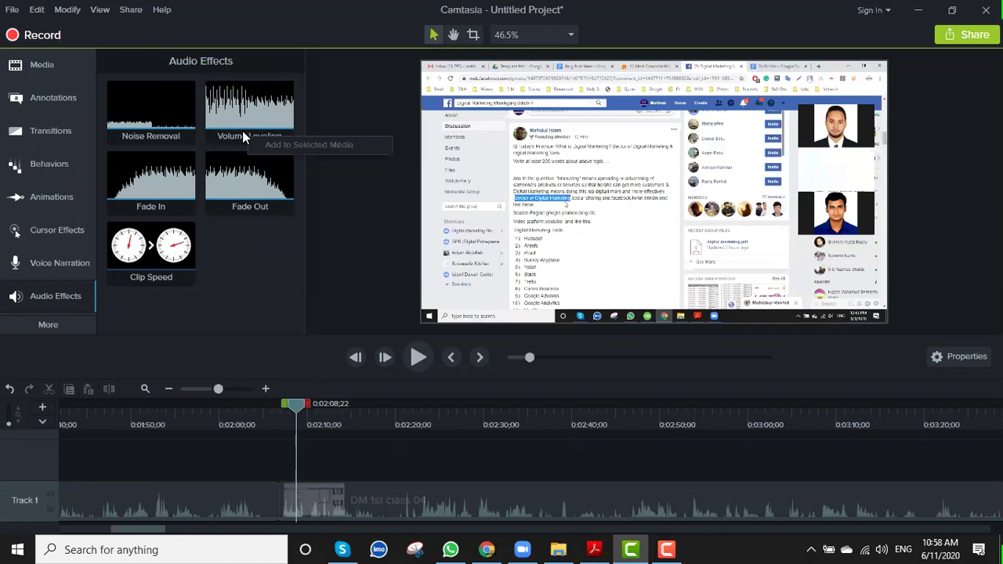
Step: Add Quiz 1 to the timeline at 0:02:08 from More > Interactivity
click(60, 324)
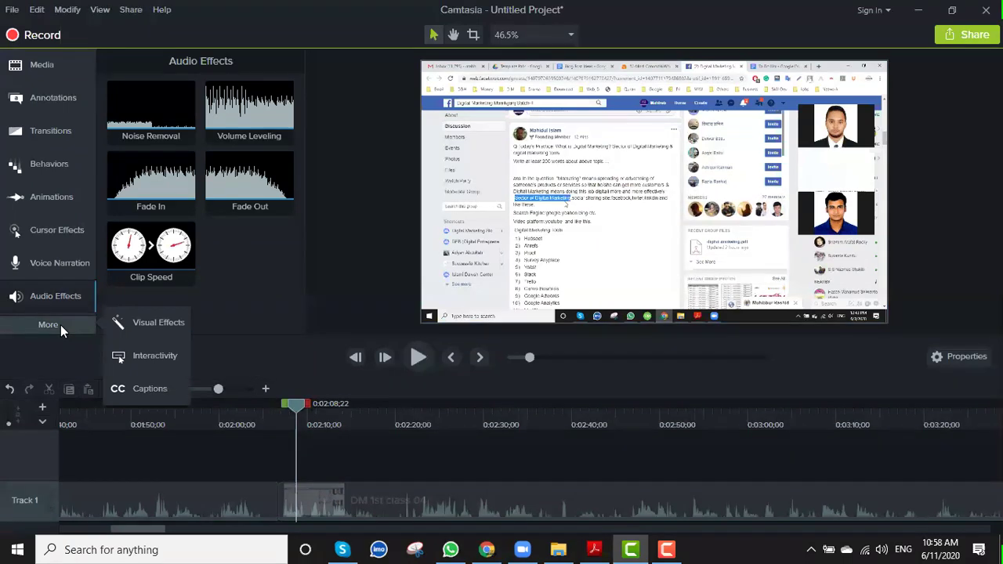
click(146, 366)
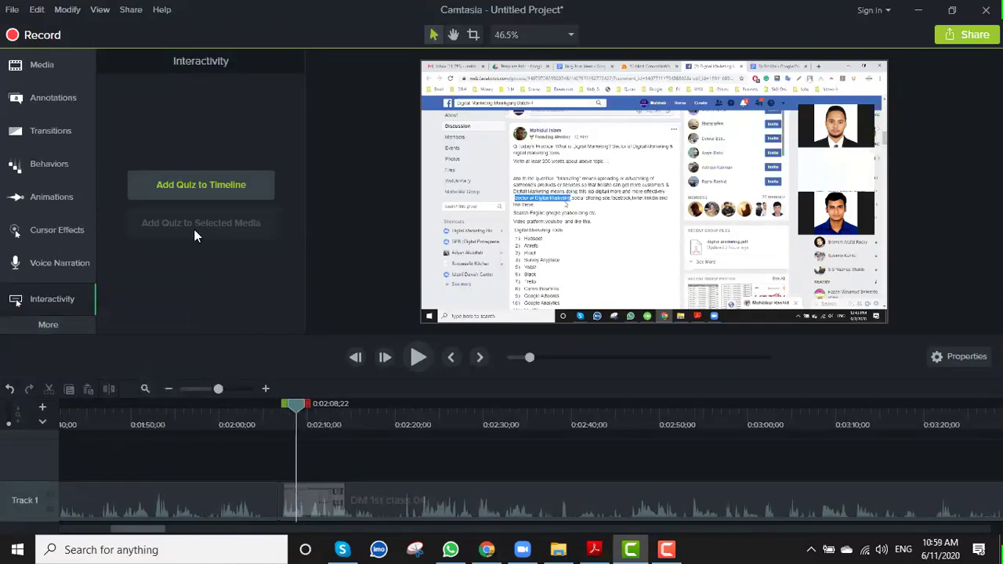
click(197, 181)
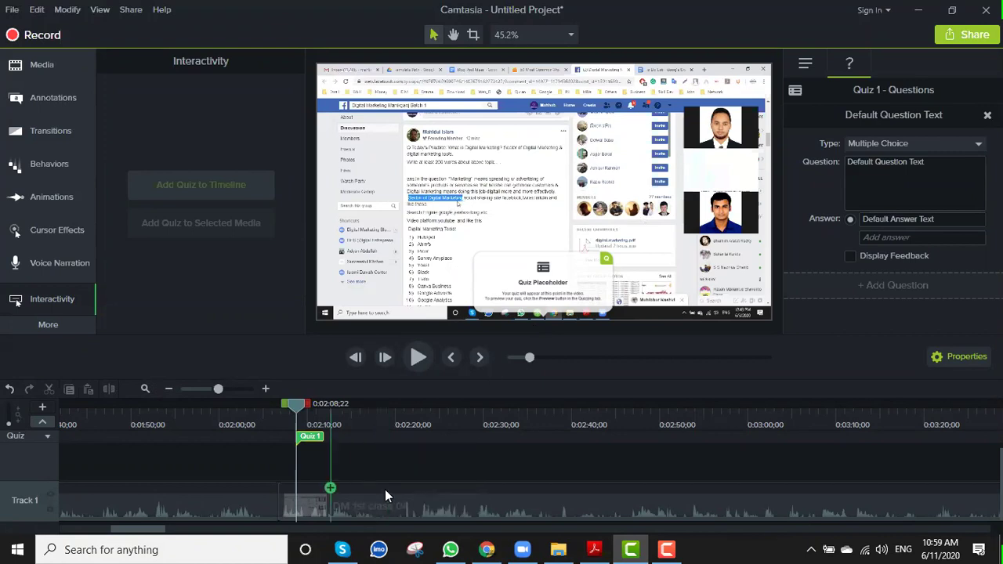
Step: Open the DM 1st class 04 clip's context menu, then minimise Camtasia to reveal the tutorial
right_click(266, 481)
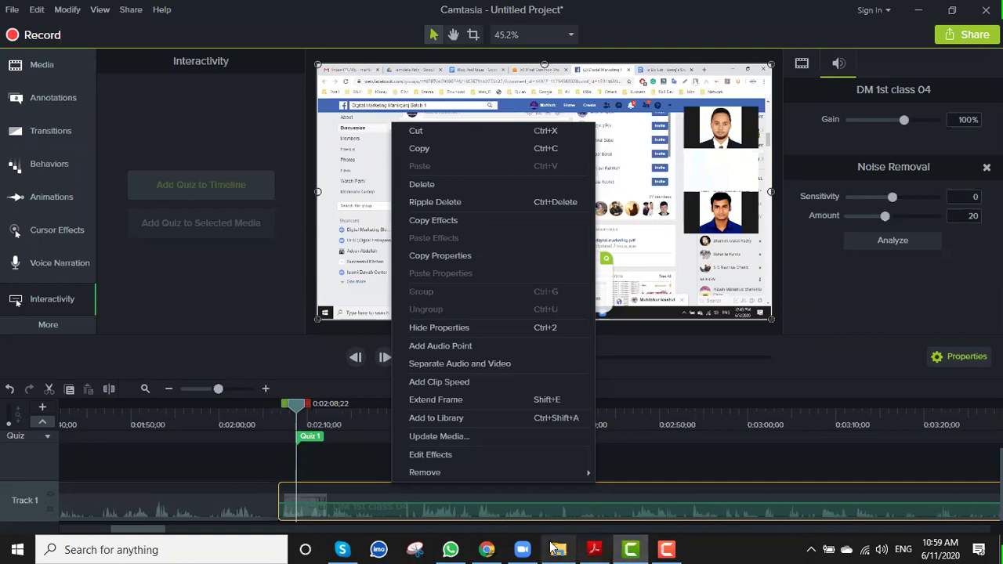
click(637, 549)
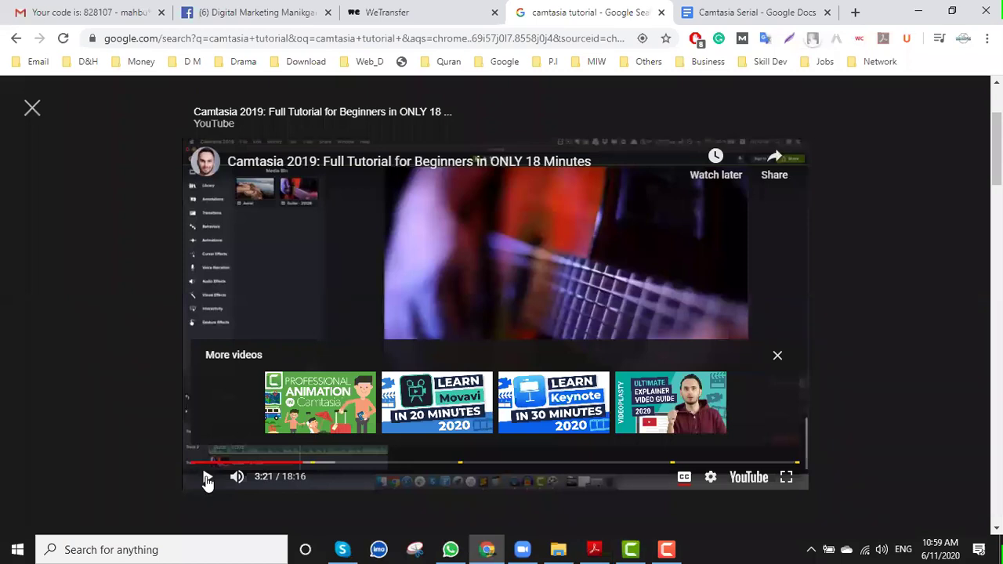
Step: Resume the Camtasia 2019 beginners' tutorial and watch it to 3:21 of 18:16
click(208, 478)
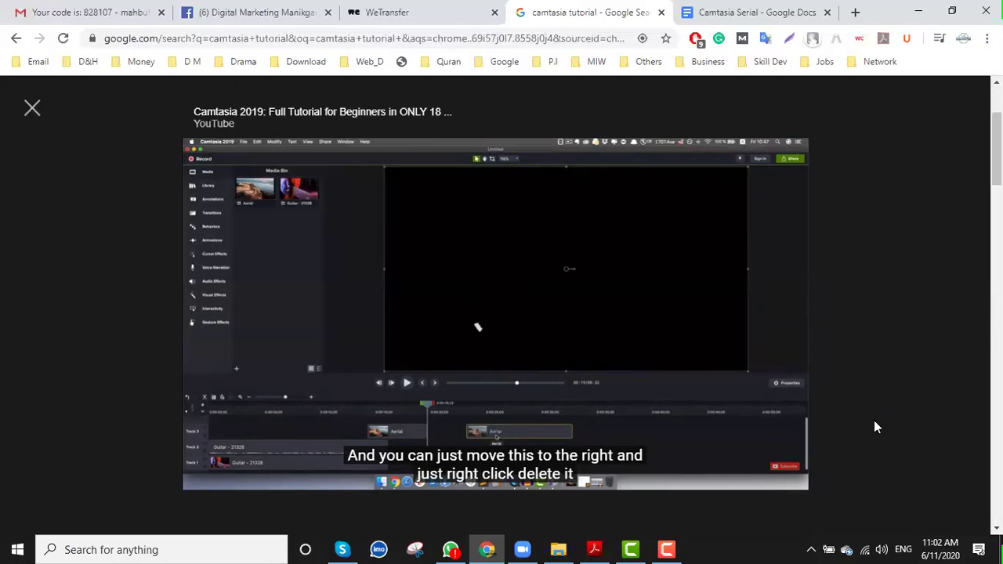
Step: Reload the search results and open the Camtasia 2019 YouTube tutorial in a new tab
click(345, 39)
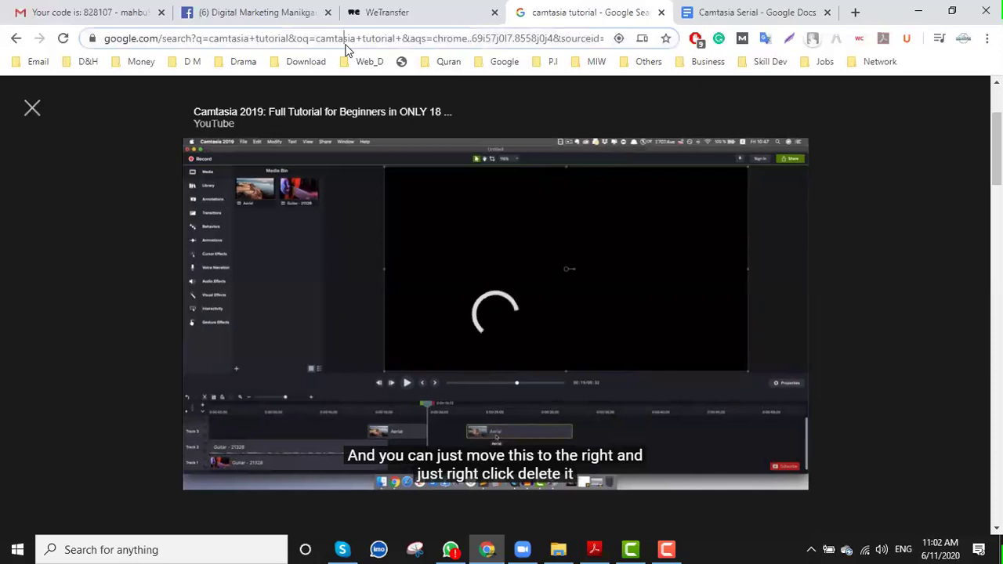
click(63, 39)
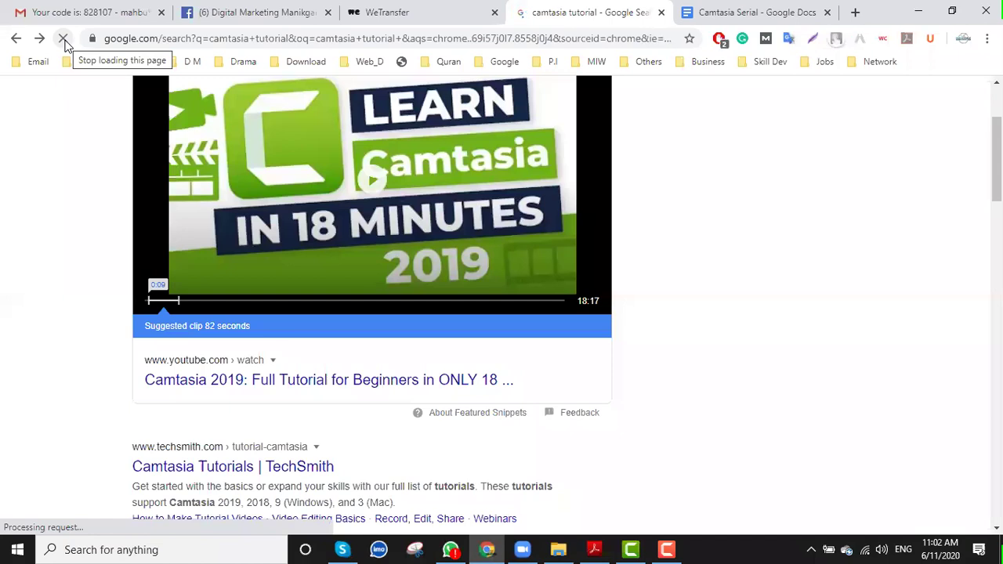
click(65, 41)
click(241, 384)
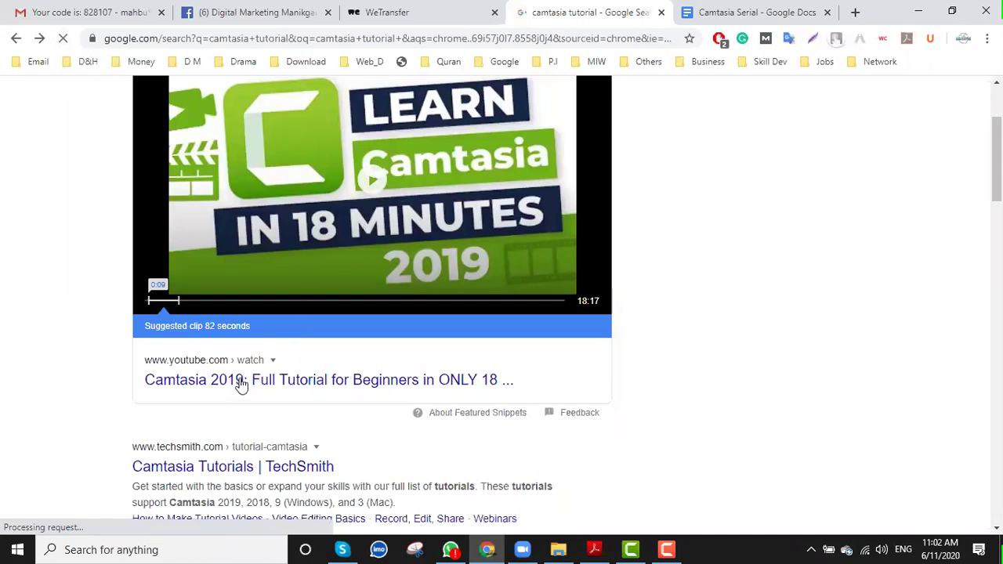
right_click(241, 381)
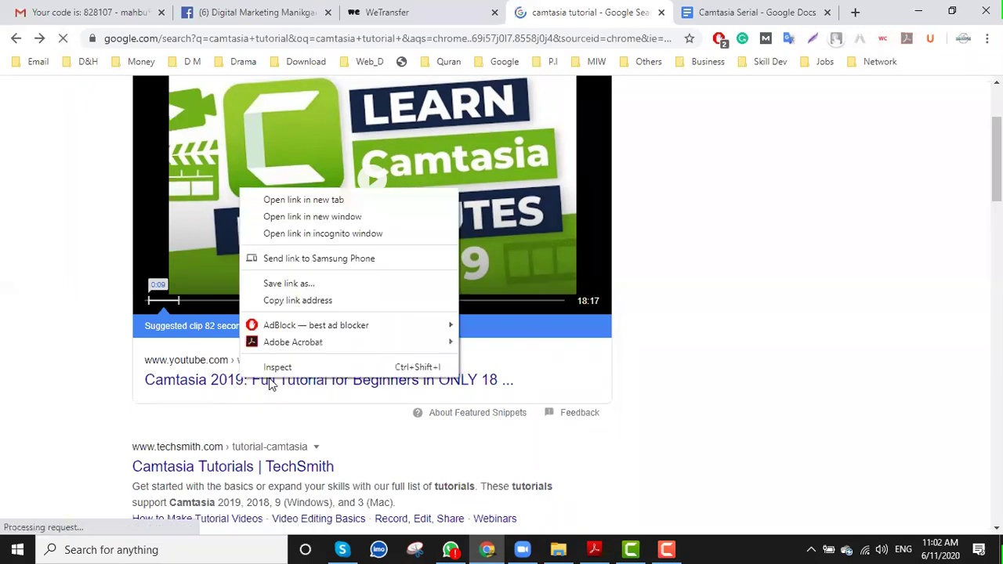
click(303, 199)
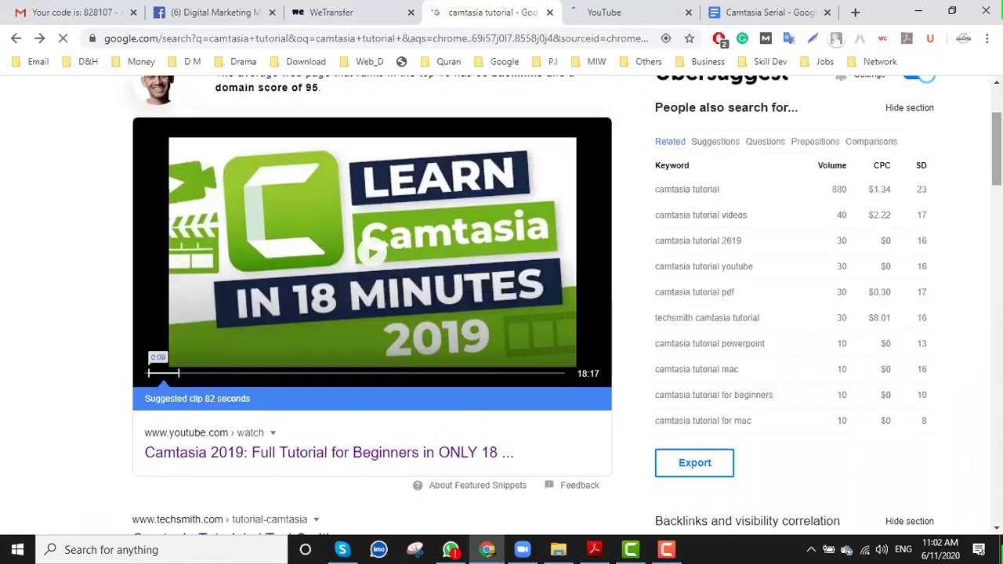
Step: Open 'How to Make Tutorial Videos' and 'Camtasia Tutorials | TechSmith' in new tabs
scroll(372, 298, down, 3)
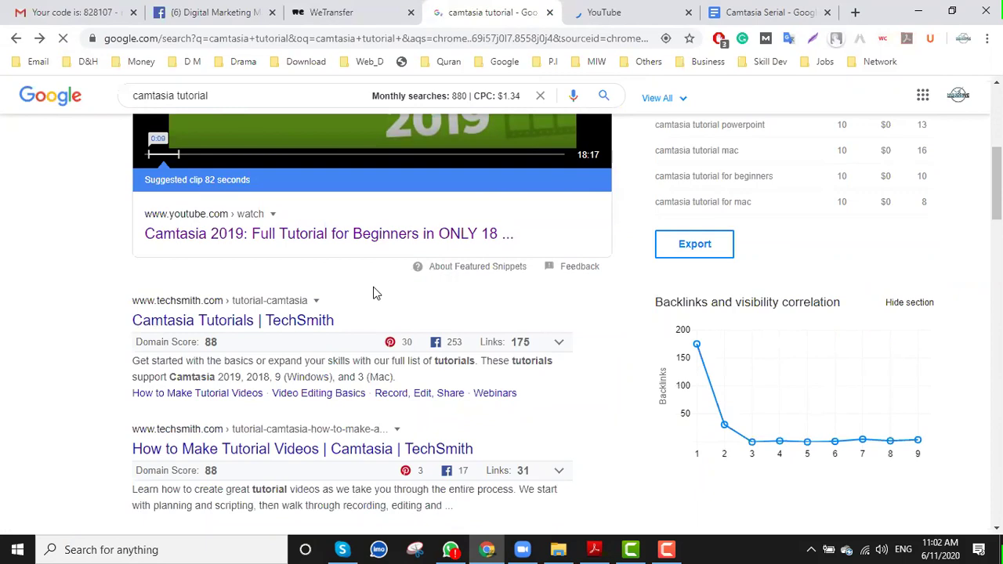
right_click(198, 432)
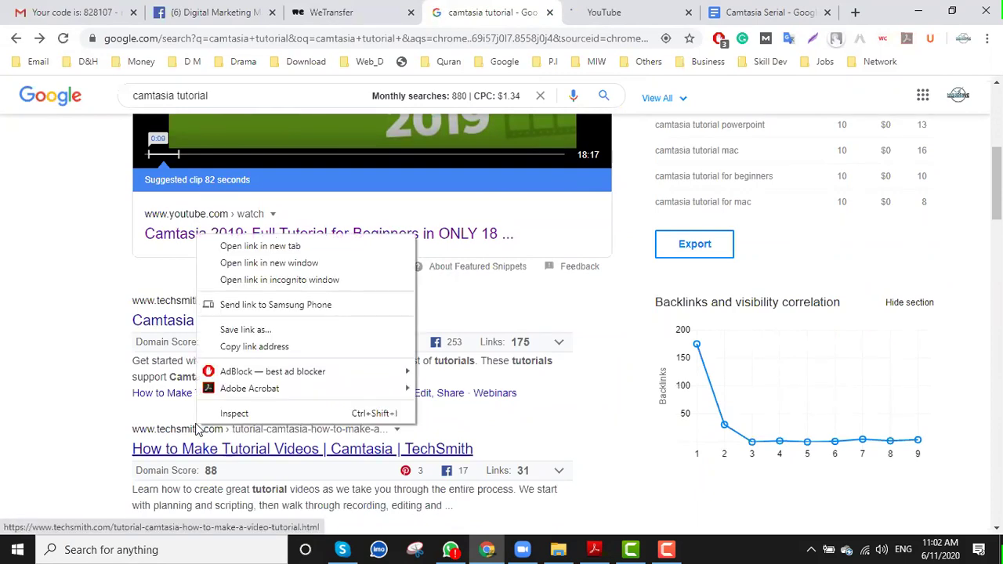
click(276, 245)
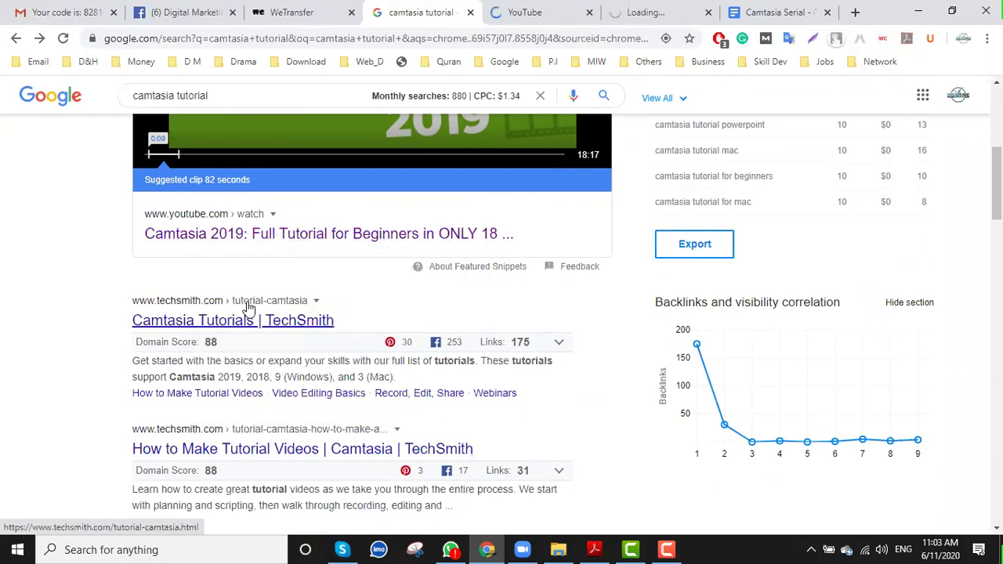
right_click(247, 307)
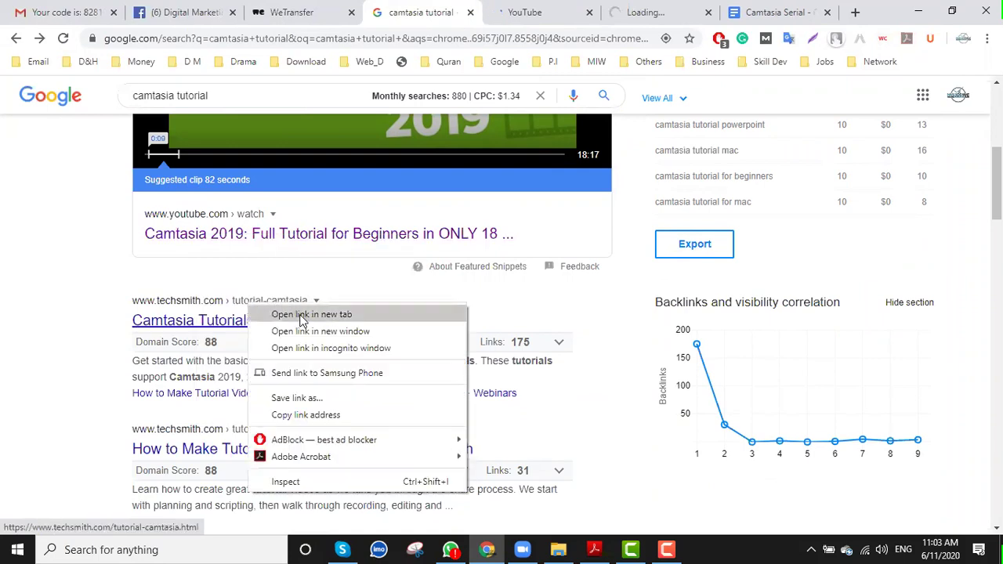
click(298, 313)
Step: Switch to the Camtasia 2019 YouTube tab and pause the tutorial
click(453, 10)
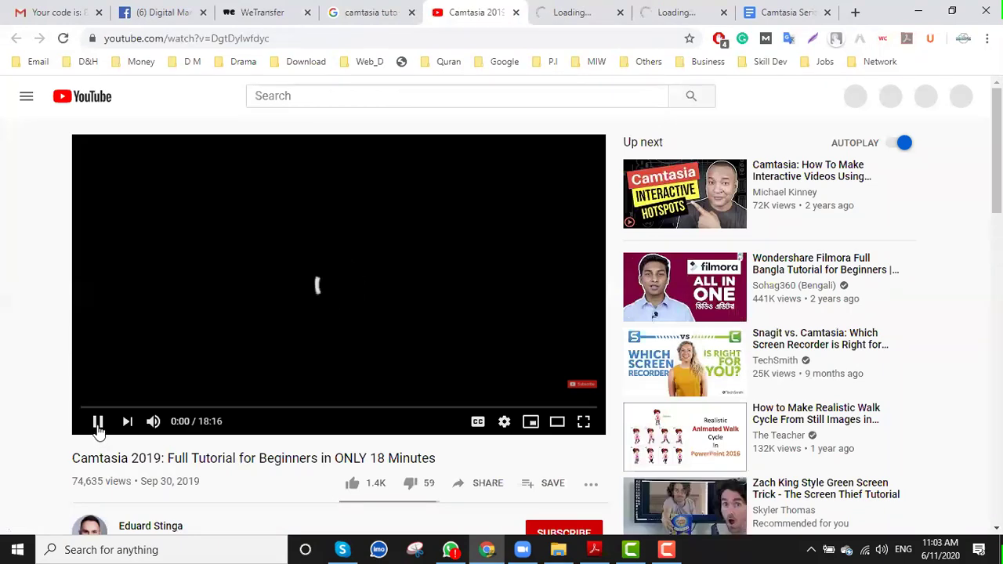
click(98, 423)
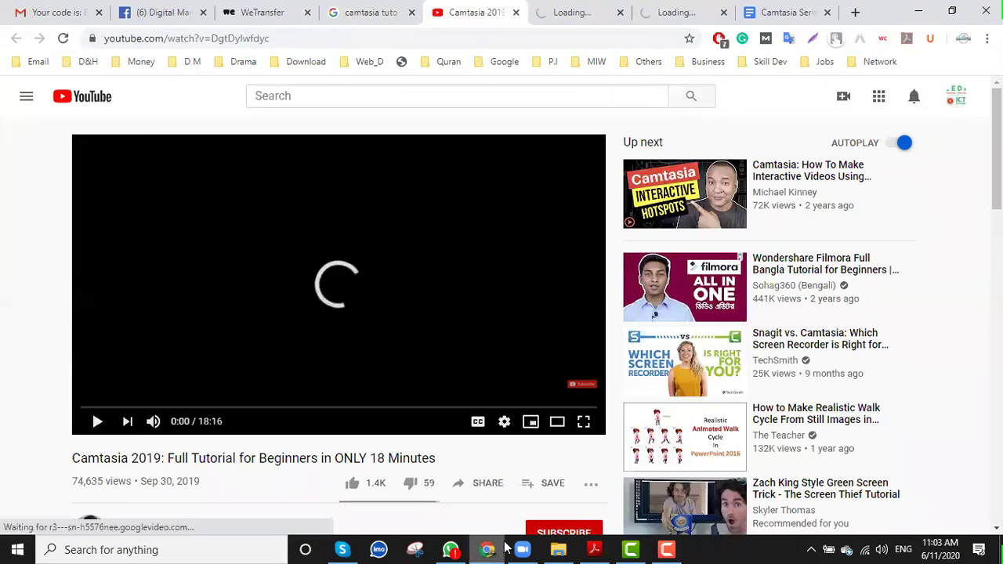
click(562, 549)
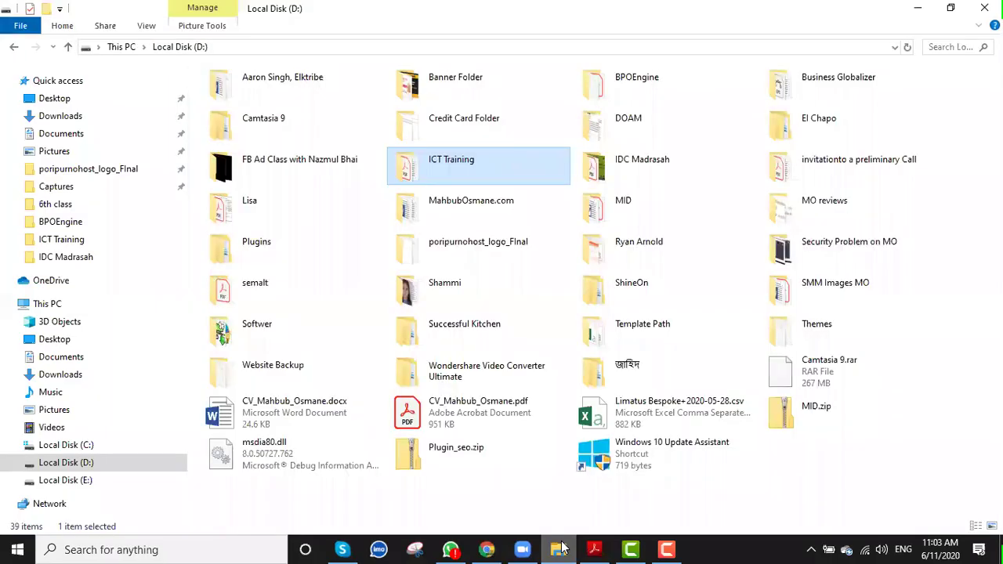
Step: Open the ICT Training folder on Local Disk (D:) to list its class folders and PDFs
right_click(489, 164)
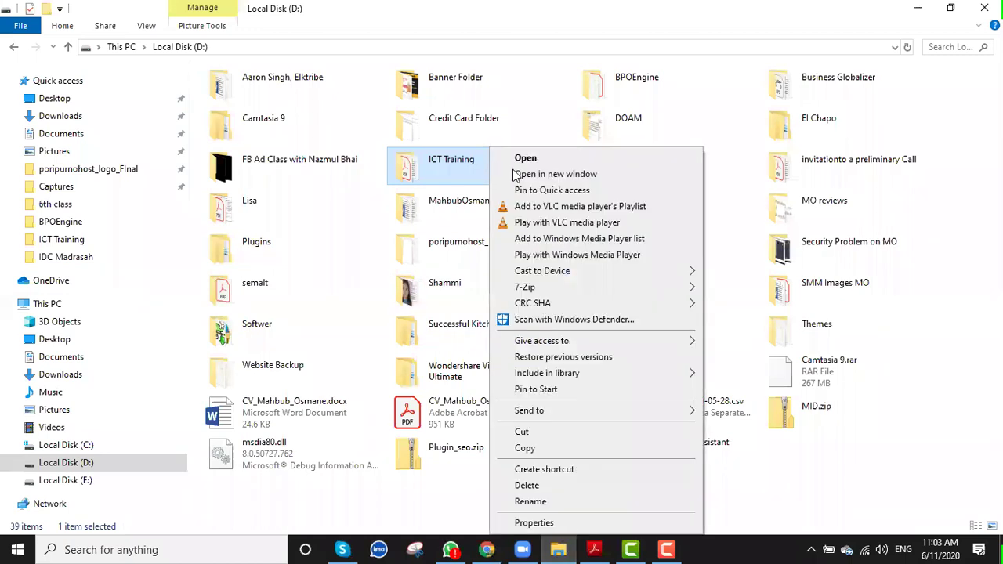
click(536, 158)
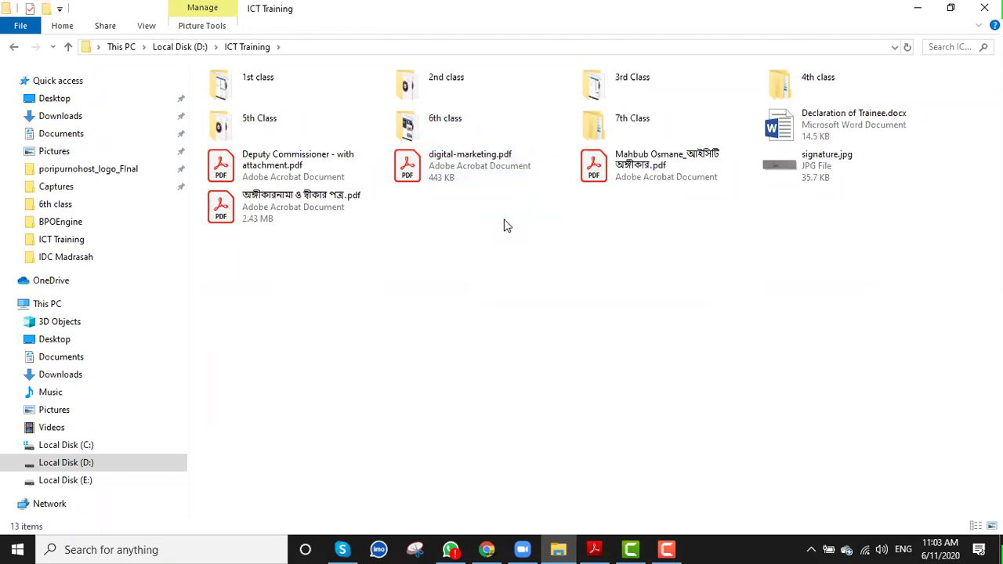
Step: Start the Wondershare Filmora Full Bangla Tutorial for Beginners and watch it to about 0:24
click(486, 549)
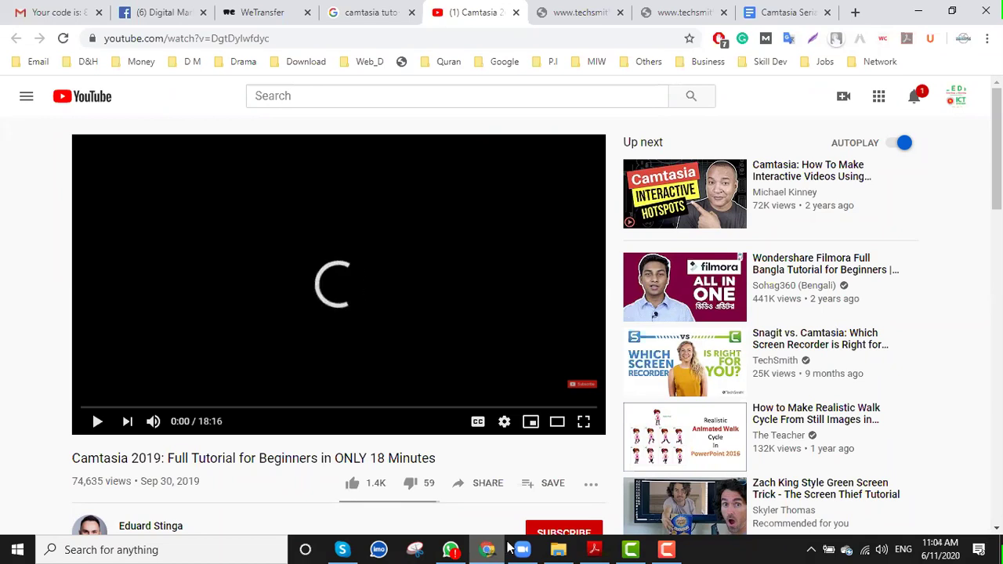
click(808, 271)
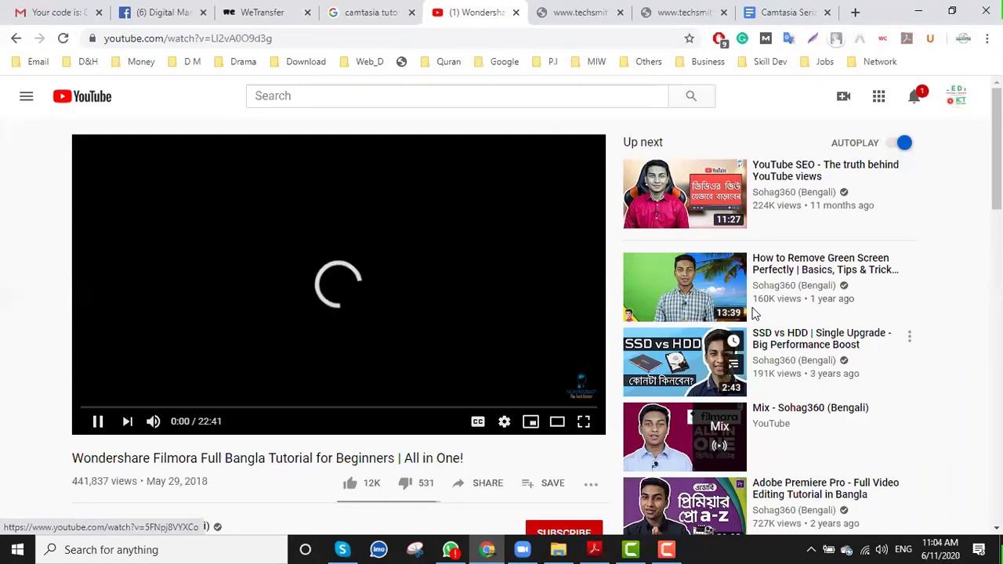
mouse_move(810, 316)
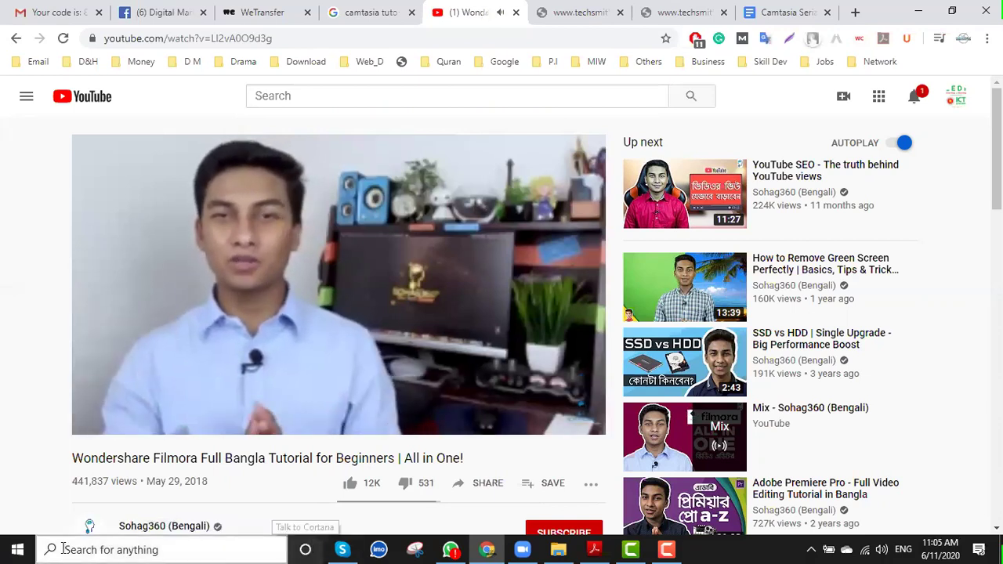
mouse_move(266, 356)
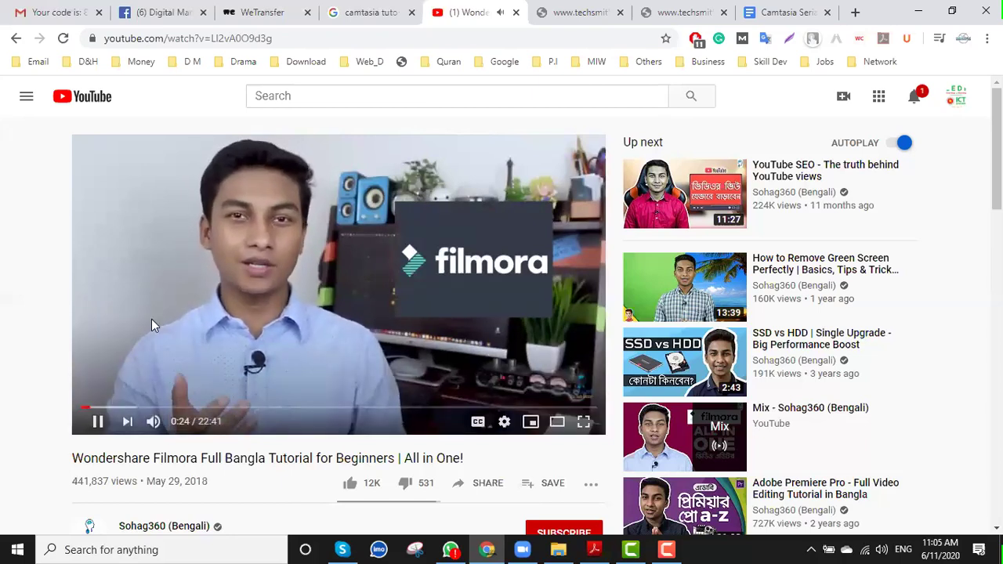
Step: Pause the Filmora tutorial at 0:26 and scroll down to its description and comments
click(97, 422)
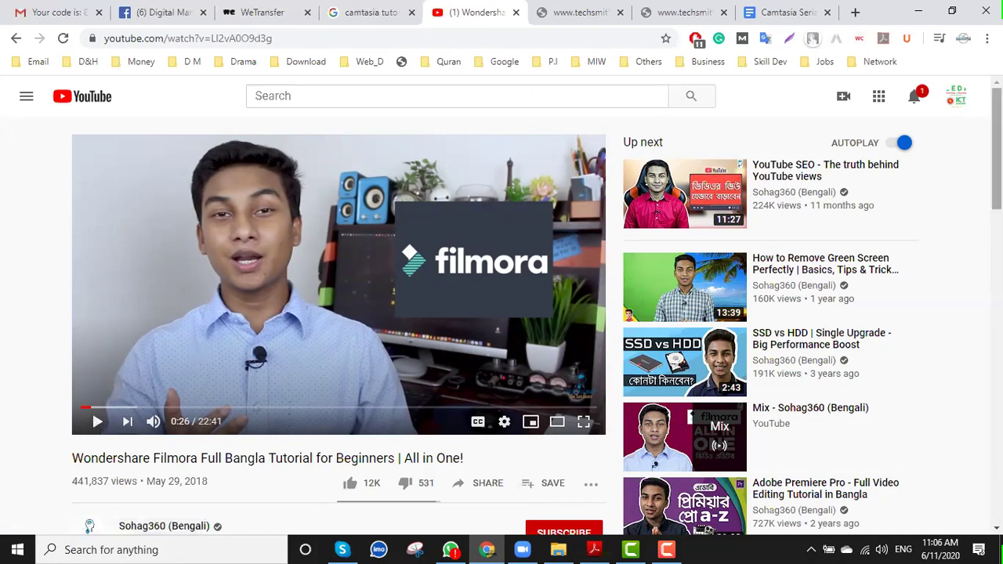
scroll(501, 314, down, 3)
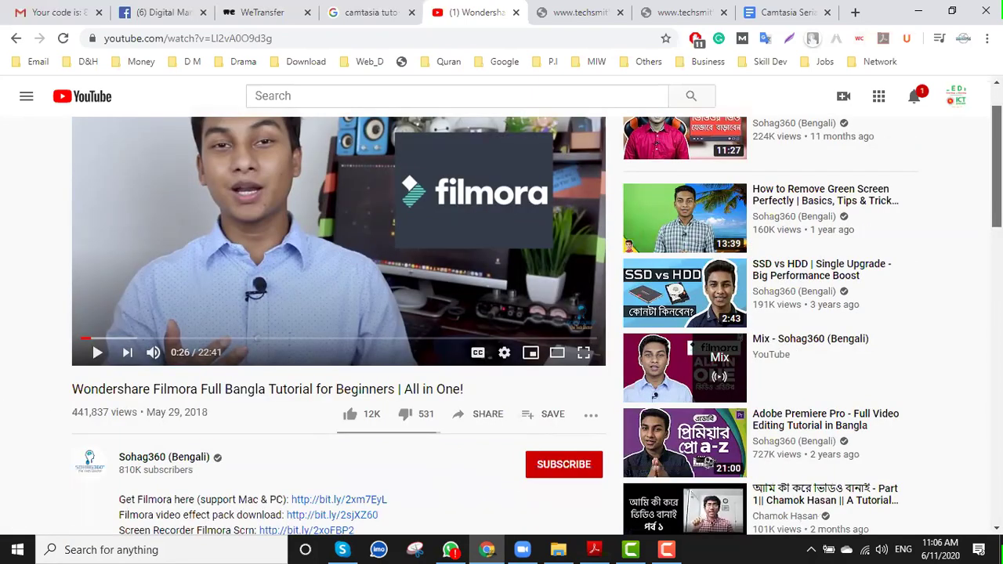
scroll(501, 314, down, 1)
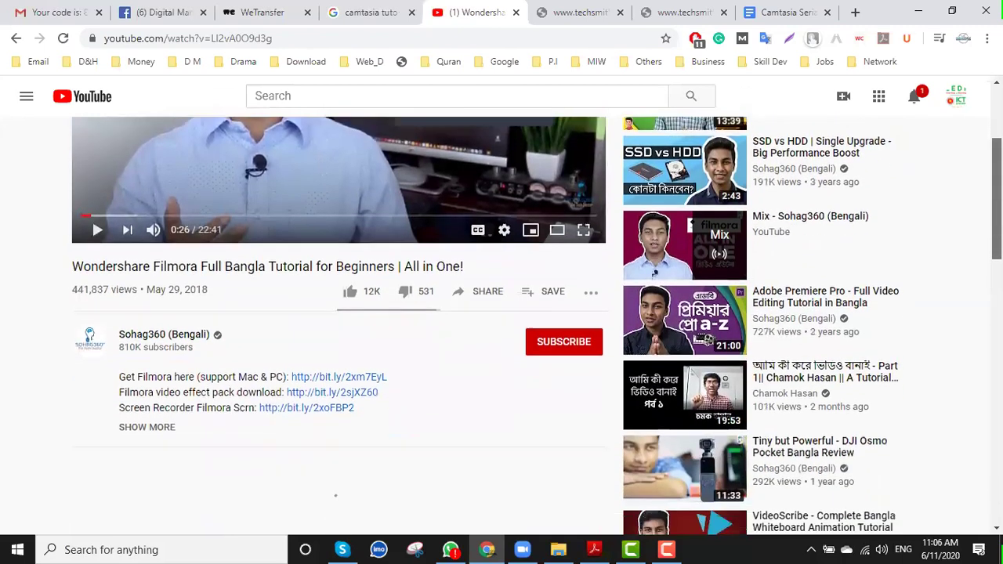
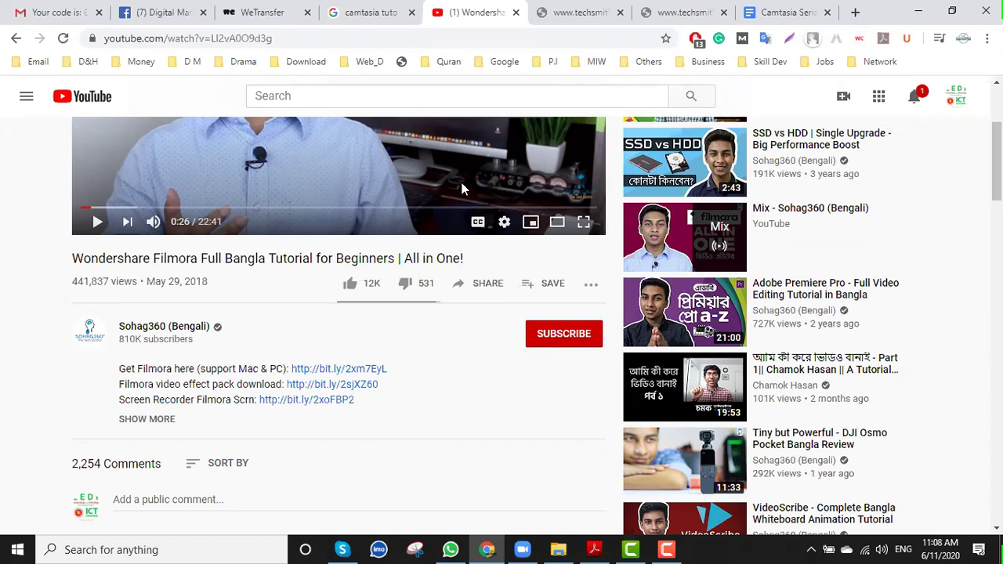
Step: Close the Filmora YouTube video and return to the How to Make Tutorial Videos page
click(517, 14)
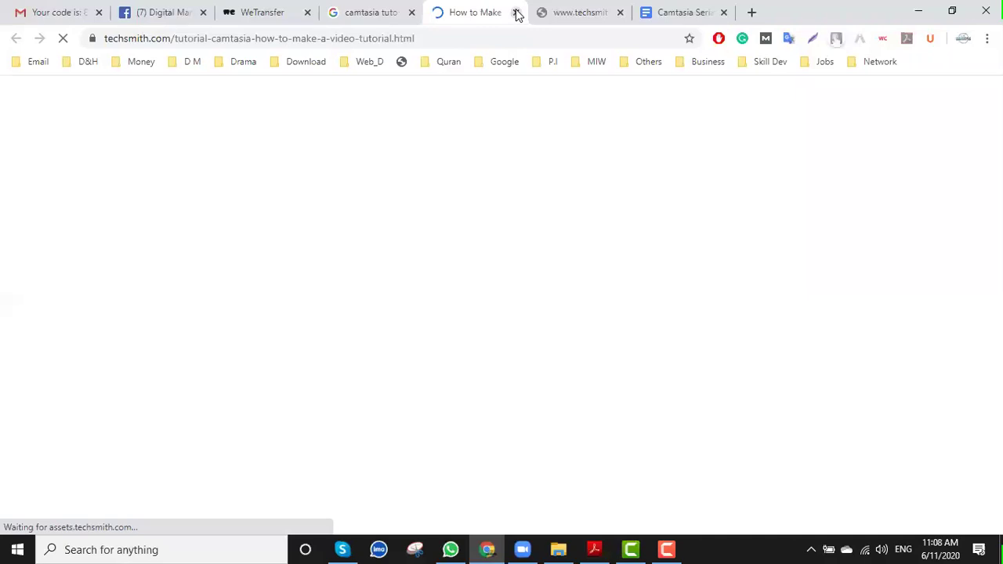
click(578, 9)
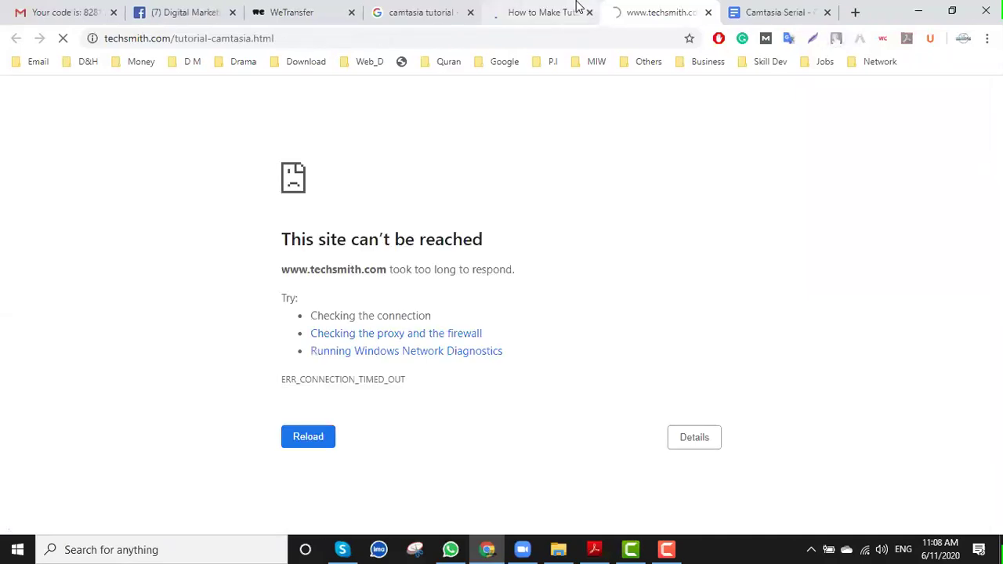
click(538, 10)
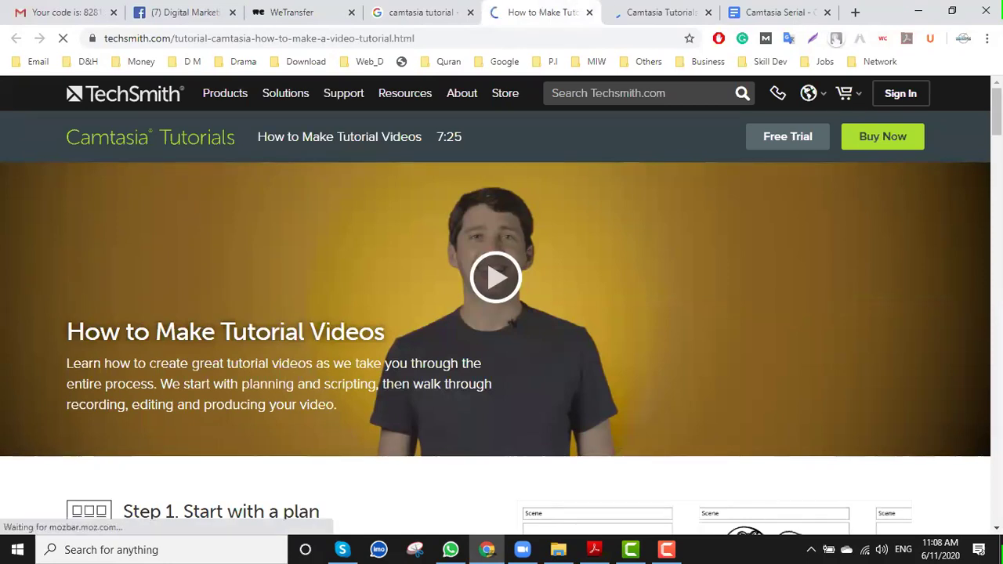
Step: Read through all seven steps of the tutorial-video guide, then close that page
scroll(502, 306, down, 6)
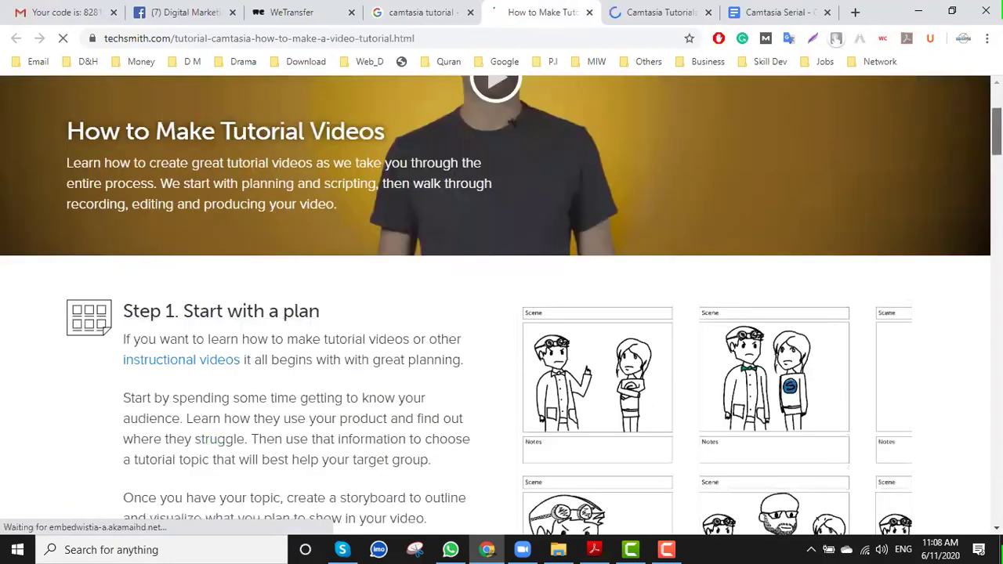
scroll(502, 306, down, 5)
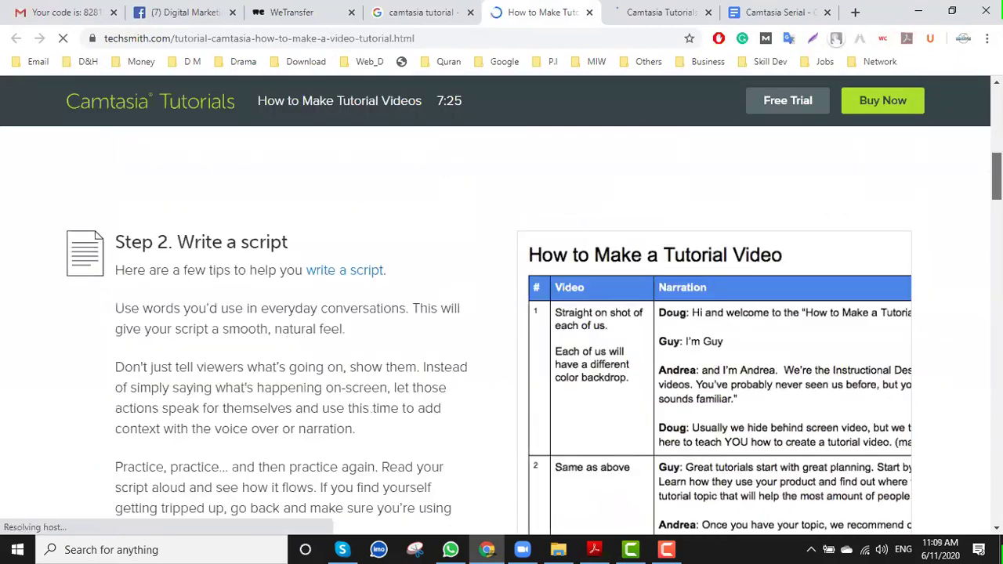
scroll(501, 306, down, 5)
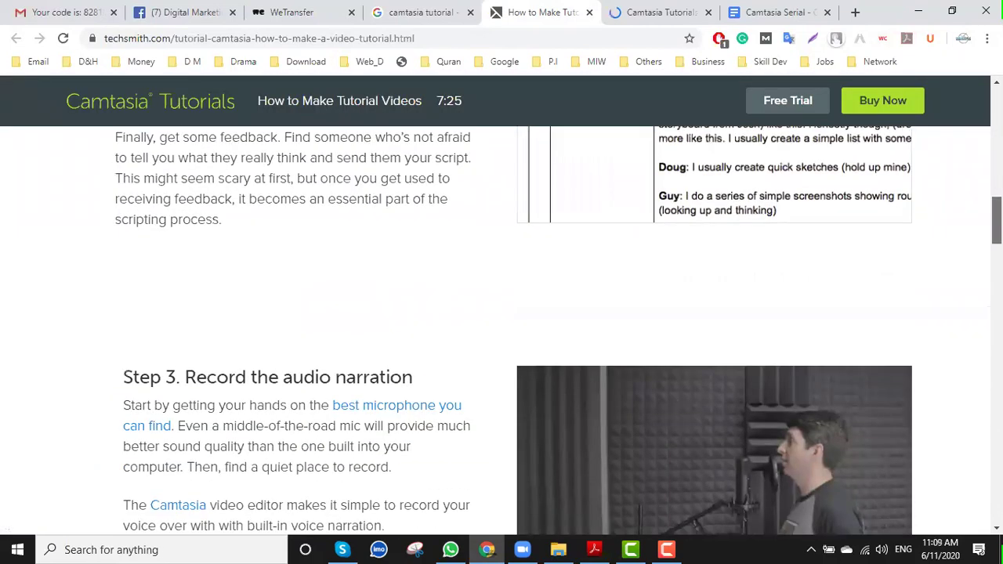
scroll(502, 305, down, 3)
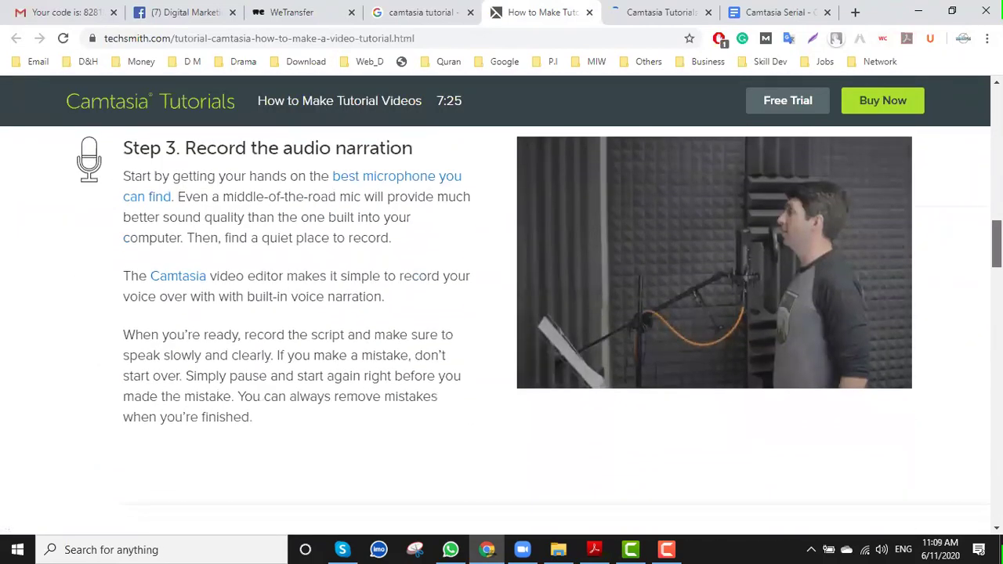
scroll(502, 306, down, 3)
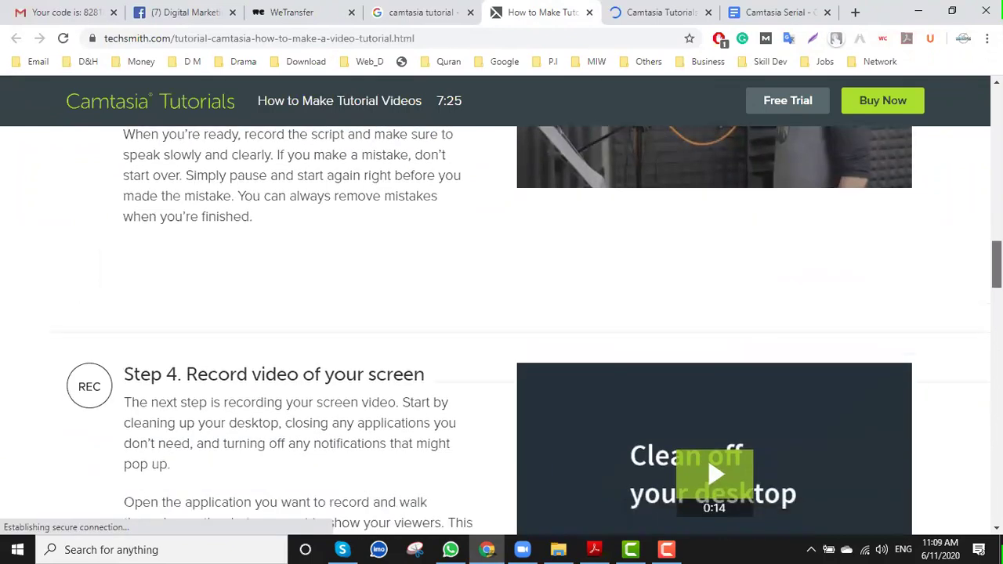
scroll(502, 306, down, 3)
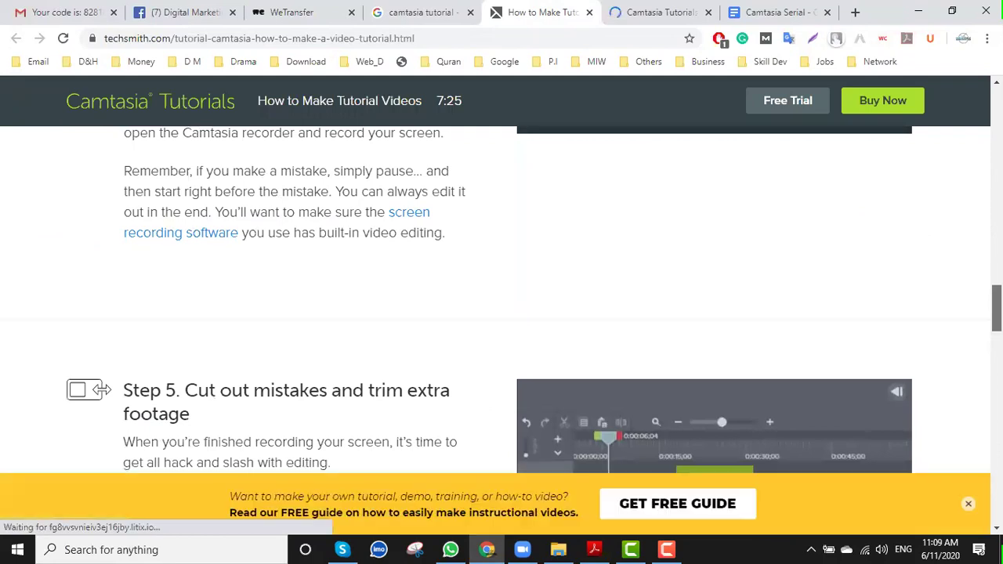
scroll(501, 305, down, 2)
scroll(501, 306, down, 2)
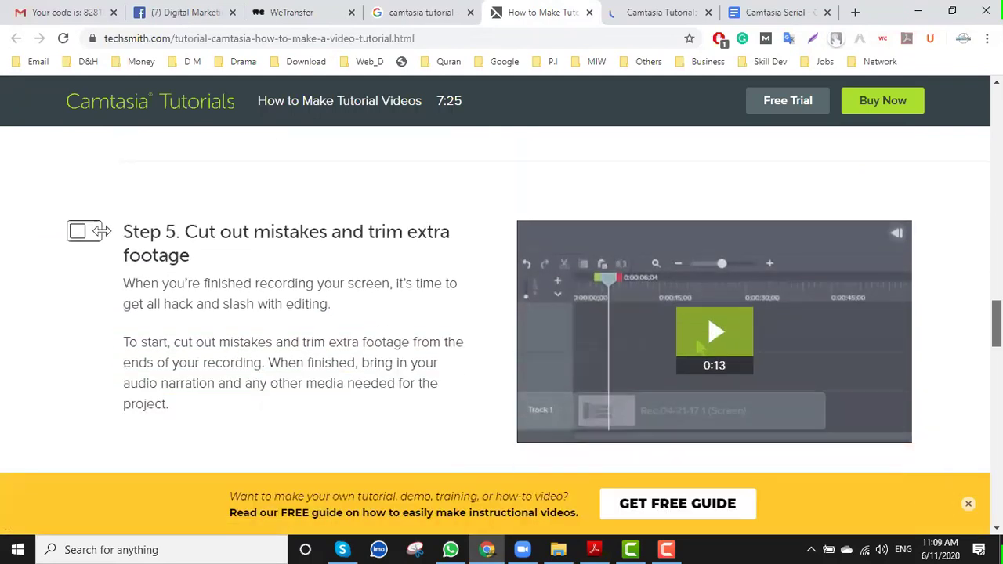
scroll(788, 429, down, 3)
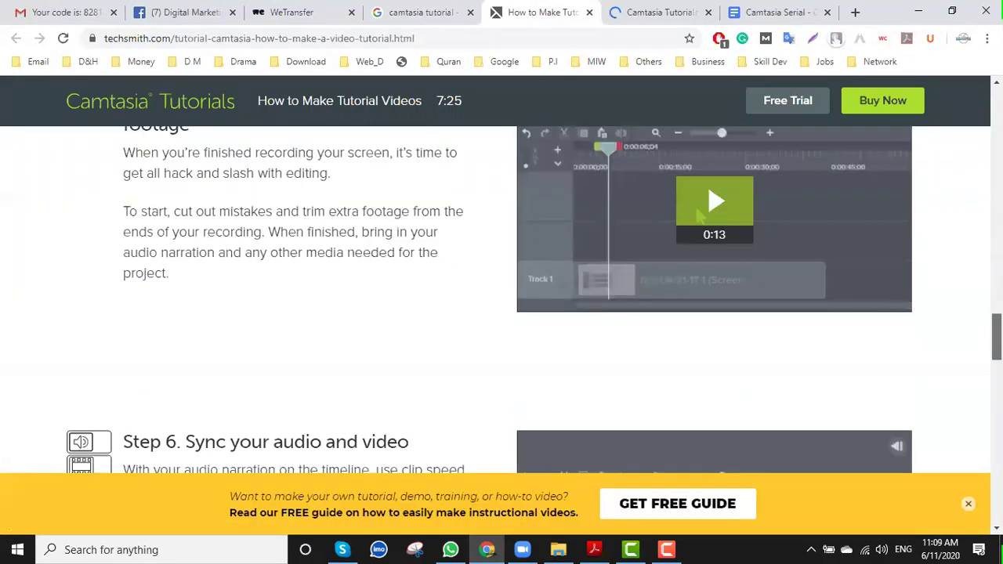
scroll(502, 306, down, 4)
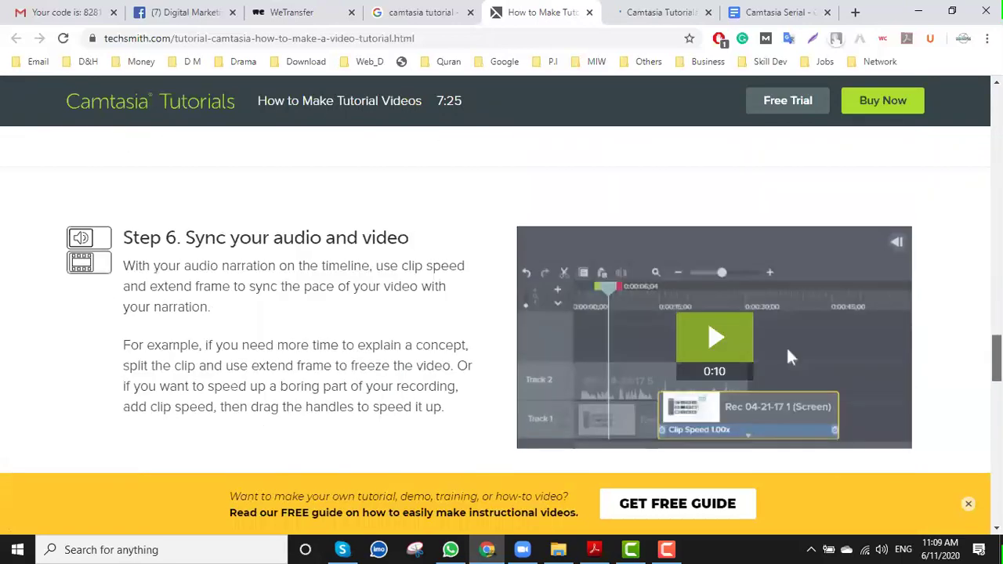
scroll(502, 305, down, 2)
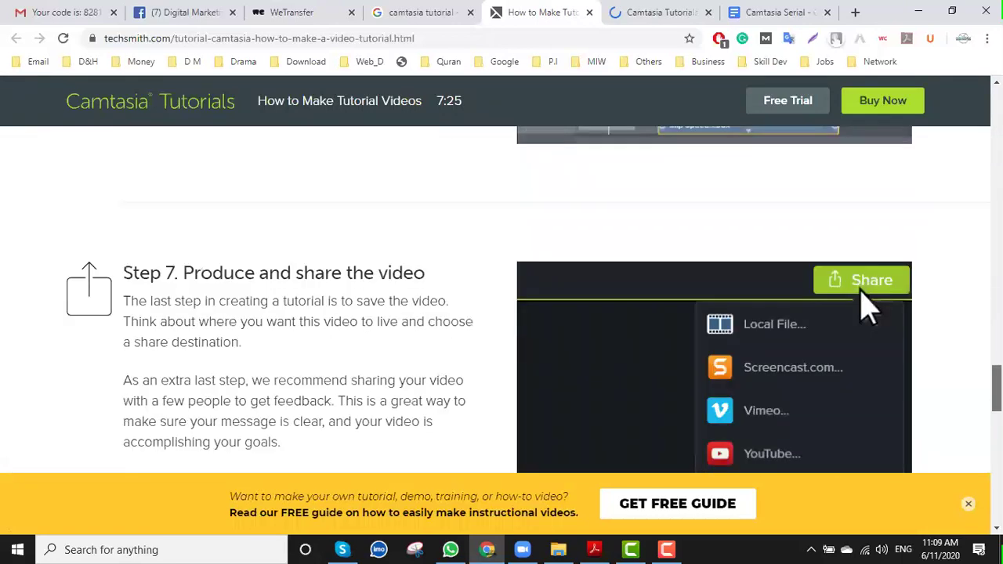
scroll(501, 306, down, 3)
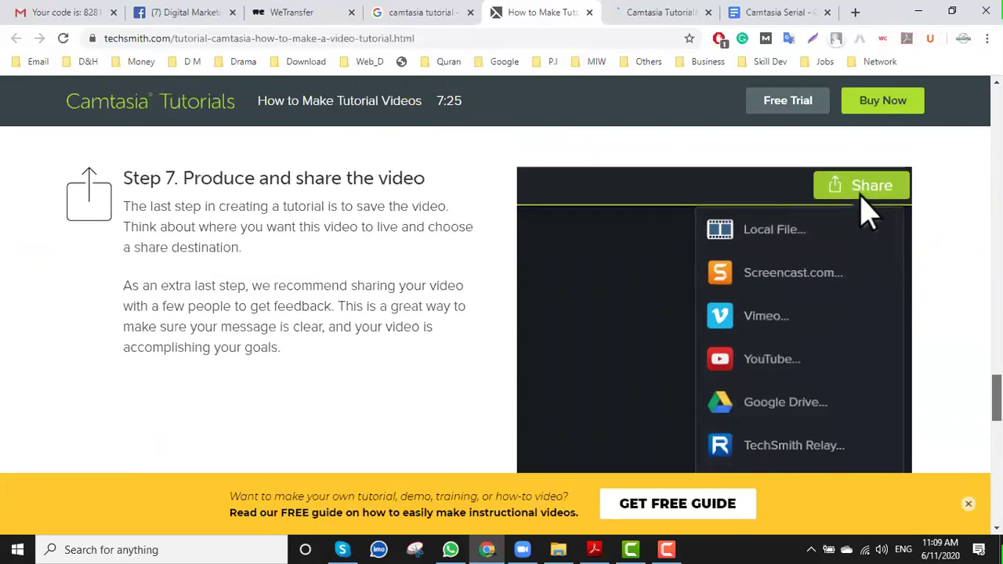
scroll(502, 306, down, 3)
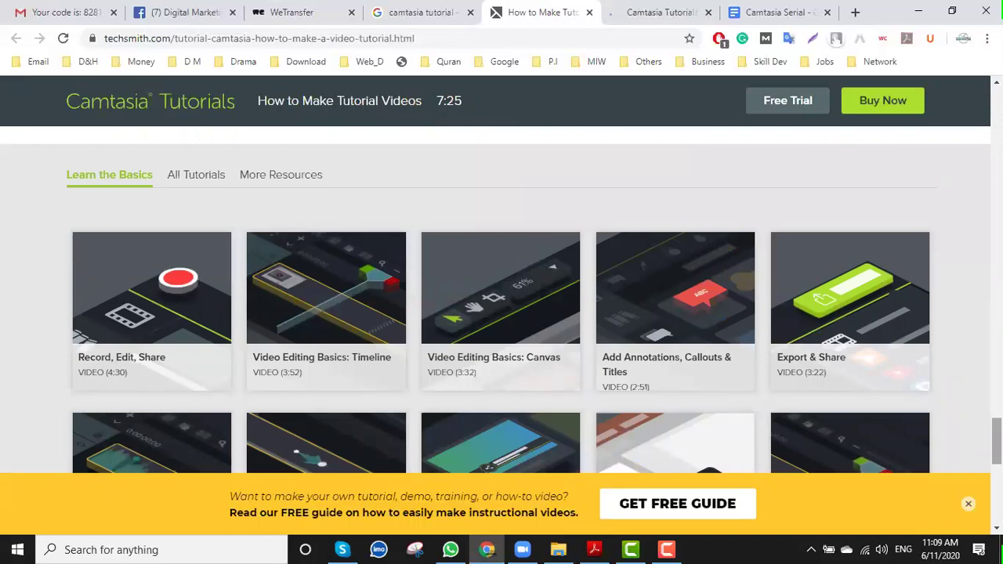
scroll(502, 305, down, 2)
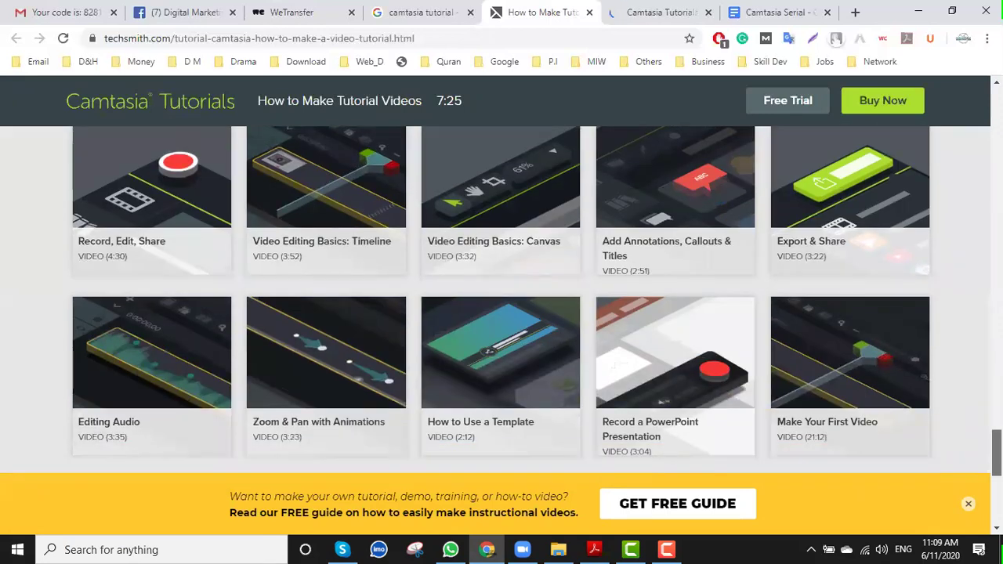
scroll(536, 302, down, 1)
scroll(654, 168, down, 3)
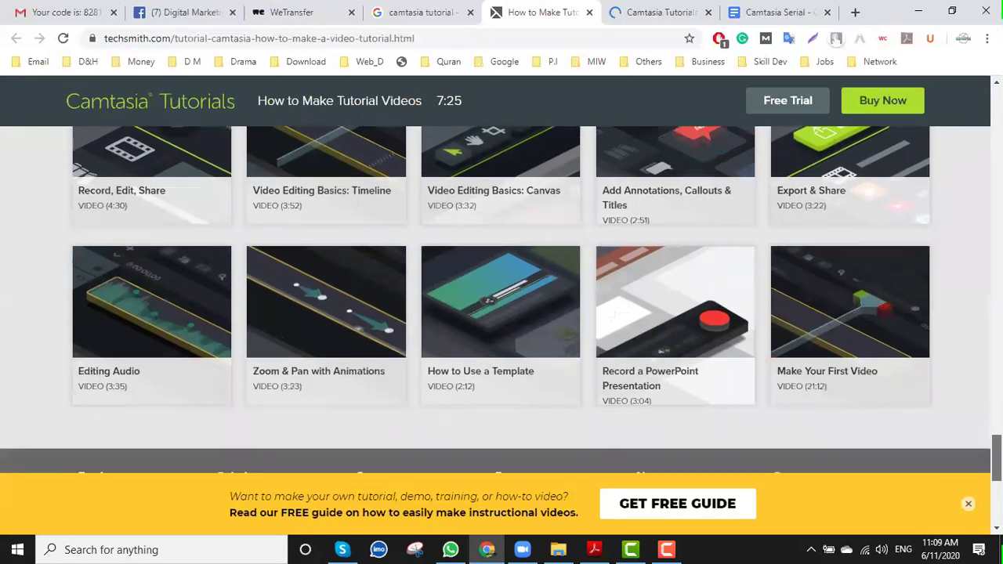
scroll(654, 168, up, 5)
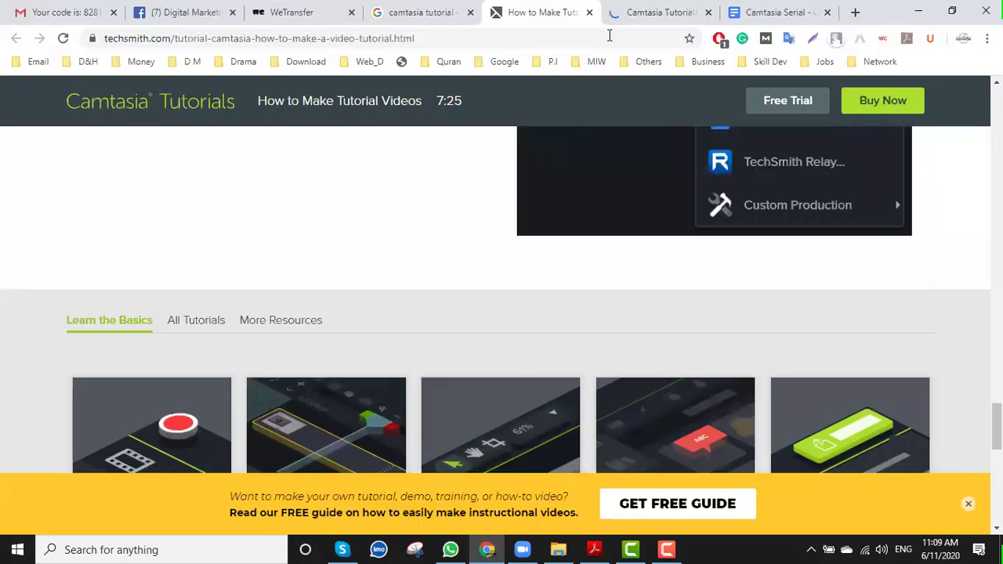
click(590, 12)
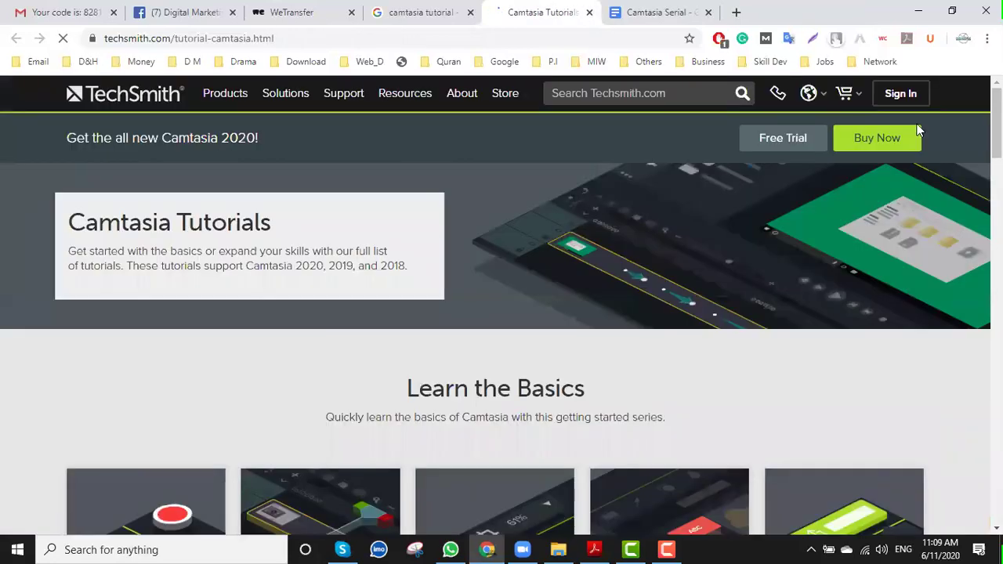
Step: Close the Camtasia Tutorials page and open the YouTube result 'Camtasia 2019: Full Tutorial for Beginners'
scroll(502, 314, down, 2)
scroll(501, 314, down, 4)
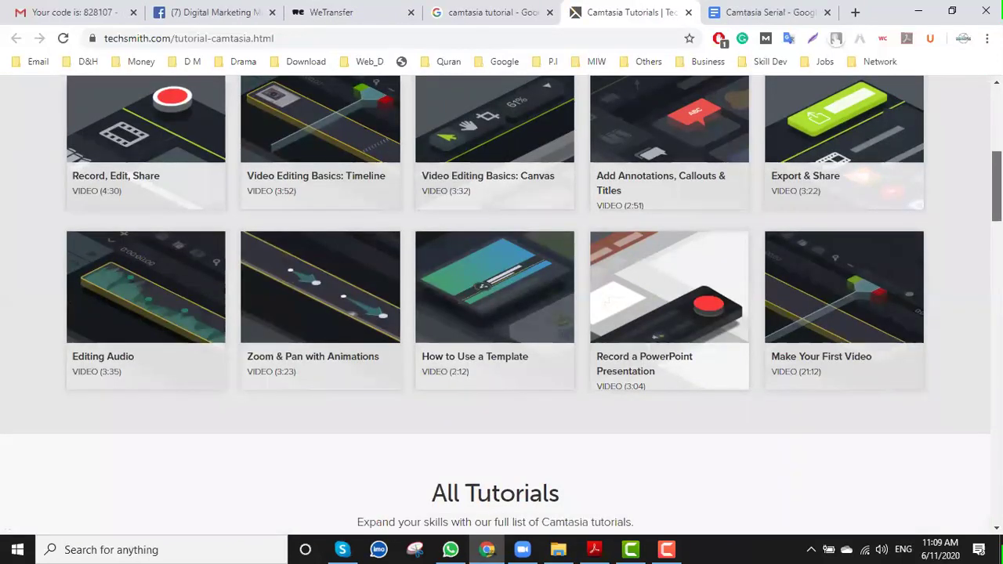
scroll(502, 313, down, 1)
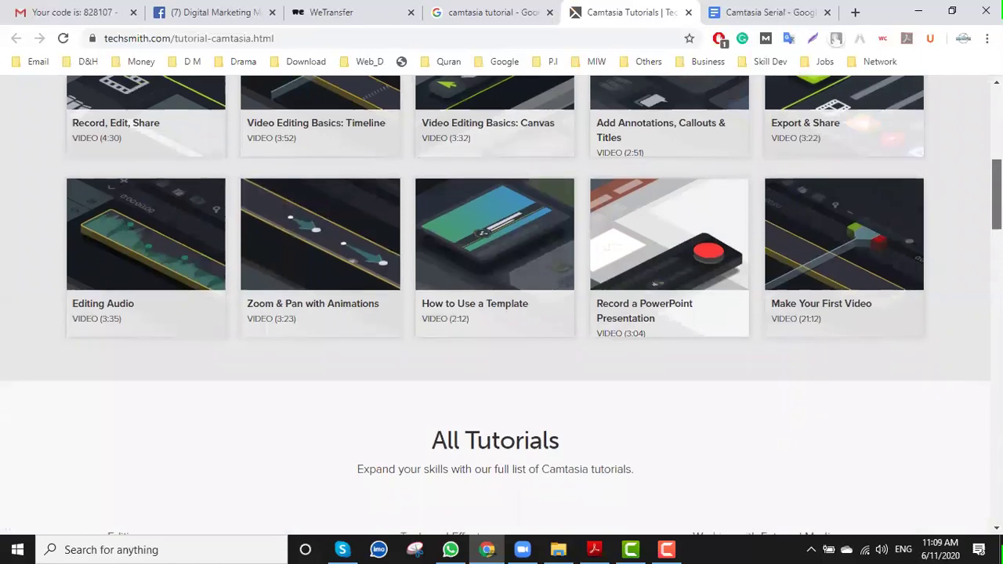
scroll(501, 314, down, 3)
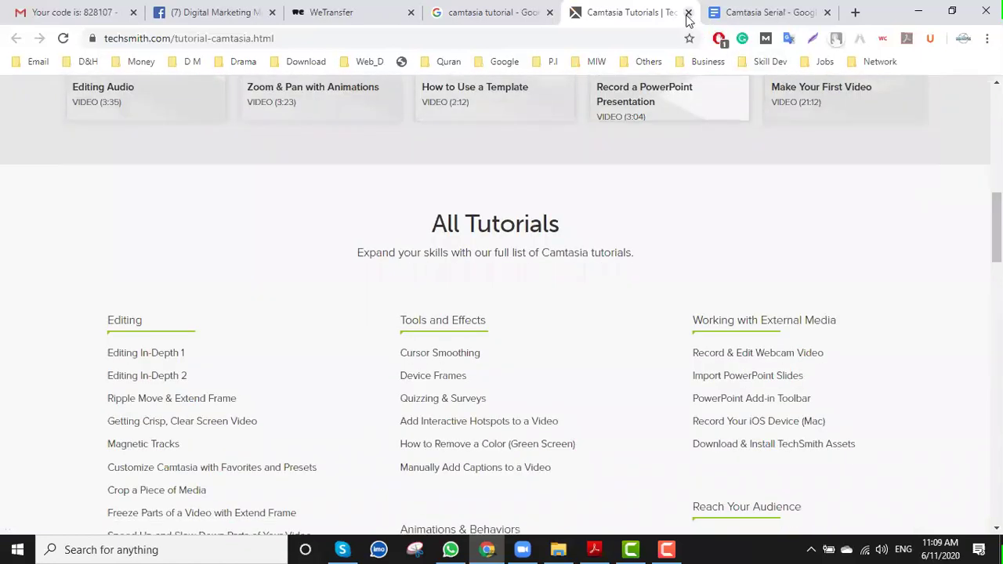
click(688, 13)
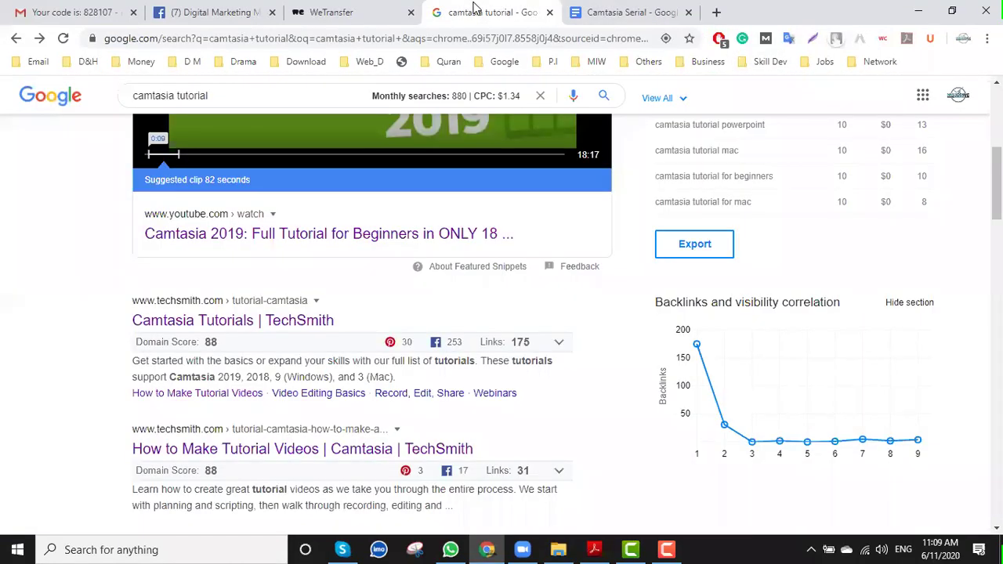
click(286, 233)
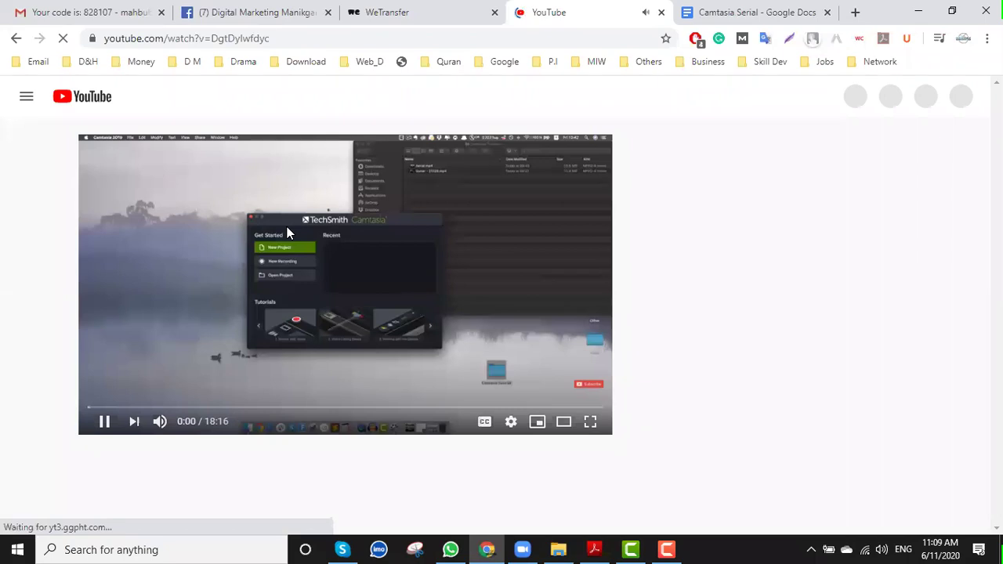
Step: Jump the Camtasia 2019 tutorial ahead to about 3:26, then to 4:40, and let it play
click(185, 408)
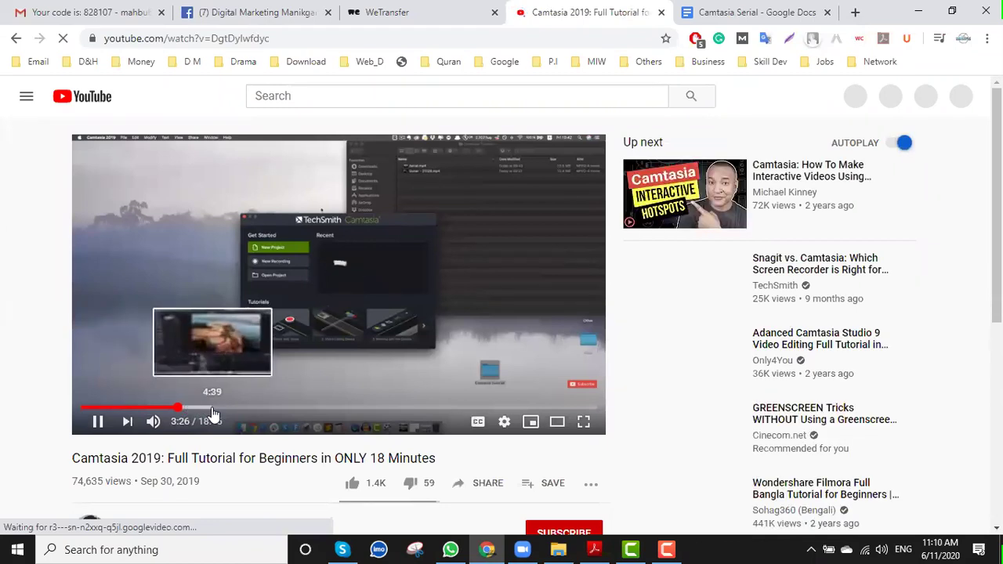
click(212, 408)
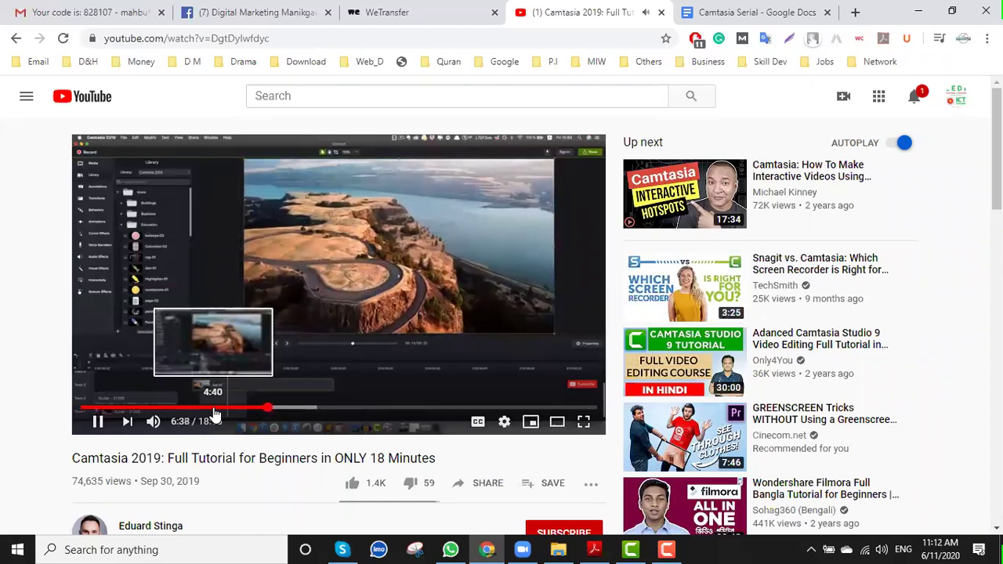
Step: Delete the last Camtasia Recorder recording and turn the camera off, leaving audio on
click(662, 550)
mouse_move(855, 492)
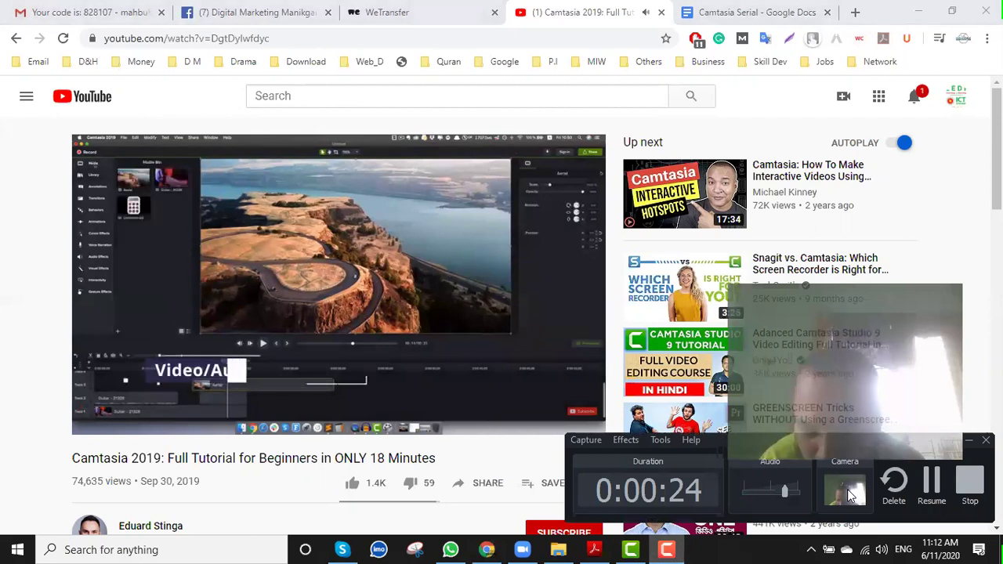
click(900, 505)
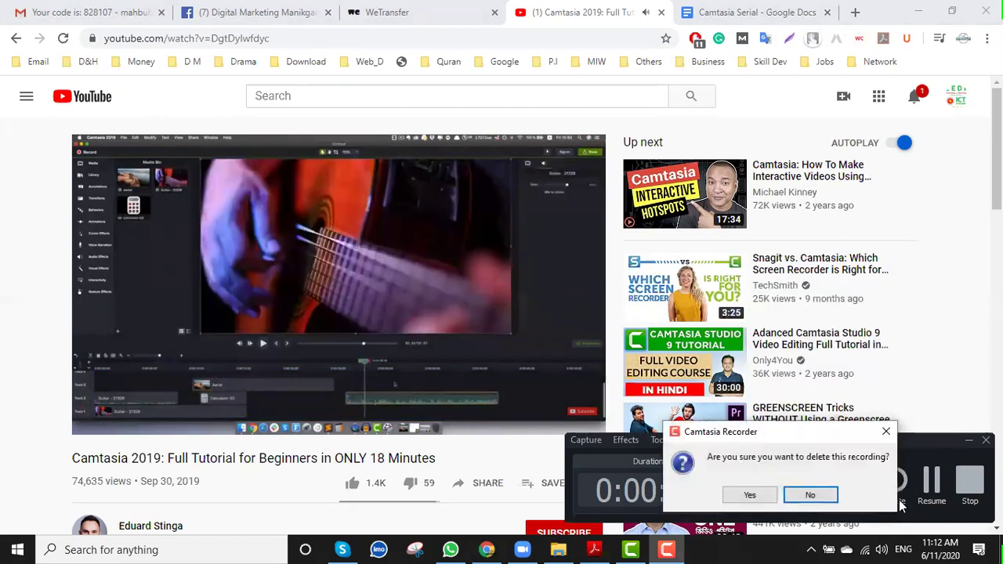
click(760, 494)
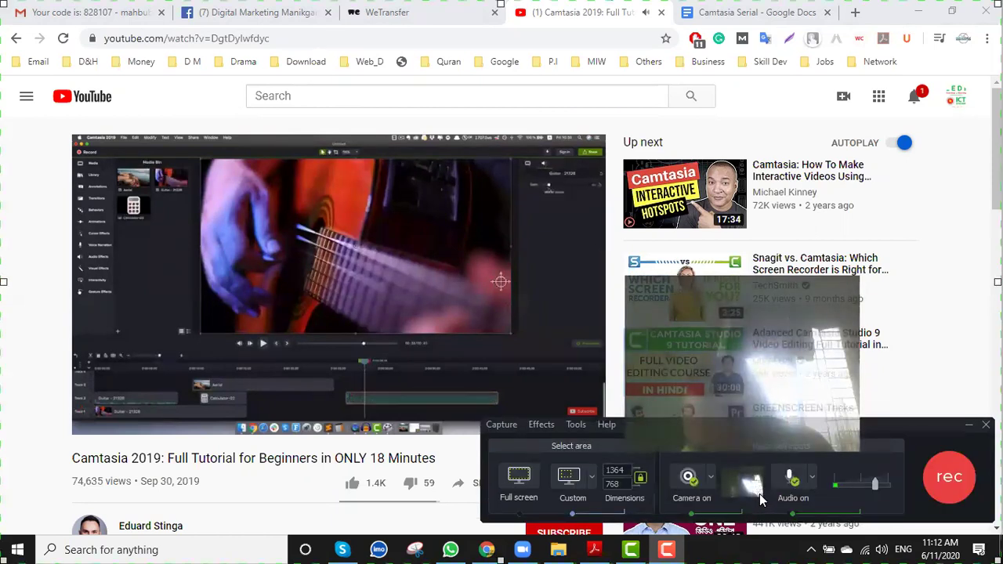
click(689, 481)
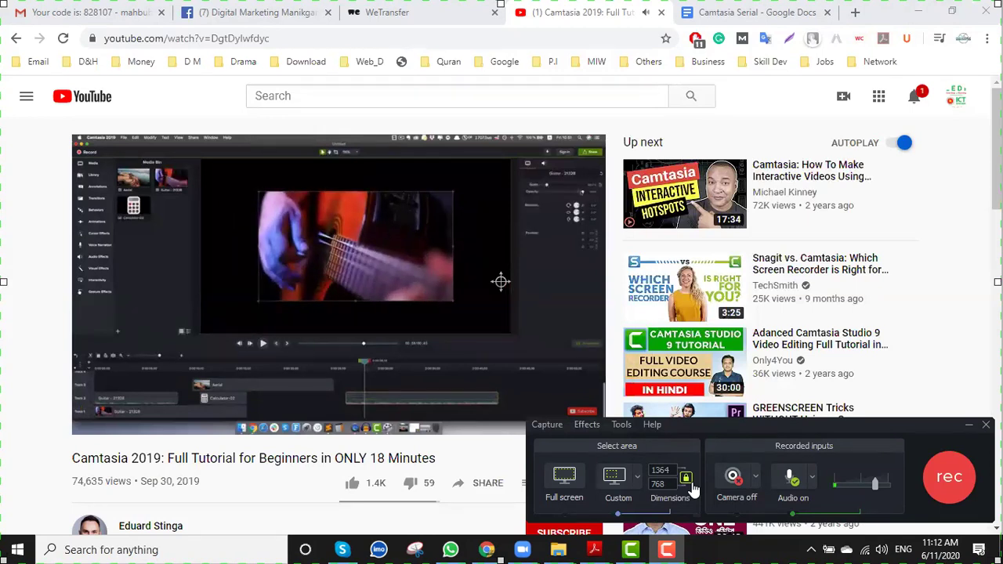
Step: Hide the recorder controls, pause the tutorial at 8:04, and switch to the Camtasia editor
click(970, 428)
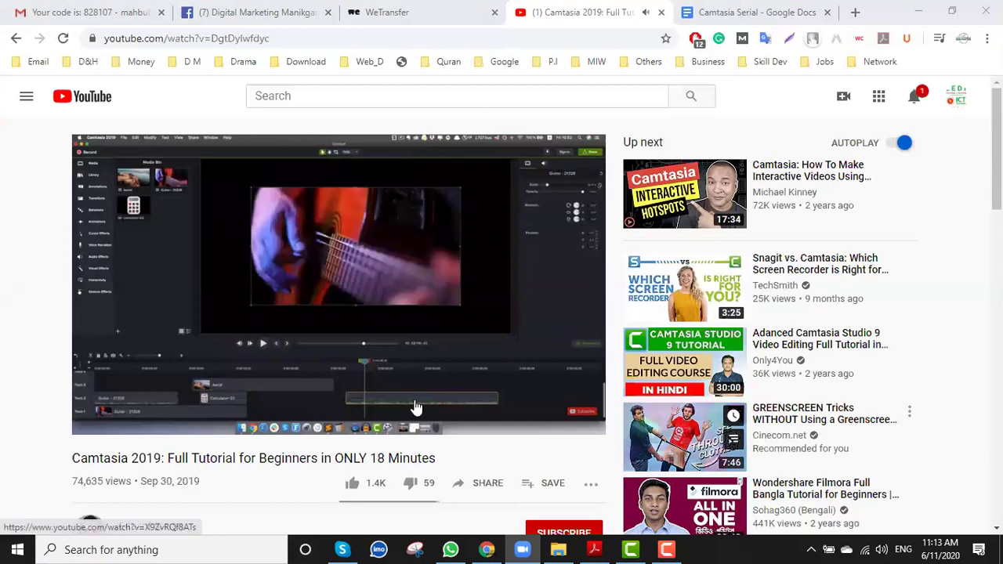
click(96, 422)
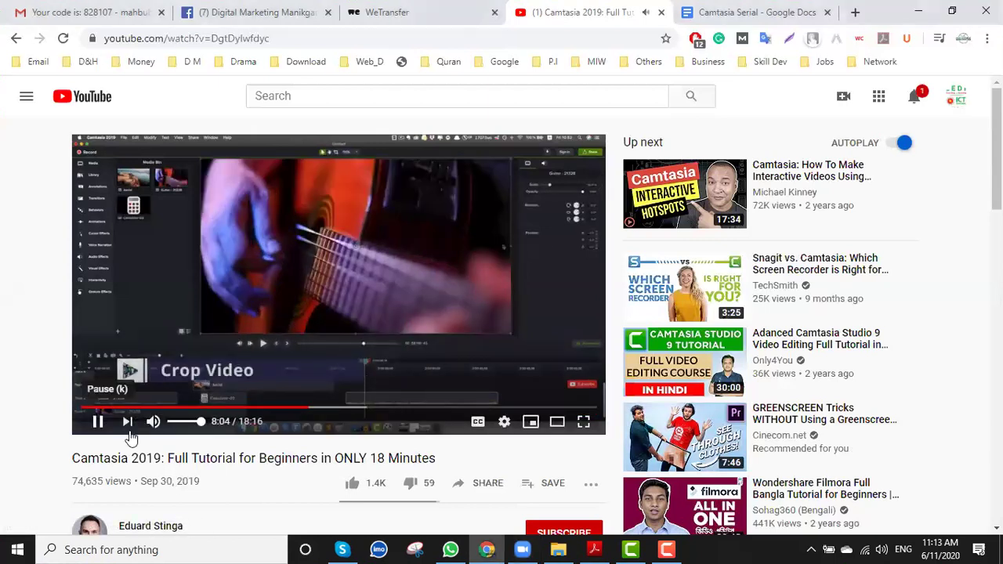
click(633, 549)
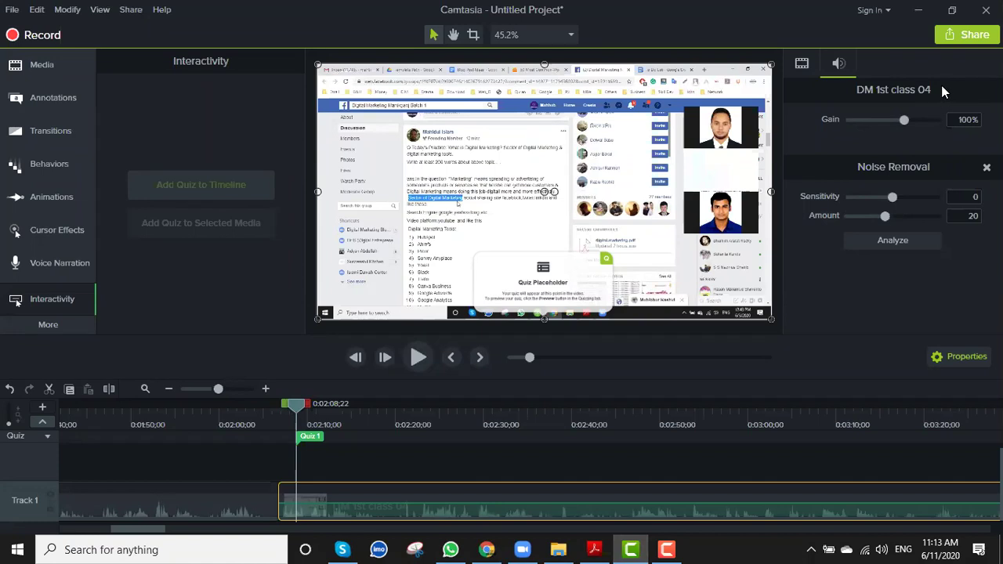
click(804, 65)
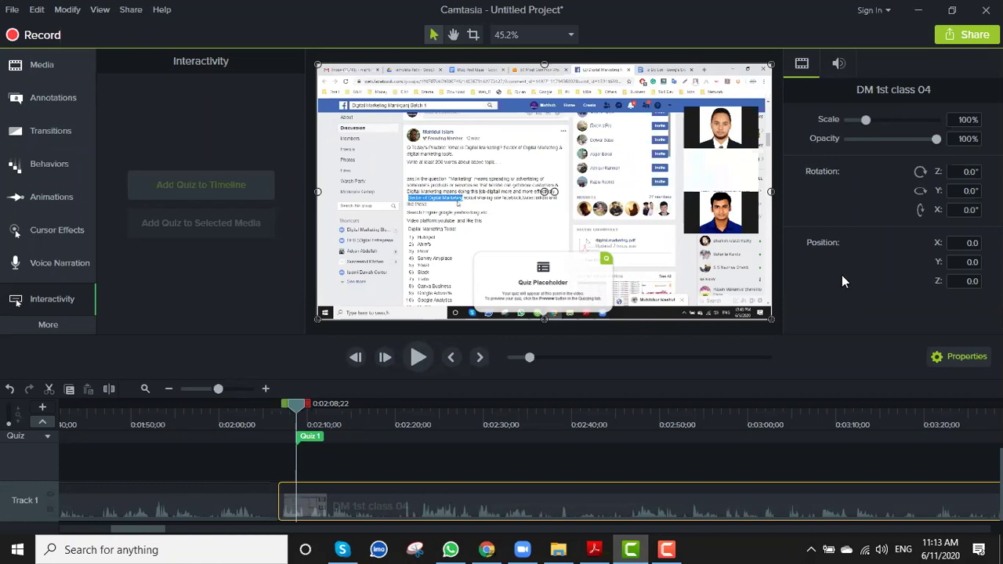
click(971, 246)
drag(772, 320, 643, 247)
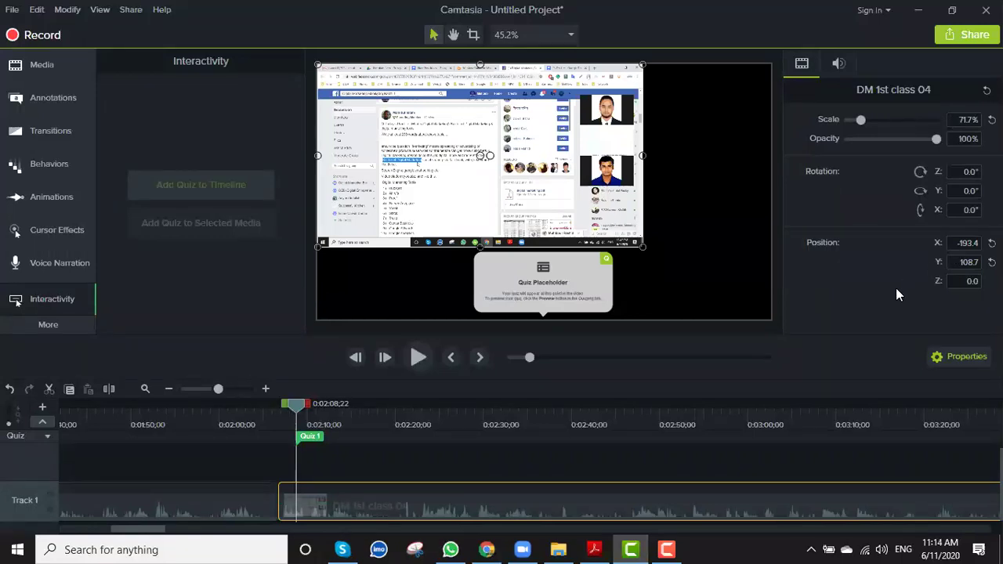
key(ctrl+z)
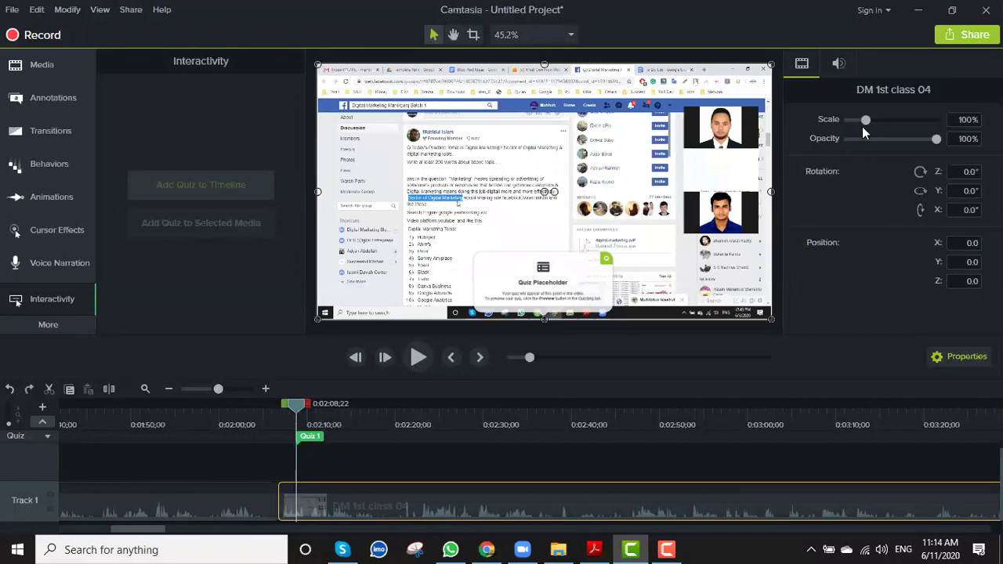
click(842, 64)
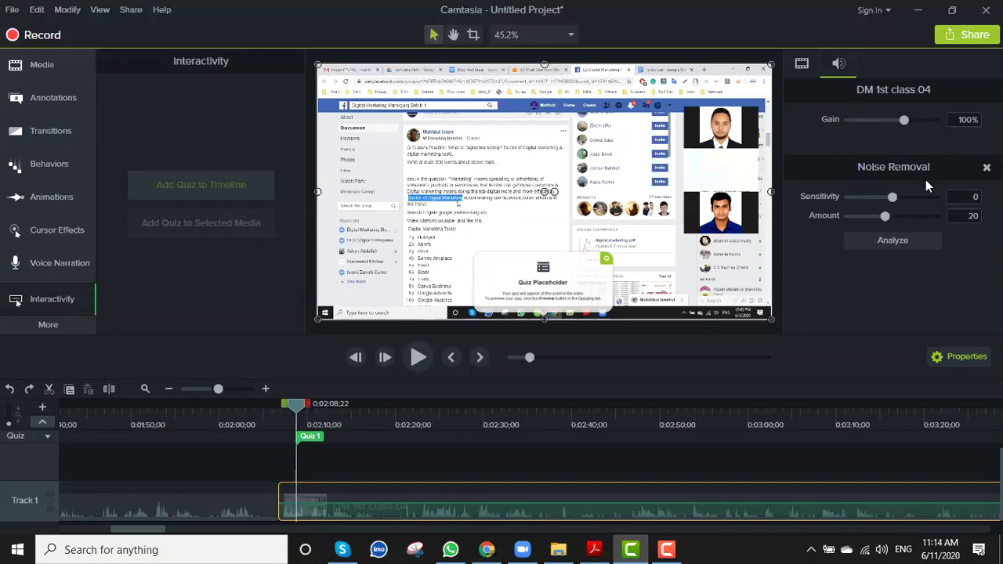
Step: Set noise removal to sensitivity 11 and amount 40, analyse the noise, and nudge the recording up on the canvas
drag(891, 202, 923, 218)
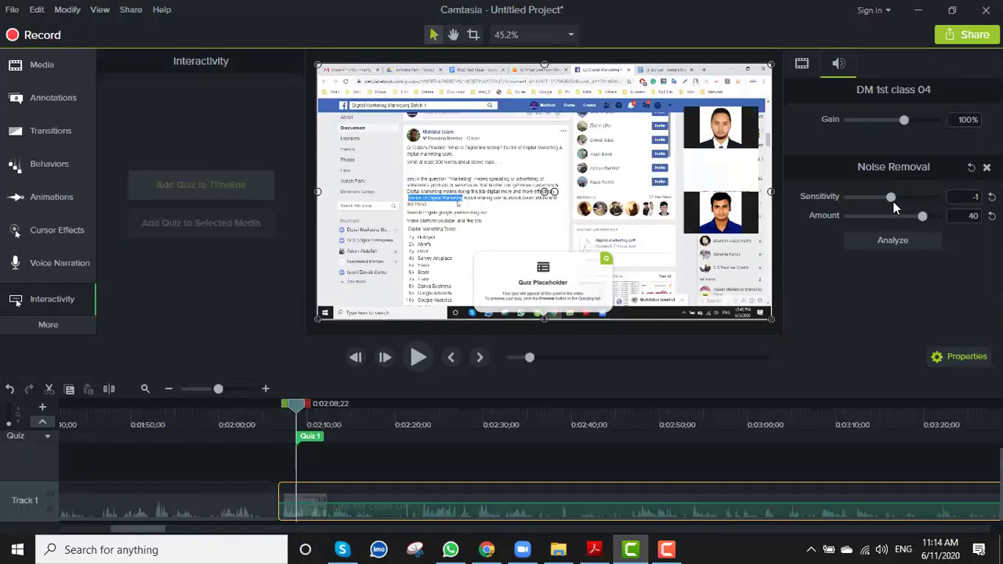
drag(912, 200, 918, 200)
click(886, 244)
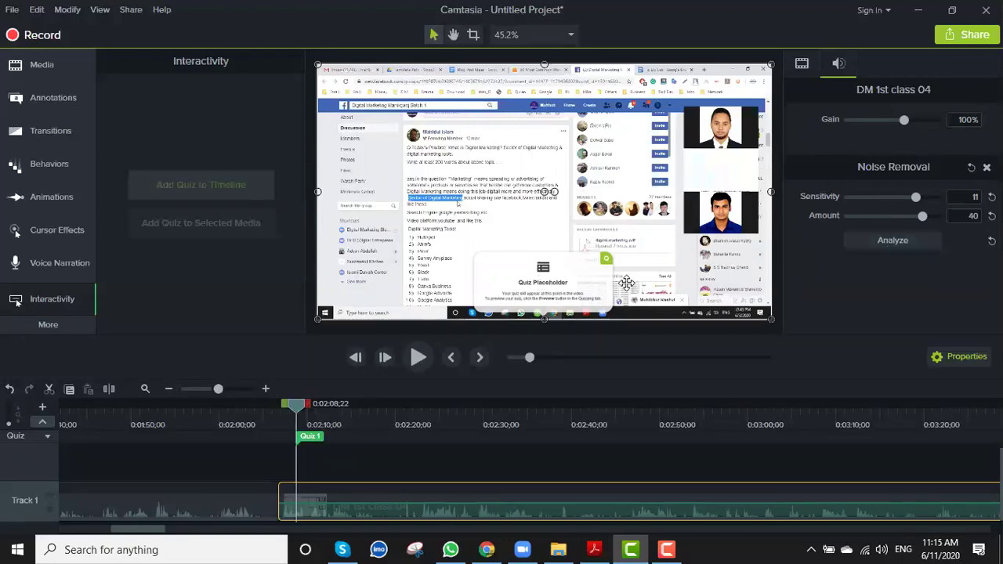
mouse_move(584, 287)
mouse_down()
mouse_move(586, 222)
mouse_move(574, 281)
mouse_up()
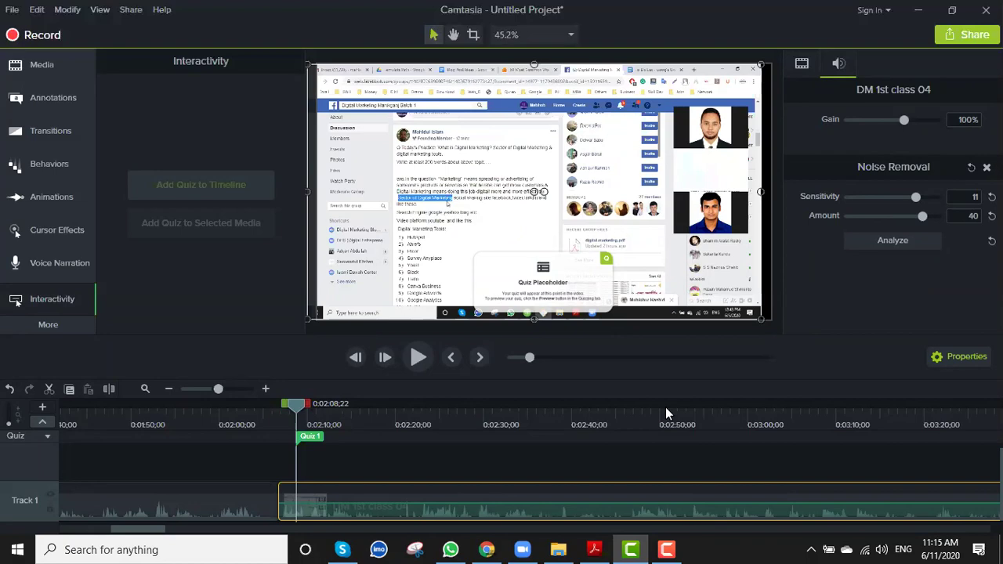
click(486, 549)
Step: Resume the Camtasia 2019 tutorial and let it play to about 10:09 in the Clip Speed section
click(98, 422)
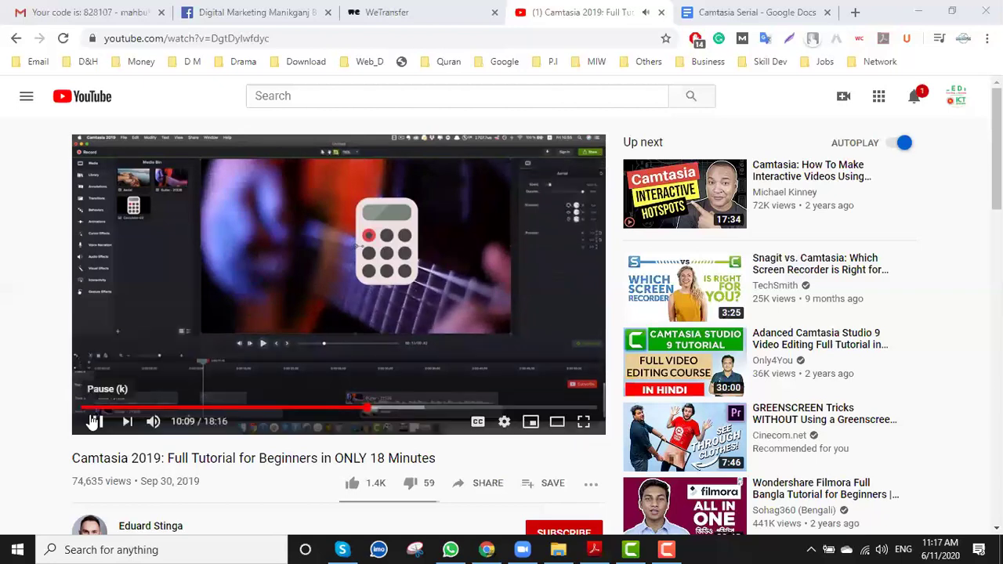
Step: Pause the tutorial at 10:10 and open the Camtasia Serial Google Docs tab
click(100, 422)
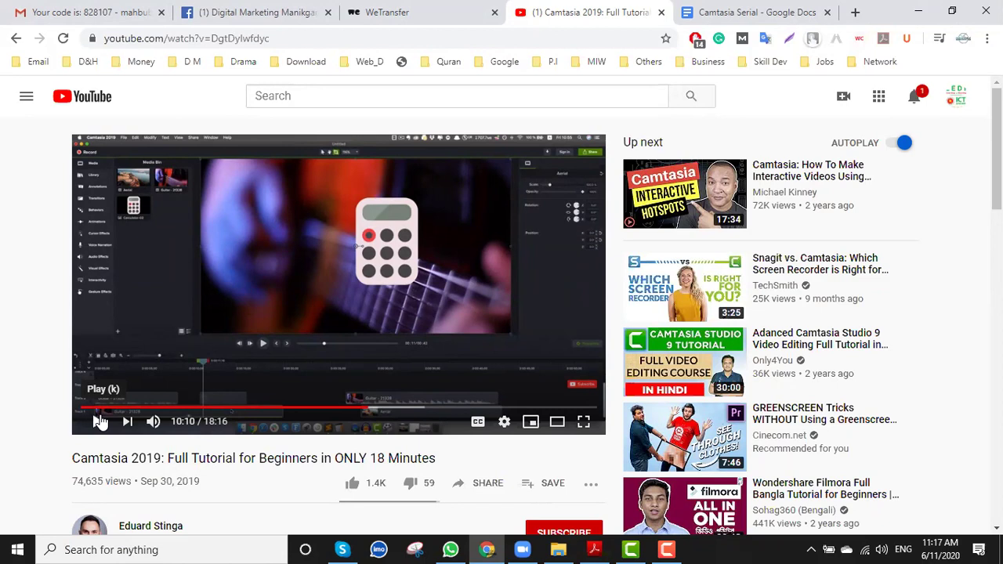
click(745, 10)
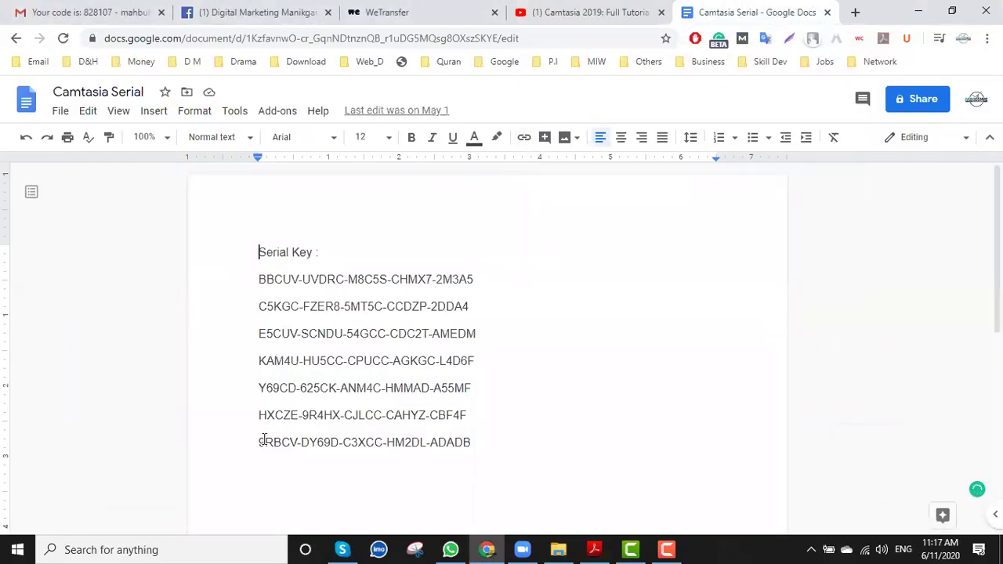
Step: Select the whole last licence key line in the Camtasia Serial document, then return to the YouTube tutorial
drag(258, 444, 283, 444)
click(292, 444)
drag(260, 443, 472, 442)
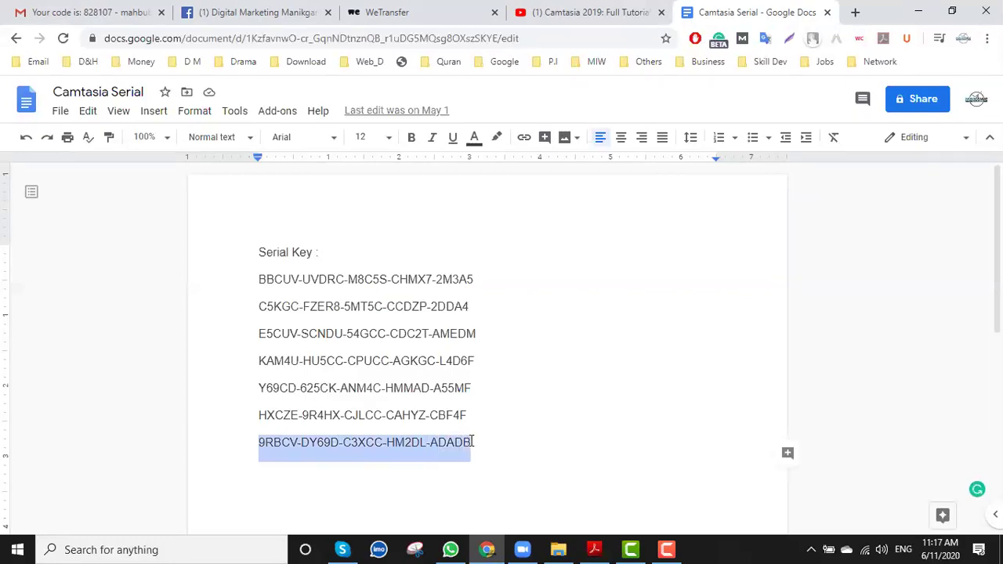
click(614, 10)
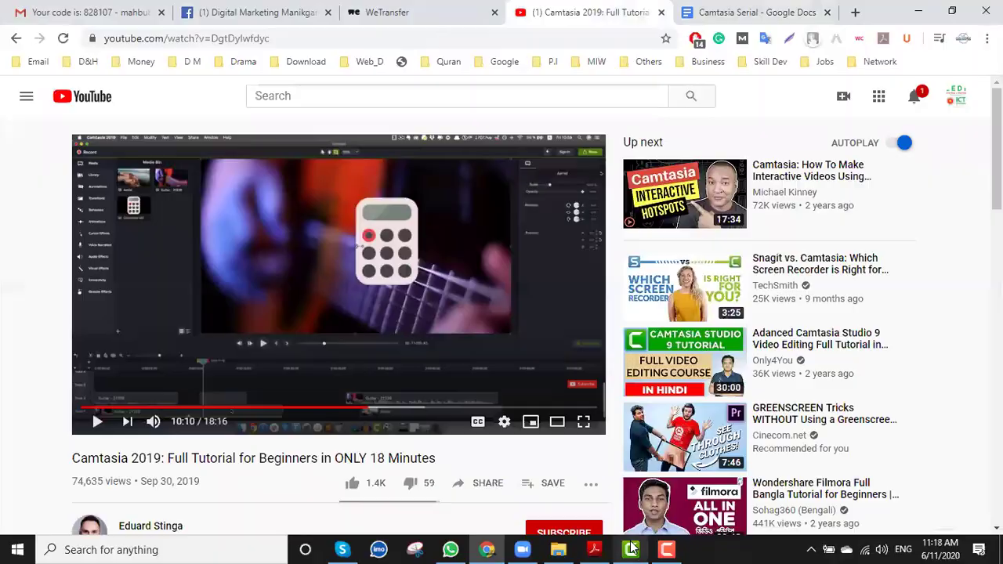
Step: Bring up the Camtasia editor, then minimize it to reveal the YouTube tutorial in Chrome
click(632, 549)
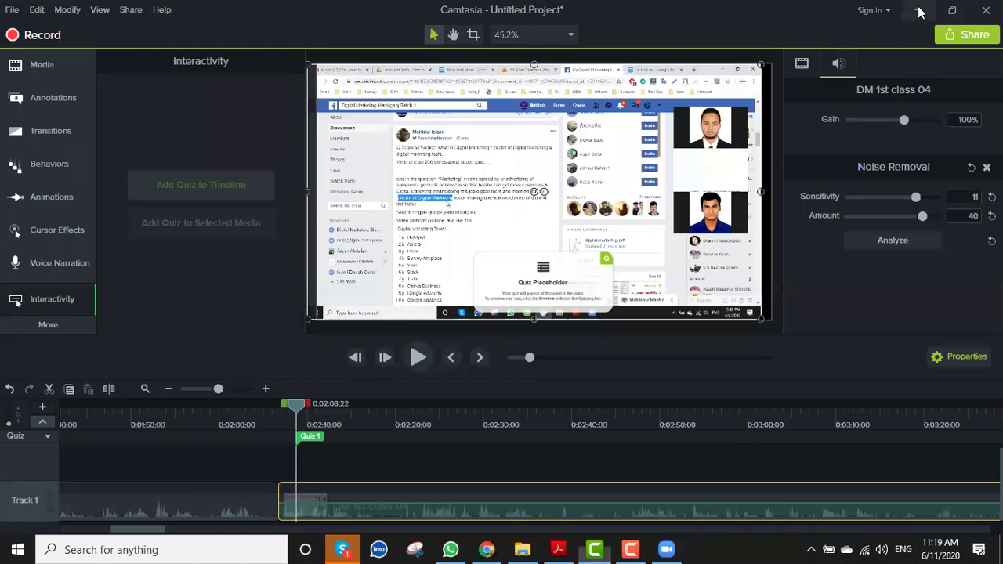
click(920, 11)
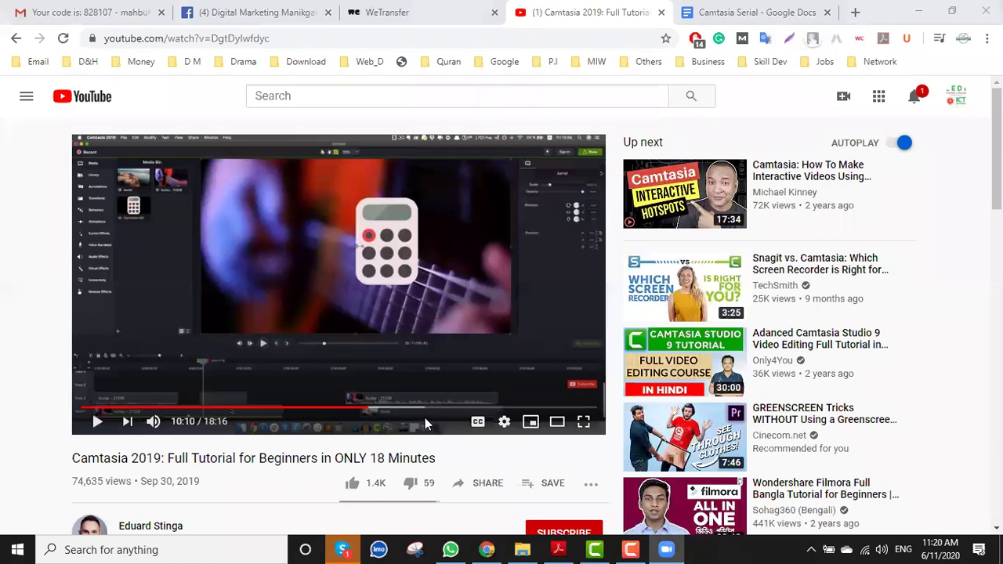
click(342, 548)
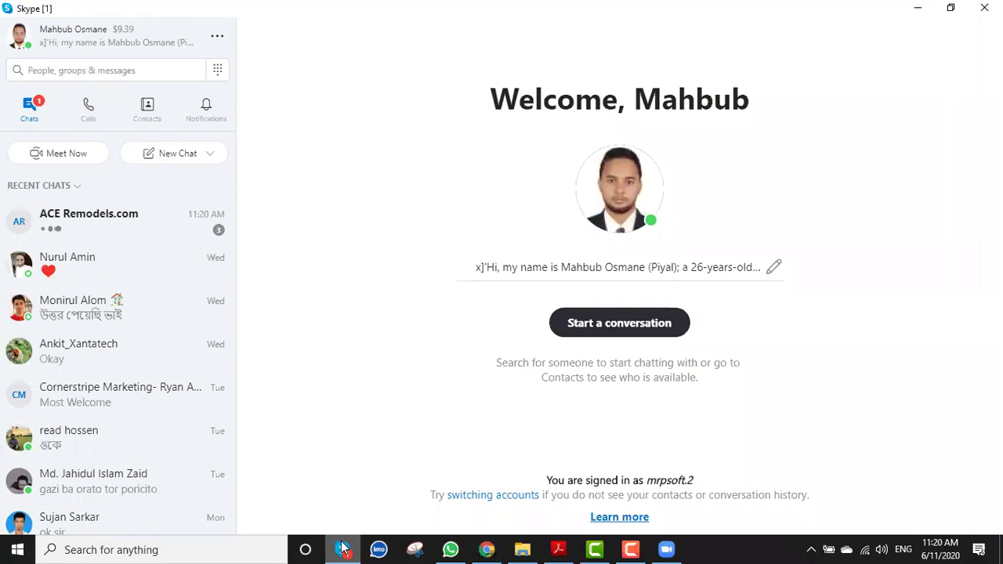
click(916, 10)
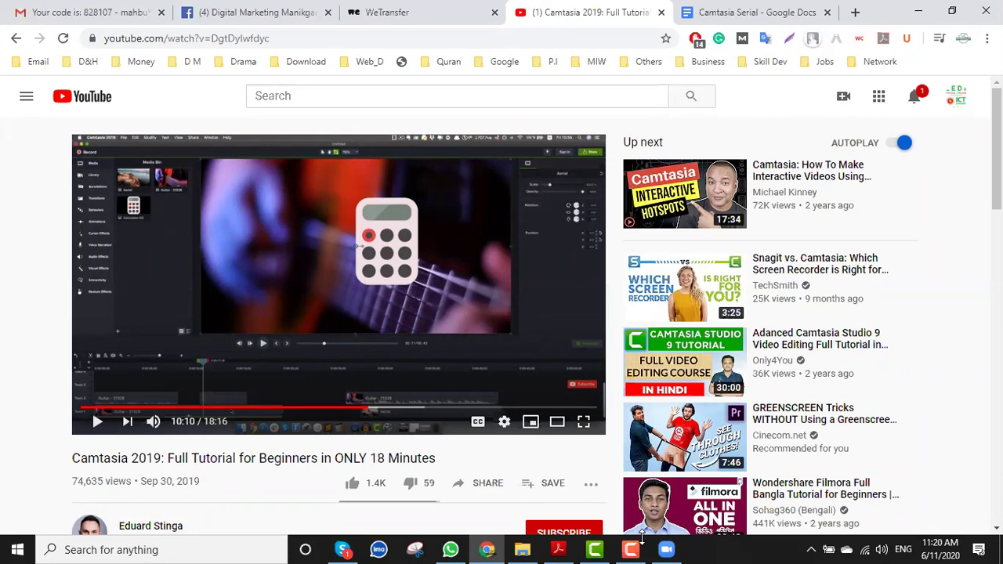
Step: Glance at the ICT Training folder and Skype, then switch to the Camtasia Serial document
click(522, 550)
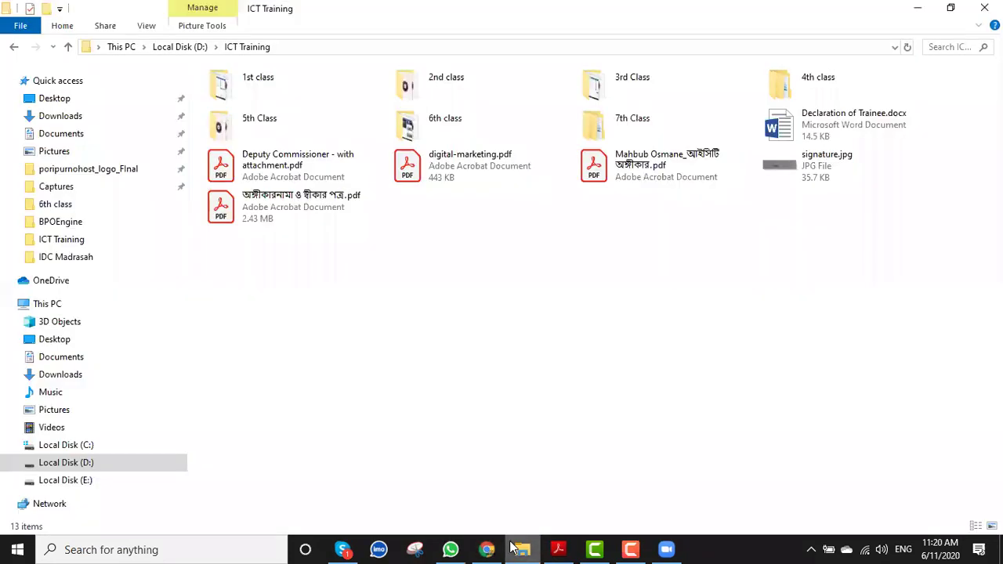
click(298, 83)
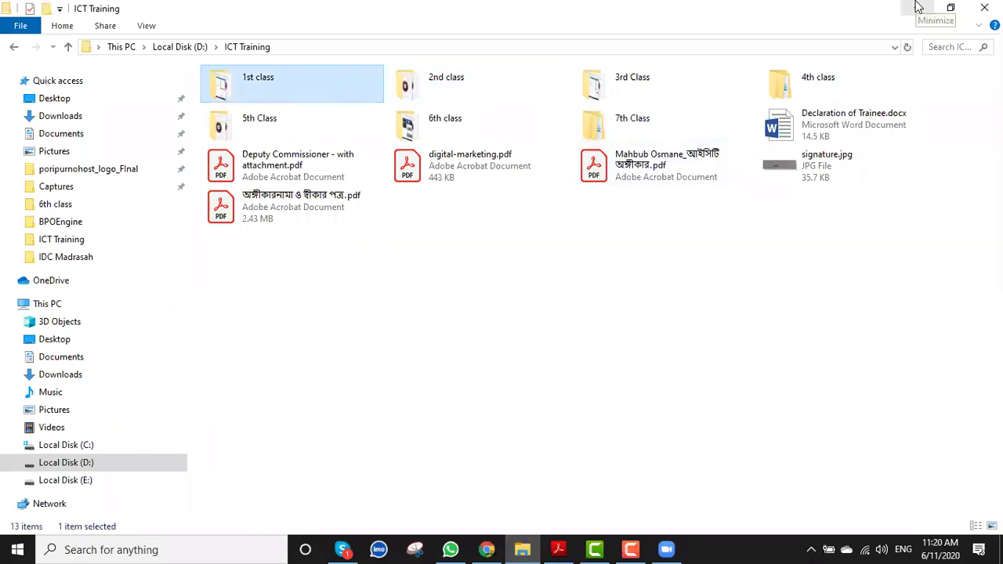
click(918, 7)
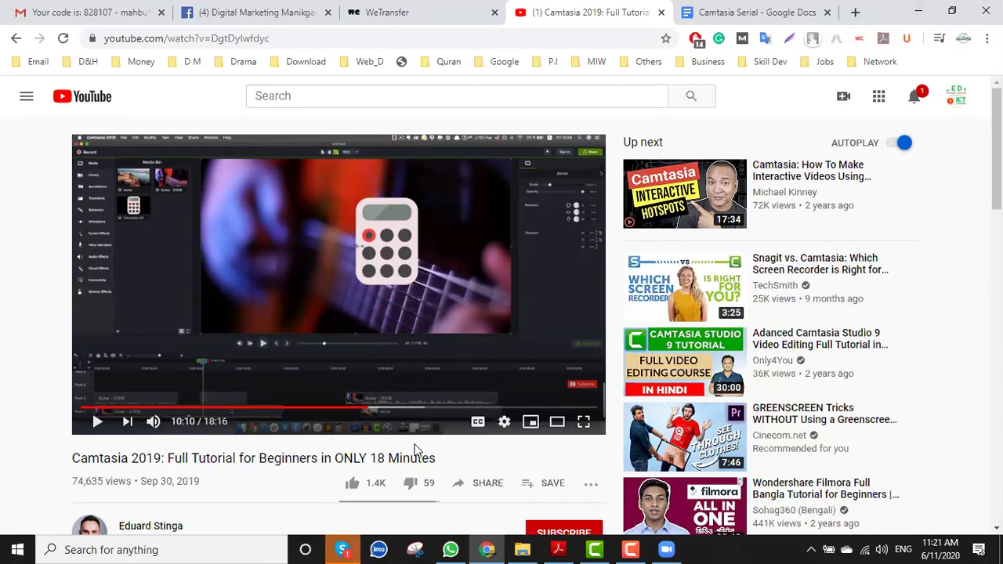
click(345, 549)
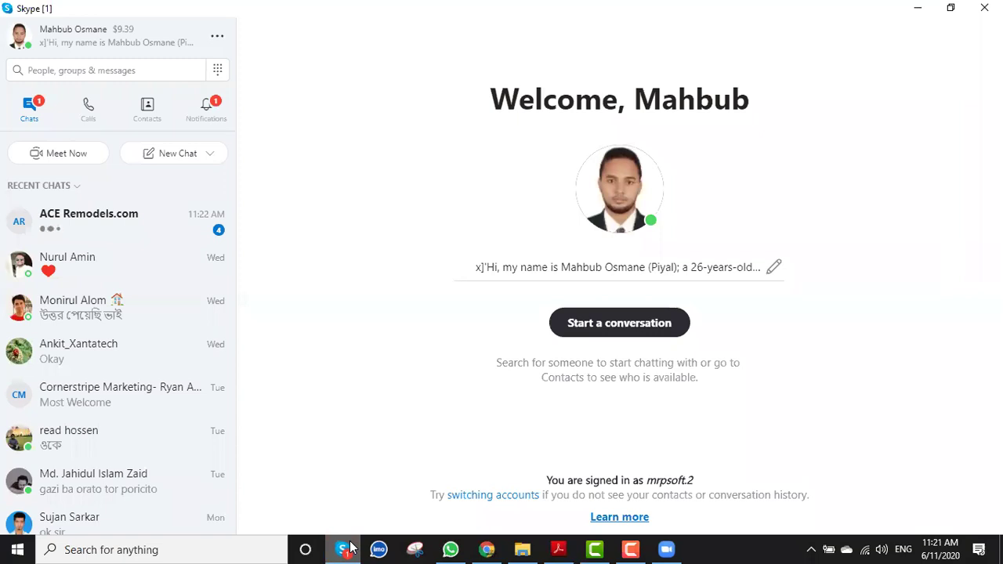
click(919, 8)
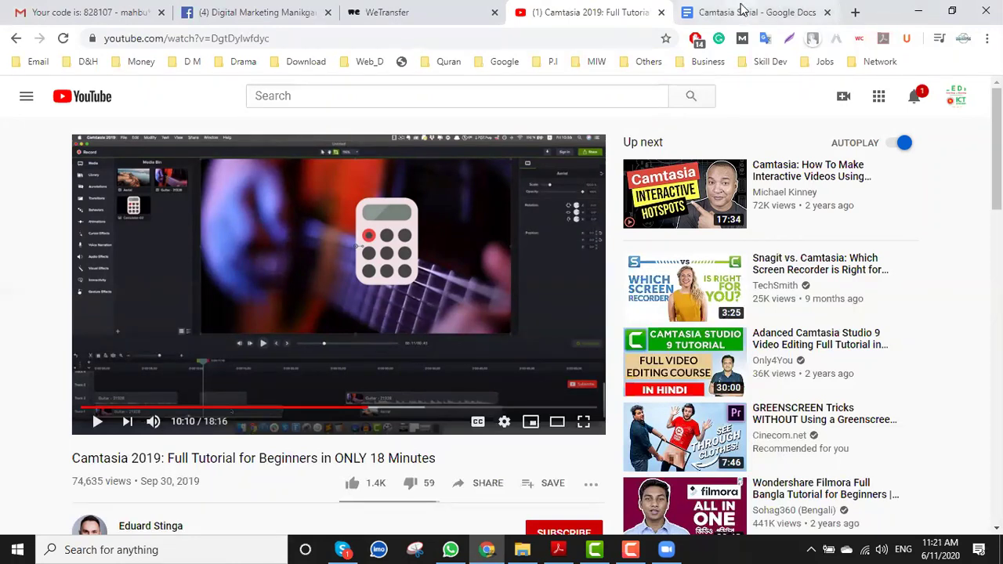
click(743, 9)
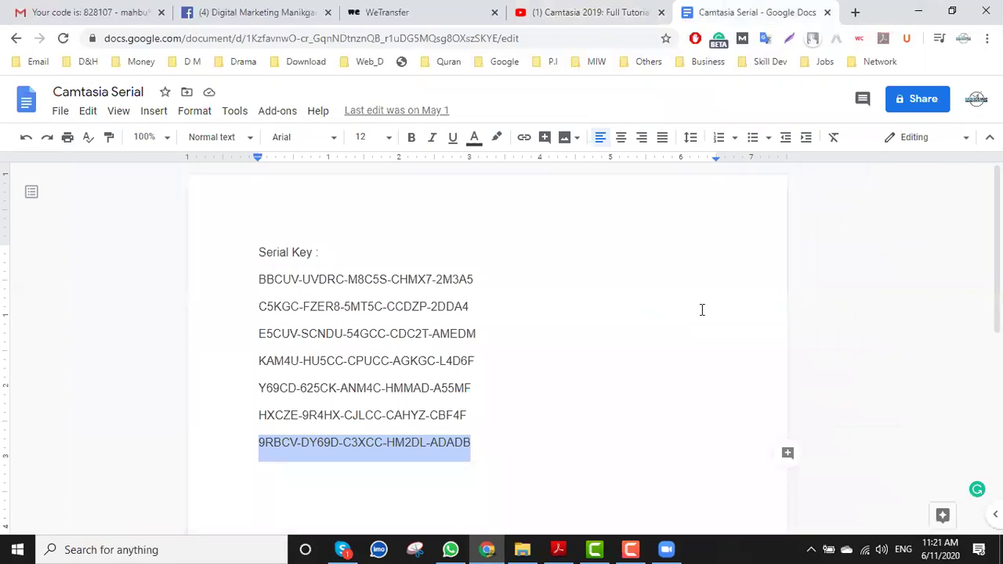
Step: Start producing the Camtasia video to a local file and dismiss the key-validation warning
click(595, 548)
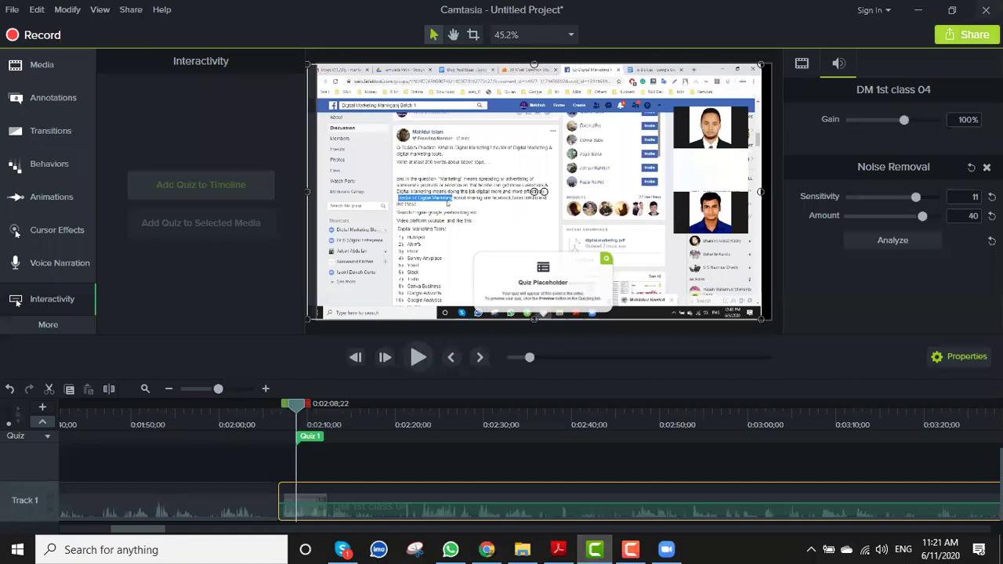
click(966, 36)
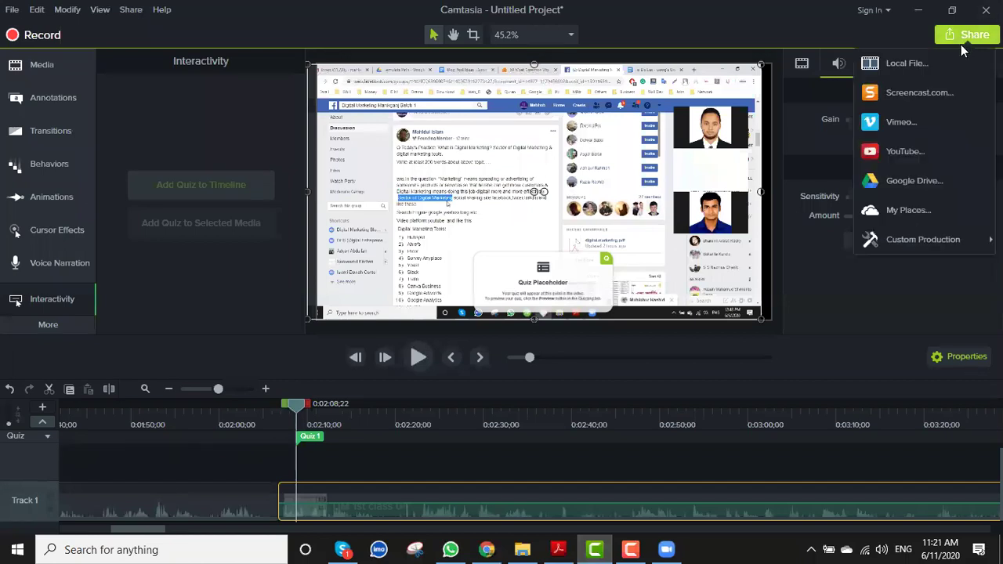
click(906, 62)
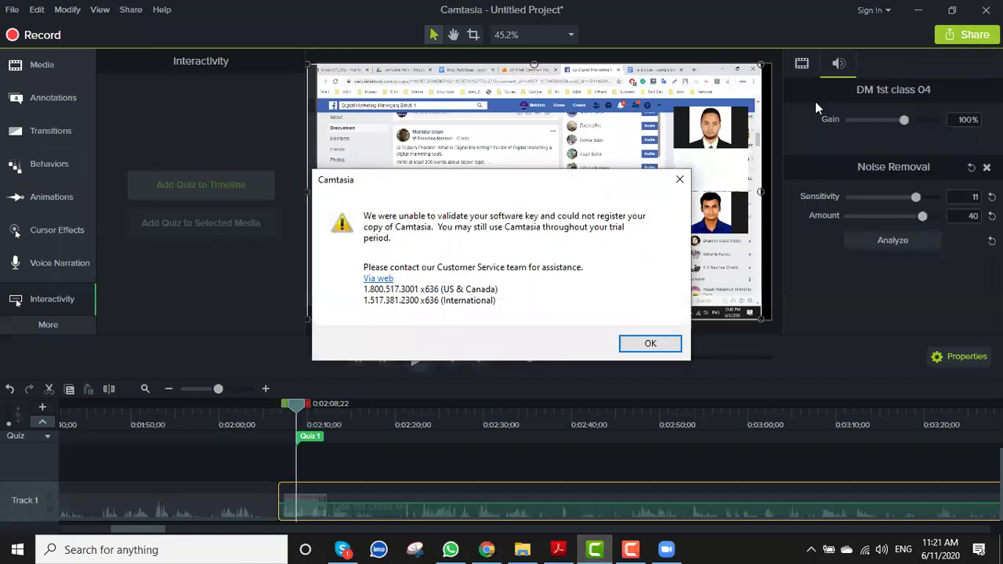
click(663, 343)
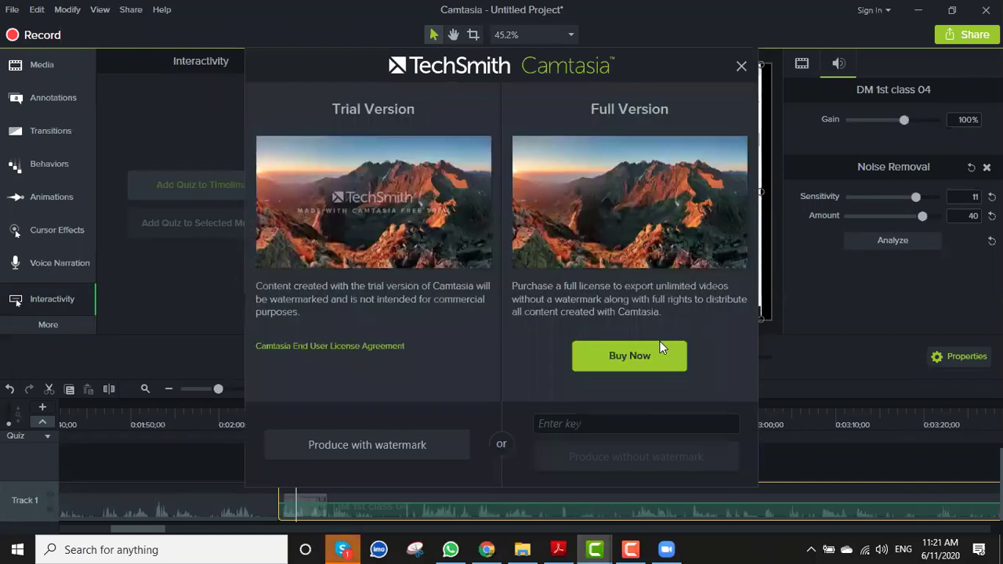
Step: Paste the licence key into the key field, then return to the Camtasia Serial document
click(569, 425)
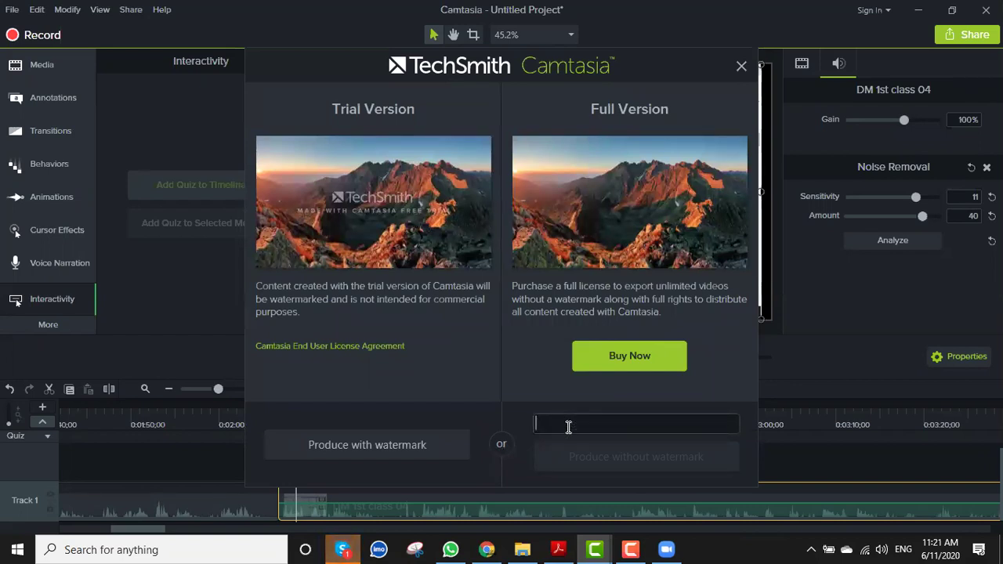
key(ctrl+v)
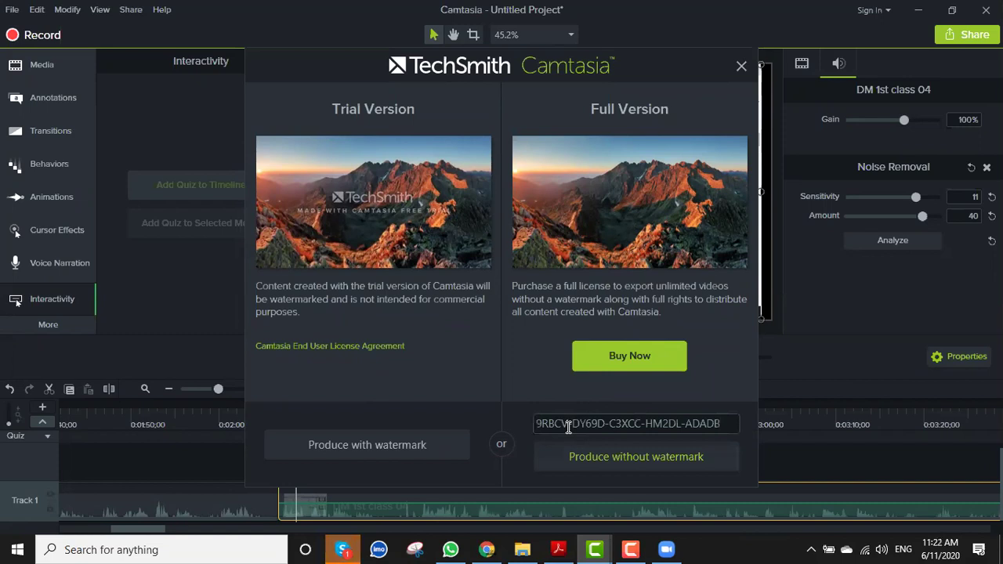
mouse_move(486, 549)
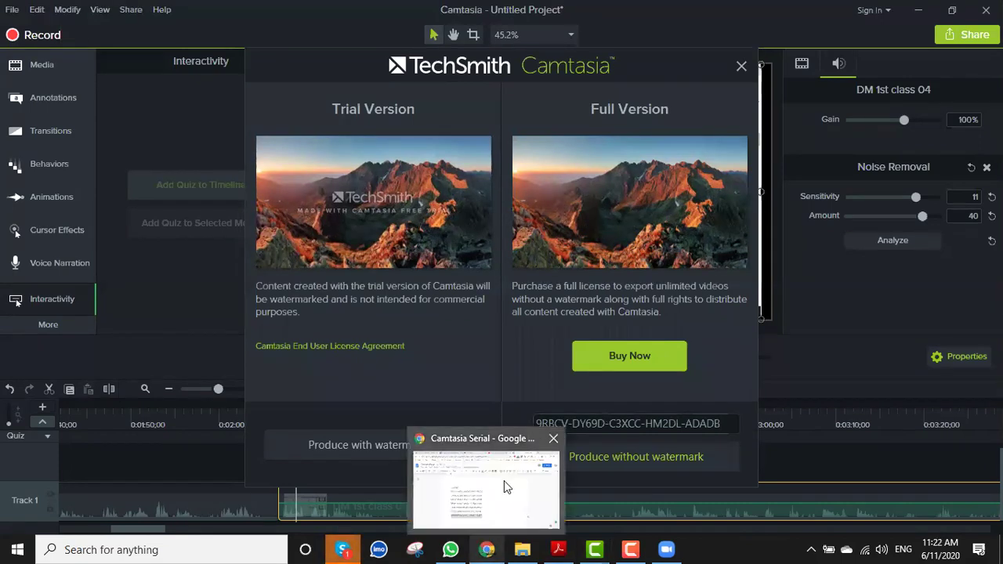
click(505, 486)
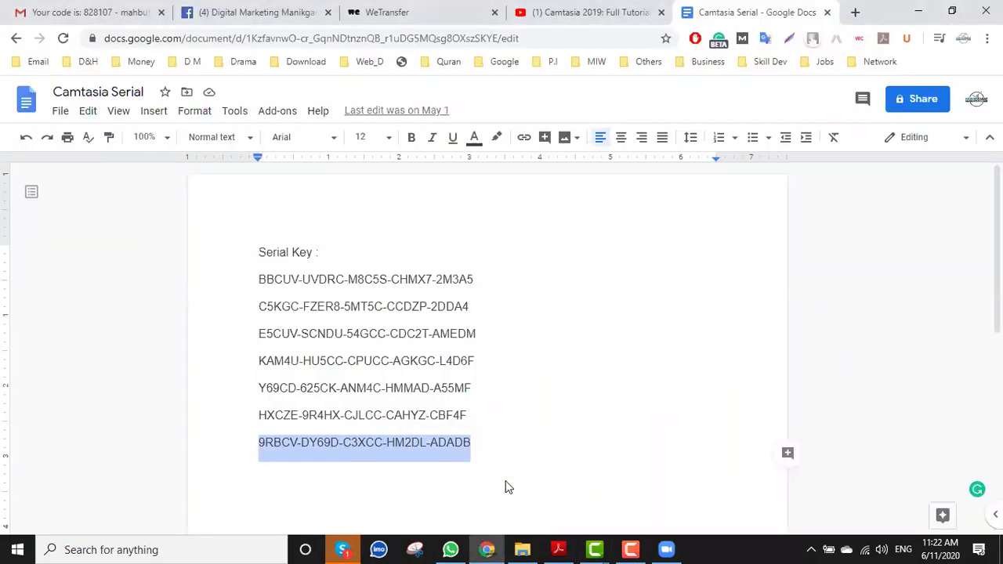
Step: Return to Camtasia's Trial/Full Version licence prompt with the pasted key filled in
click(487, 549)
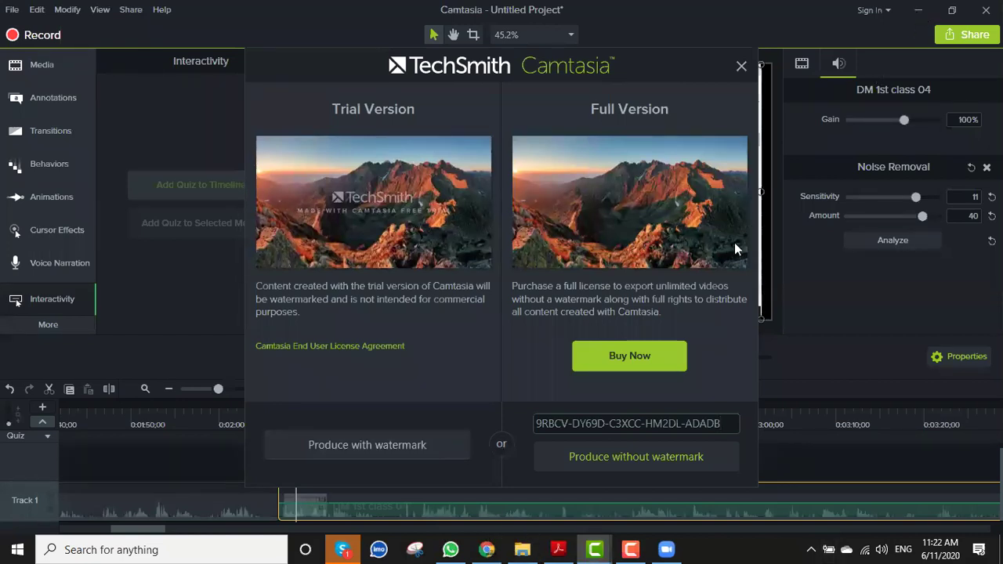
Step: Close the produce licence dialog, minimise Camtasia and open a blank Chrome tab
click(740, 65)
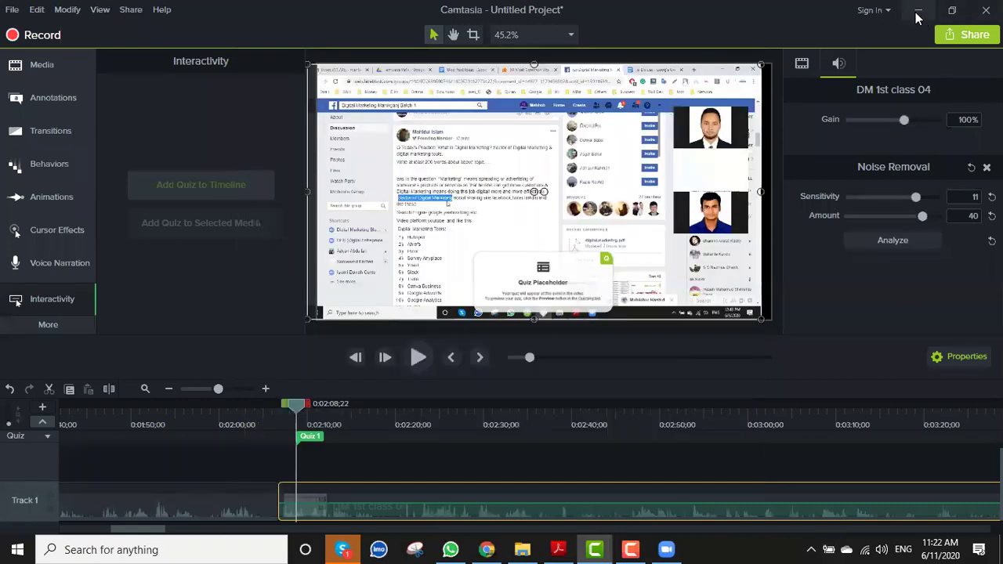
click(919, 17)
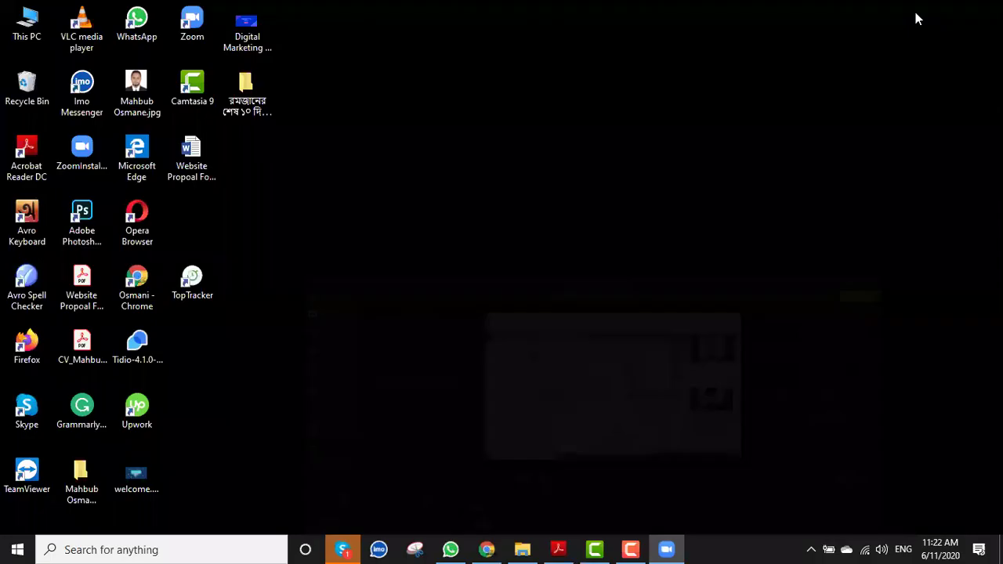
click(487, 550)
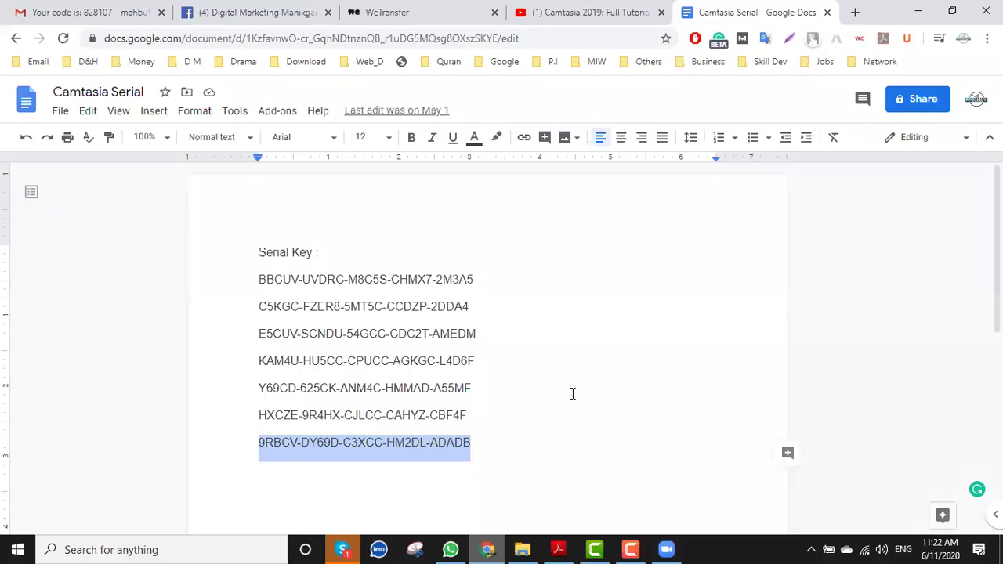
click(854, 12)
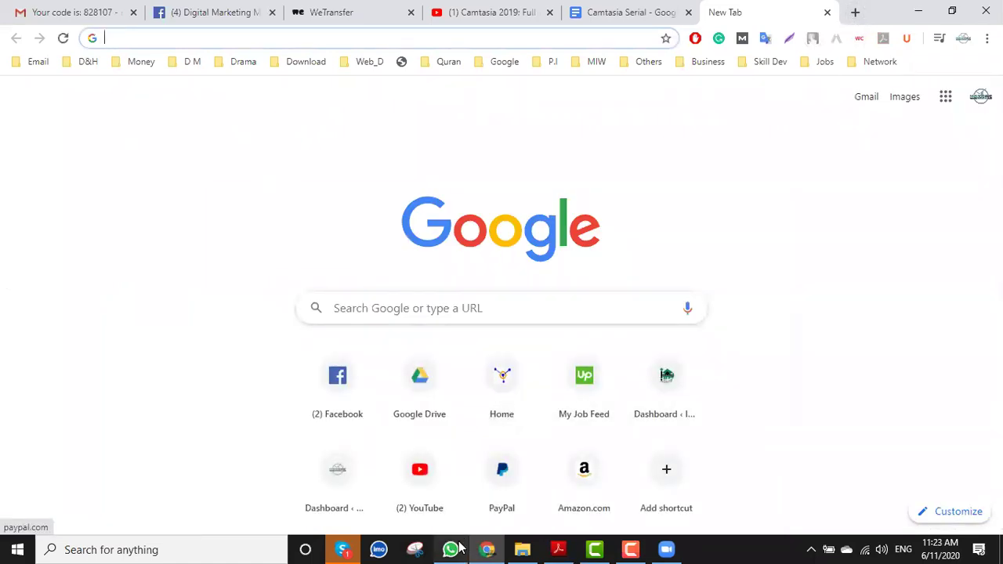
Step: Show the desktop and open Website Propoal For Clifford.docx in Word
click(523, 549)
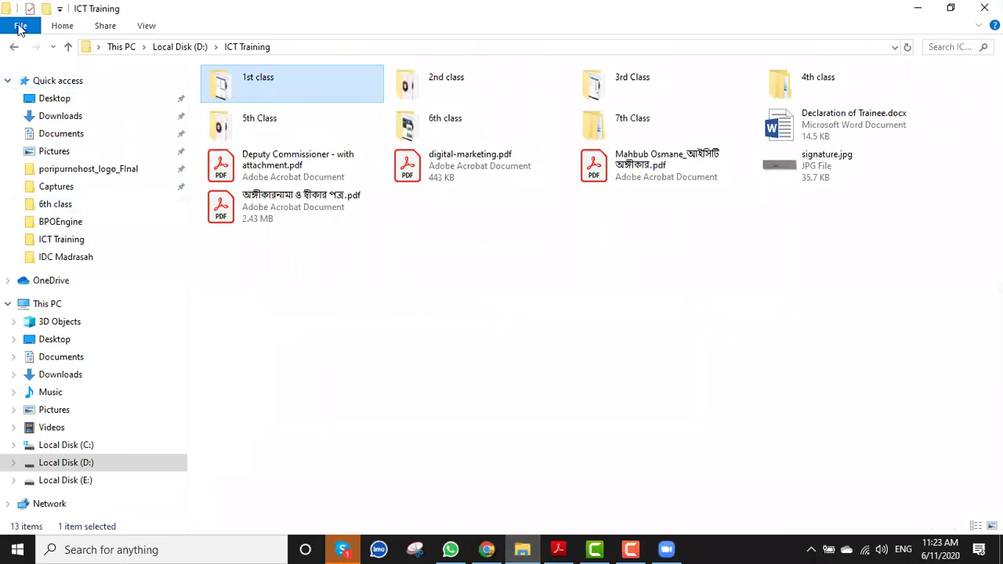
click(19, 28)
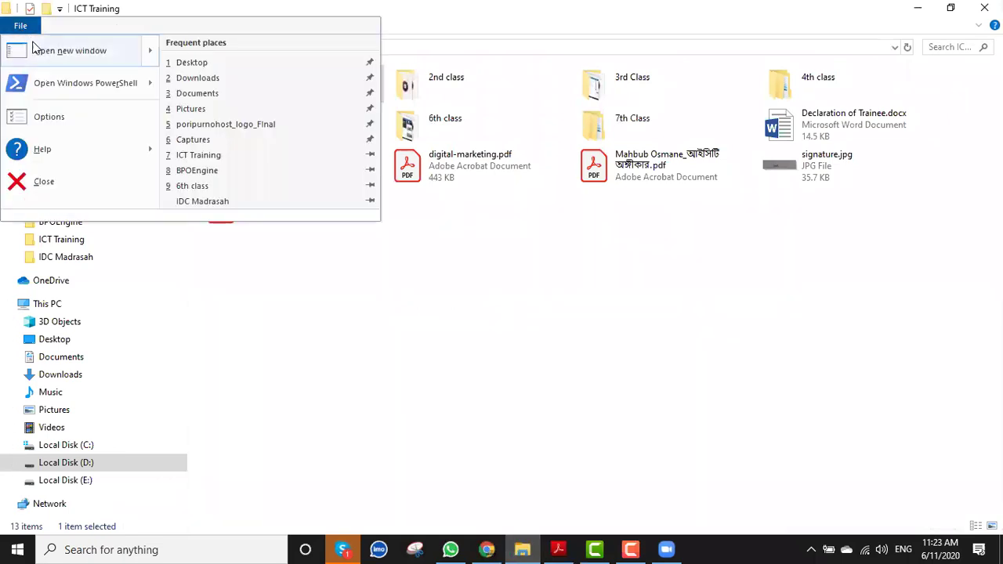
mouse_move(98, 62)
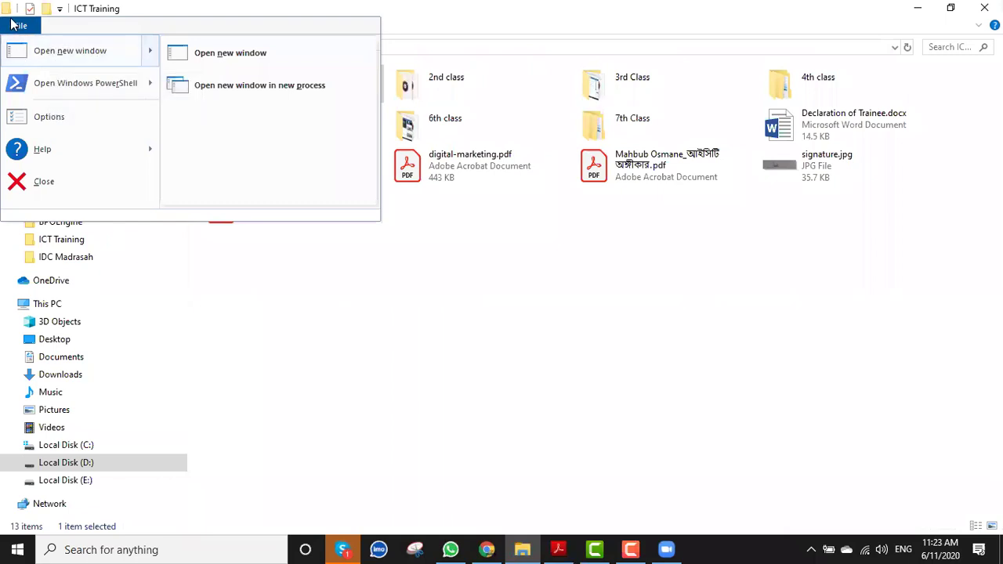
click(583, 333)
key(super+d)
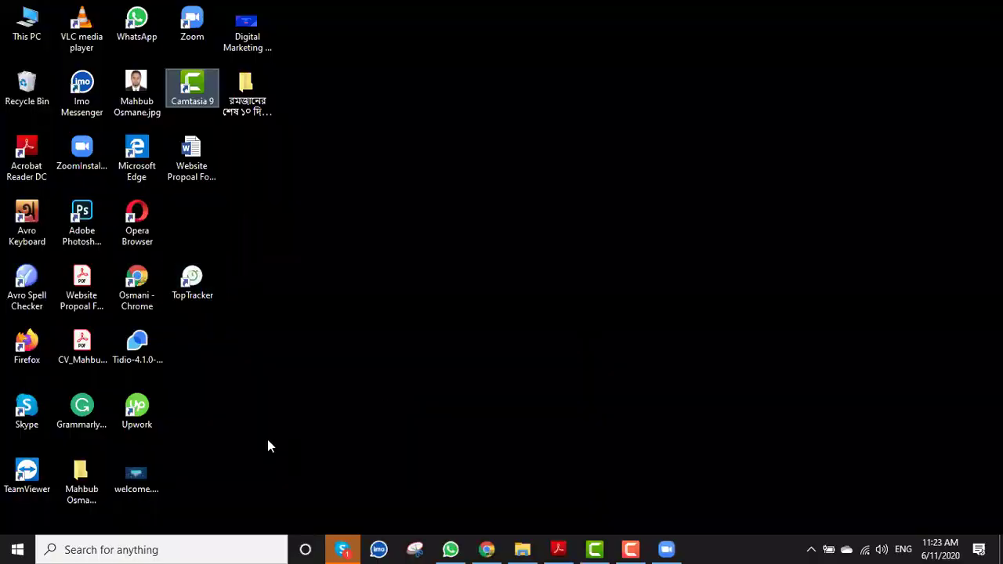
click(189, 174)
right_click(189, 174)
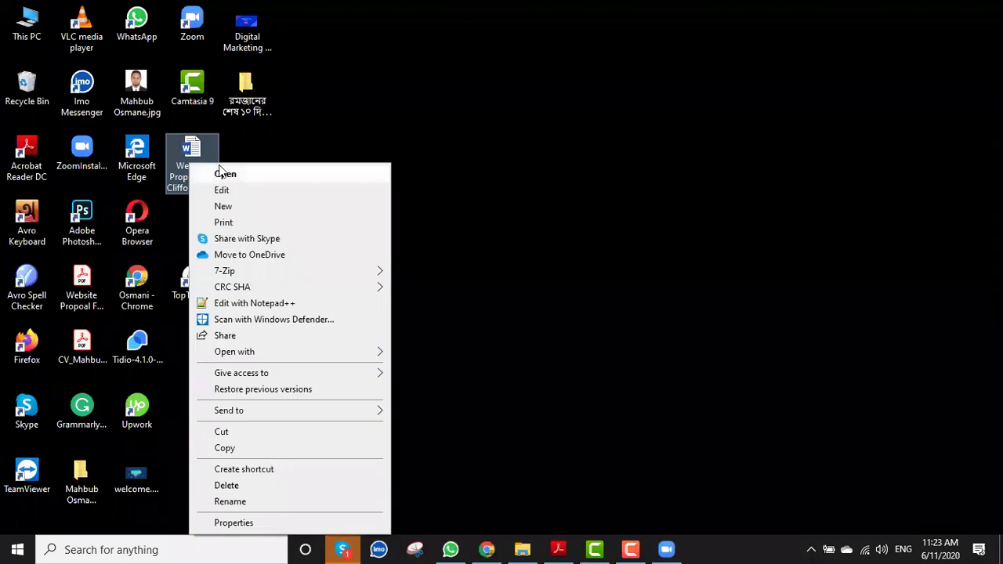
click(219, 172)
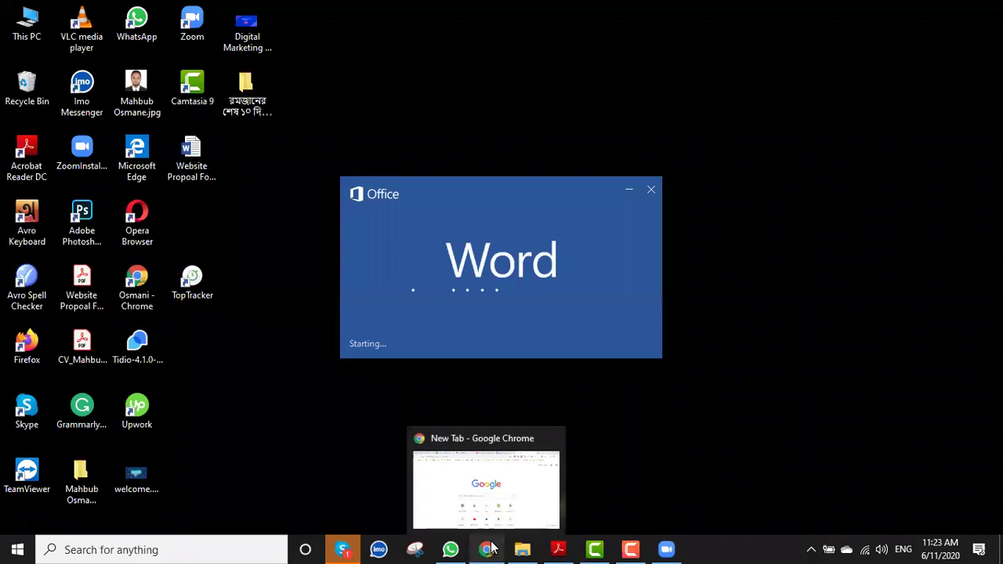
Step: Insert a blank line above 'Serial Key' in the Camtasia Serial document, then show the desktop
click(490, 548)
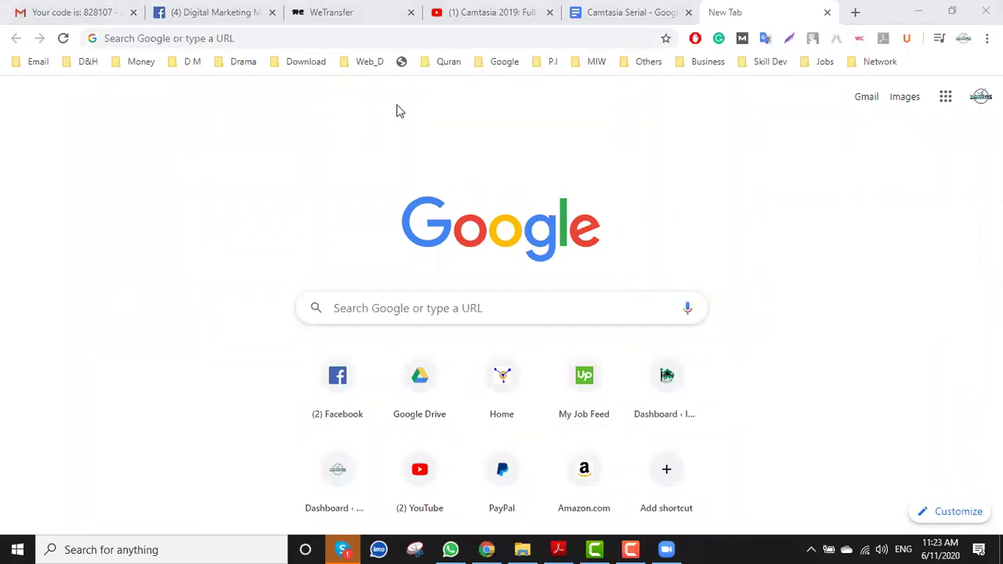
click(596, 10)
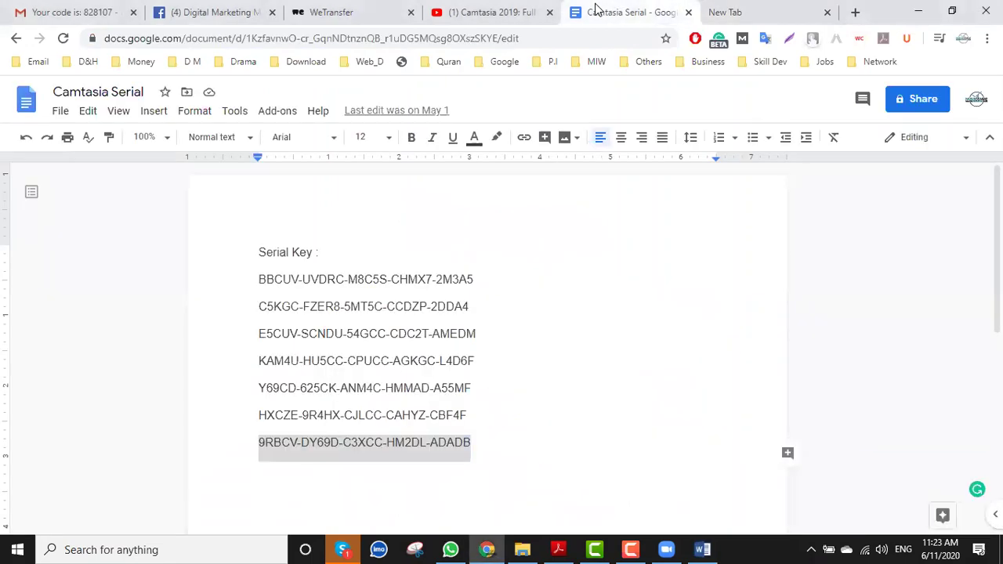
click(256, 265)
key(Return)
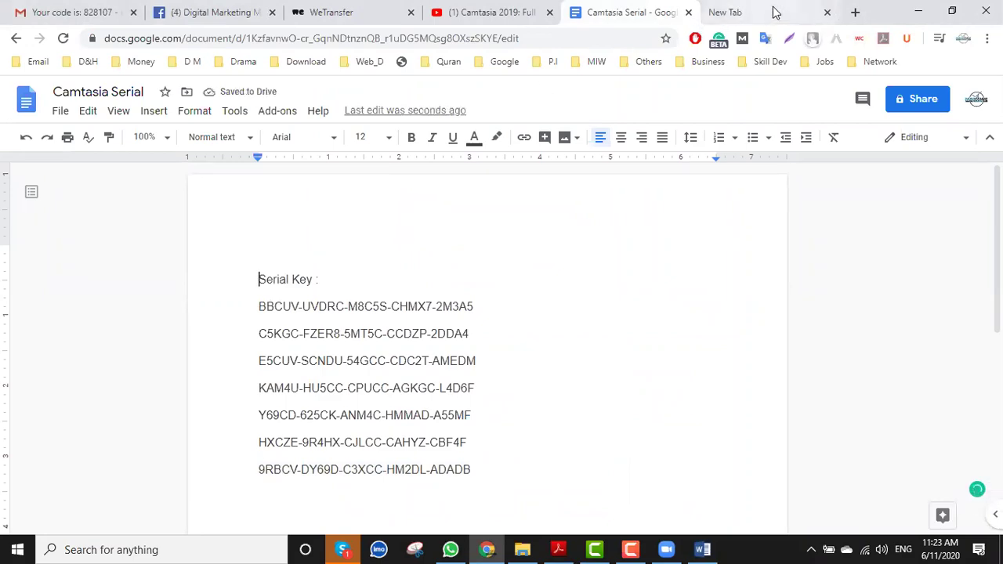
key(super+d)
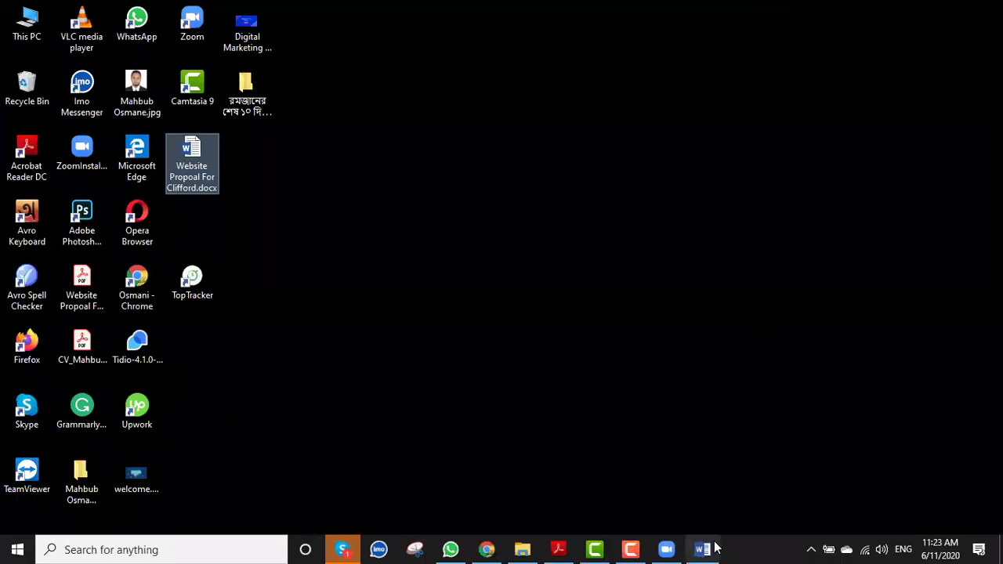
Step: Restore Word, close the Activation Wizard, and create a new blank document
click(710, 549)
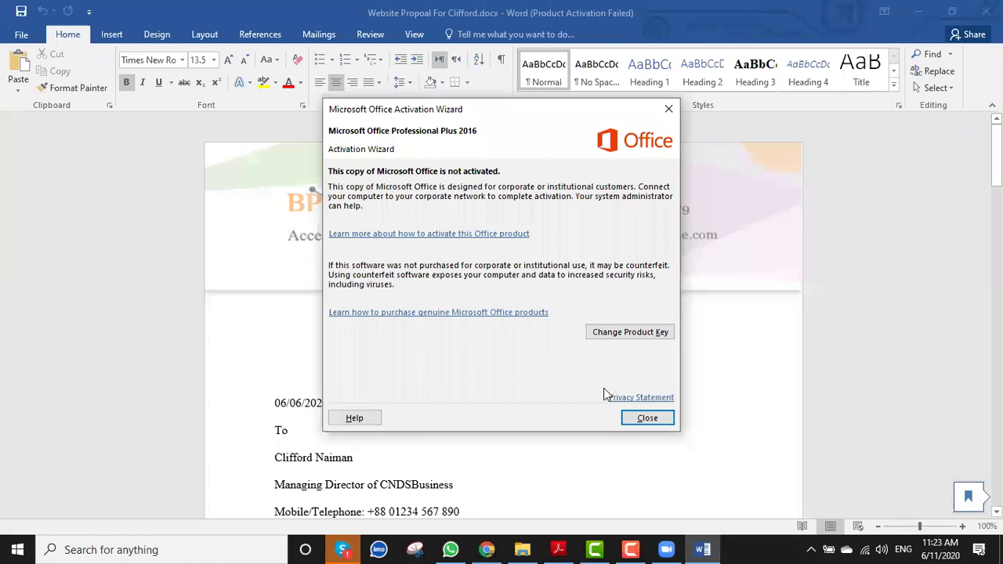
click(648, 418)
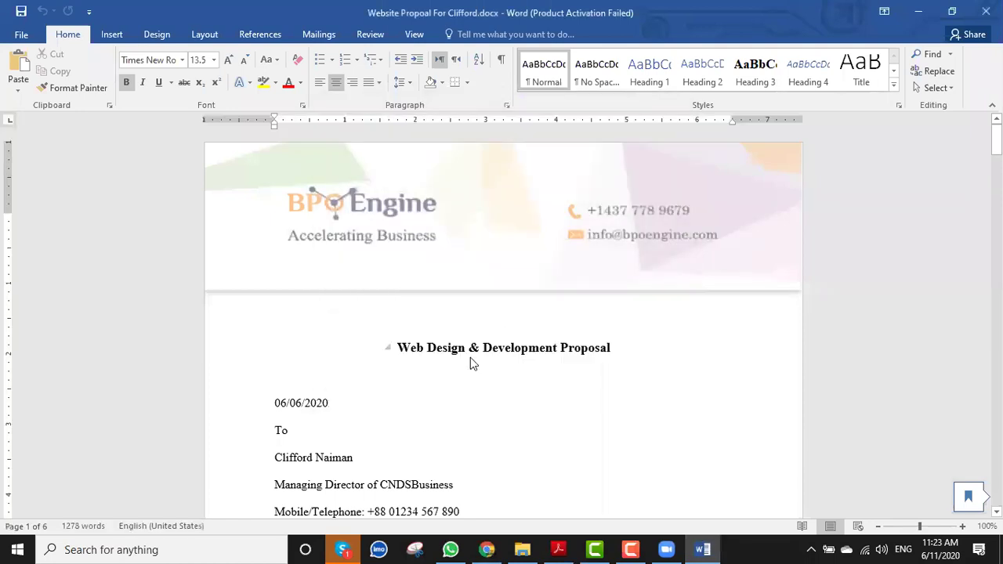
click(27, 37)
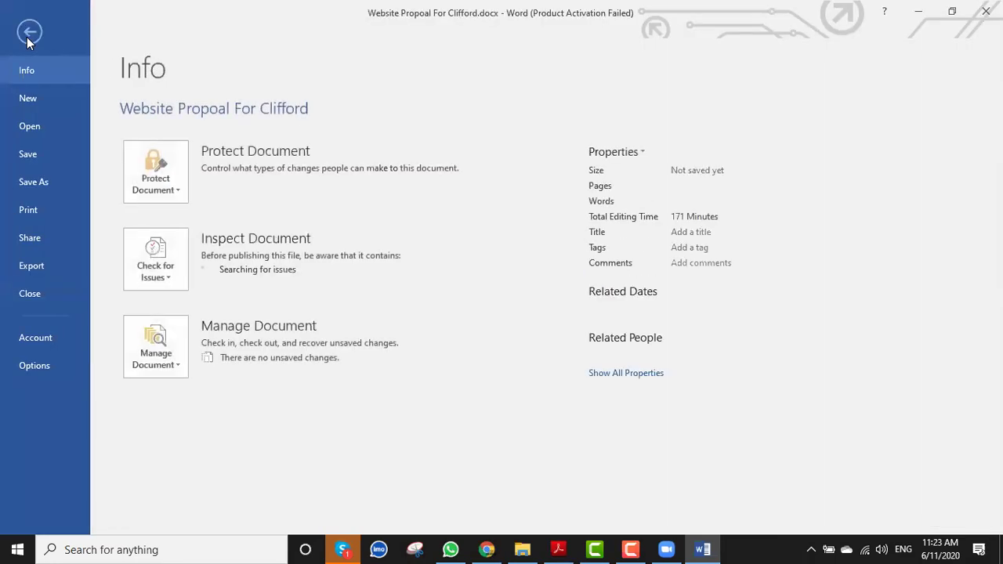
click(40, 94)
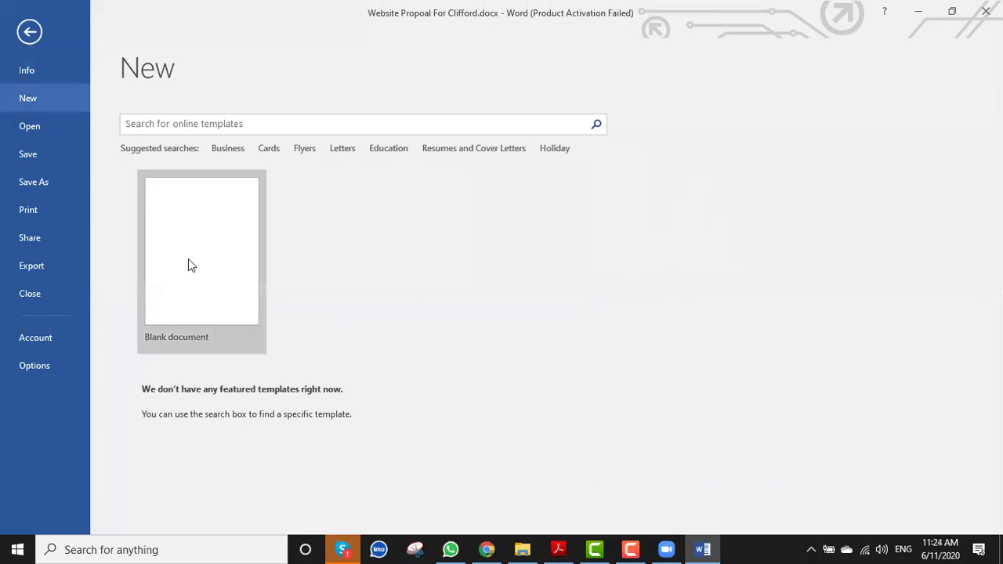
click(227, 249)
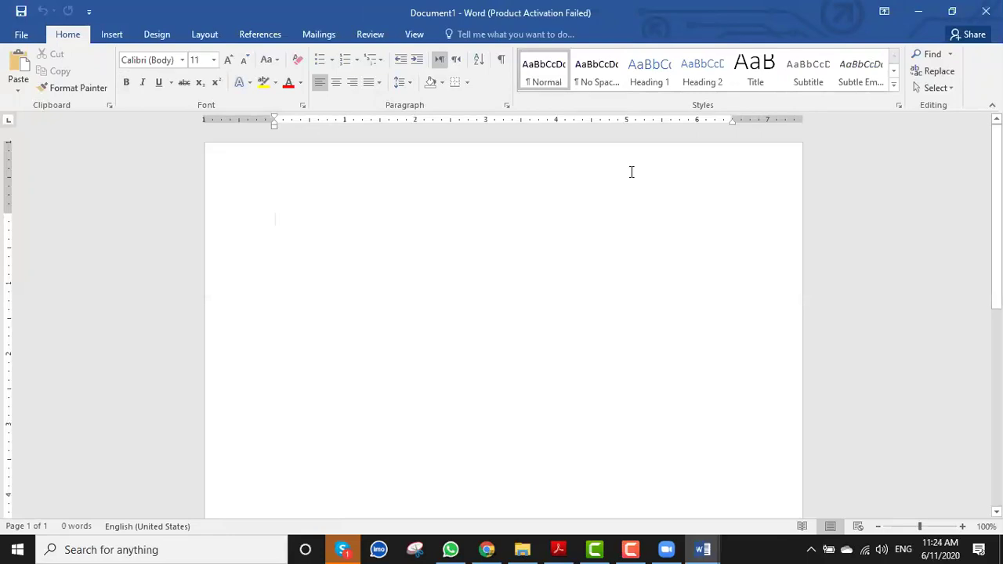
Step: Save the blank document as 'Youtube Link' in Word Document format
key(ctrl+s)
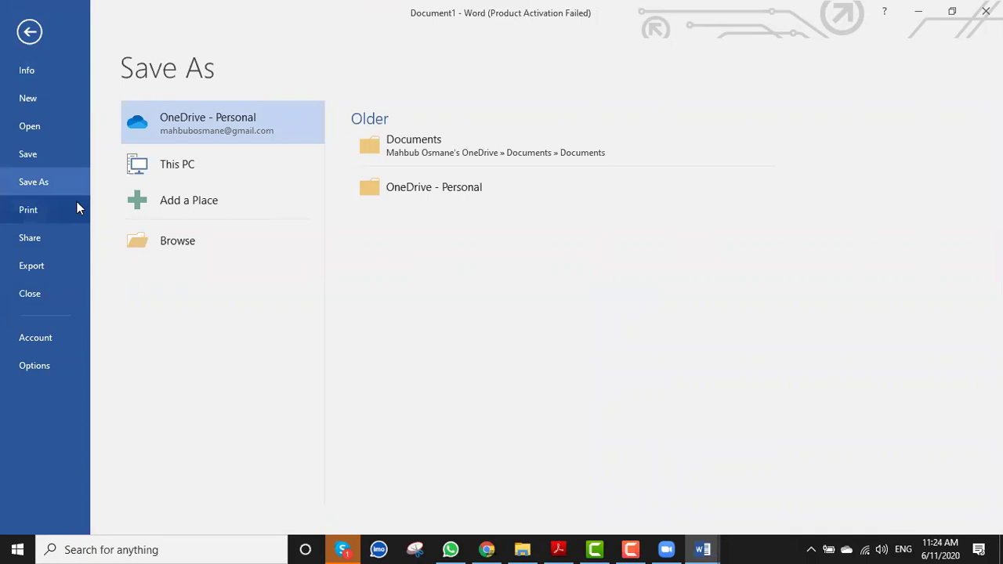
click(200, 166)
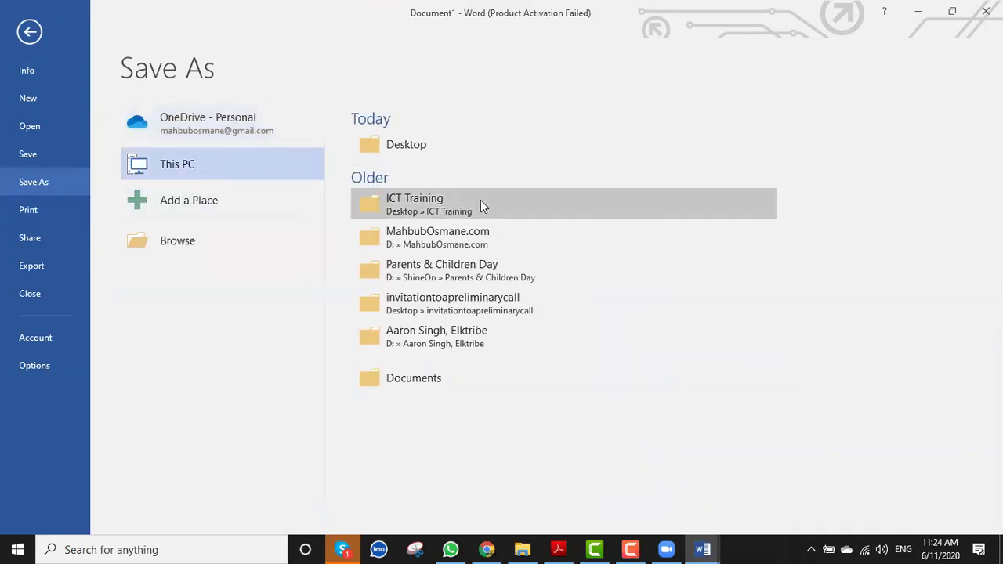
click(422, 205)
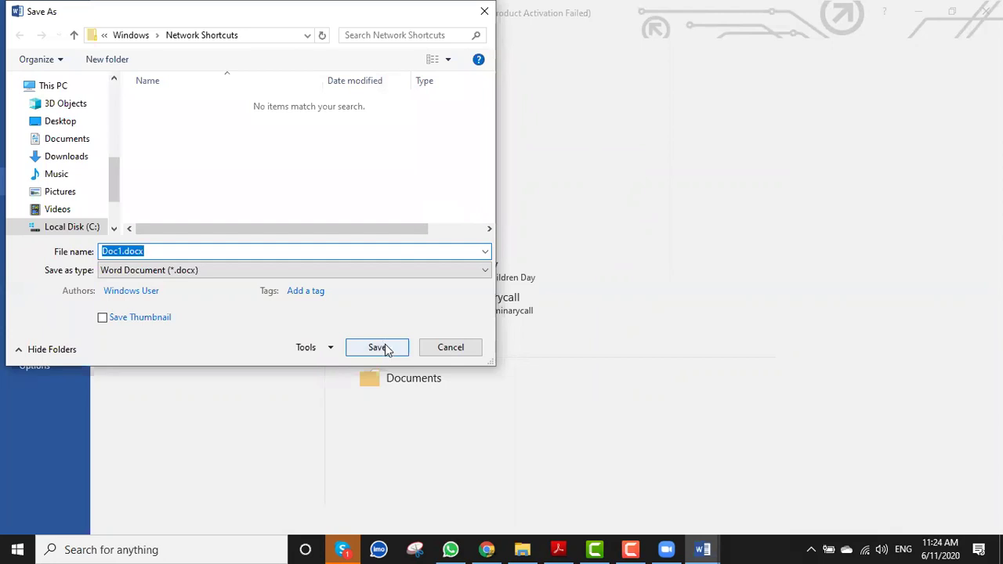
text(Youtube Link)
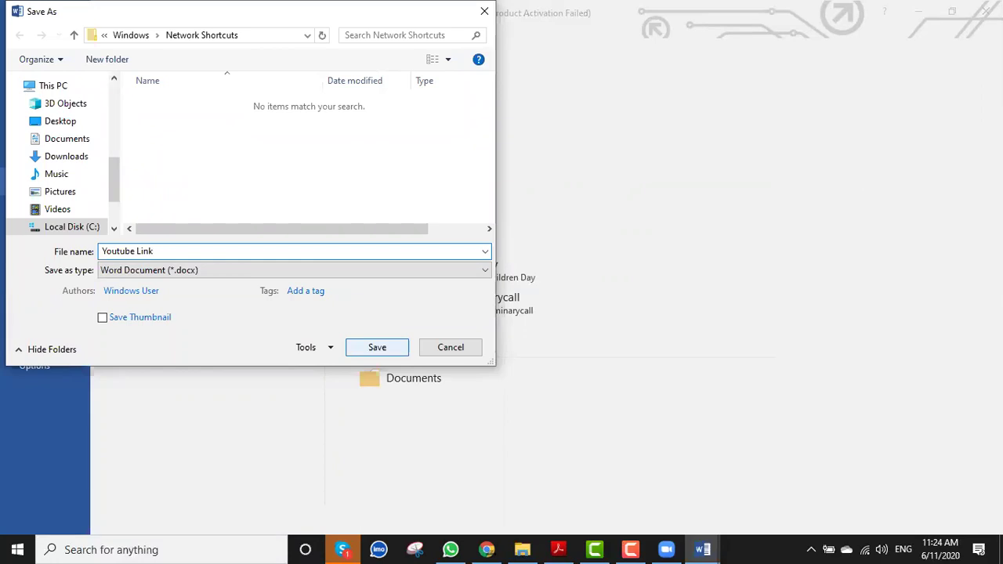
click(395, 353)
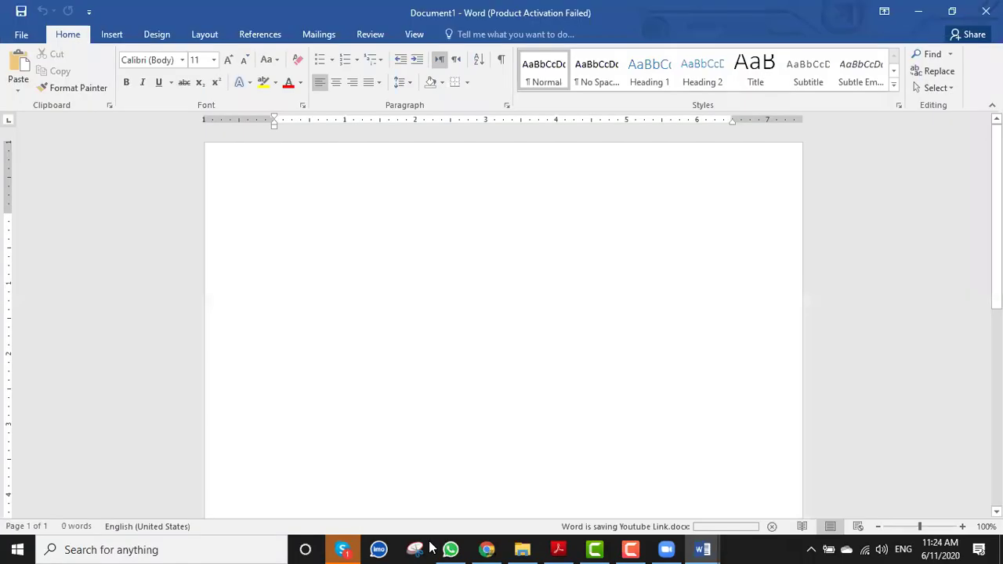
Step: Load youtube.com in the new Chrome tab and open the channel's Your videos page
click(487, 549)
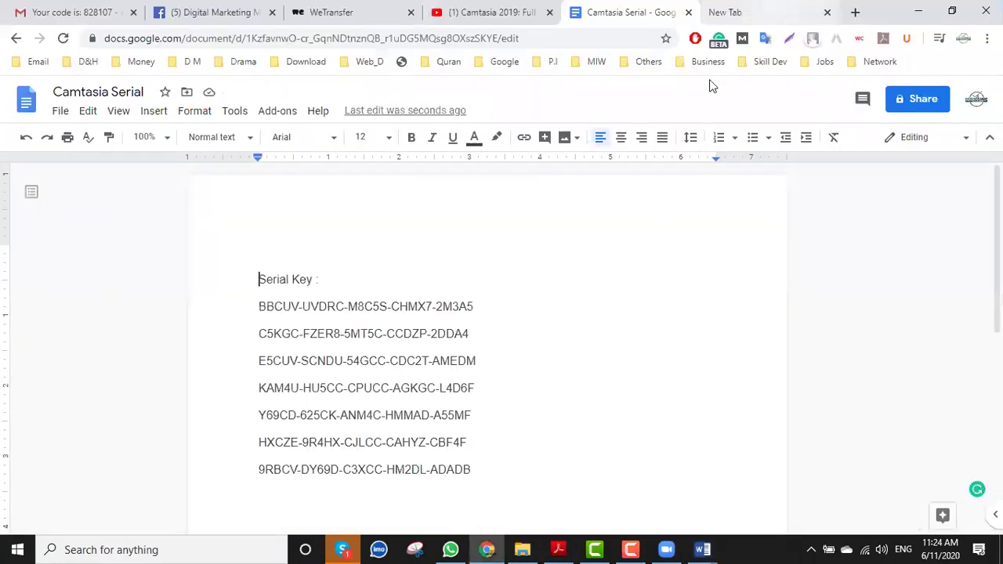
click(748, 13)
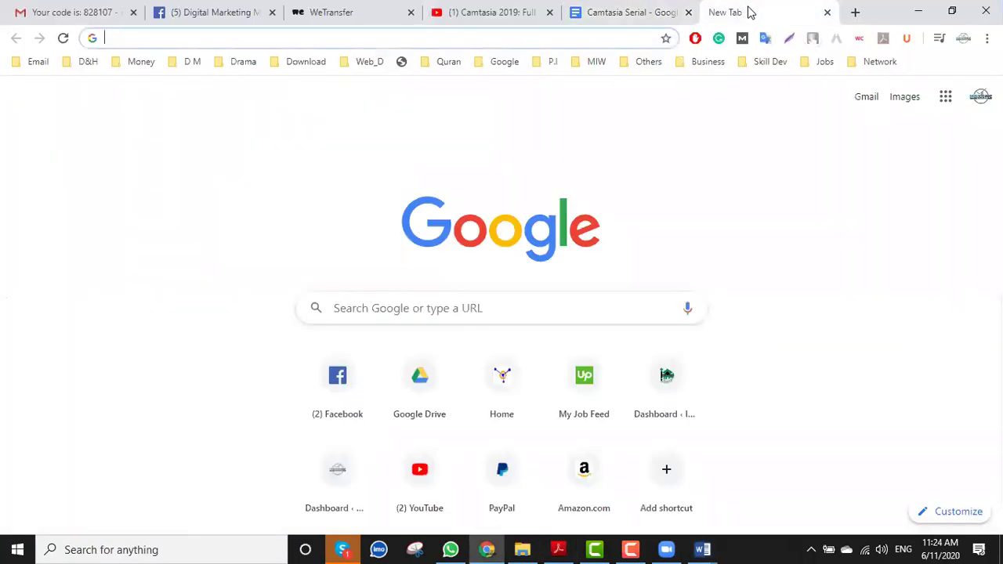
text(youtube.com)
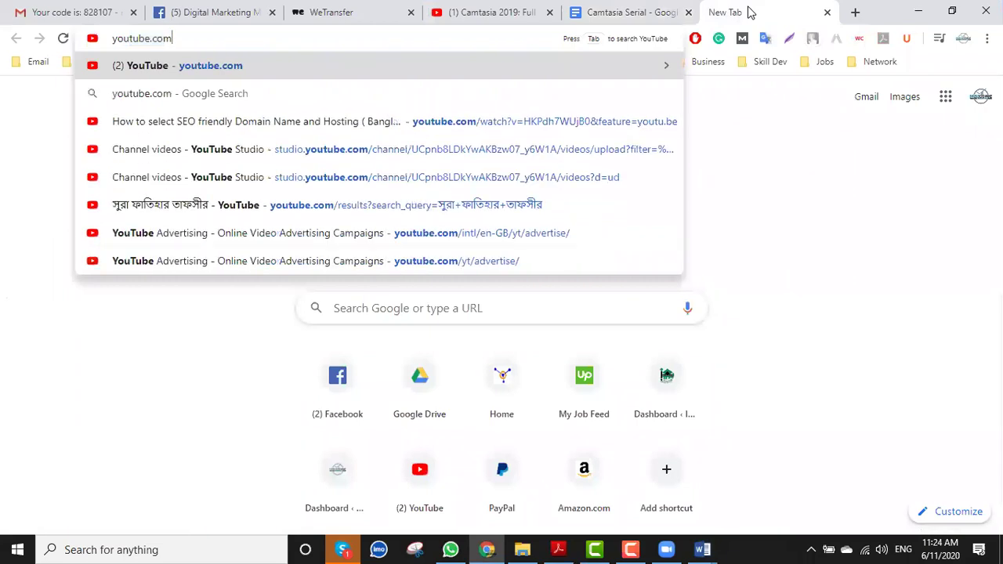
key(Return)
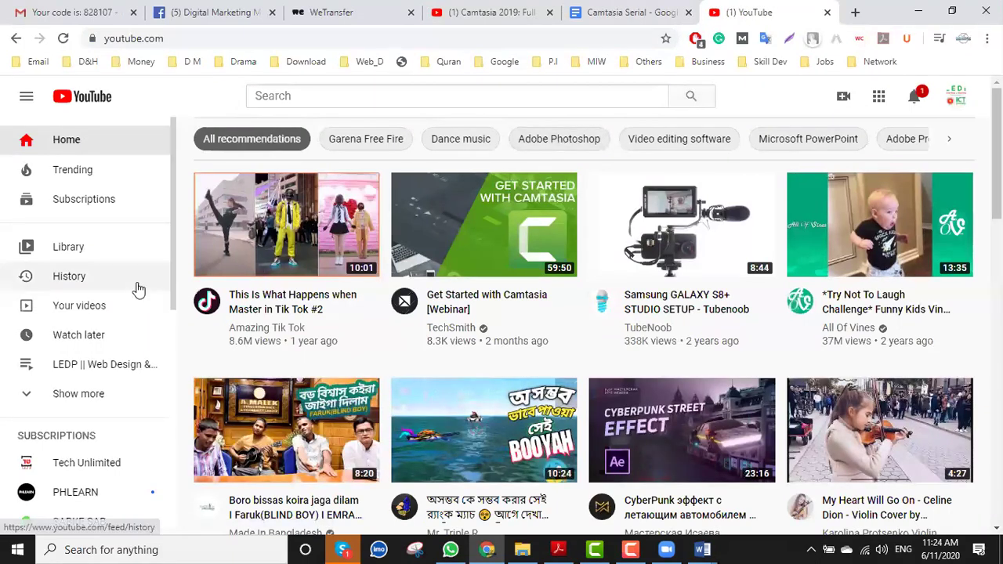
click(94, 312)
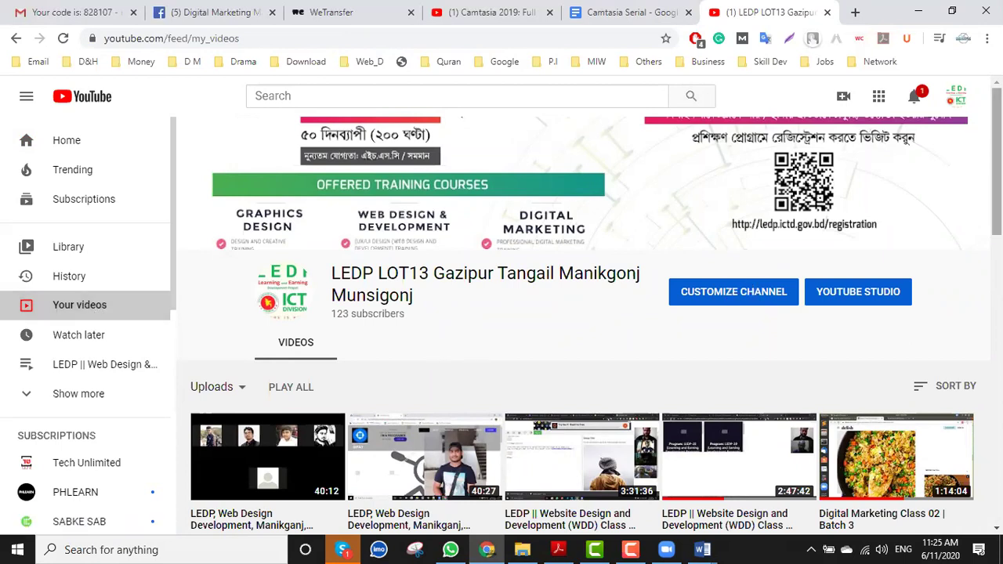
Step: Scroll to the bottom of Your videos until the Class-1.1 to Class-1.4 uploads appear
scroll(596, 313, down, 2)
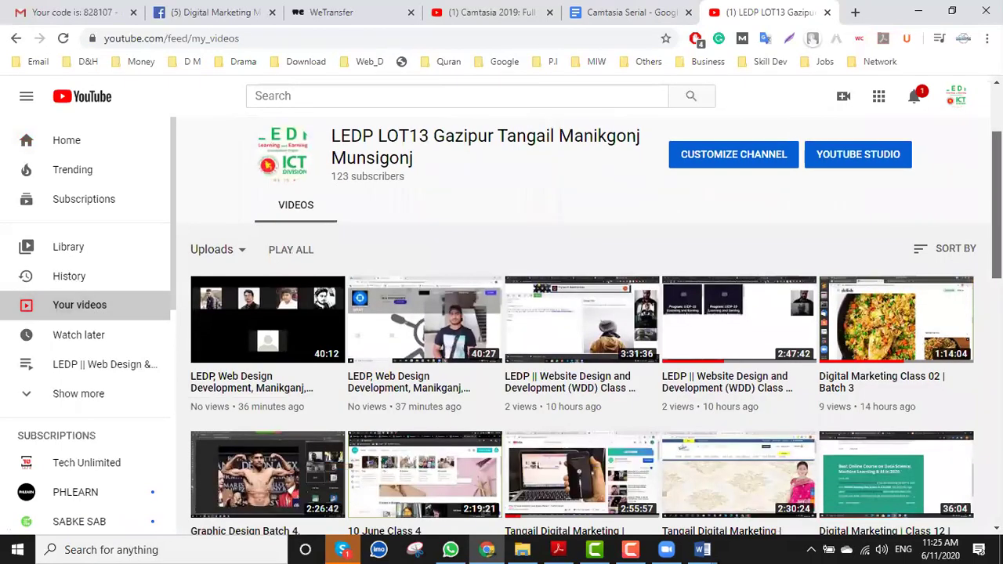
scroll(595, 314, down, 1)
scroll(596, 313, down, 1)
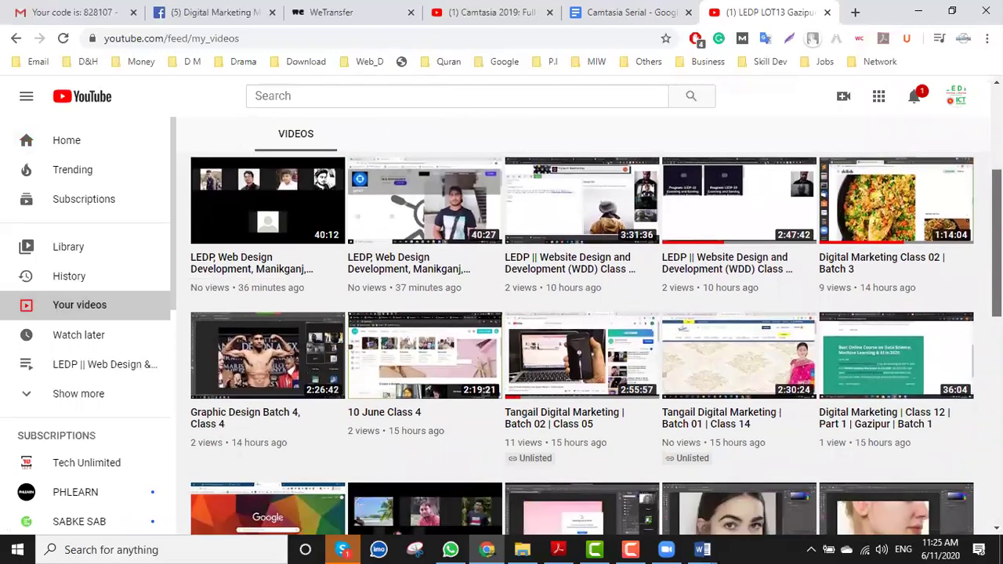
scroll(596, 314, down, 1)
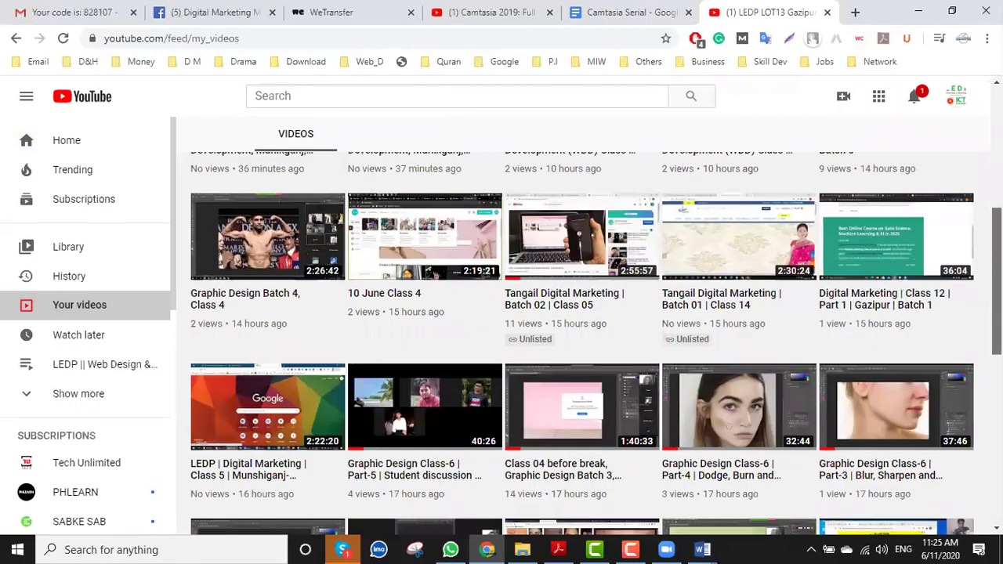
scroll(596, 313, down, 1)
scroll(596, 313, down, 4)
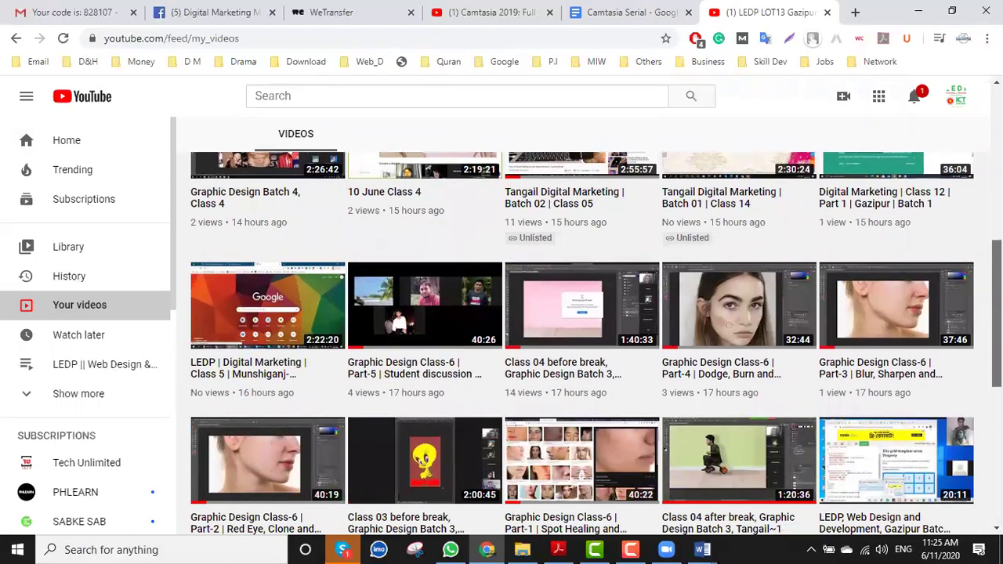
scroll(596, 313, down, 1)
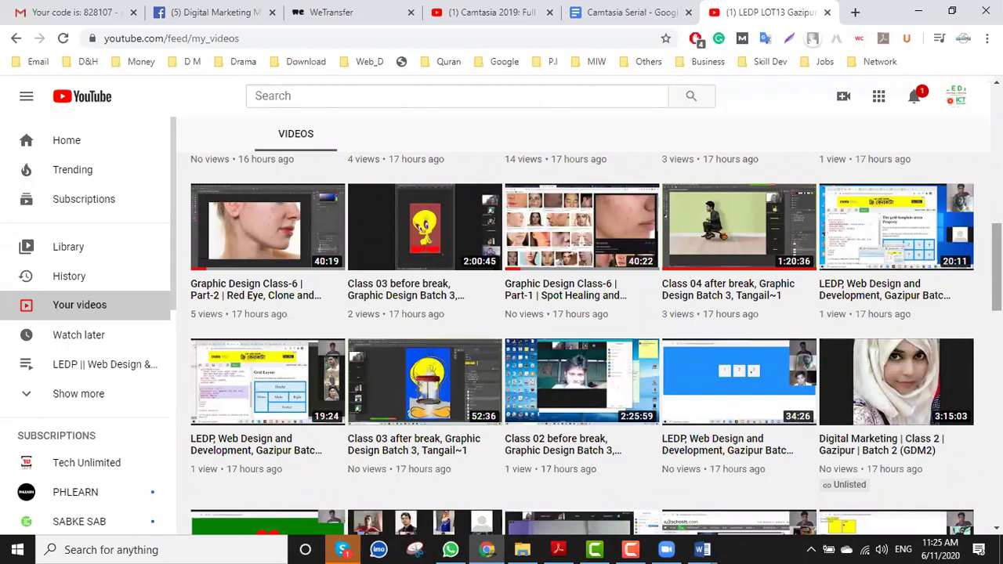
scroll(582, 345, down, 1)
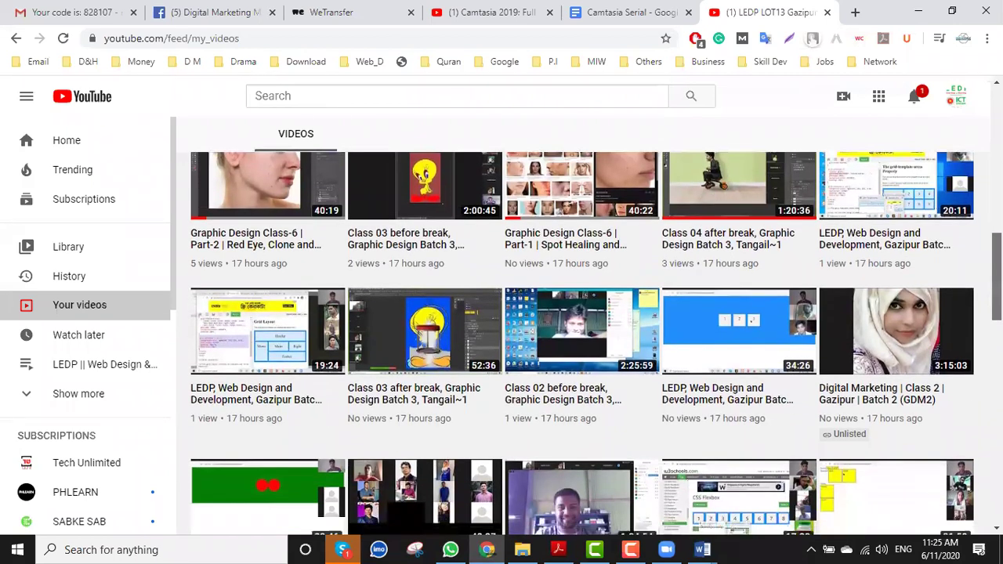
scroll(582, 345, down, 2)
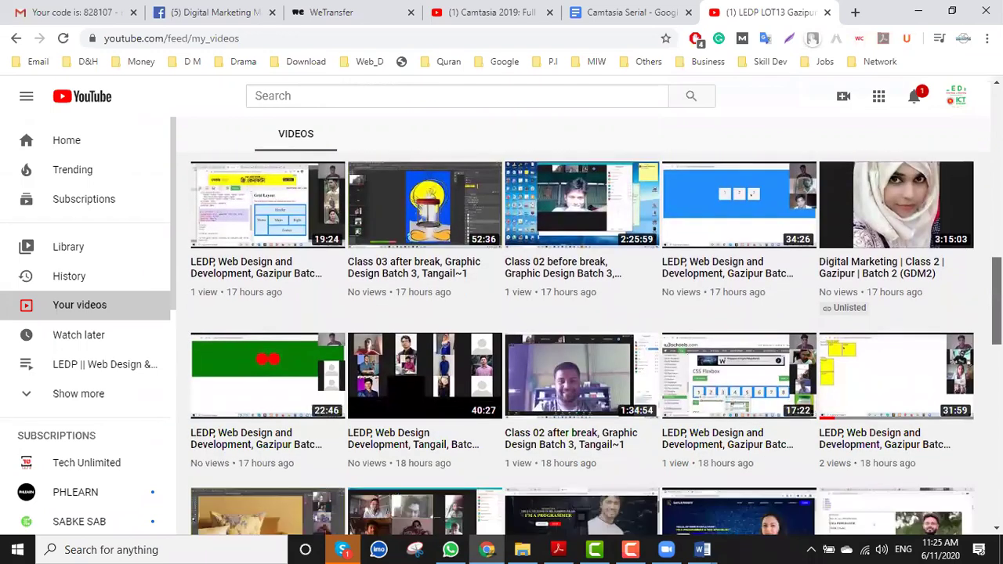
scroll(582, 345, down, 3)
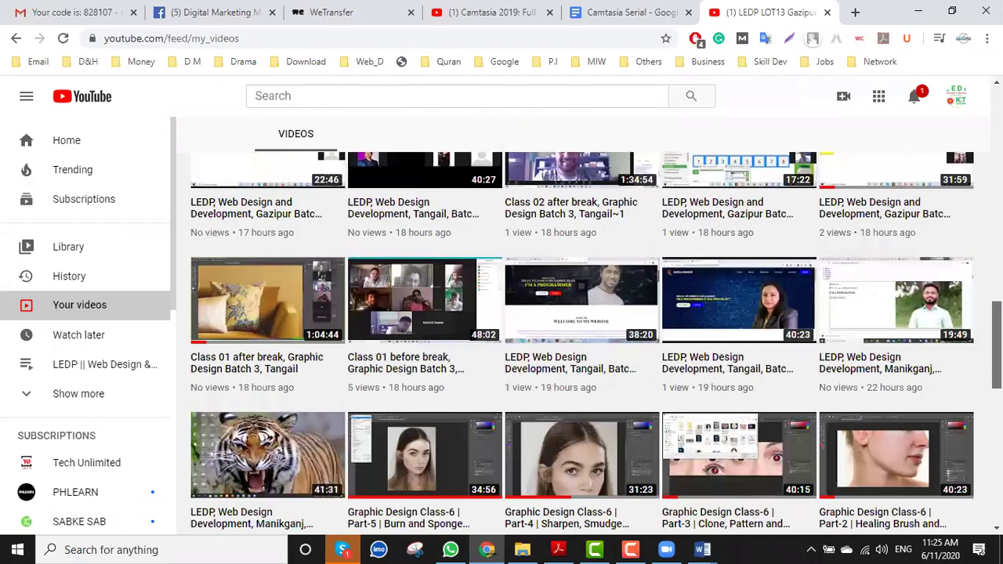
scroll(582, 345, down, 3)
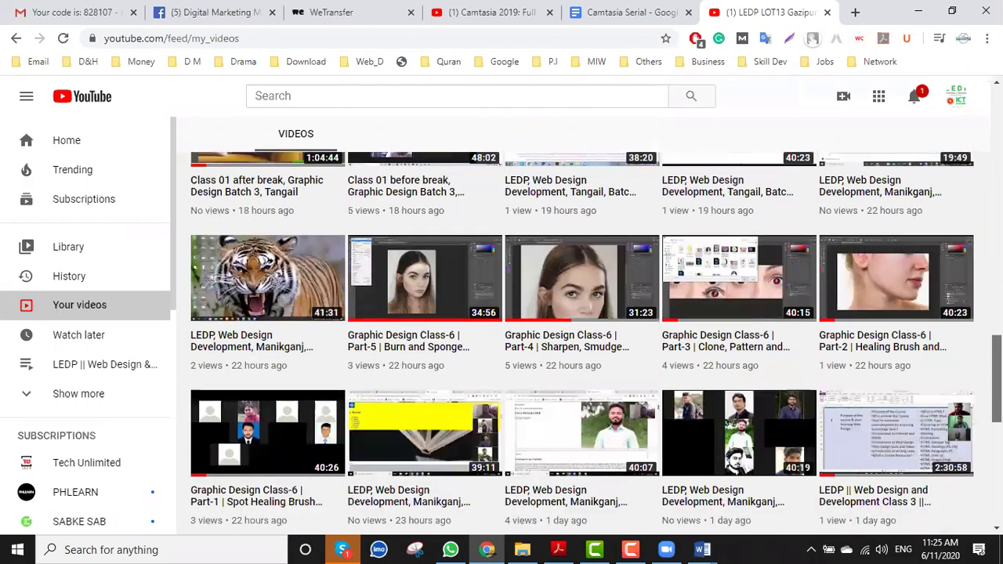
scroll(582, 345, down, 3)
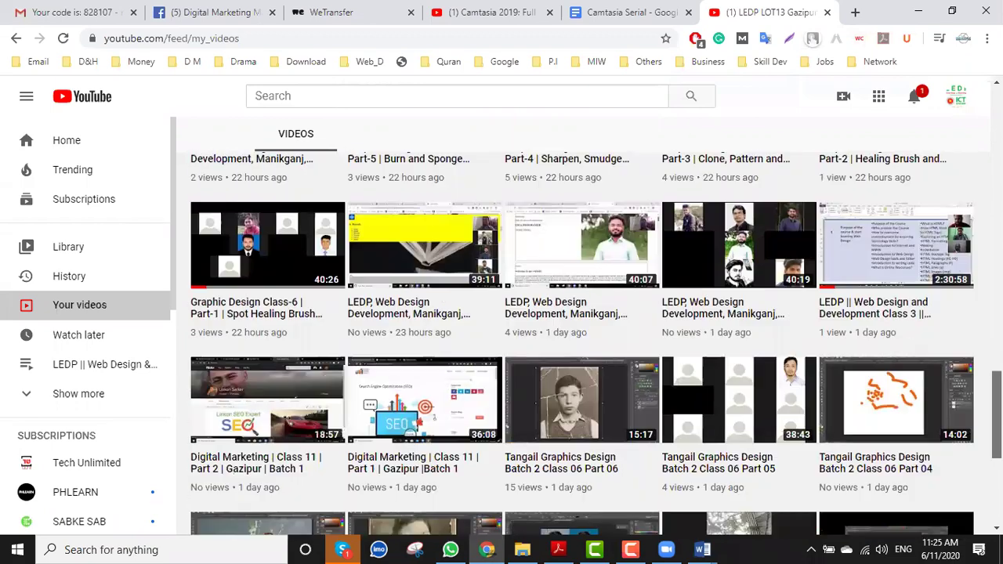
scroll(596, 345, down, 1)
scroll(582, 345, down, 7)
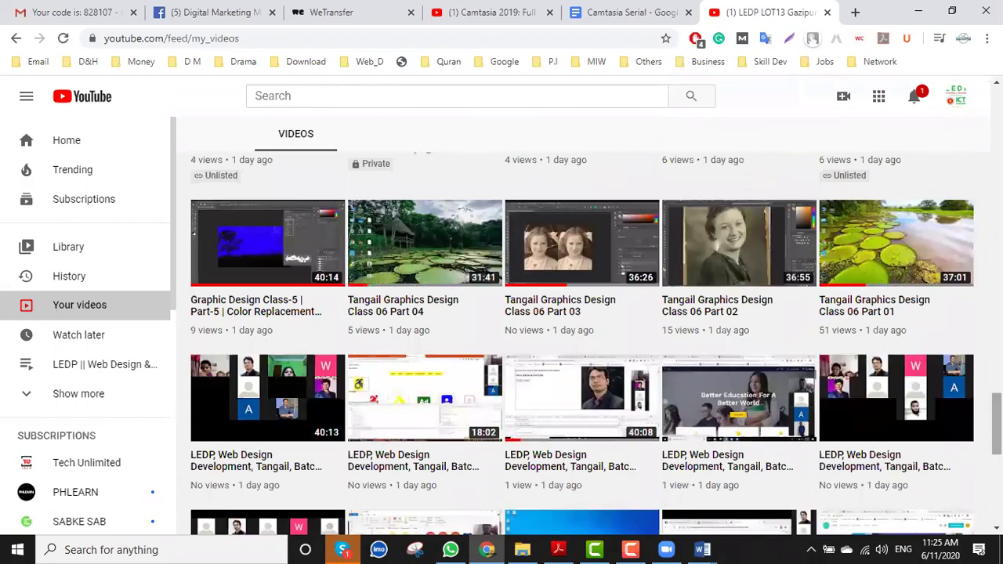
scroll(582, 345, down, 5)
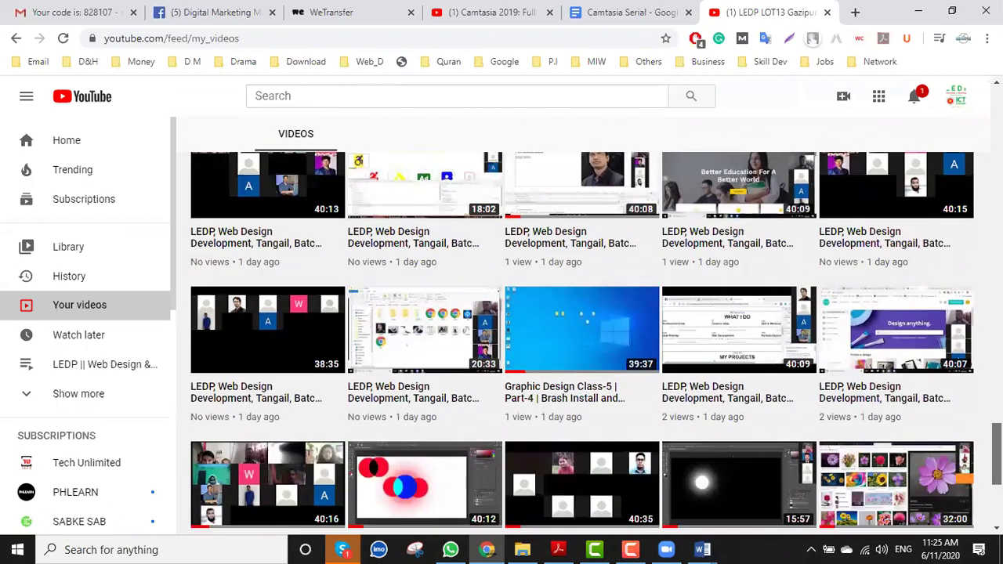
scroll(582, 345, down, 5)
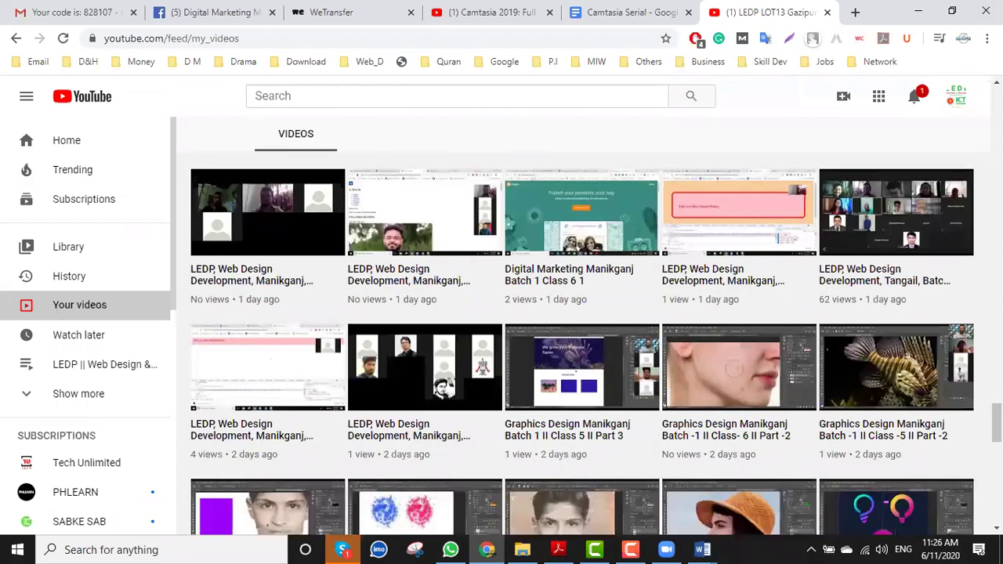
scroll(596, 345, down, 5)
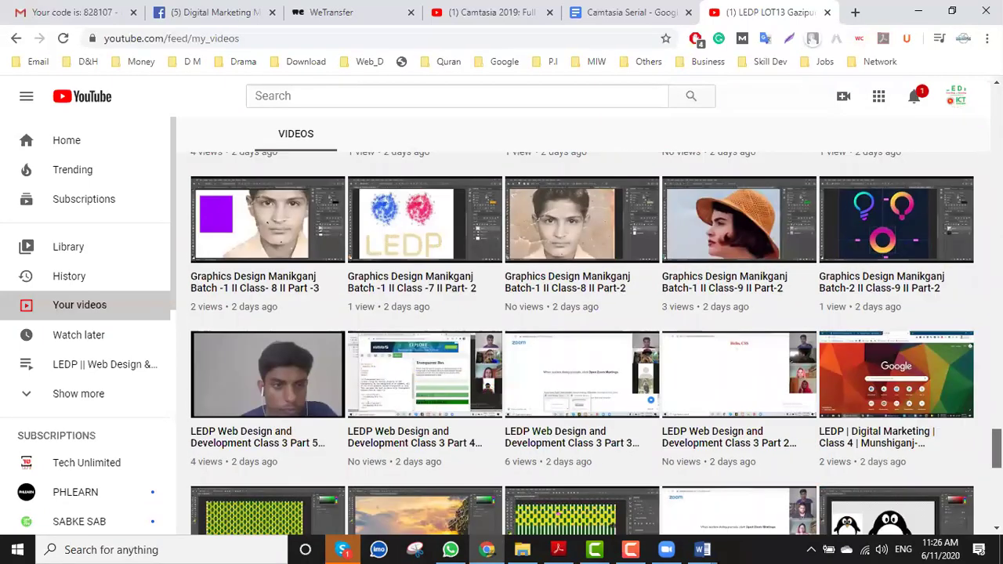
scroll(581, 344, down, 4)
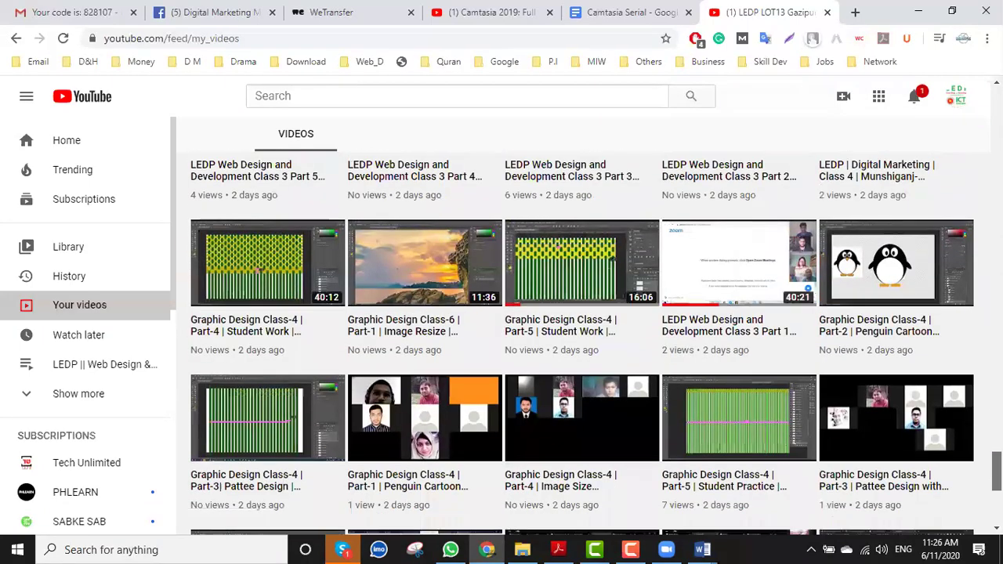
scroll(582, 345, down, 2)
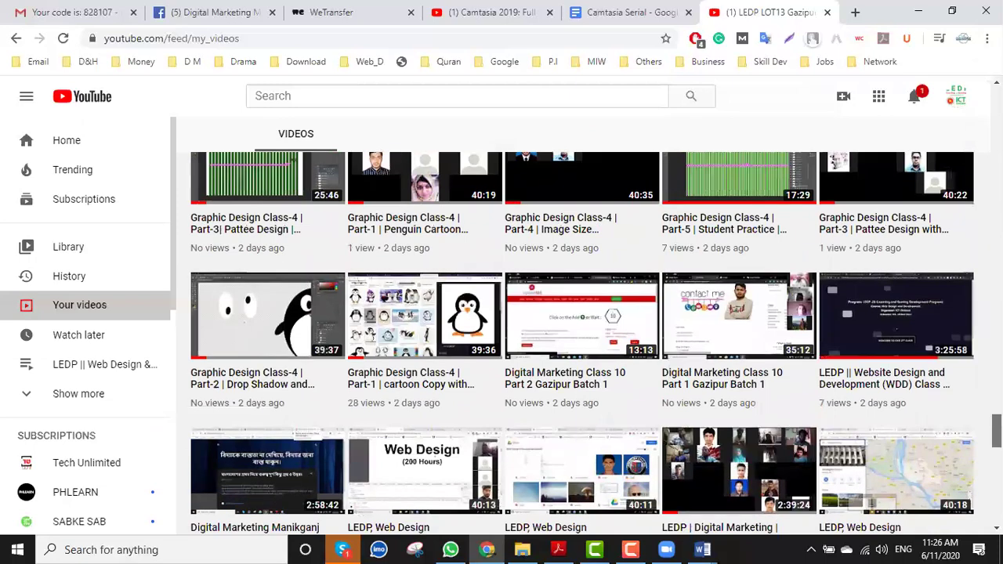
scroll(582, 345, down, 8)
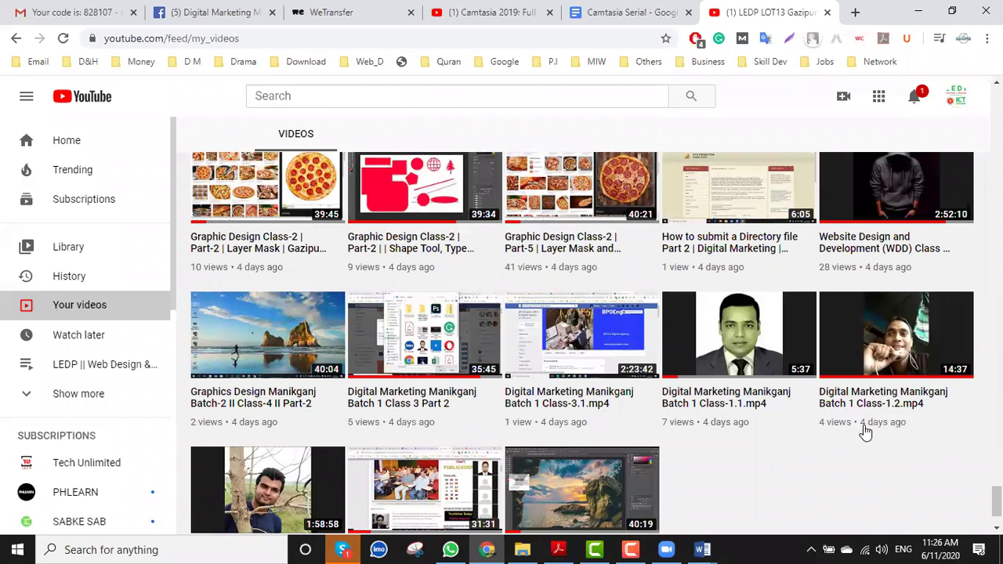
scroll(865, 432, down, 1)
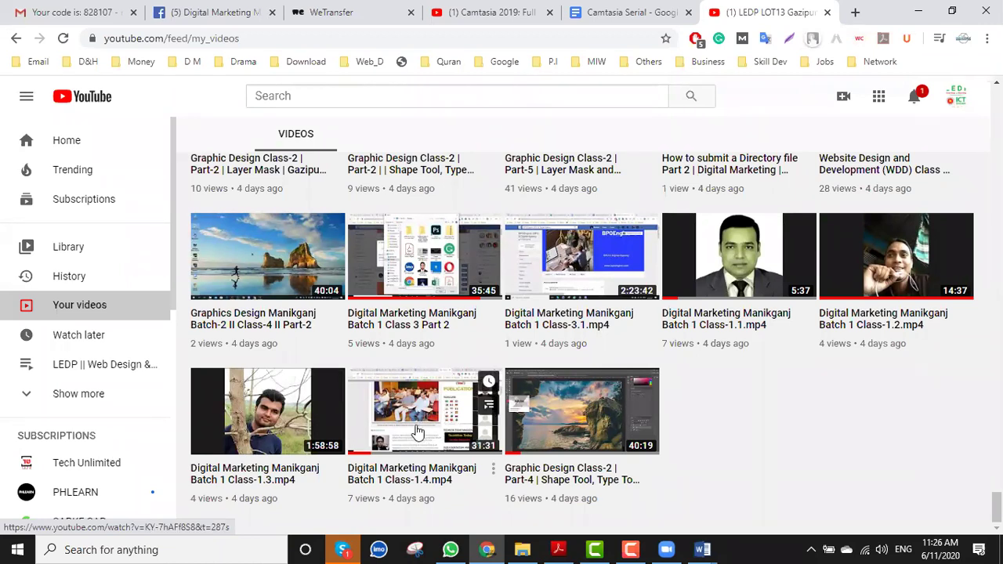
Step: Open the Class-1.1 video in a new tab and copy its video URL
right_click(751, 240)
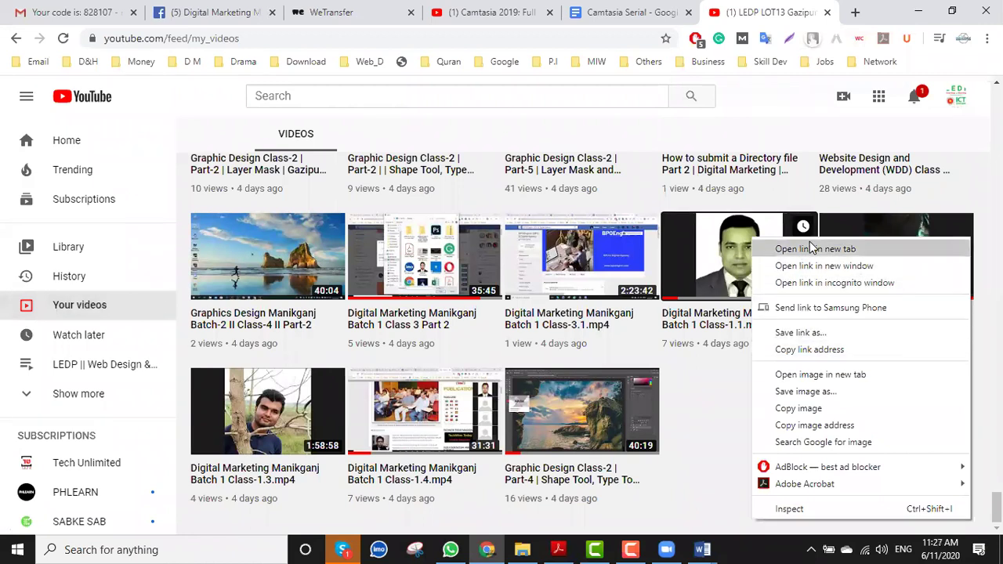
click(812, 248)
click(788, 11)
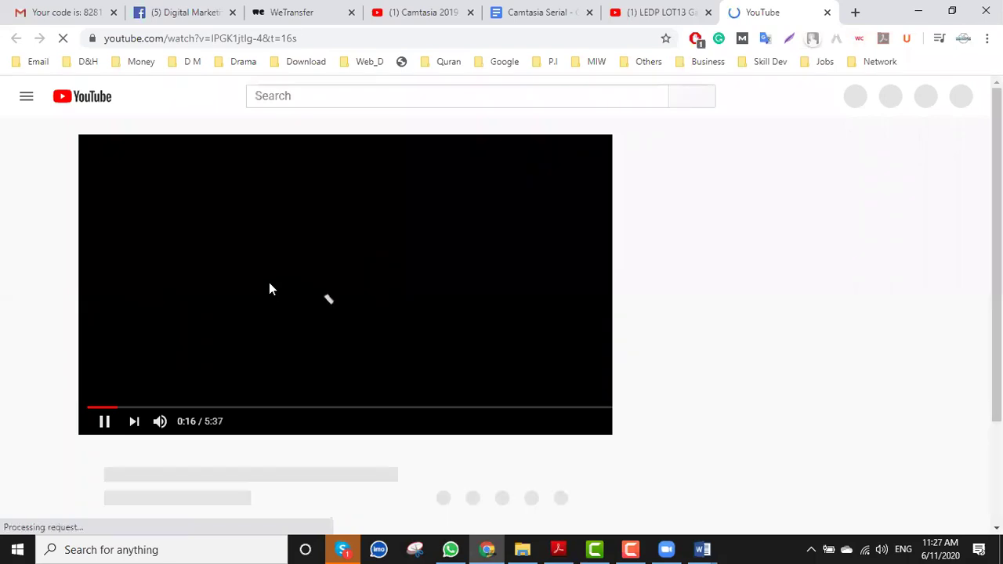
right_click(269, 284)
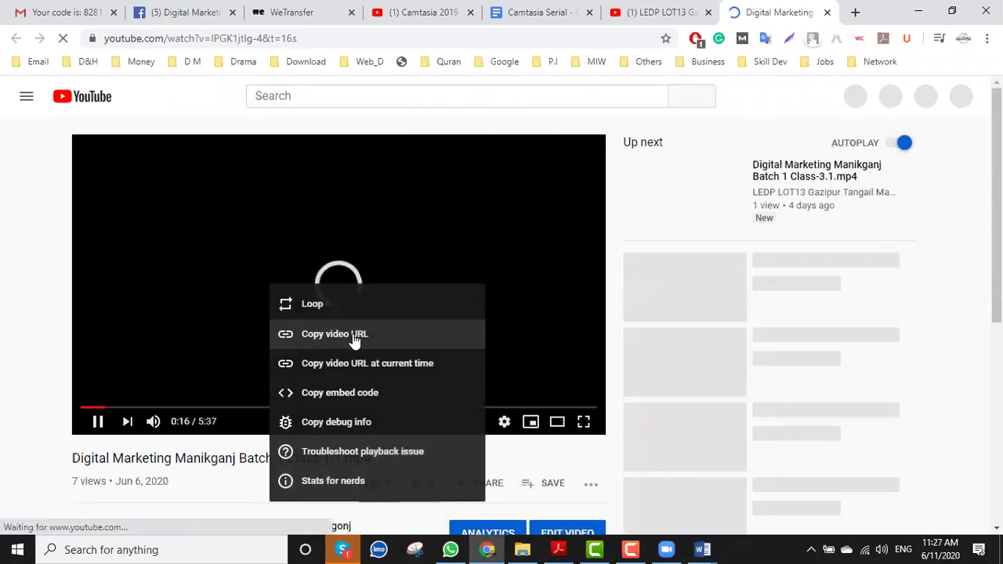
click(354, 335)
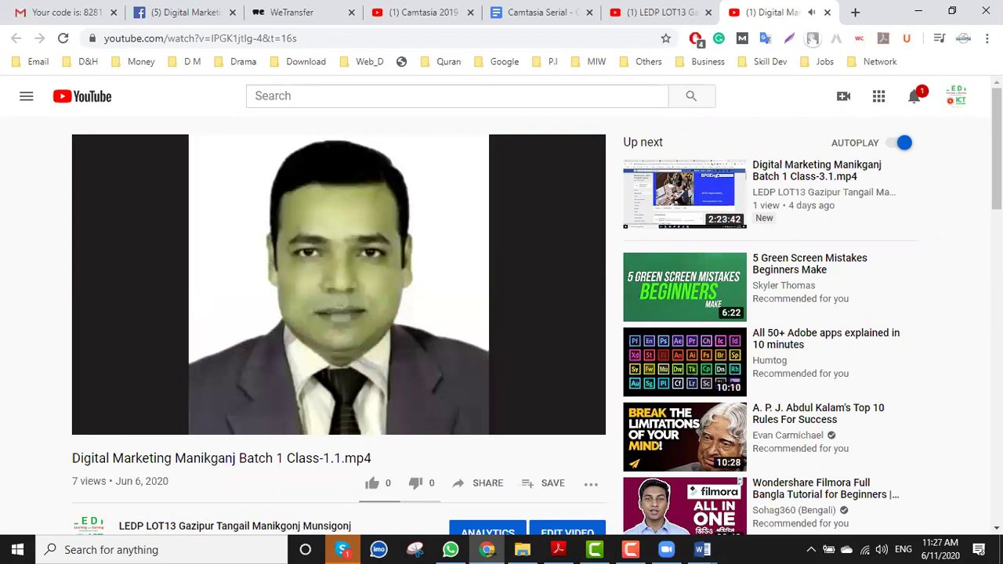
Step: Pause the video at 0:34, copy its URL again, and switch to Word
click(97, 421)
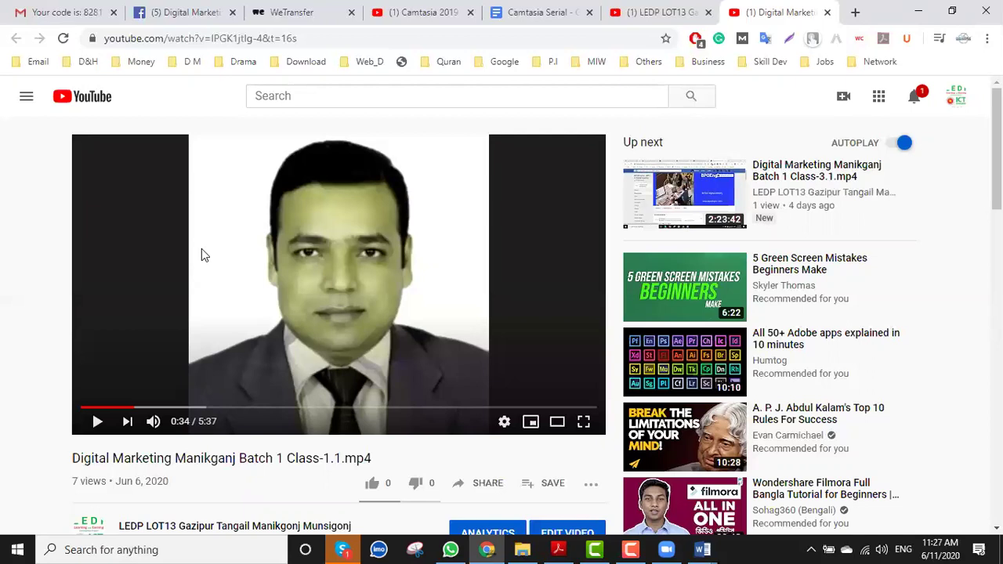
right_click(201, 249)
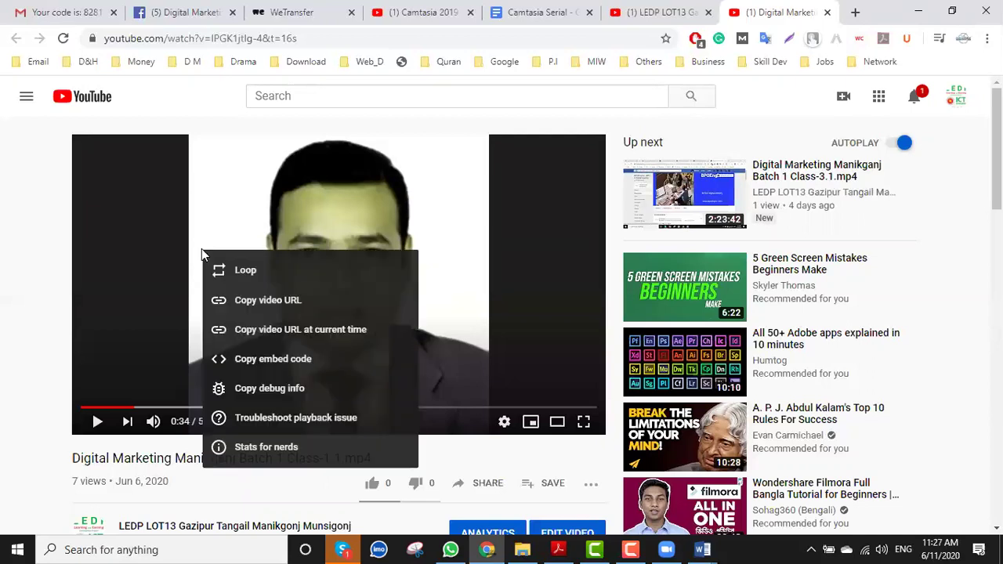
click(299, 292)
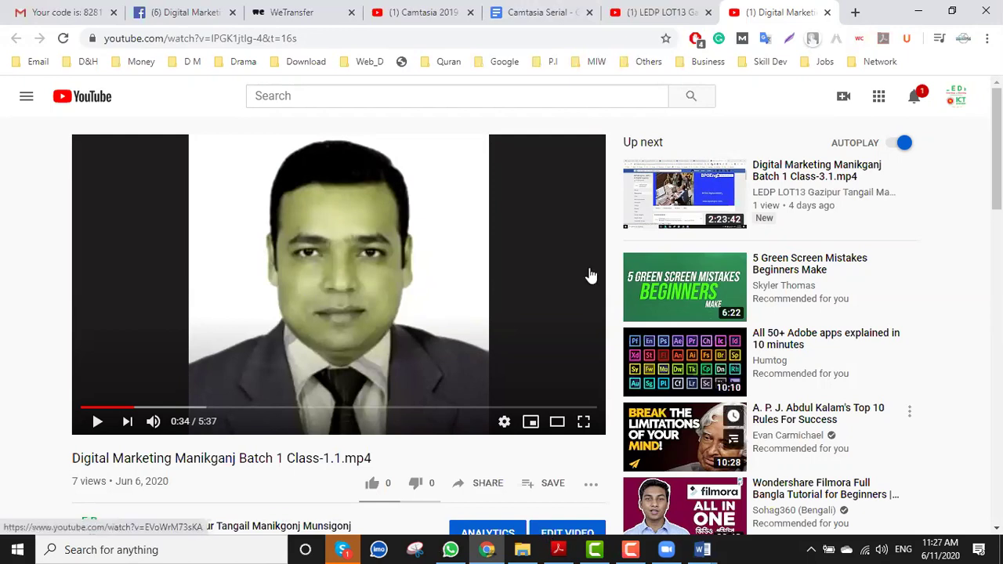
click(703, 549)
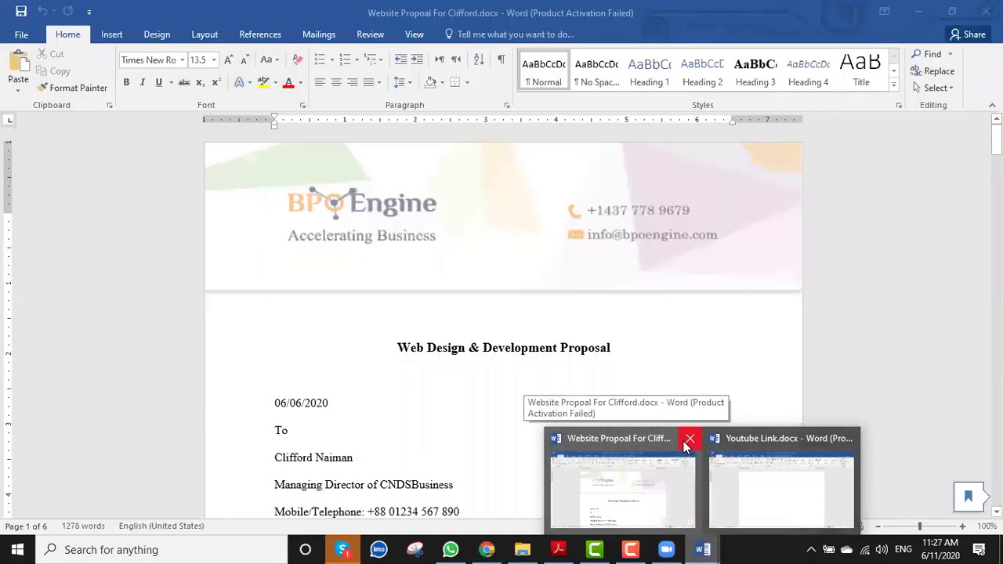
Step: Paste the Class 1.1 video link as Youtube Link's first line, labelled '( Class 1.1 )'
click(689, 439)
click(682, 442)
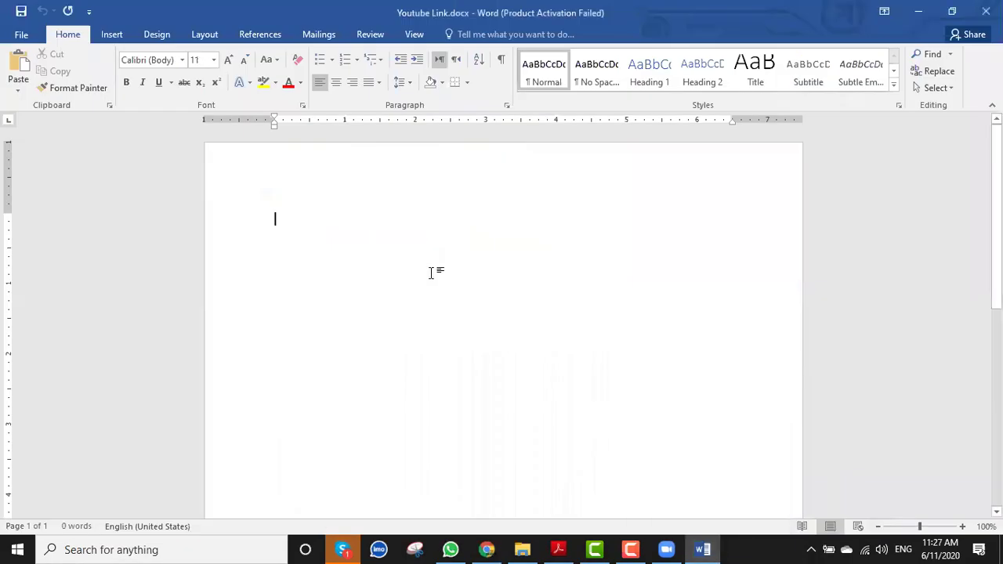
key(ctrl+v)
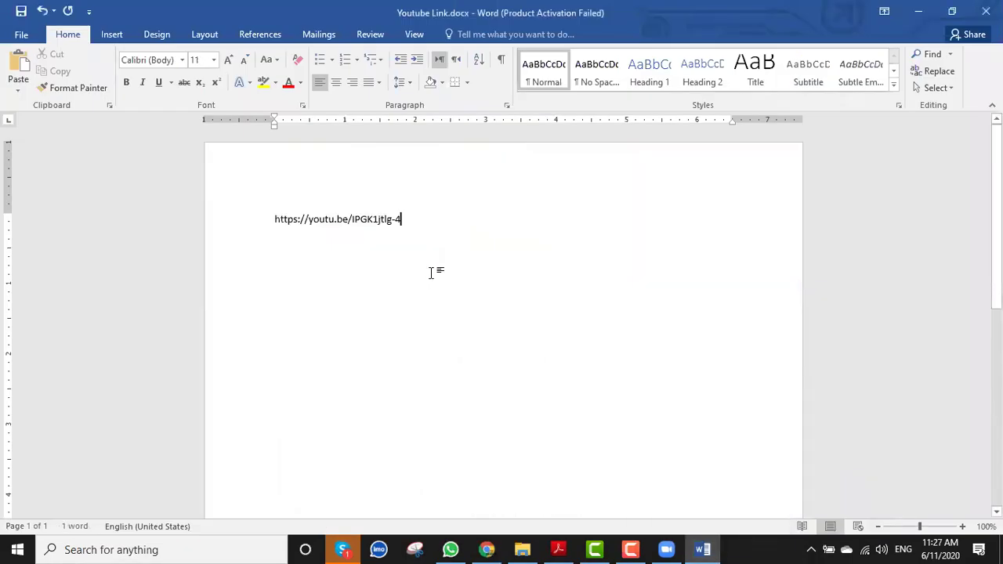
mouse_move(487, 550)
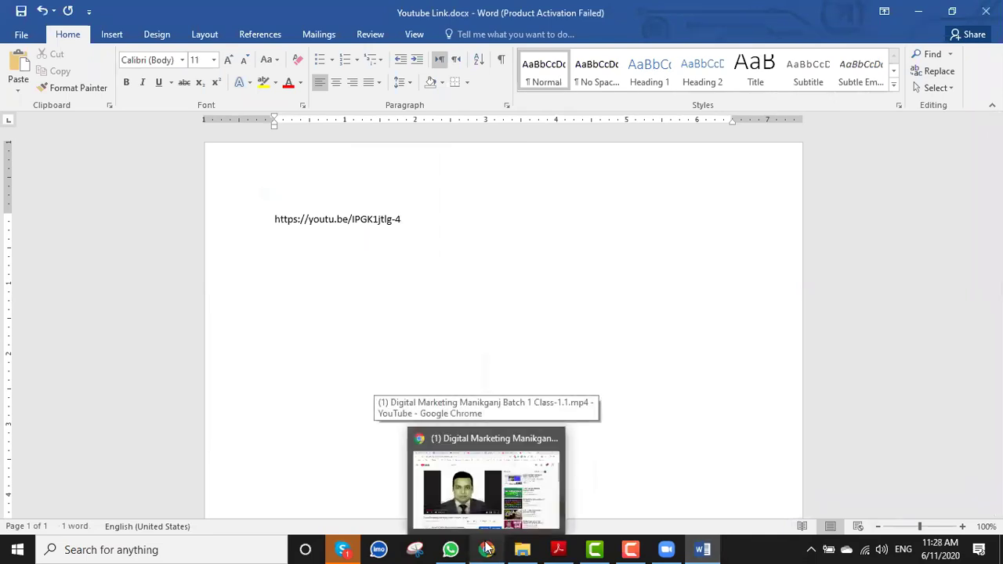
text(( Class)
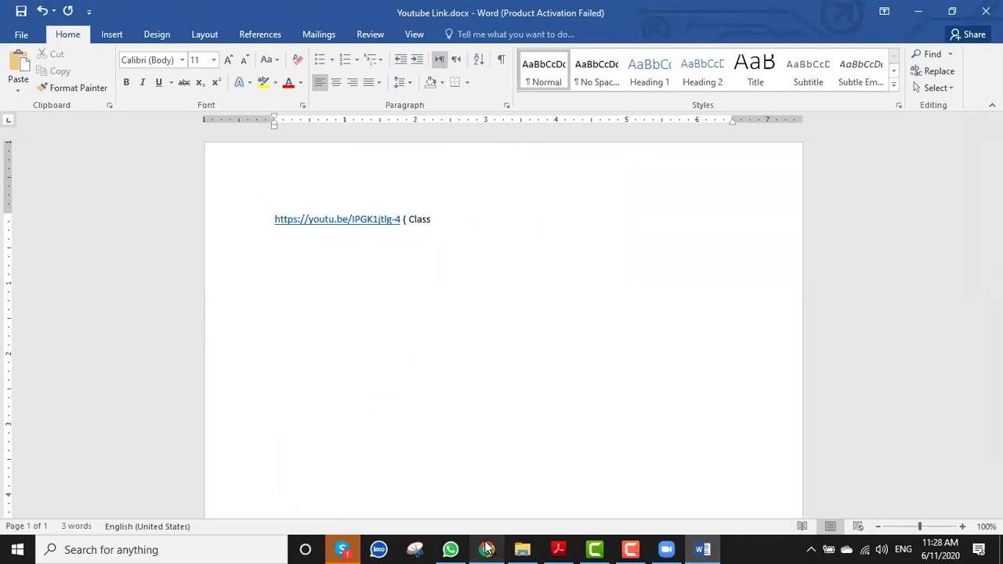
text( 1.1 ))
click(486, 549)
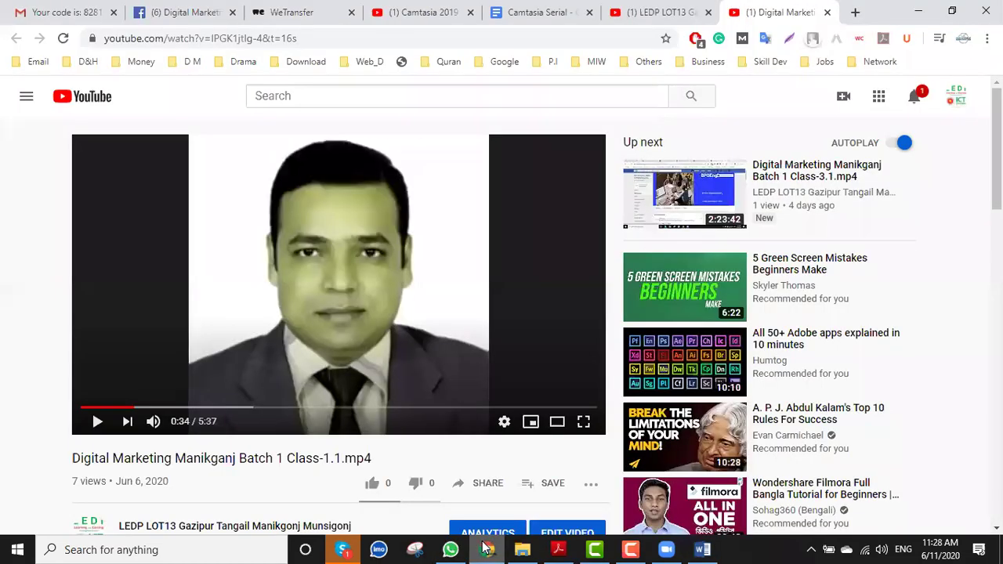
Step: Close the Class-1.1 tab, open Class-1.2 in a new tab and copy its video URL
click(829, 13)
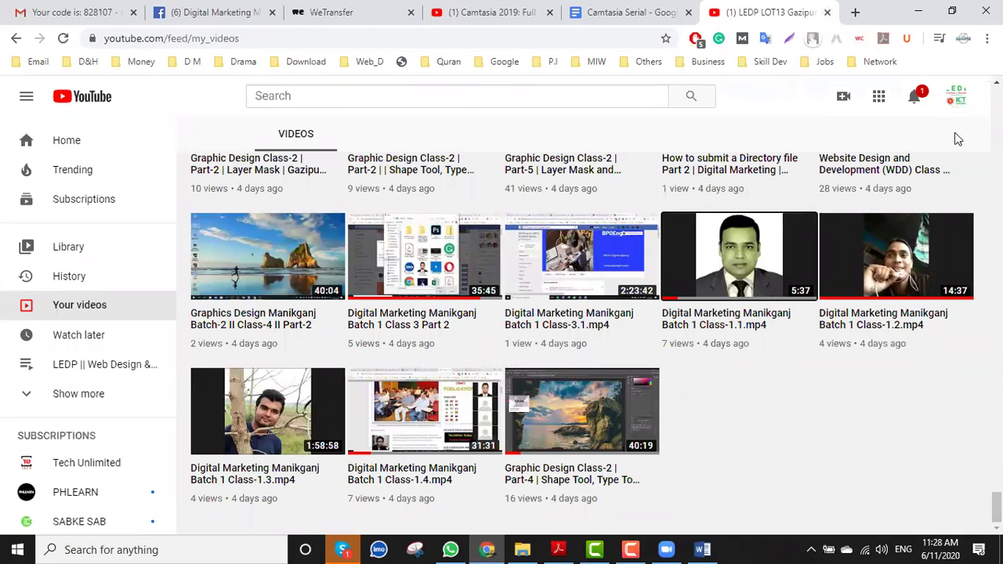
right_click(860, 271)
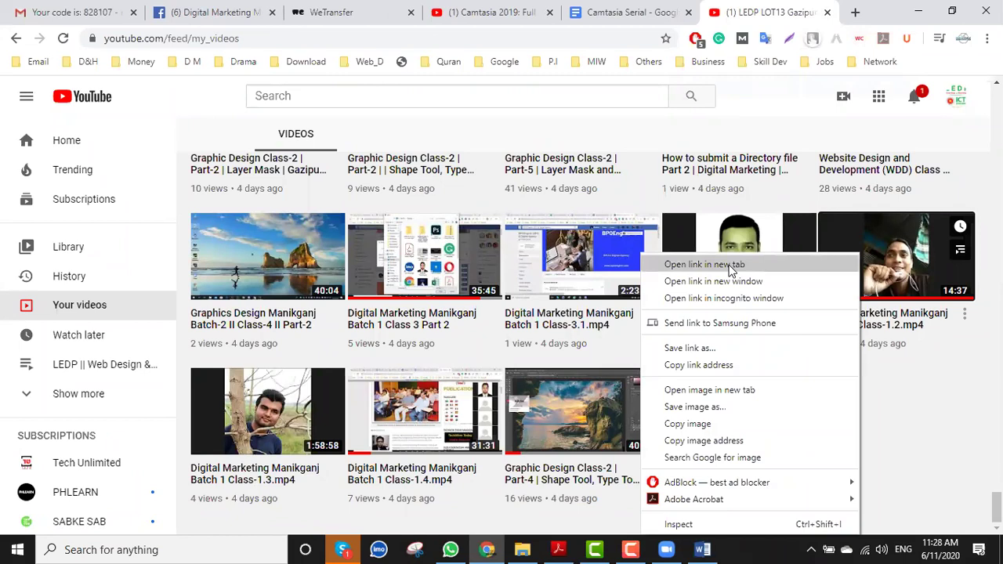
click(733, 264)
click(784, 12)
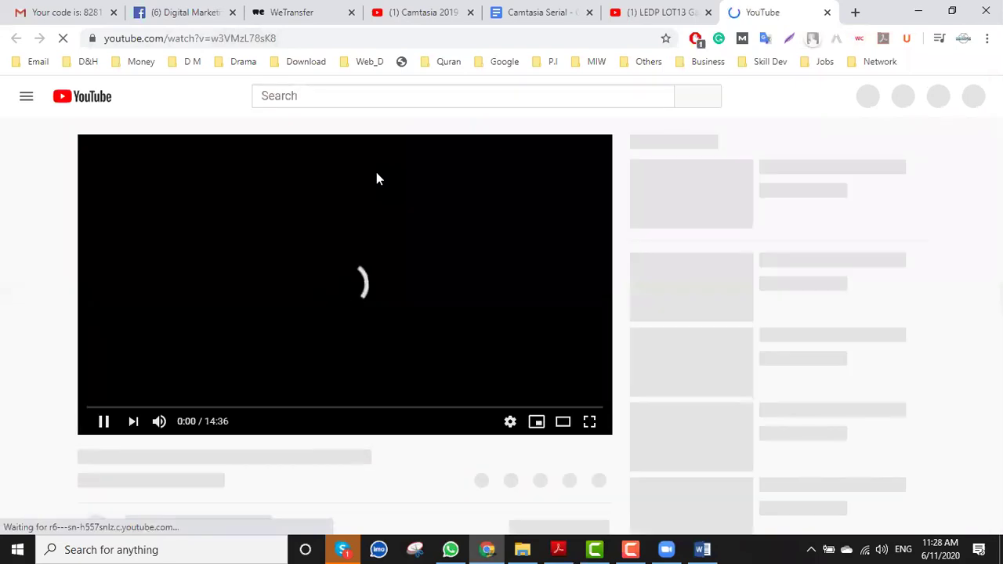
right_click(377, 174)
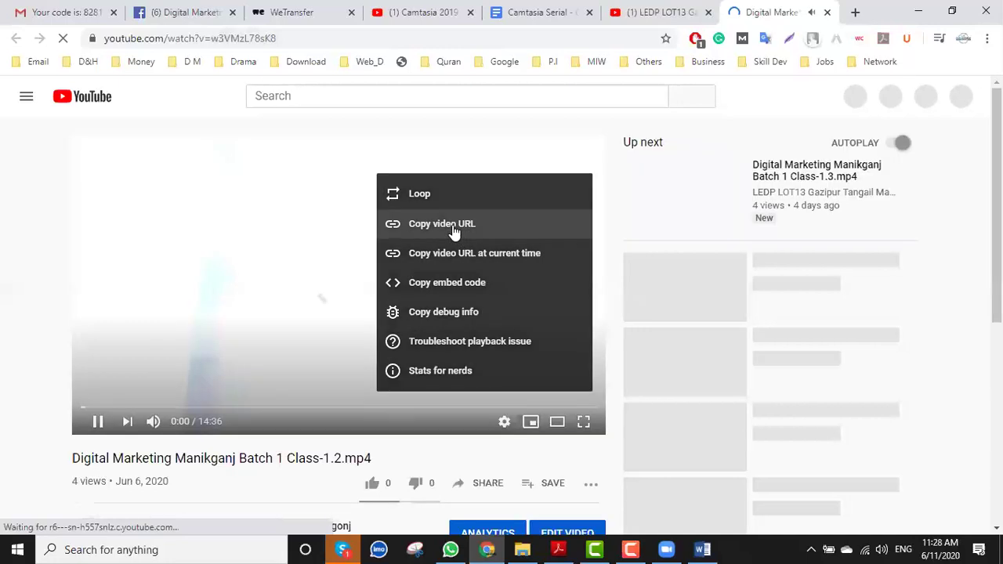
click(457, 229)
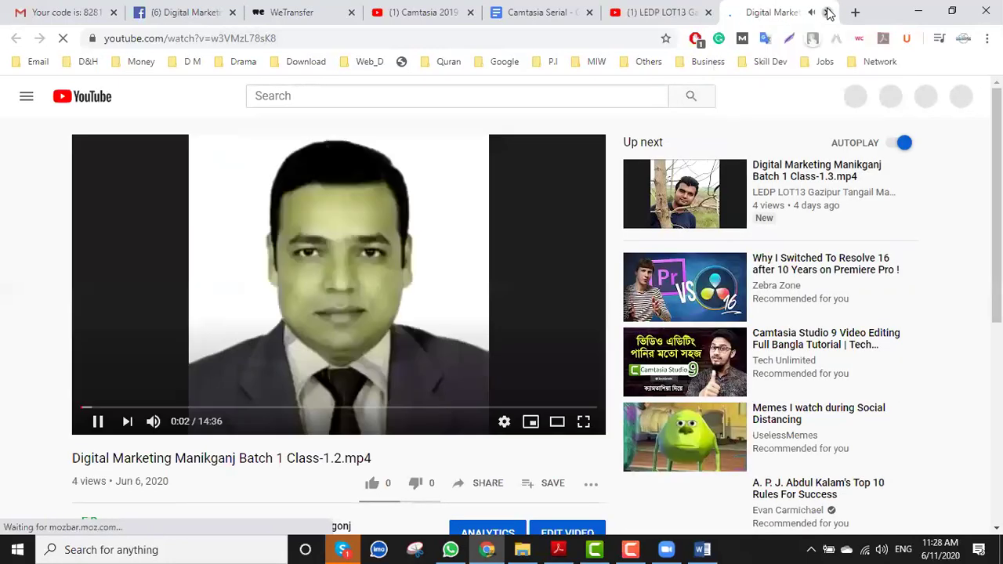
Step: Close the Class-1.2 video tab and the Camtasia Serial document tab
key(ctrl+w)
click(631, 8)
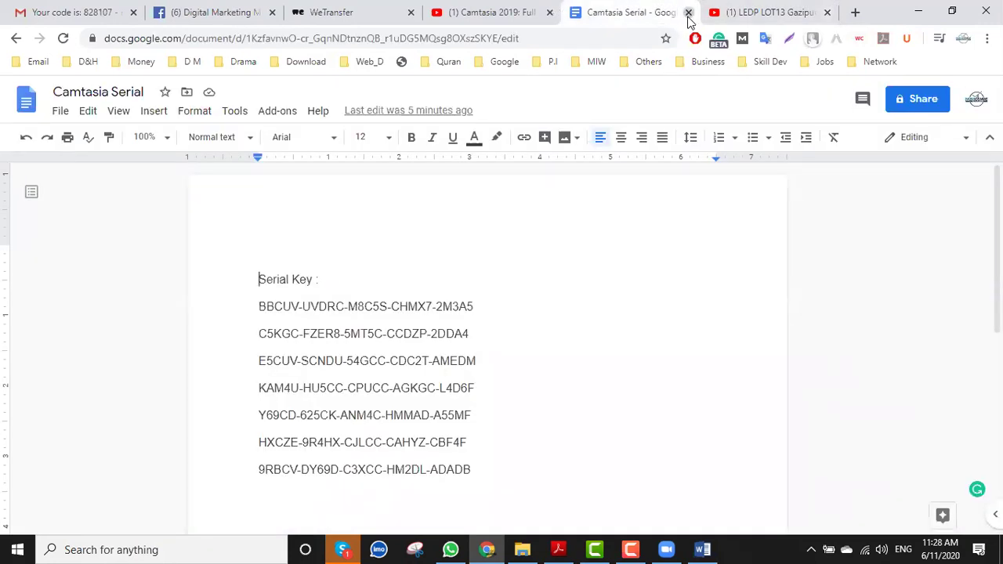
click(689, 12)
Step: Paste the Class-1.2 link on a new second line, labelled '( Class 1.2 )'
click(704, 549)
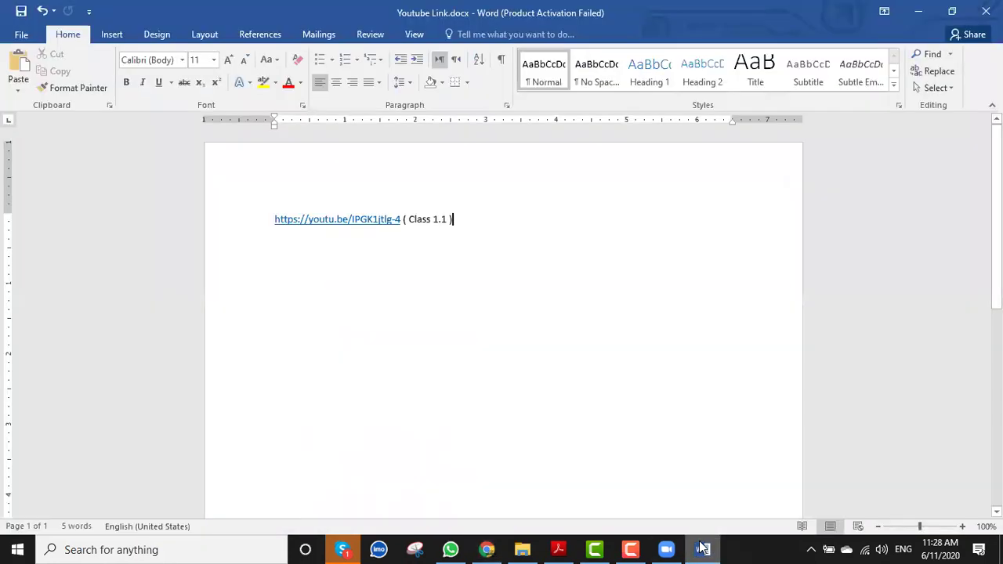
key(Return)
key(ctrl+v)
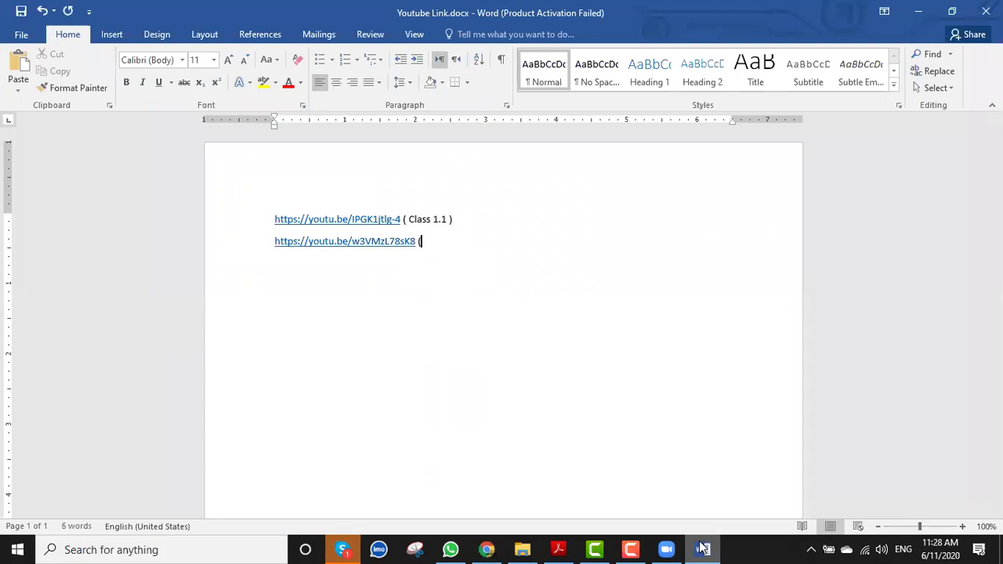
text(( Class)
text(1.2 ))
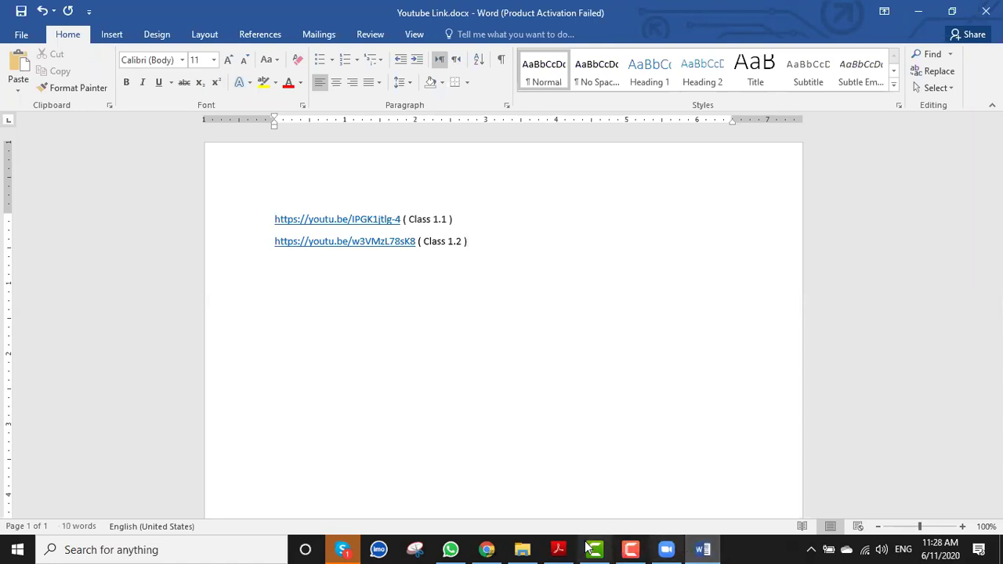
click(497, 547)
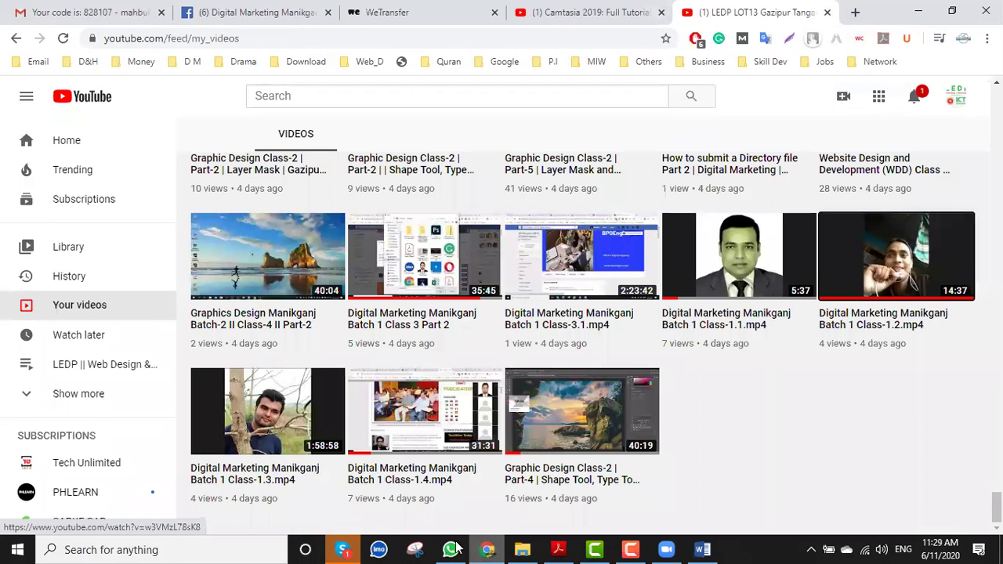
Step: Open the Class-1.3 video in its own browser tab
right_click(231, 407)
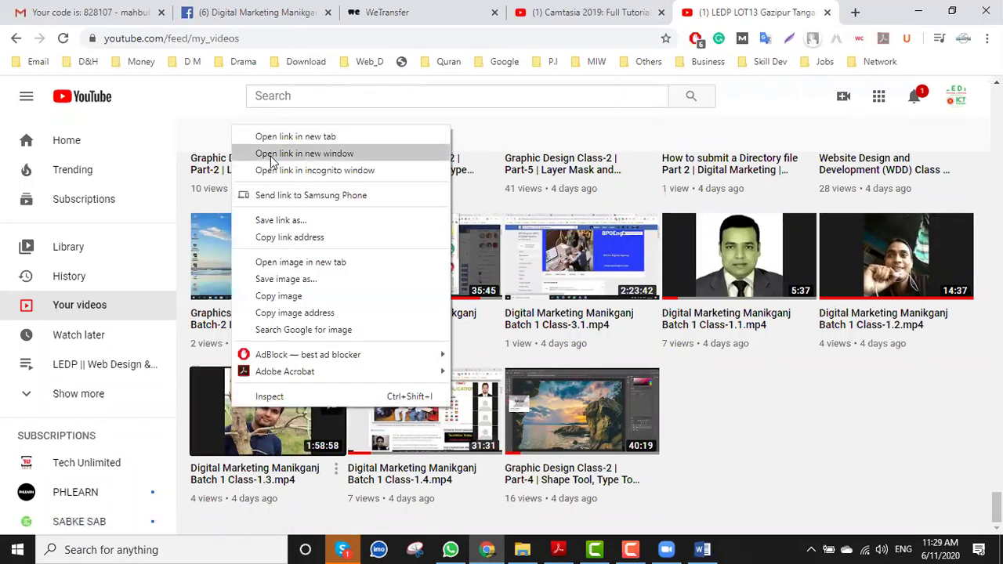
click(319, 138)
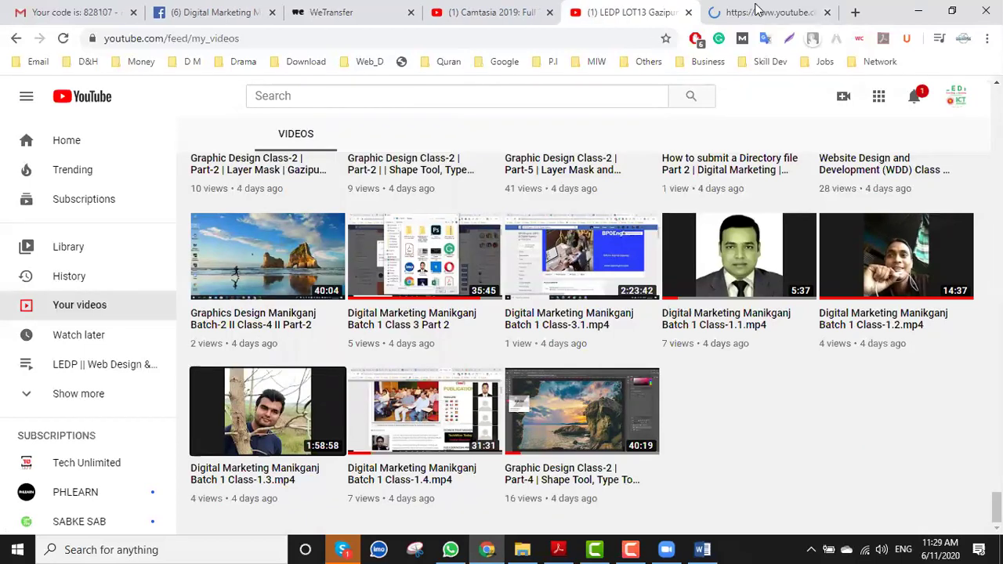
click(757, 12)
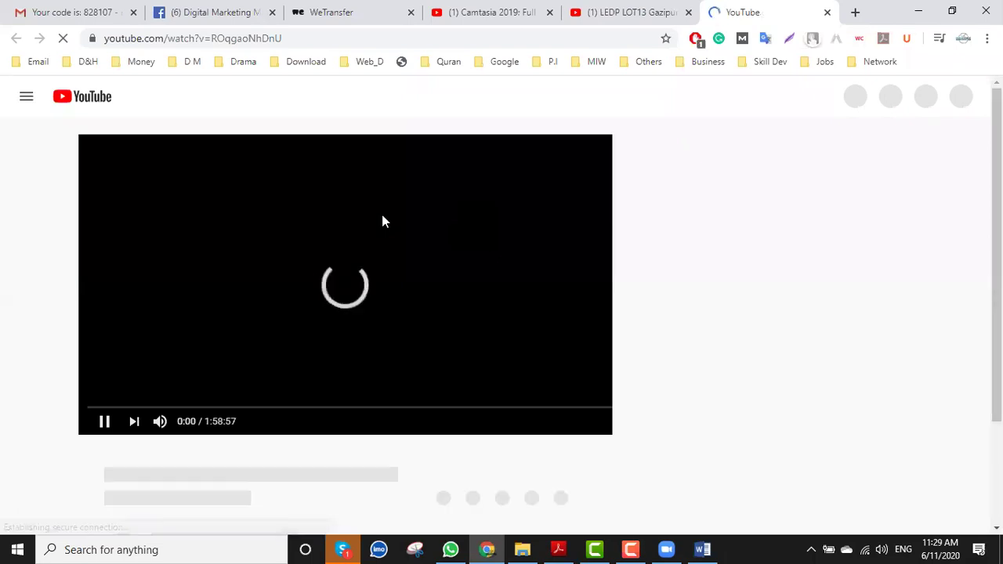
Step: Copy the Class-1.3 video URL from the player and pause it at 0:04
right_click(382, 216)
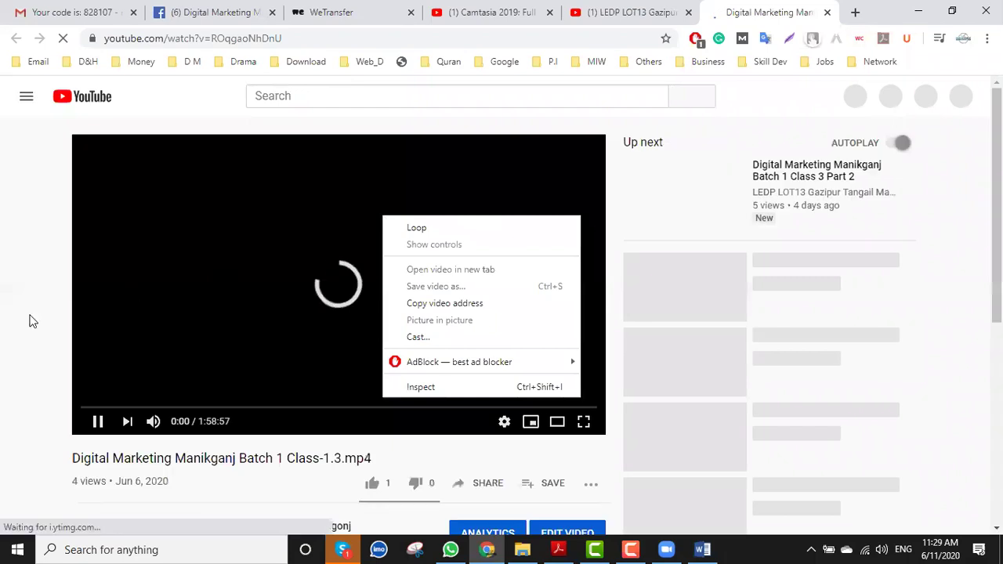
click(7, 335)
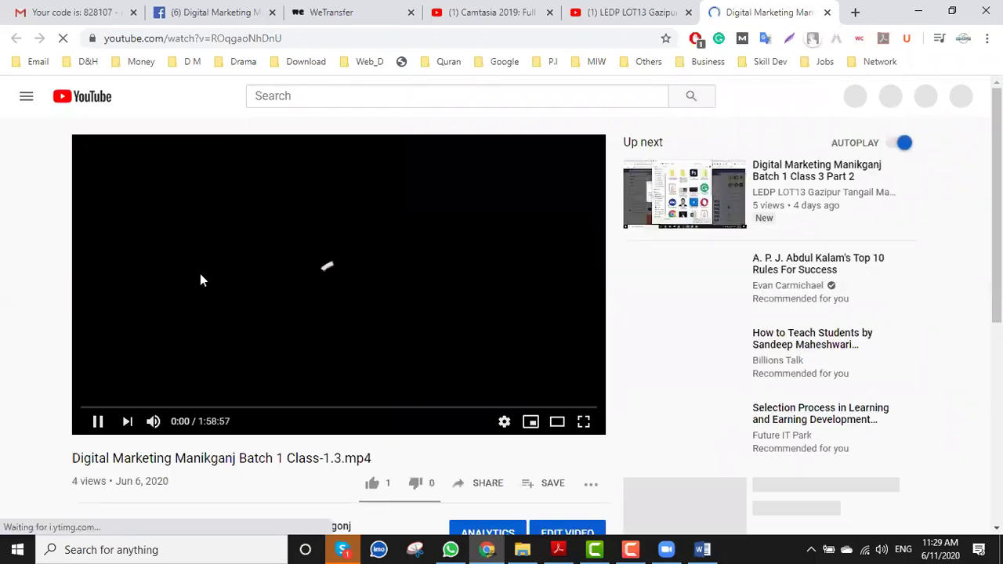
right_click(200, 280)
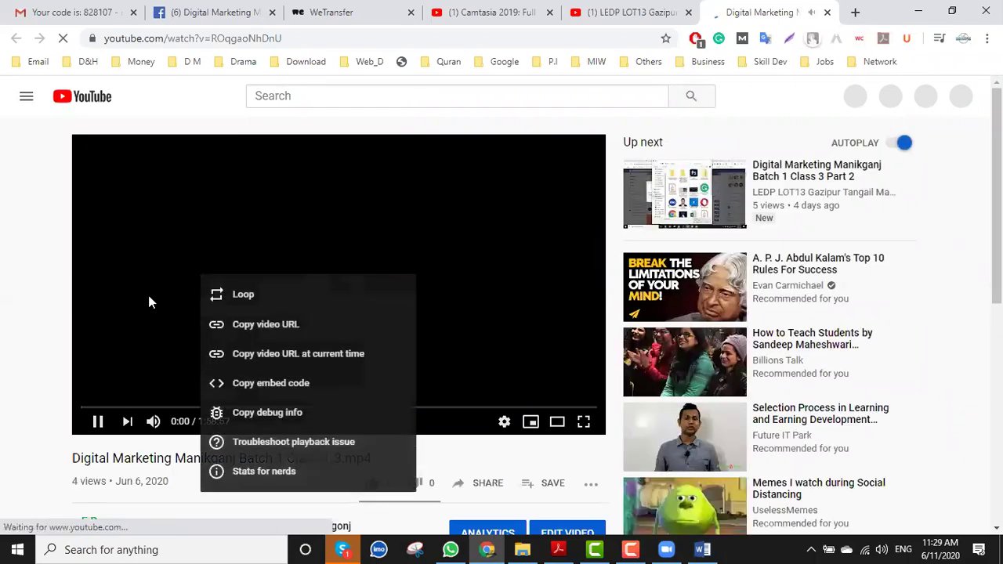
click(272, 337)
click(99, 422)
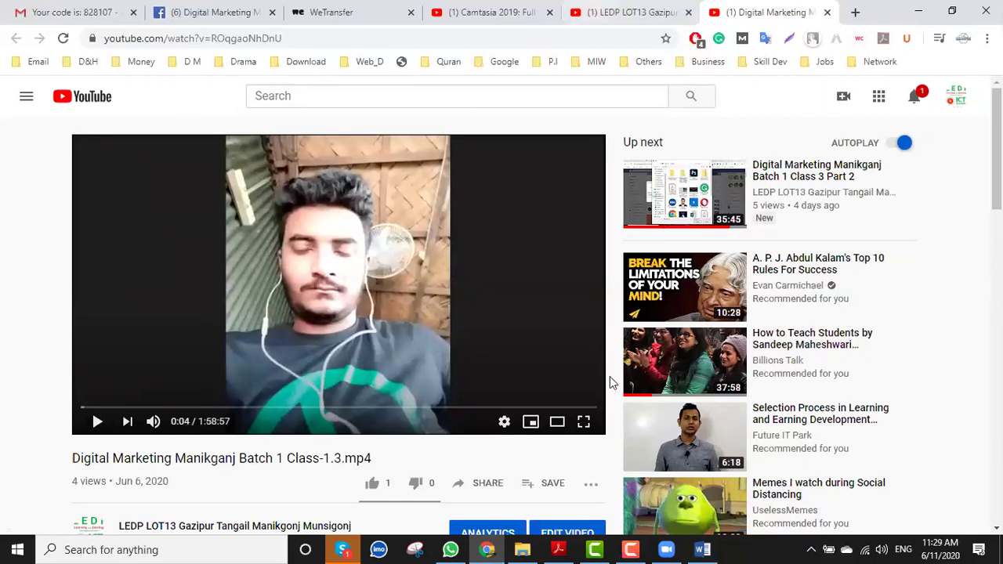
click(699, 550)
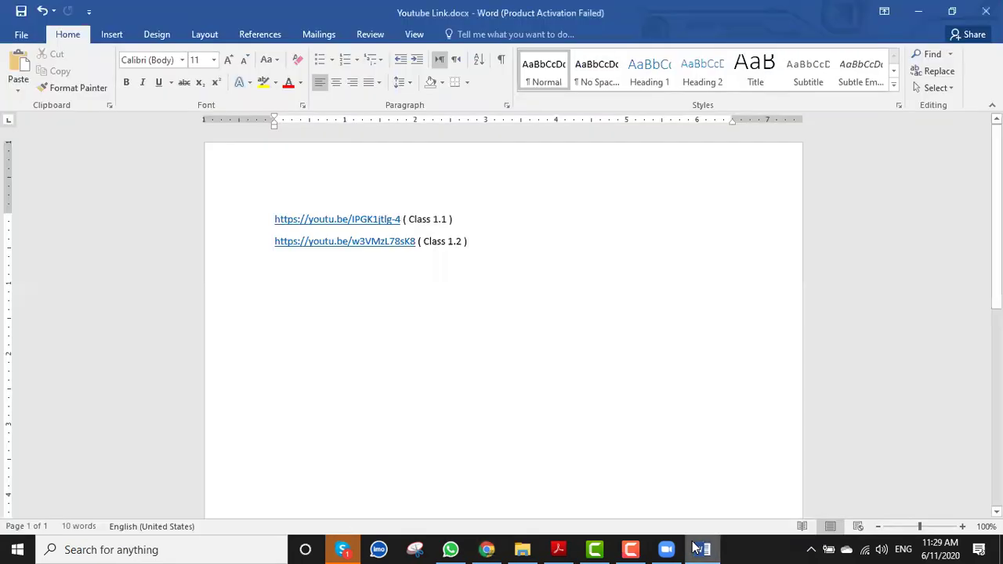
Step: Paste the Class-1.3 link on the third line labelled '( class 1.3 )', then minimize Word
key(ctrl+v)
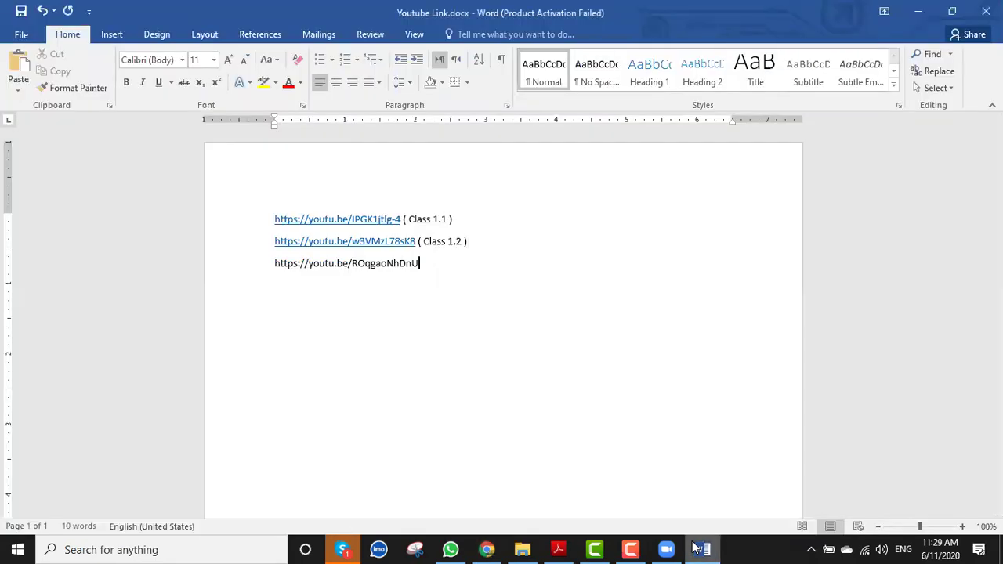
text(( )
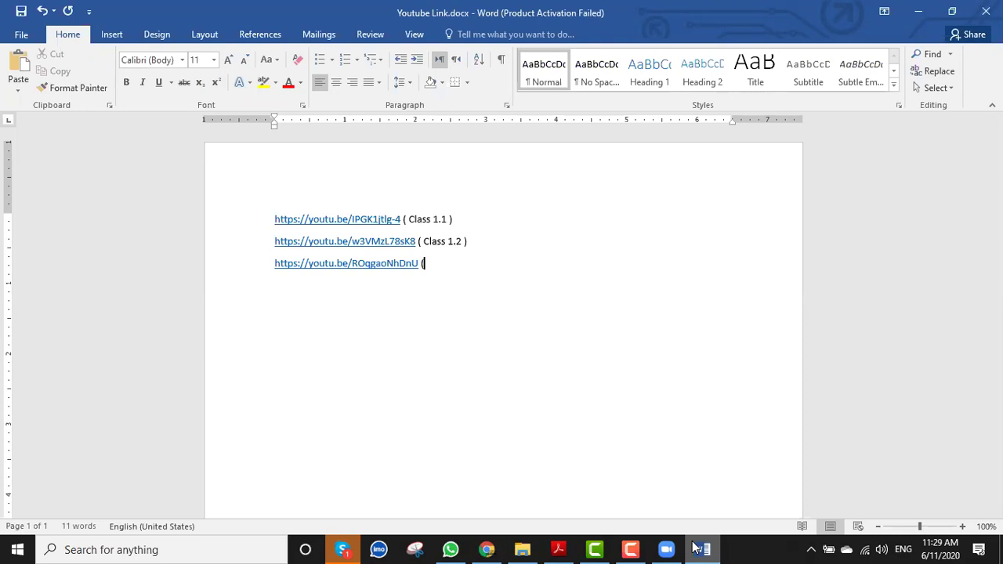
text(class 1.3 ))
click(919, 10)
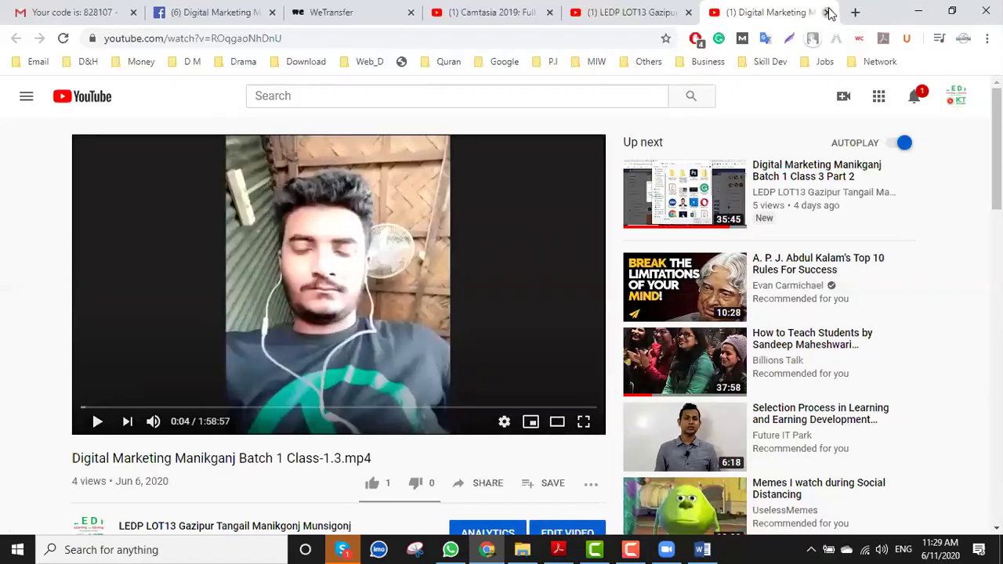
Step: Close the Class-1.3 page, open Class-1.4 in a new tab and copy its link
click(829, 11)
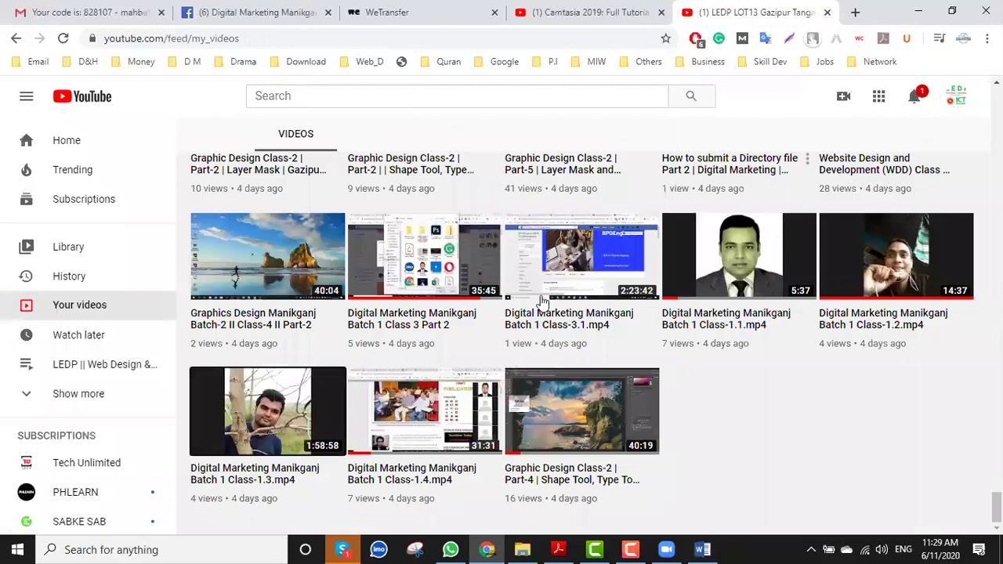
right_click(431, 419)
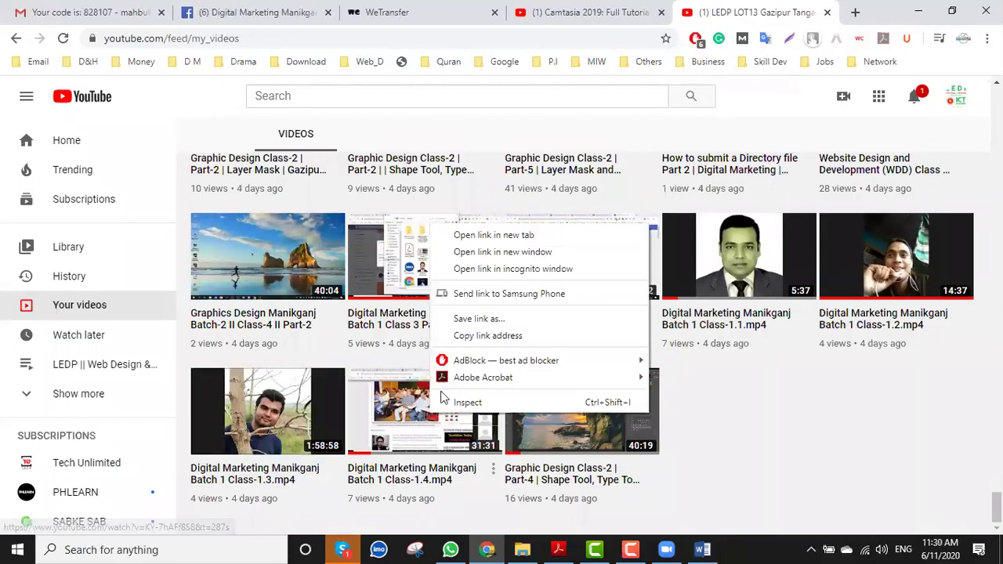
click(527, 237)
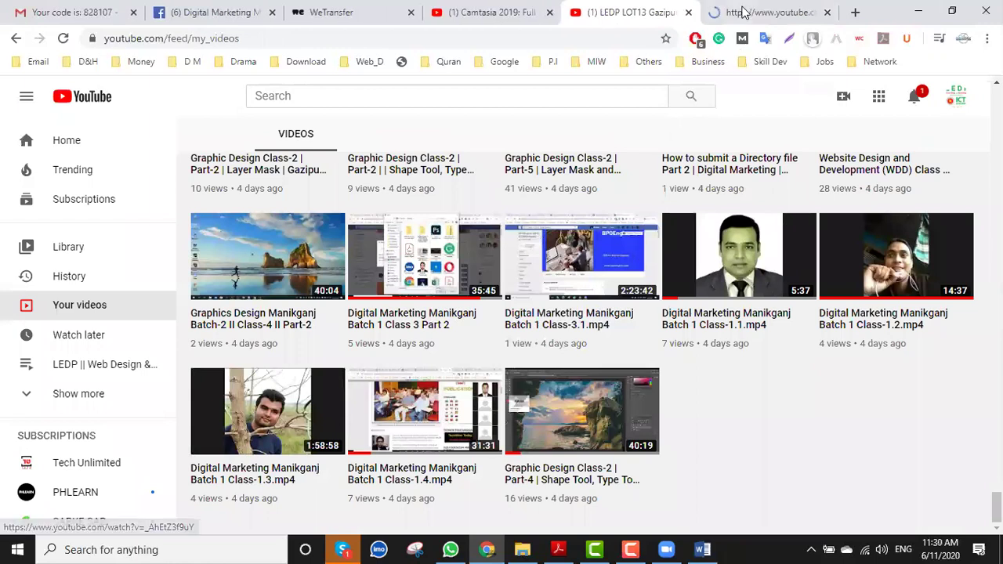
click(743, 12)
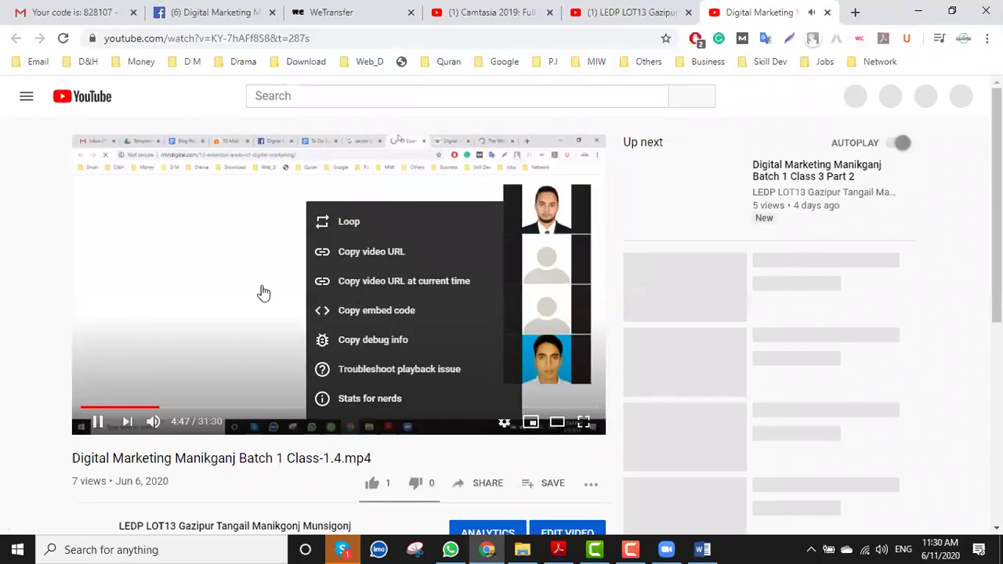
click(357, 252)
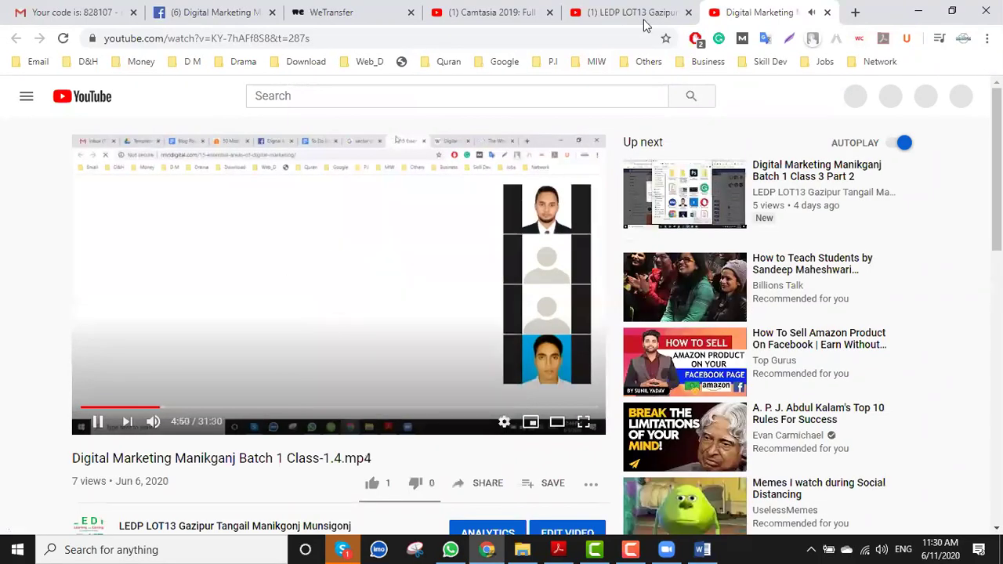
Step: Paste the Class-1.4 link on a new fourth line, labelled '( Class 1.4'
click(703, 549)
key(Return)
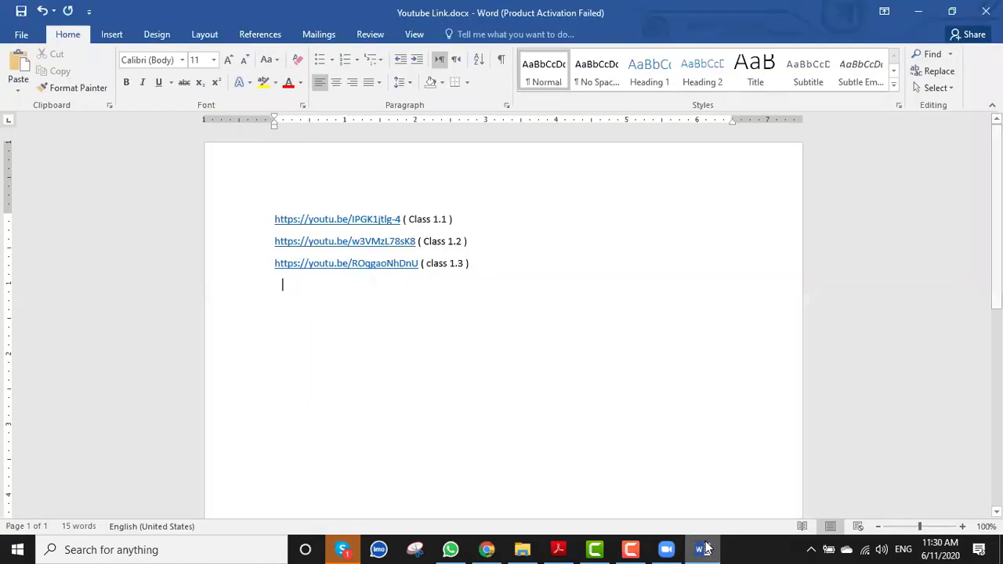
text(https://youtu.be/KY-7hAFf8S8)
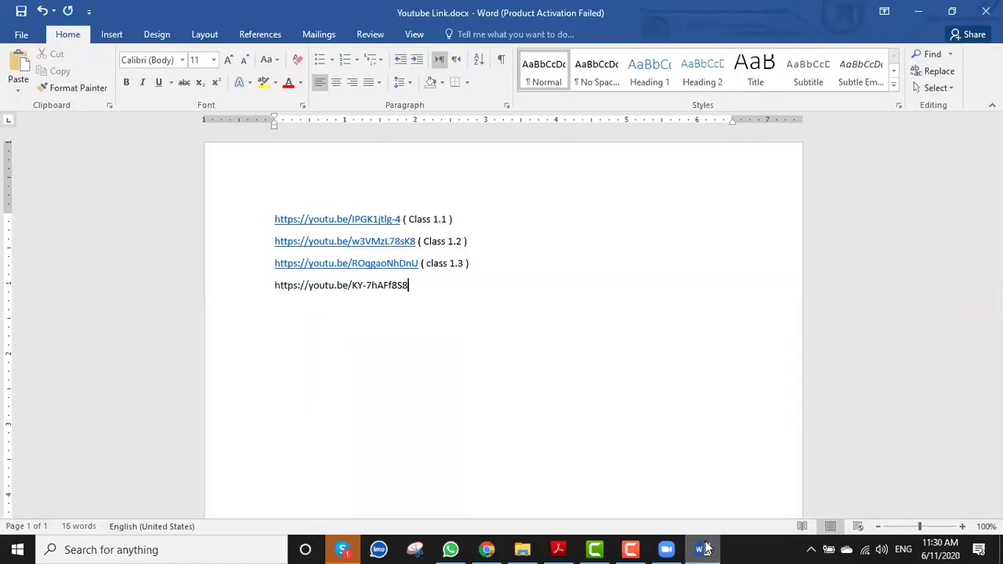
text(()
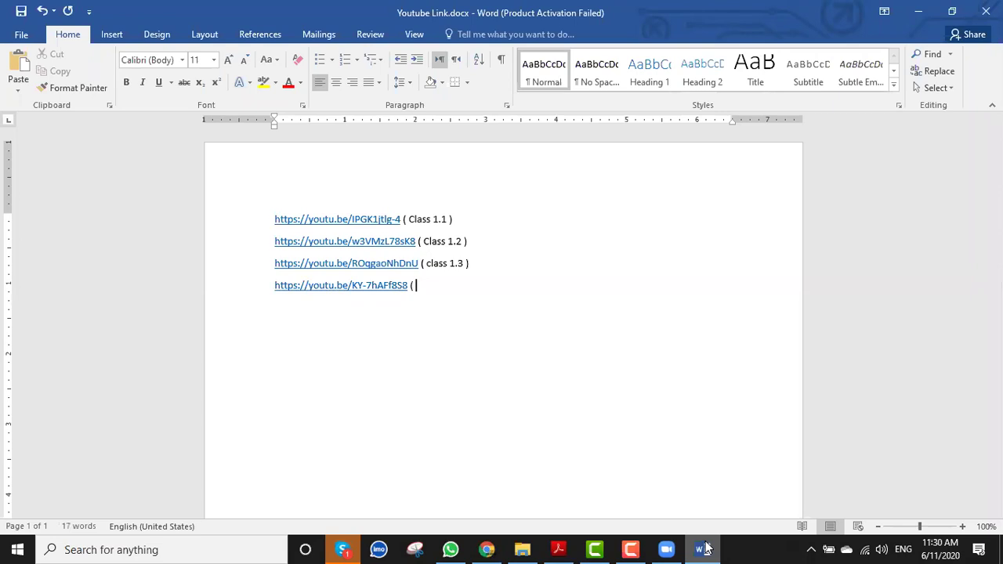
text( Class 1.4)
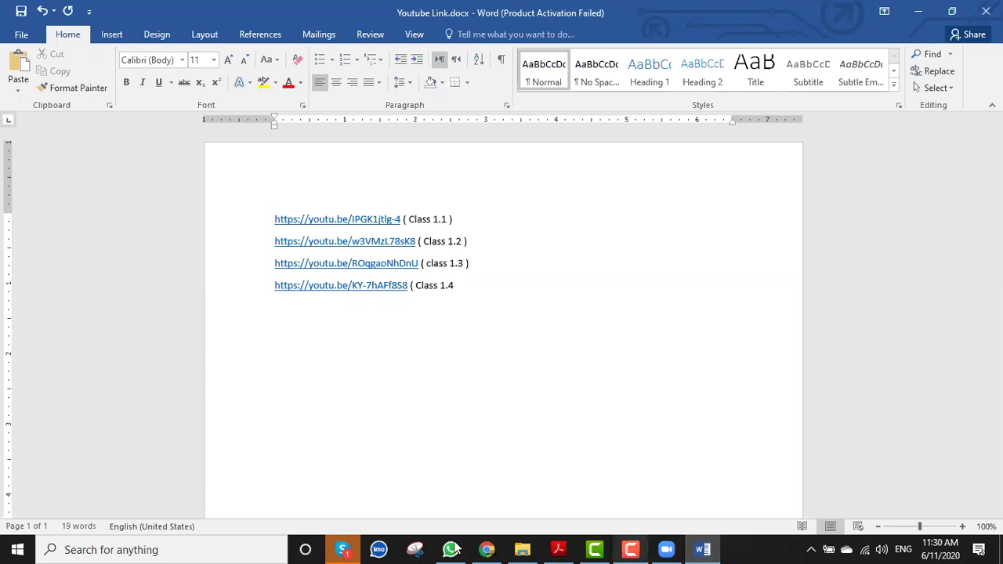
click(488, 550)
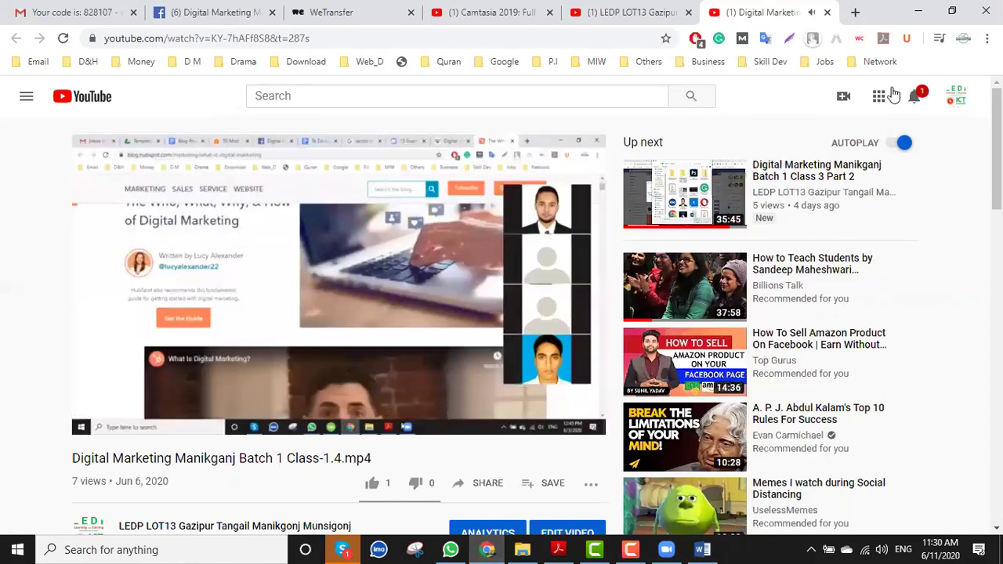
Step: Close the Class-1.4 page and open the Class-3.1 video in a new tab
click(828, 13)
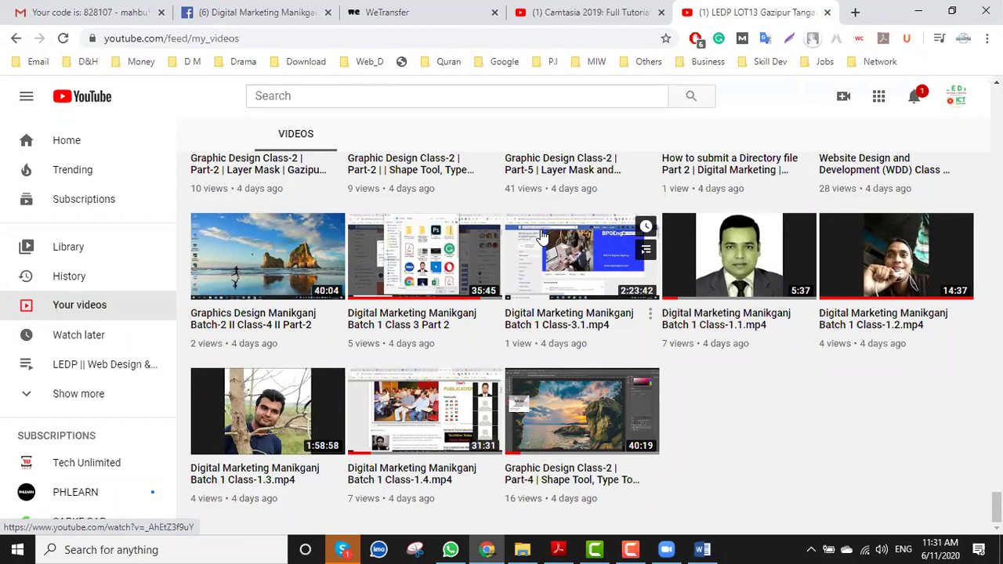
right_click(541, 236)
click(578, 240)
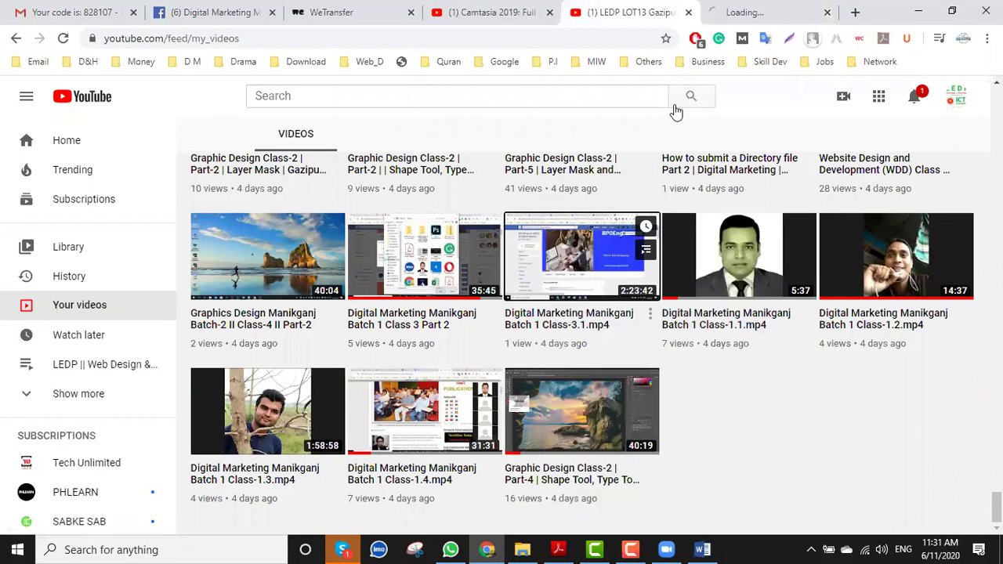
click(755, 10)
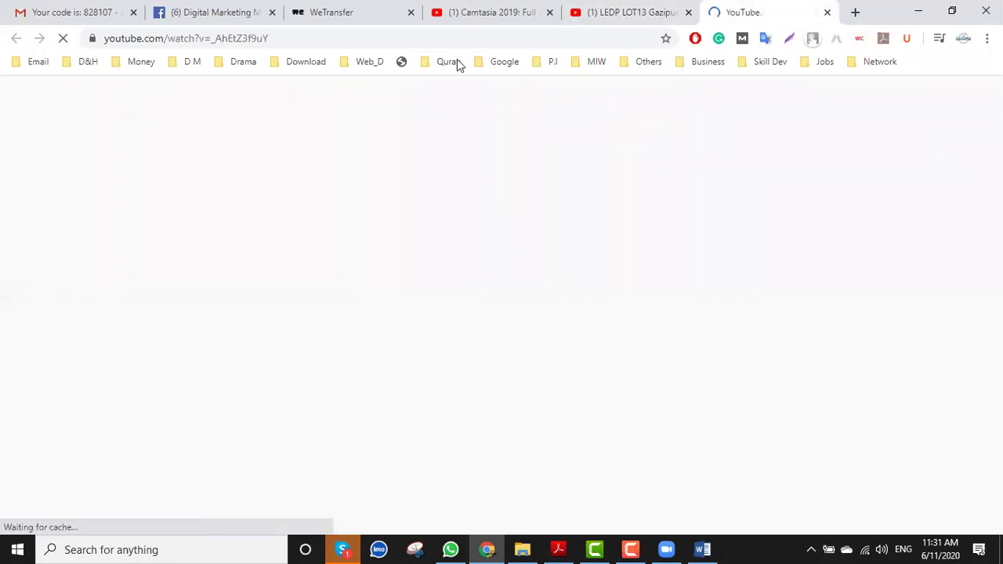
click(629, 11)
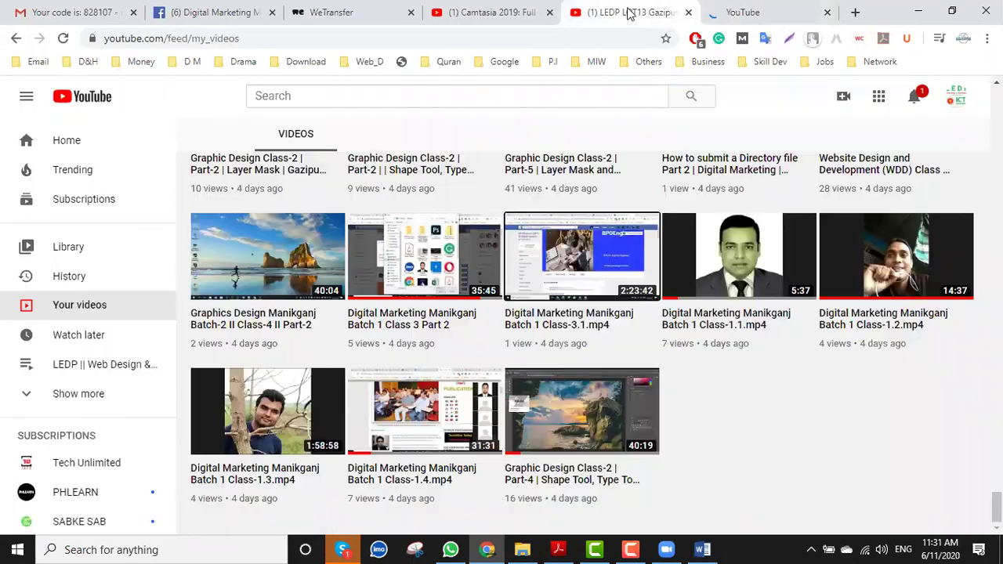
click(487, 17)
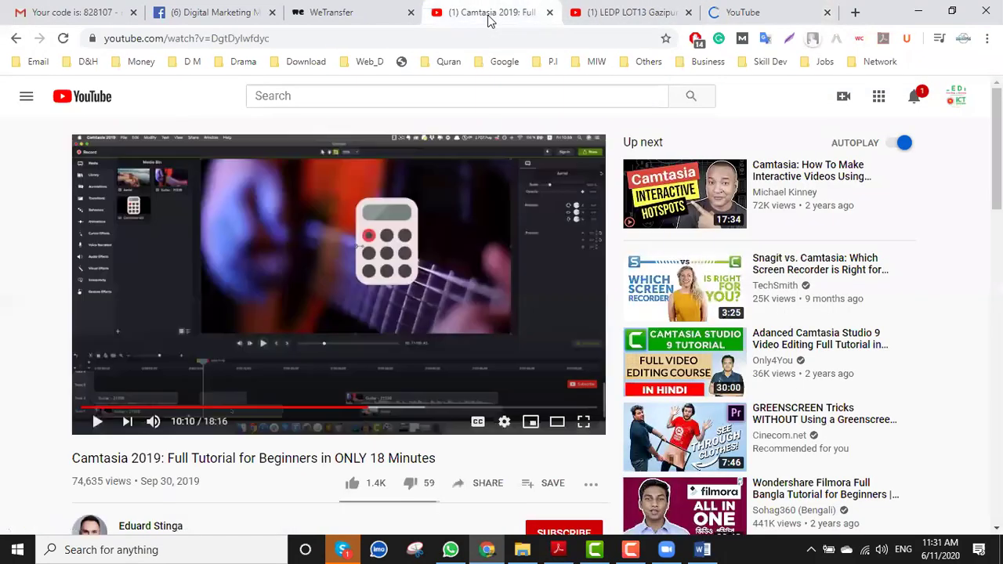
click(776, 9)
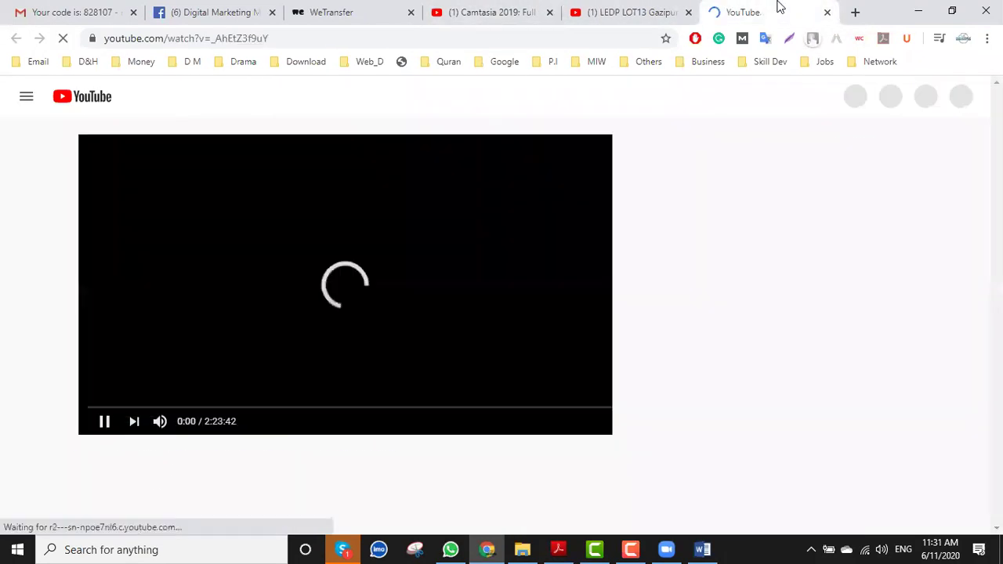
Step: Copy the Class-3.1 video URL, pause playback and close its tab
right_click(473, 190)
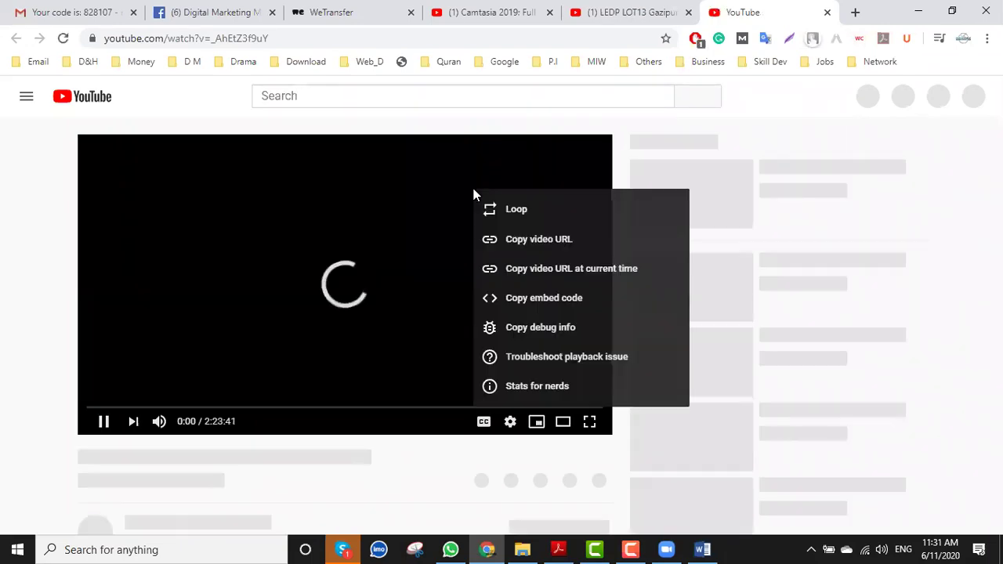
click(528, 245)
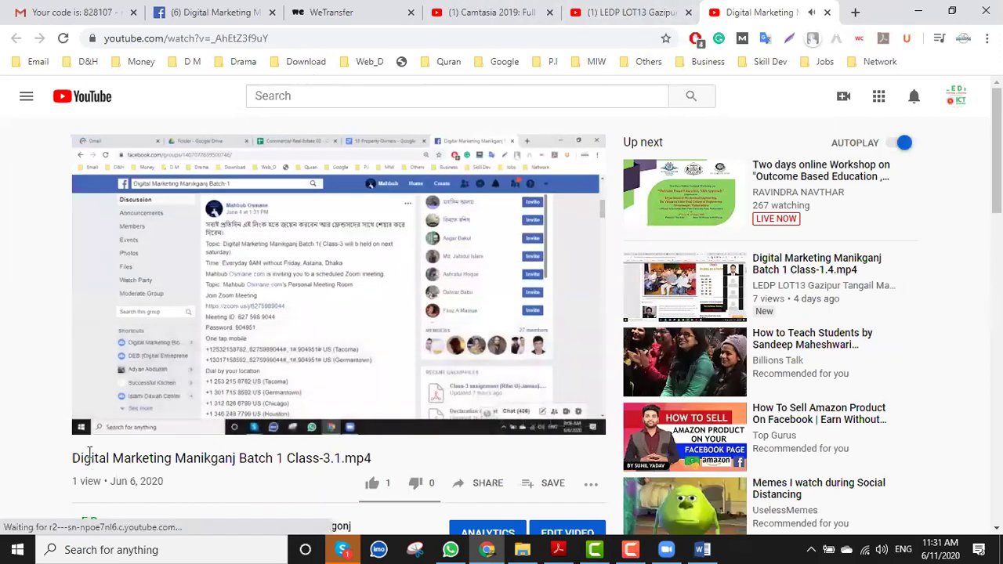
click(95, 424)
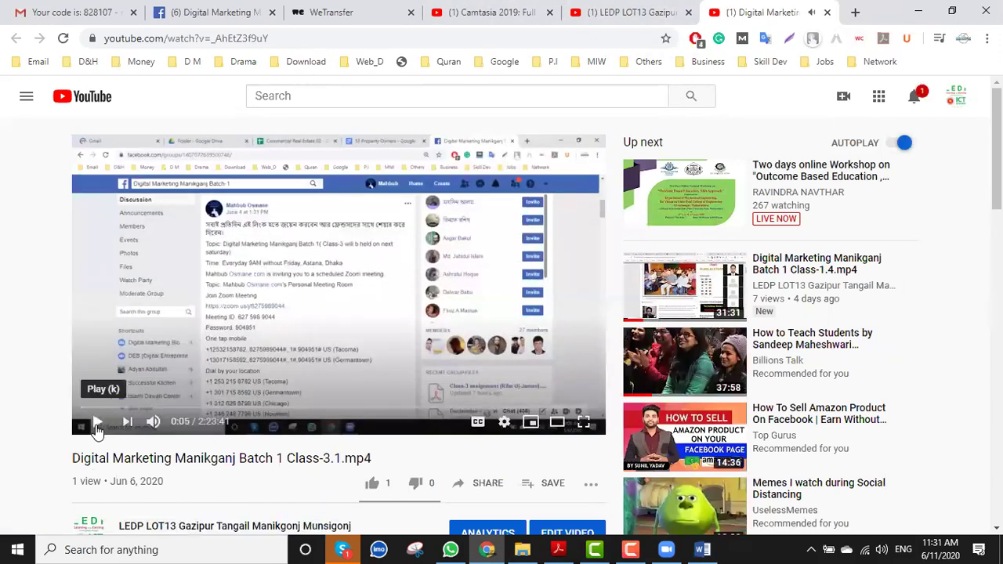
click(829, 13)
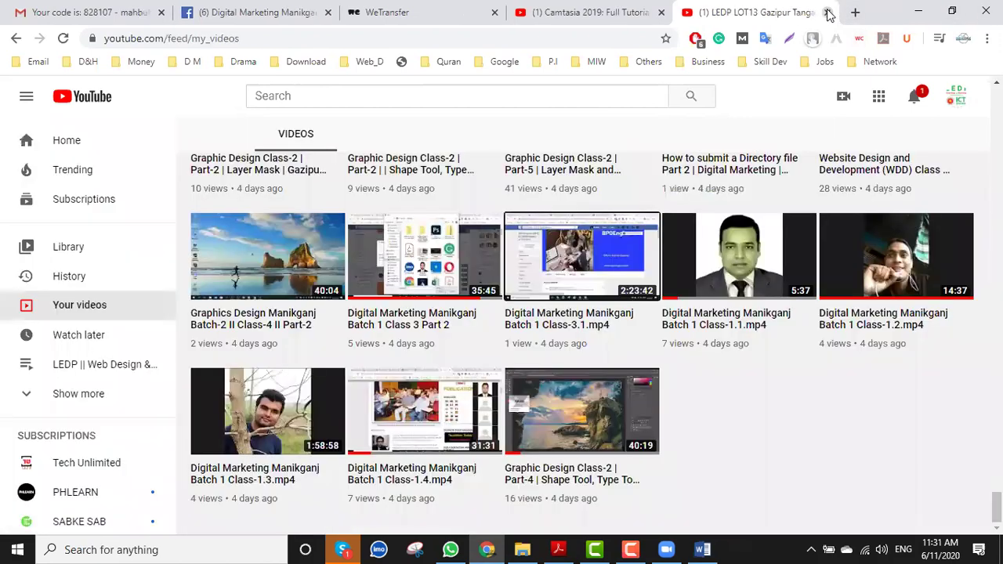
Step: Paste the Class-3.1 link on a new line and label it '( Class 3.1 )'
click(709, 549)
key(Return)
key(Return)
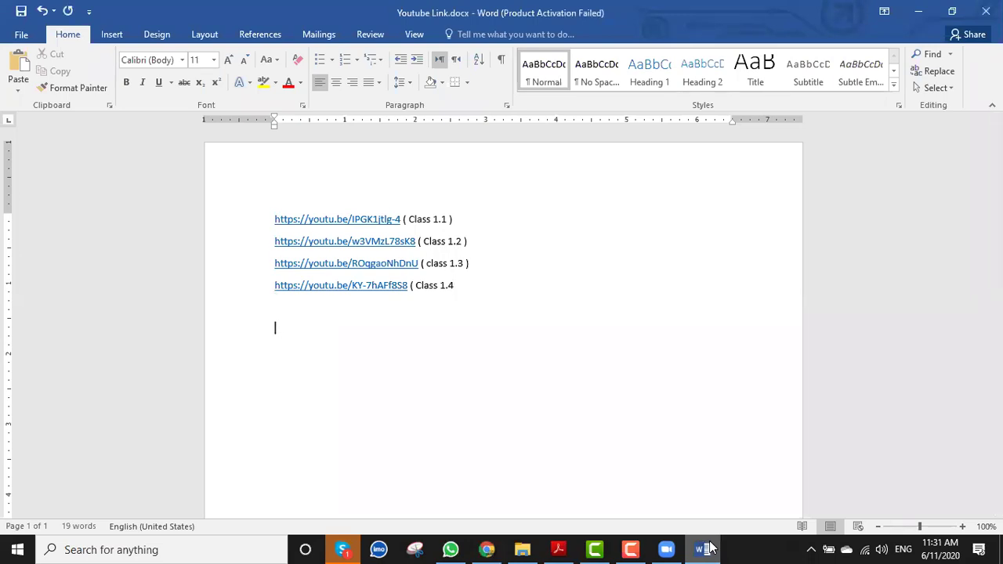
key(ctrl+v)
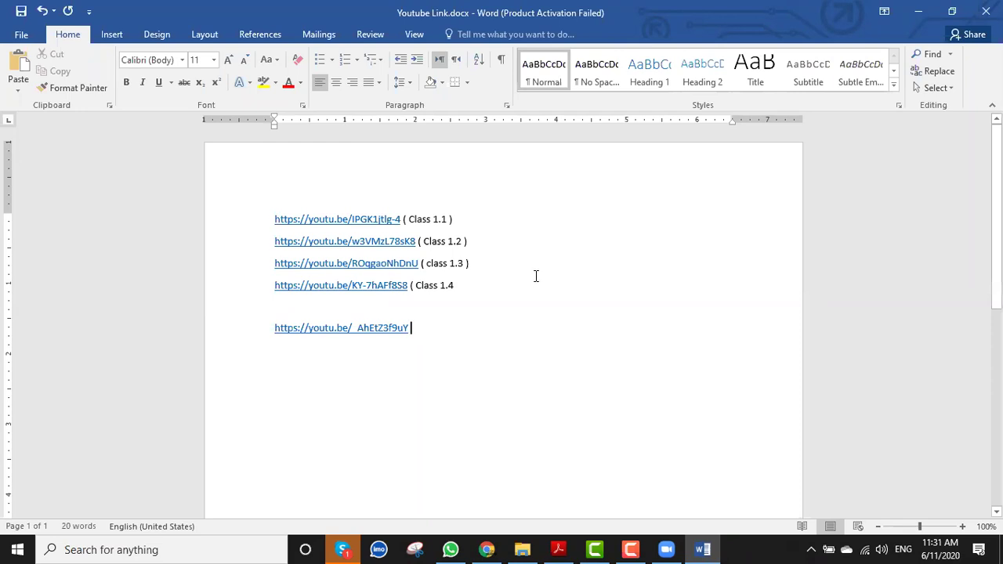
text(()
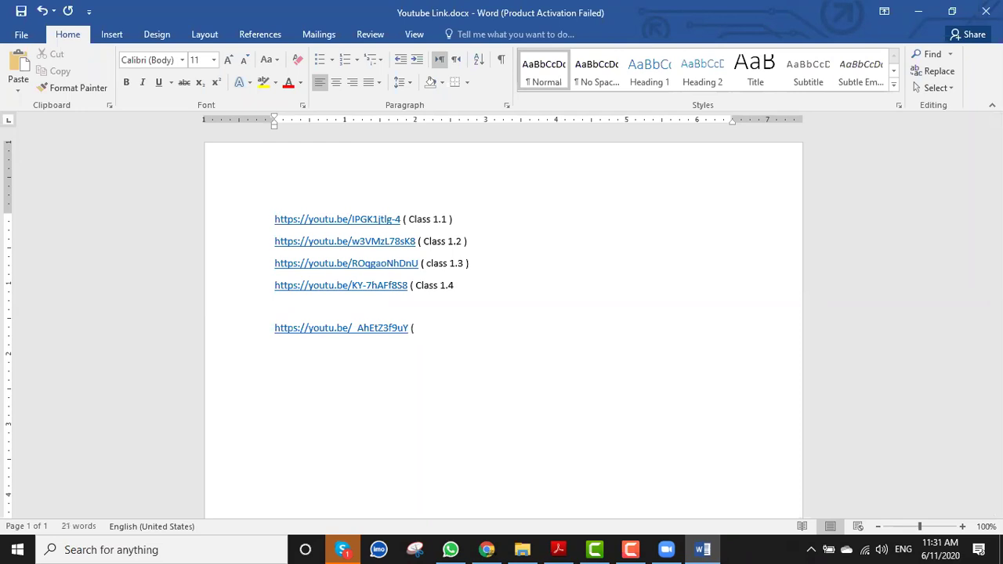
text( Class 3.1)
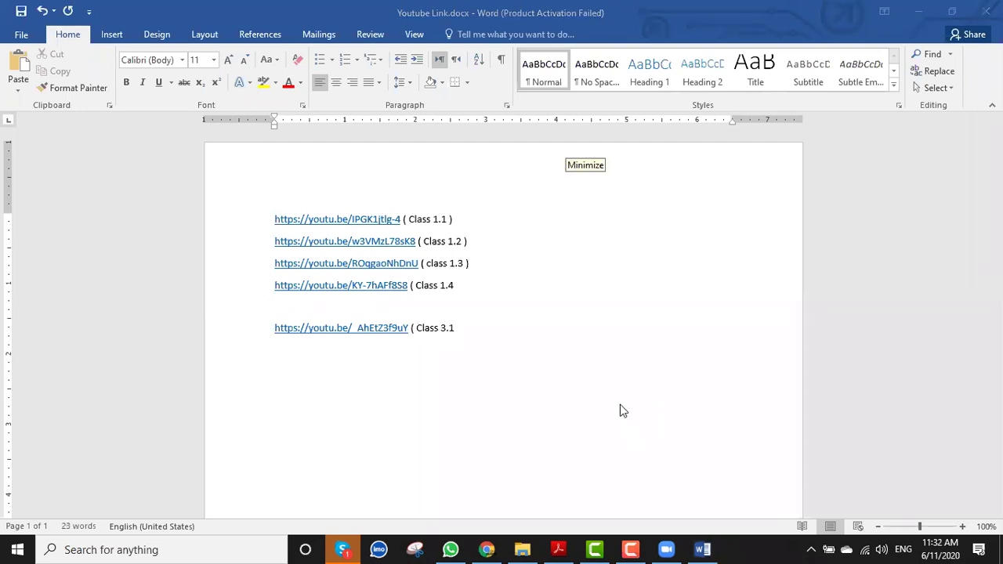
click(473, 329)
text())
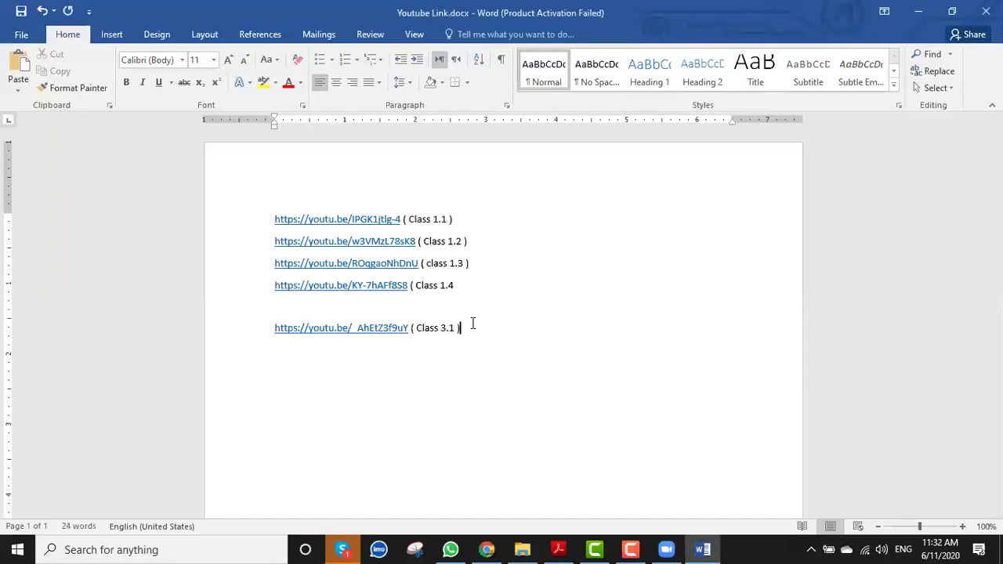
click(488, 548)
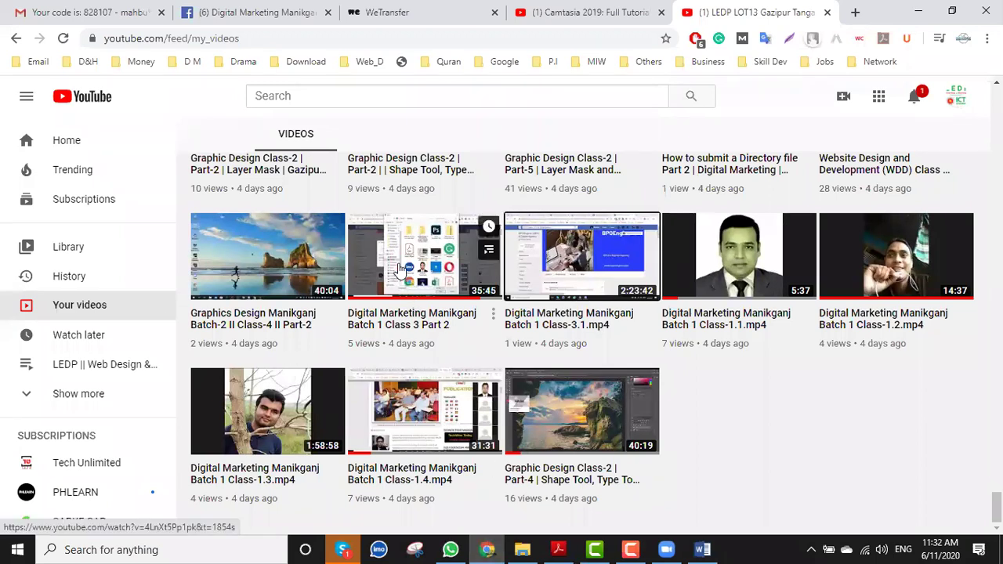
Step: Open Class 3 Part 2 in a new tab, copy its video URL, then close that tab
right_click(399, 269)
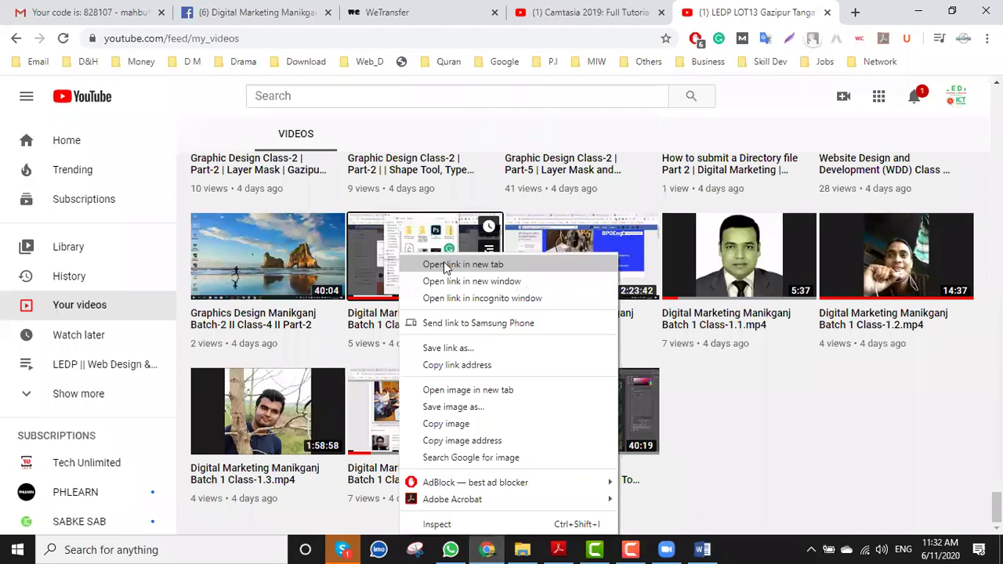
click(445, 266)
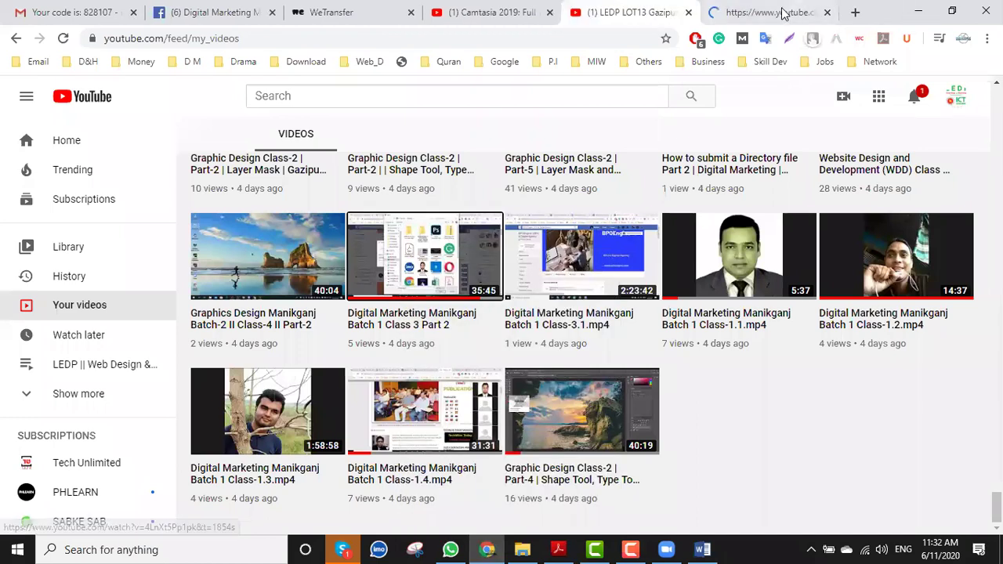
click(784, 12)
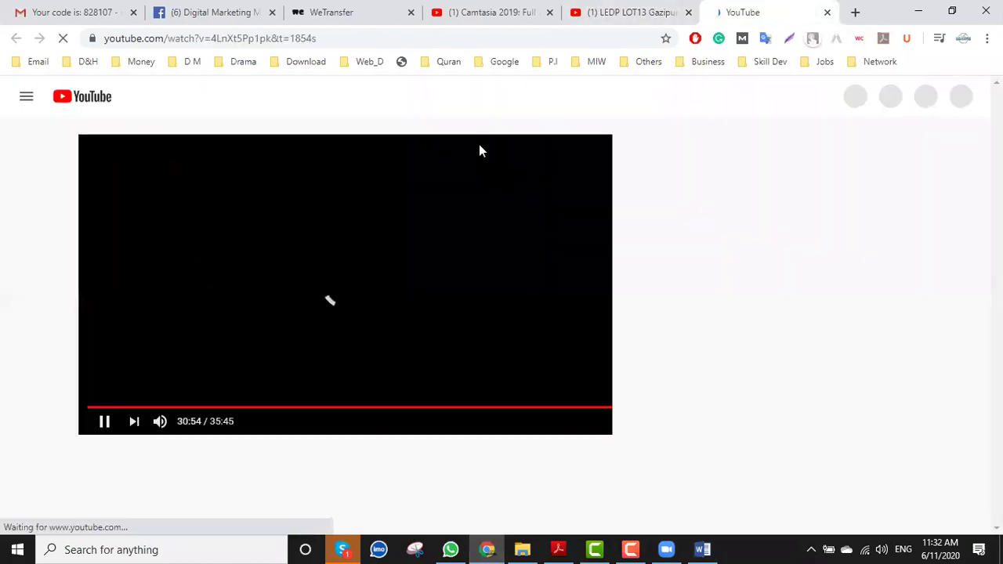
right_click(349, 192)
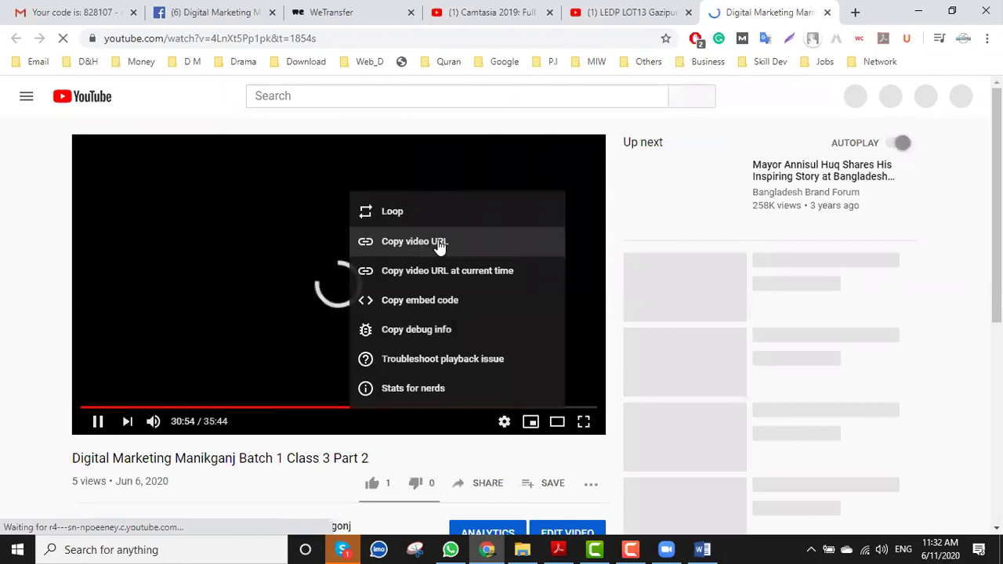
click(439, 245)
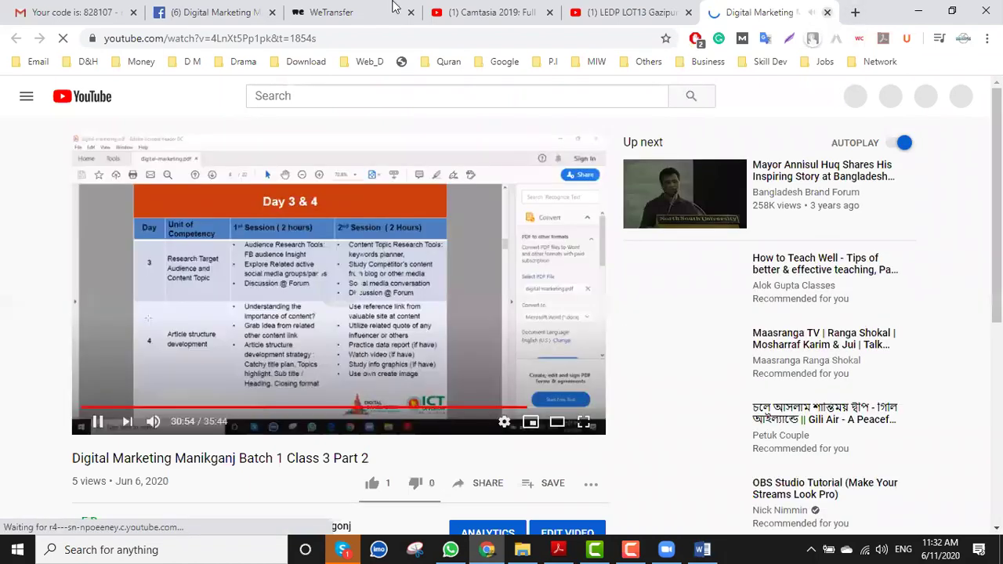
click(828, 13)
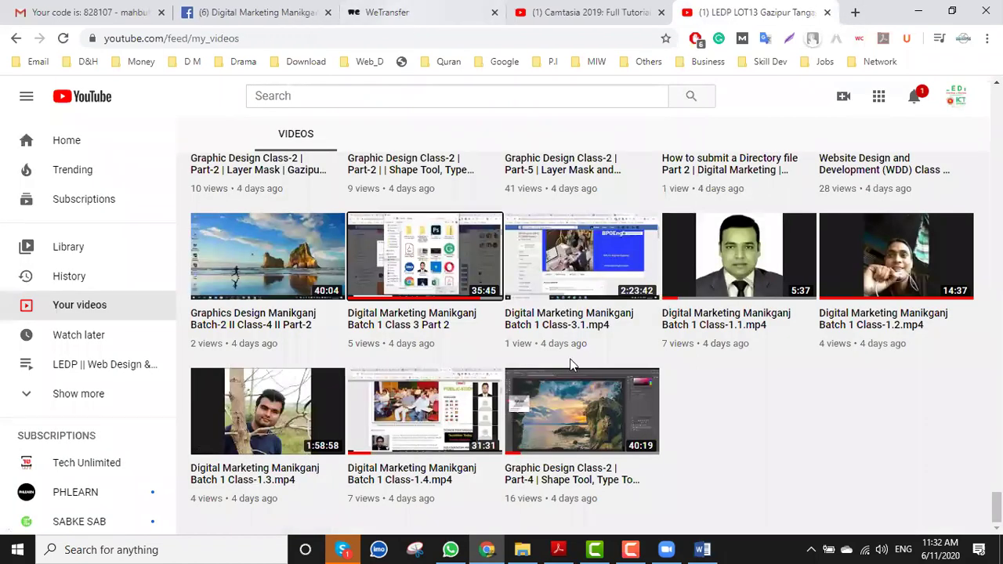
click(703, 549)
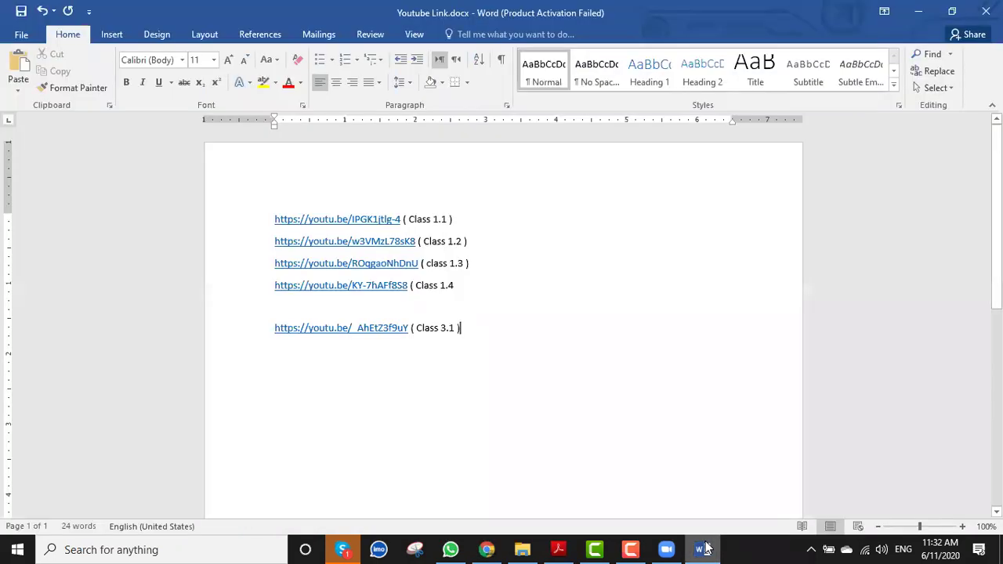
key(Return)
key(ctrl+v)
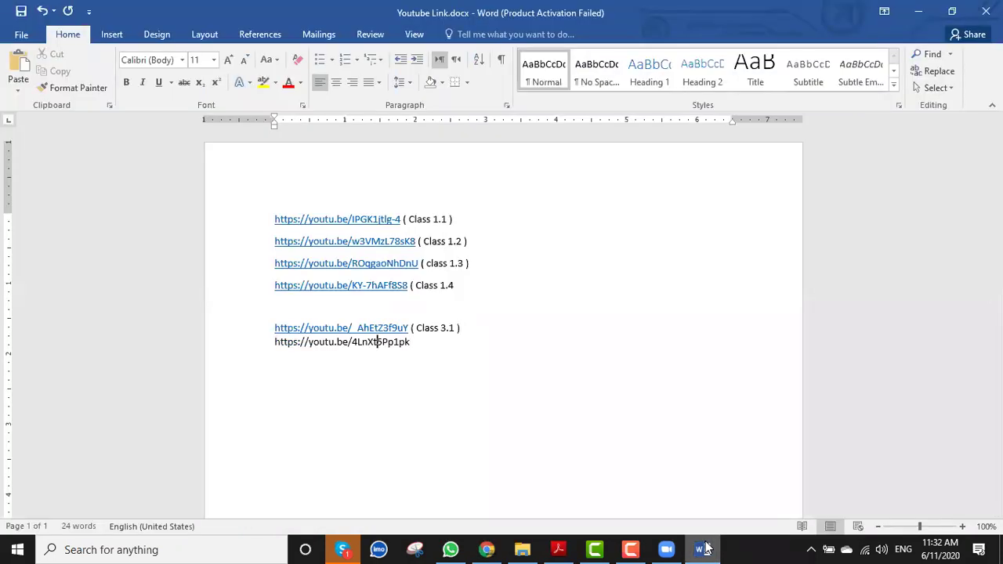
text(( )
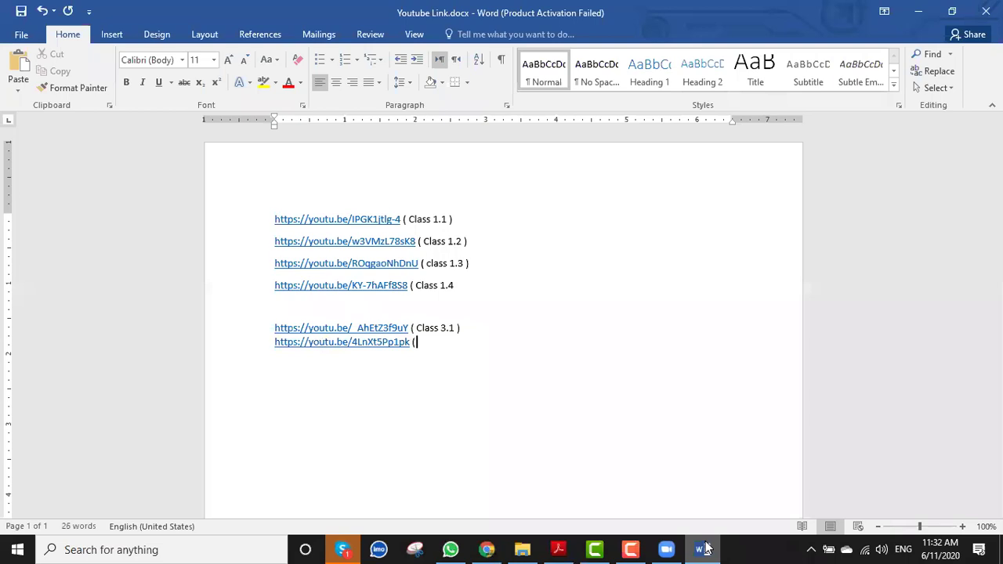
text(Class 3.2 ))
Step: Open the Class 4 1 and Class 4 2 videos from Your videos in new tabs
click(486, 549)
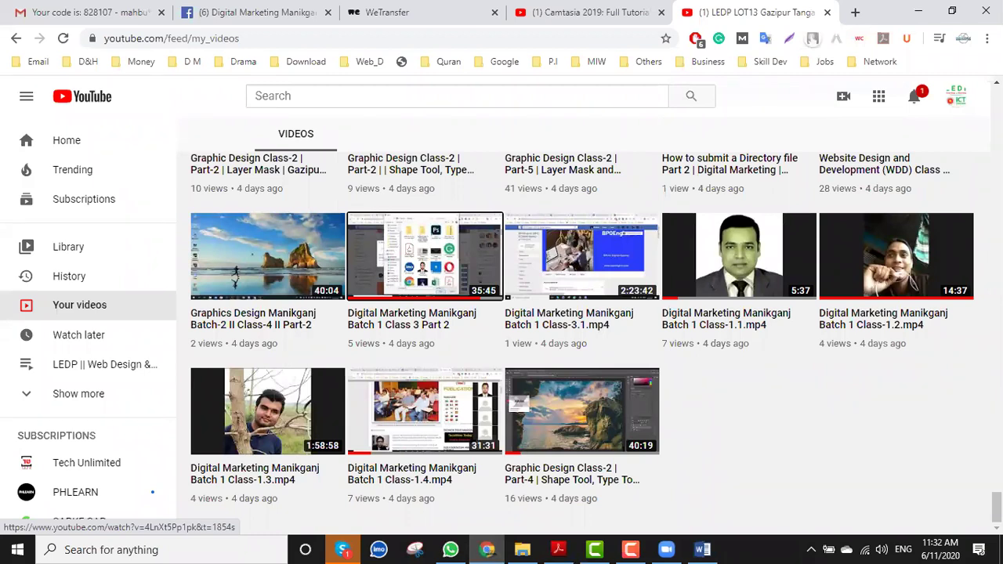
scroll(424, 255, up, 5)
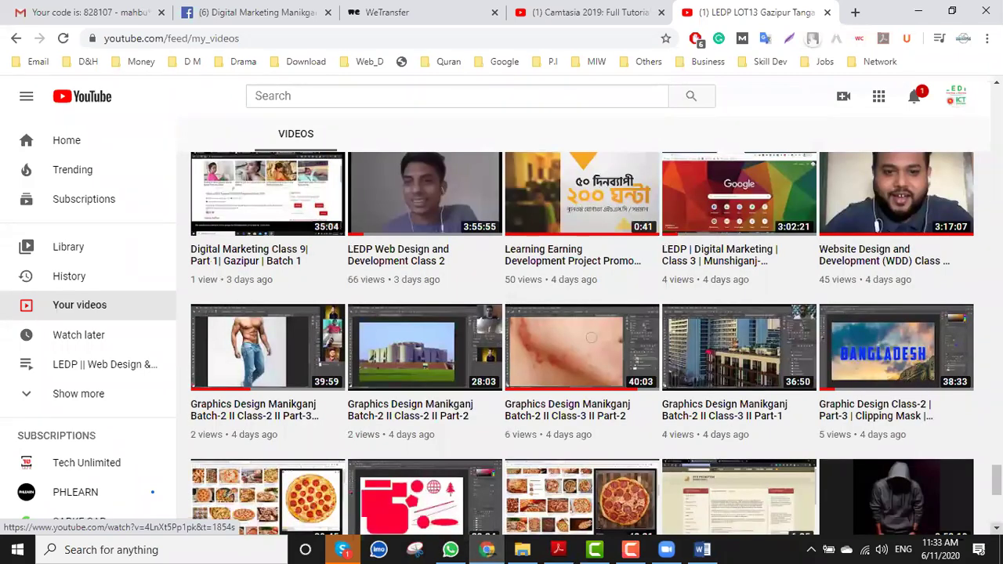
scroll(582, 345, down, 1)
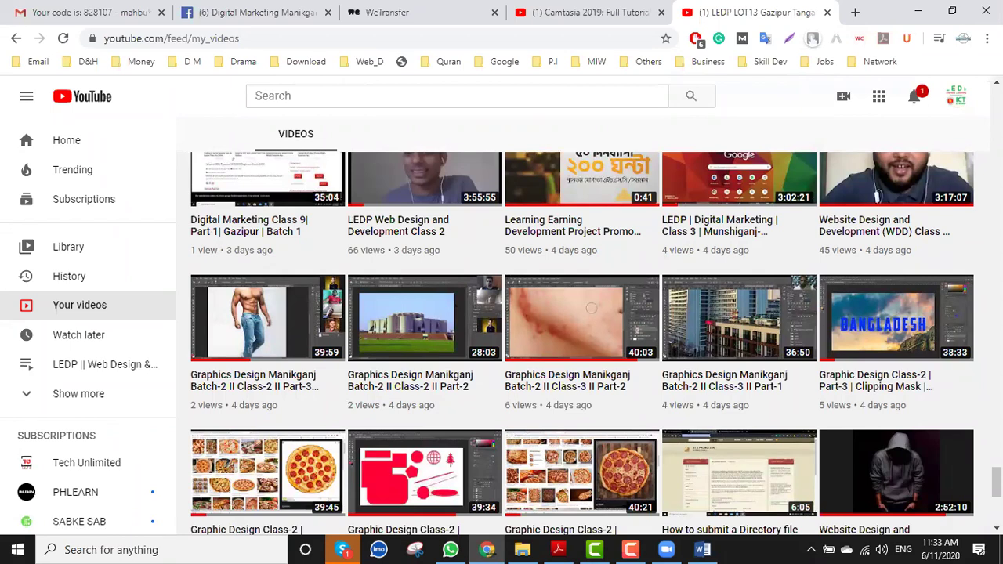
scroll(596, 346, up, 3)
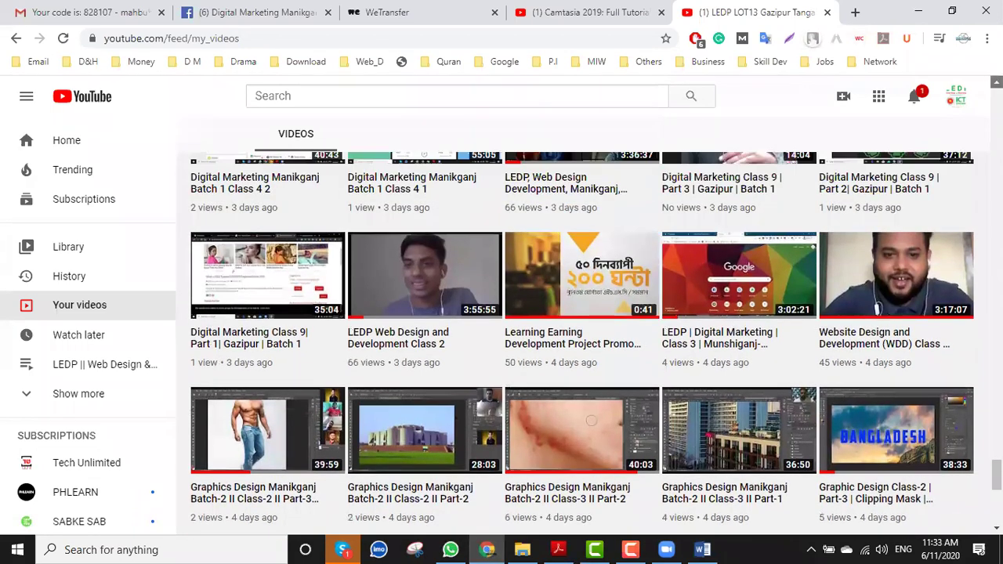
scroll(581, 337, up, 1)
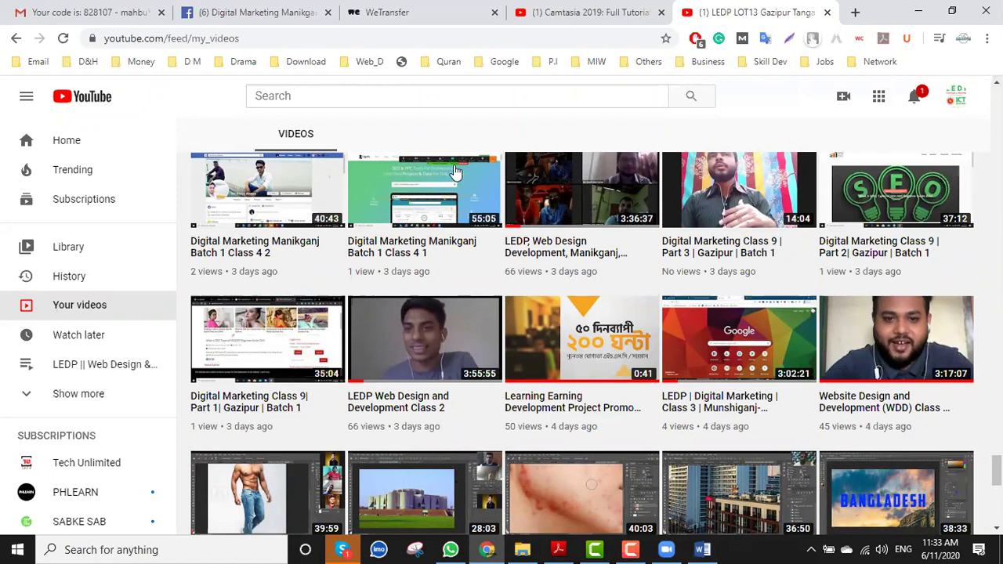
right_click(374, 192)
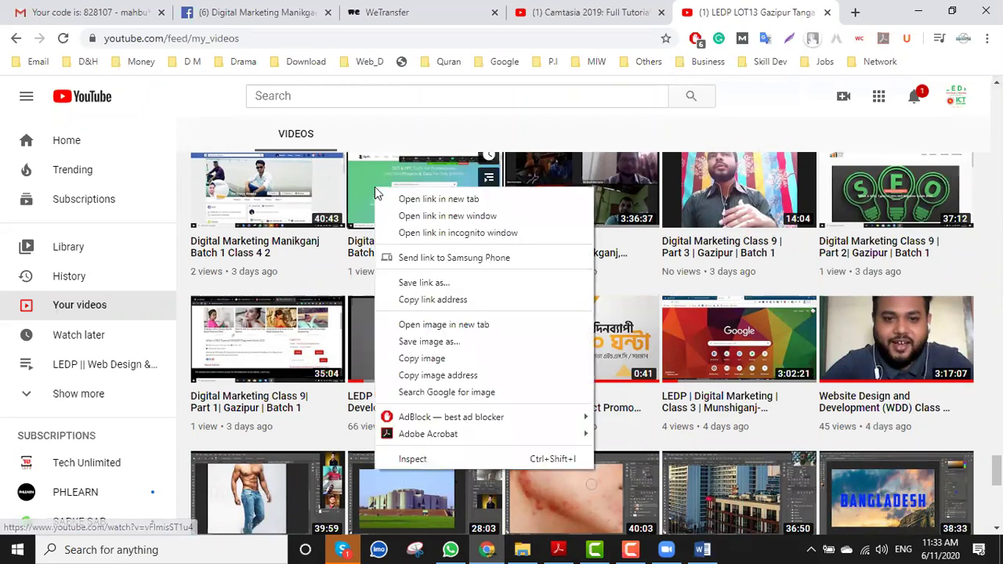
click(408, 198)
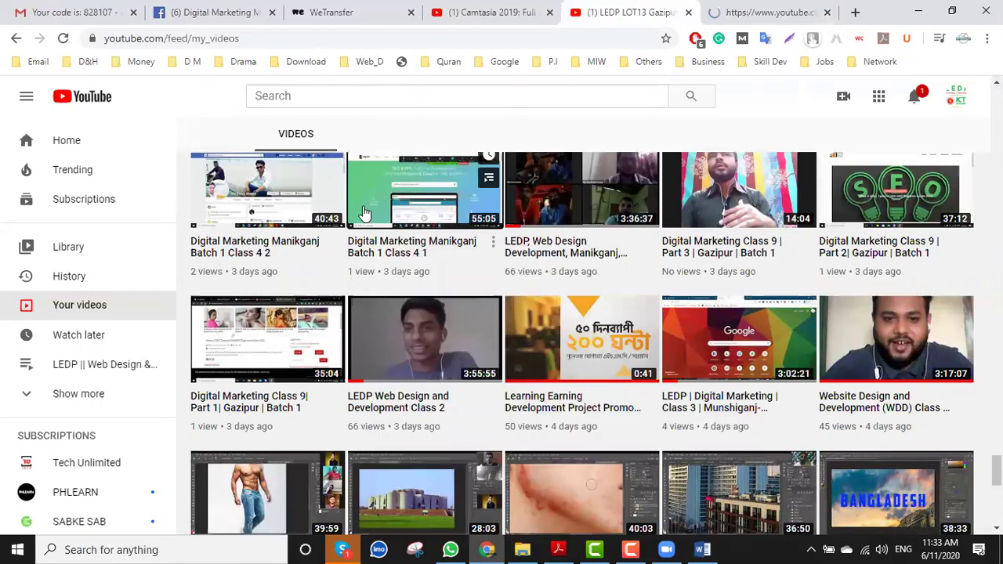
right_click(232, 176)
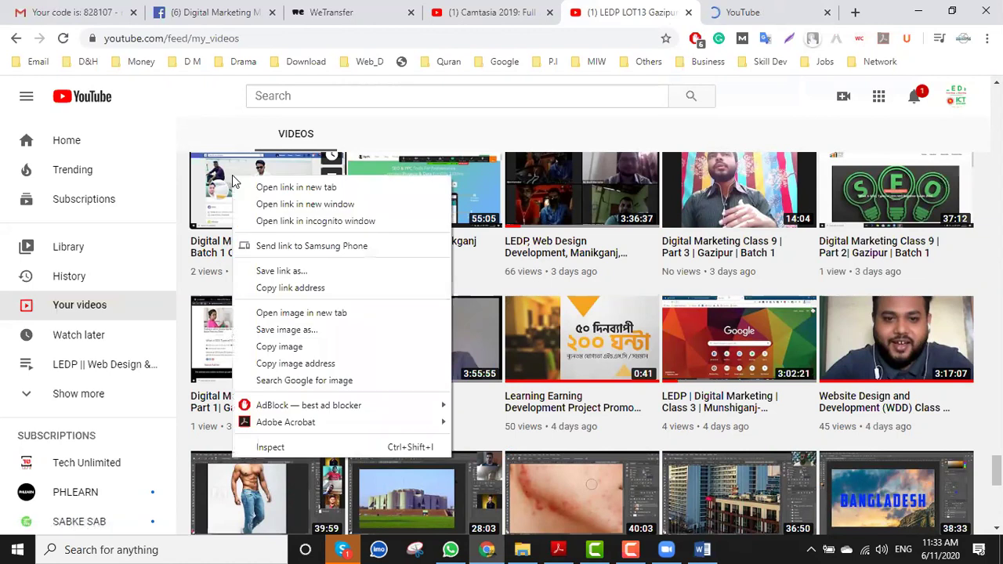
click(288, 188)
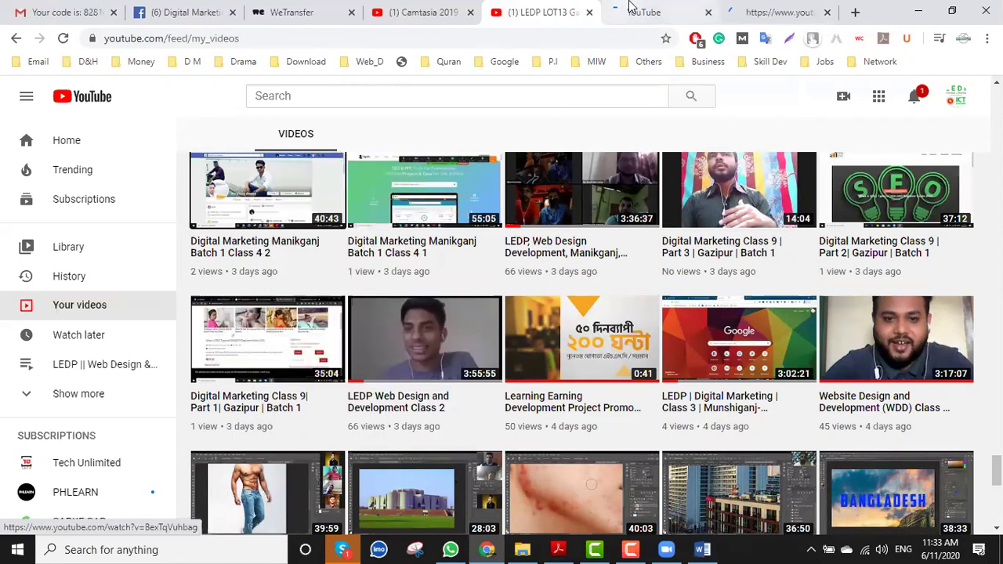
Step: Copy the Class 4 1 video's URL from its player and close that tab
click(629, 10)
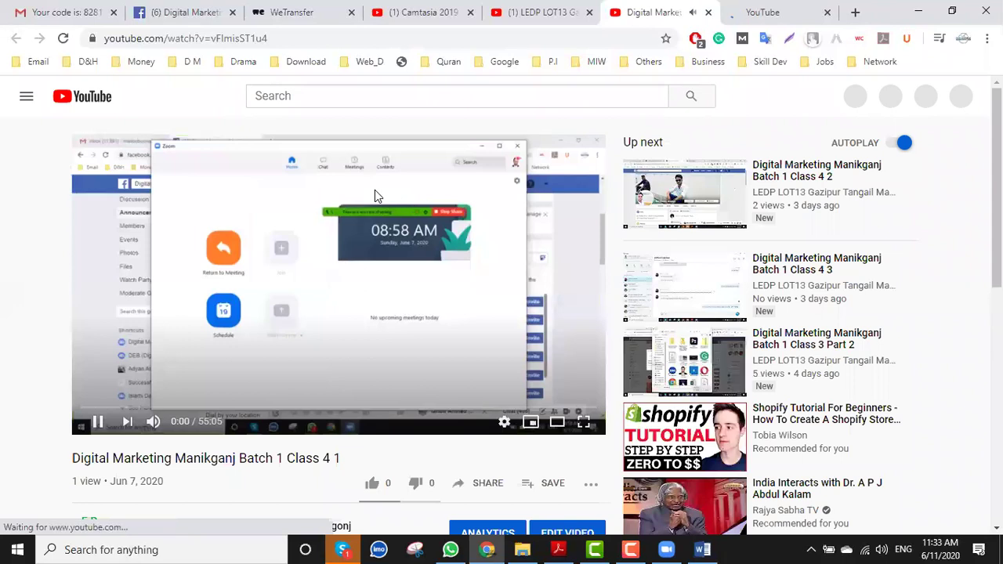
right_click(375, 190)
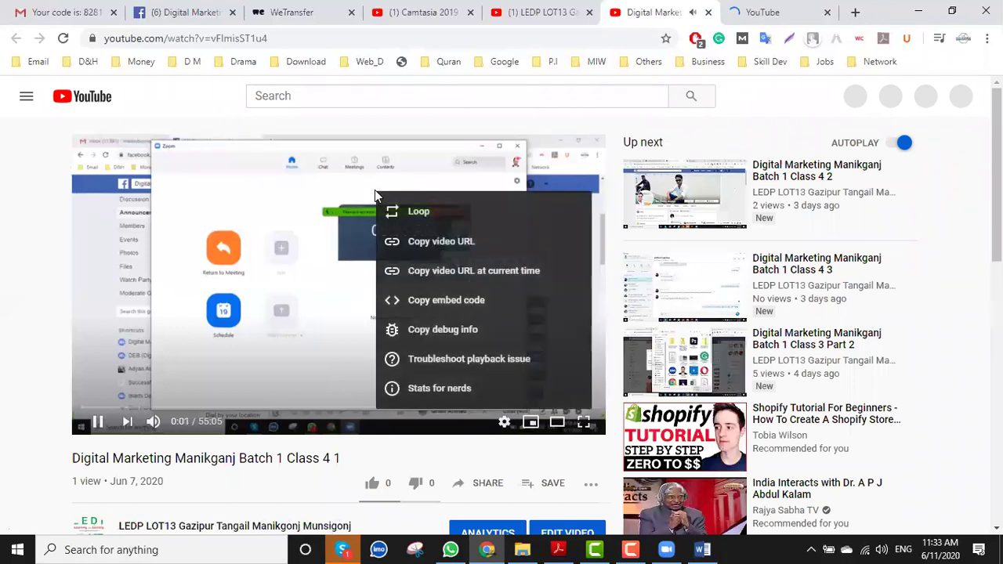
click(457, 244)
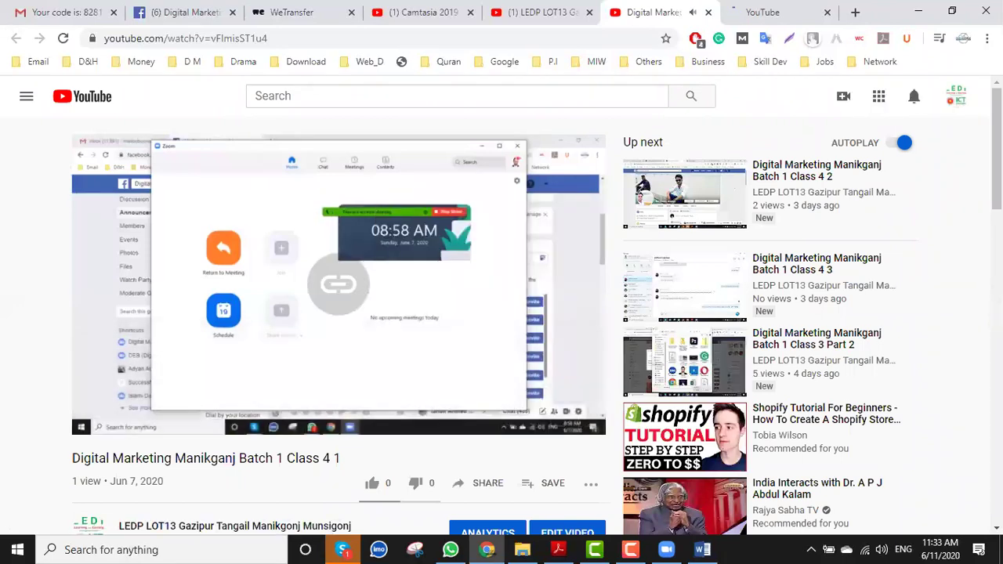
click(707, 13)
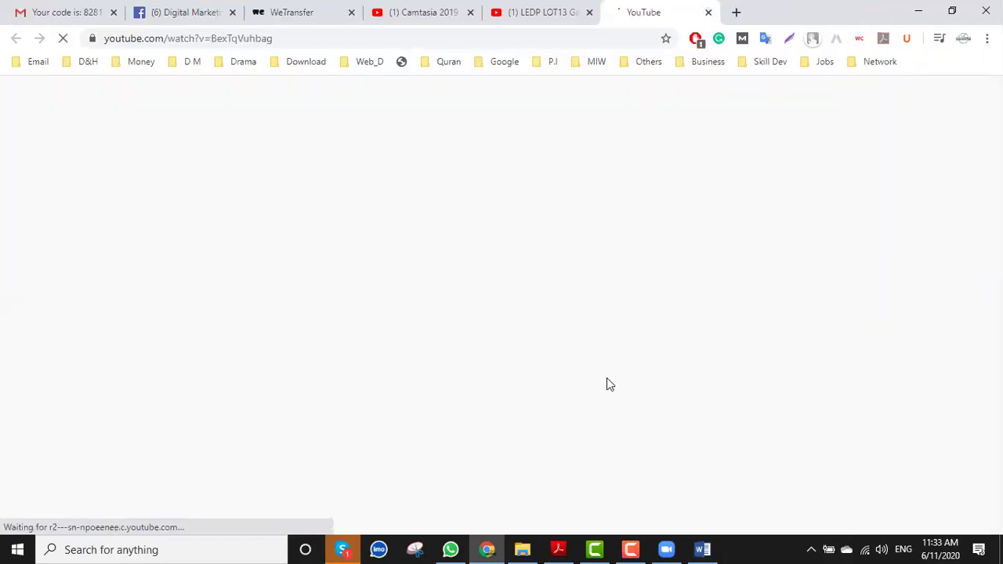
click(703, 550)
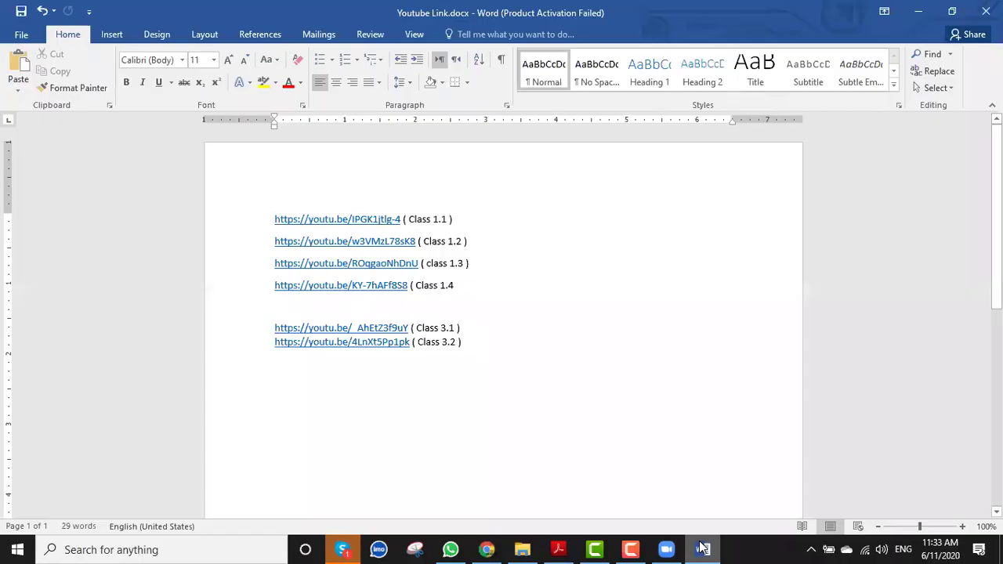
key(Return)
key(Return)
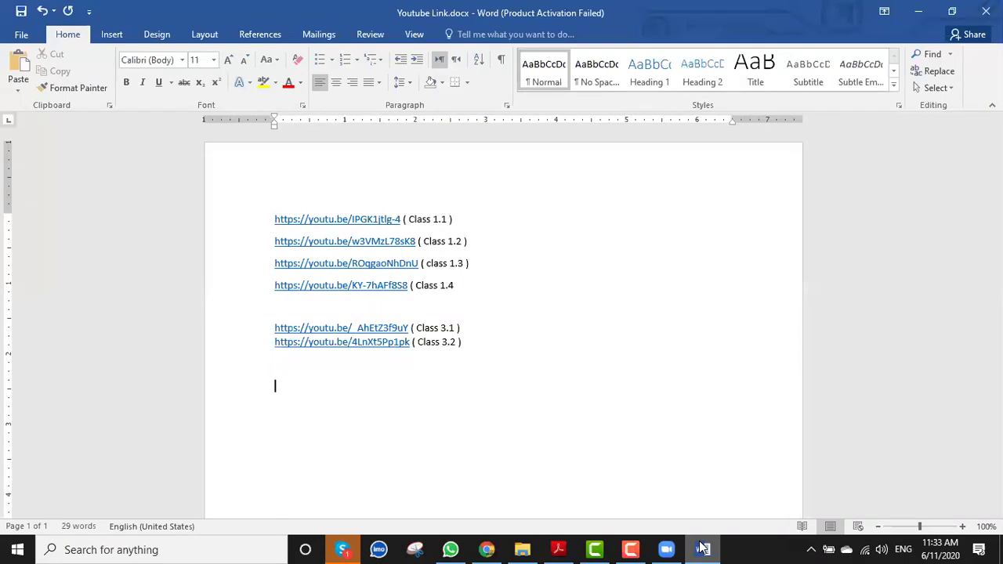
key(ctrl+v)
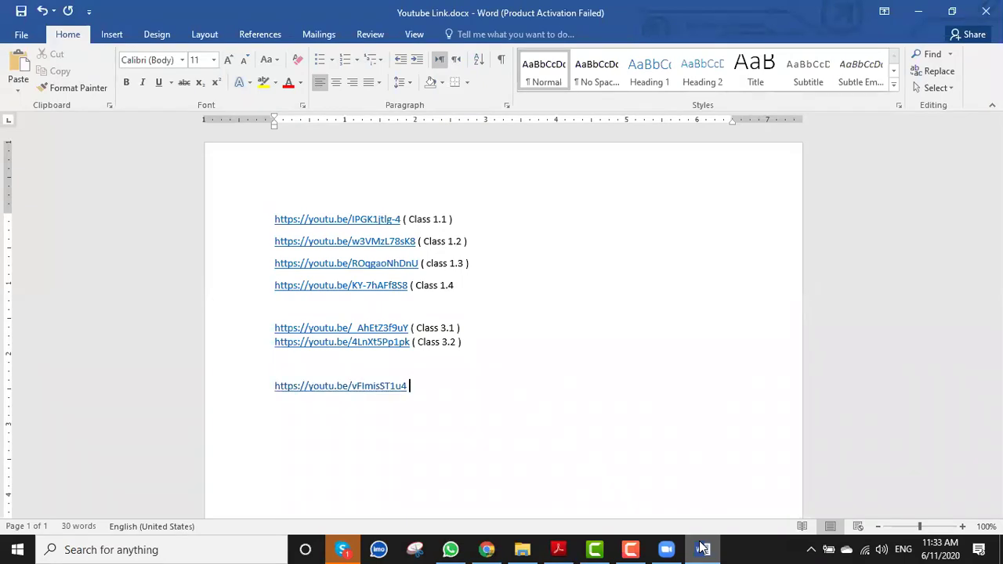
text(( Class 4.1 ))
click(918, 11)
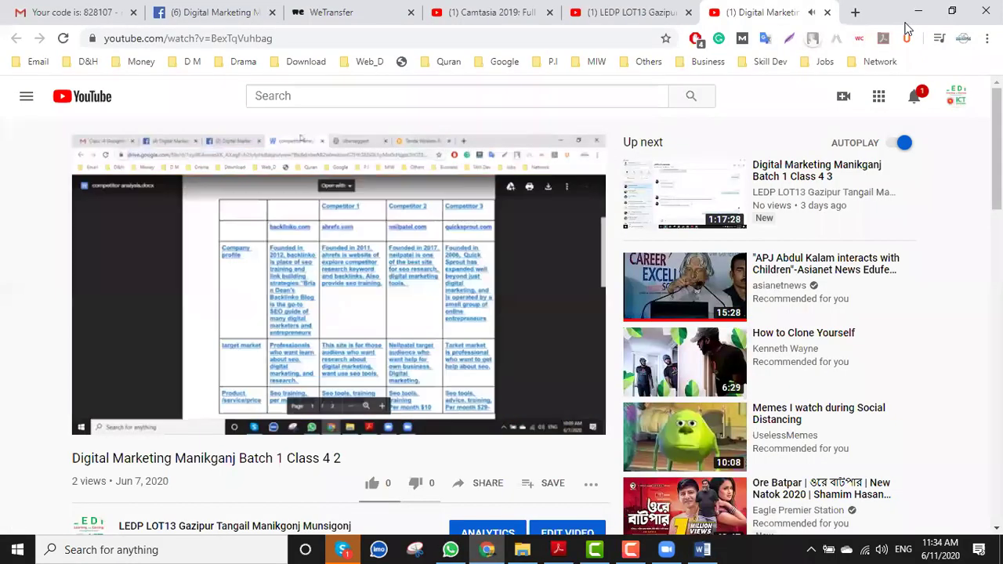
Step: Copy the Class 4 2 video's URL, close its tab and bring Word back
right_click(326, 267)
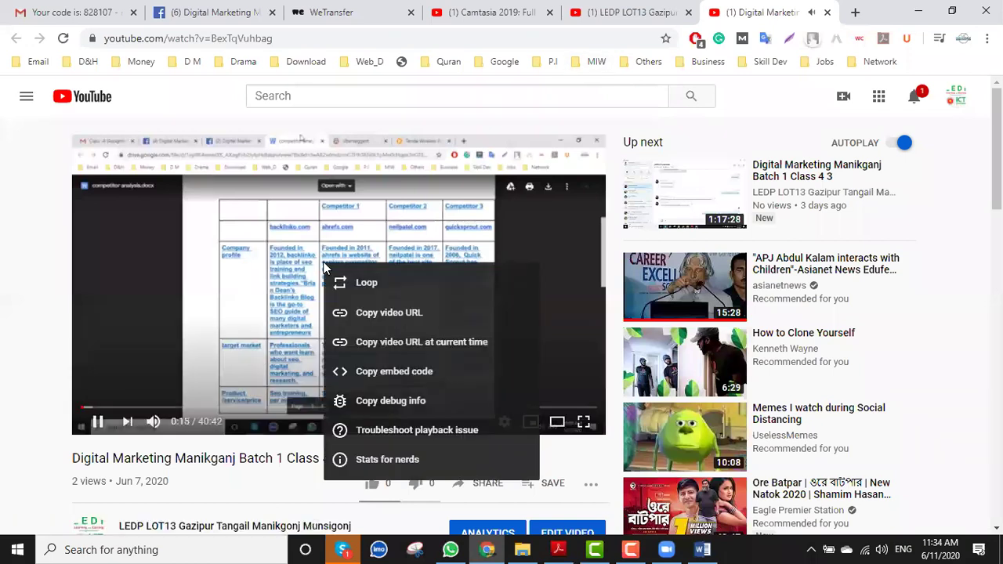
click(372, 312)
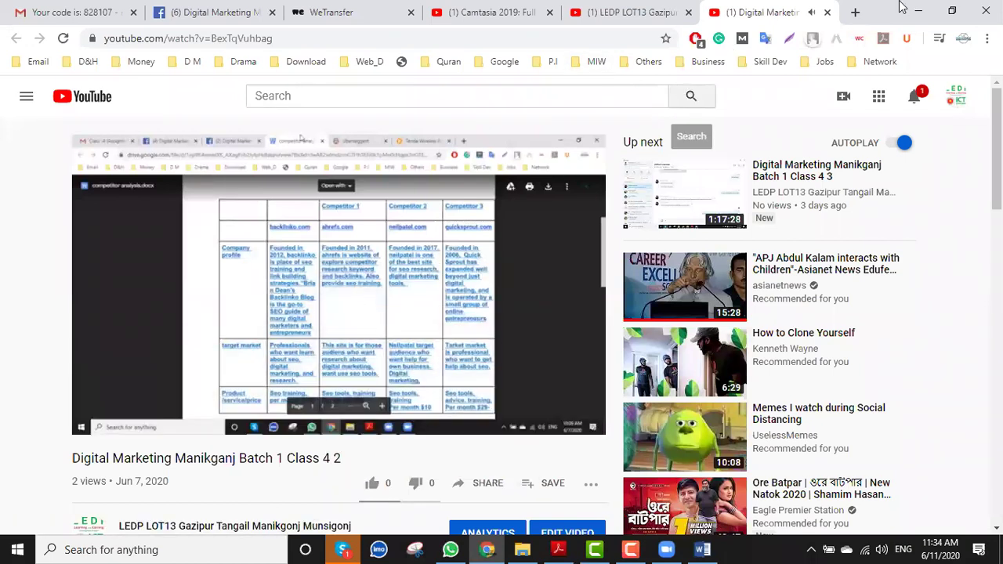
click(829, 13)
click(703, 549)
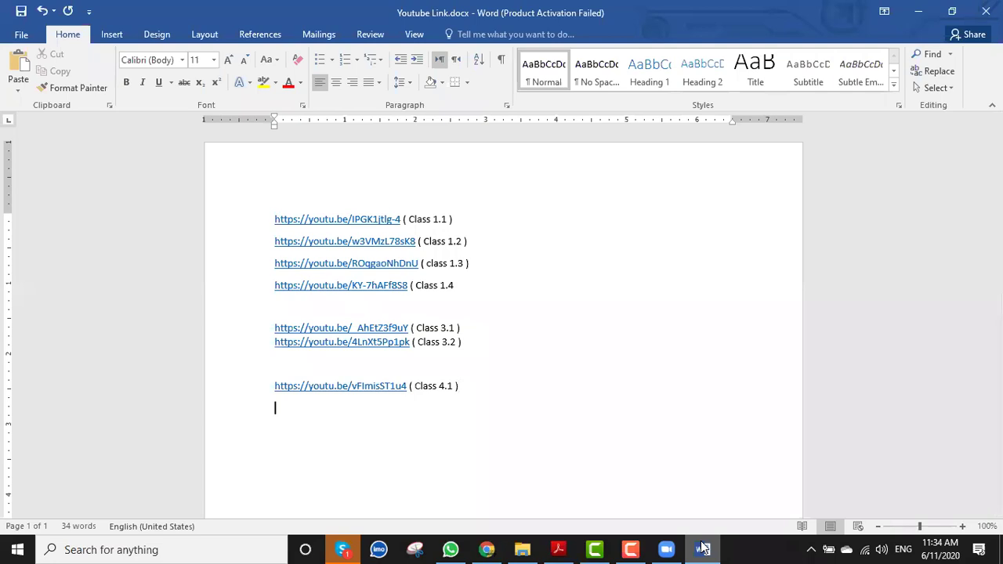
key(ctrl+v)
text(()
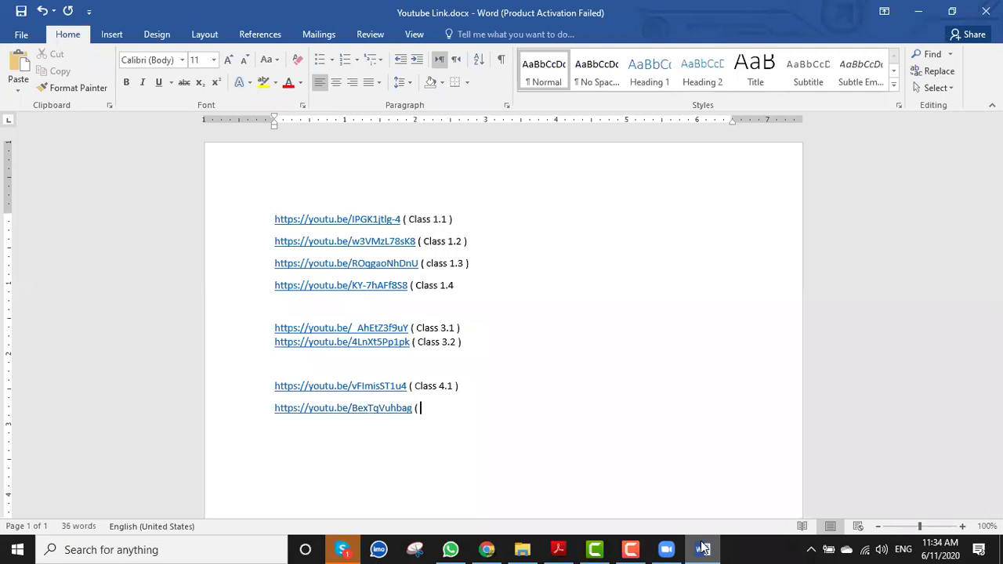
text( Class 4.2 ))
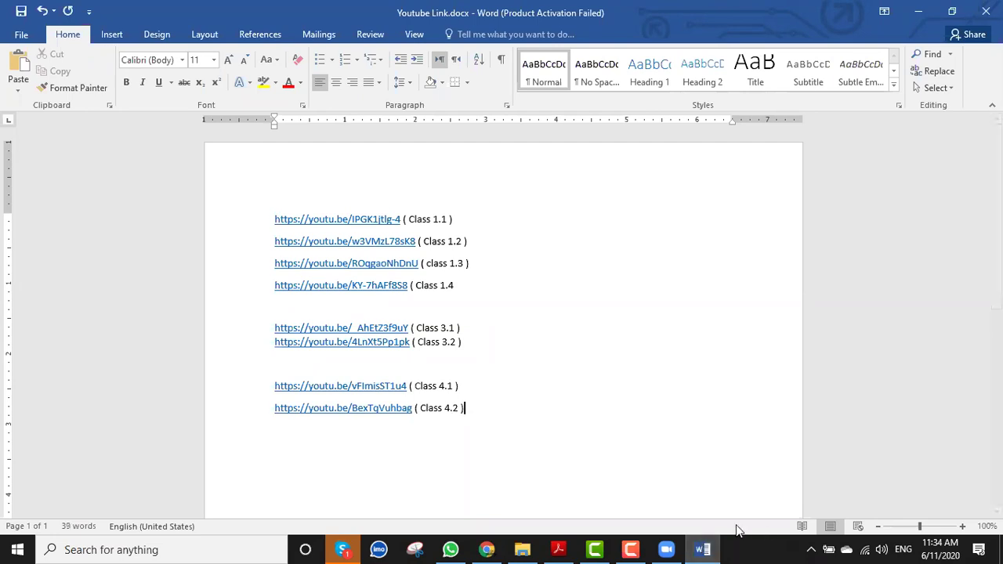
click(710, 547)
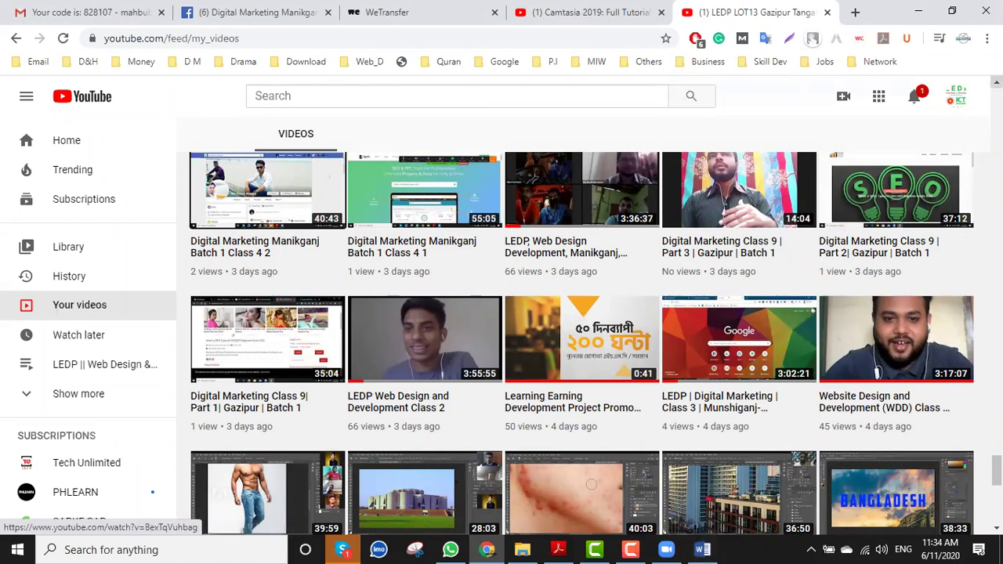
Step: Scroll up Your videos and open the Class 4 3 video in a new tab
scroll(580, 329, up, 3)
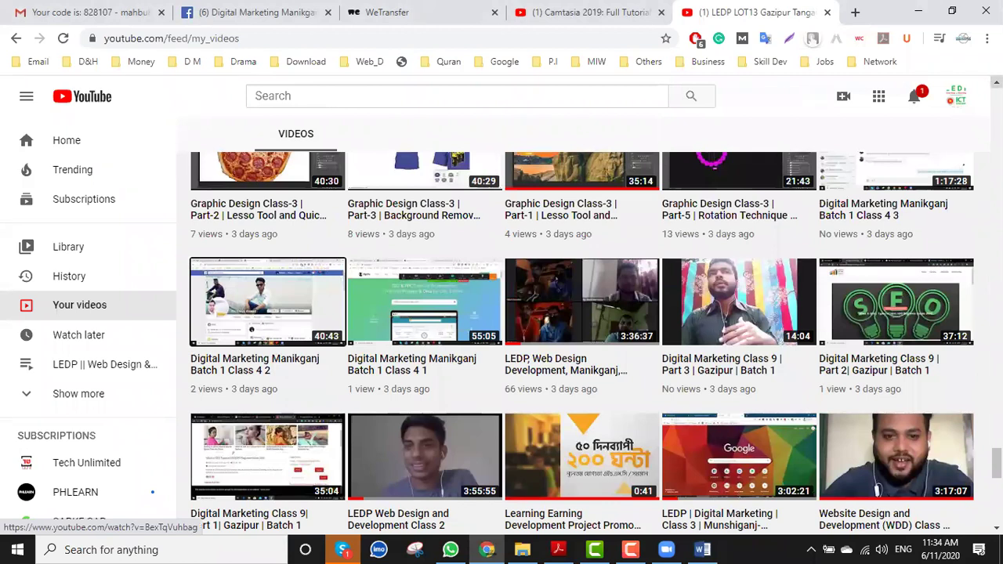
scroll(595, 341, up, 1)
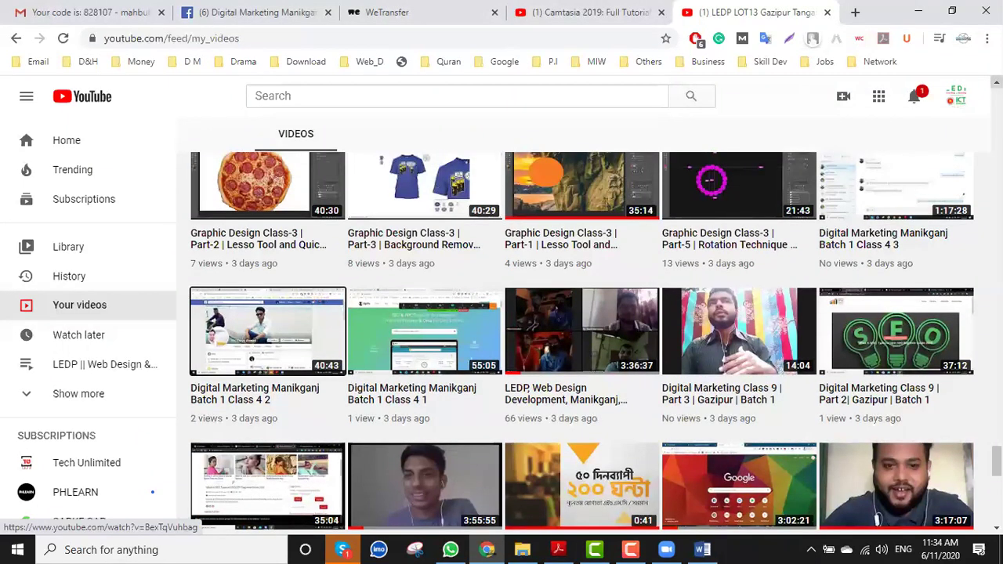
scroll(580, 342, up, 1)
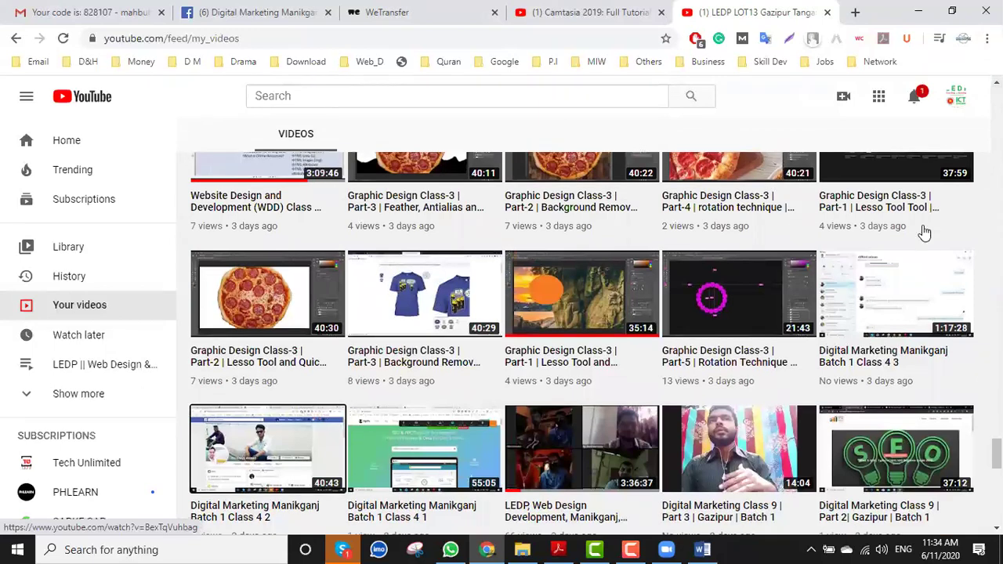
right_click(874, 249)
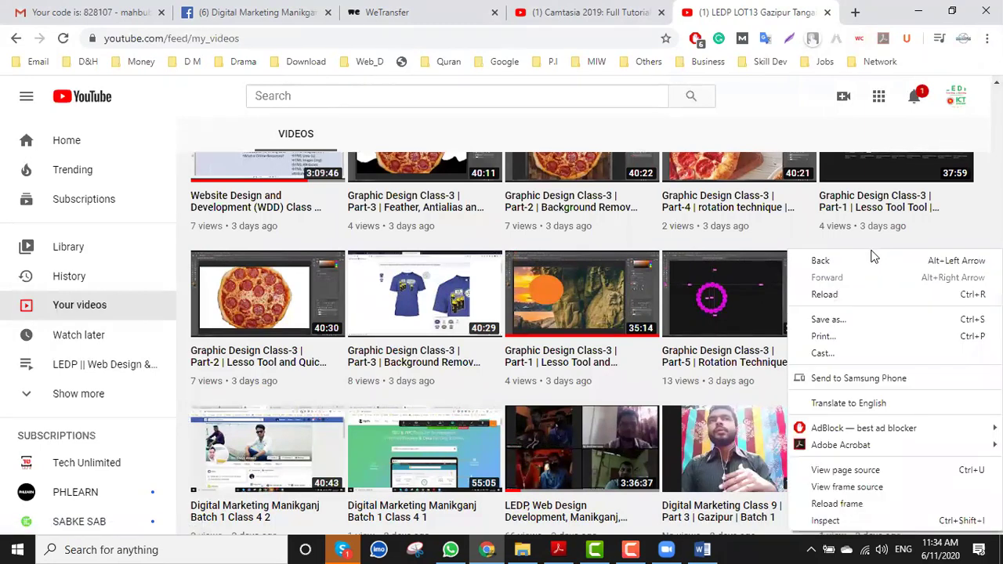
click(206, 90)
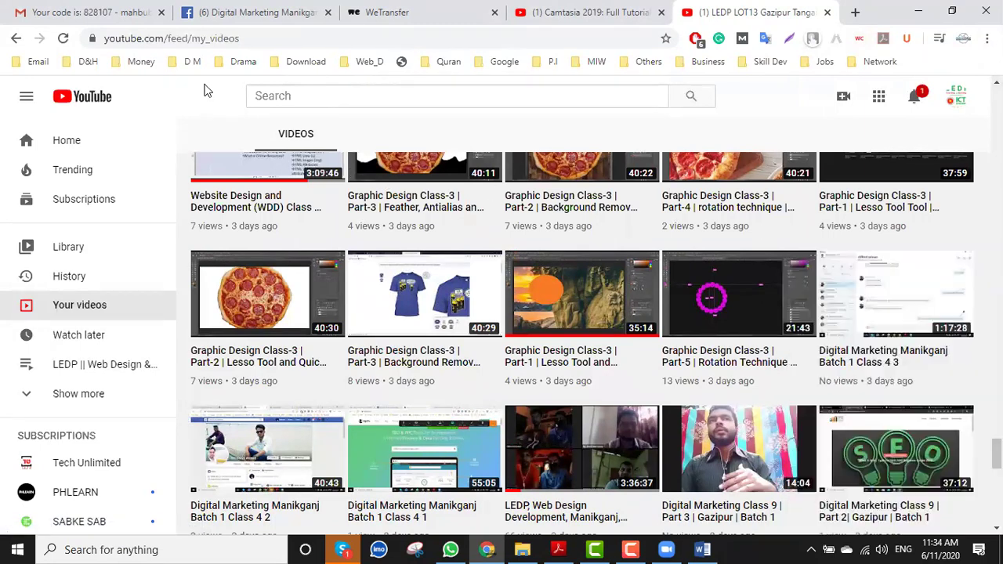
right_click(845, 303)
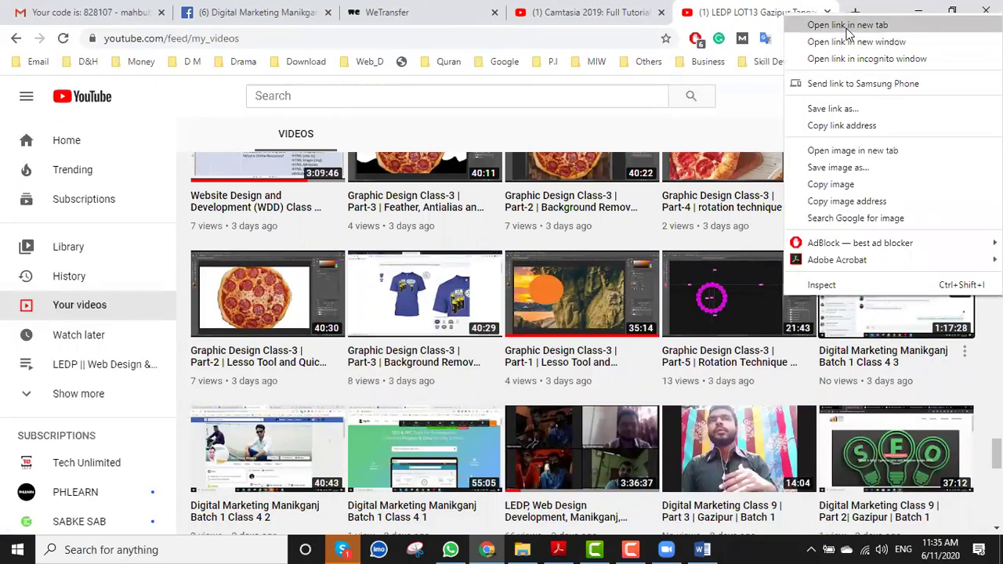
click(848, 25)
Step: Copy the Class 4 3 video's URL, close its tab and return to Word
click(778, 8)
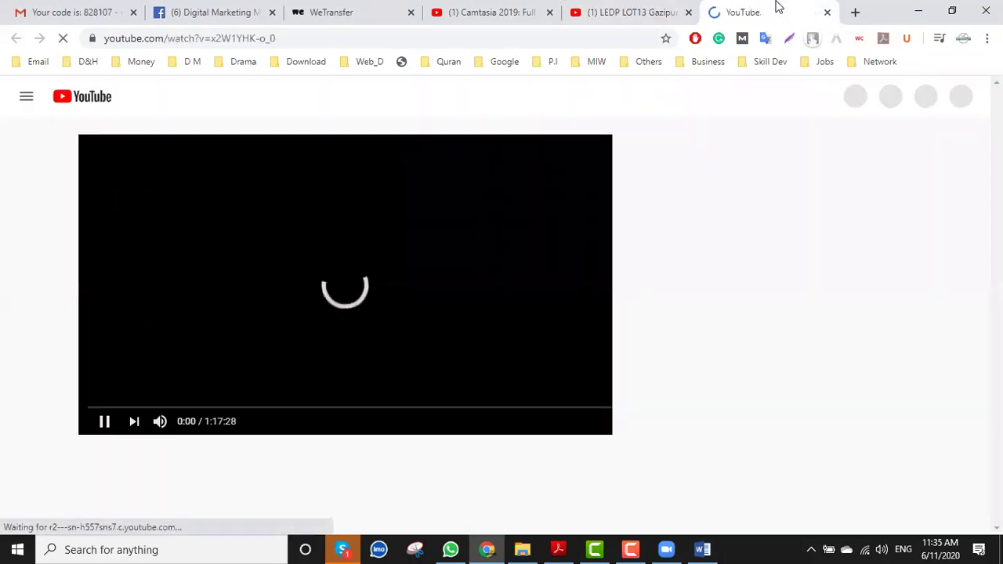
right_click(413, 192)
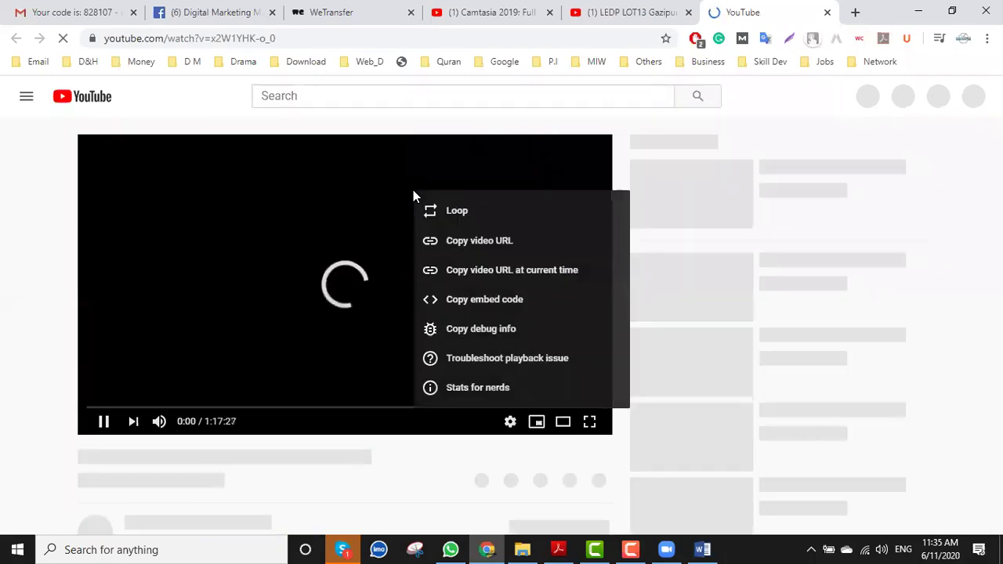
click(479, 243)
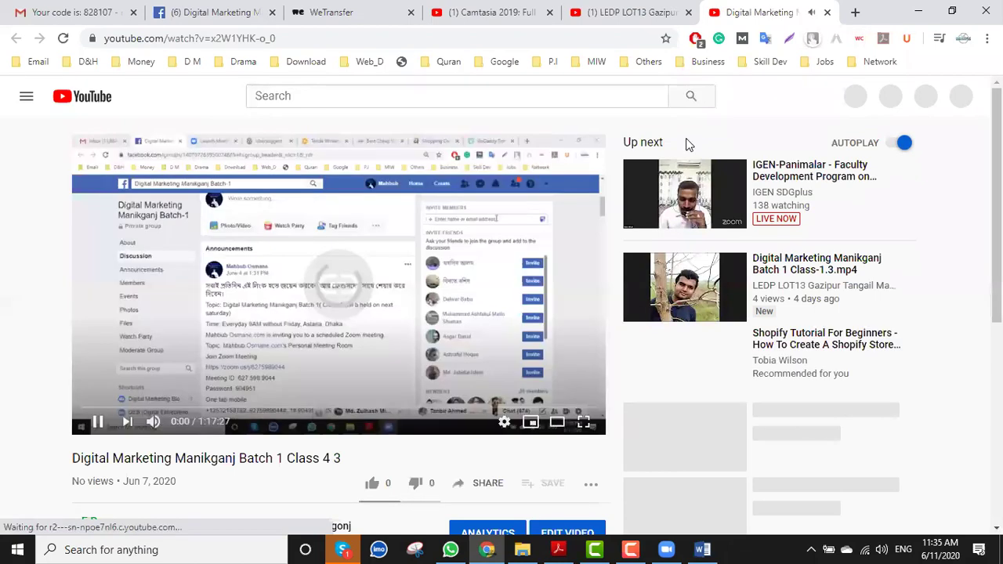
click(828, 13)
click(701, 549)
key(Return)
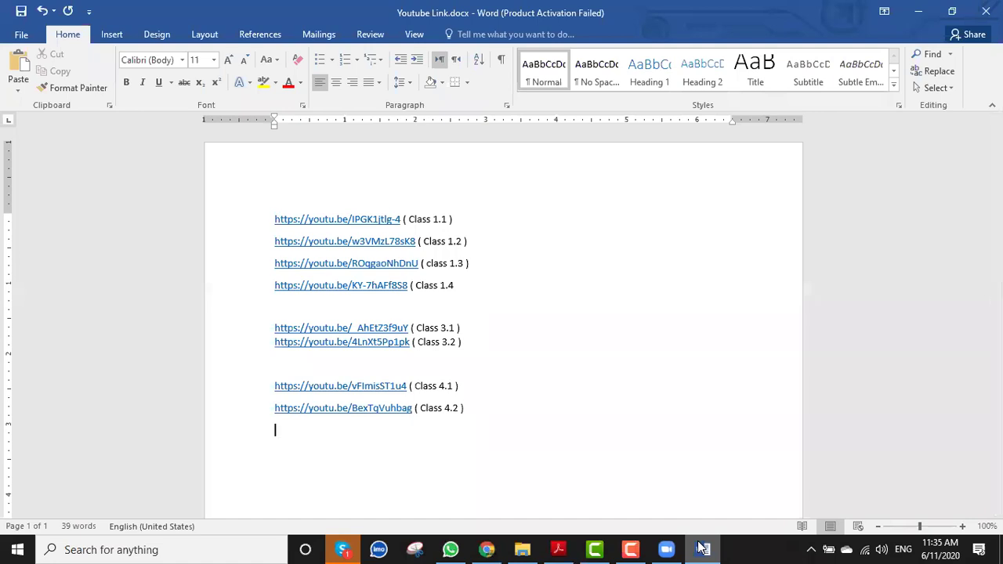
key(ctrl+v)
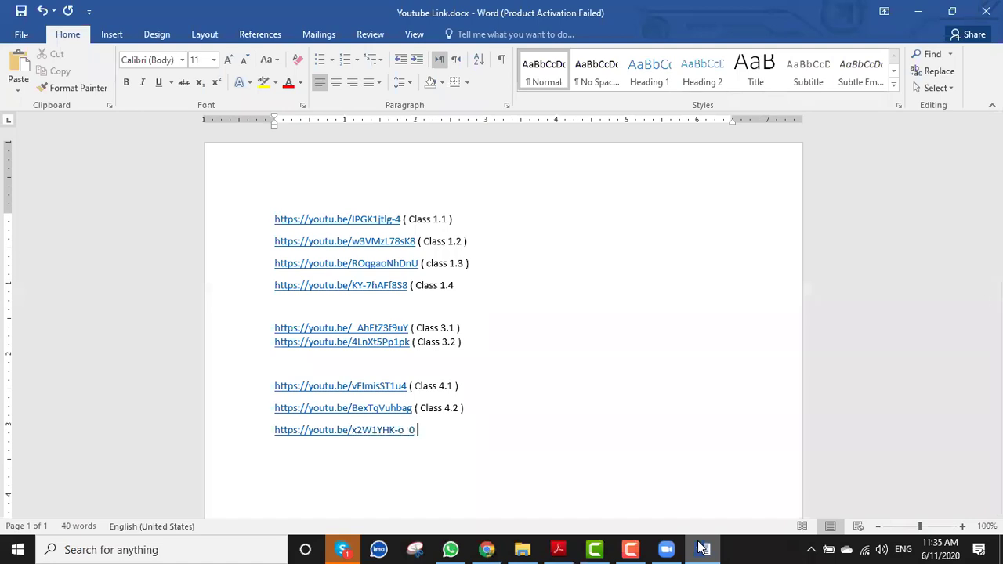
text(( Claa)
key(BackSpace)
text(ss 4.3)
text())
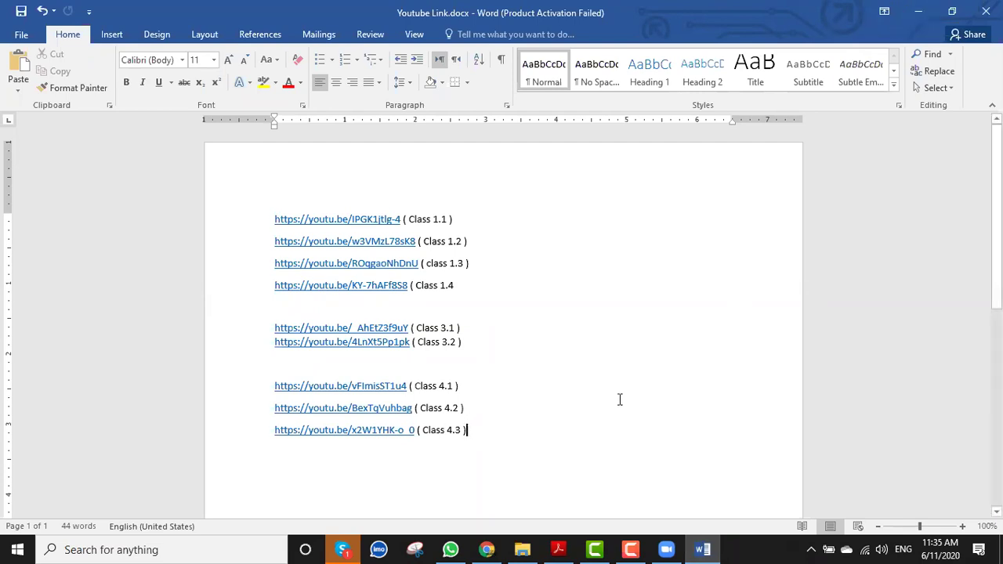
click(486, 549)
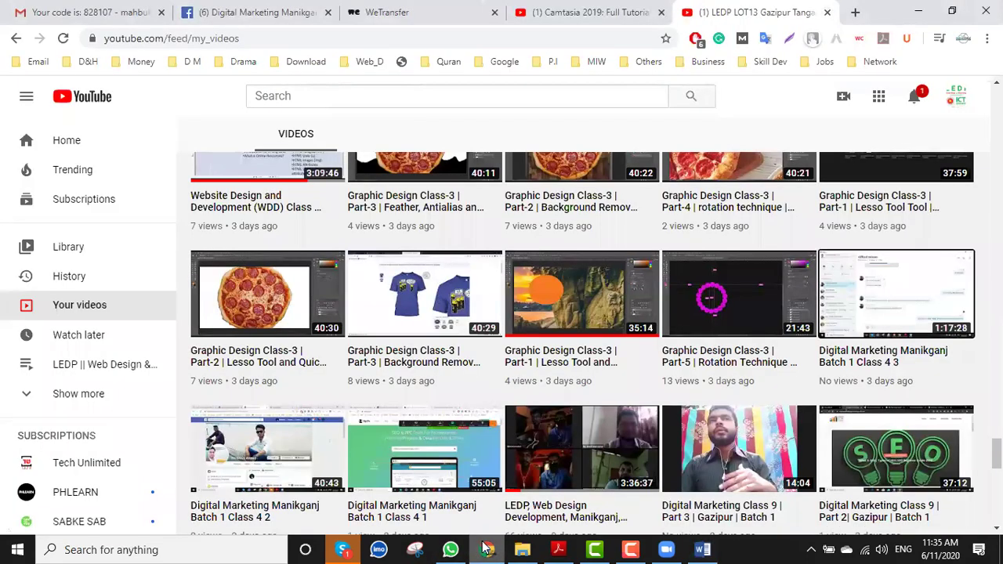
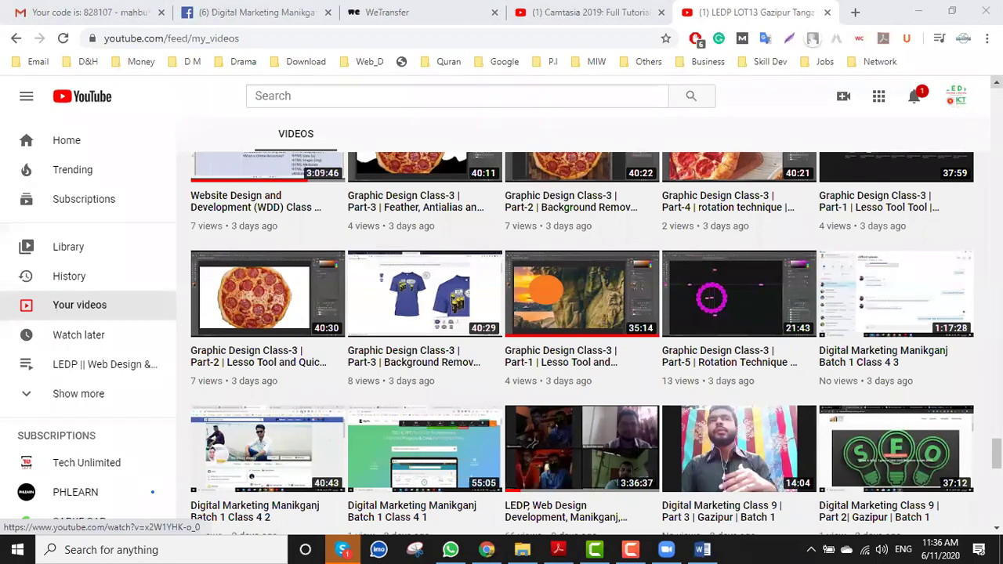
Step: Scroll up the Your videos grid to the Digital Marketing Manikganj Batch 1 Class 5 1 thumbnail
scroll(580, 321, up, 1)
scroll(580, 321, up, 2)
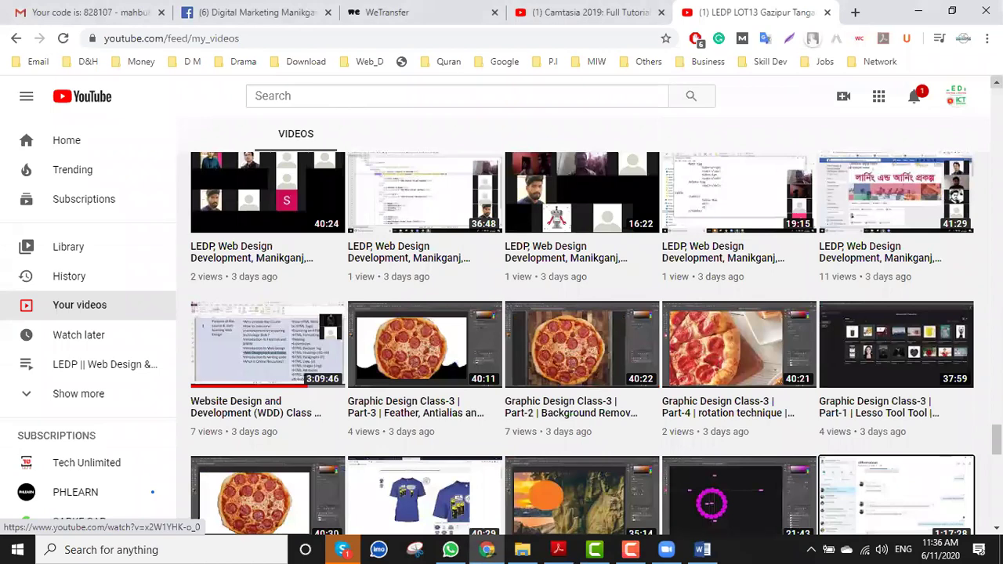
scroll(580, 321, up, 2)
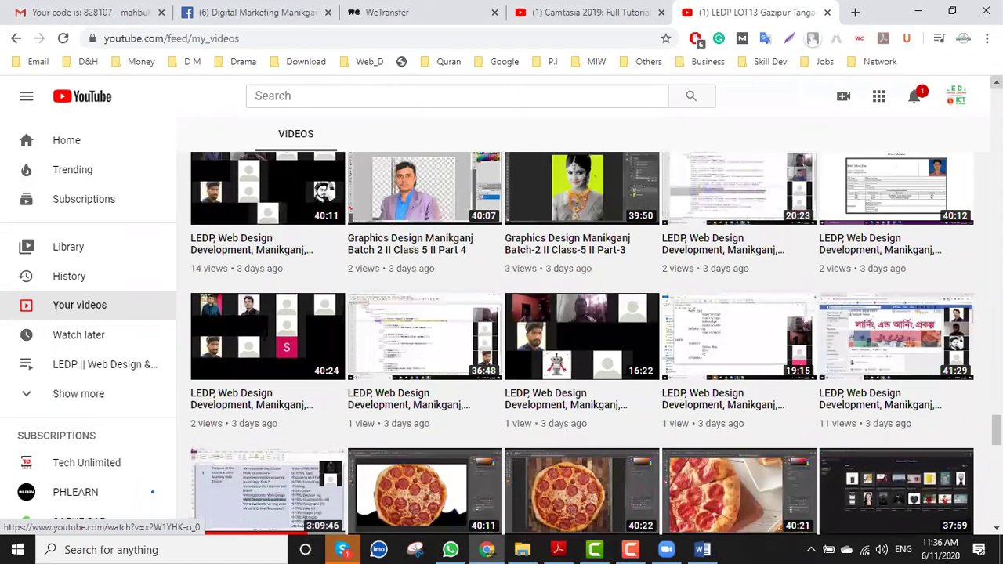
scroll(580, 321, up, 1)
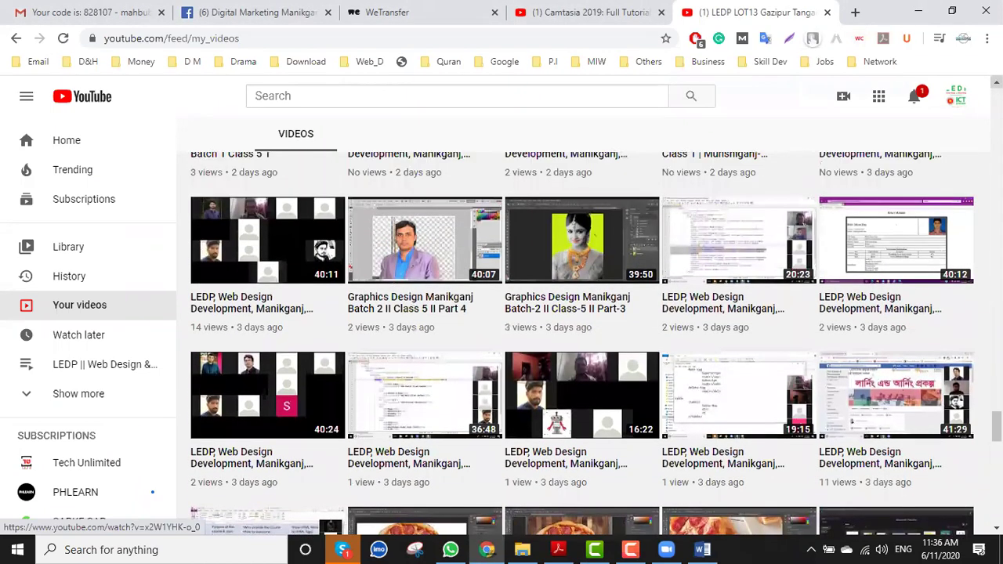
scroll(580, 321, up, 1)
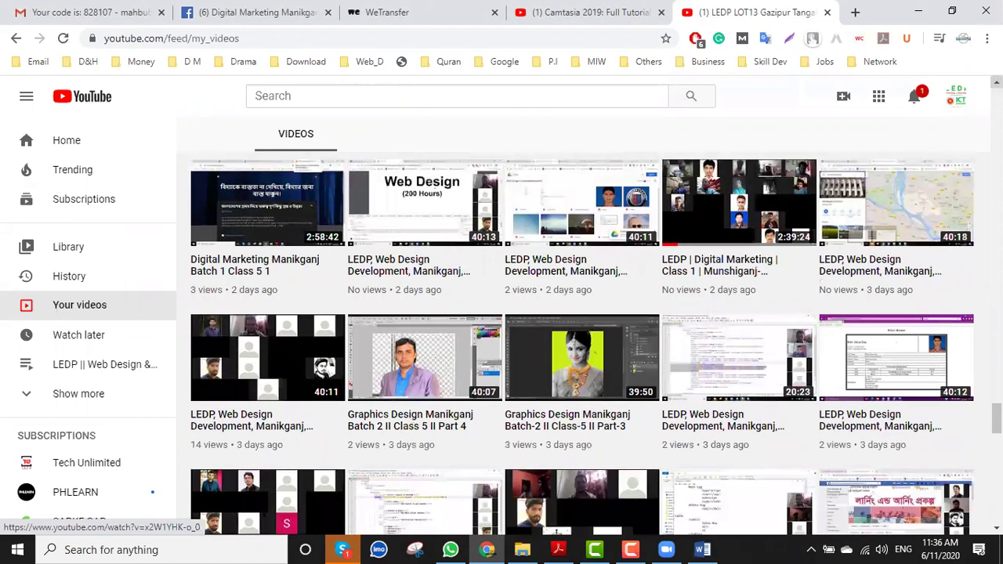
scroll(580, 321, up, 1)
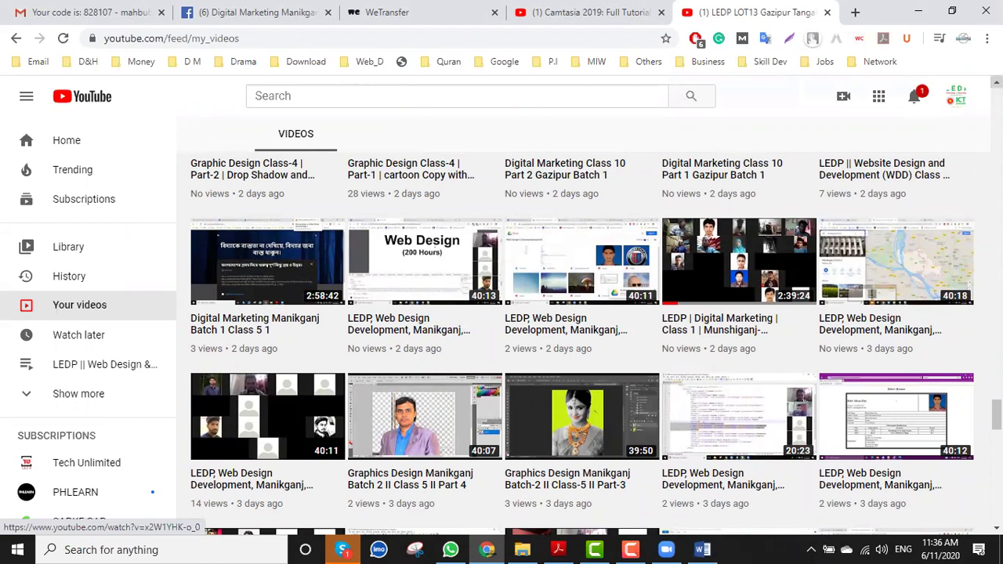
scroll(270, 329, up, 1)
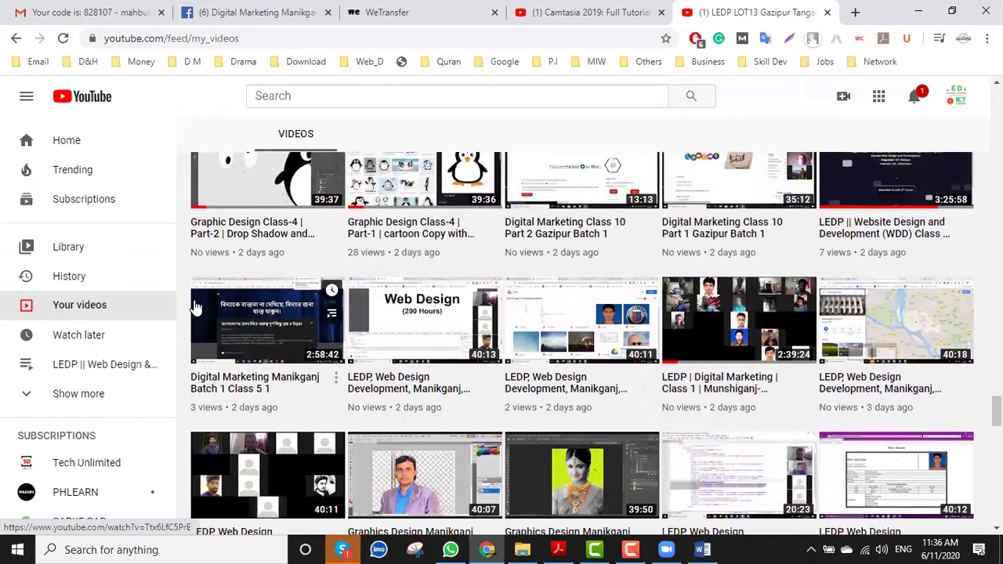
Step: Open the Class 5 1 video in a new tab, copy its video URL, and close that tab
right_click(241, 335)
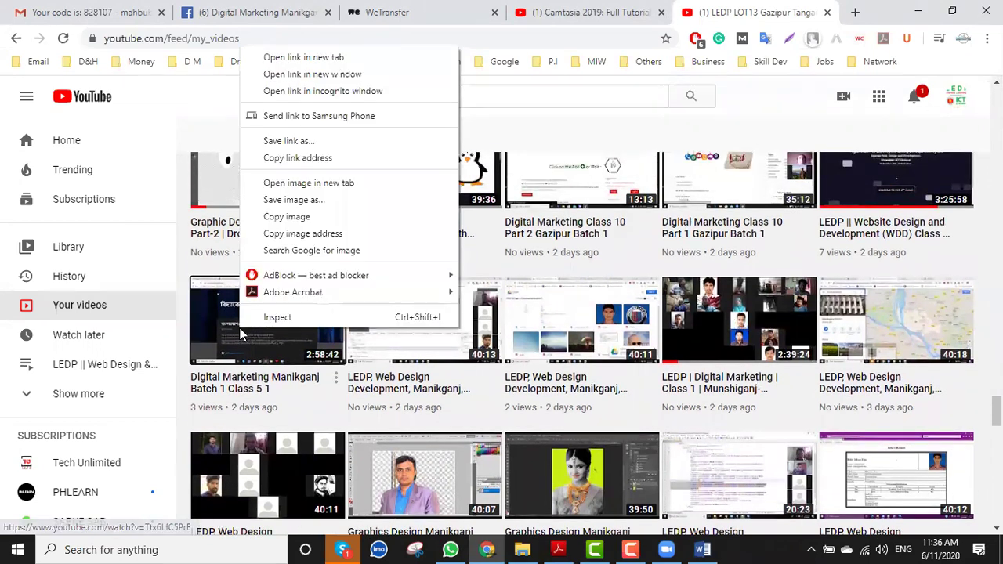
click(348, 58)
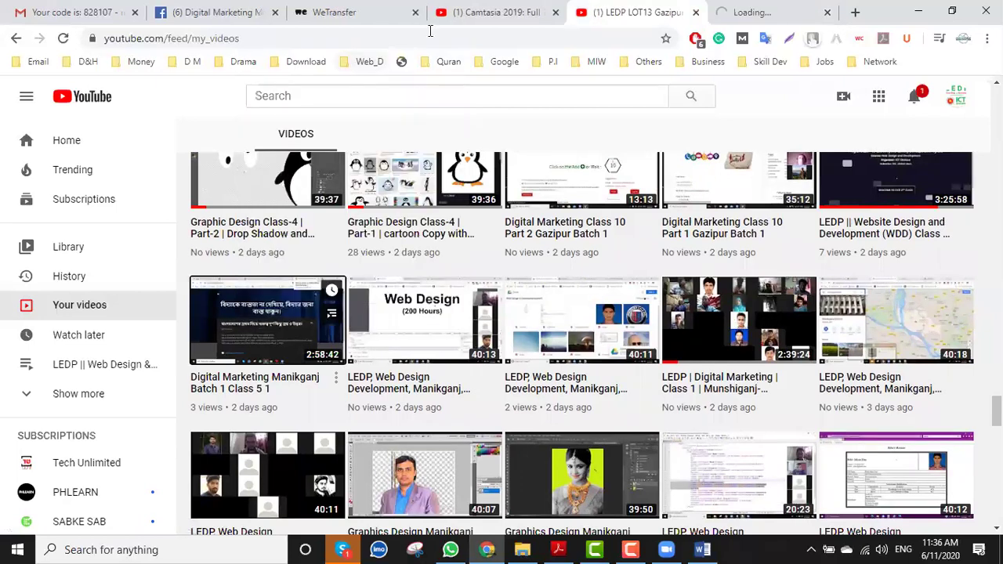
click(721, 8)
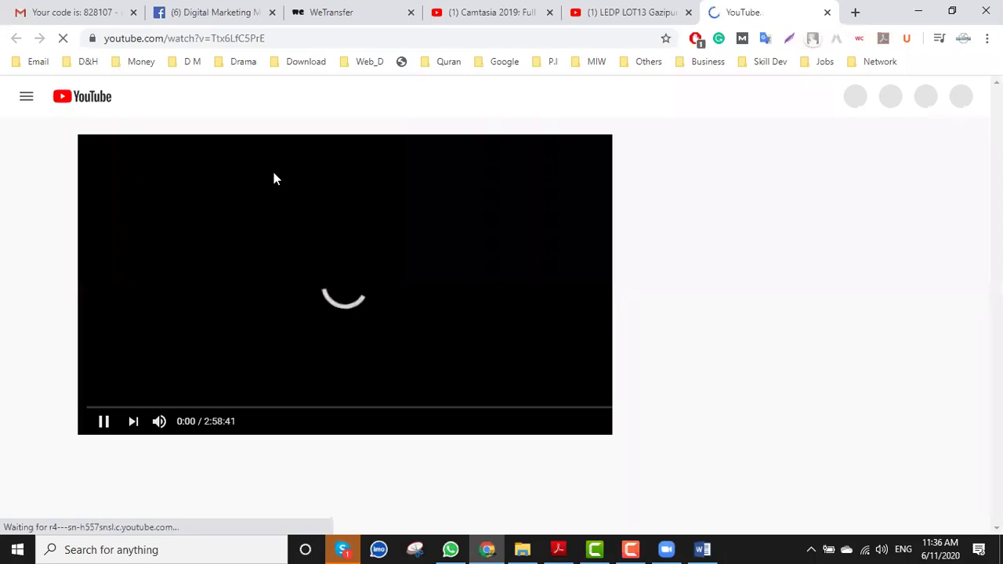
right_click(274, 179)
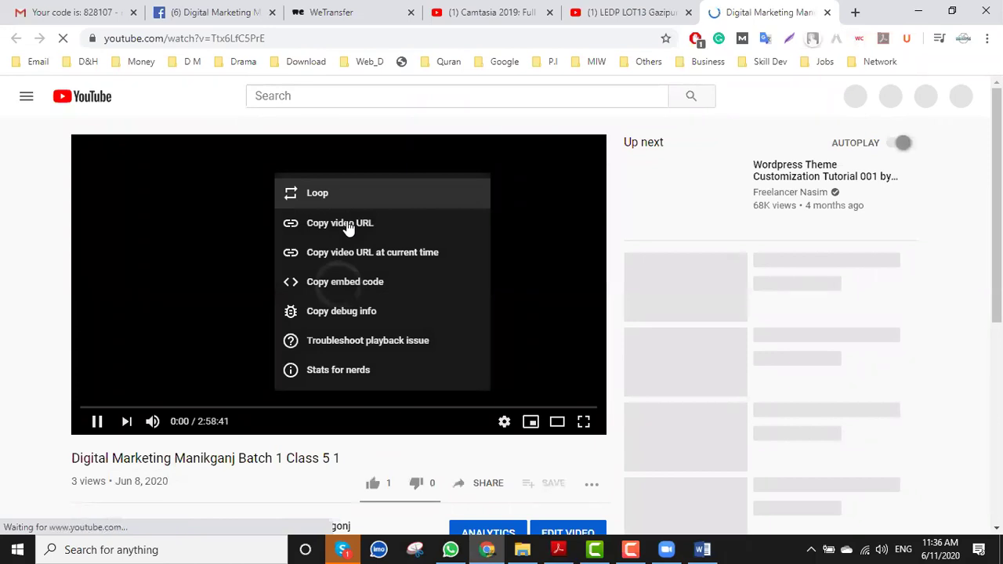
click(347, 225)
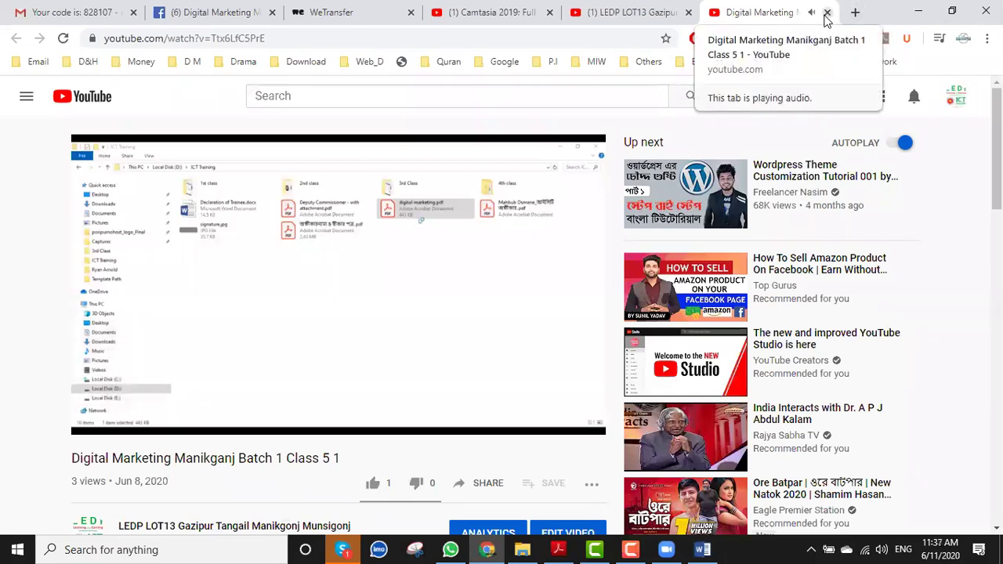
click(827, 13)
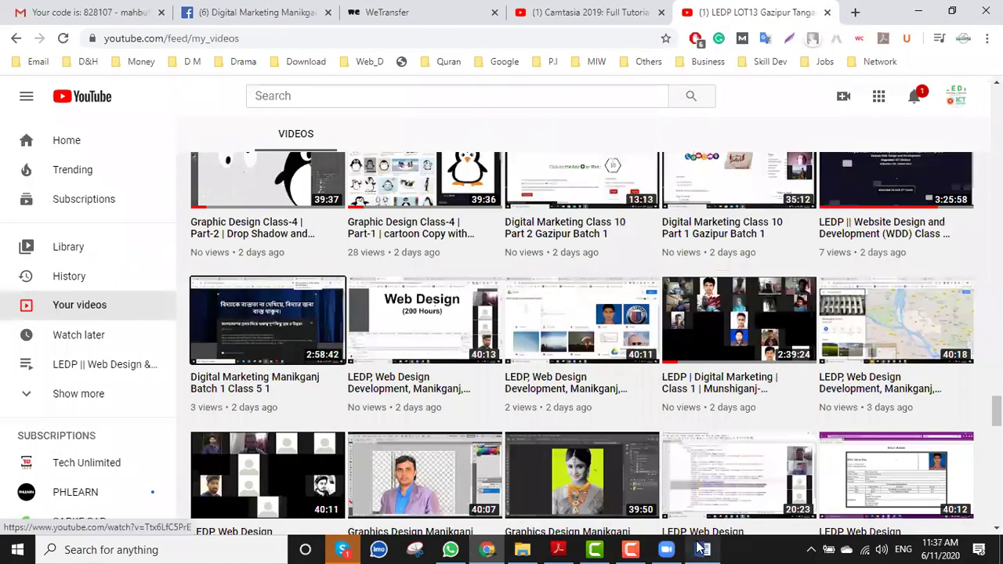
Step: Paste the Class 5 1 link into Youtube Link.docx labelled '( Class 5.1 )', then go back to Chrome
click(703, 550)
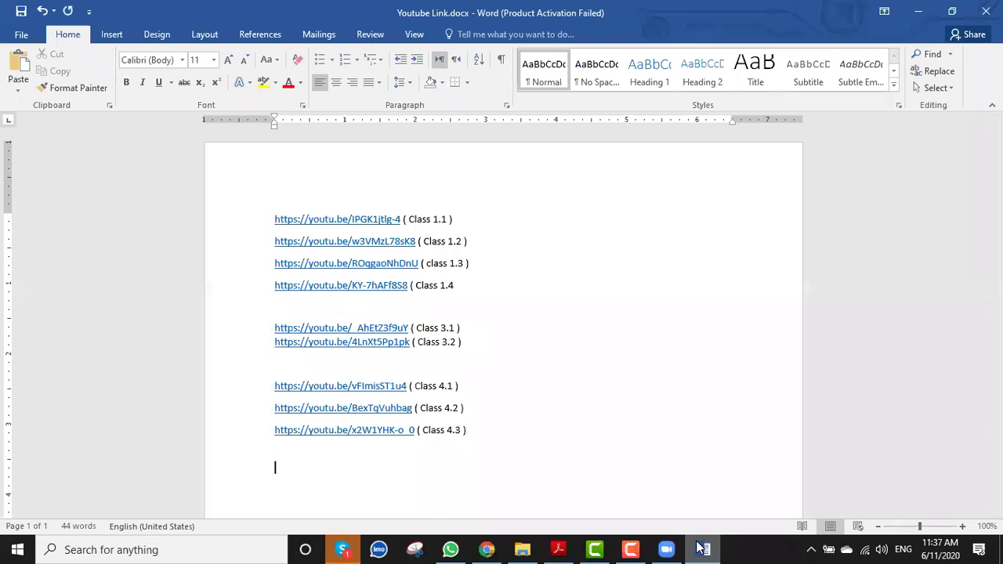
key(ctrl+v)
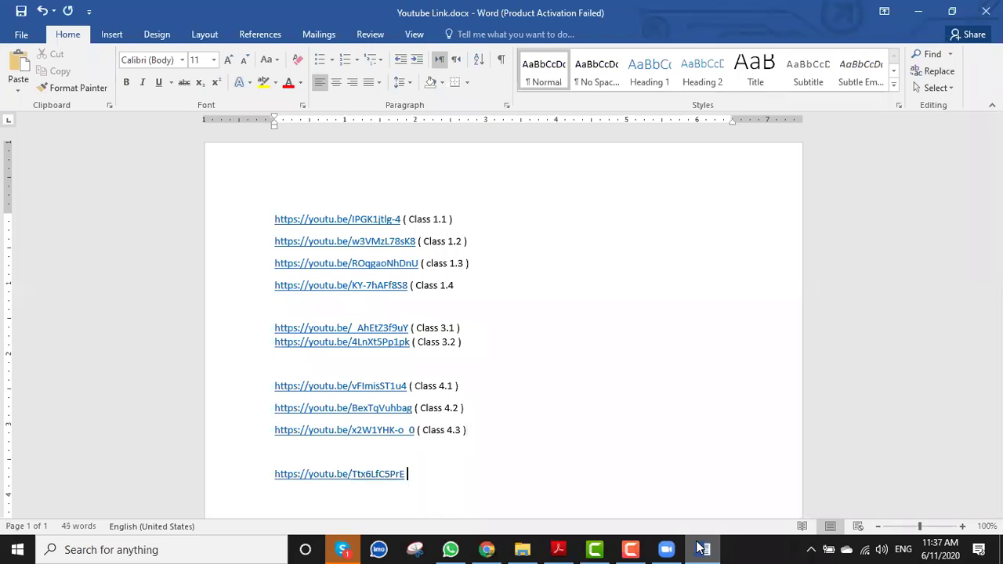
text(( Class 5.1 ))
click(489, 549)
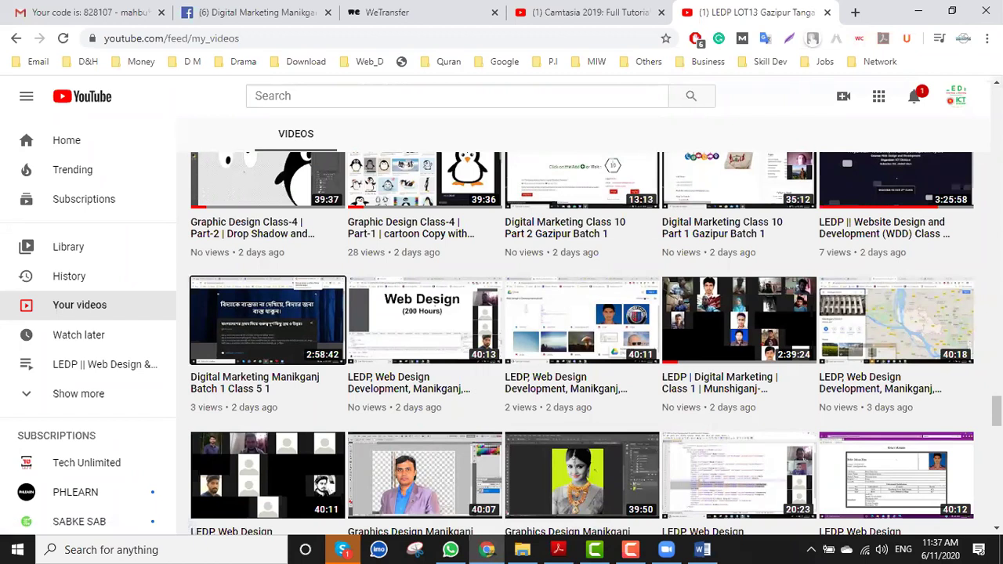
Step: Scroll up the uploads grid until the Digital Marketing Manikganj Batch 1 Class 6 1 thumbnail appears
scroll(580, 337, up, 1)
scroll(580, 337, up, 1)
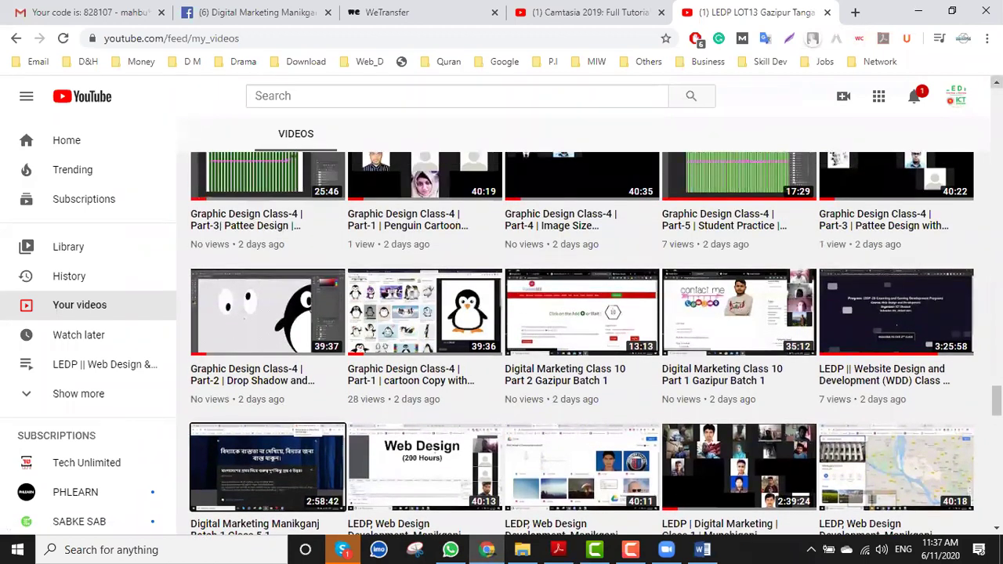
scroll(581, 337, up, 2)
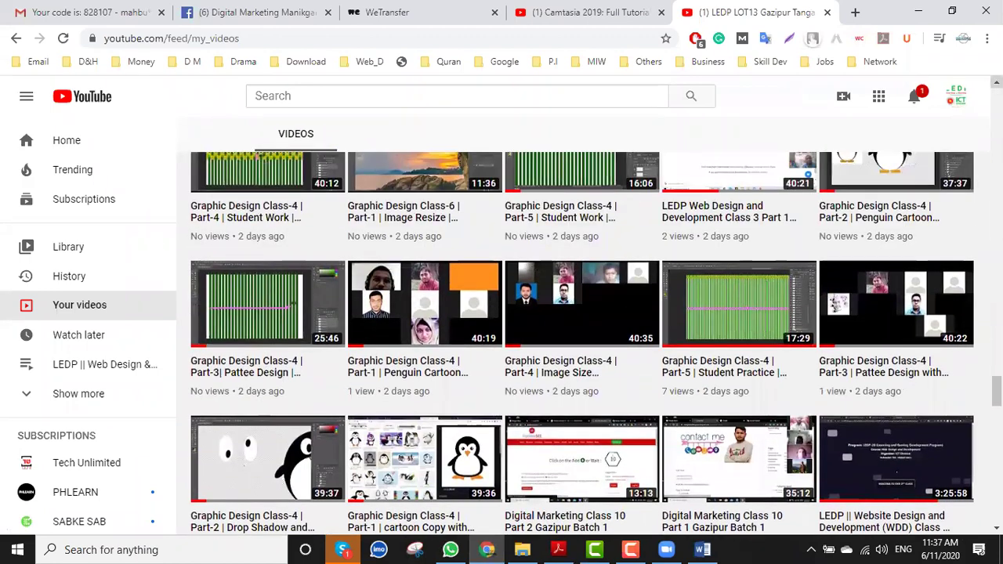
scroll(580, 337, up, 2)
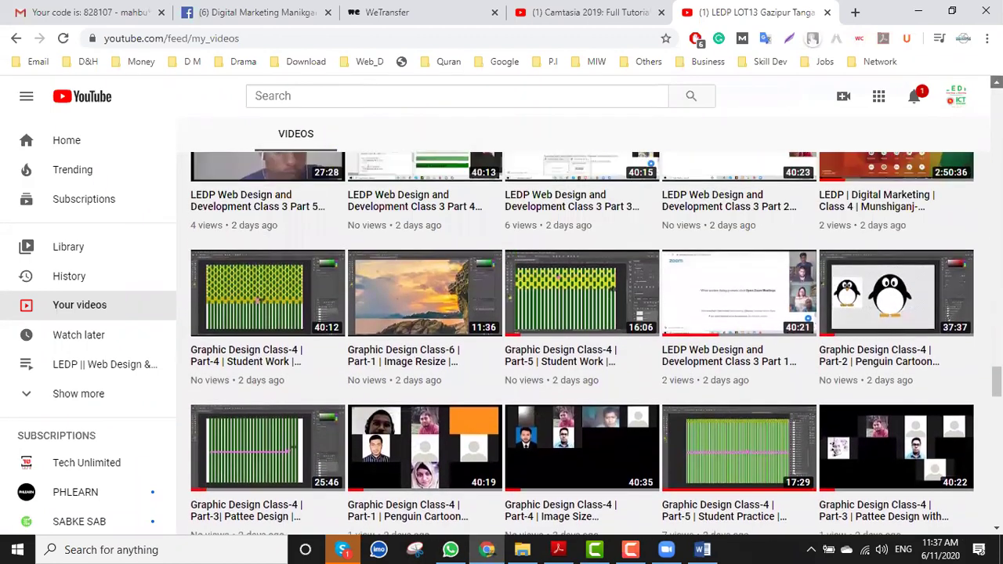
scroll(580, 337, up, 1)
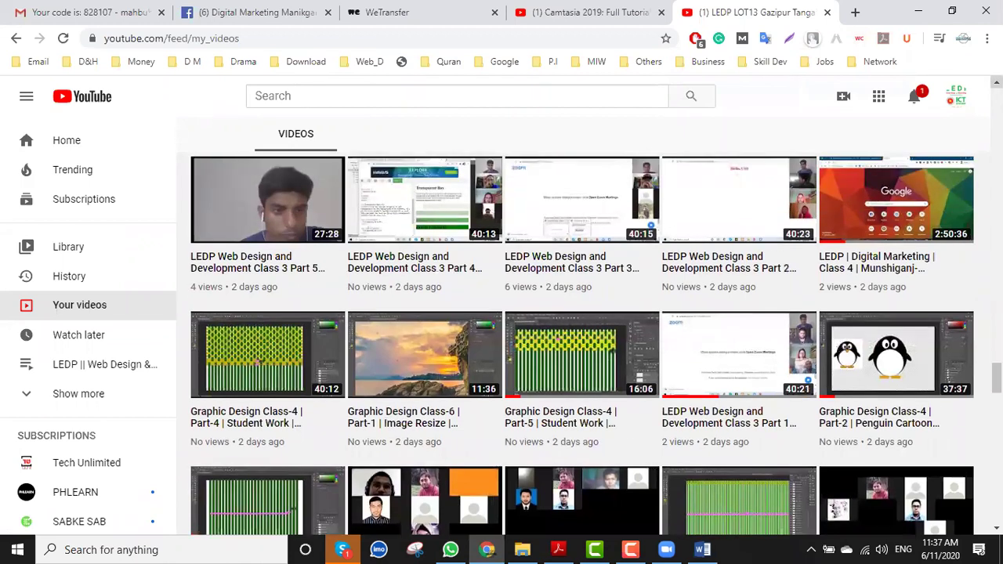
scroll(595, 345, up, 2)
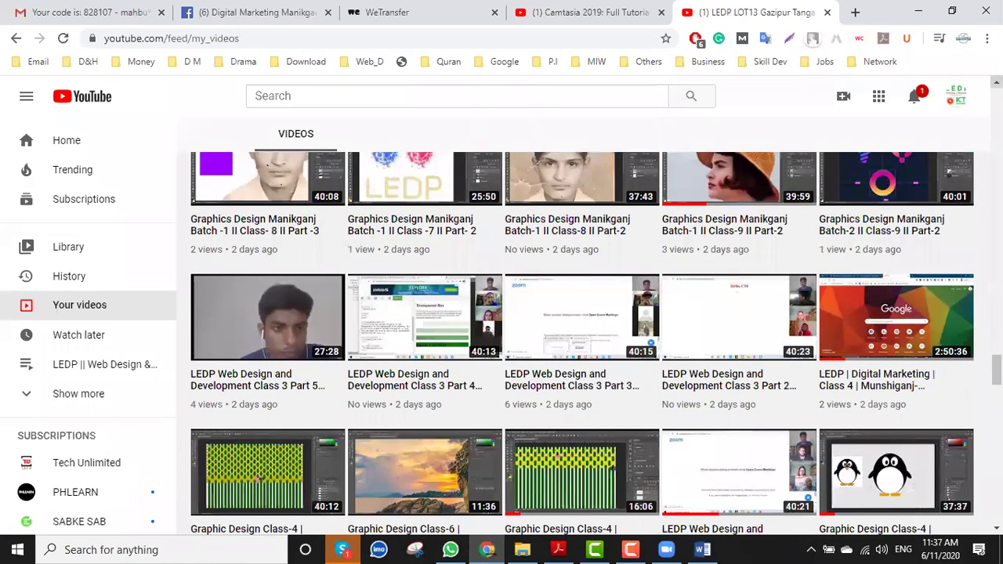
scroll(581, 345, up, 2)
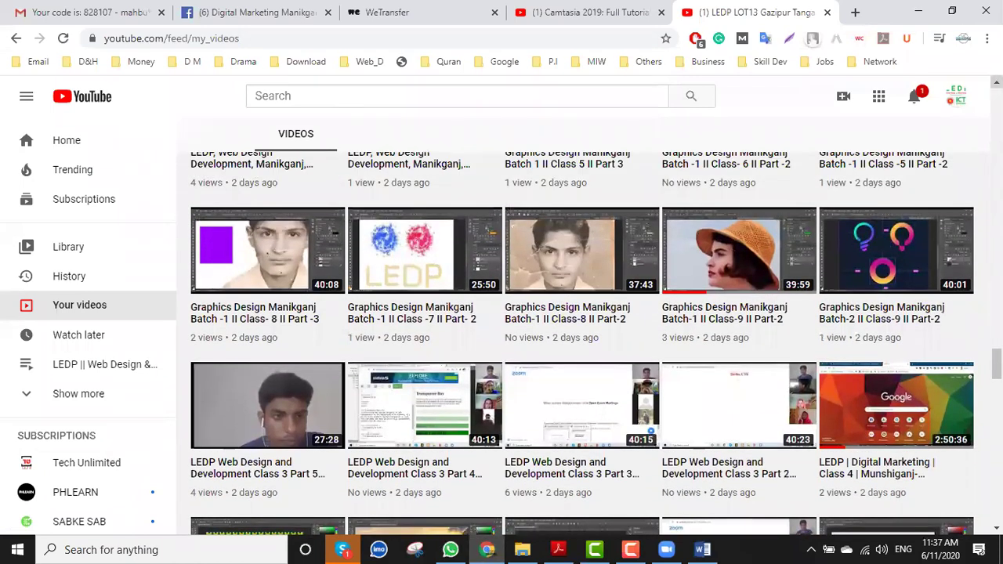
scroll(596, 345, up, 2)
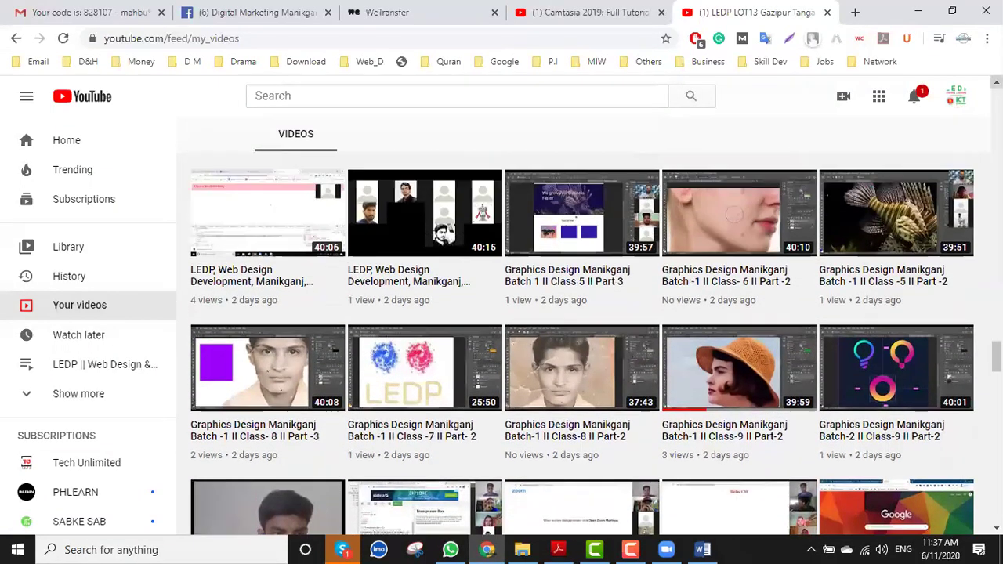
scroll(580, 344, up, 2)
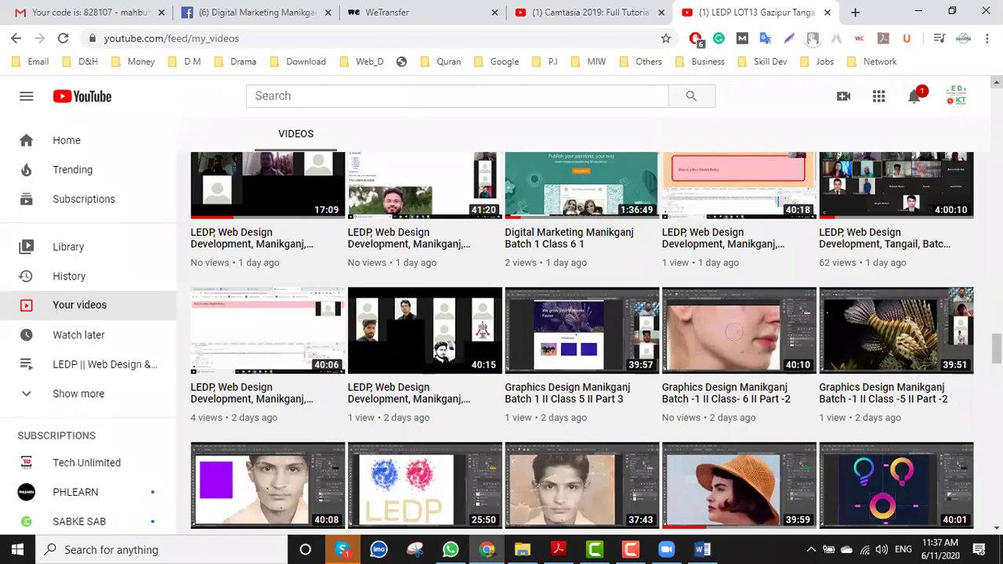
scroll(582, 344, up, 1)
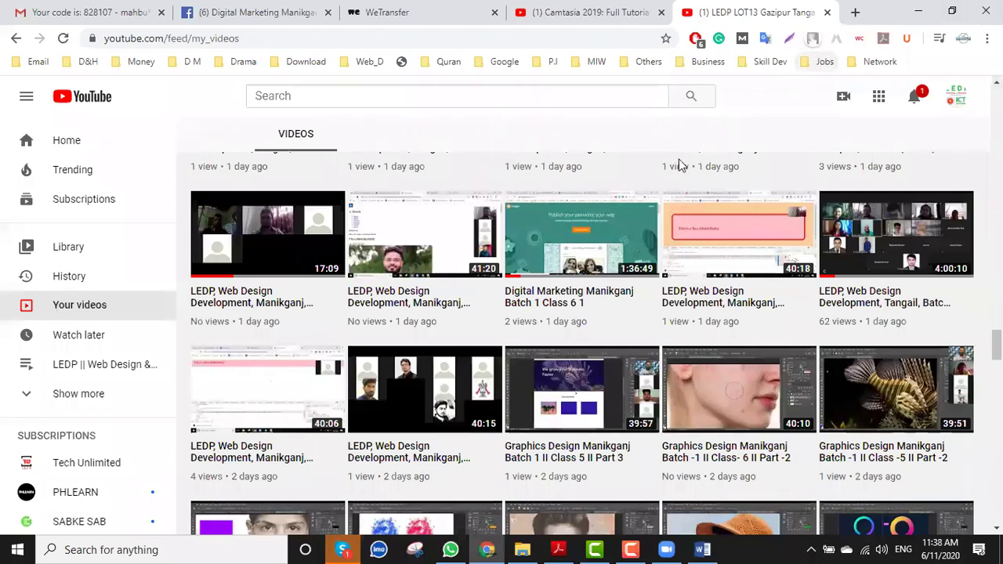
Step: Open the Class 6 1 video in a new tab, copy its video URL from the player, and close it
right_click(535, 238)
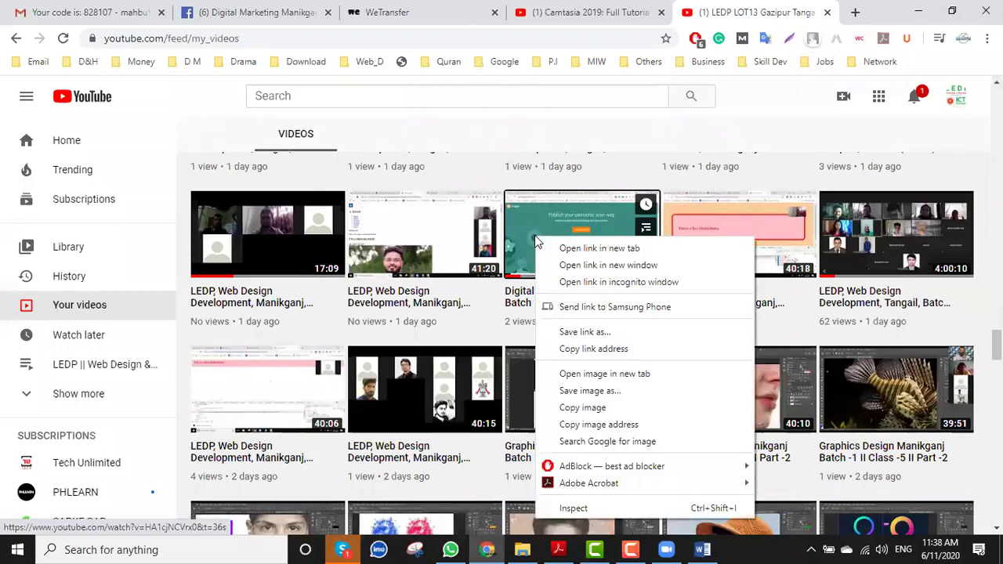
click(582, 249)
click(725, 9)
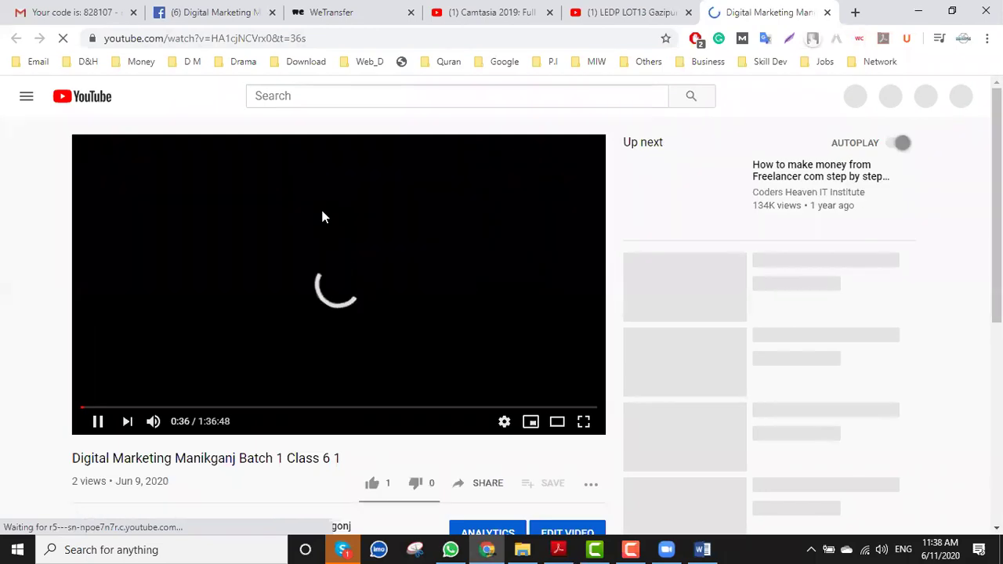
right_click(322, 211)
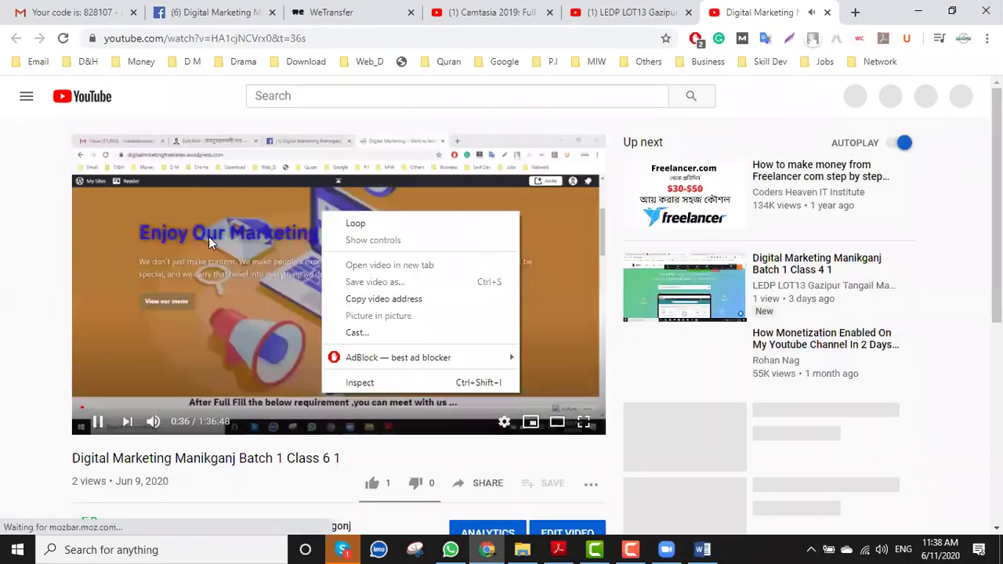
right_click(205, 237)
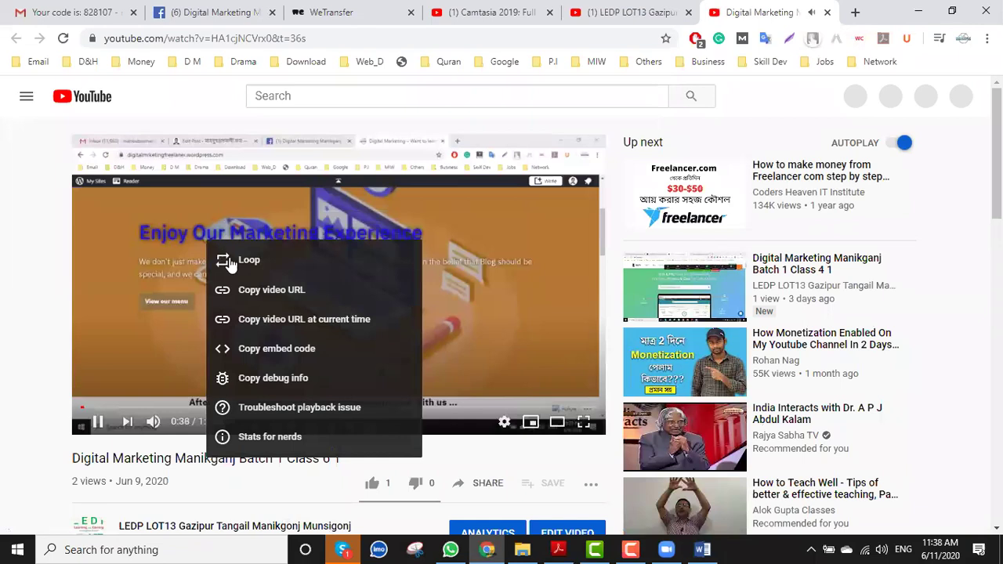
click(263, 291)
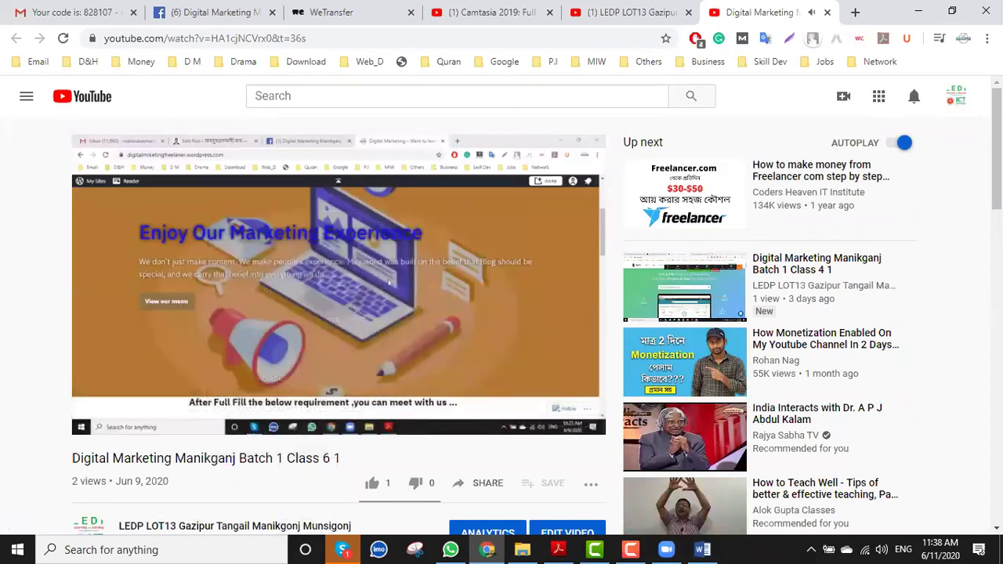
click(827, 12)
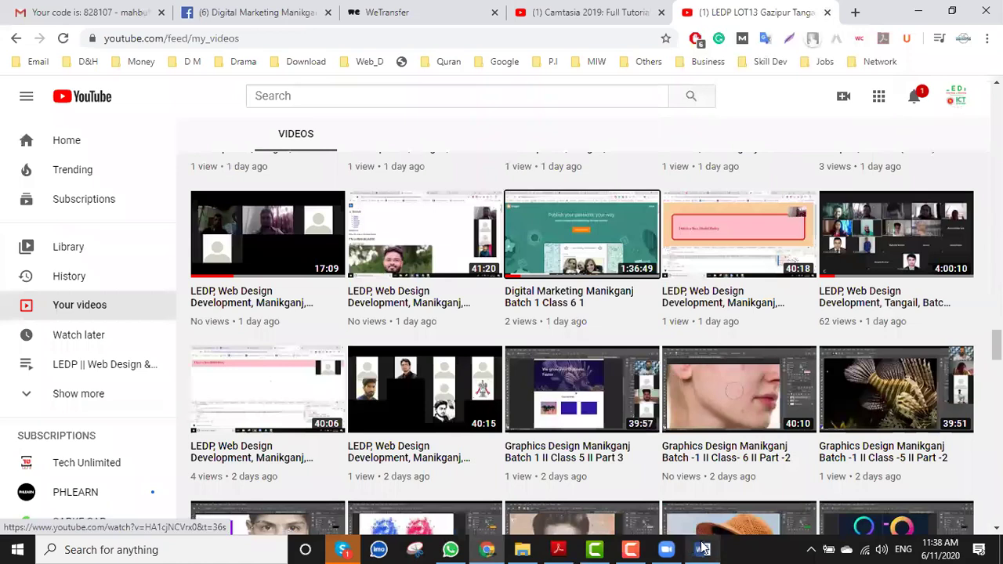
click(703, 549)
key(Return)
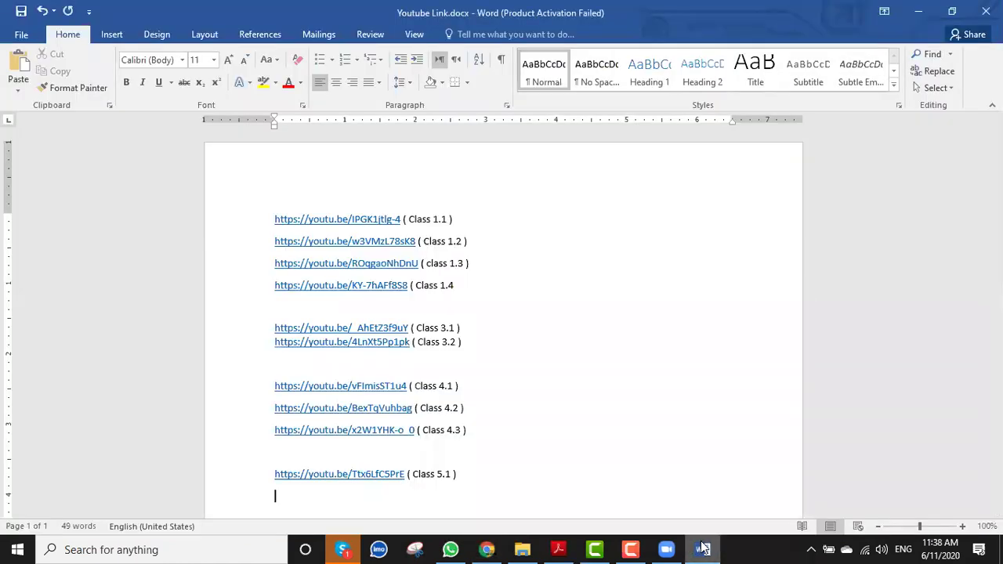
key(ctrl+v)
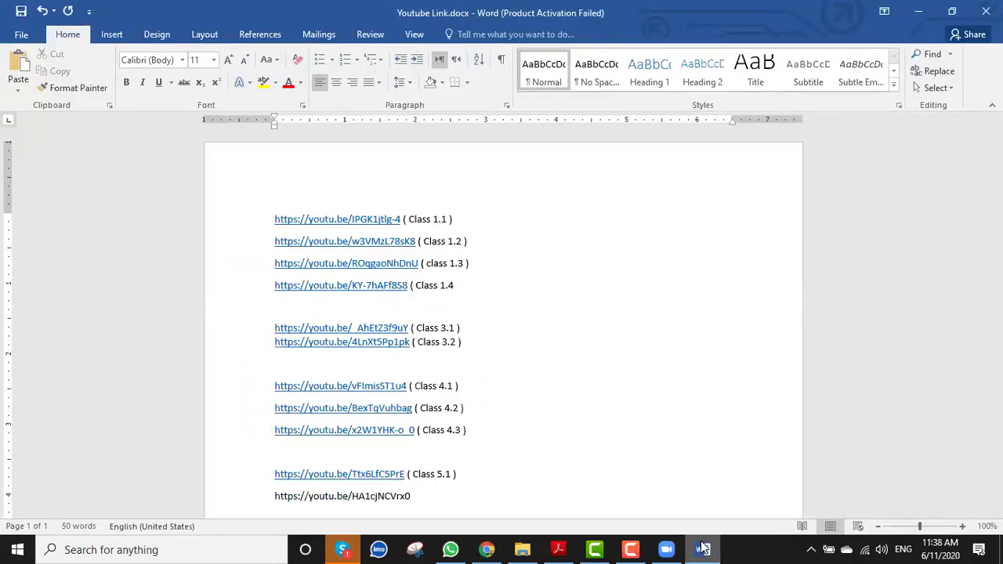
text(()
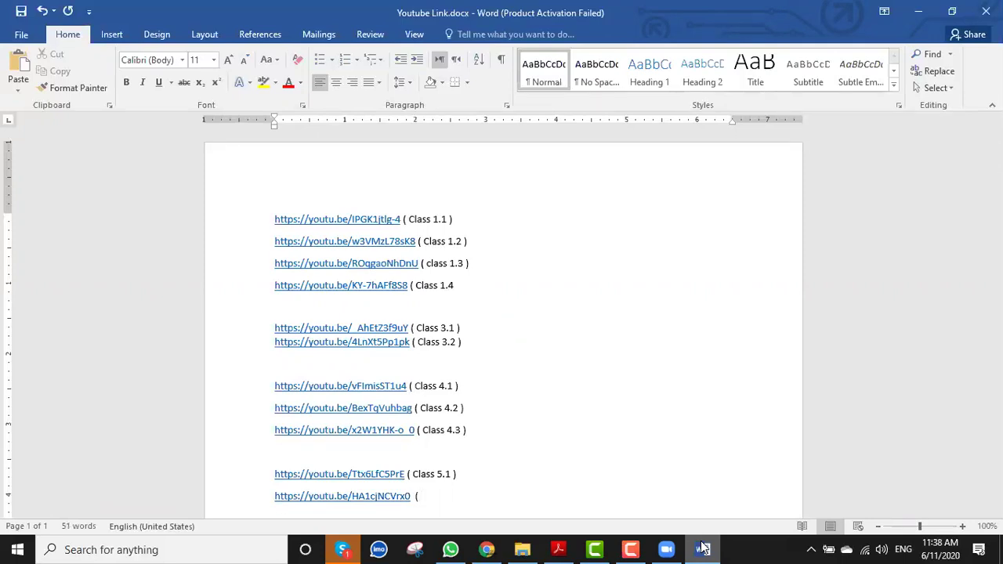
text(  Class 6.1 ))
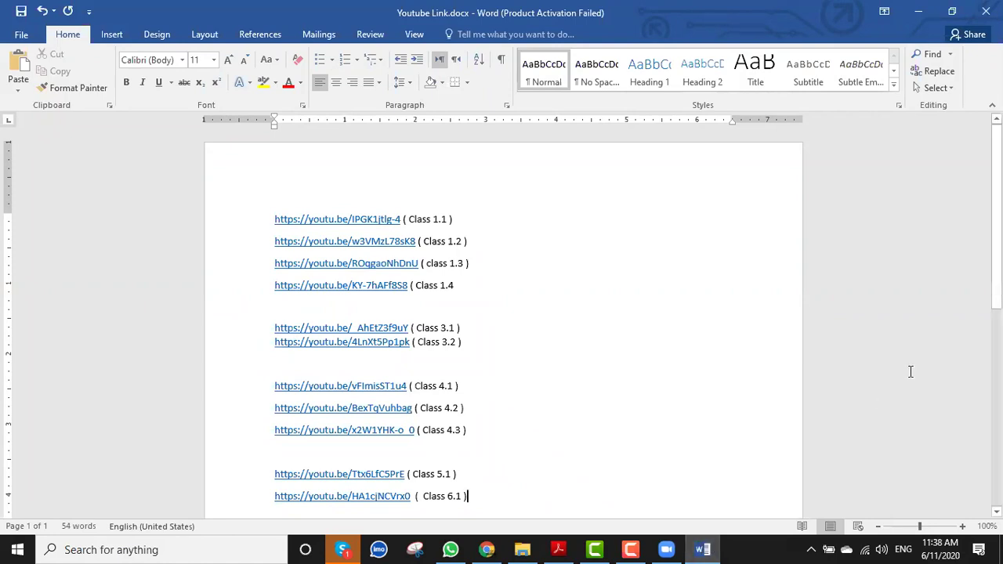
click(921, 7)
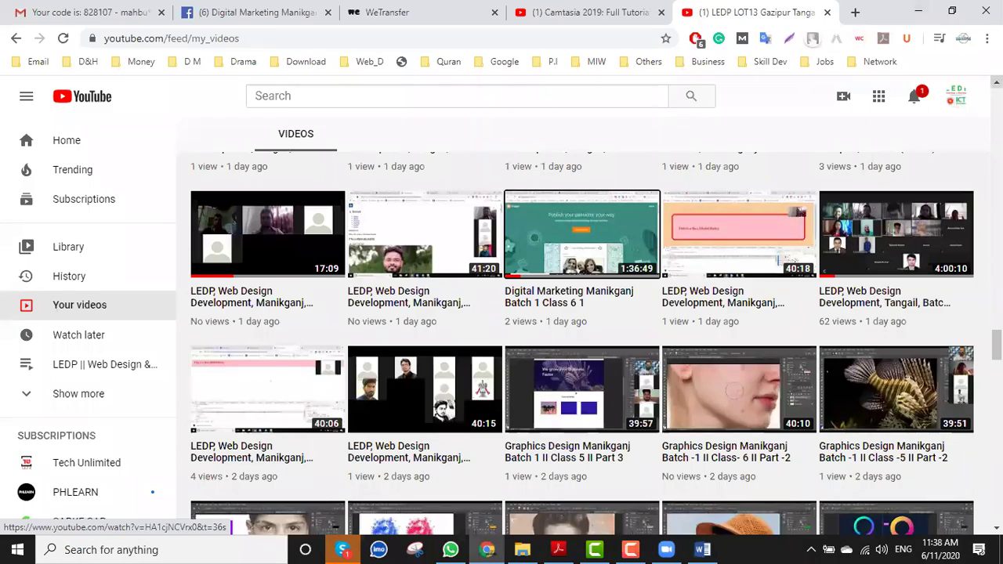
scroll(581, 314, up, 2)
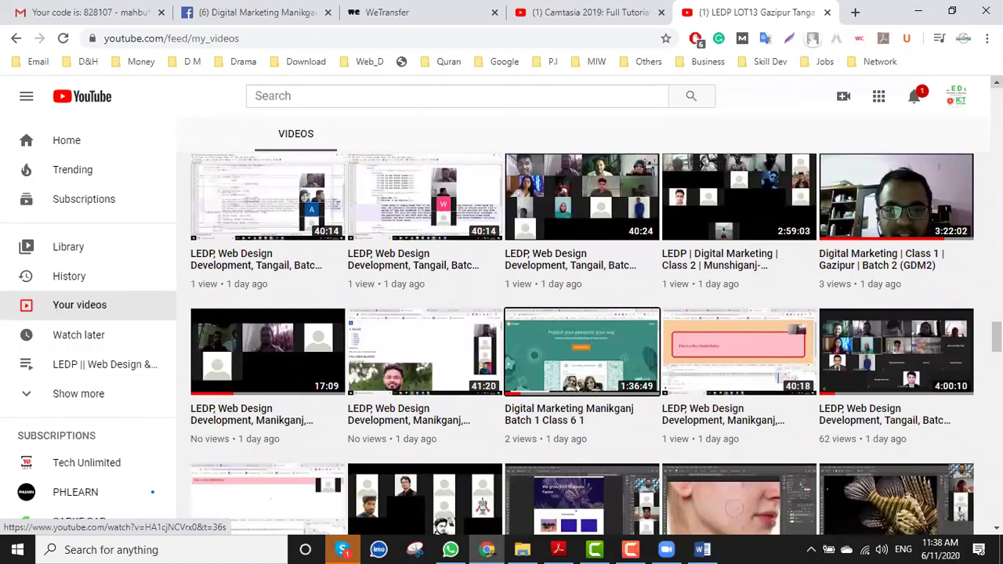
scroll(582, 351, up, 1)
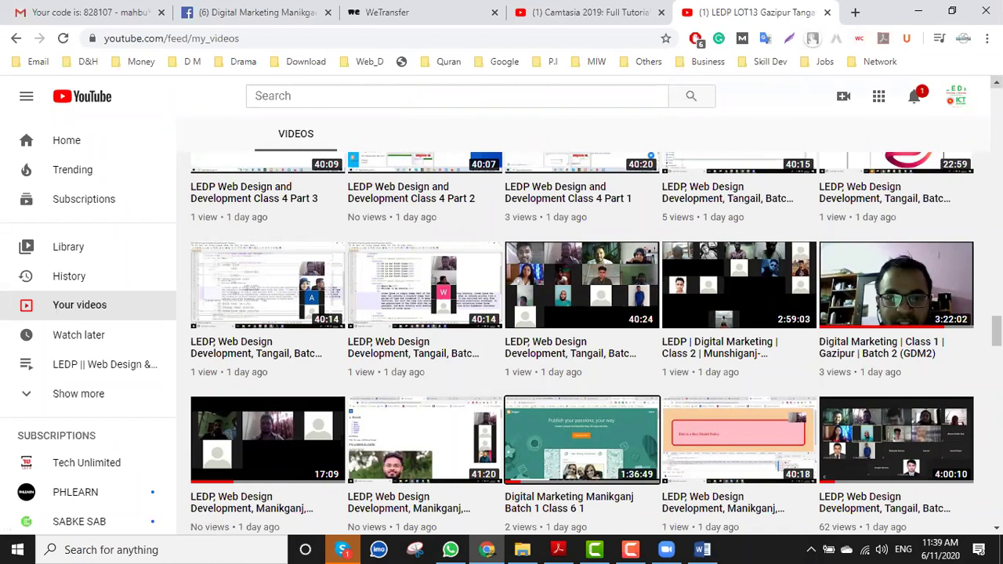
scroll(582, 306, up, 3)
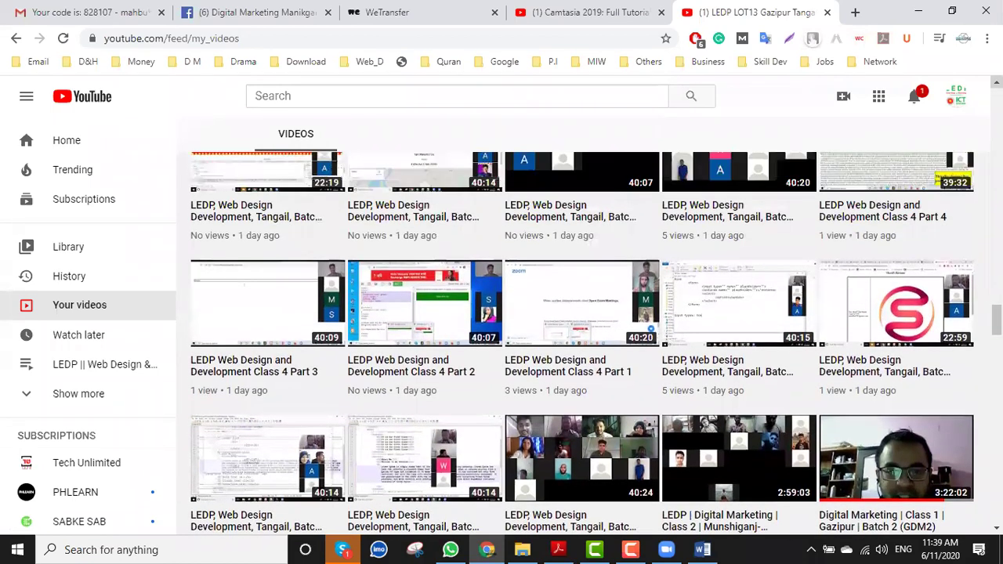
scroll(582, 306, up, 3)
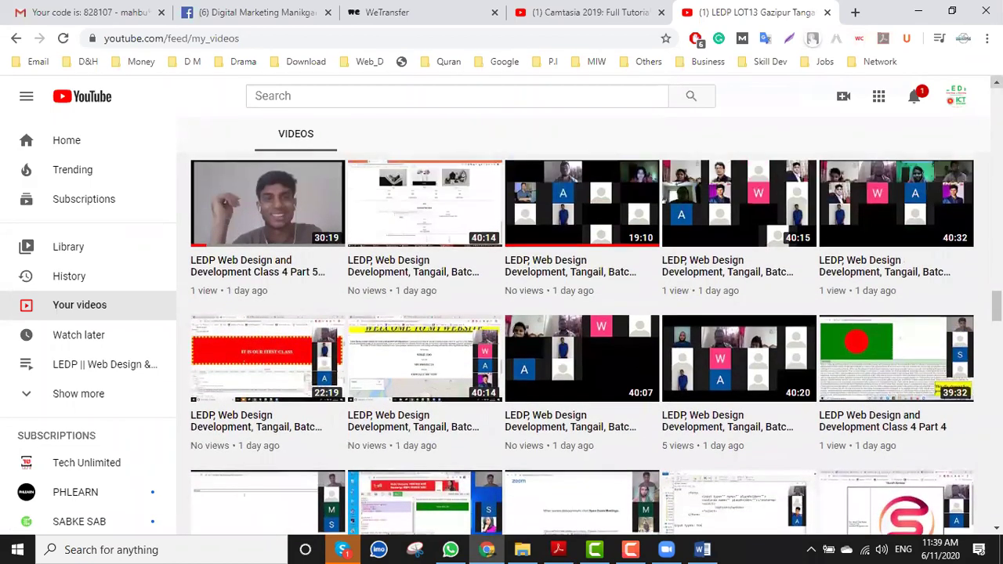
scroll(582, 306, up, 2)
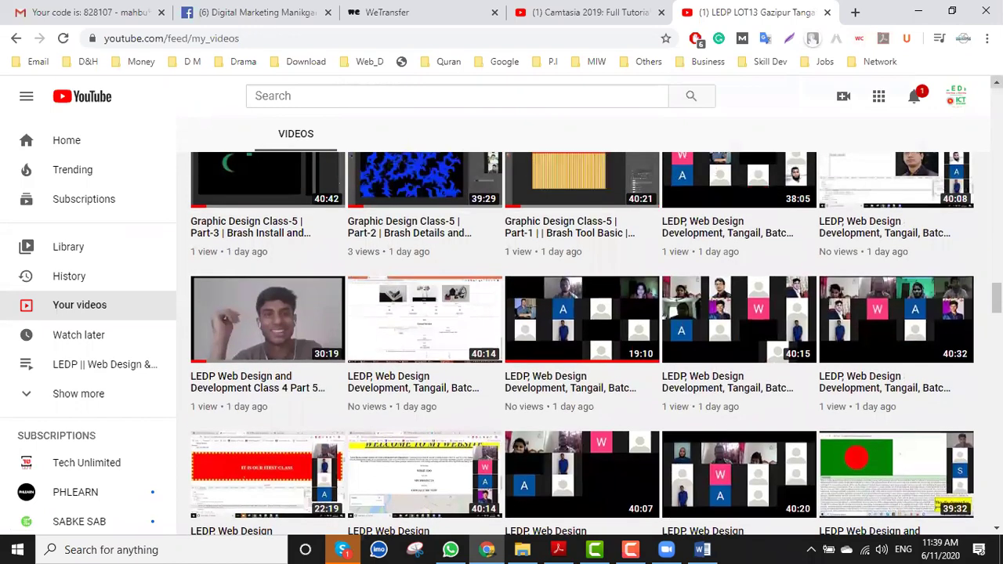
scroll(582, 306, up, 3)
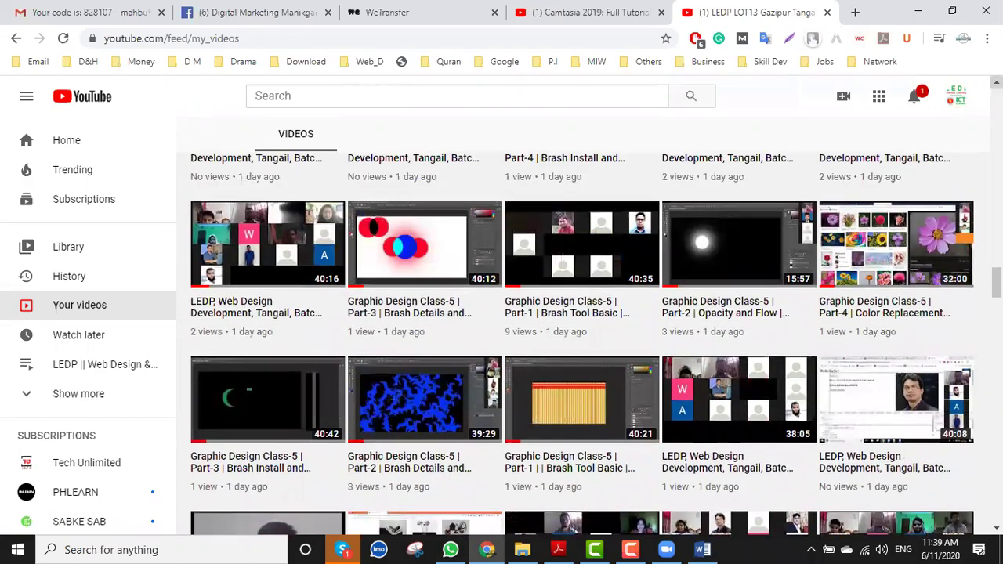
scroll(582, 305, up, 2)
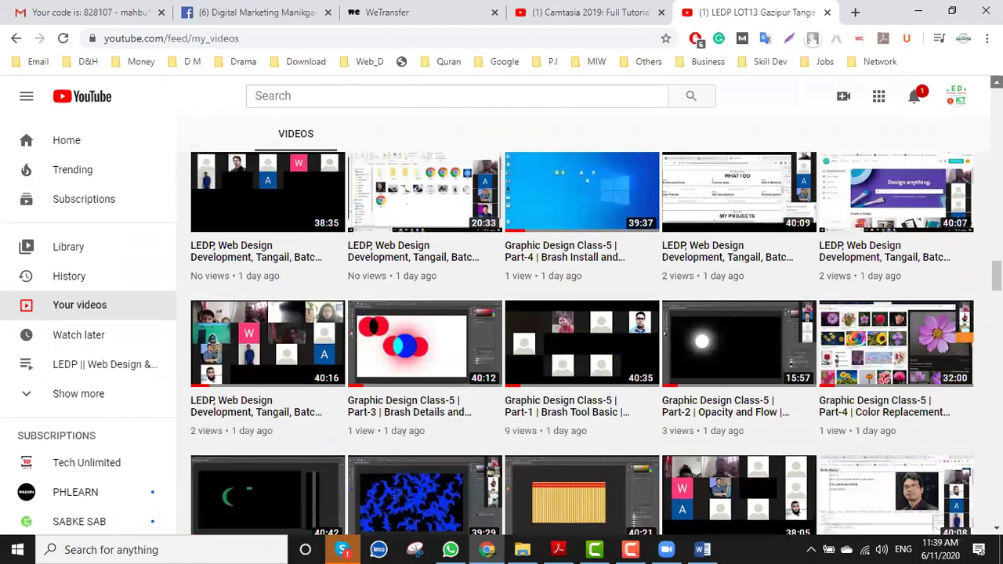
scroll(583, 340, up, 2)
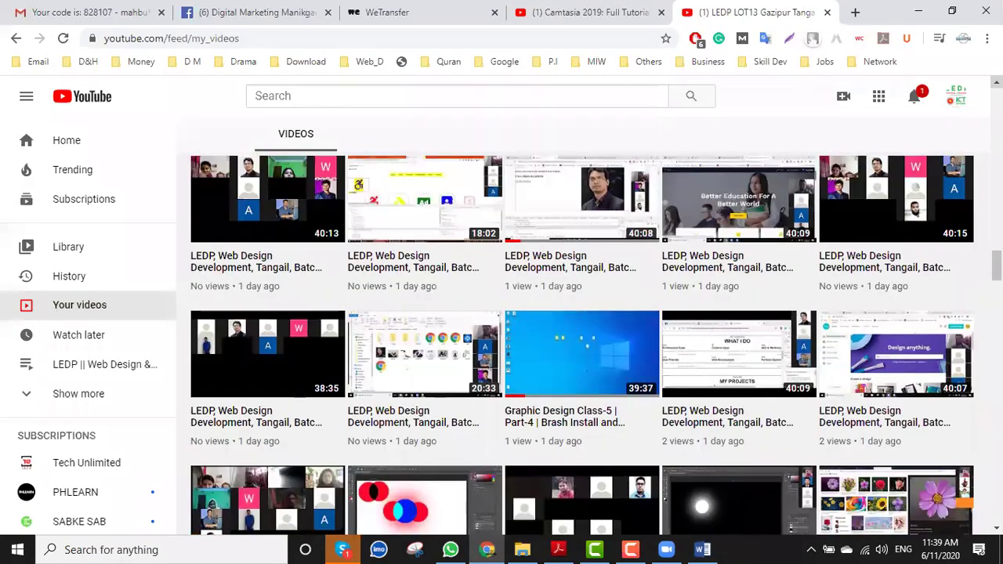
scroll(583, 340, up, 2)
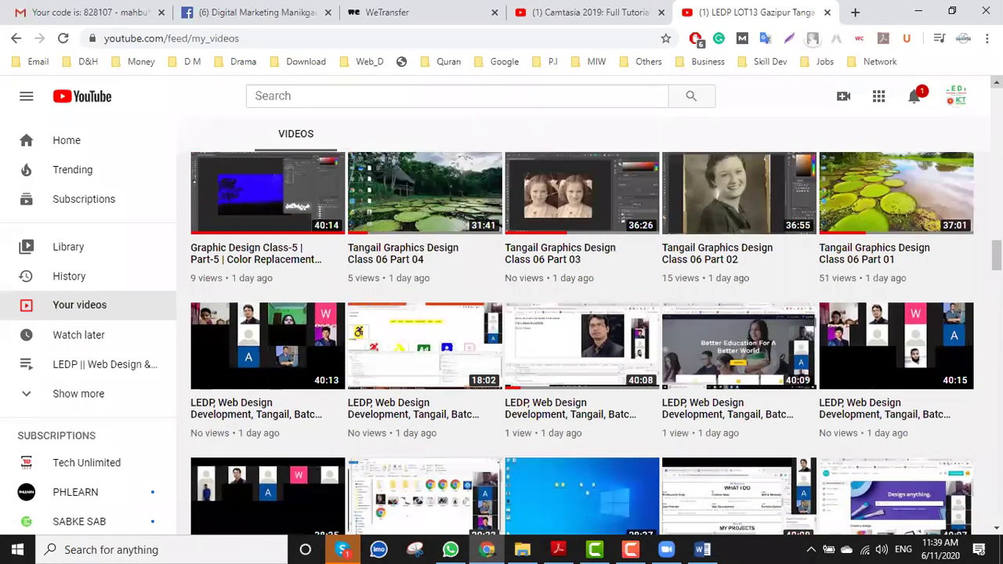
scroll(583, 340, up, 3)
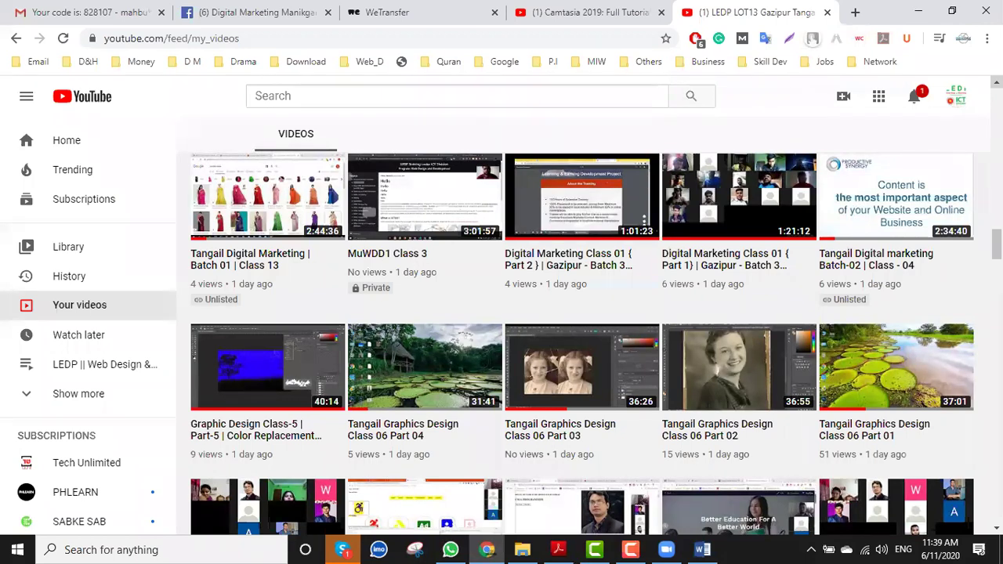
scroll(832, 230, up, 2)
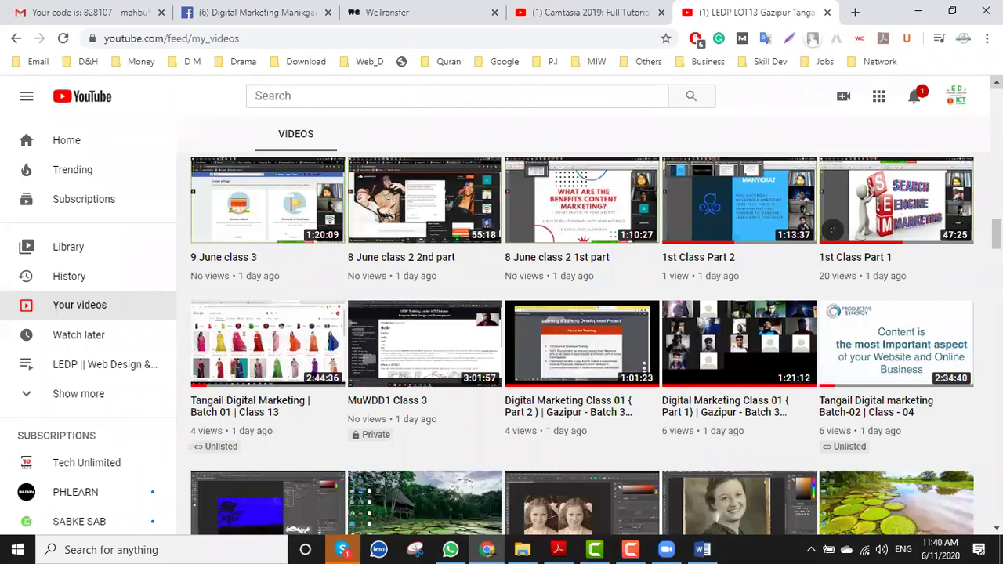
scroll(582, 345, up, 2)
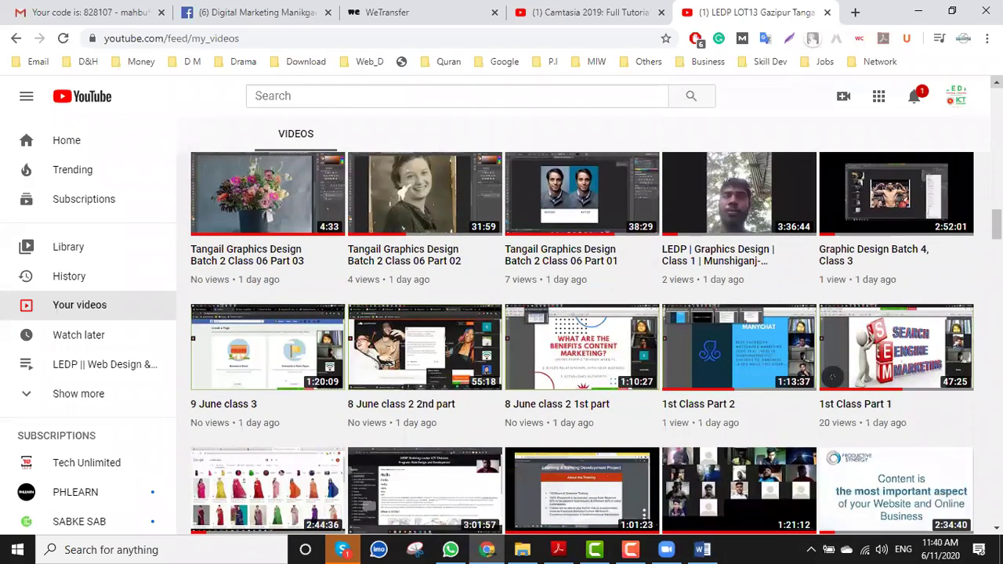
scroll(581, 345, up, 2)
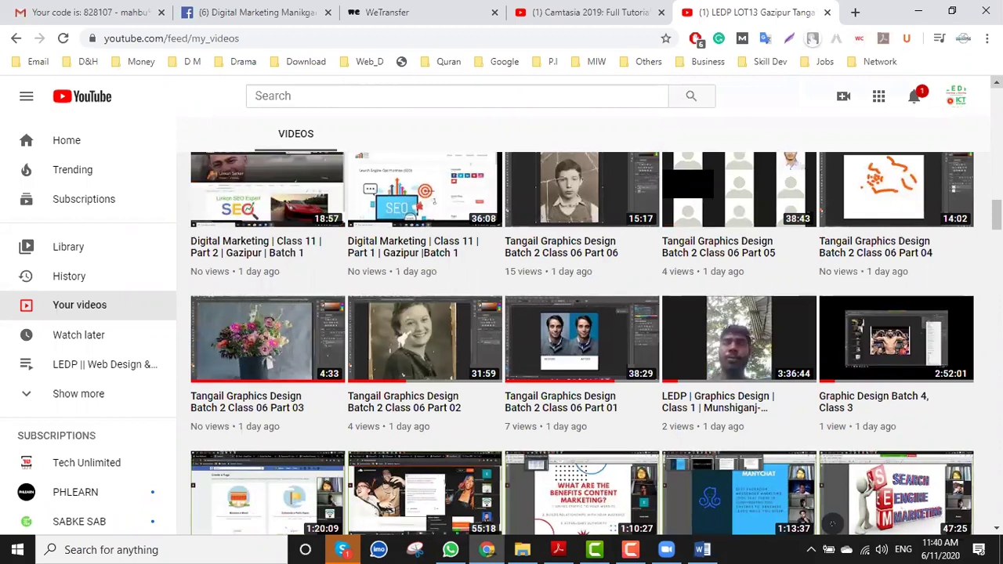
scroll(582, 345, up, 2)
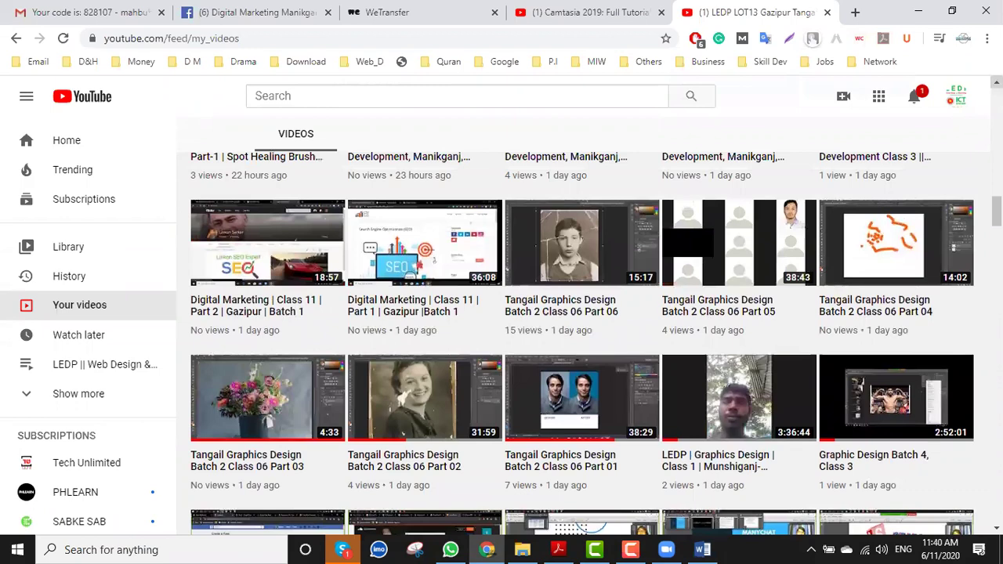
scroll(582, 345, up, 2)
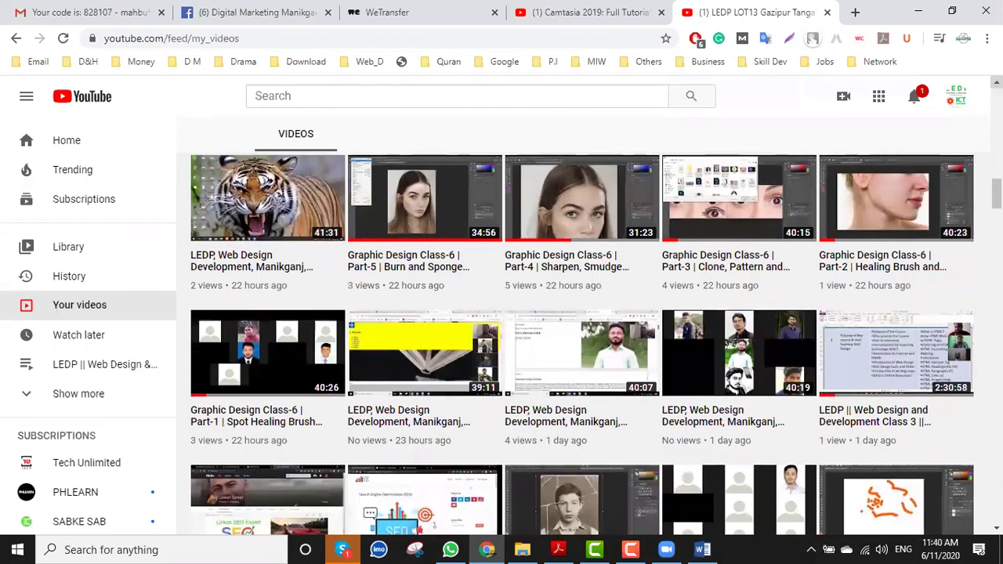
scroll(581, 345, up, 2)
scroll(581, 345, up, 2)
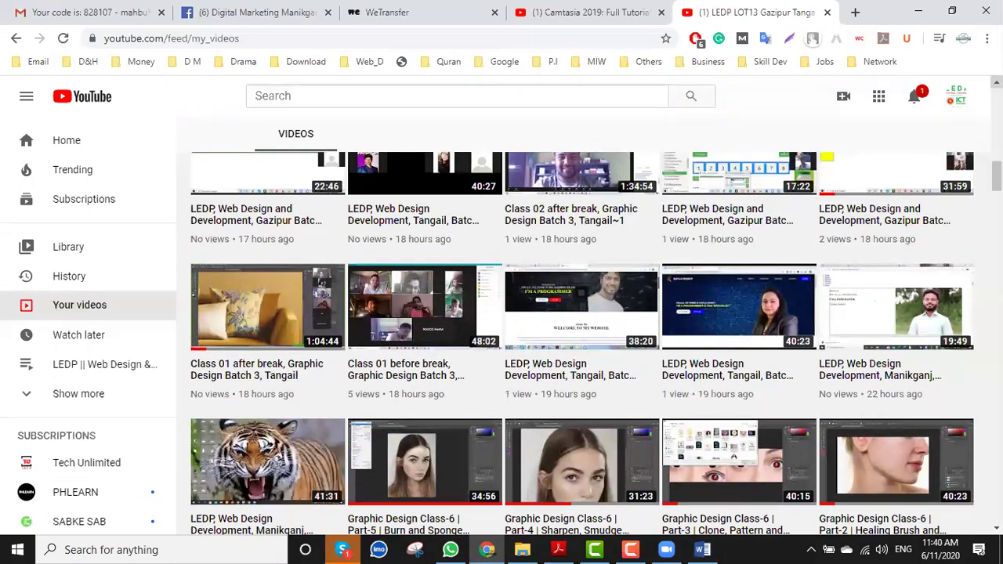
scroll(581, 344, up, 1)
scroll(582, 345, up, 2)
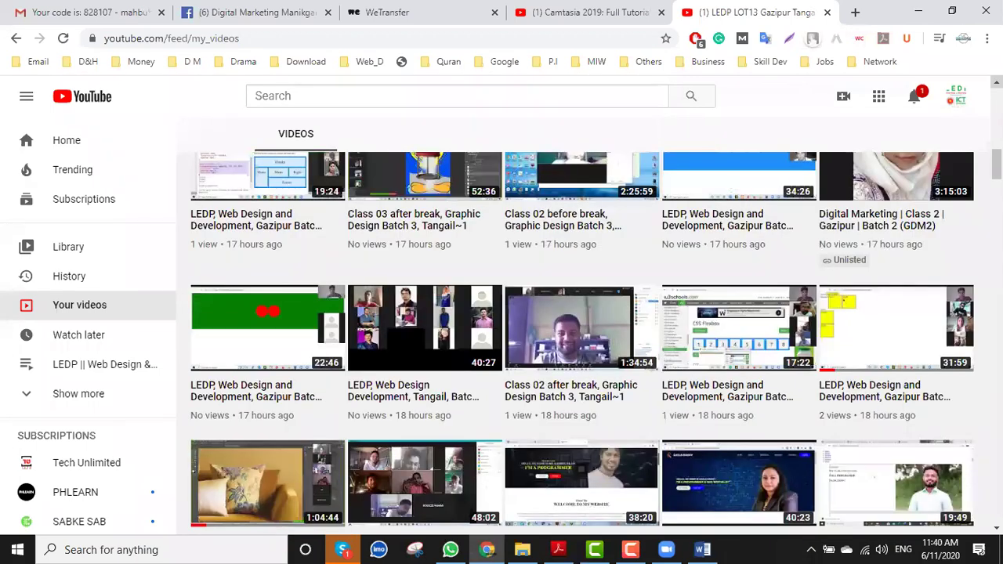
scroll(581, 345, up, 2)
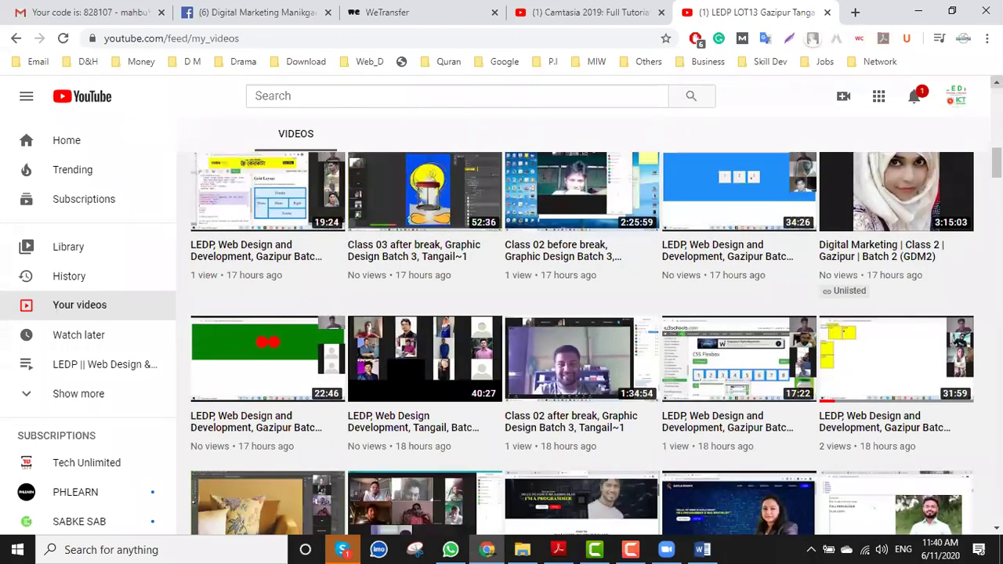
scroll(582, 345, up, 1)
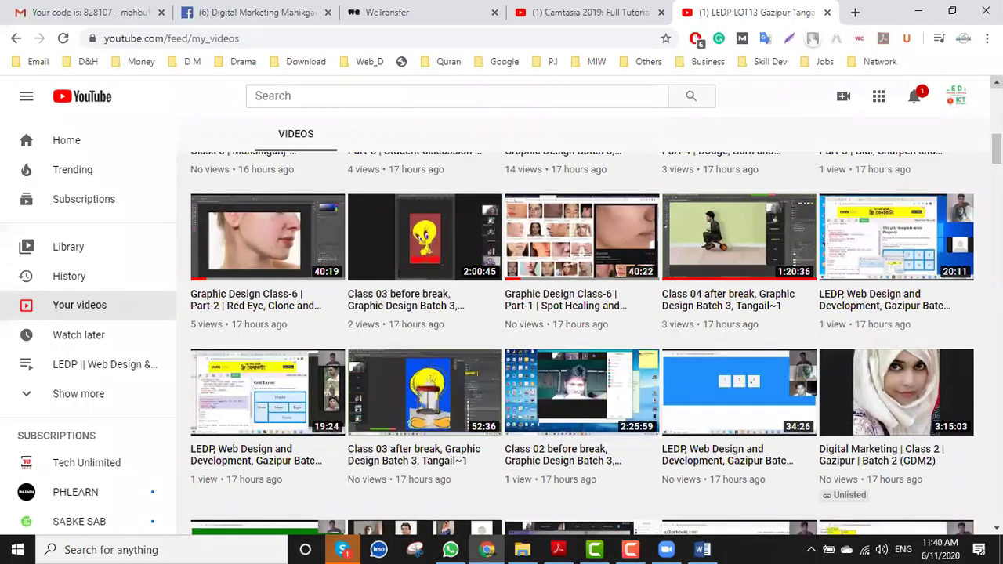
scroll(581, 345, up, 2)
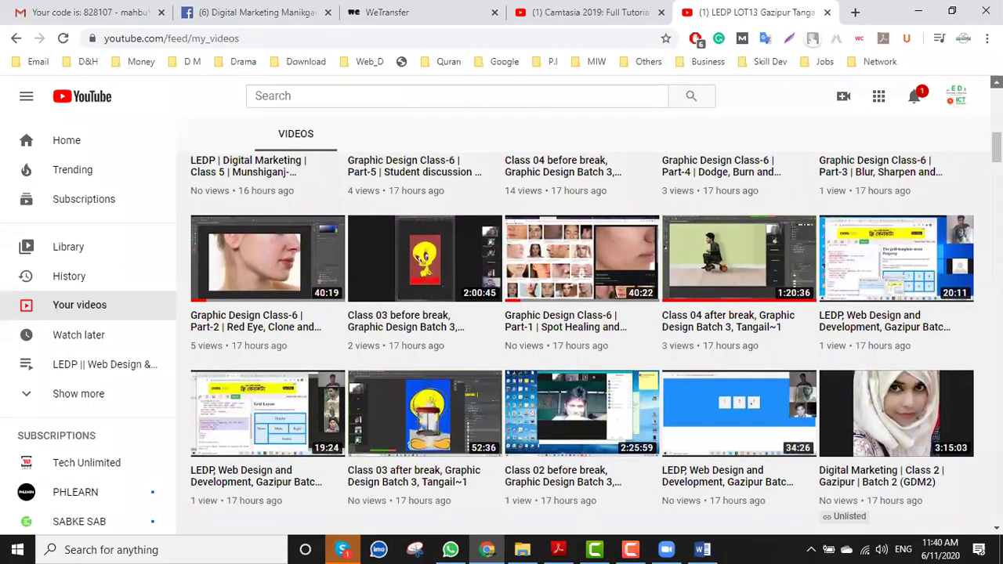
scroll(582, 345, up, 2)
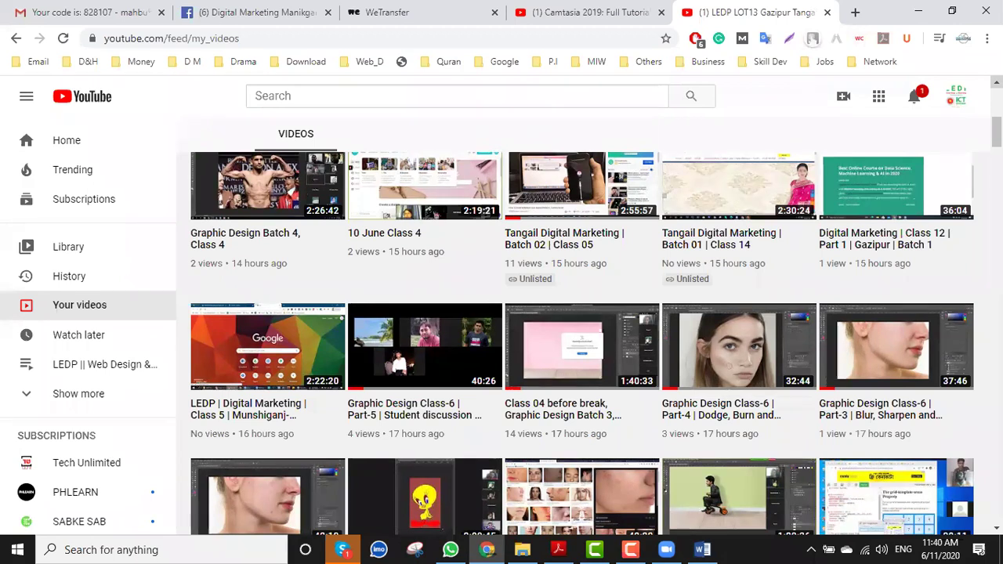
scroll(580, 305, up, 2)
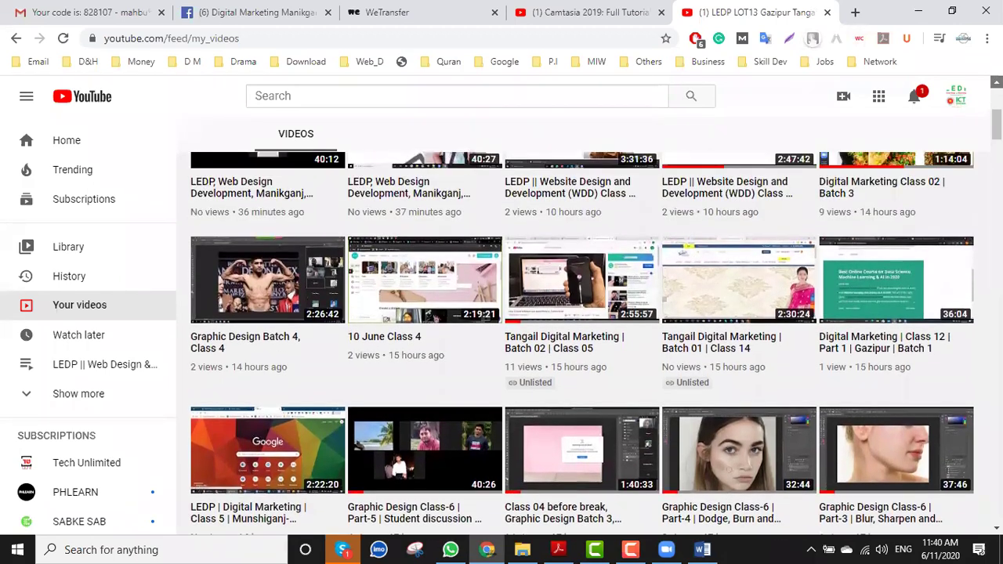
scroll(580, 306, up, 1)
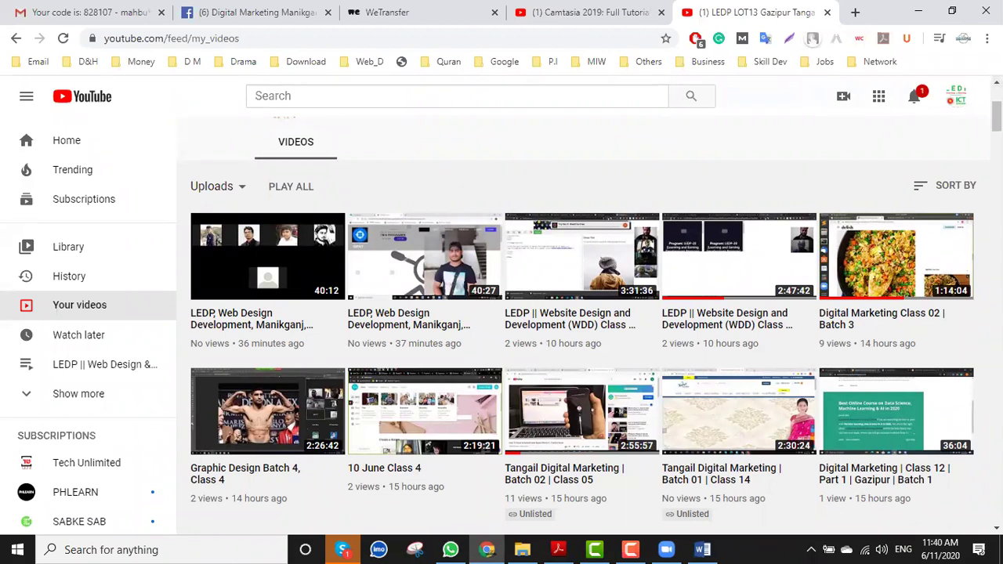
mouse_move(904, 296)
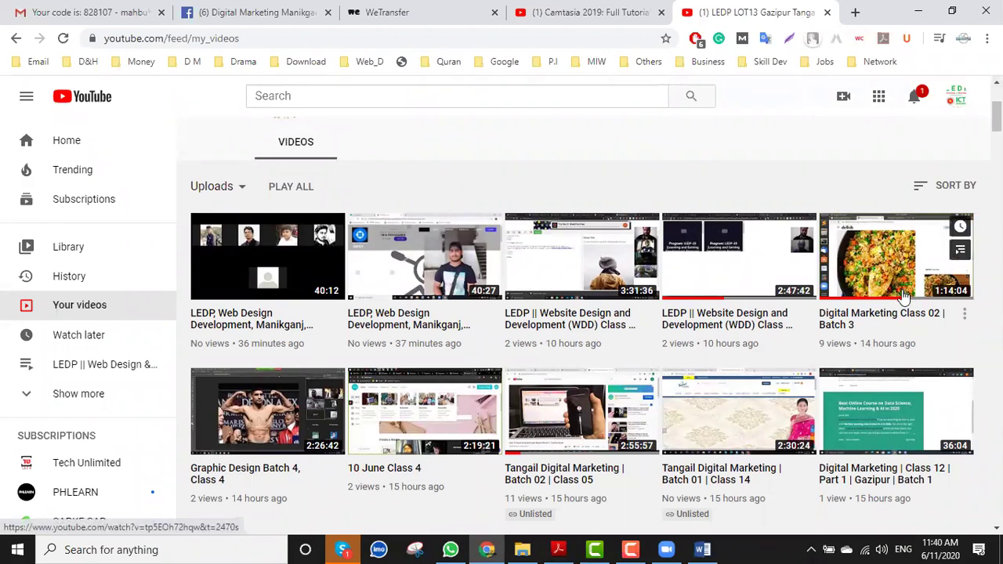
right_click(904, 296)
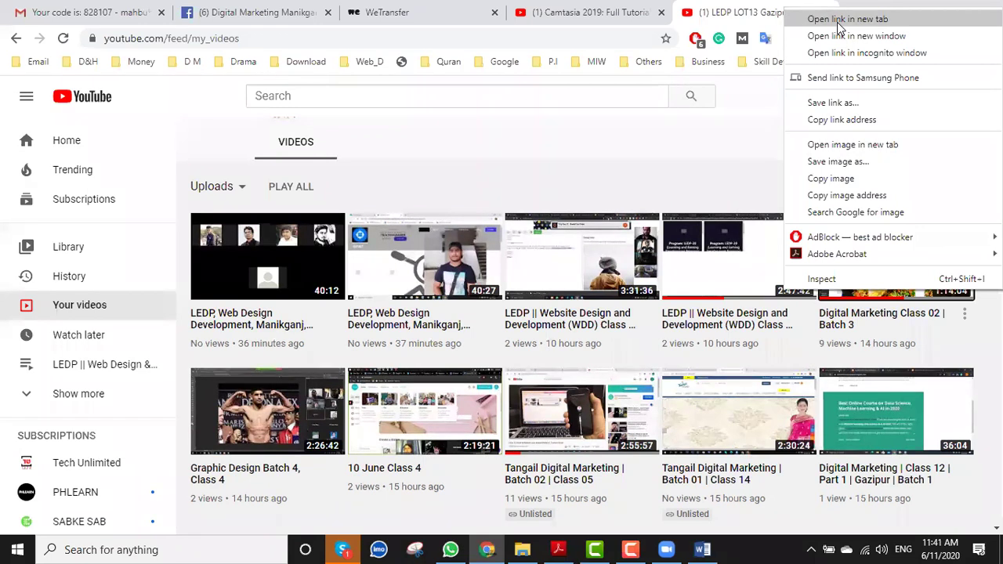
click(837, 23)
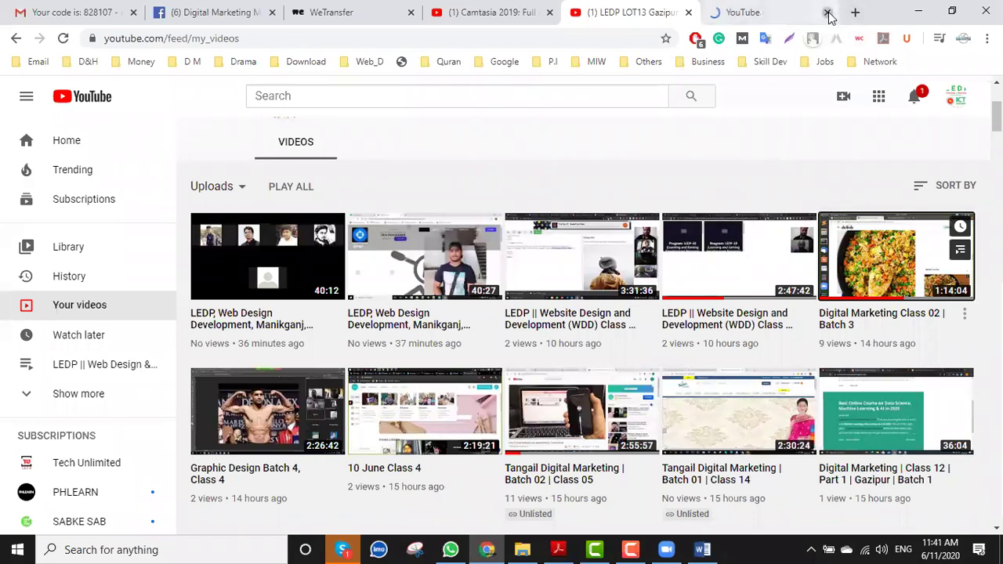
click(828, 13)
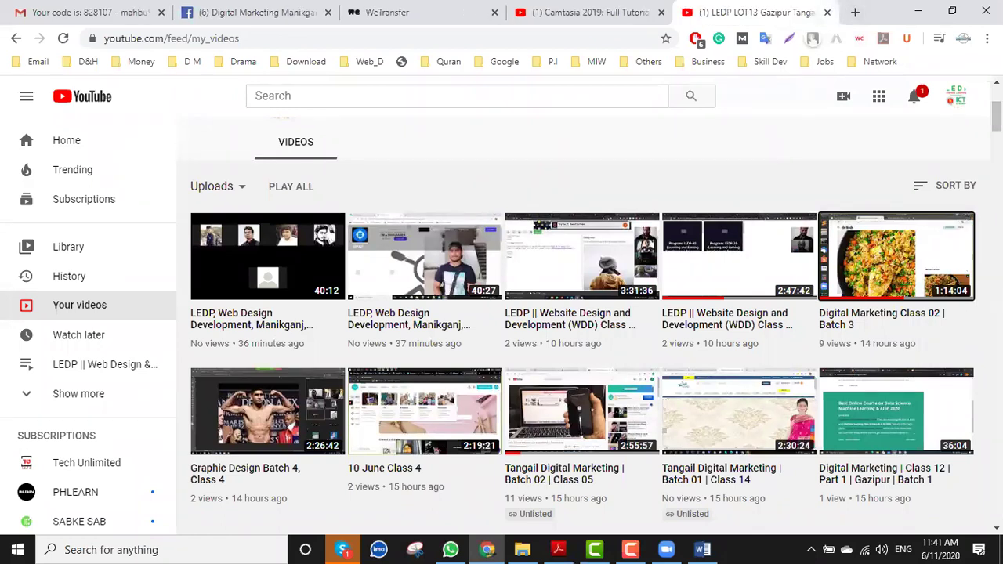
scroll(596, 314, up, 3)
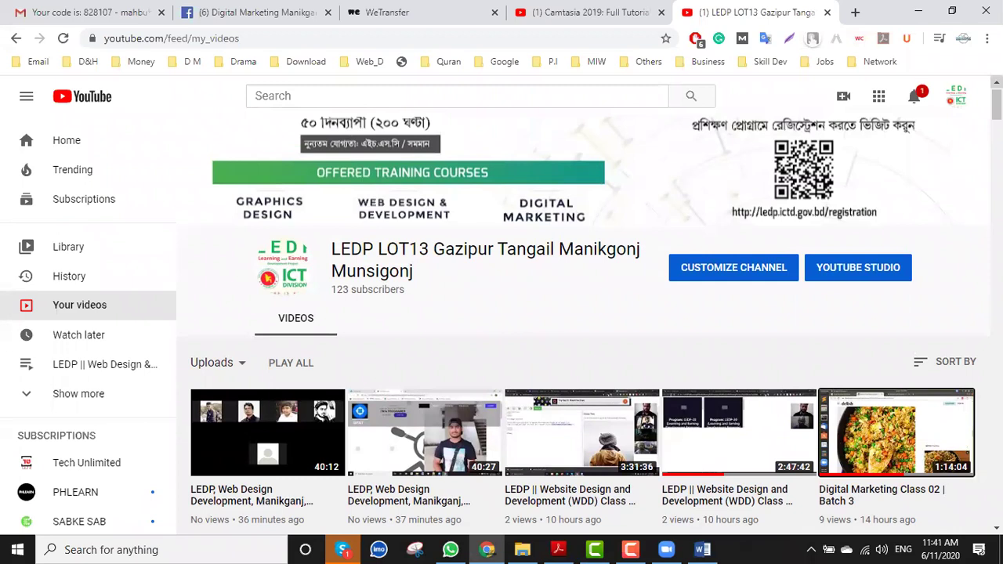
Step: Look inside the 2nd class folder, go back to ICT Training, then return to Youtube Link.docx
click(523, 549)
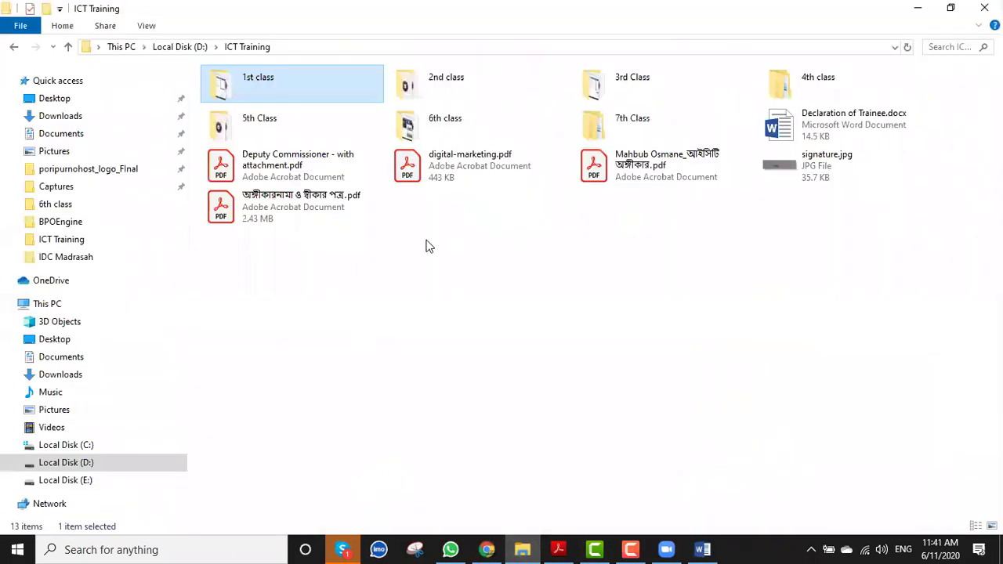
click(495, 80)
click(496, 77)
double_click(533, 79)
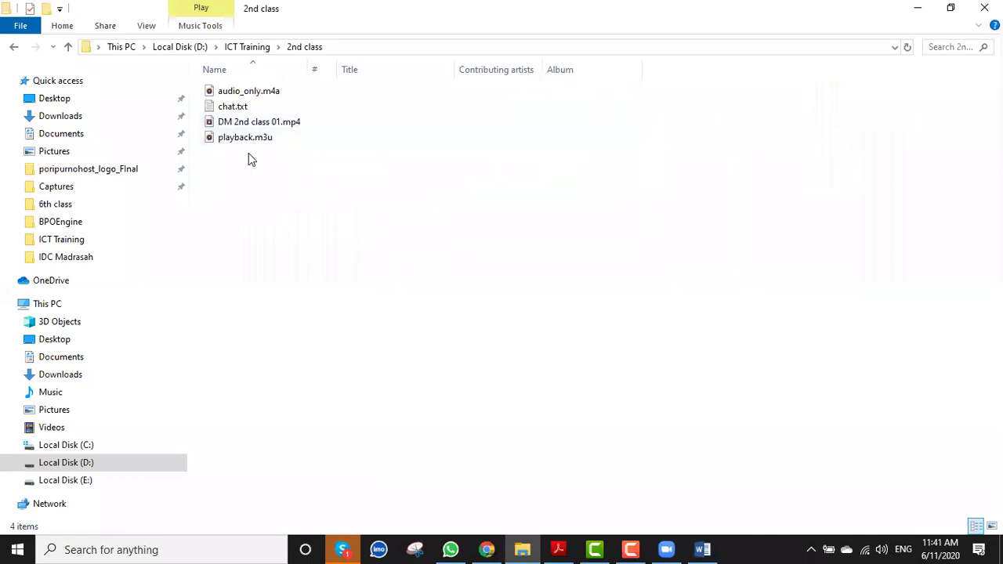
click(13, 49)
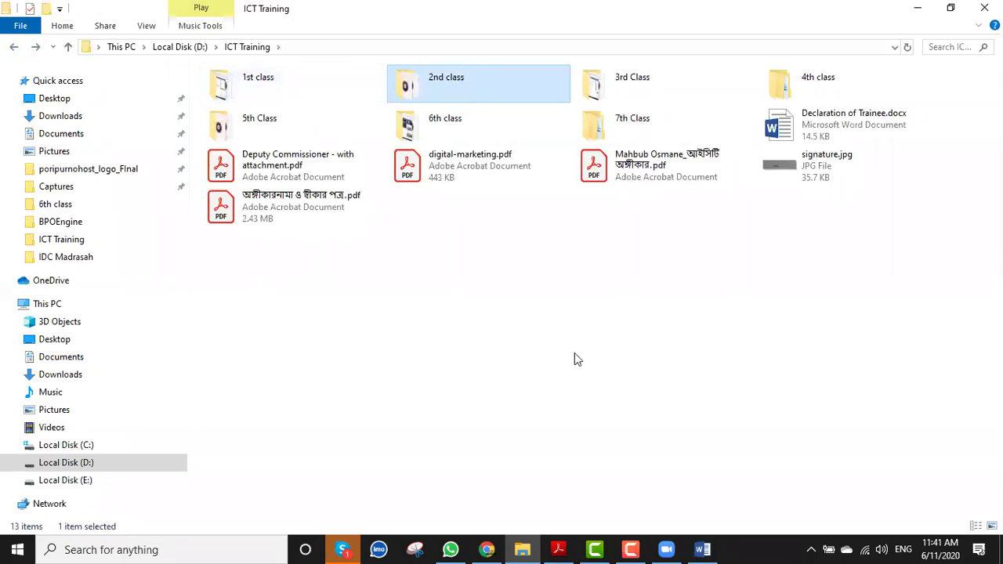
click(704, 549)
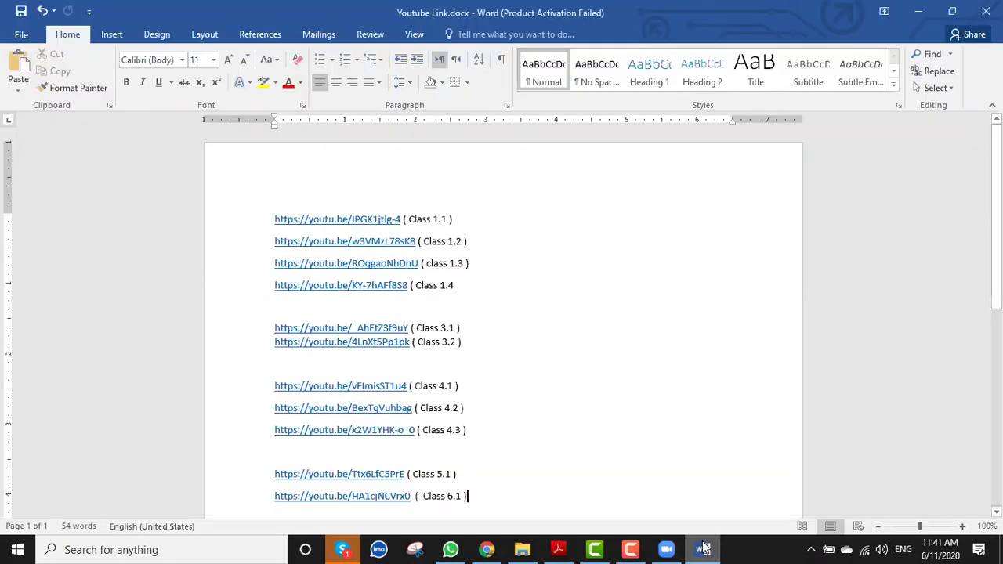
Step: Insert a blank line between the Class 5.1 and Class 6.1 entries, then go back to File Explorer
key(Up)
key(Return)
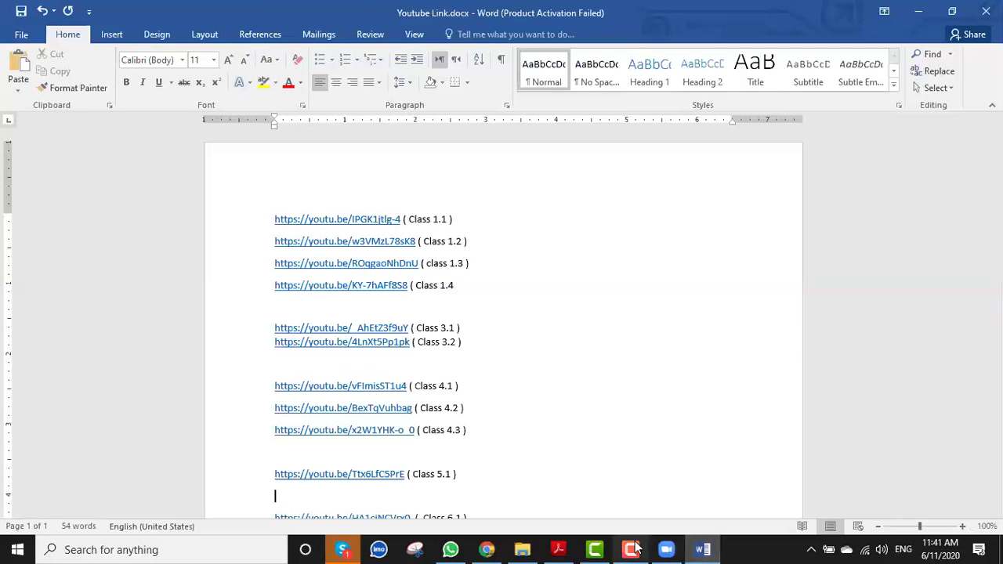
click(524, 548)
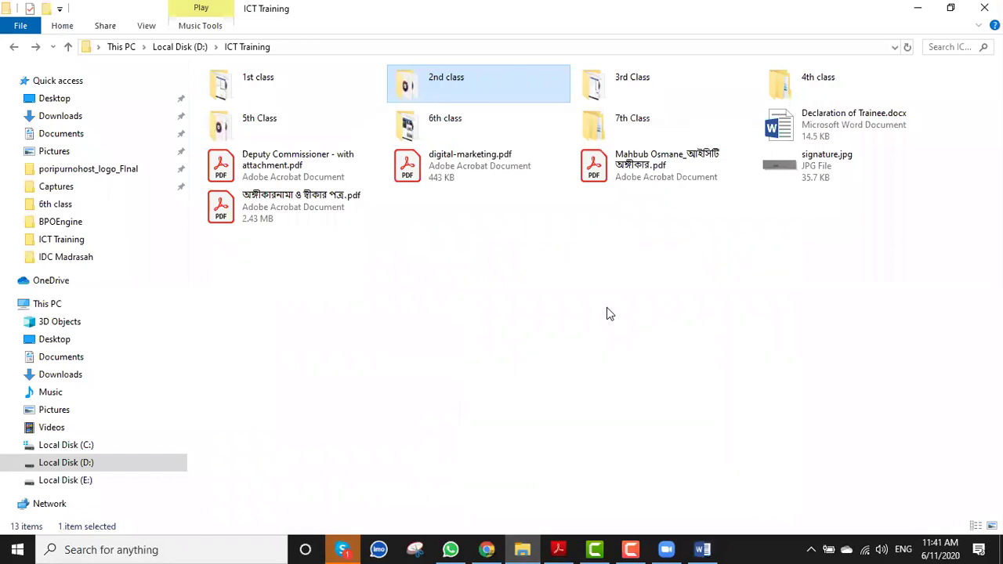
Step: Open the 3rd Class folder and put Digital Marketing Manikganj Batch 1 Class-3.1.mp4 into rename mode
click(693, 96)
double_click(694, 96)
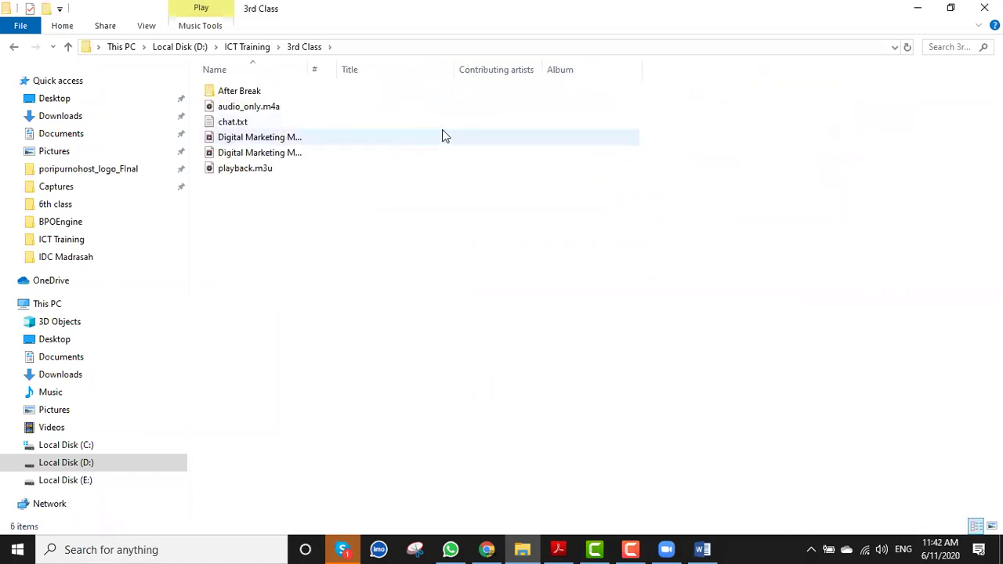
right_click(349, 133)
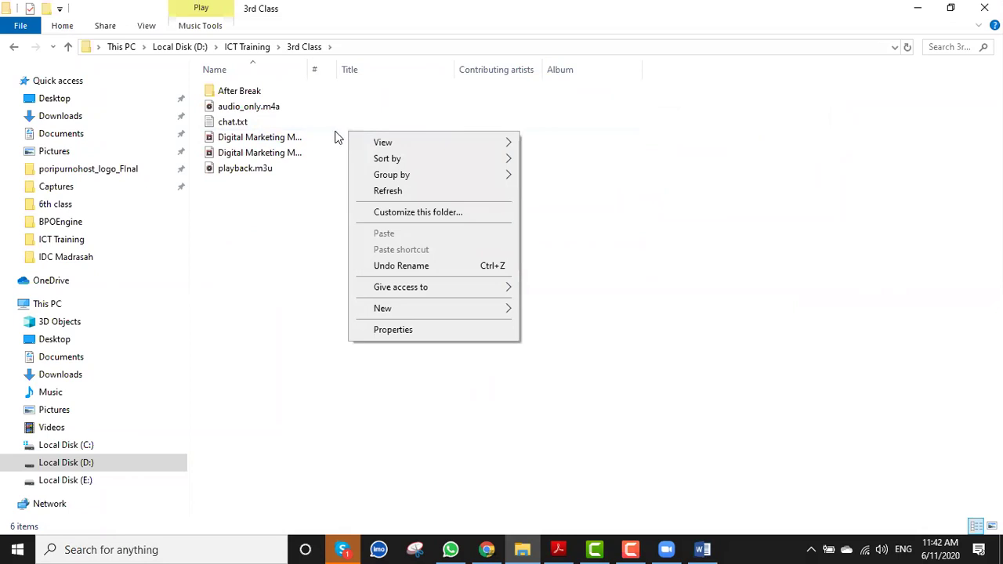
click(304, 138)
right_click(304, 138)
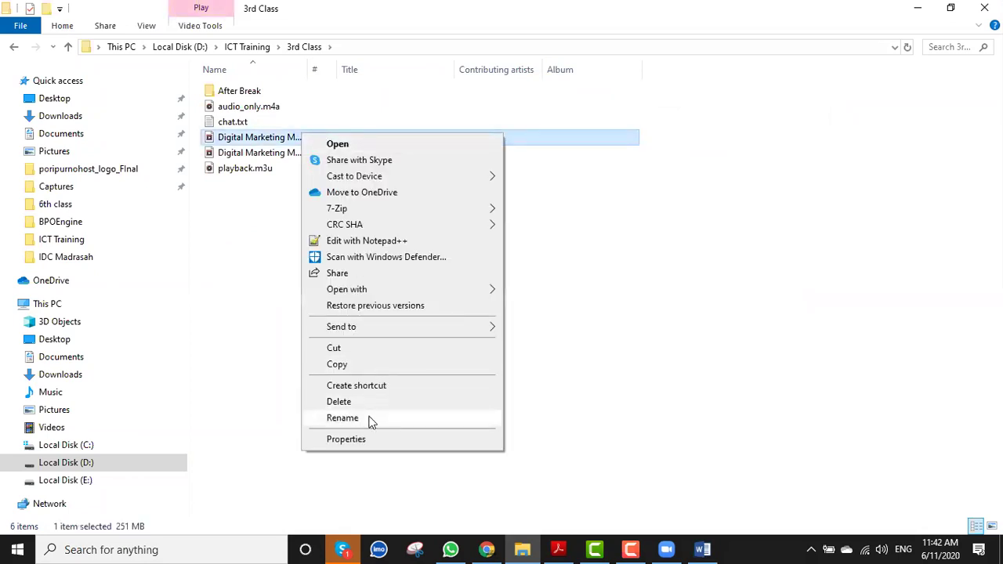
click(343, 418)
key(ctrl+c)
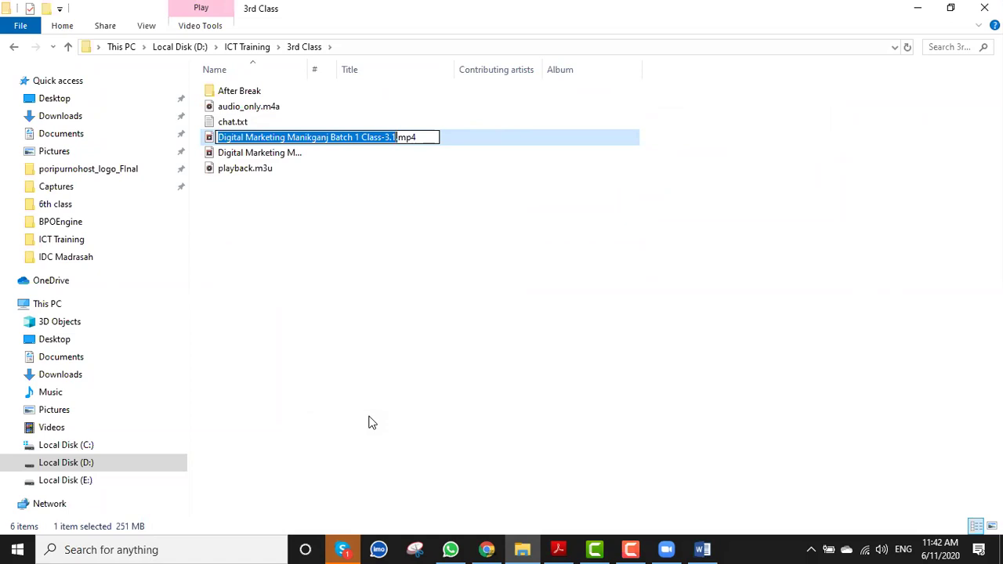
Step: Return to the YouTube Your videos page in Chrome and click into the search box
click(487, 549)
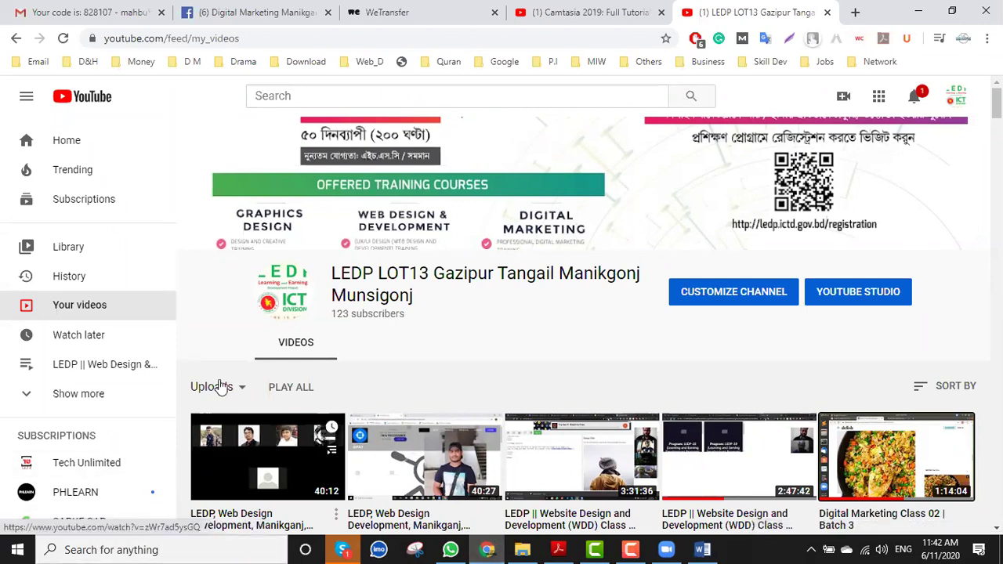
click(321, 102)
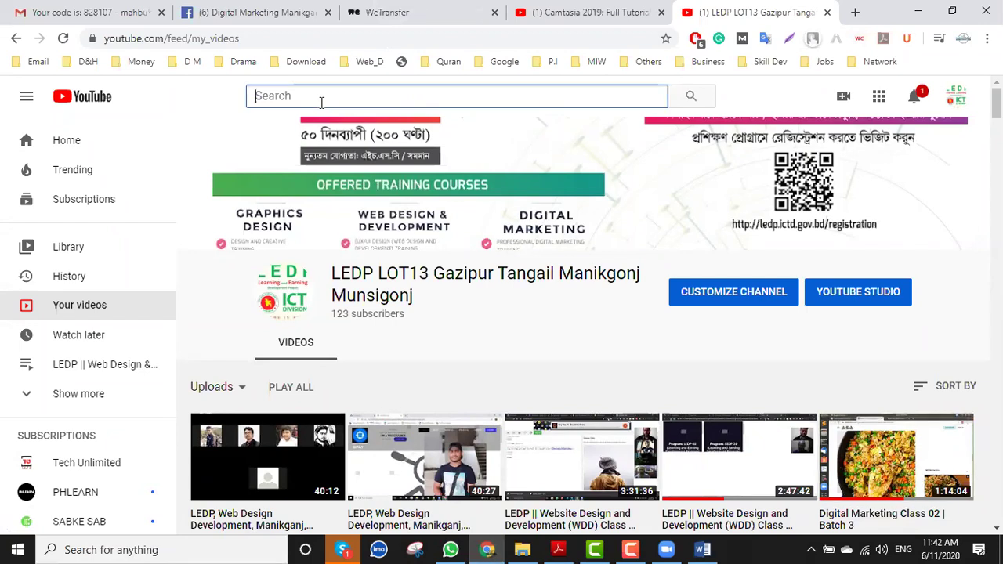
Step: Search YouTube for 'Digital Marketing Manikganj Batch 1 Class-2.1' by editing the pasted file name
key(ctrl+v)
key(Left)
key(BackSpace)
text(2)
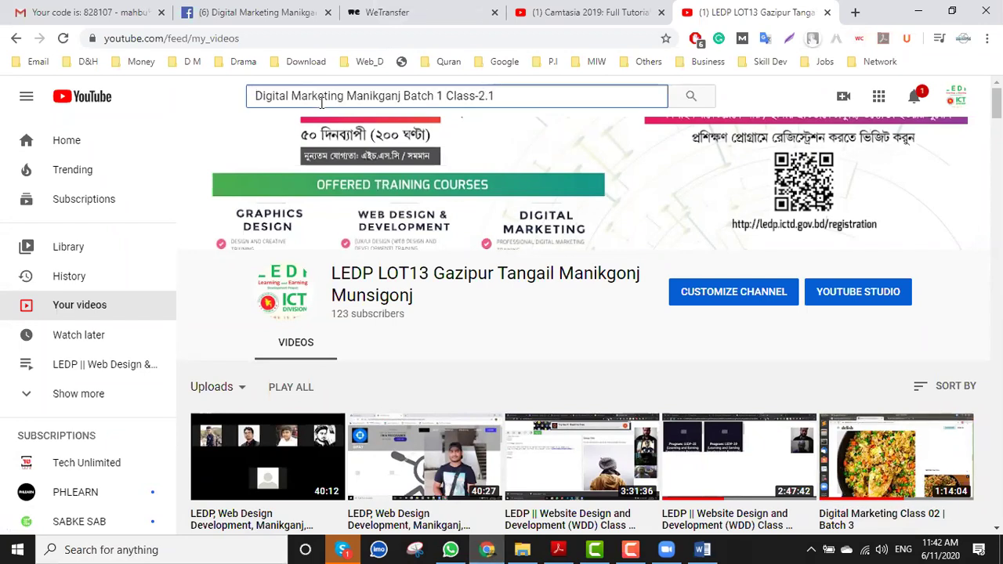
key(Return)
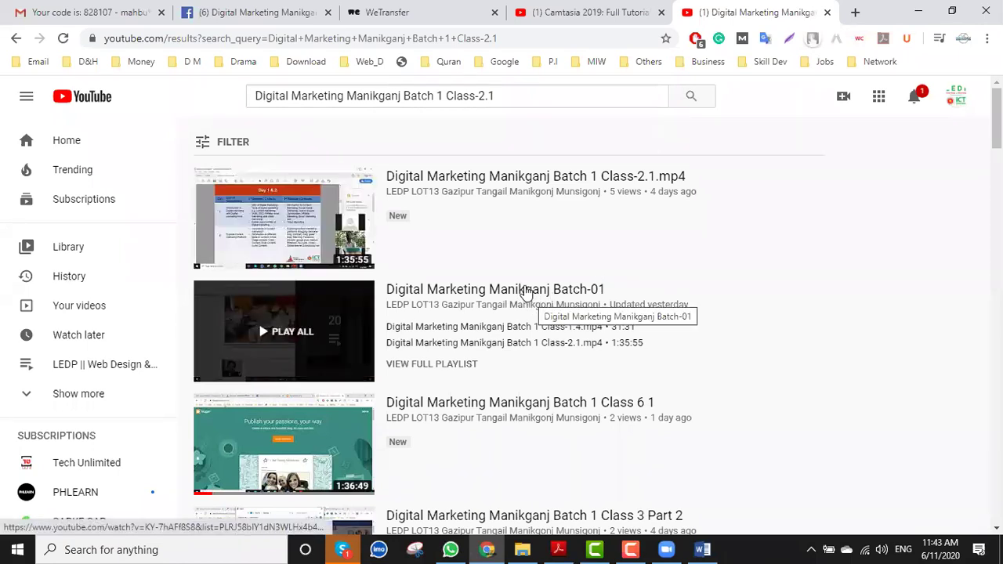
Step: Open the Class-2.1 video in a new tab and copy its video URL from the player
right_click(534, 175)
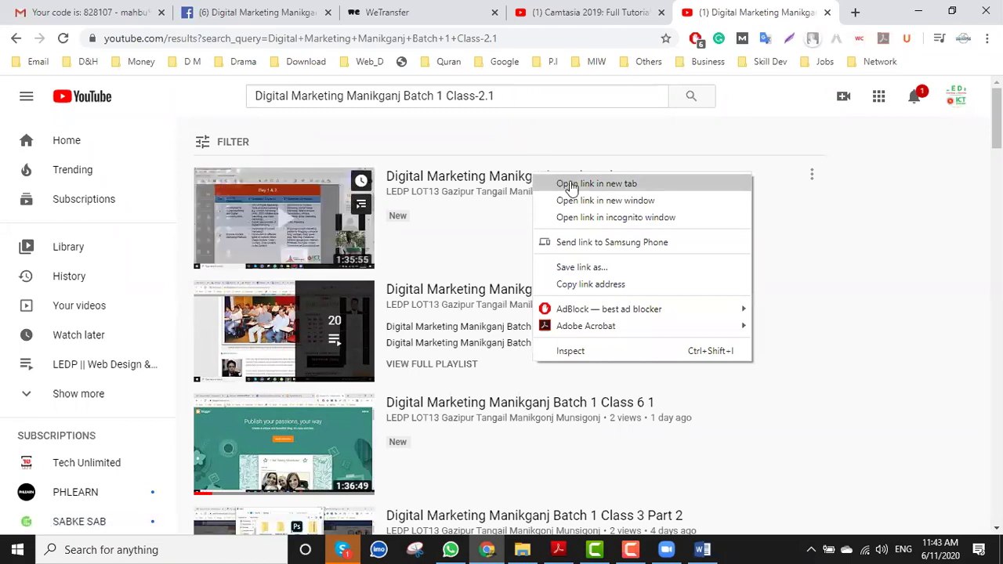
click(570, 185)
click(758, 10)
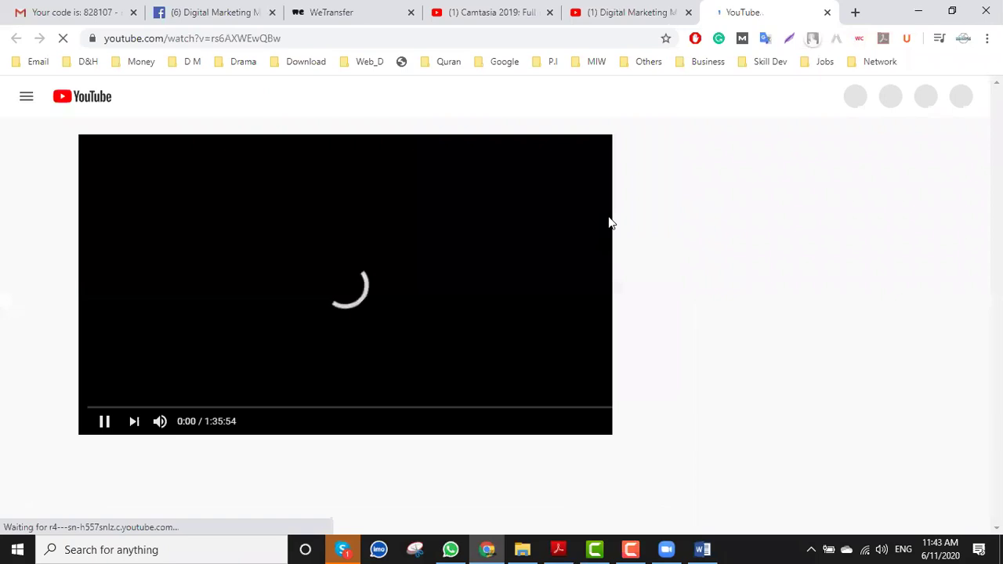
right_click(418, 227)
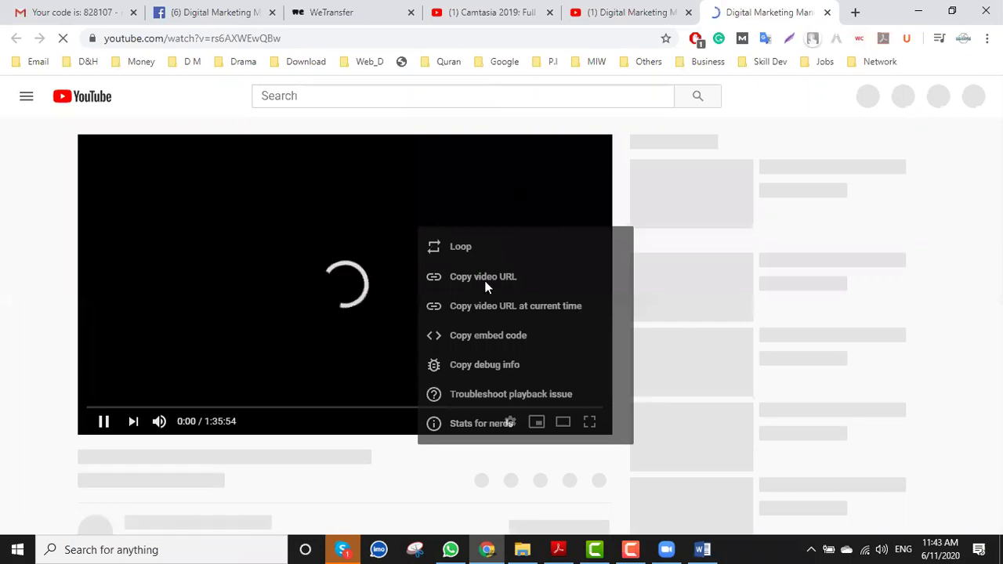
click(487, 280)
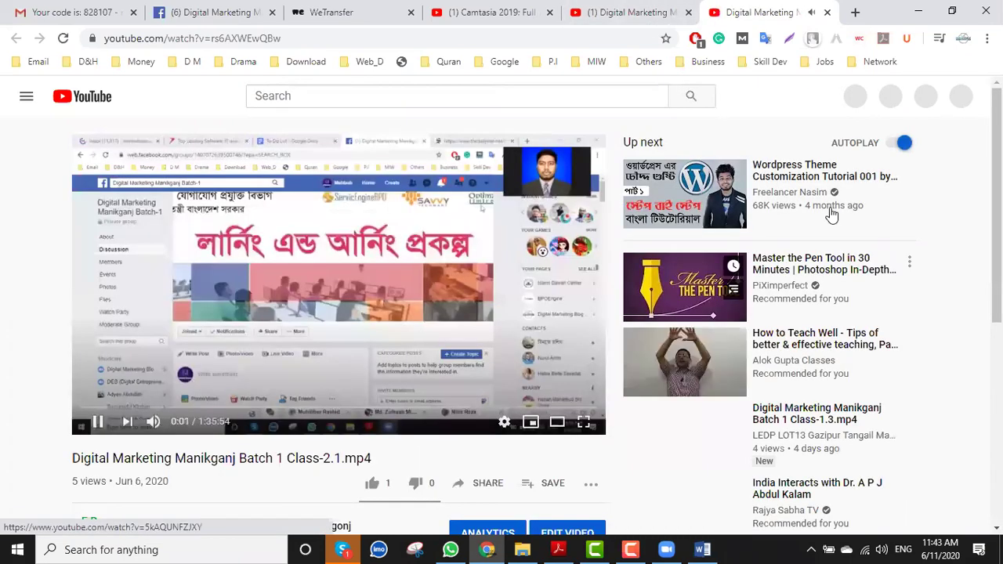
Step: In Youtube Link.docx, close the Class 1.4 bracket and capitalize 'Class 1.3'
click(702, 549)
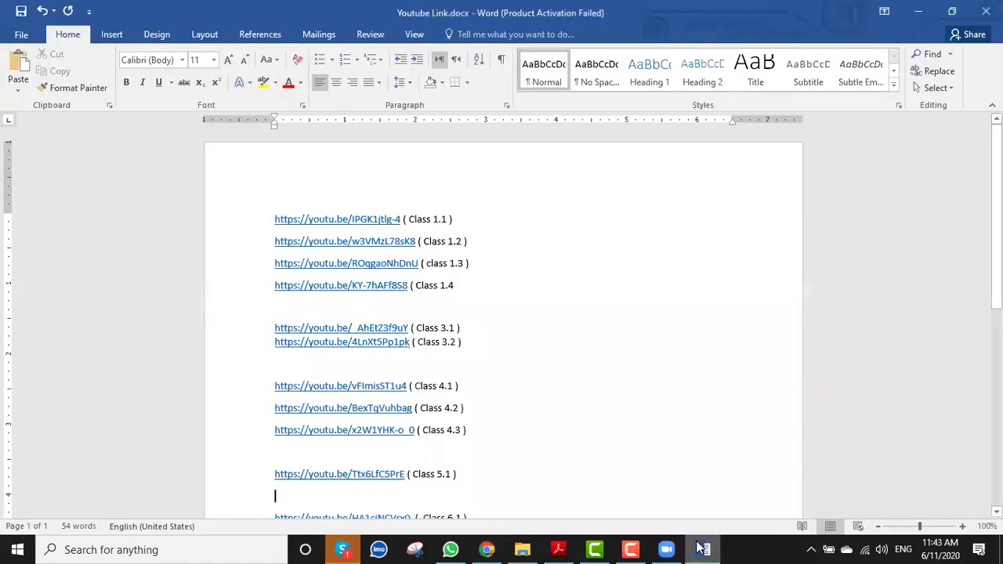
click(463, 287)
text())
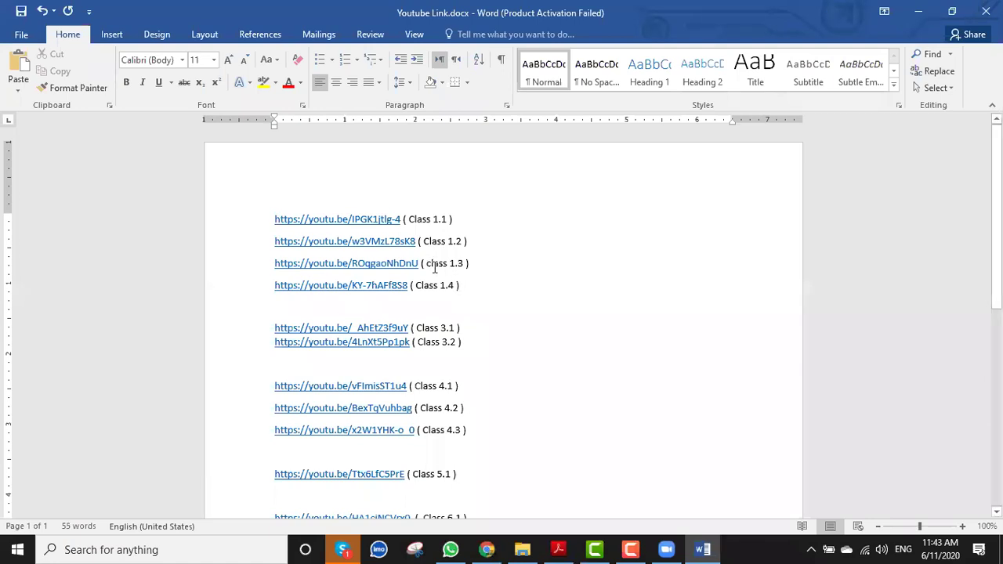
click(435, 267)
key(BackSpace)
text(C)
Step: Add the rs6AXWEwQBw link labelled '( Class 2.1 )' below Class 1.4, then pause the video
click(460, 286)
key(Return)
key(Return)
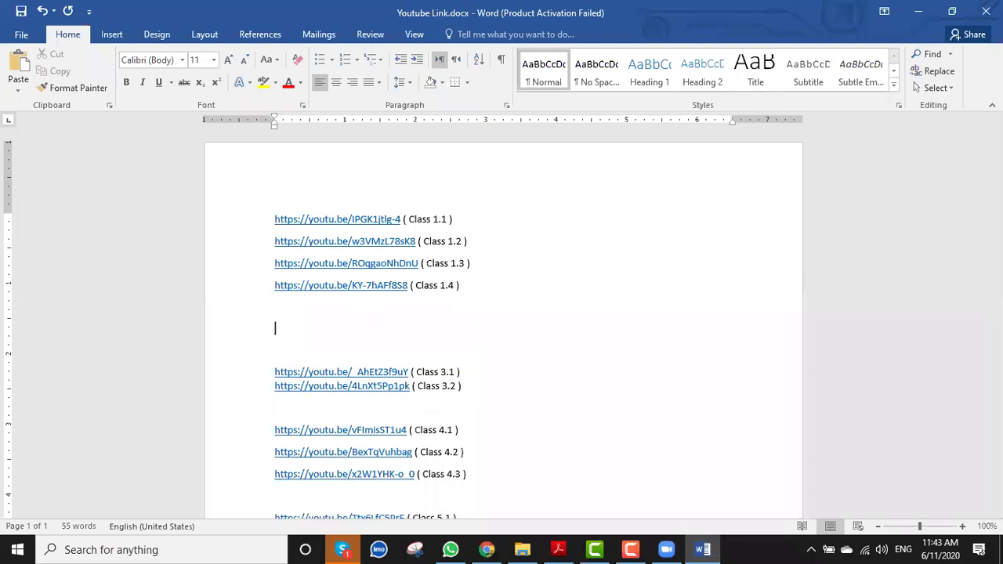
text(https://youtu.be/rs6AXWEwQBw)
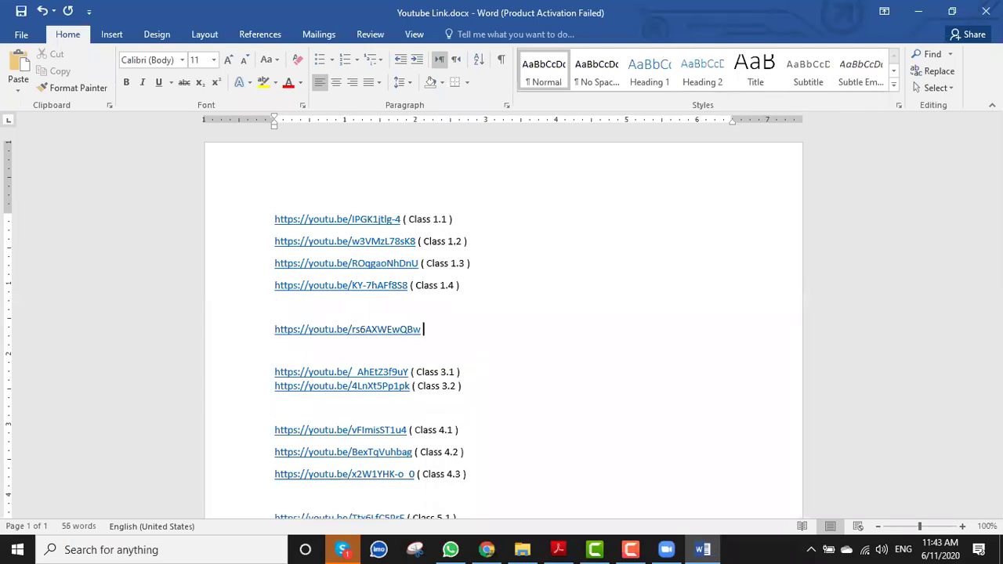
text(( Class 2.1 ))
click(487, 550)
click(95, 421)
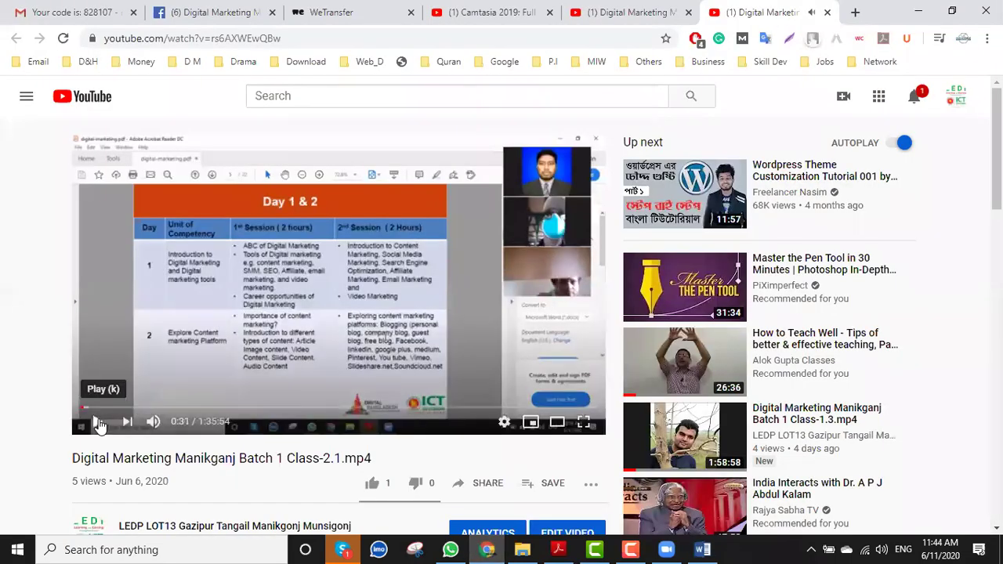
Step: Close the Class-2.1 video tab and search for 'Digital Marketing Manikganj Batch 1 Class-2.2'
click(827, 13)
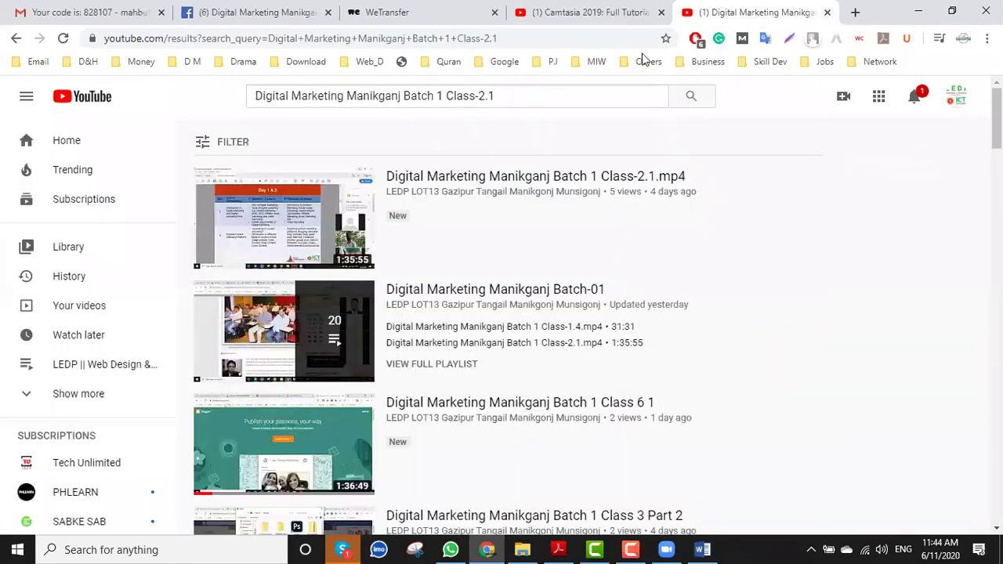
click(532, 97)
key(BackSpace)
text(2)
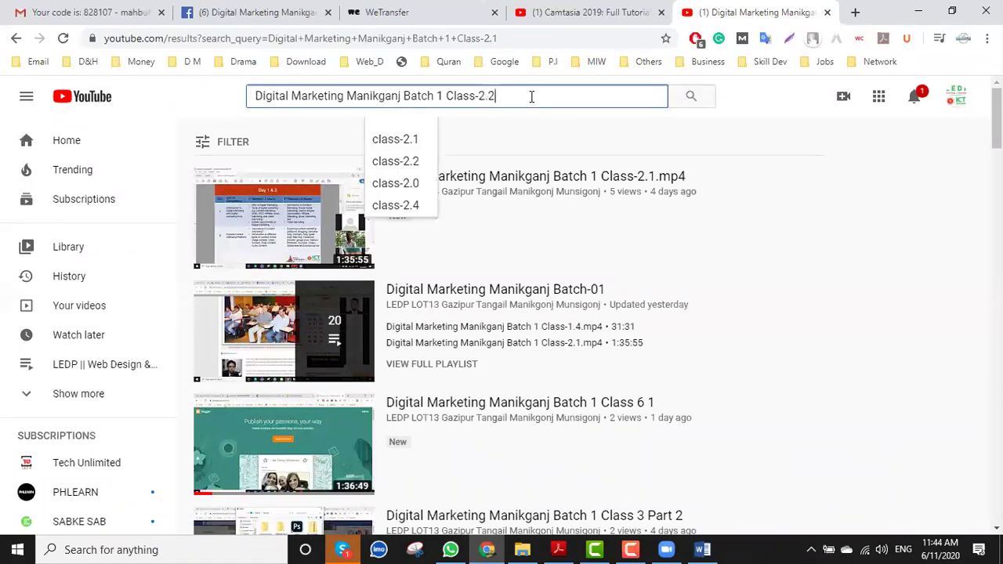
key(Return)
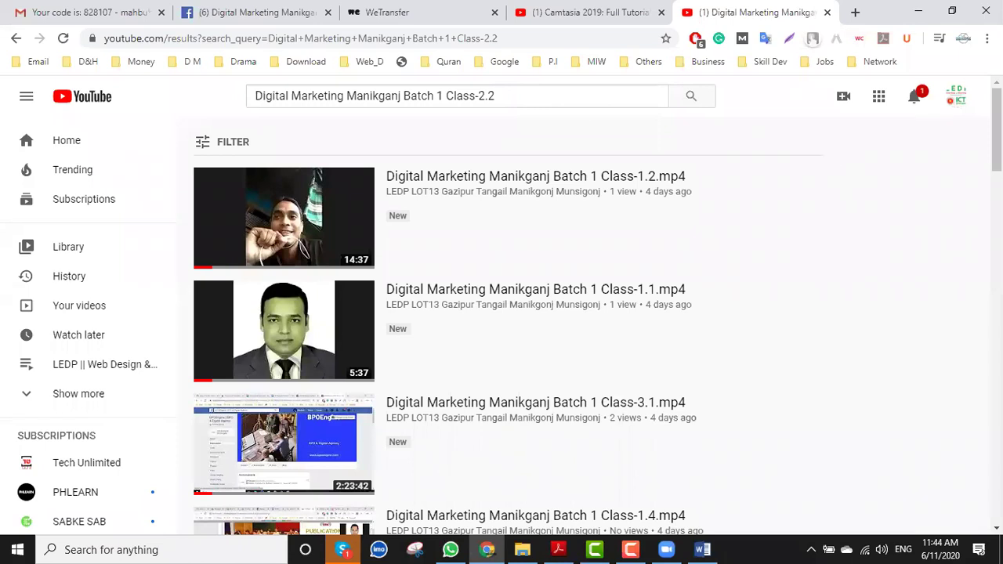
Step: Scroll down through the Class-2.2 search results looking for the matching class video
scroll(502, 314, down, 5)
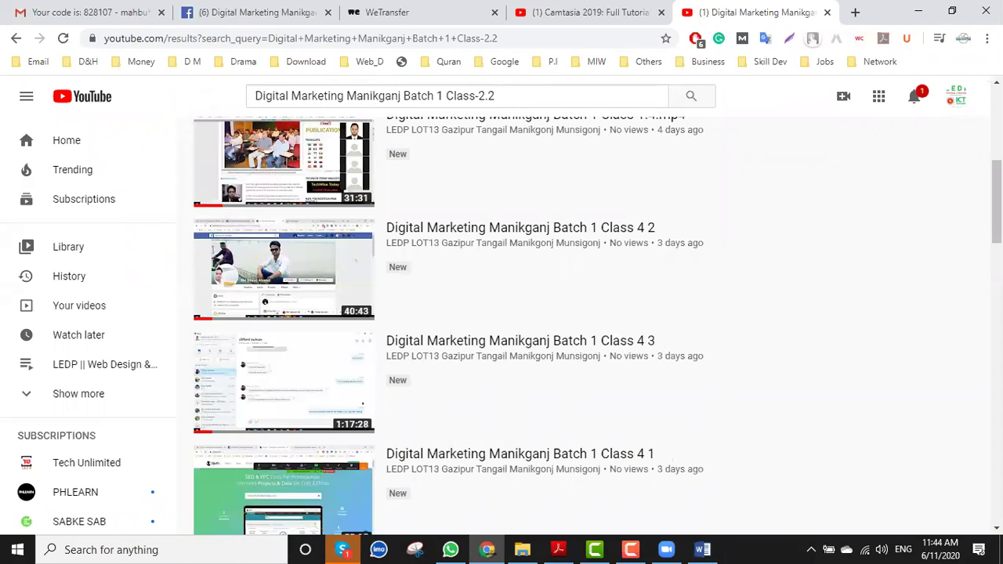
scroll(501, 313, down, 2)
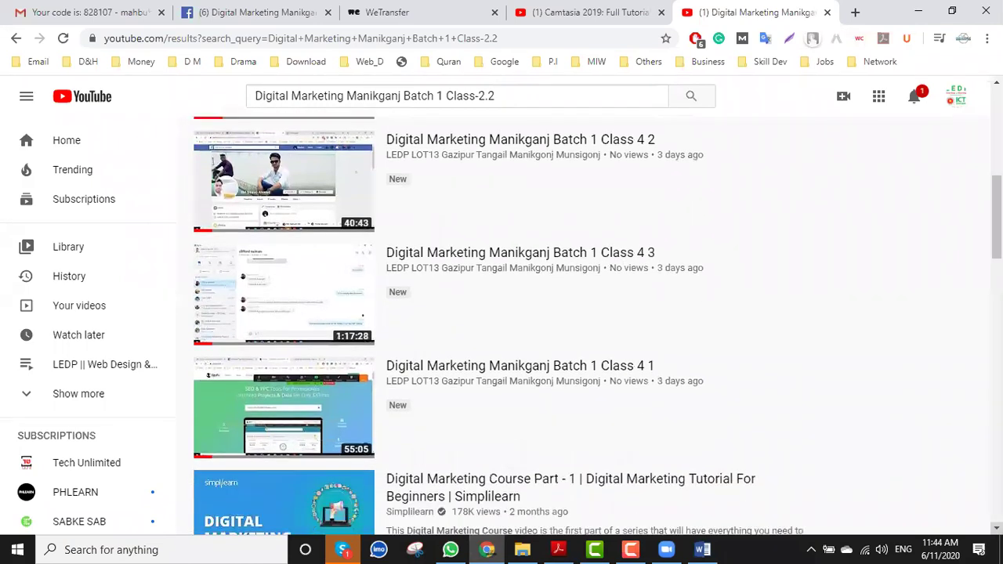
scroll(502, 314, down, 2)
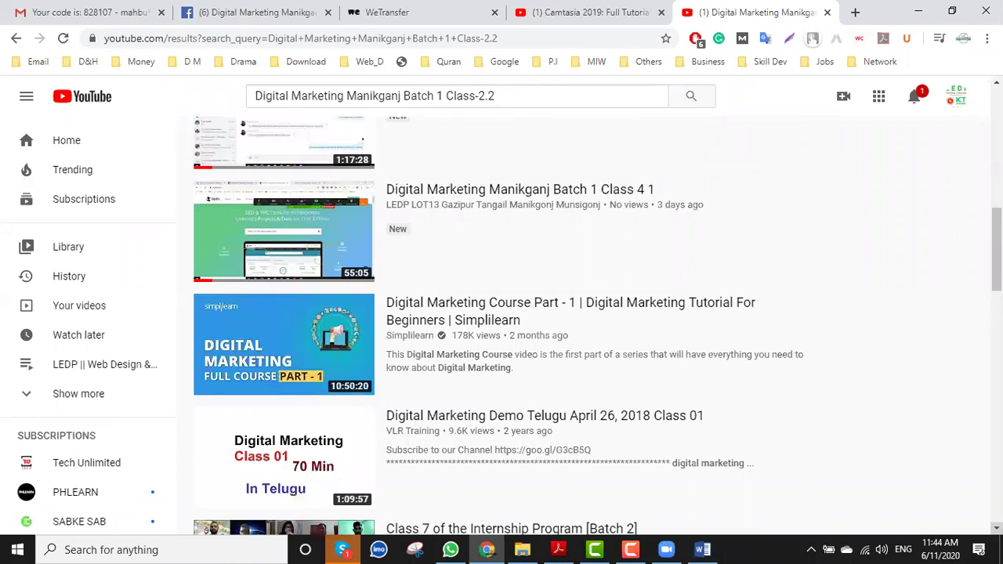
scroll(501, 325, down, 2)
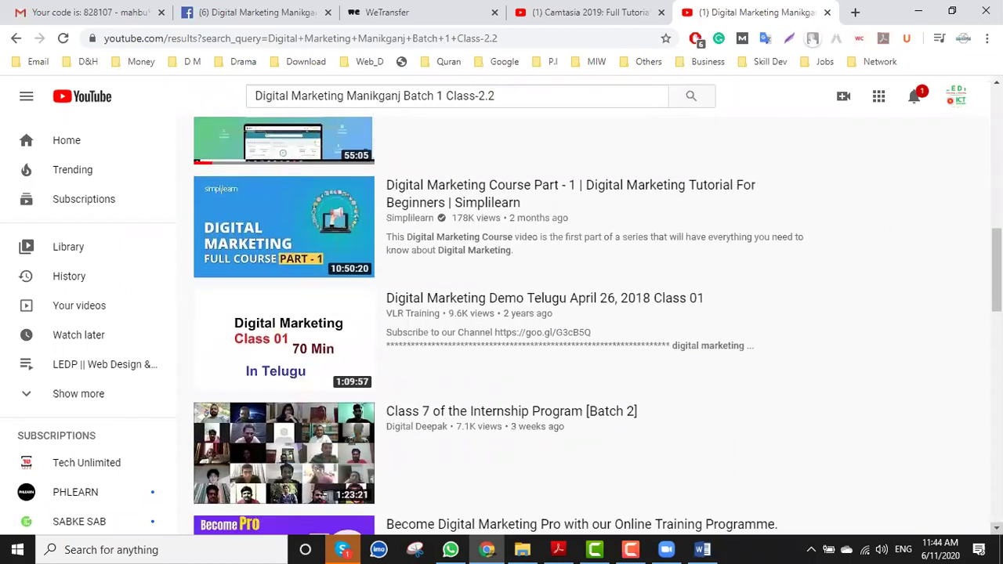
scroll(501, 325, down, 3)
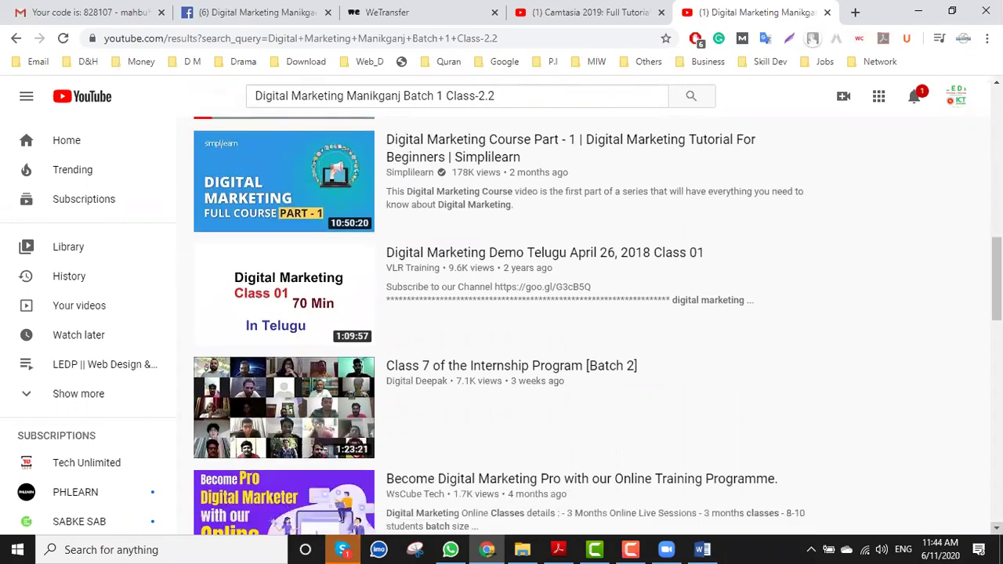
scroll(502, 326, down, 2)
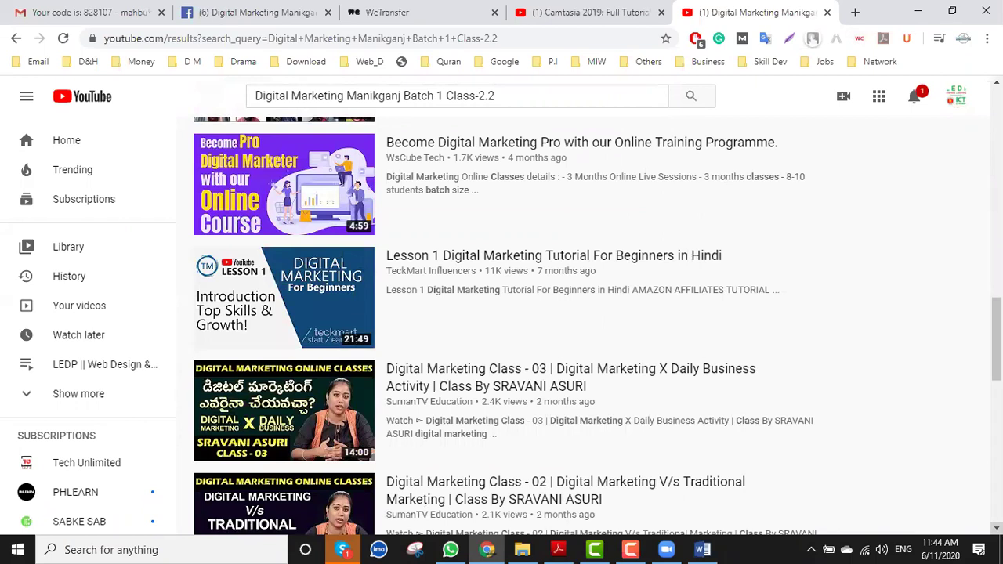
scroll(502, 326, down, 4)
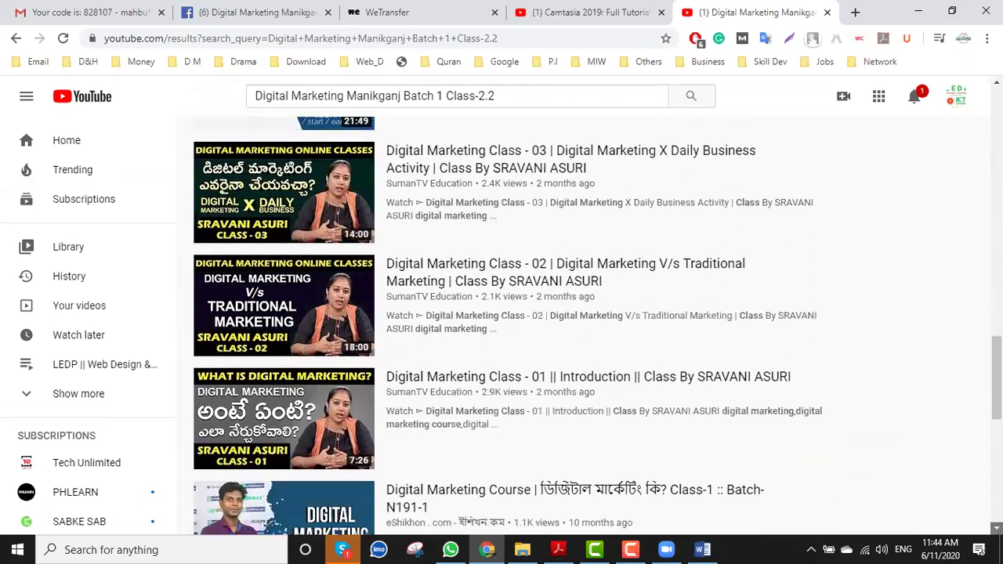
scroll(502, 325, down, 4)
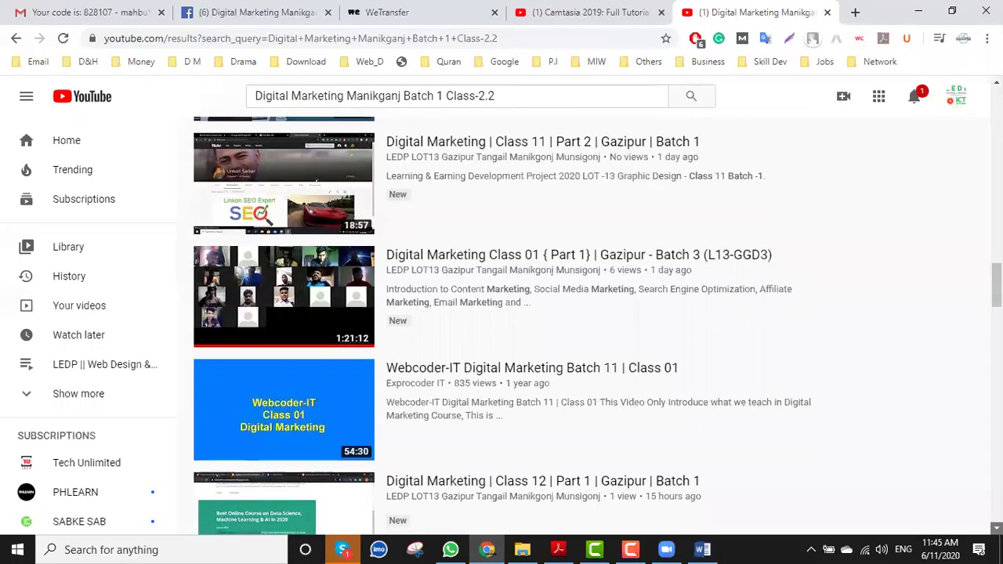
scroll(596, 326, down, 3)
scroll(596, 326, down, 1)
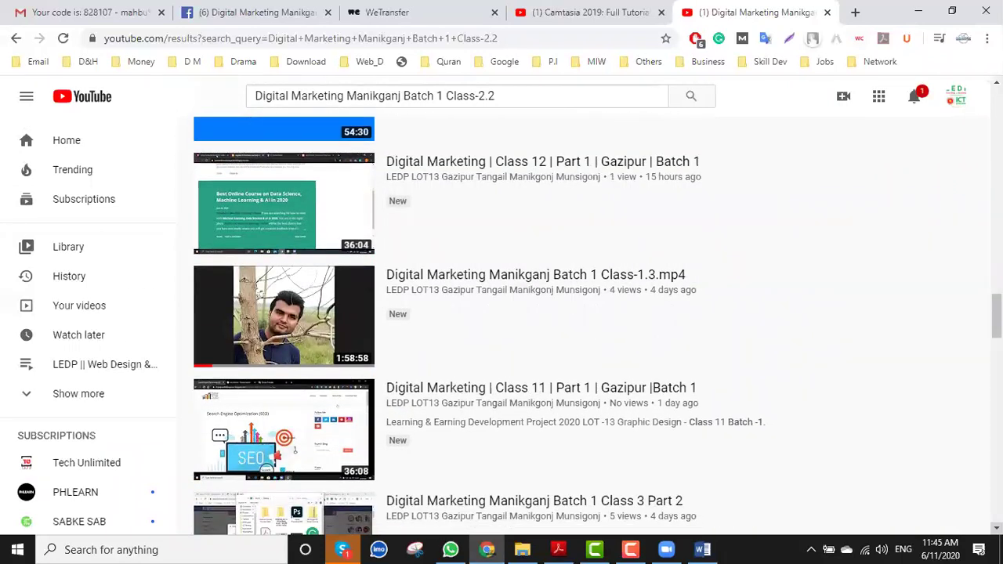
scroll(595, 326, down, 3)
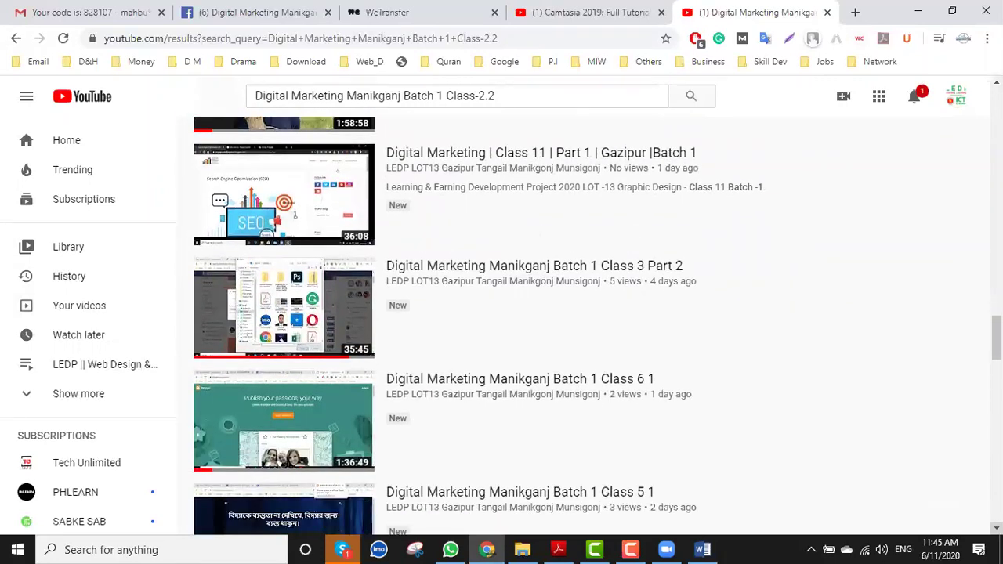
scroll(596, 326, down, 1)
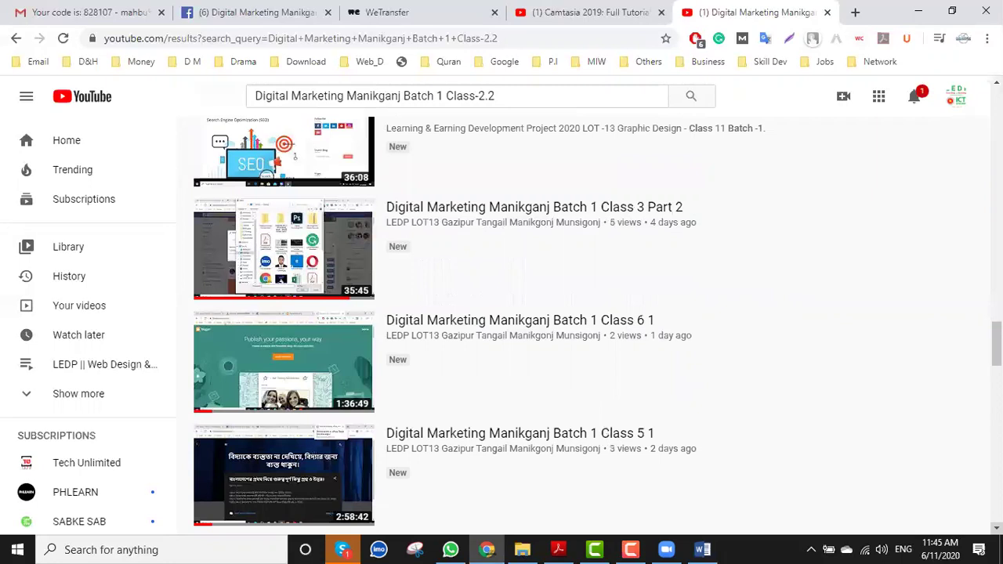
scroll(596, 326, down, 3)
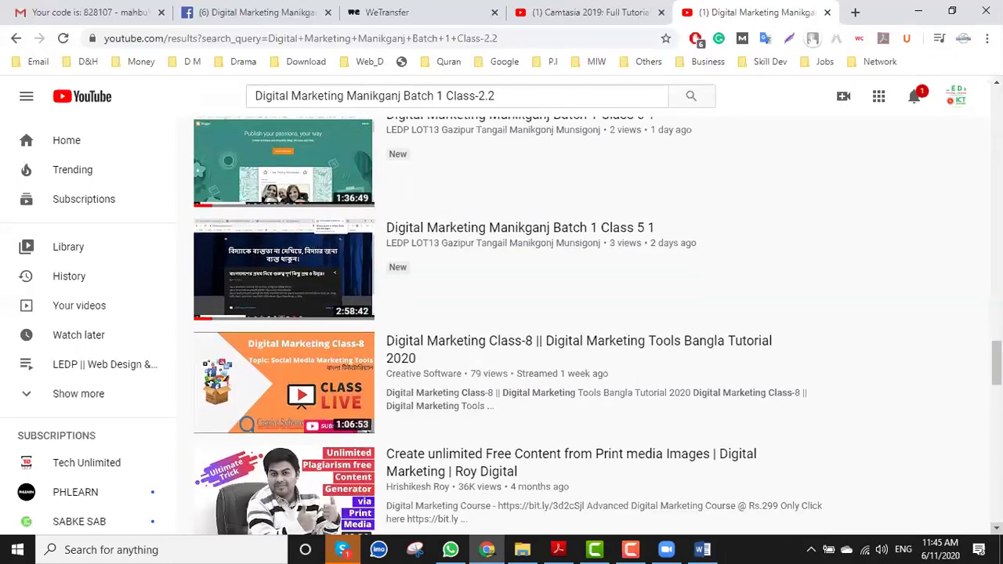
scroll(596, 326, down, 3)
scroll(596, 326, down, 4)
scroll(595, 326, down, 5)
scroll(596, 326, down, 3)
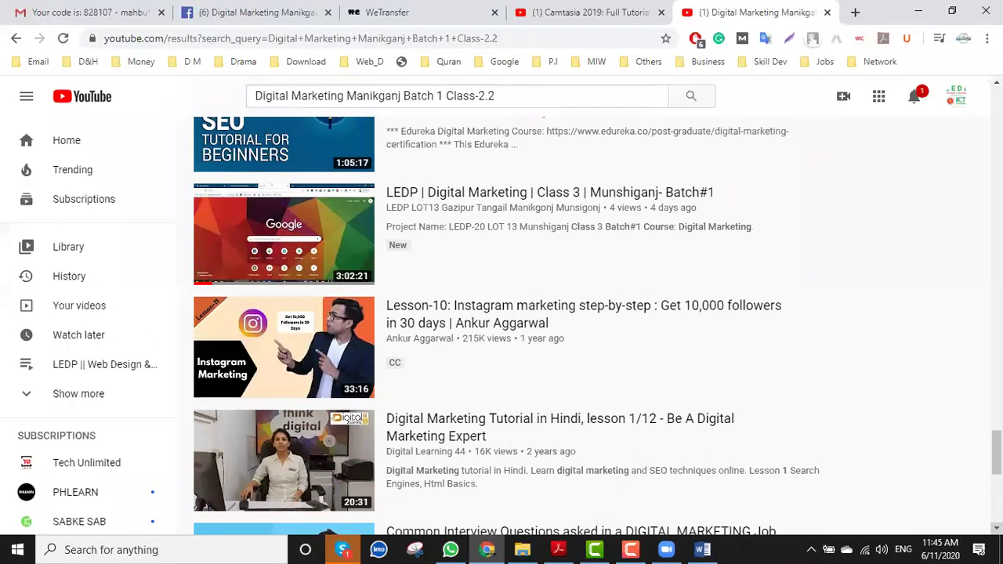
scroll(596, 326, down, 3)
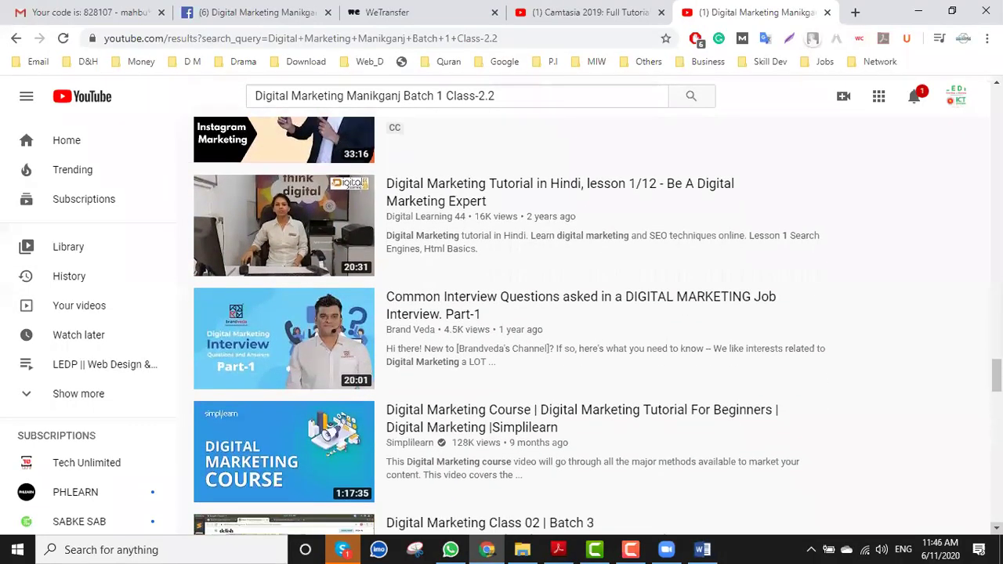
scroll(596, 326, down, 2)
scroll(595, 327, down, 2)
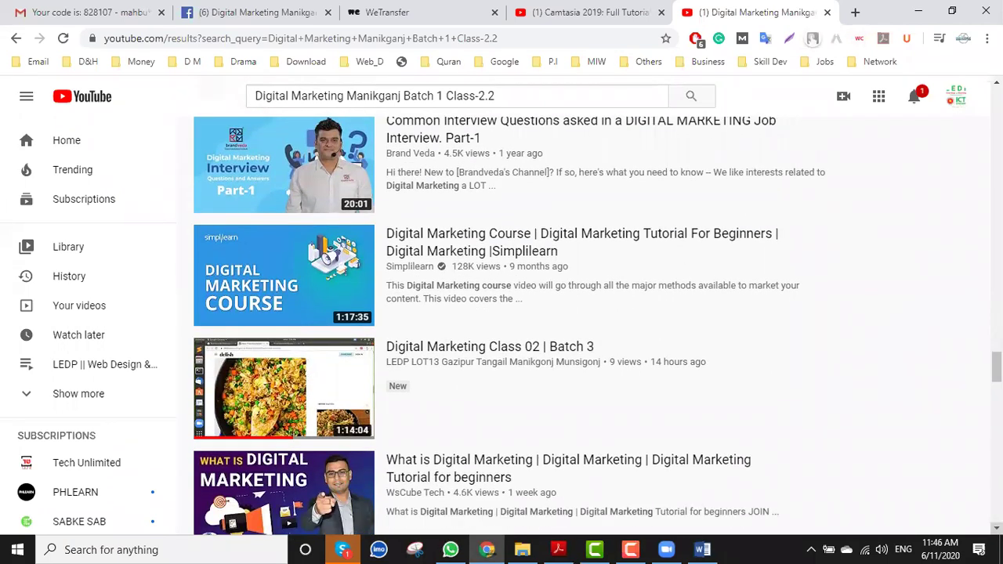
scroll(596, 326, down, 3)
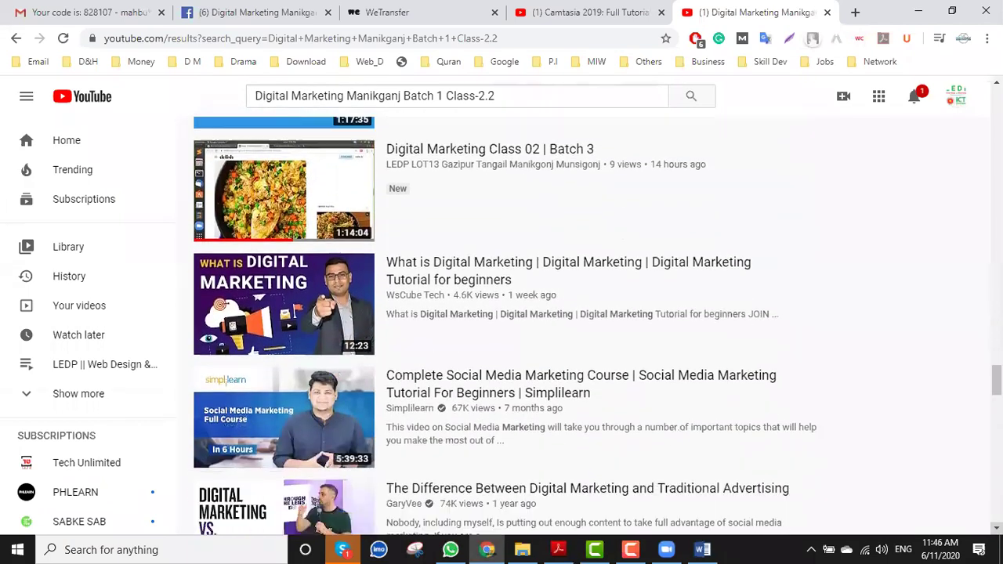
scroll(596, 326, down, 3)
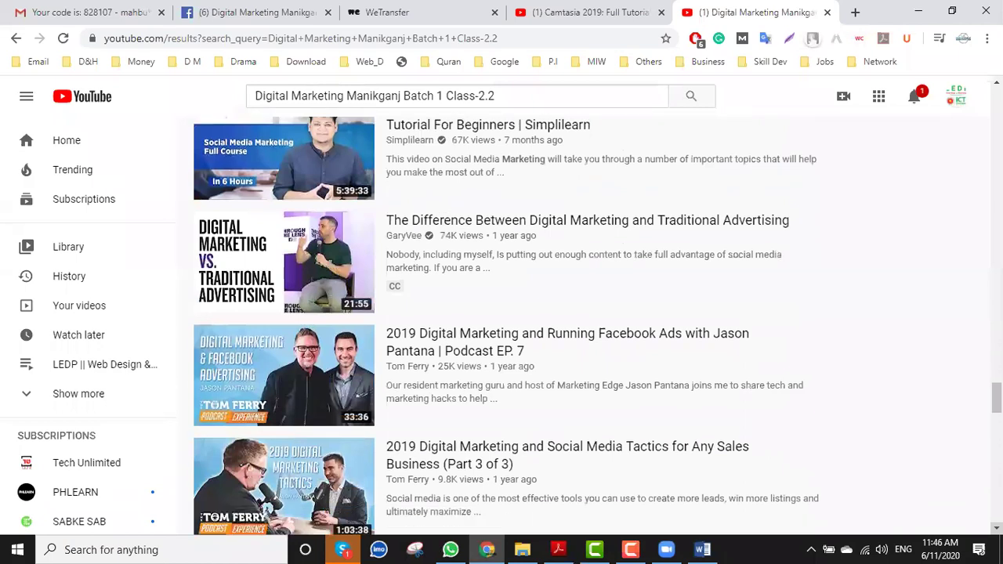
scroll(596, 326, down, 2)
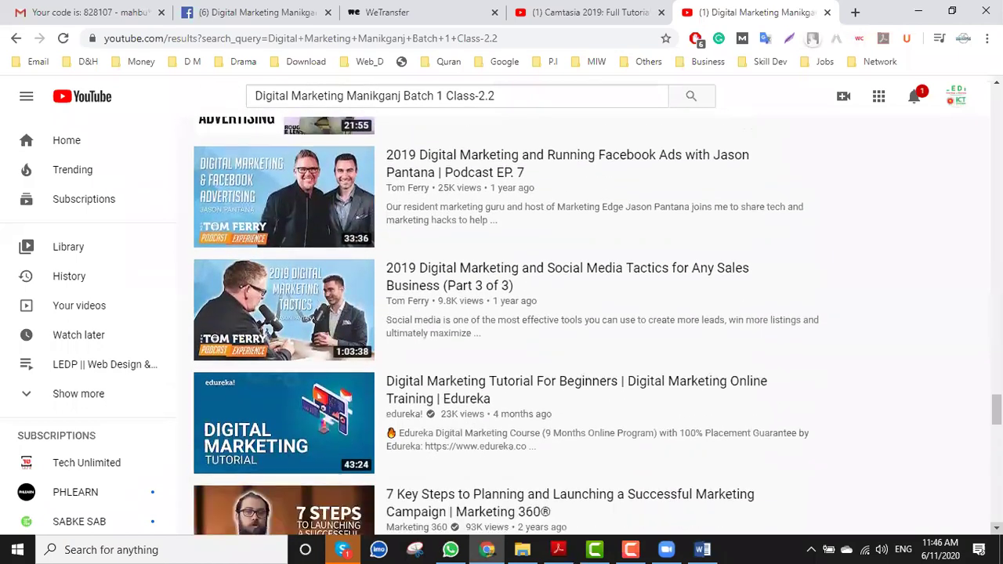
scroll(596, 326, down, 2)
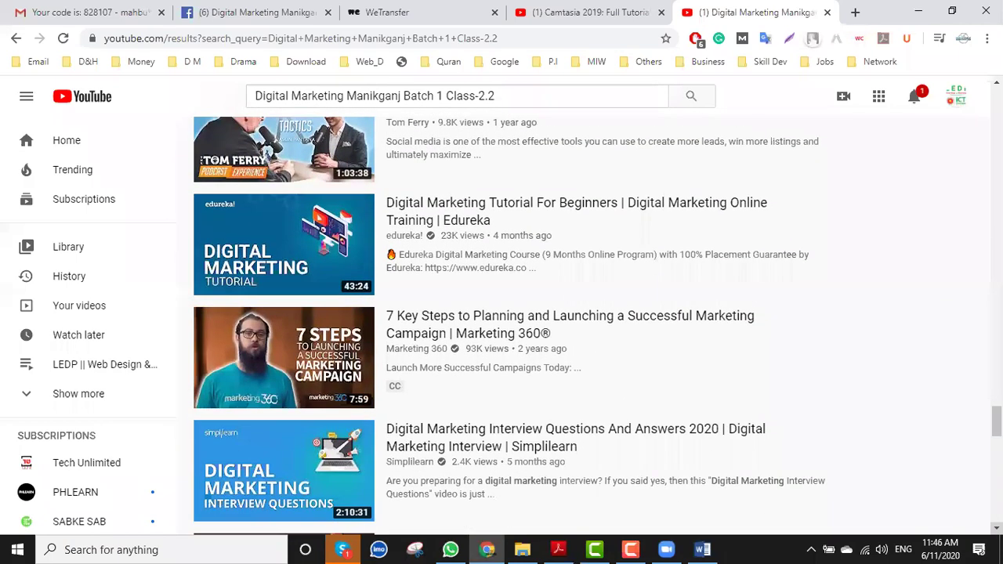
scroll(596, 326, down, 1)
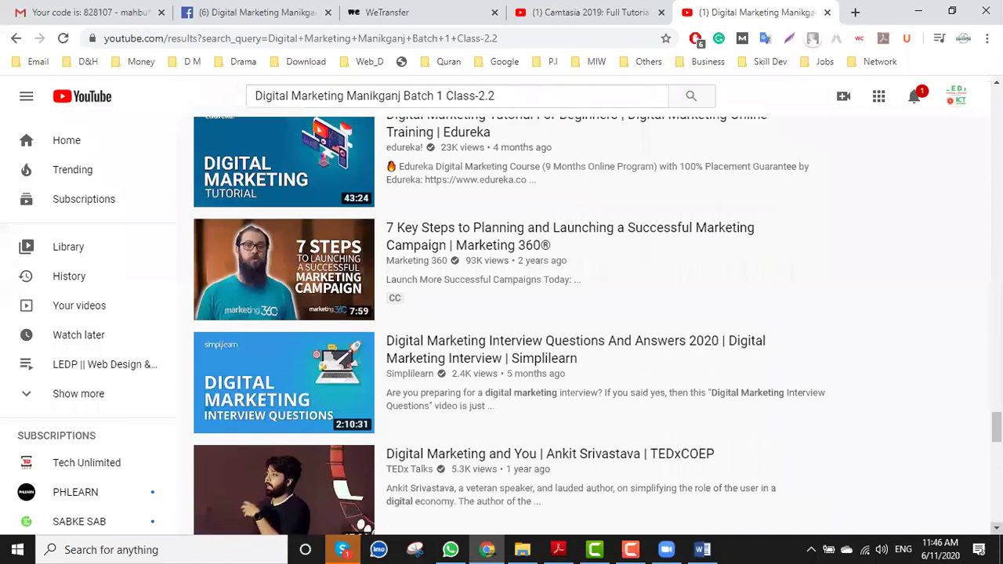
scroll(596, 326, down, 1)
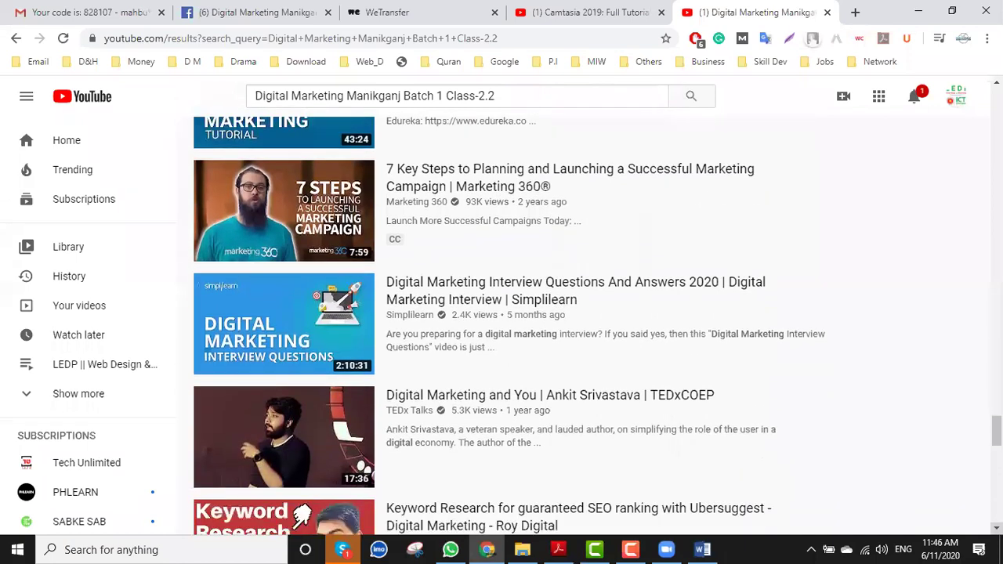
scroll(595, 326, down, 3)
scroll(595, 326, down, 3)
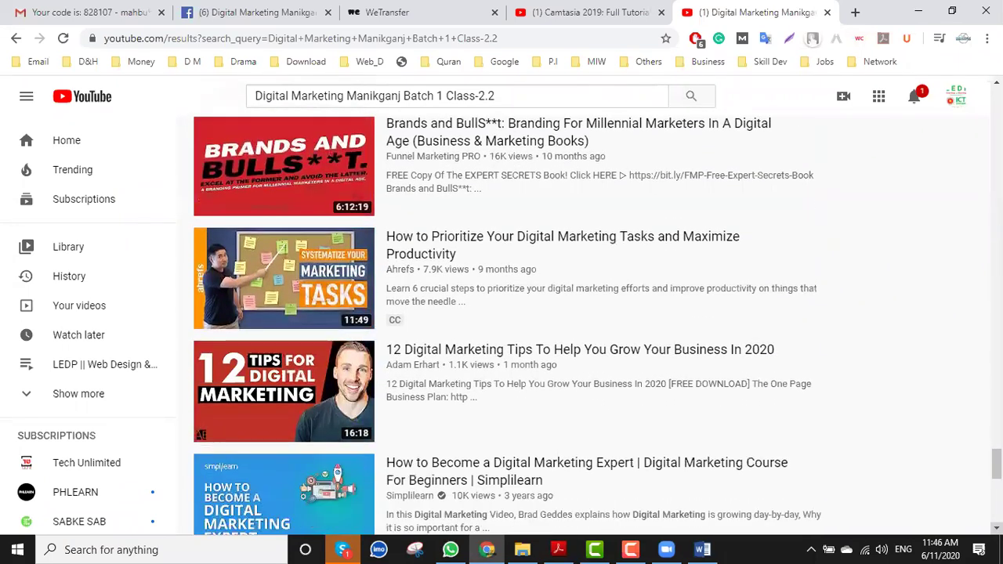
scroll(596, 326, down, 3)
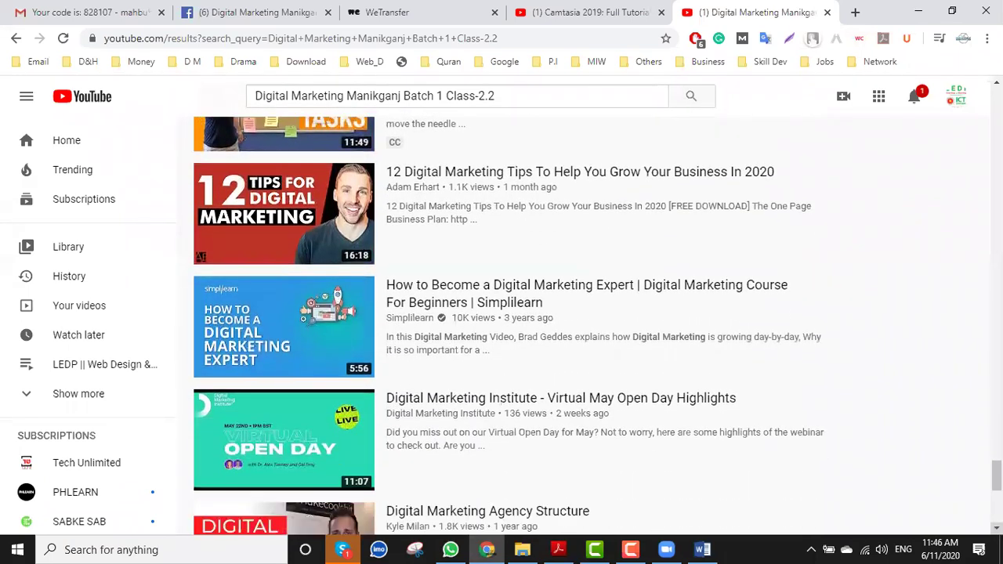
scroll(595, 327, down, 1)
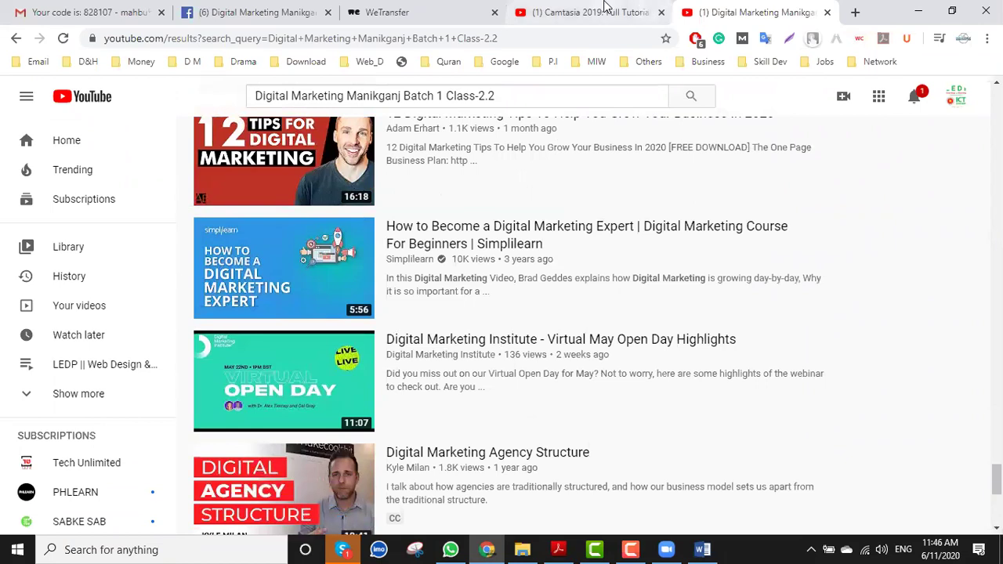
Step: Check the Camtasia tab, return to the top of the results, and review the Word link list
click(605, 6)
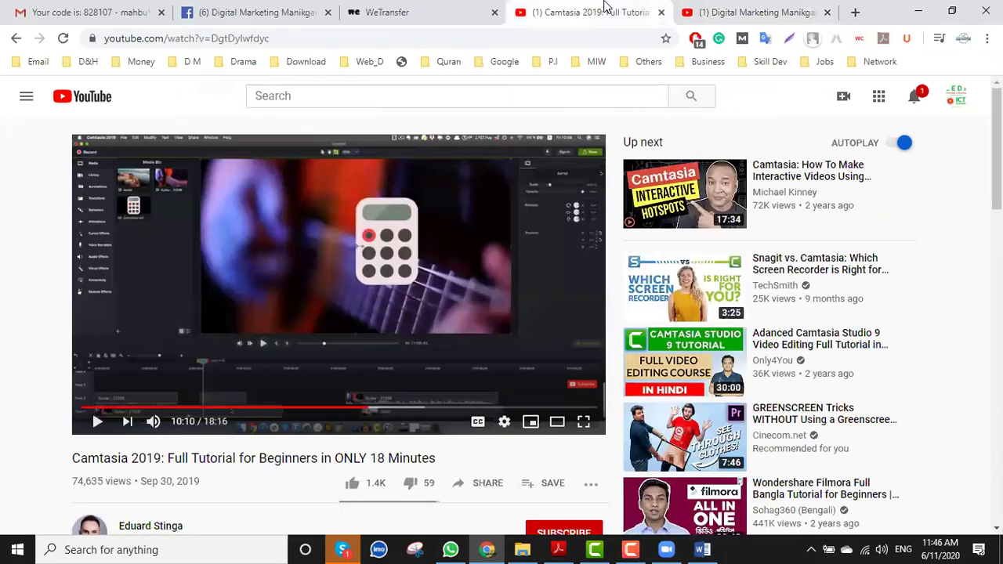
click(746, 8)
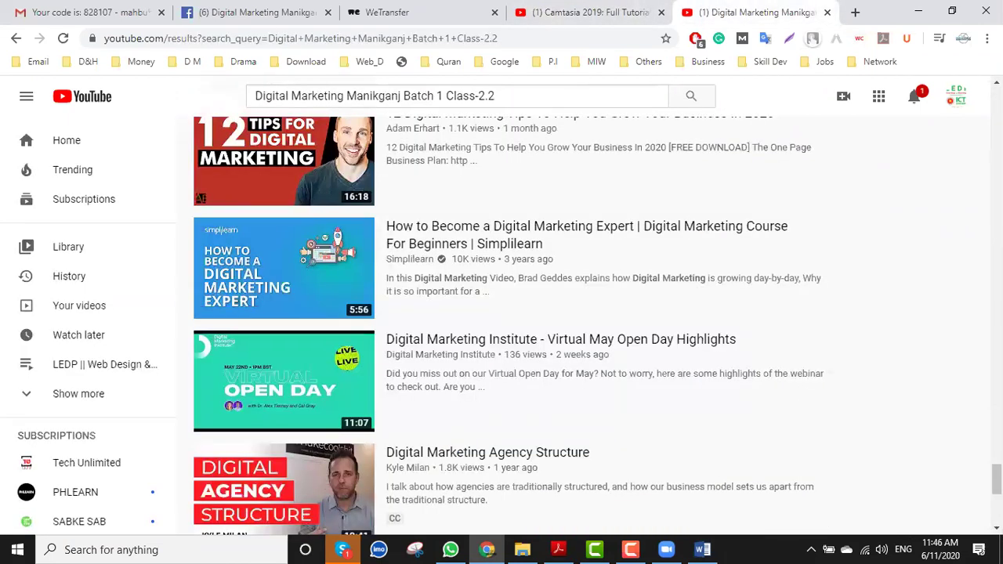
drag(996, 480, 997, 104)
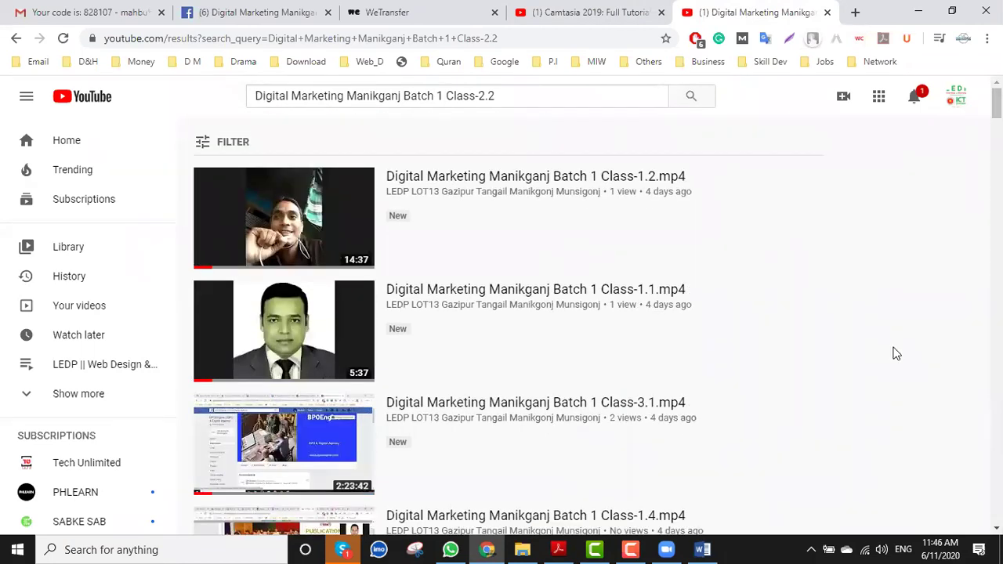
click(703, 550)
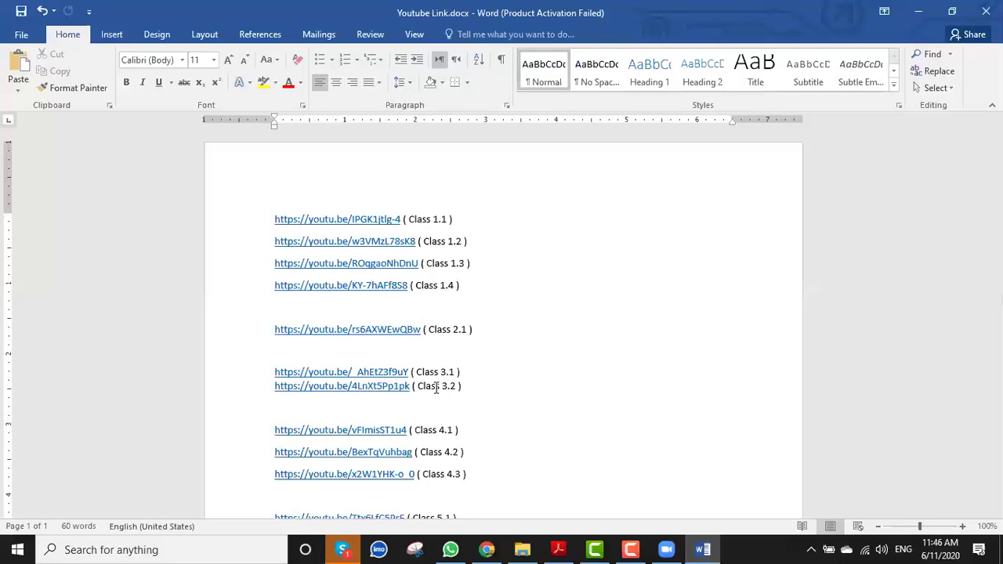
click(493, 547)
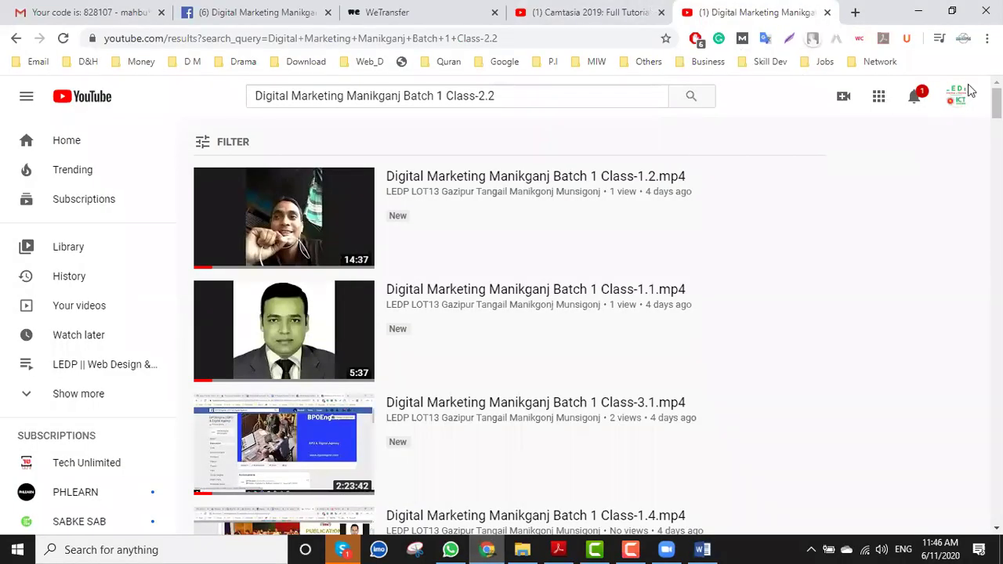
Step: Change the YouTube search to Class-2.3 and run it
click(522, 92)
key(BackSpace)
text(3)
key(Return)
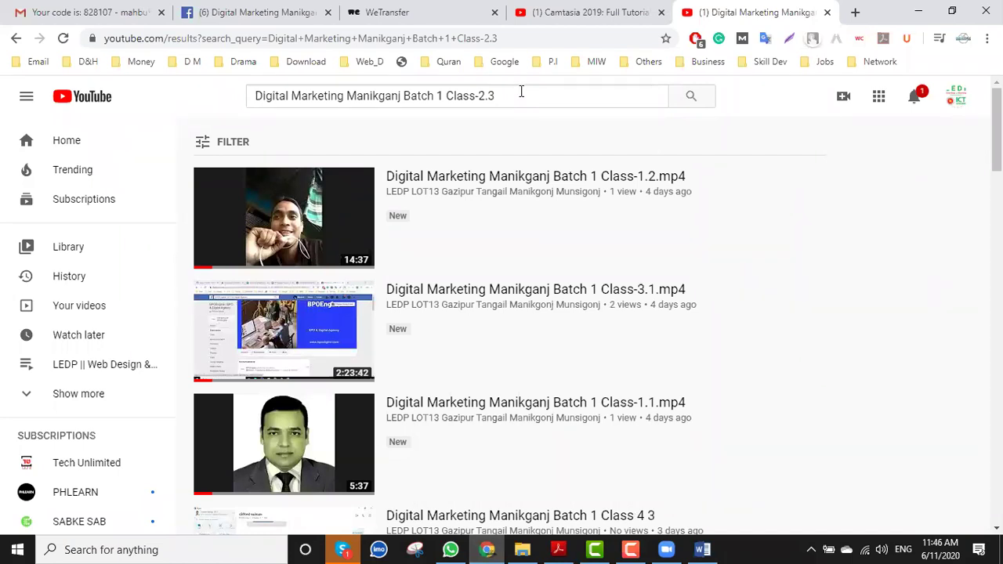
Step: Search for 'Digital Marketing Manikganj Batch 1 Class-3.3' and bring up the 3rd Class folder
click(501, 96)
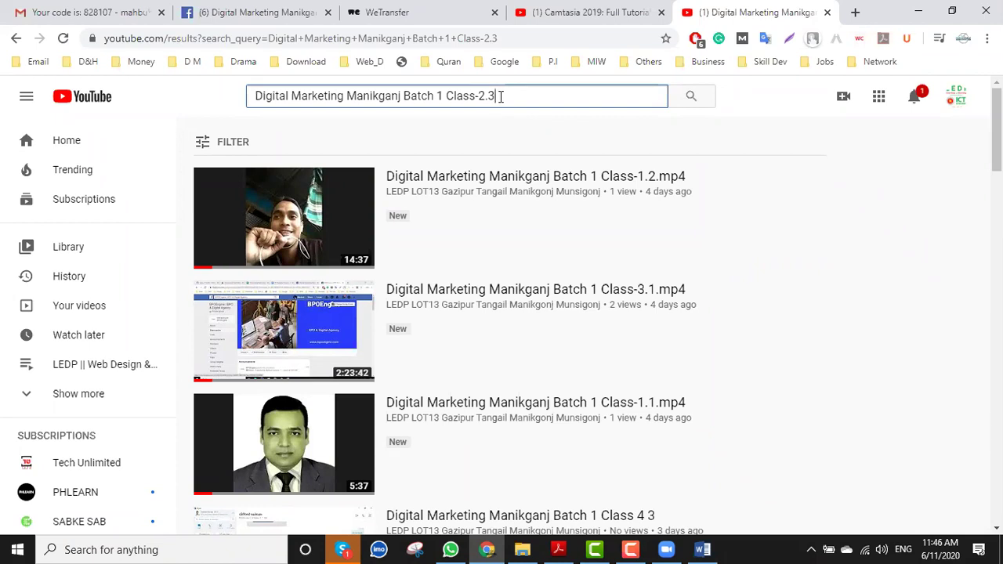
key(BackSpace)
key(BackSpace)
key(BackSpace)
text(3.3)
key(Return)
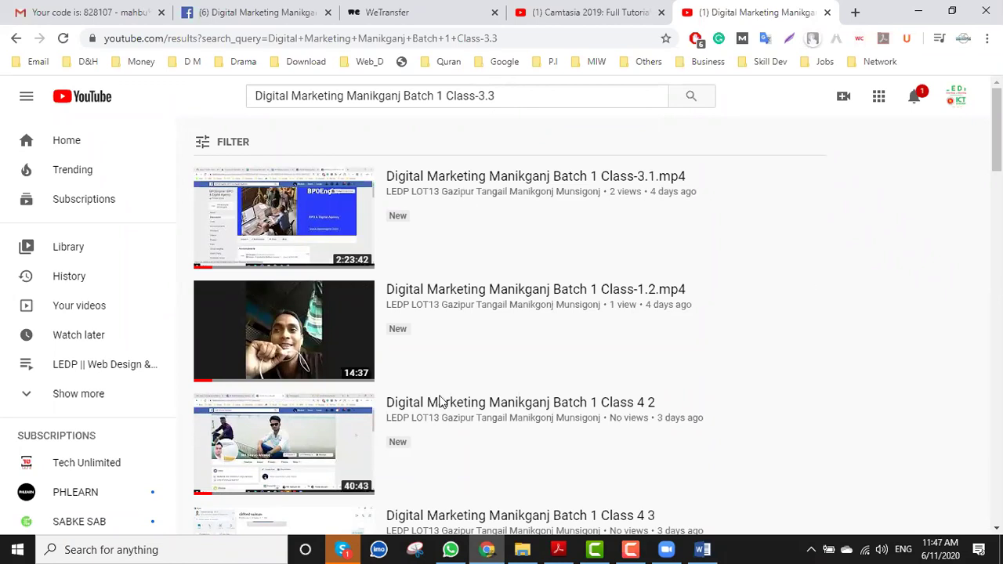
click(524, 549)
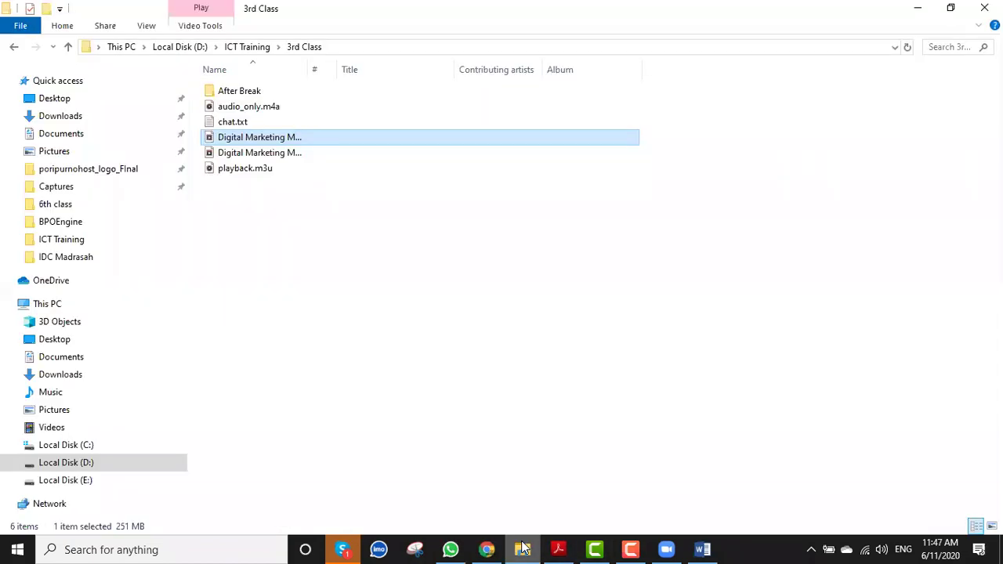
Step: Look inside the 2nd class and 3rd Class folders under ICT Training
click(236, 47)
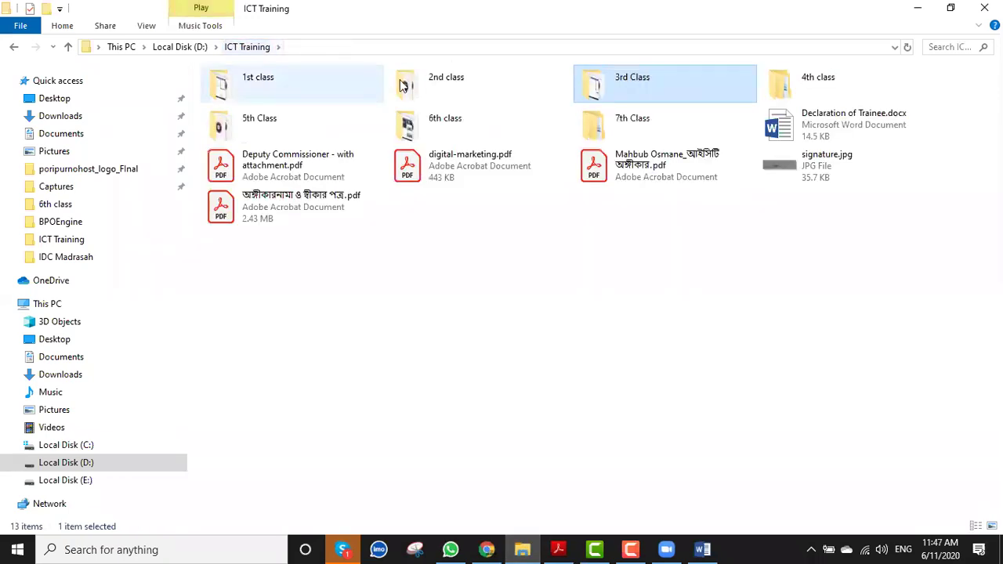
click(420, 87)
double_click(418, 83)
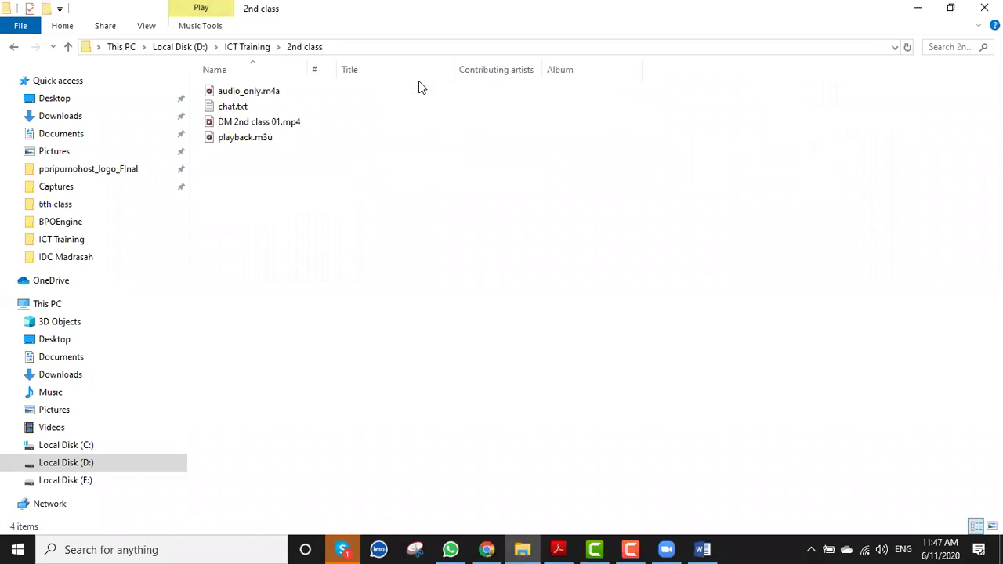
click(242, 47)
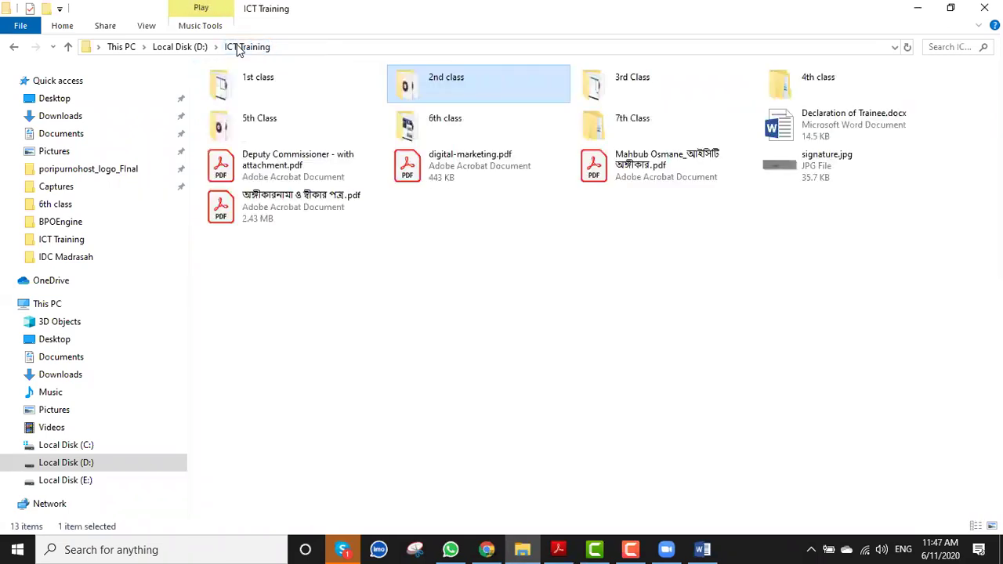
double_click(635, 92)
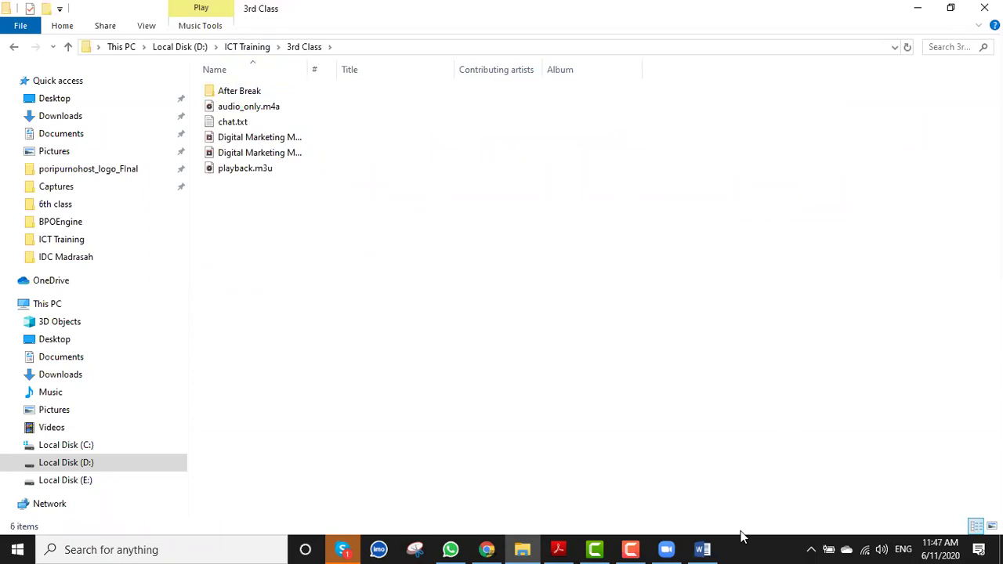
Step: Open the 1st class folder, return to ICT Training, and bring the Youtube Link document back
click(247, 47)
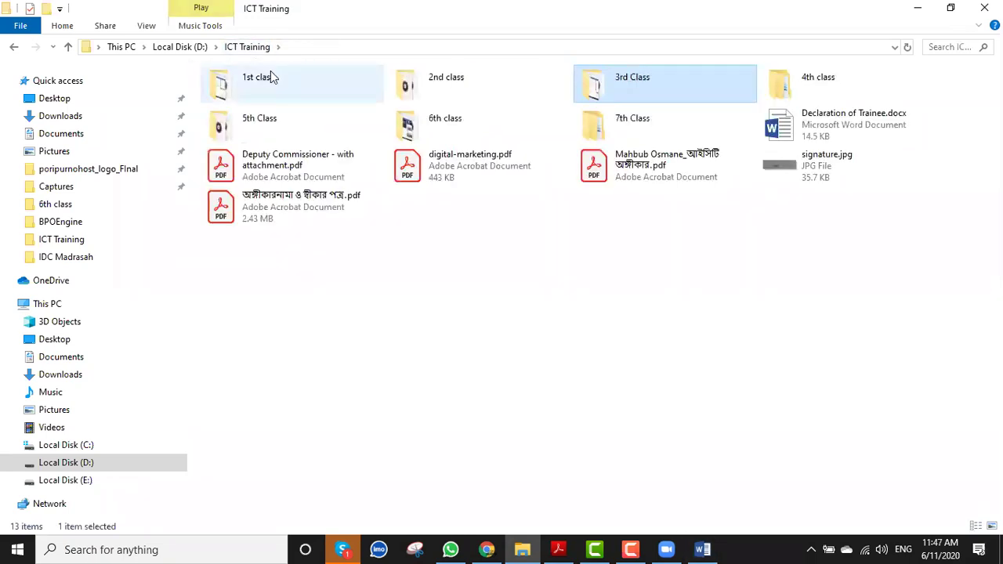
click(269, 77)
click(271, 77)
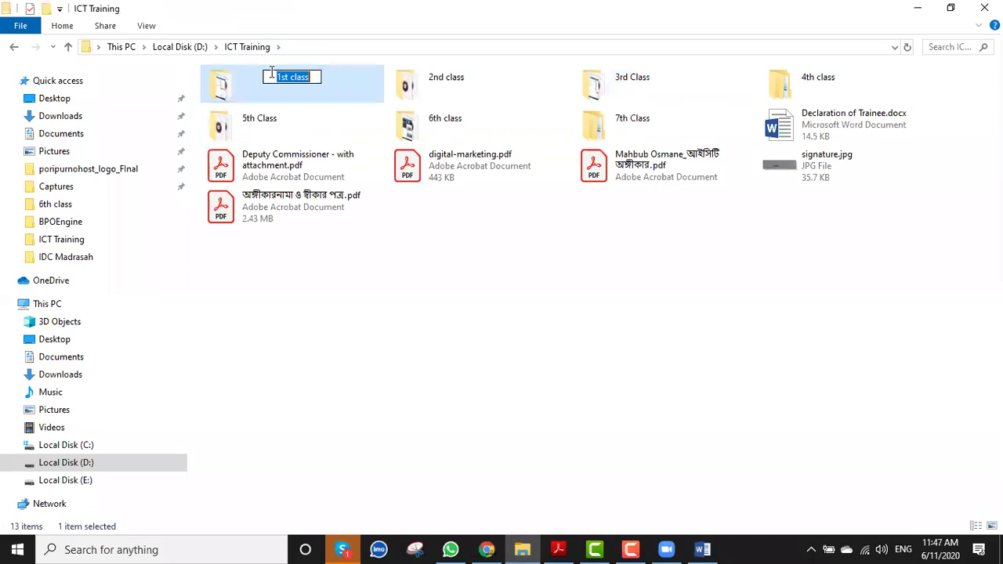
click(351, 81)
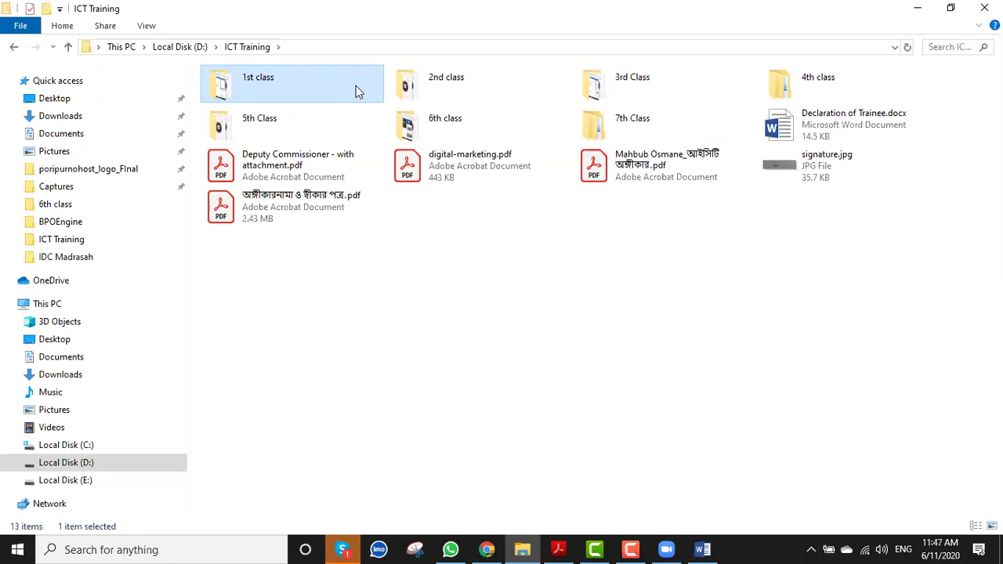
click(369, 286)
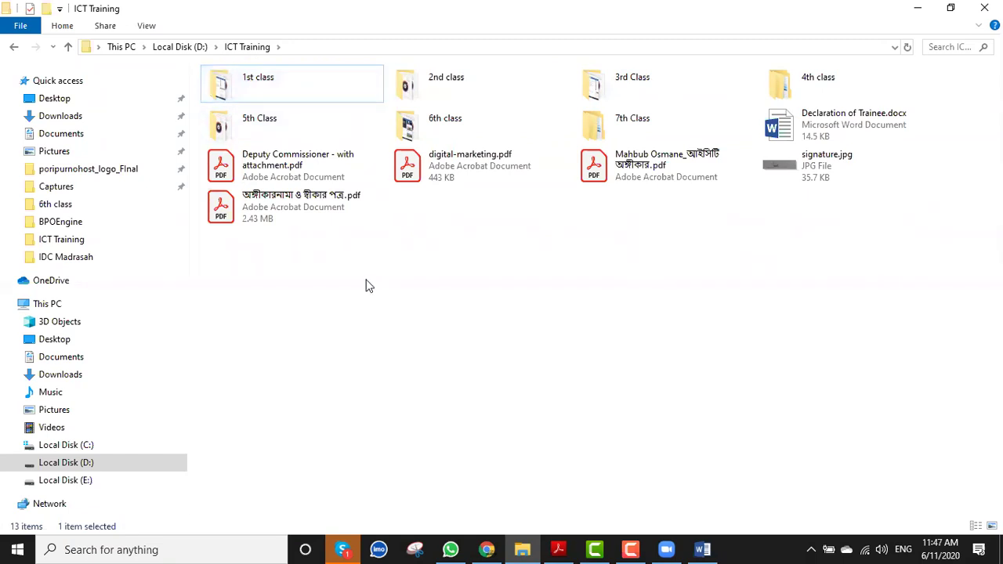
right_click(342, 88)
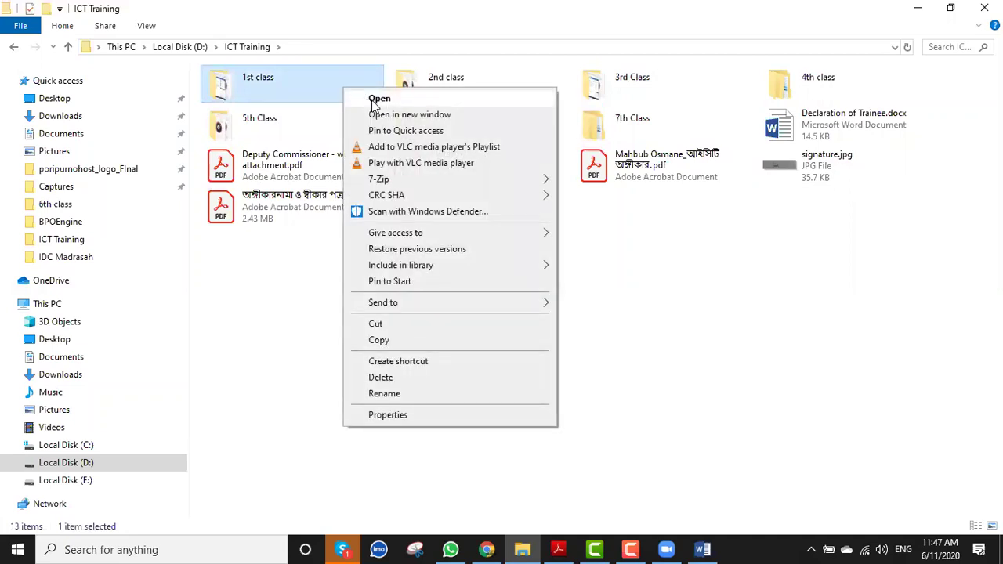
click(378, 99)
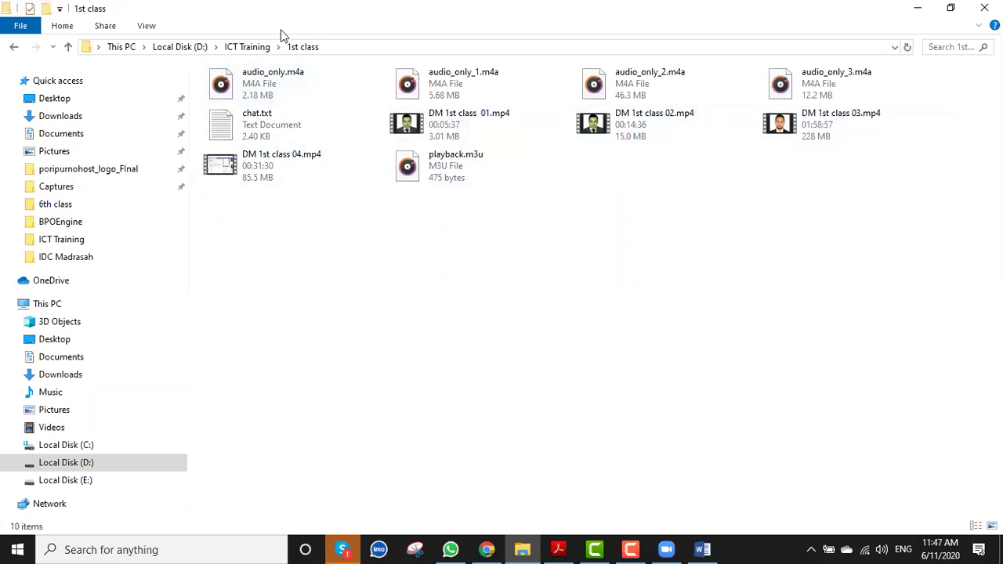
click(248, 46)
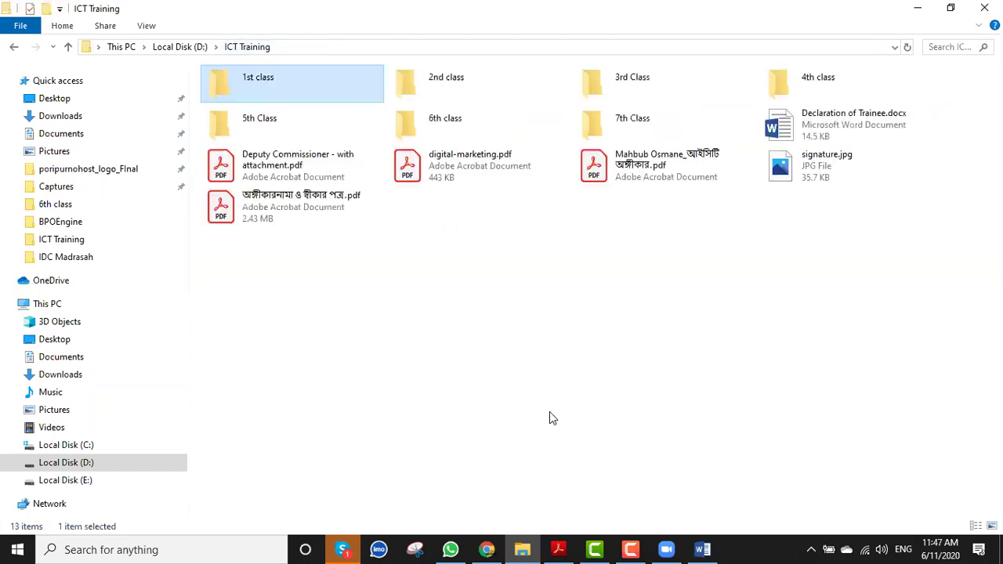
click(703, 550)
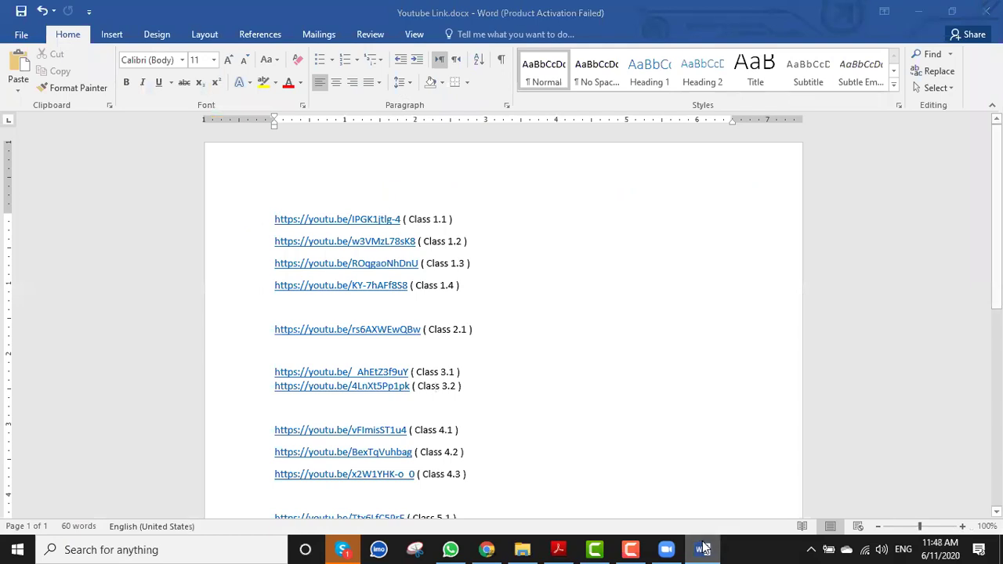
Step: Minimize Word and look inside the 4th class and 5th Class folders
click(702, 549)
click(702, 549)
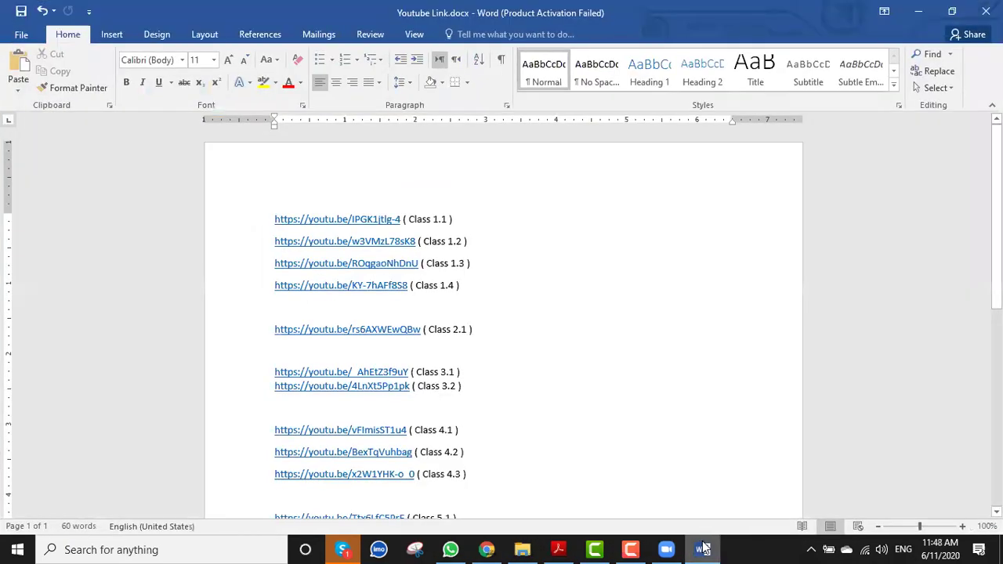
click(702, 550)
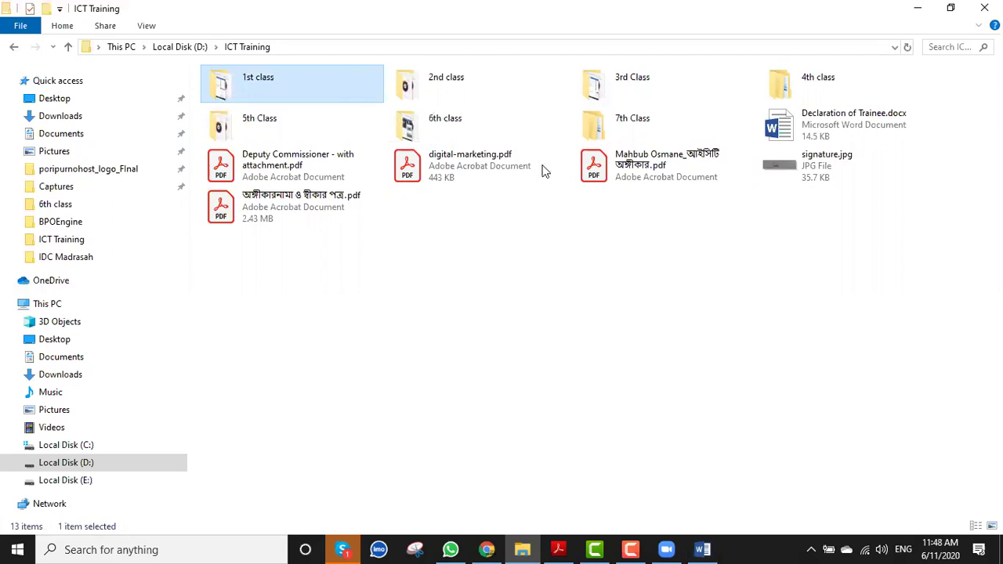
click(805, 92)
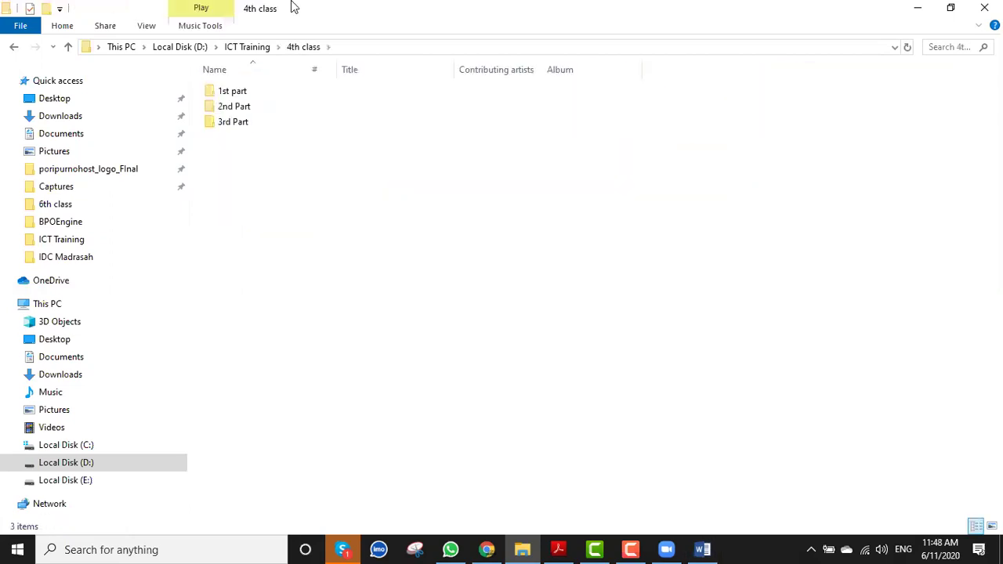
click(249, 48)
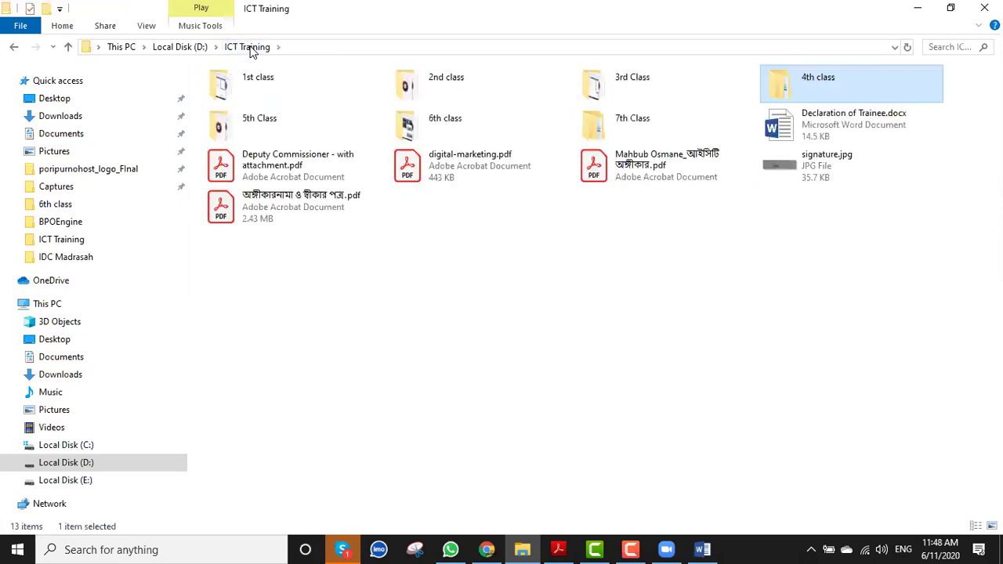
click(331, 135)
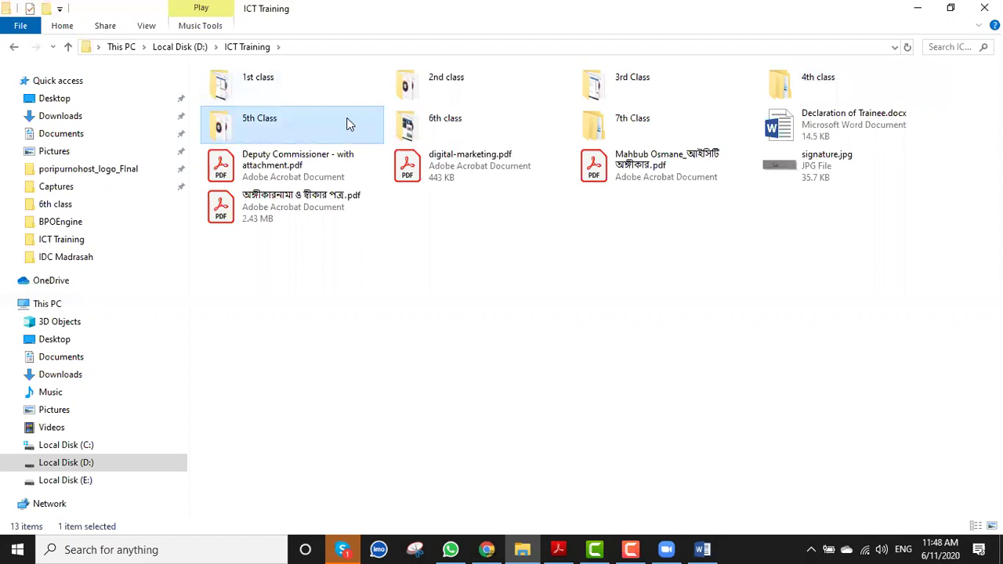
double_click(350, 125)
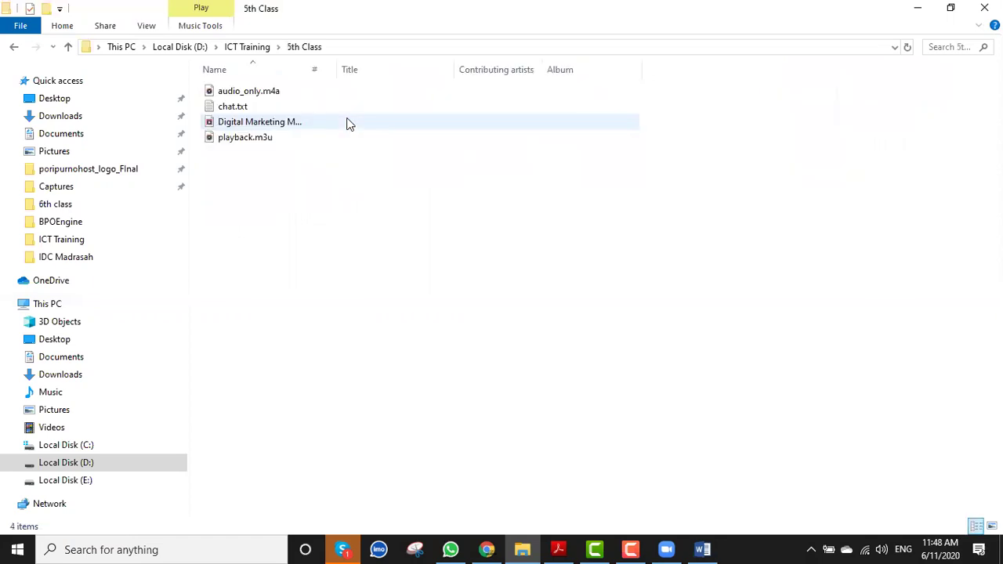
Step: Place the Word cursor below Class 3.2, then check the 6th and 7th Class folders
click(704, 549)
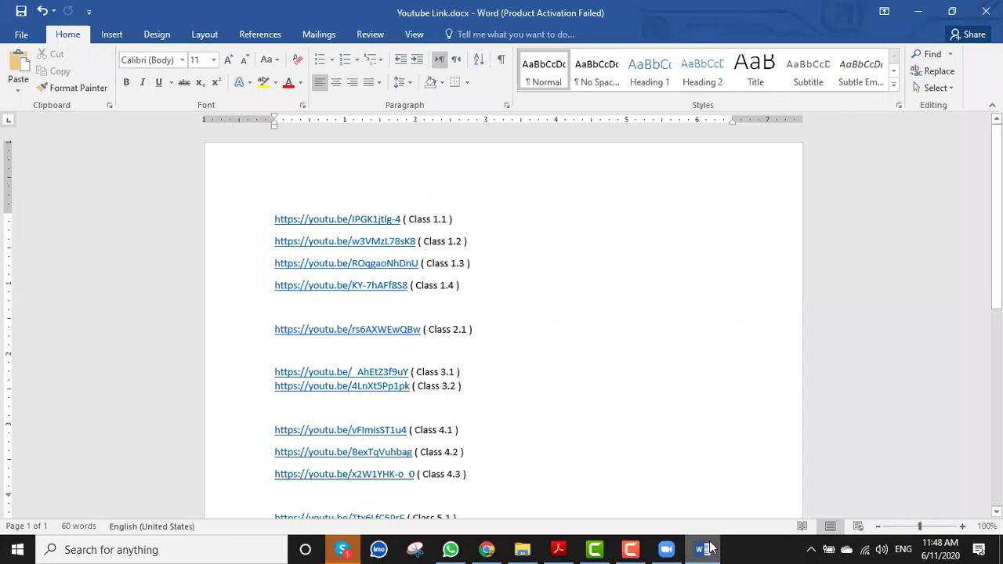
key(Down)
key(Down)
key(Down)
key(Down)
key(Down)
key(Down)
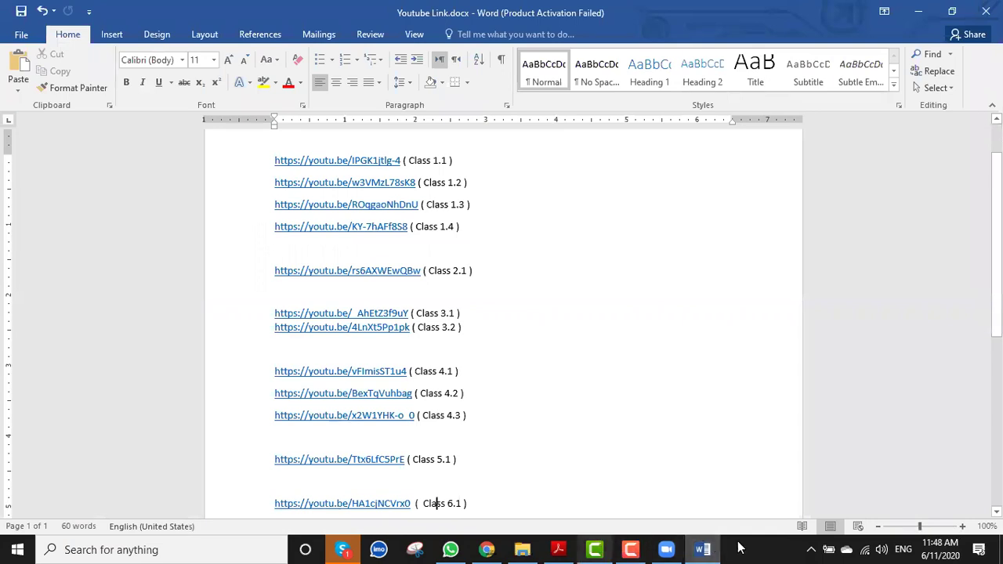
click(705, 549)
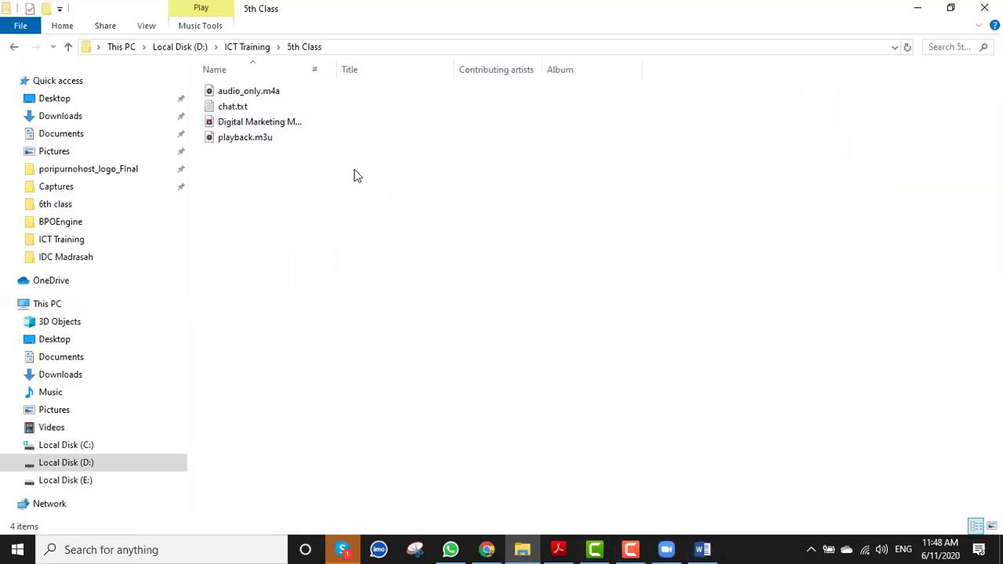
click(258, 47)
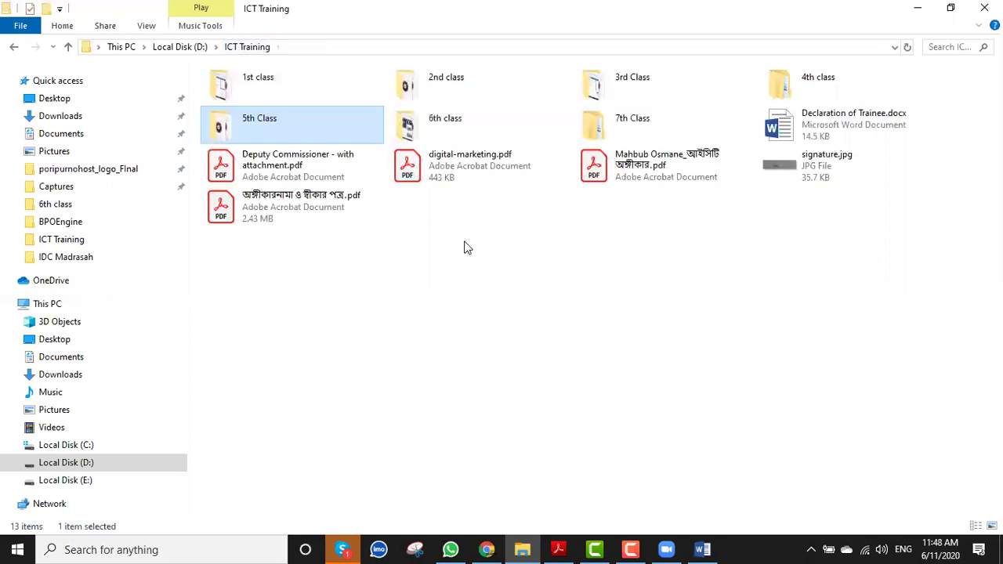
double_click(530, 122)
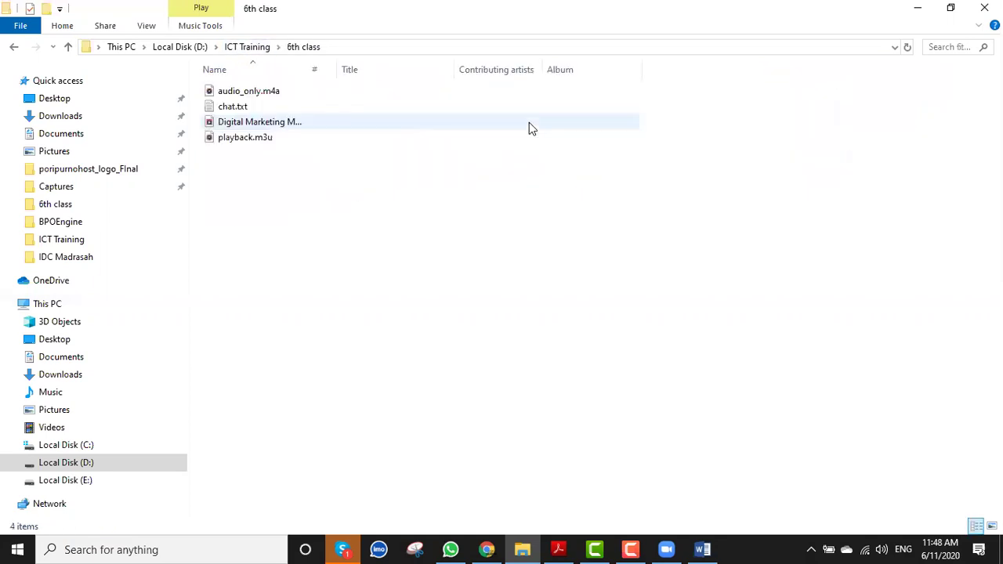
click(243, 48)
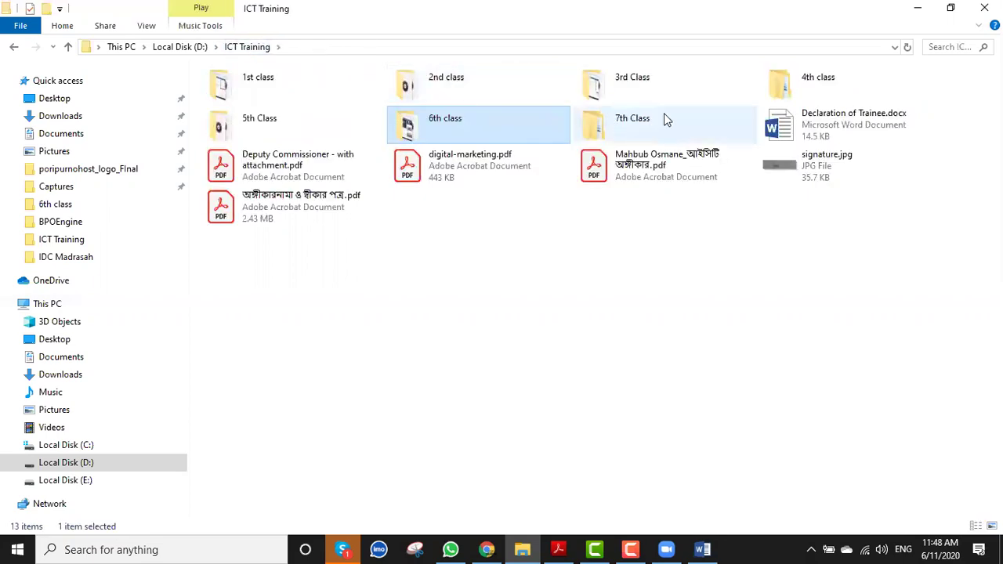
click(704, 125)
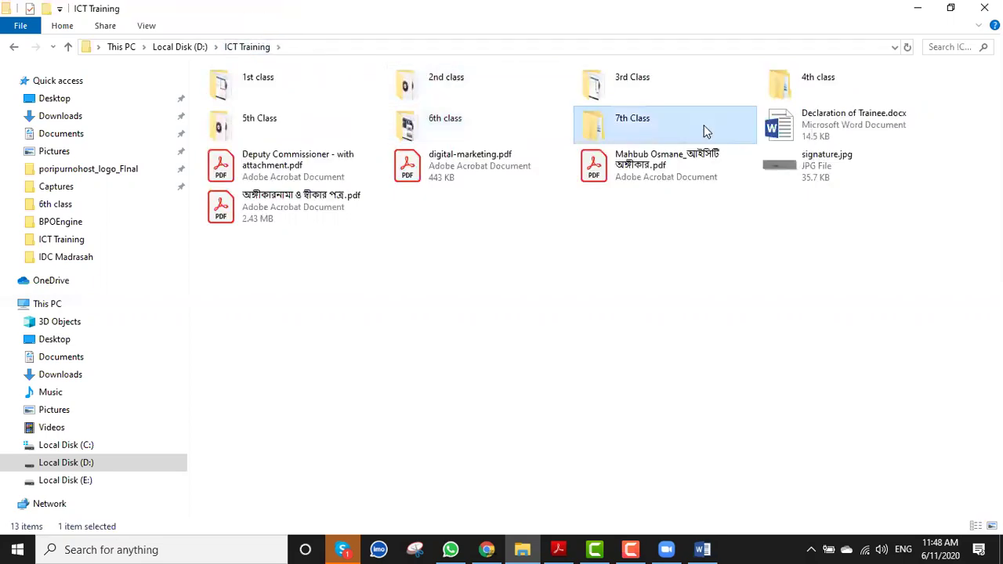
double_click(745, 135)
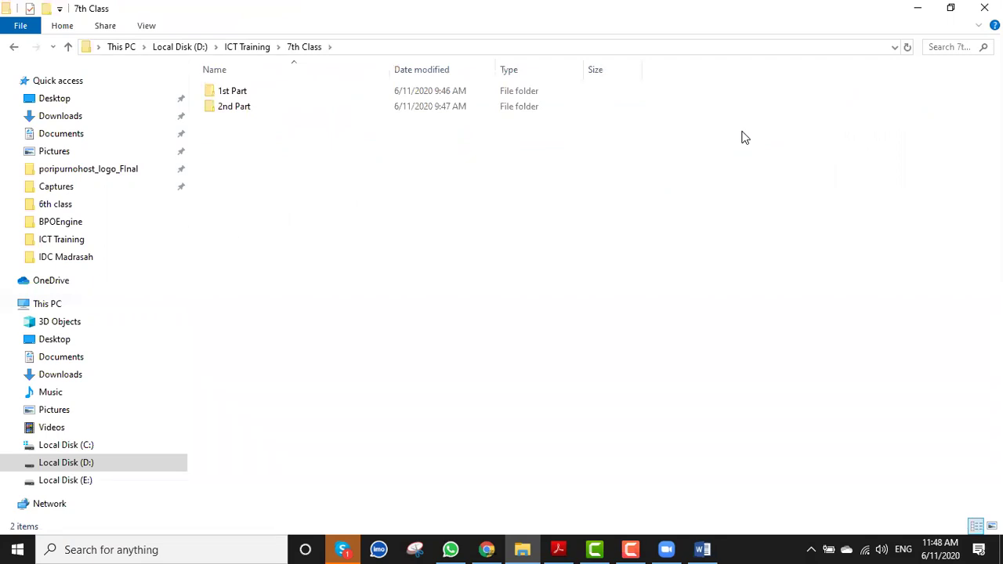
click(245, 47)
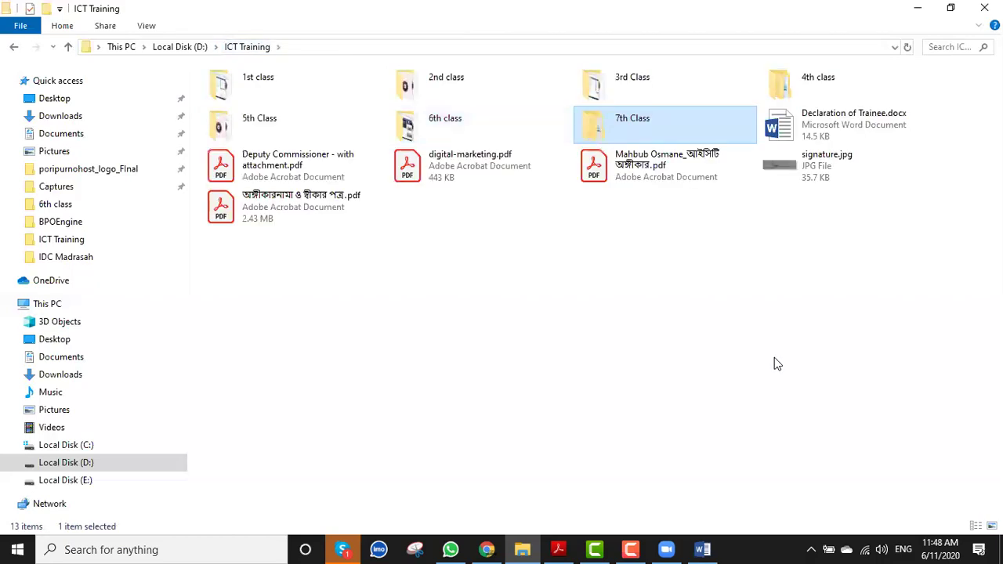
Step: Return to Chrome's Class-3.3 YouTube results, briefly opening and minimizing Skype
click(487, 550)
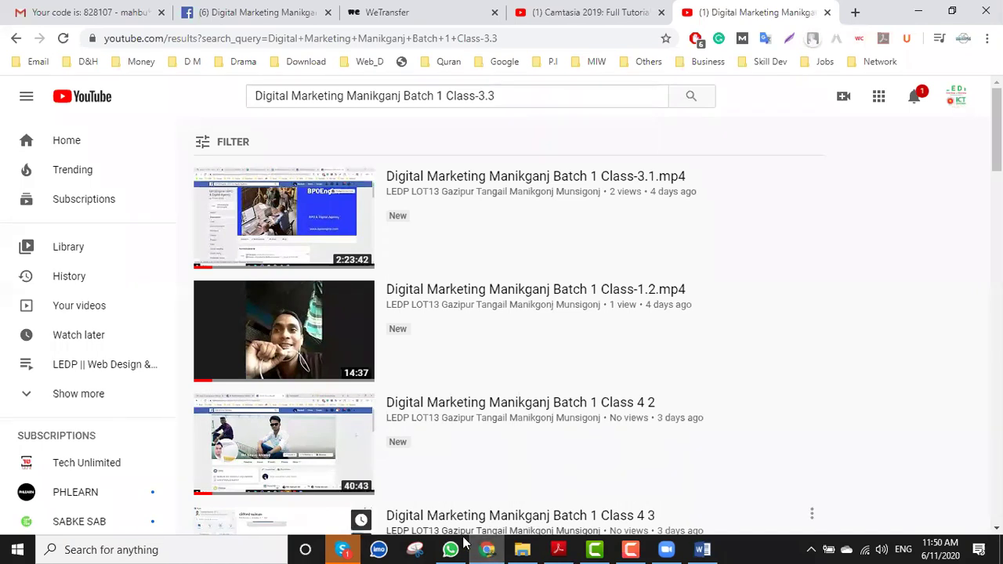
click(343, 549)
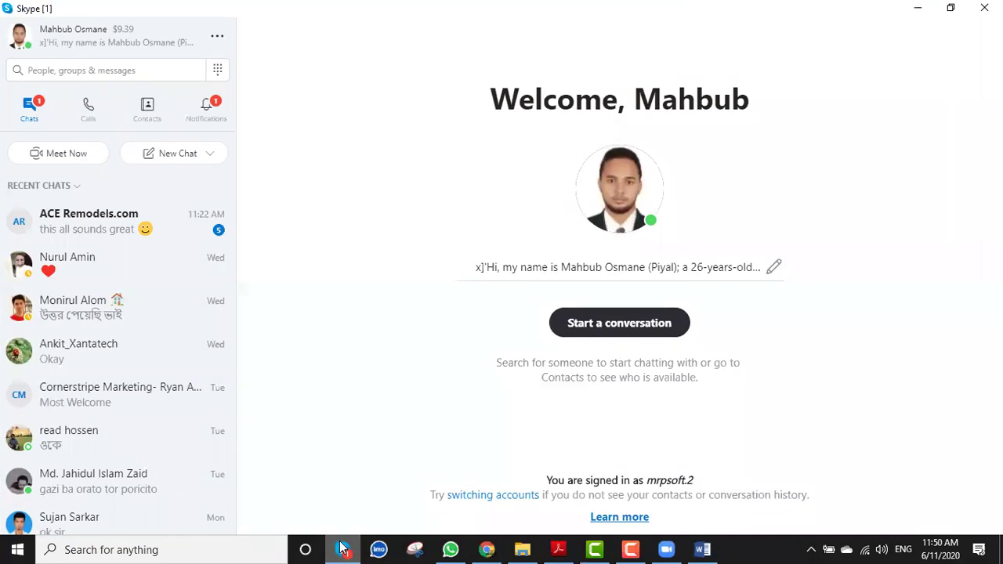
click(918, 8)
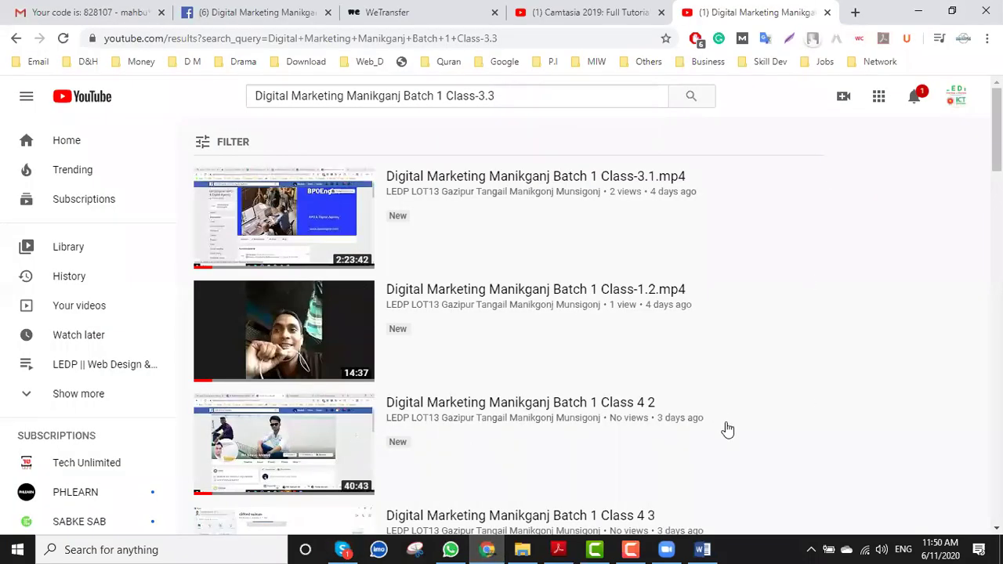
mouse_move(718, 428)
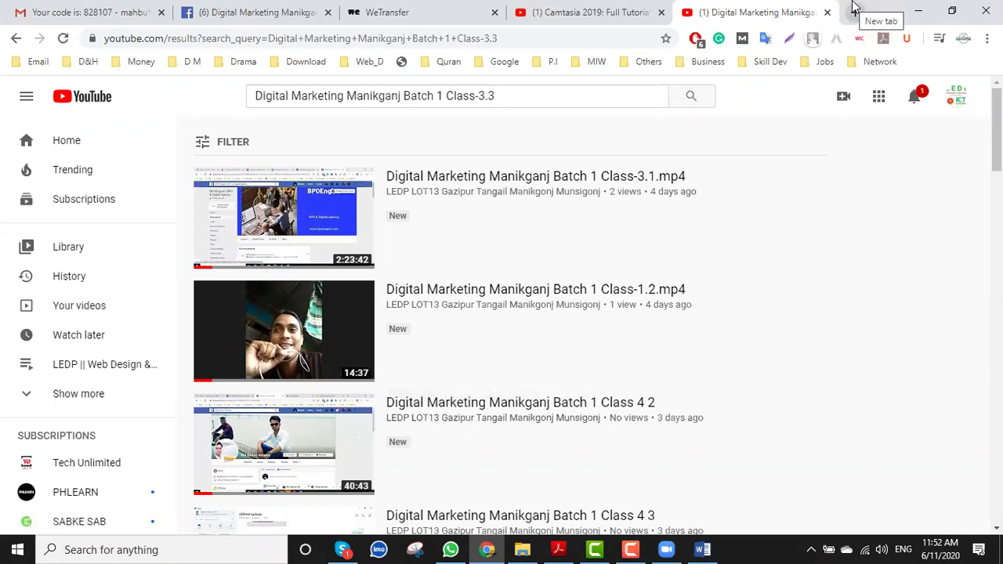
Step: Go via the Camtasia tutorial tab to the WeTransfer tab showing the 271.9 MB transfer
click(609, 7)
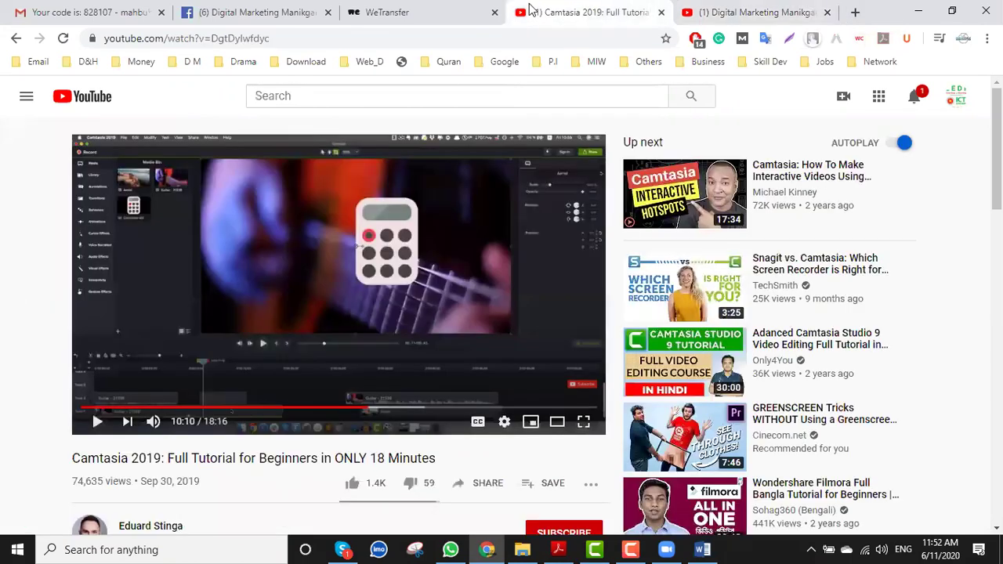
click(405, 7)
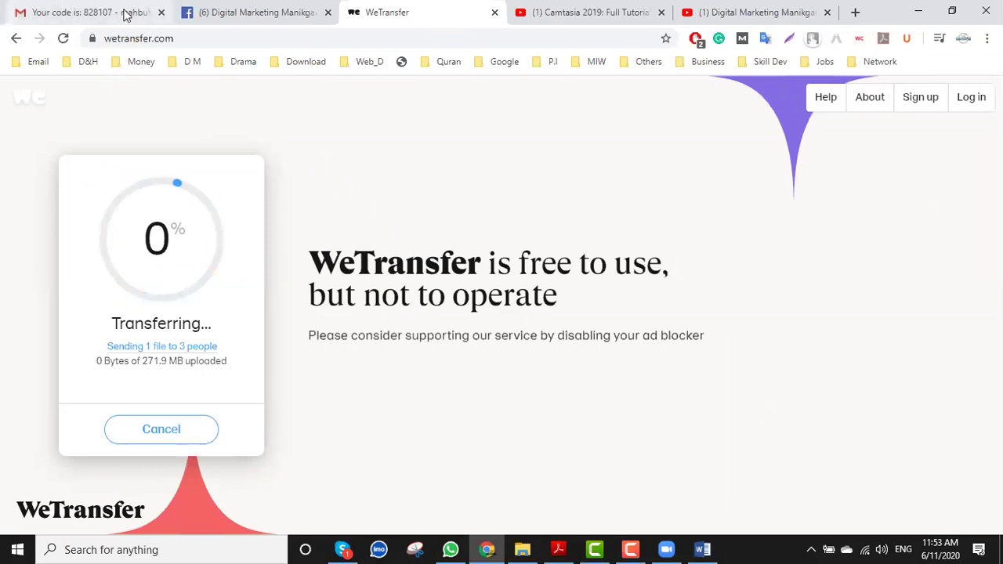
Step: Reload WeTransfer and confirm it, discarding the stalled 271.9 MB transfer
click(63, 40)
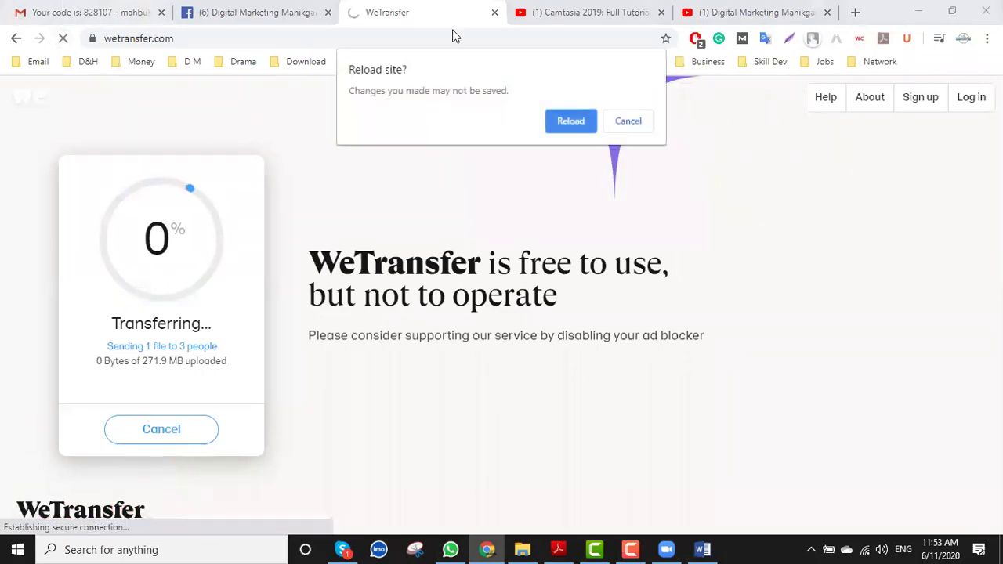
click(580, 119)
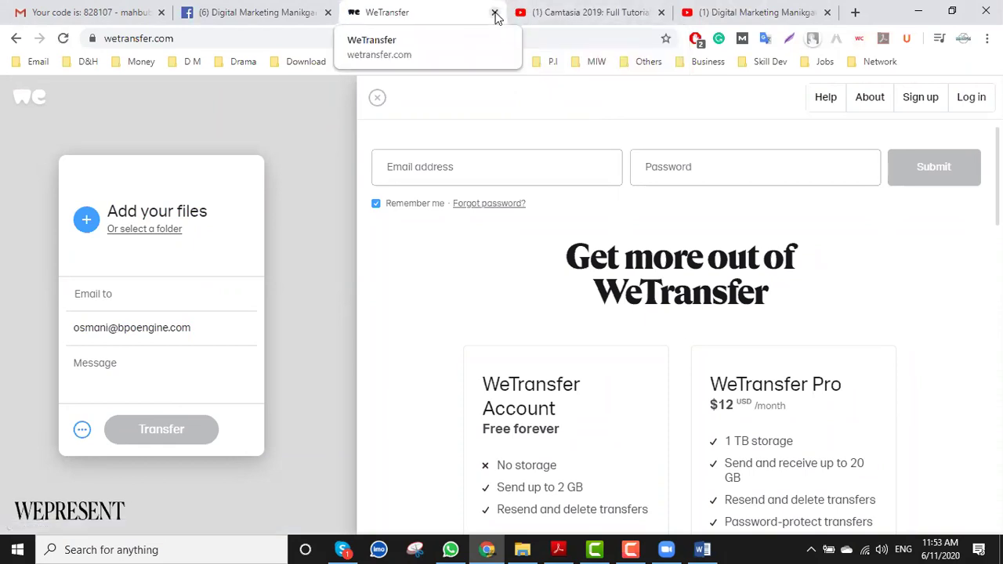
Step: Close the WeTransfer and YouTube search results tabs, then bring up Skype's welcome screen
click(495, 14)
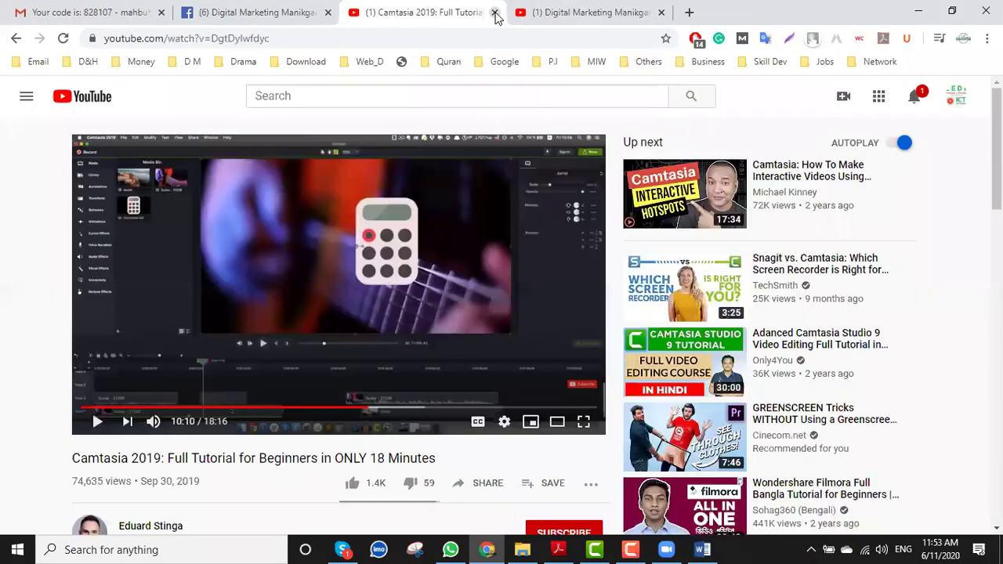
click(636, 8)
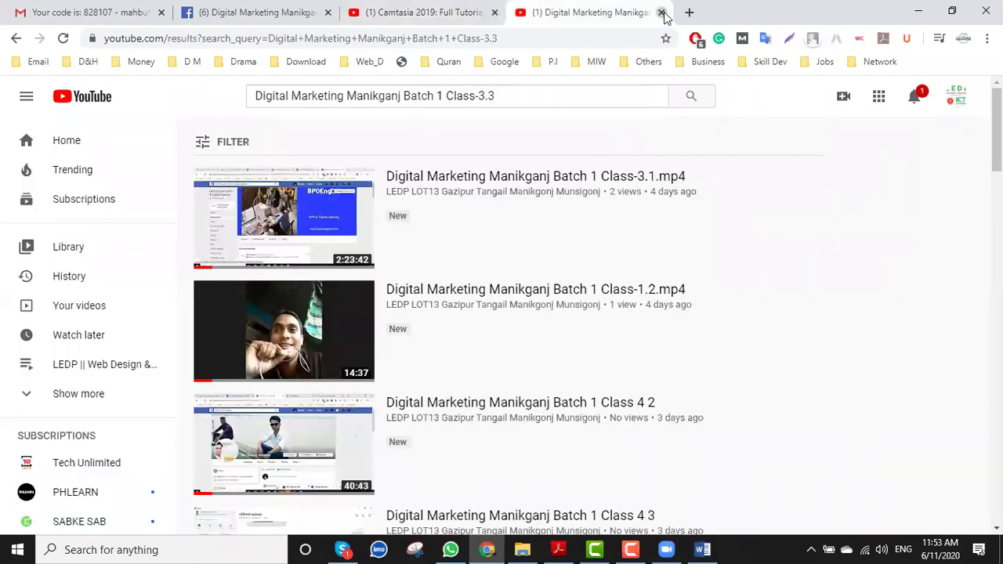
click(661, 12)
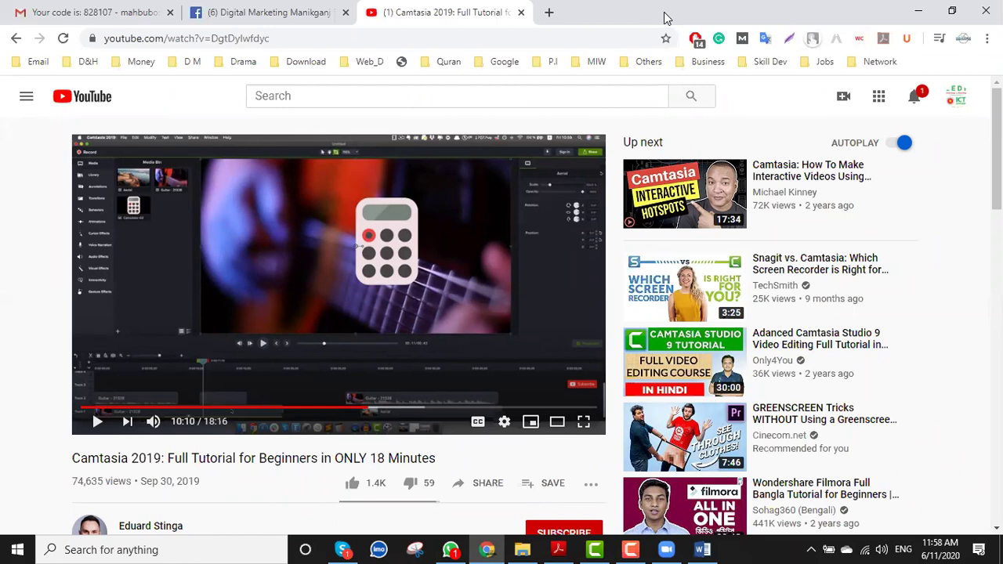
click(342, 549)
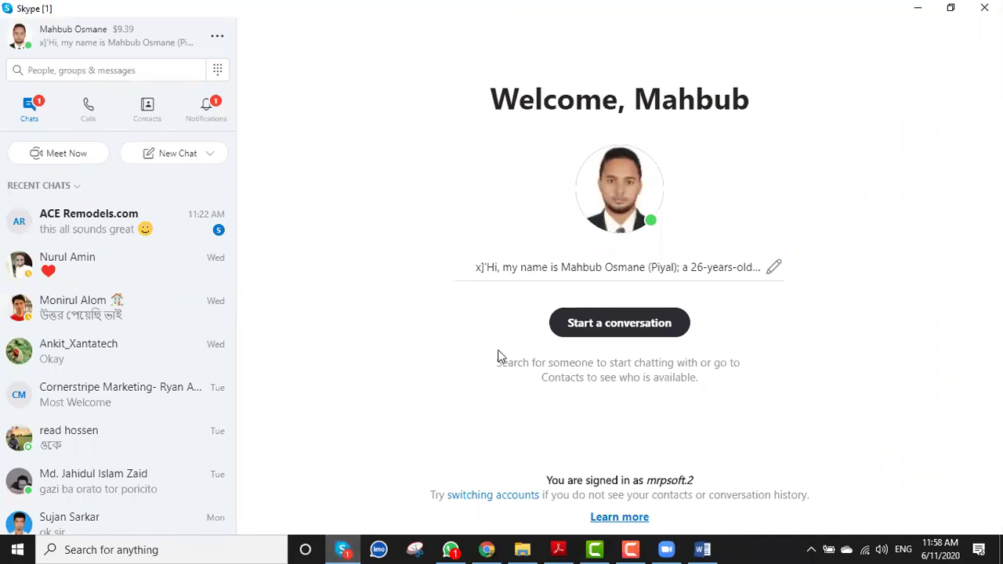
Step: Minimize Skype and go to the Digital Marketing Manikganj Batch-1 group page in Chrome
click(916, 7)
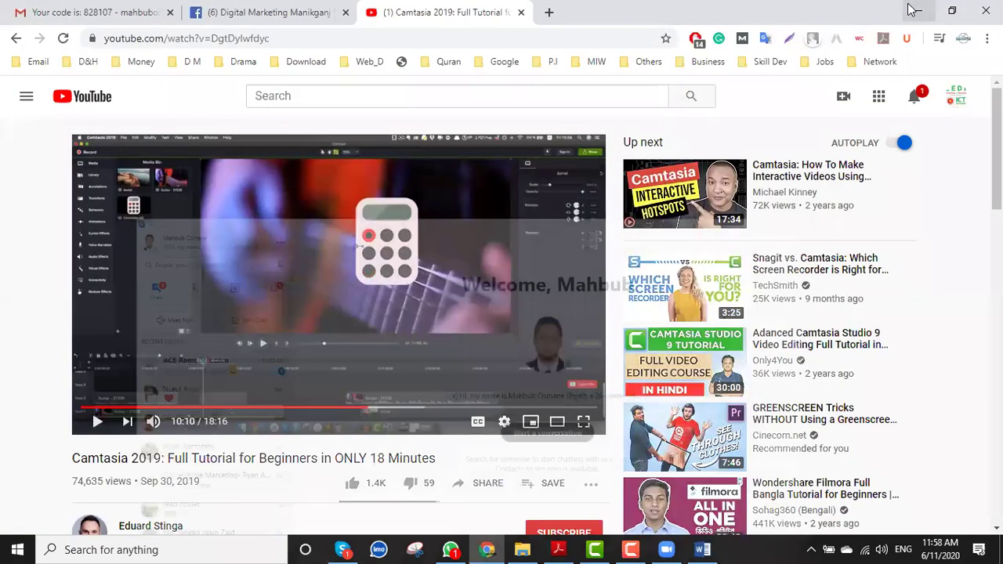
click(550, 12)
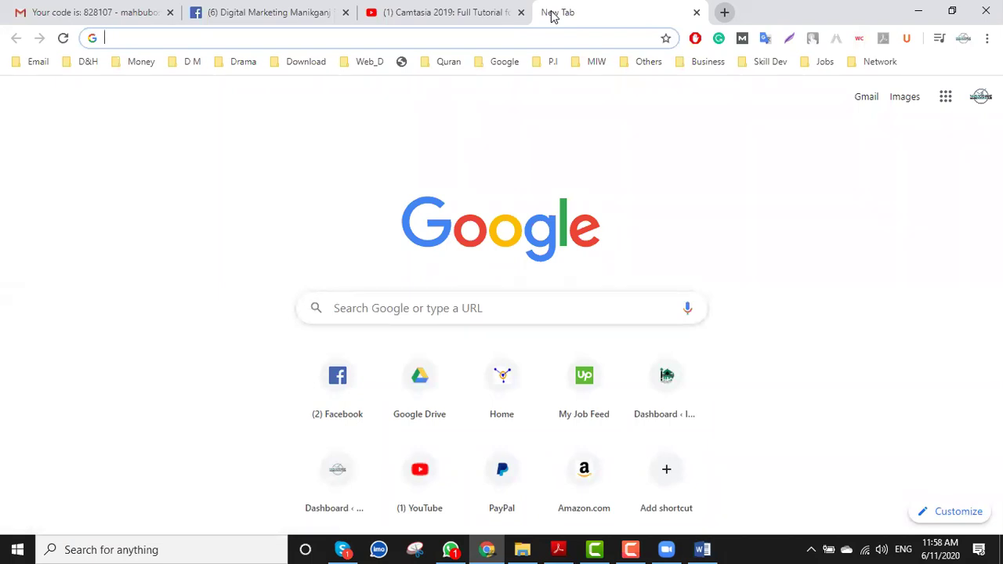
click(697, 14)
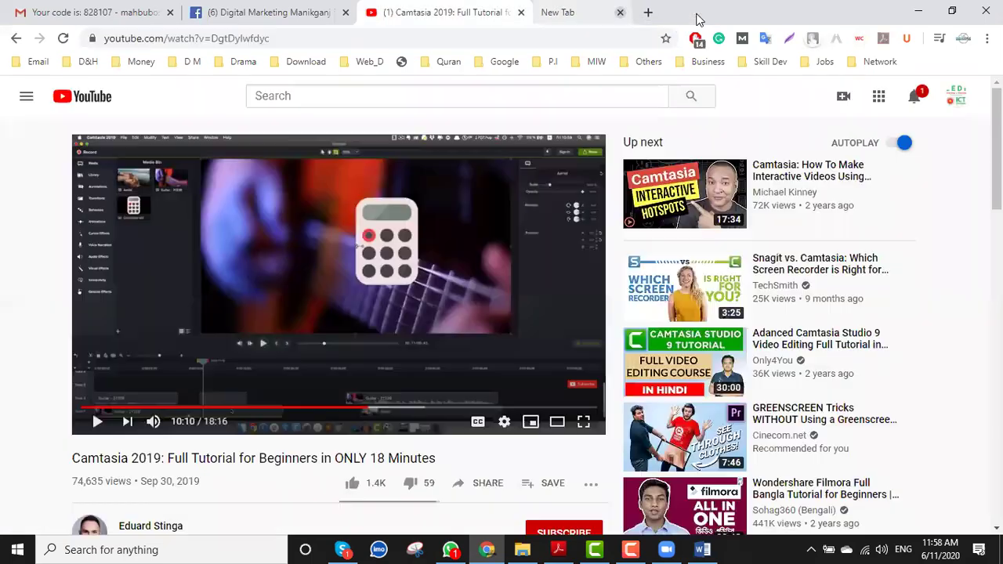
click(273, 11)
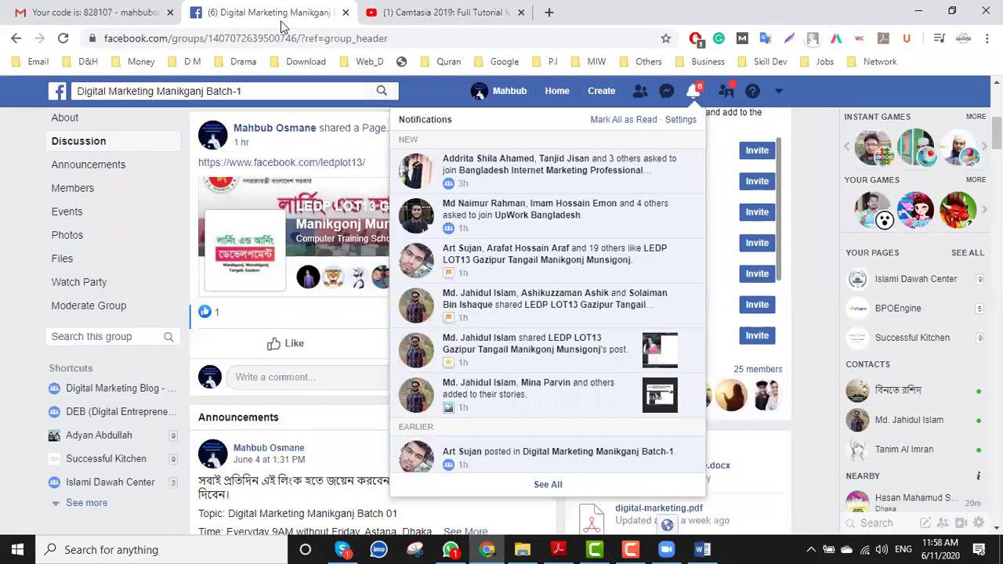
Step: Open the ACE Remodels.com chat in Skype, then start a new blank Chrome tab
click(350, 549)
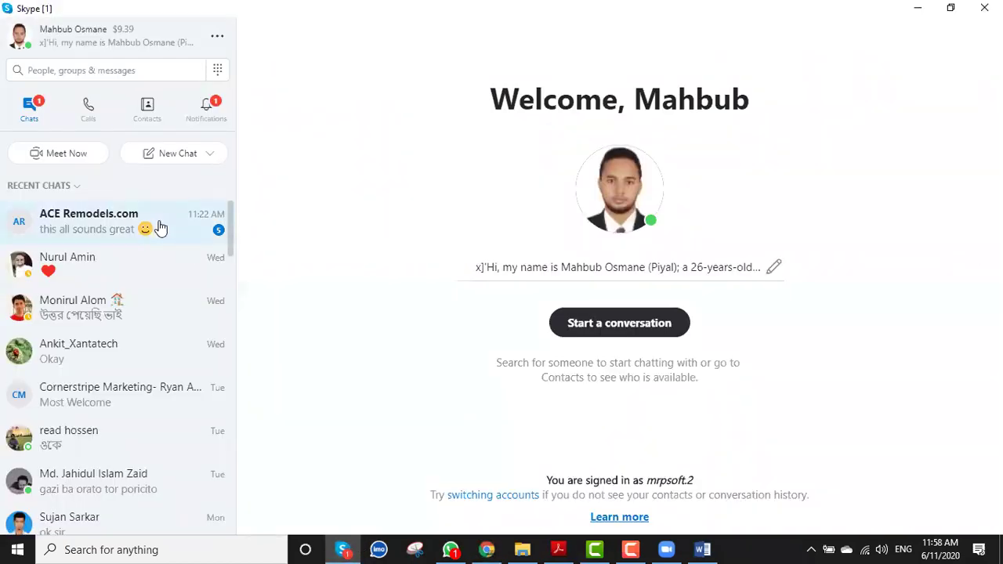
click(160, 227)
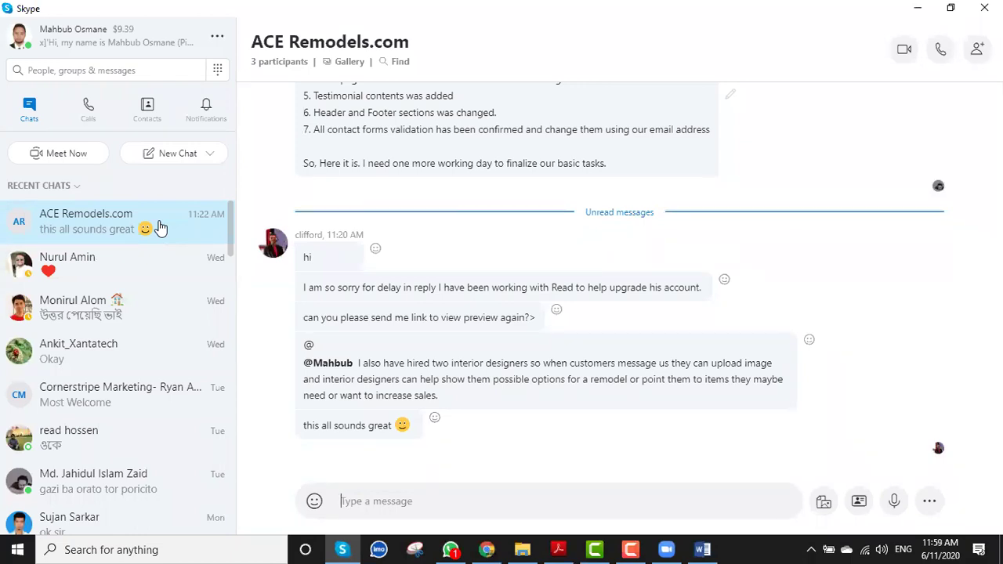
click(486, 548)
click(549, 14)
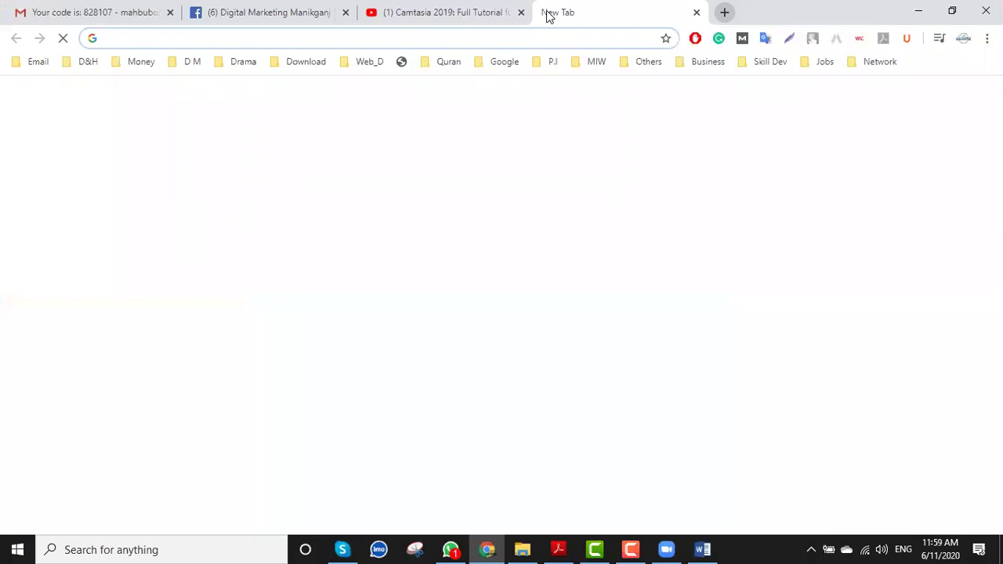
Step: Try loading aceremodels.com, which times out, and close the Camtasia tutorial tab
text(ace)
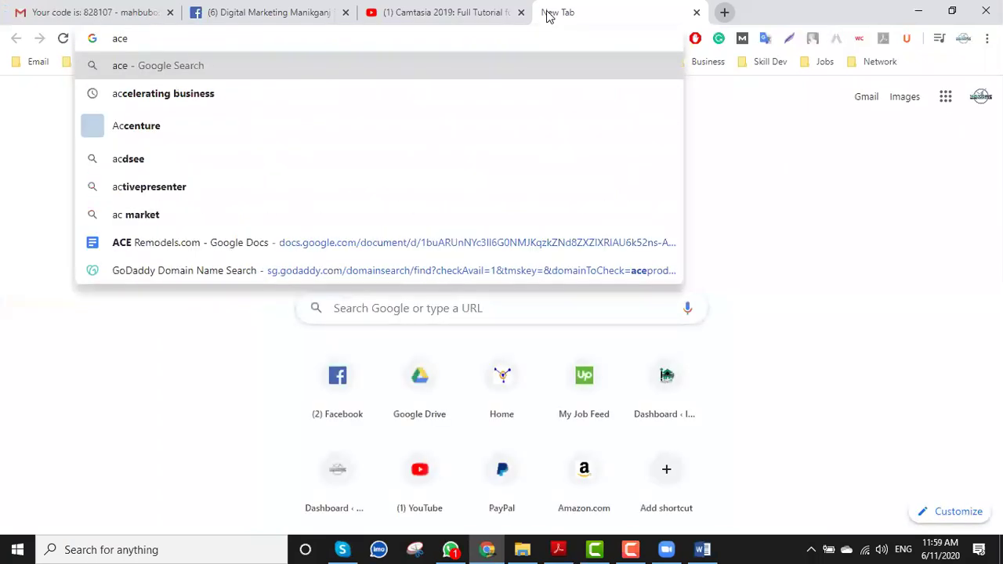
text(re)
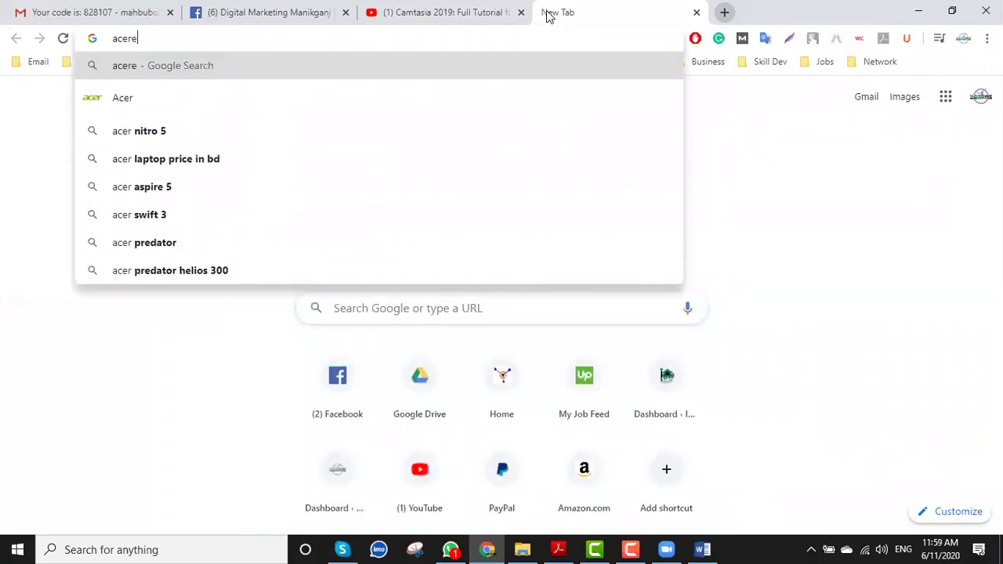
text(models)
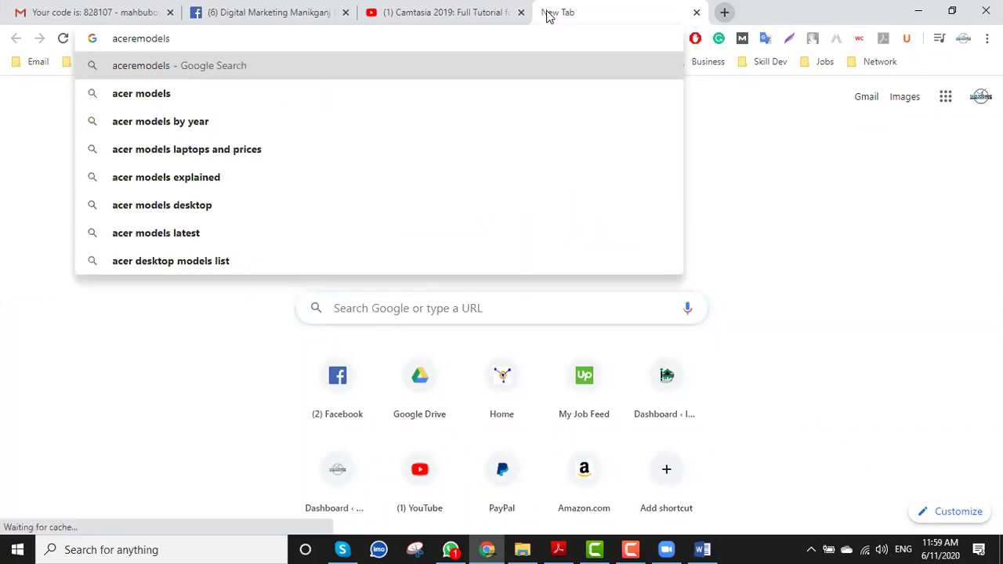
text(.com)
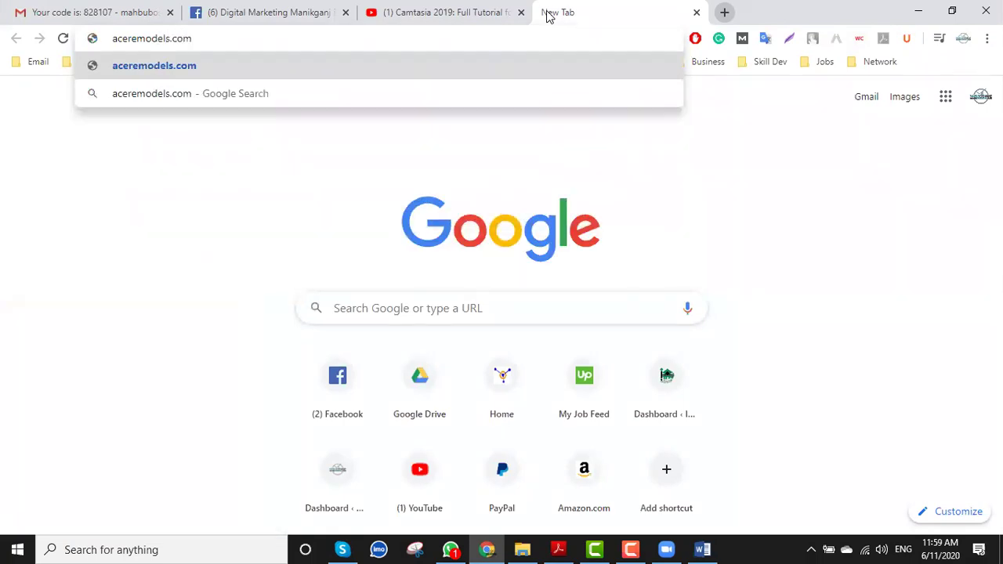
key(Return)
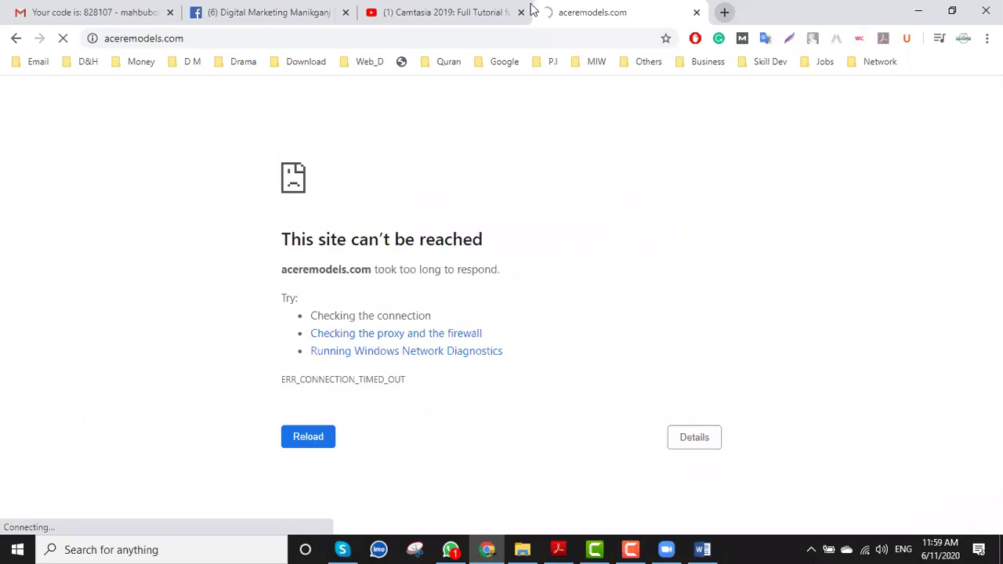
click(452, 9)
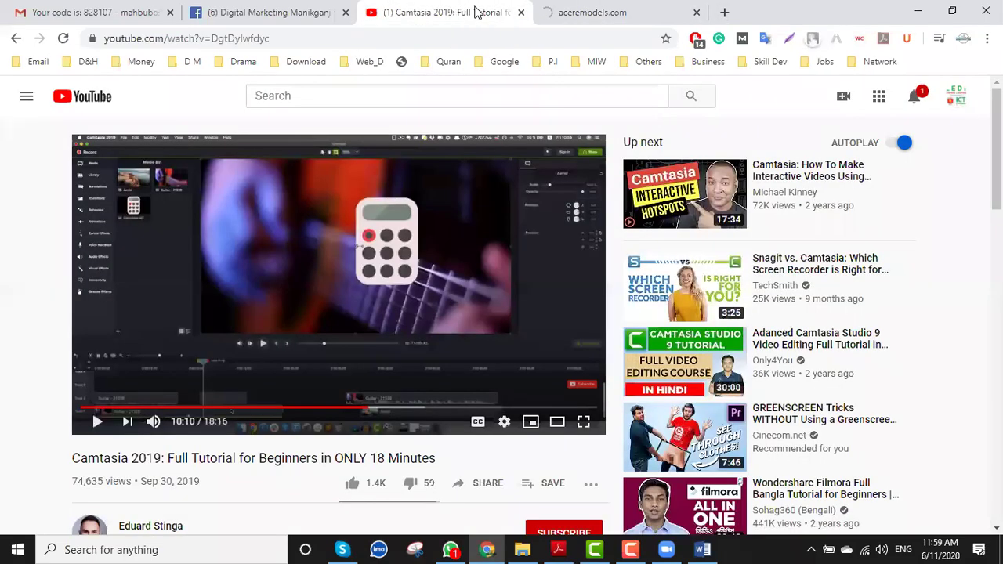
click(522, 12)
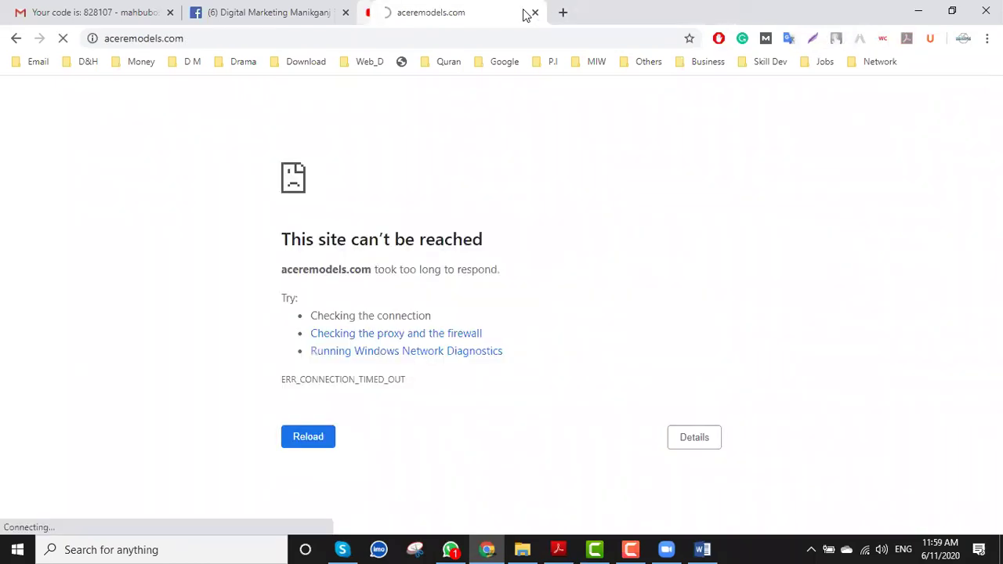
Step: Check the Facebook group page, return to the aceremodels.com error page, and bring Skype forward
click(273, 12)
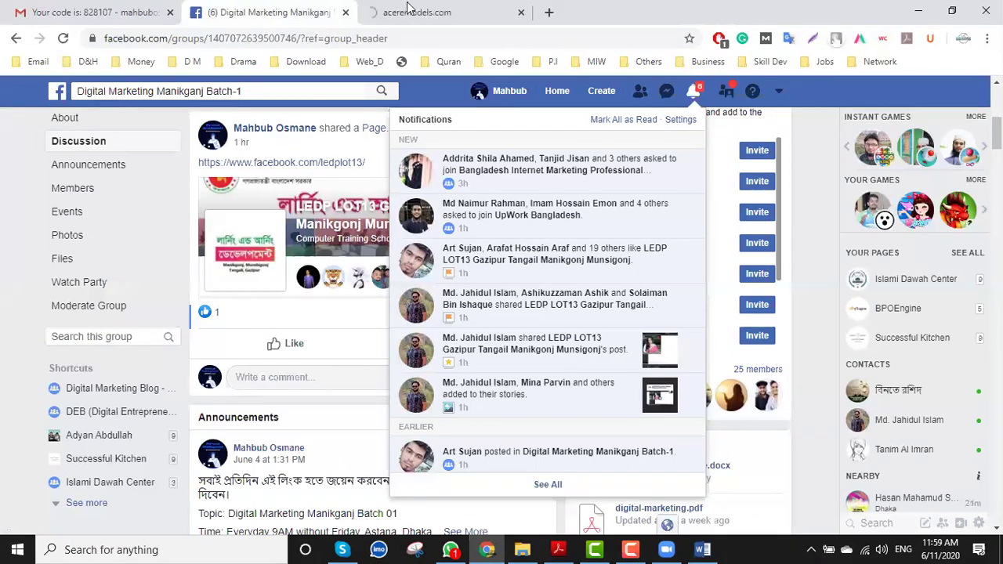
click(442, 11)
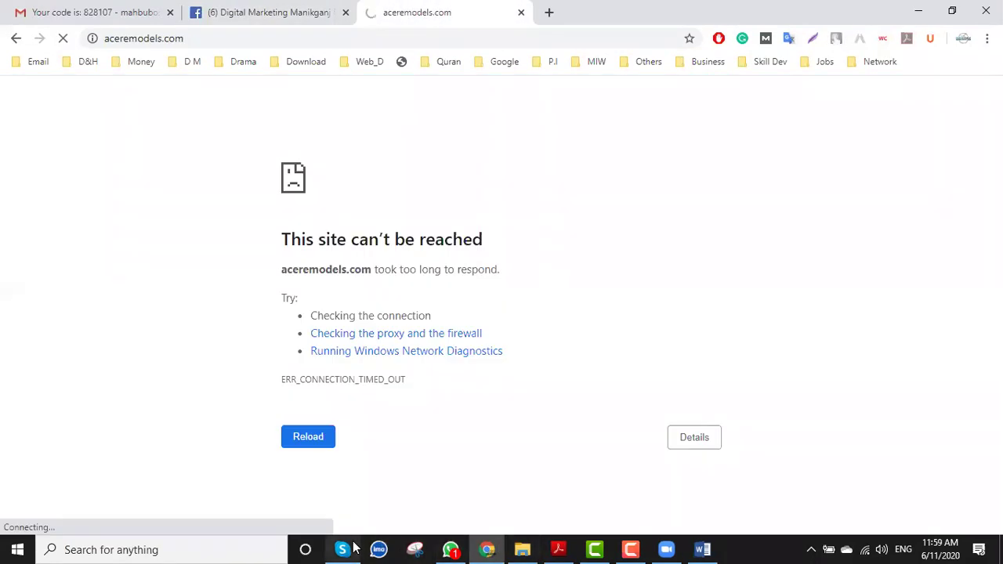
click(352, 549)
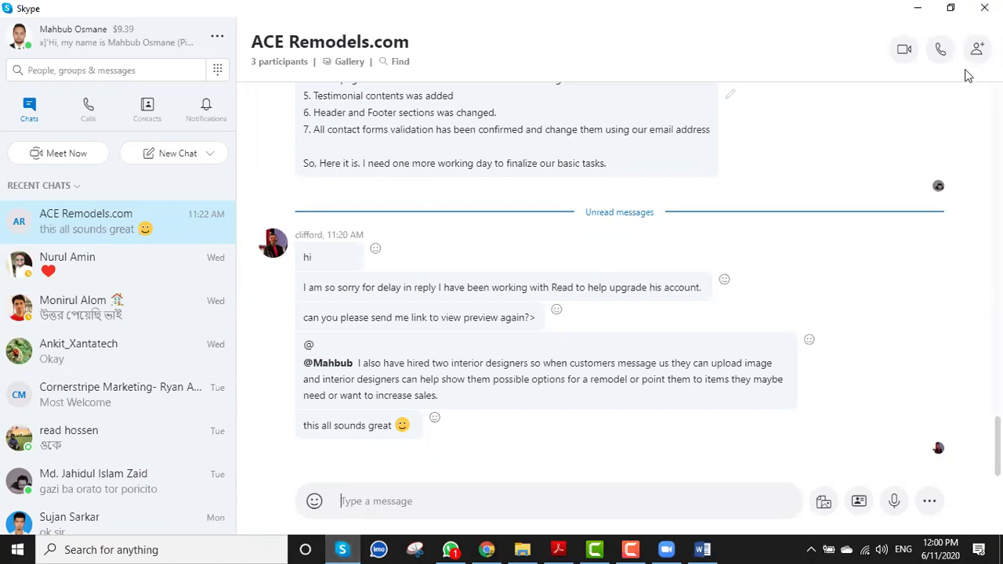
Step: Re-maximize Skype and scroll up the ACE Remodels.com chat to Tuesday's dropshipping and site-update messages
click(949, 6)
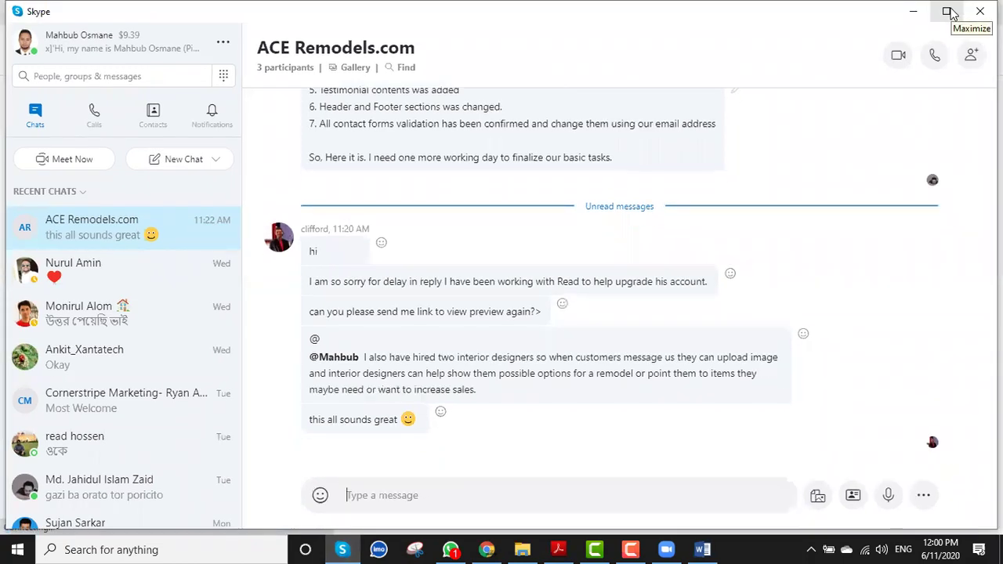
click(949, 11)
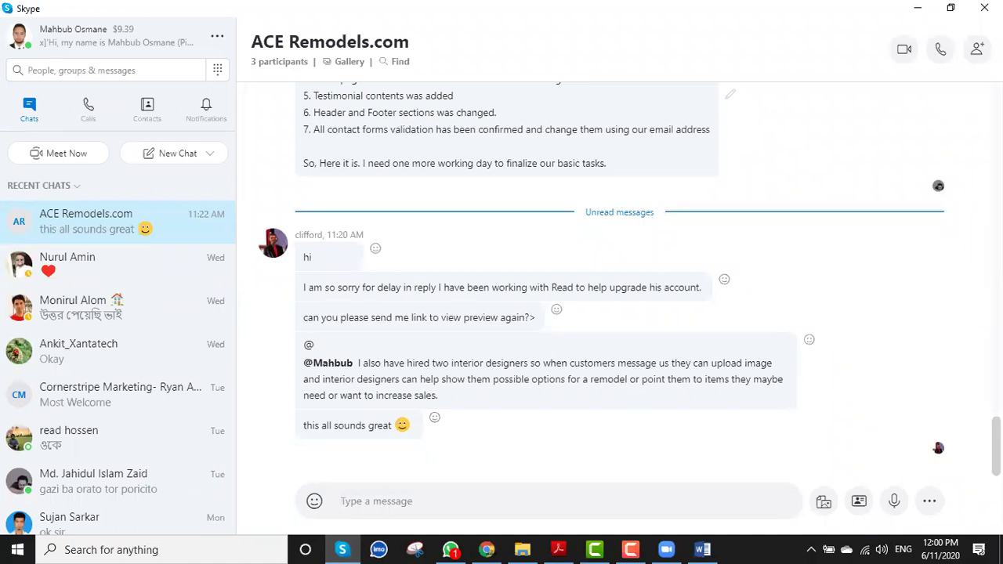
scroll(619, 280, up, 5)
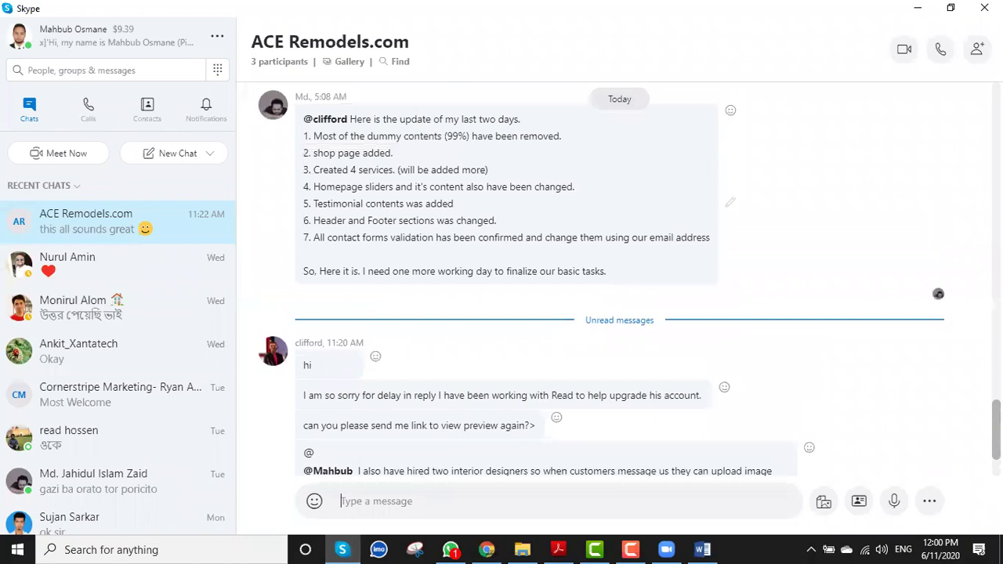
scroll(619, 280, up, 3)
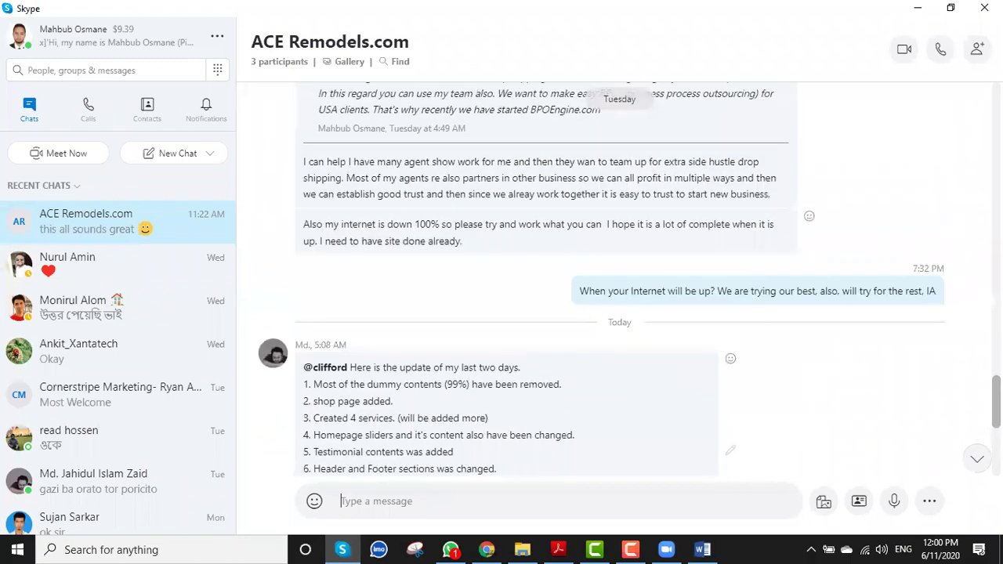
scroll(620, 279, up, 1)
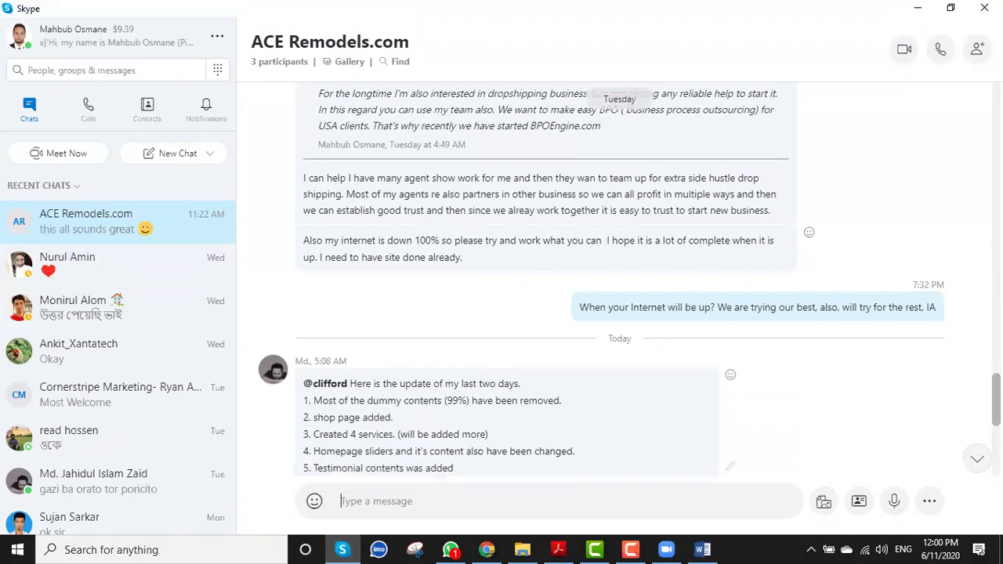
scroll(619, 279, up, 1)
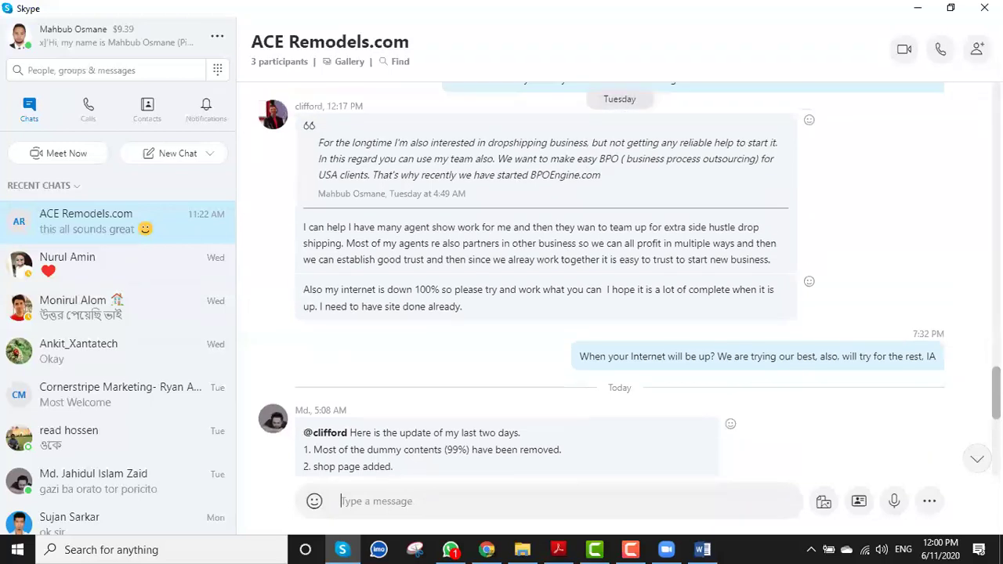
scroll(619, 279, up, 1)
scroll(620, 279, up, 1)
scroll(619, 279, down, 1)
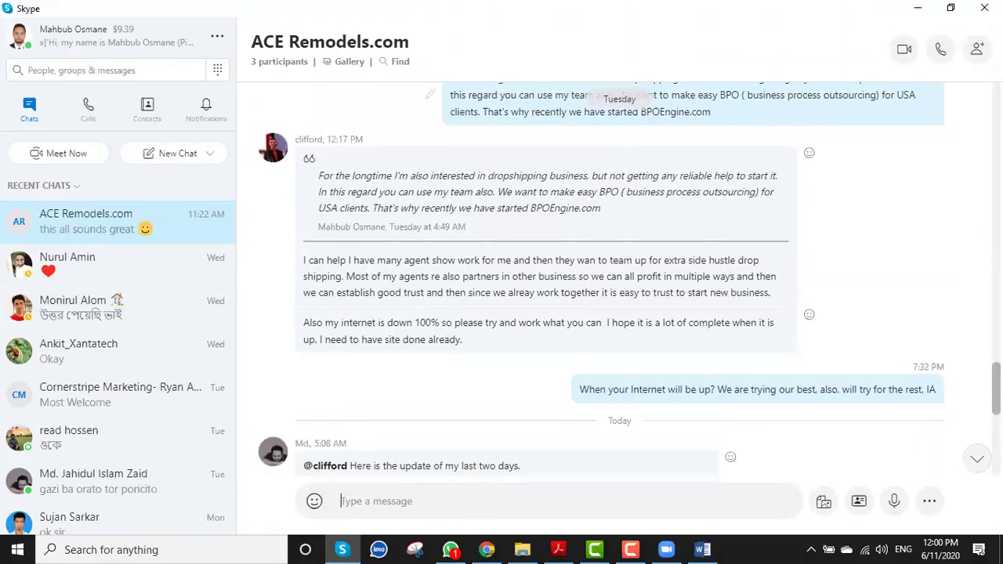
scroll(620, 280, down, 1)
scroll(619, 280, up, 1)
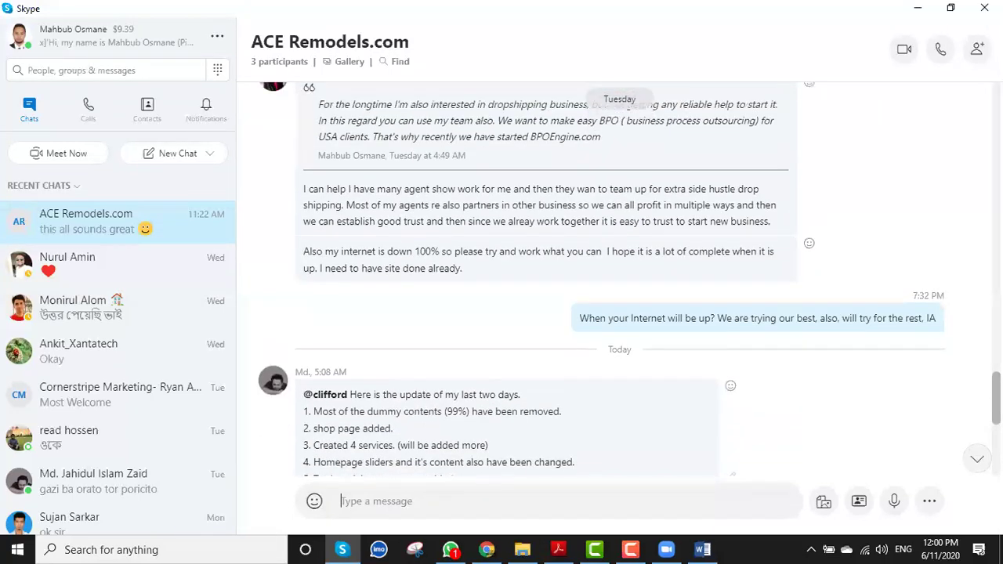
scroll(619, 279, up, 1)
scroll(619, 279, down, 2)
scroll(619, 280, up, 1)
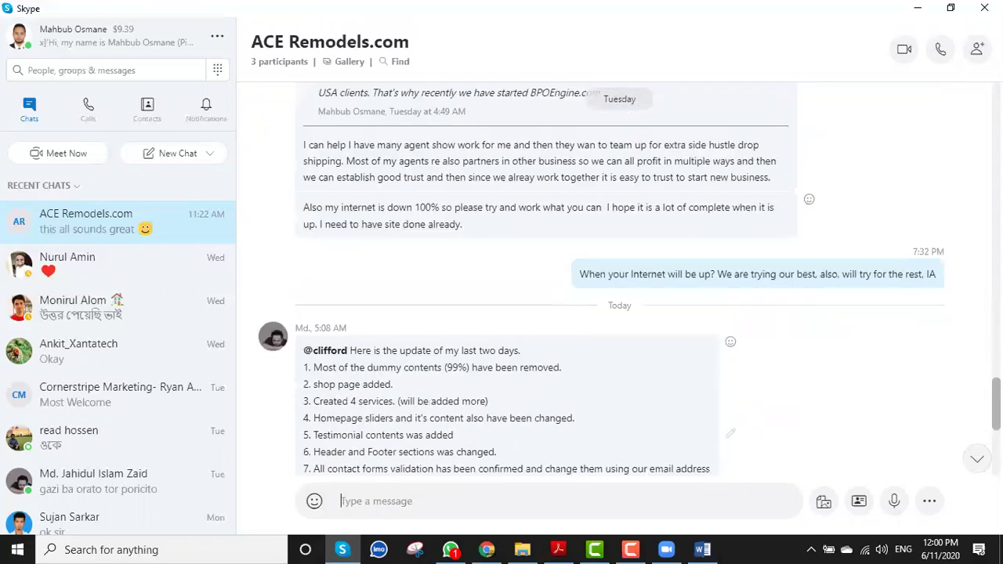
scroll(619, 279, up, 1)
scroll(620, 279, up, 1)
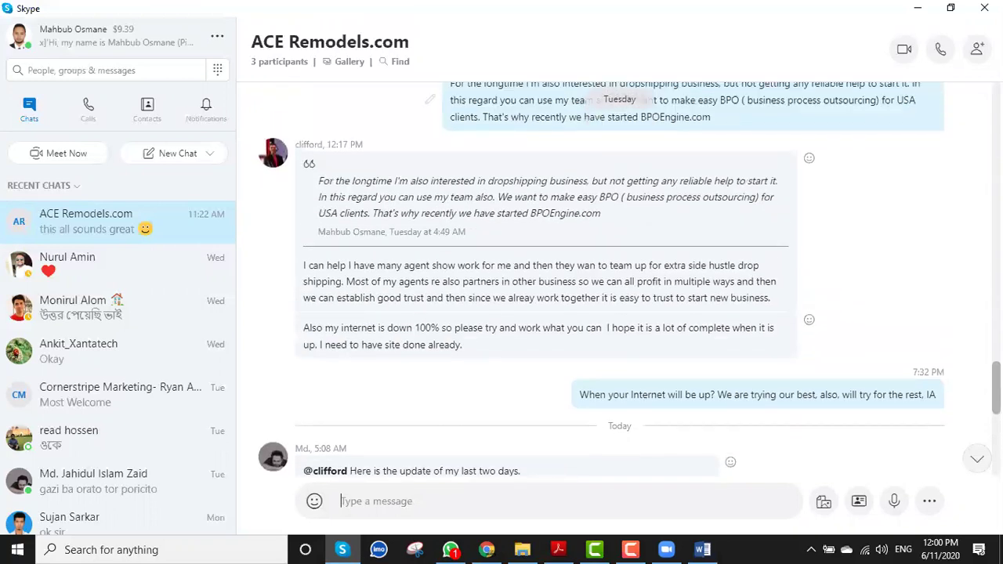
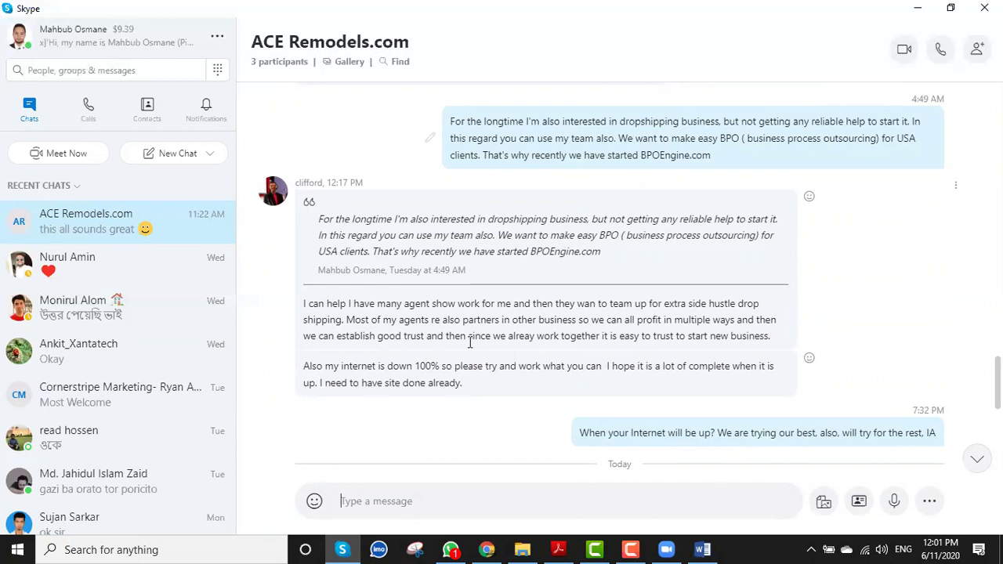
Step: Bring WhatsApp in front of the Skype ACE Remodels.com group chat
click(451, 549)
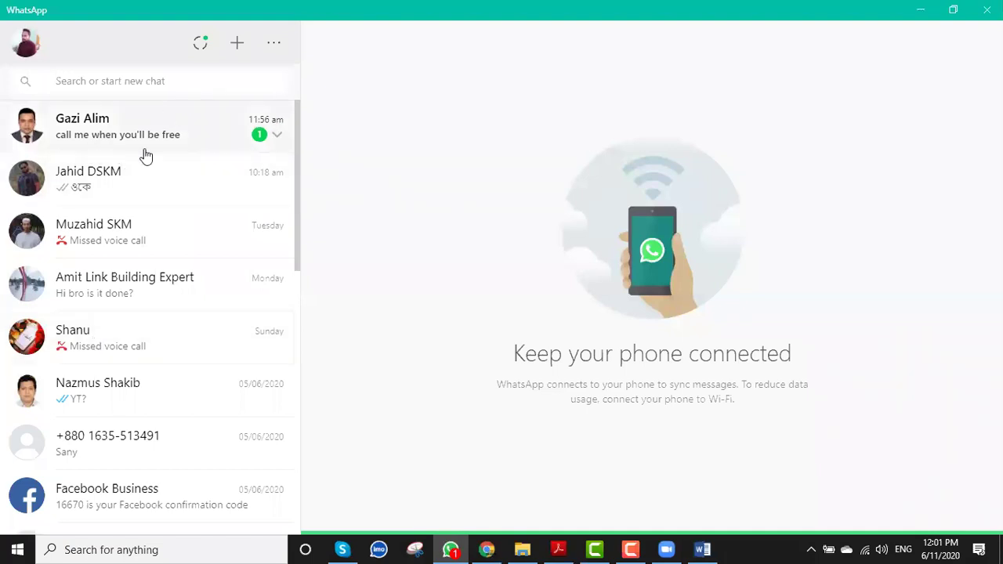
Step: Reply 'ok' to the unread 'call me when you'll be free' chat, then open the second conversation
click(146, 156)
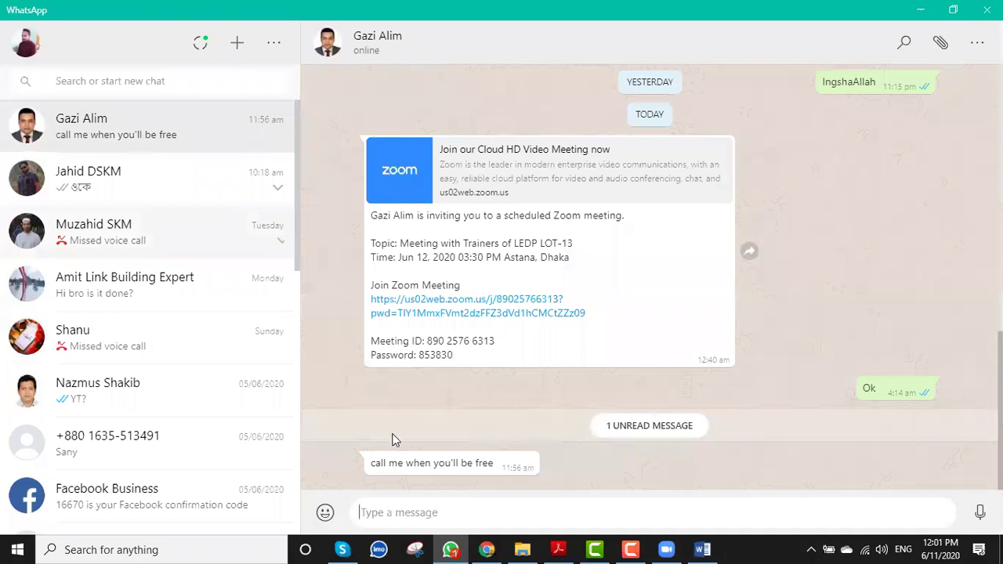
text(ok)
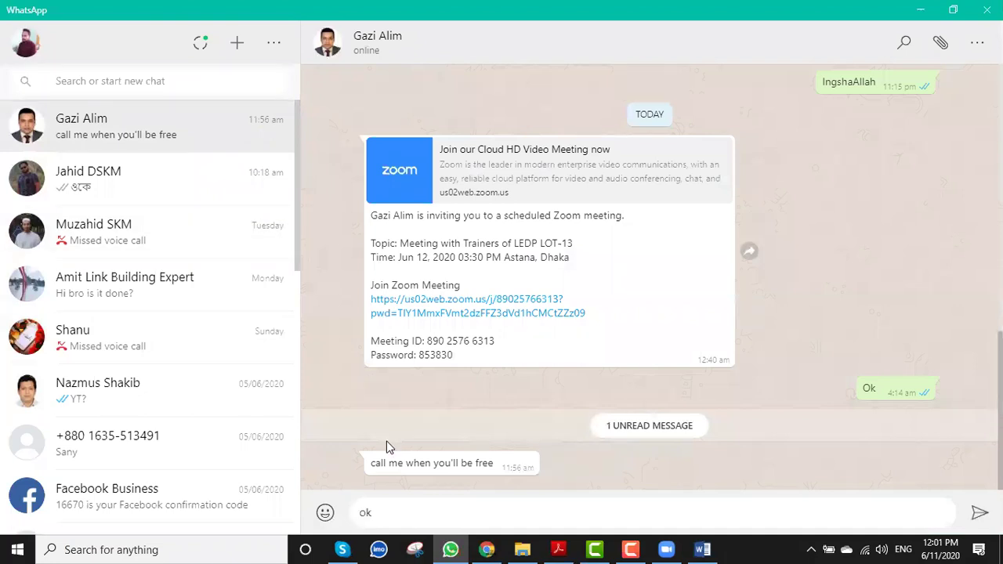
key(Return)
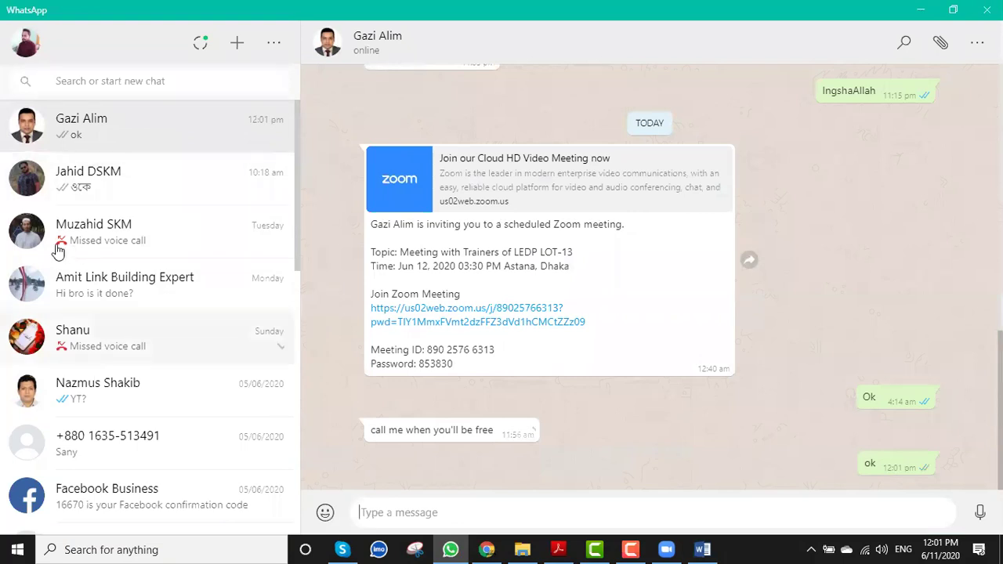
click(111, 192)
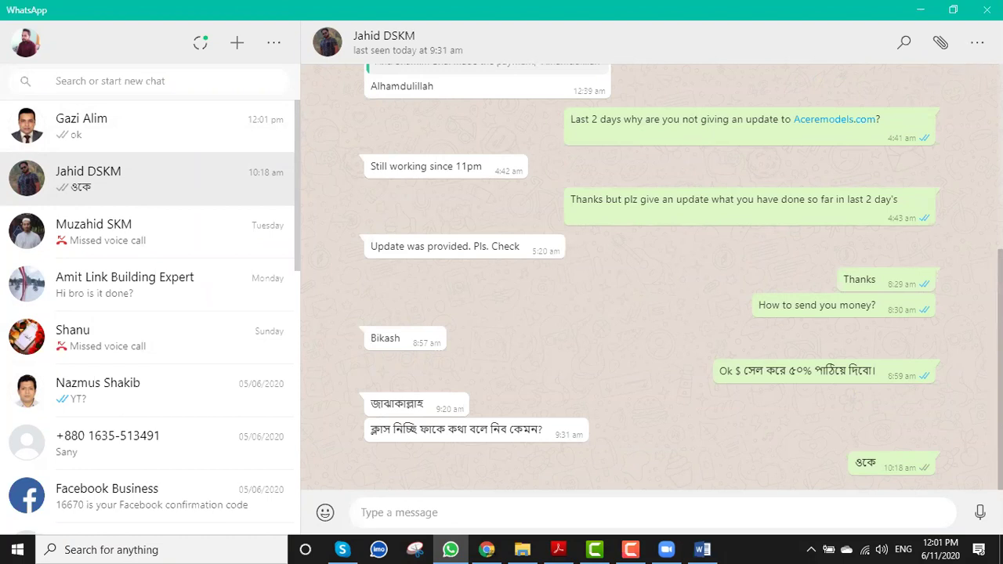
Step: Scroll back through the chat to Monday's message with the aceremodels.com/home-2/ link
scroll(650, 278, up, 3)
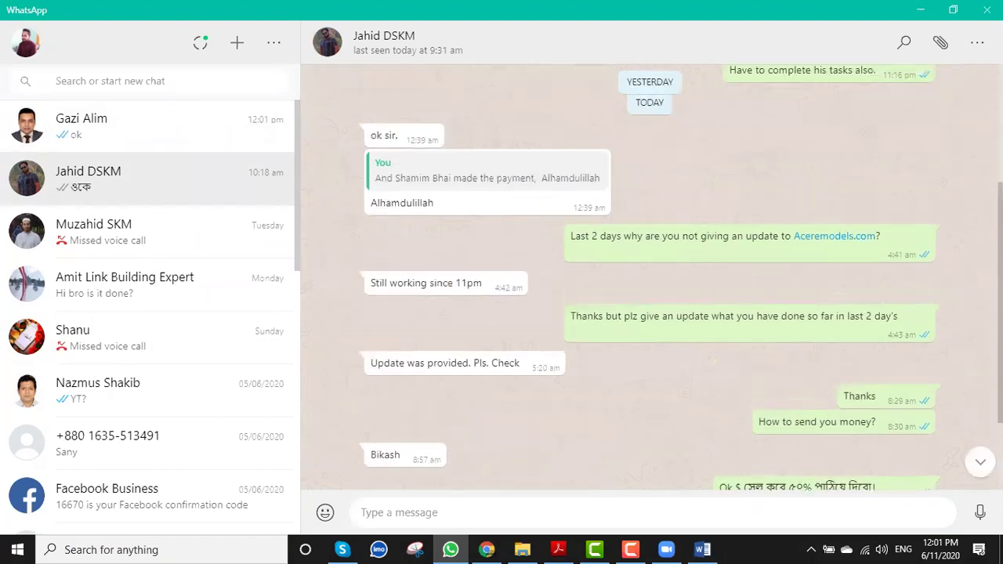
scroll(651, 278, up, 5)
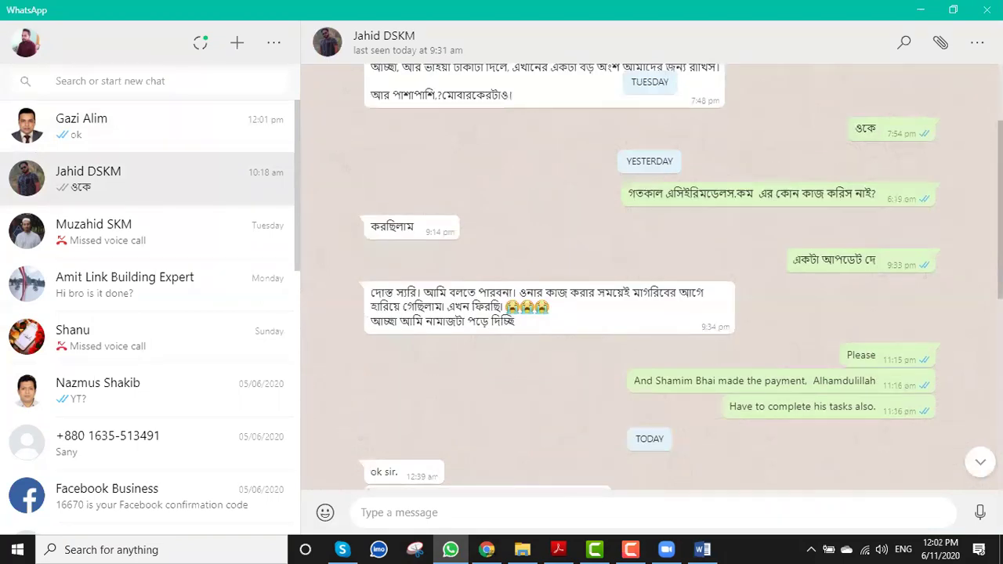
scroll(651, 278, up, 10)
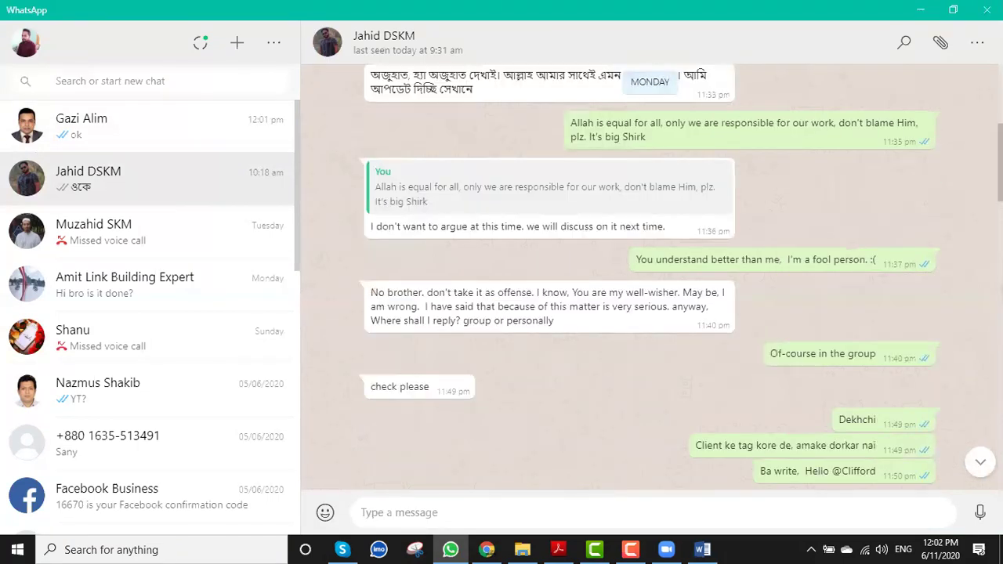
click(980, 461)
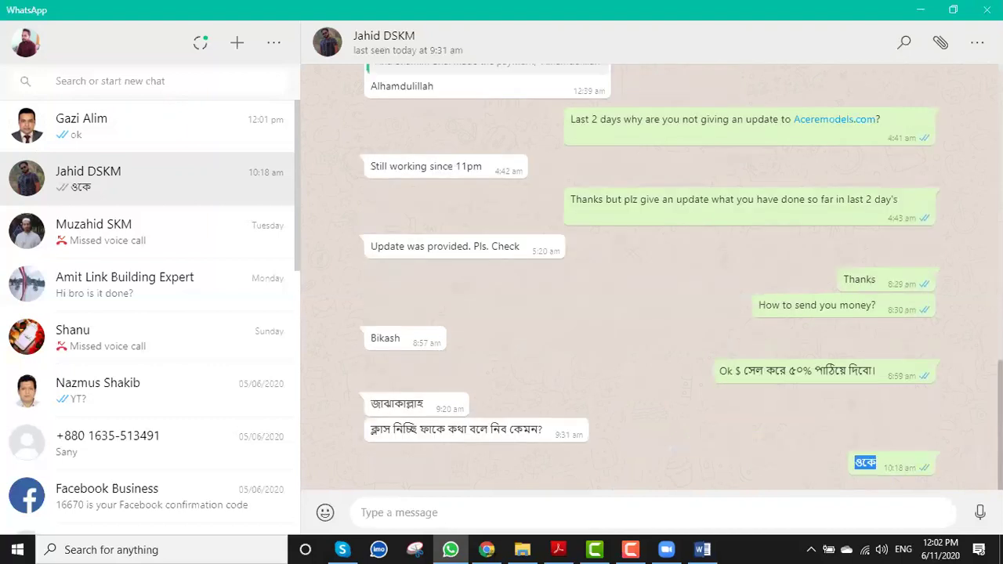
scroll(650, 278, up, 1)
scroll(650, 279, up, 4)
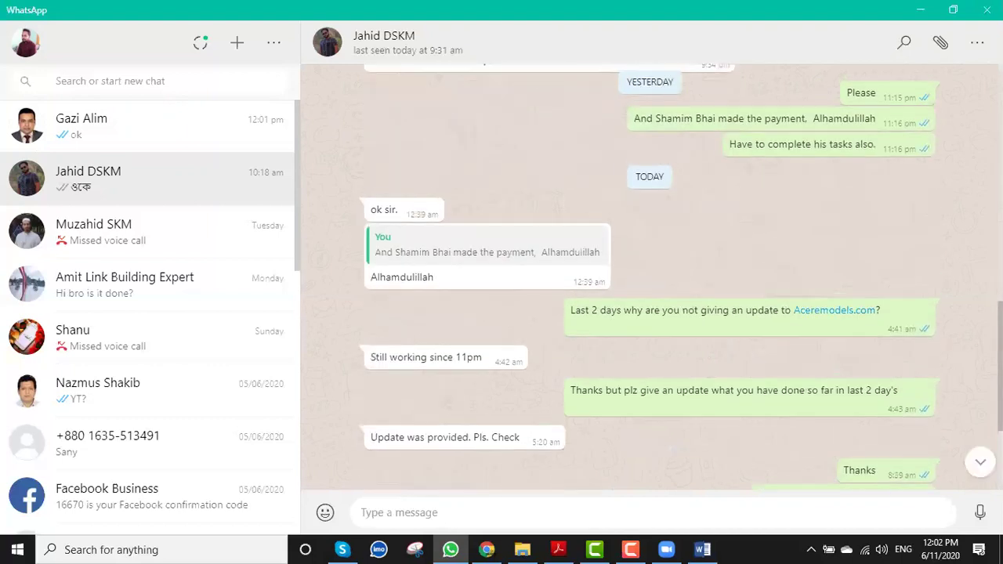
scroll(651, 279, up, 3)
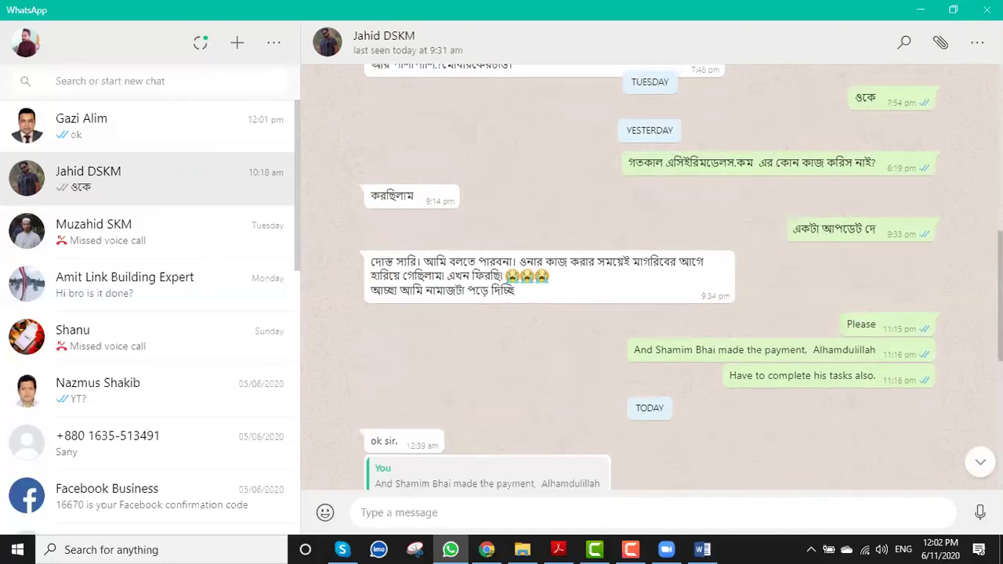
scroll(651, 279, up, 1)
scroll(650, 277, up, 1)
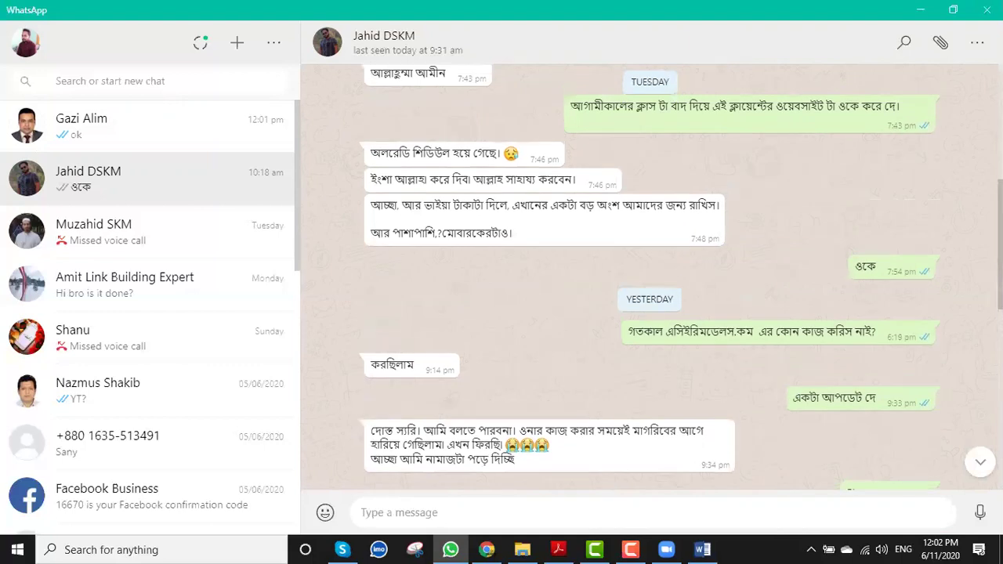
scroll(650, 276, up, 4)
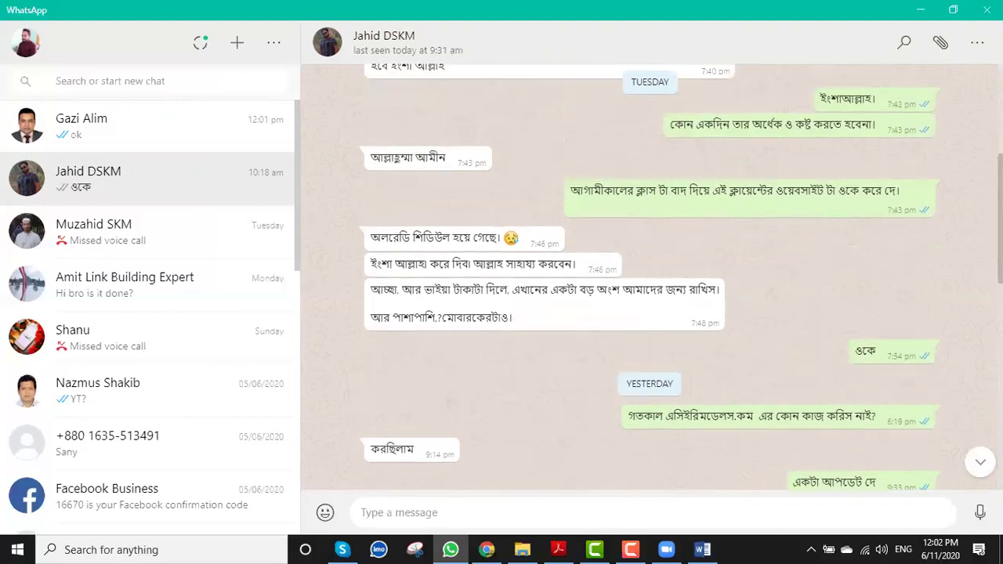
scroll(650, 276, up, 10)
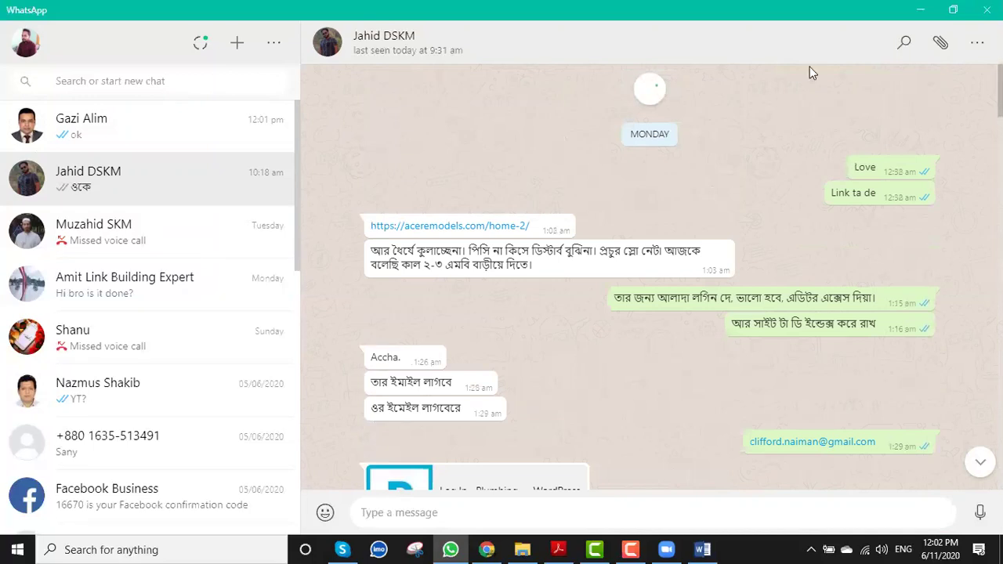
Step: Open the shared link in Chrome, retry it as aceremodels.com, then minimise the browser
click(492, 227)
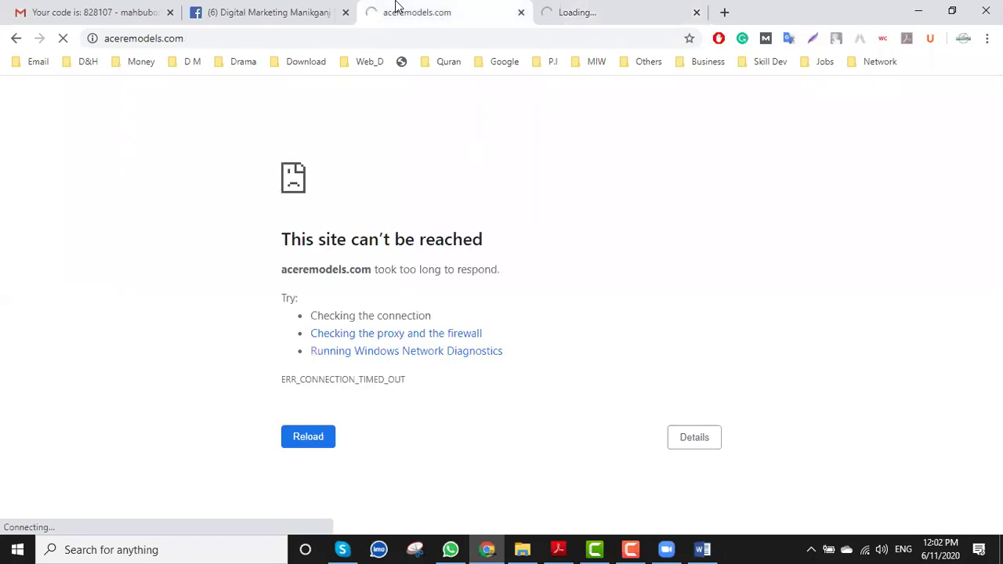
click(521, 13)
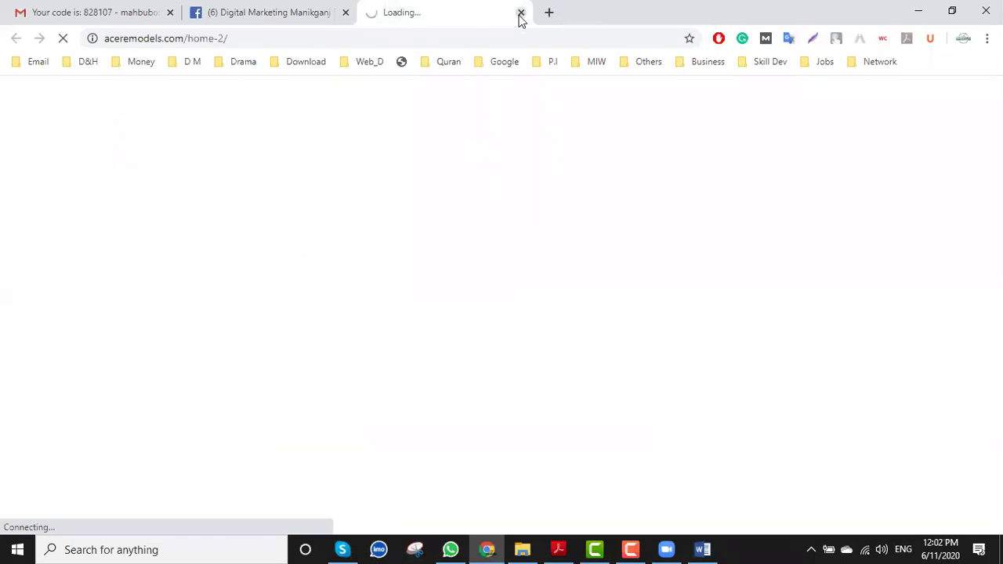
click(298, 44)
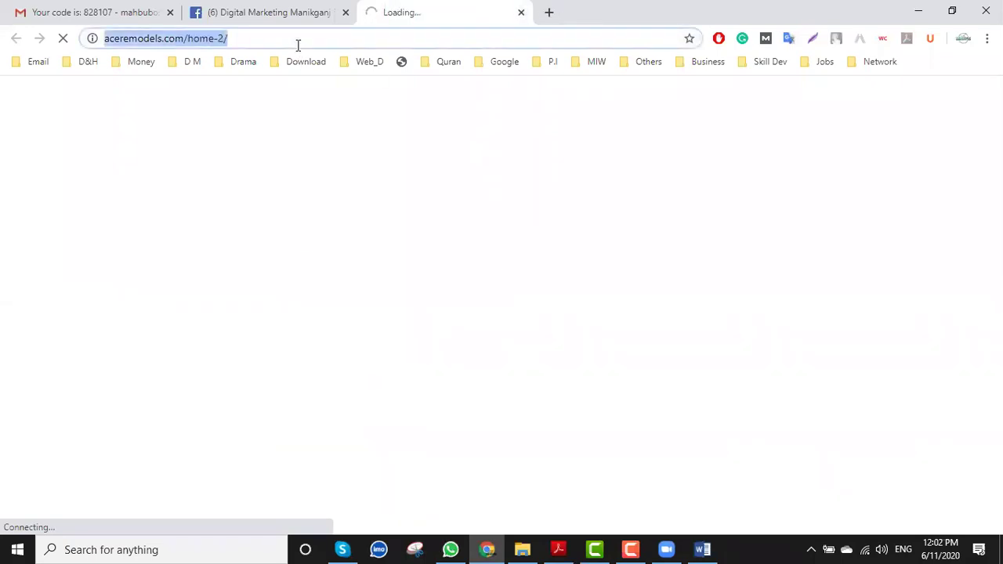
click(298, 44)
key(BackSpace)
key(BackSpace)
key(BackSpace)
key(BackSpace)
key(BackSpace)
key(BackSpace)
key(BackSpace)
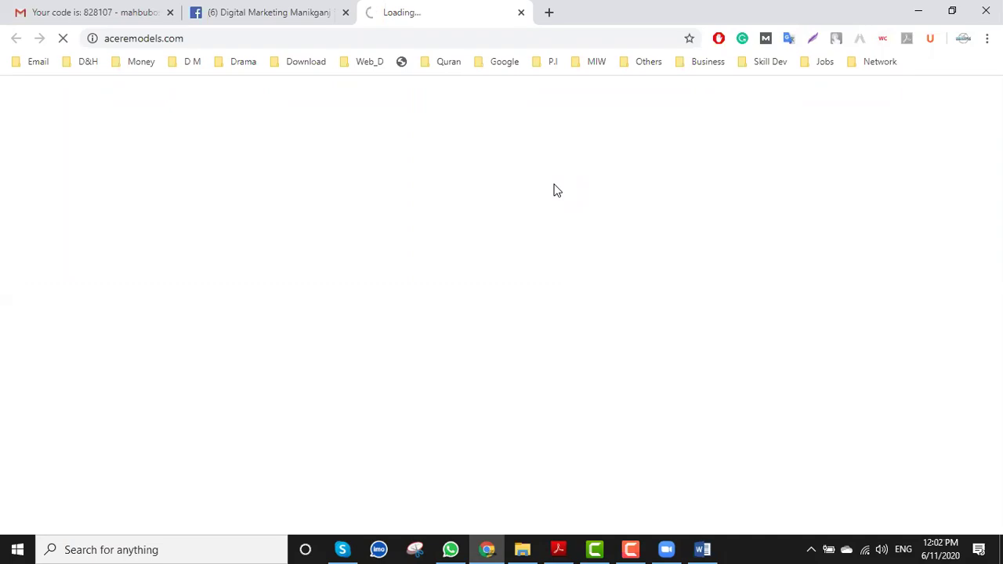
click(487, 549)
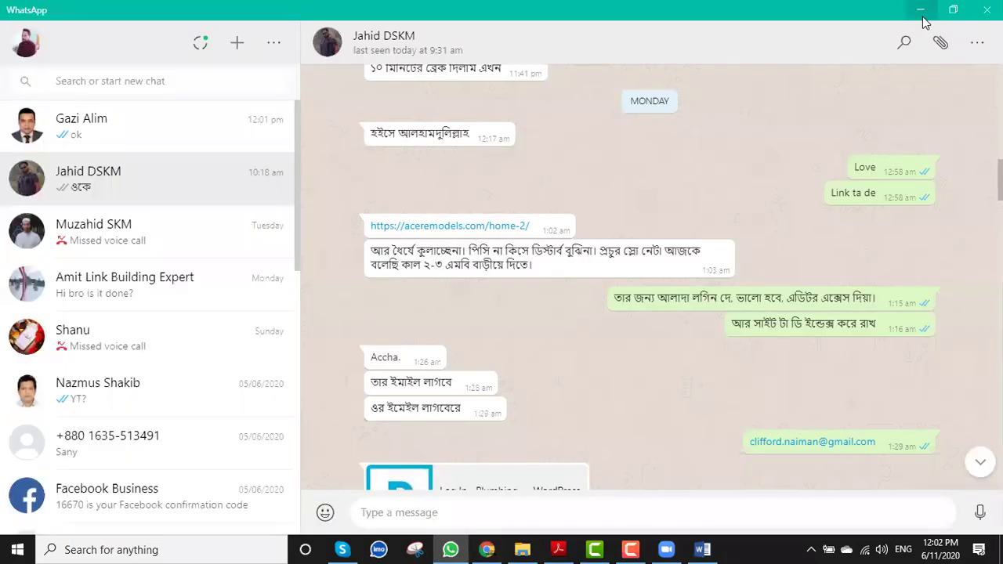
Step: Minimise WhatsApp, Skype and File Explorer, and restore Chrome's aceremodels.com timeout page
click(922, 13)
click(918, 8)
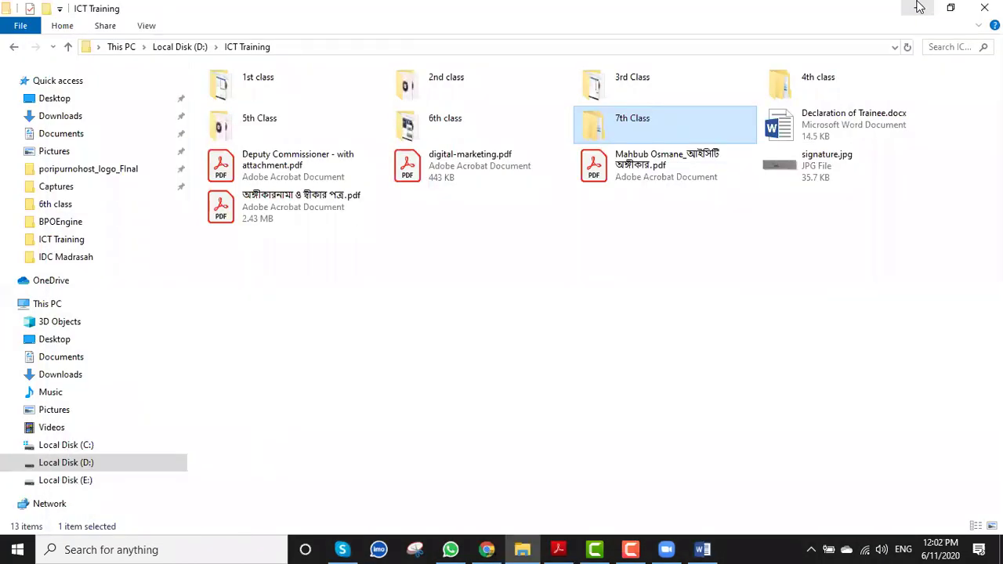
click(920, 8)
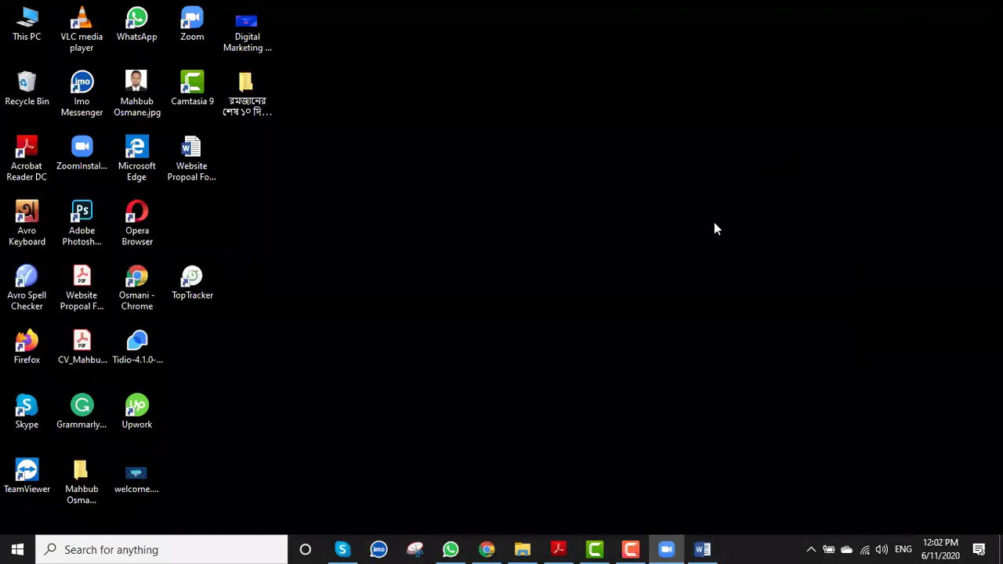
click(476, 547)
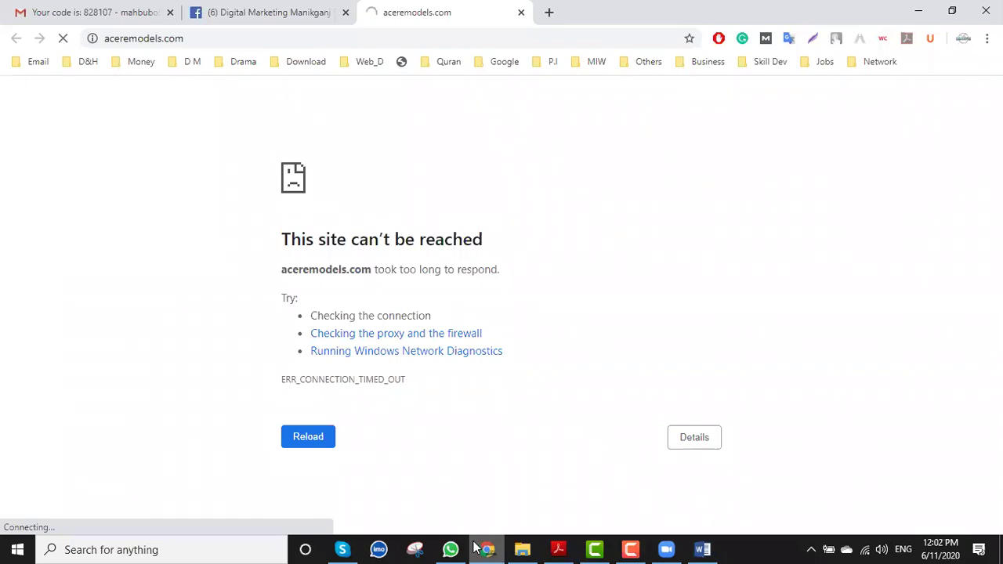
Step: Bring the Camtasia Untitled Project editor forward, opening and closing Camtasia Recorder along the way
click(602, 548)
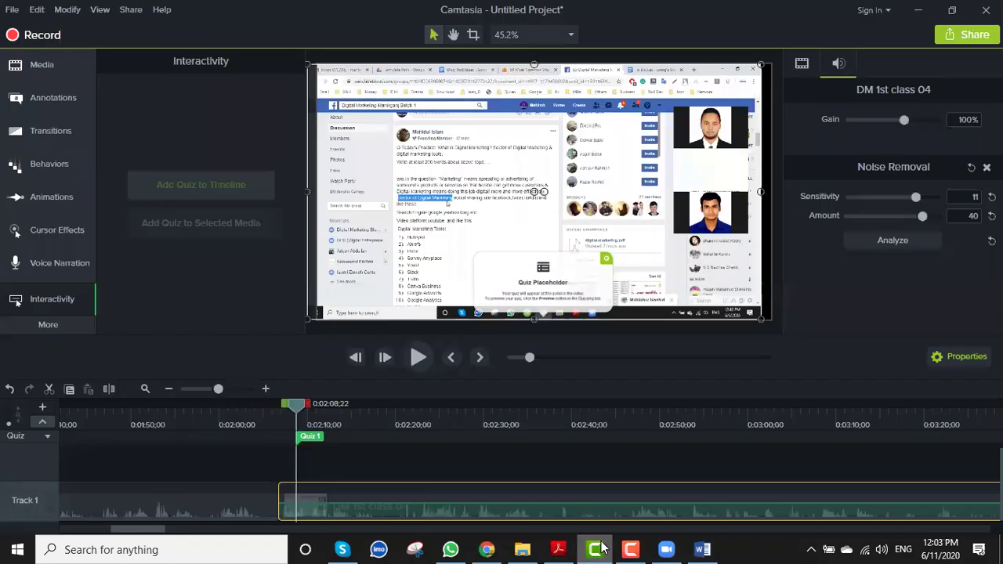
click(631, 550)
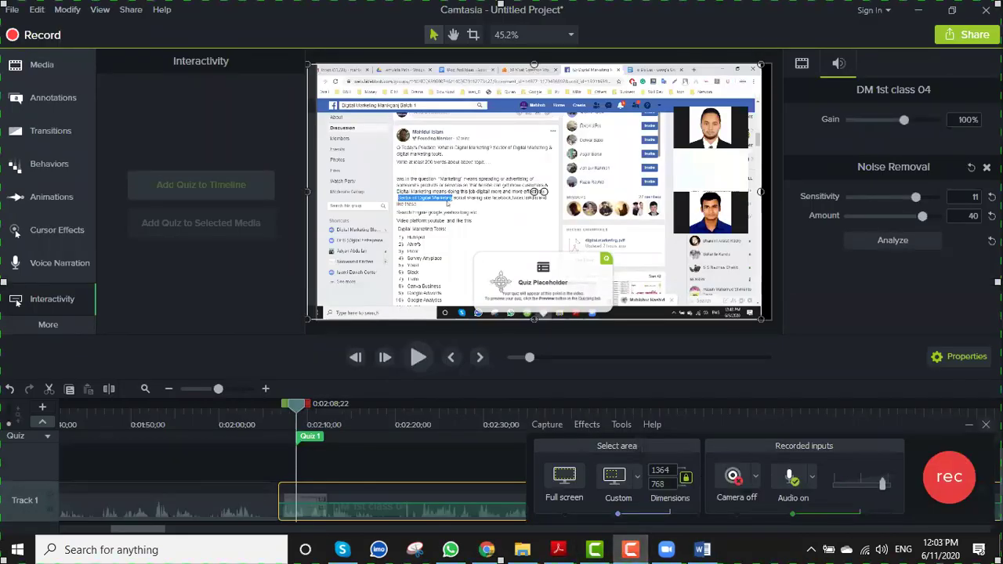
click(986, 424)
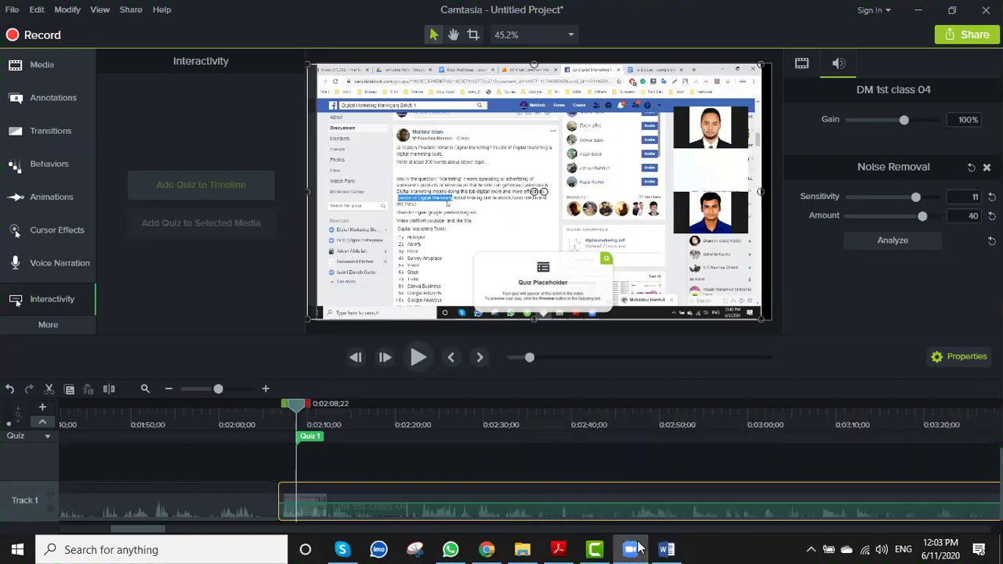
click(594, 549)
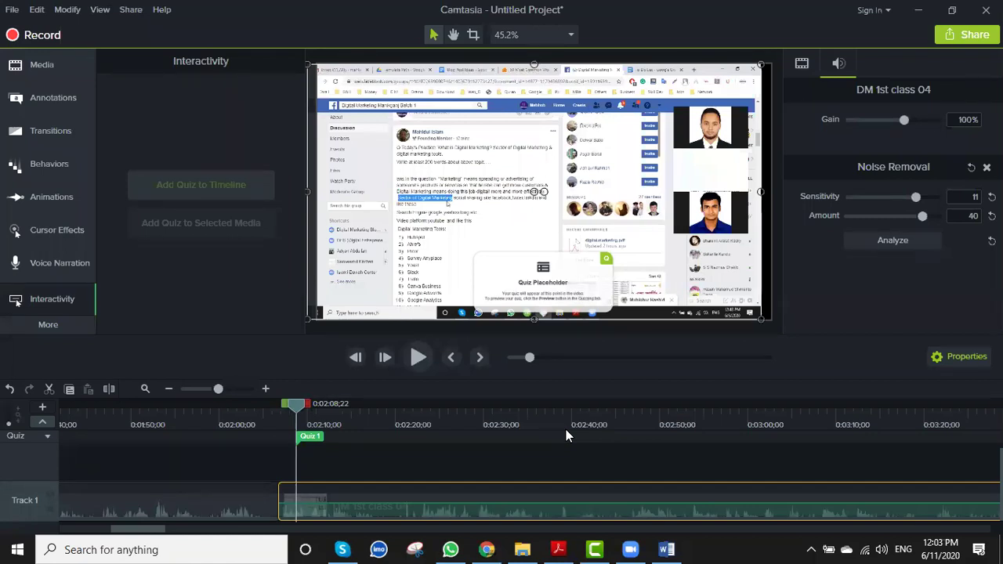
Step: Search 'fire' from the taskbar and open Windows Security's Firewall & network protection page
click(114, 549)
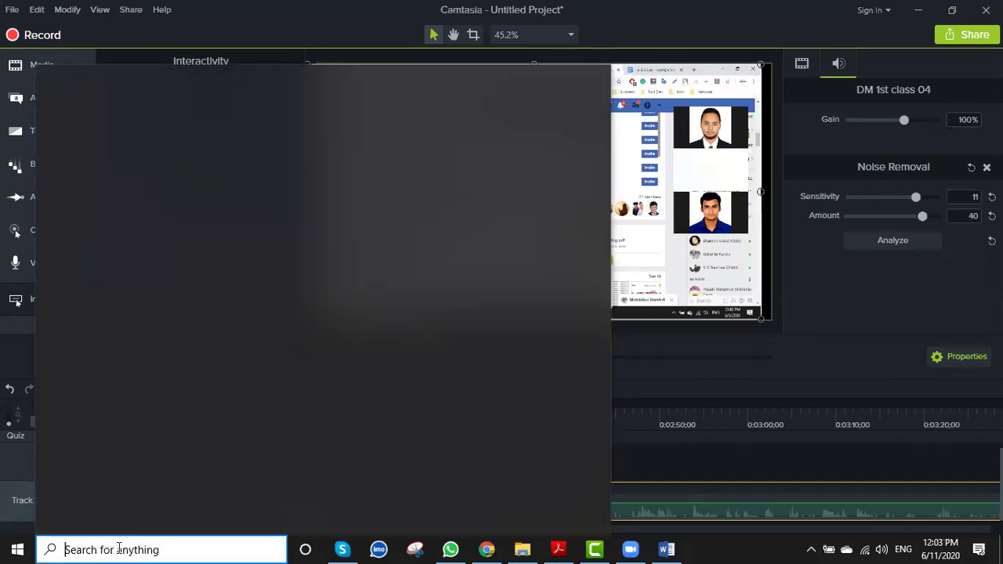
text(fire)
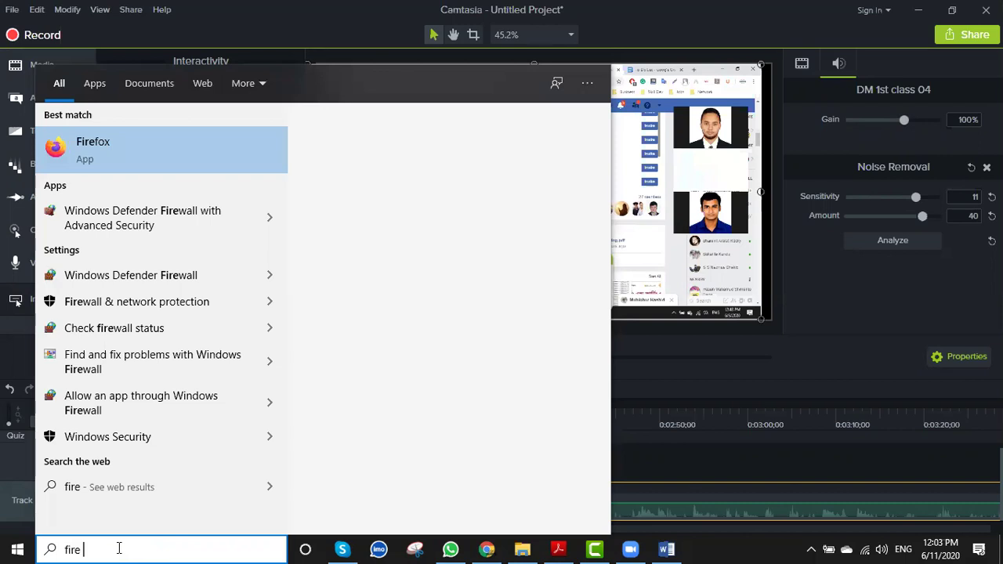
text( l)
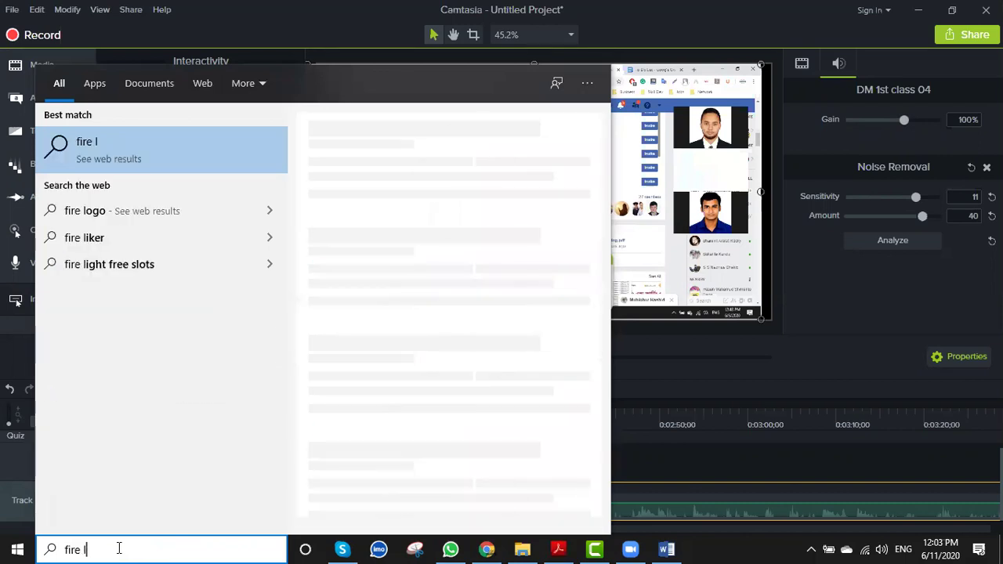
key(BackSpace)
key(BackSpace)
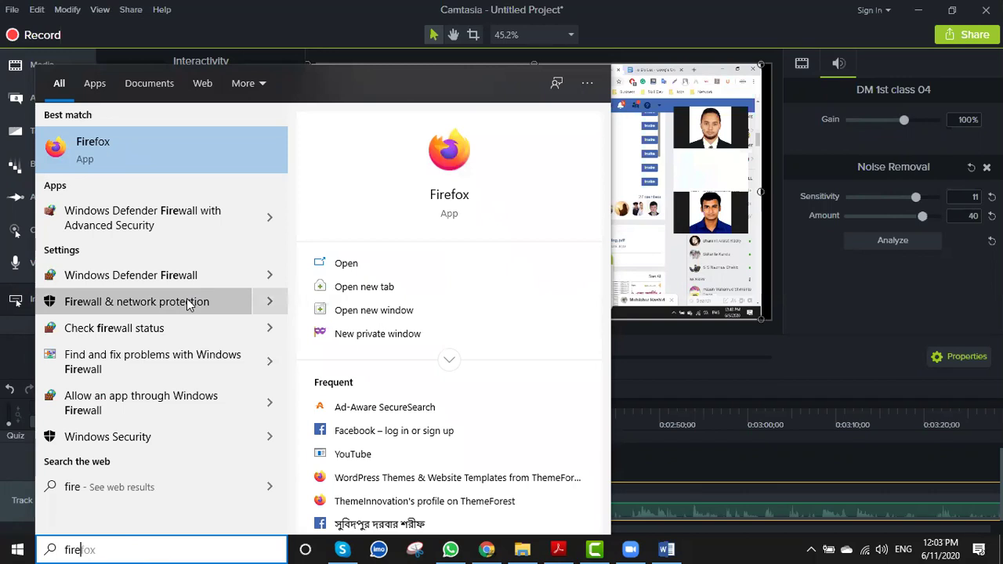
click(268, 305)
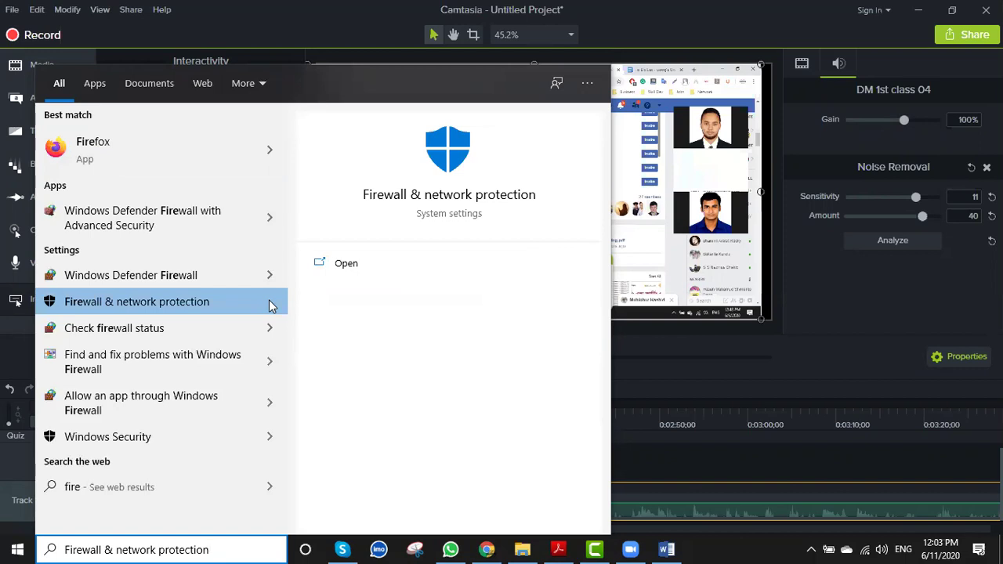
click(482, 195)
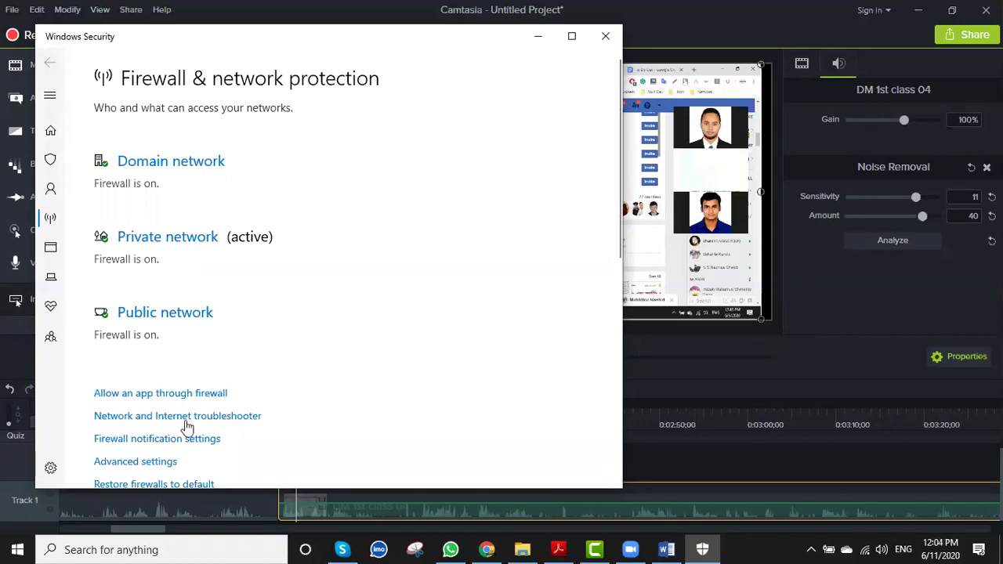
Step: Maximise Windows Security and launch the firewall's Advanced settings
click(157, 463)
click(560, 45)
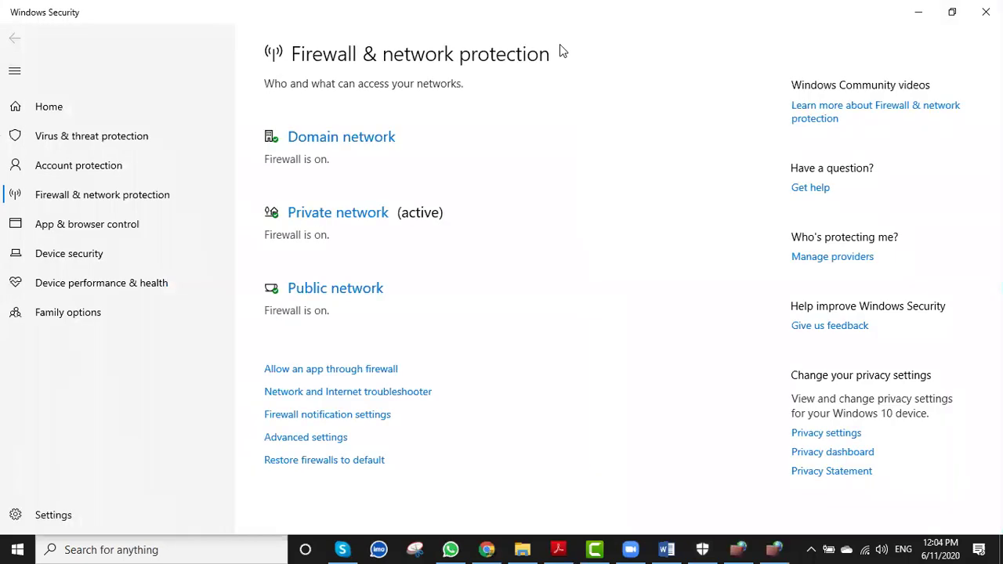
click(292, 441)
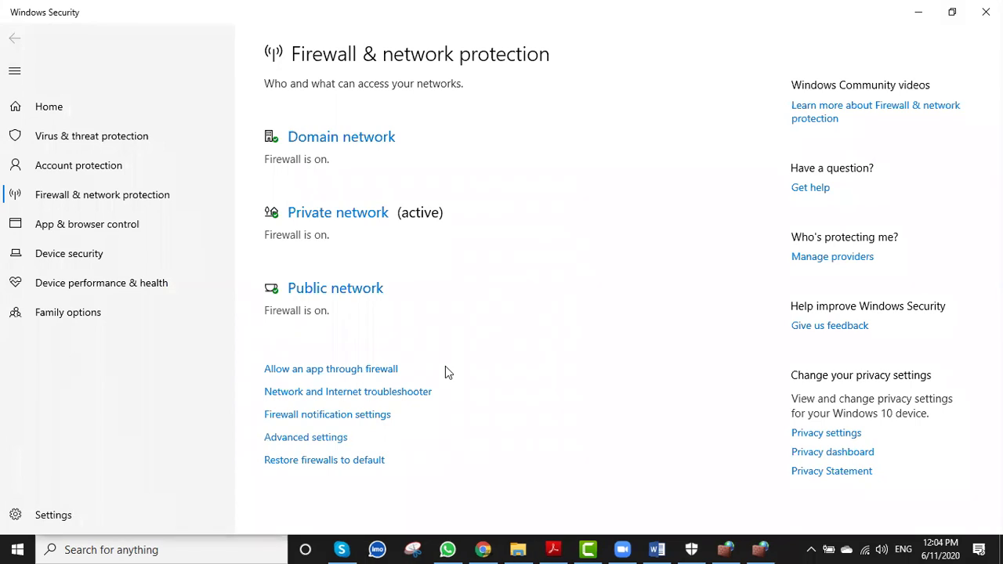
click(329, 441)
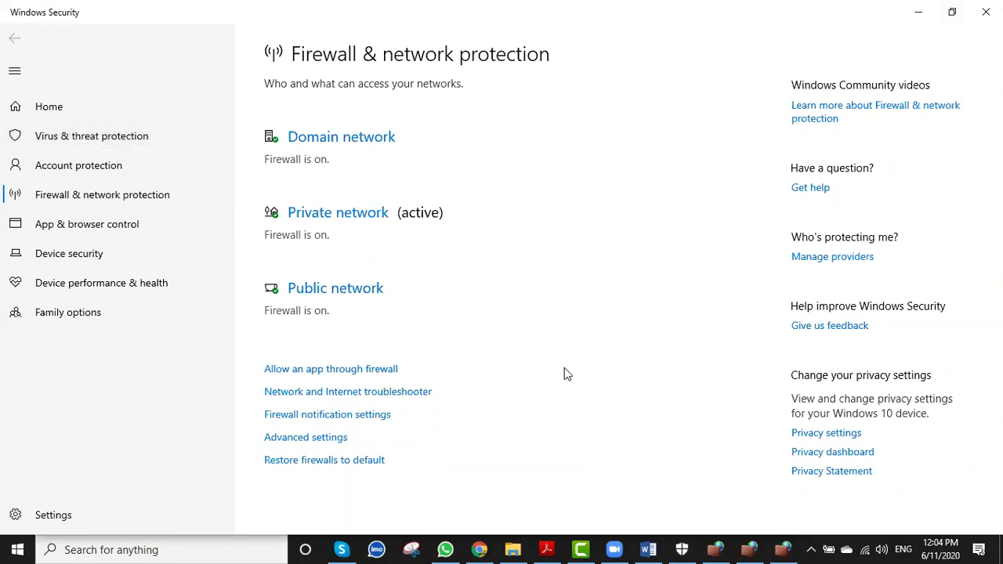
Step: Close one duplicate advanced firewall window from its taskbar thumbnail
mouse_move(751, 547)
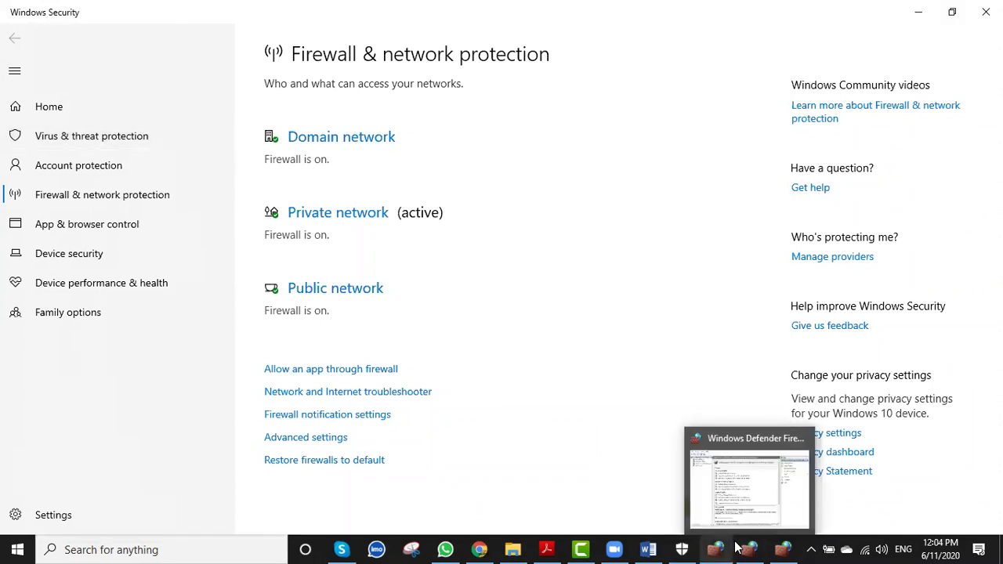
mouse_move(784, 549)
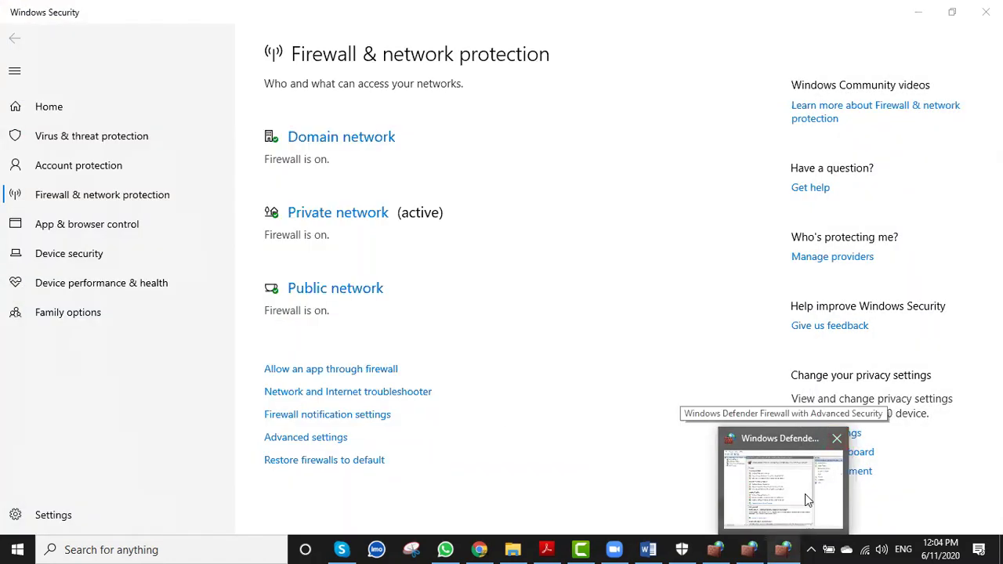
mouse_move(847, 441)
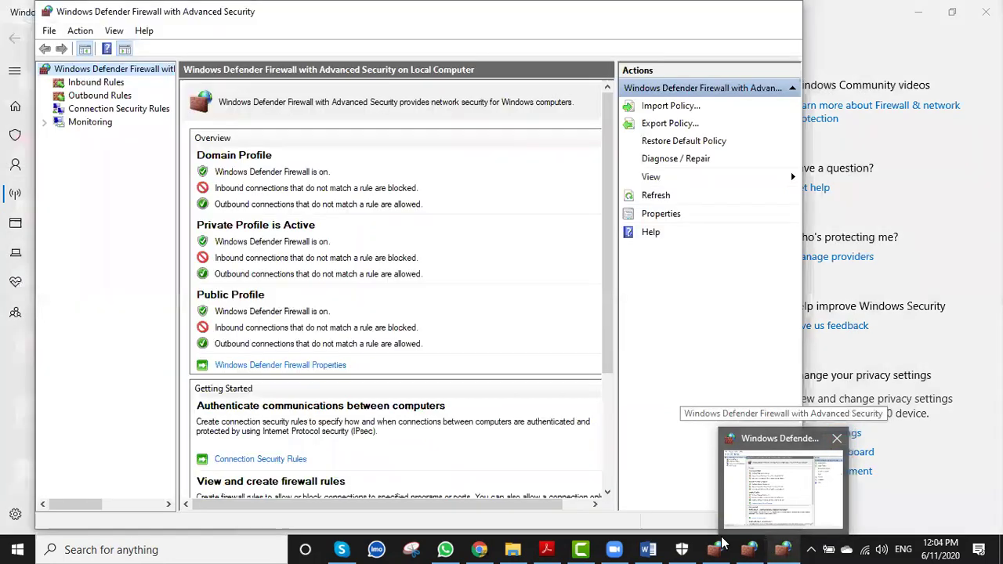
mouse_move(719, 549)
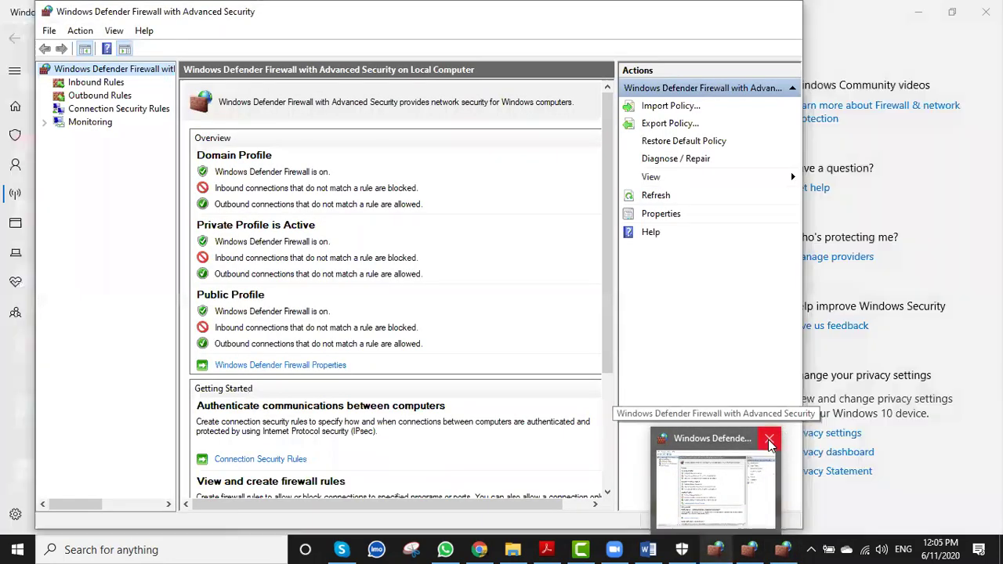
click(770, 441)
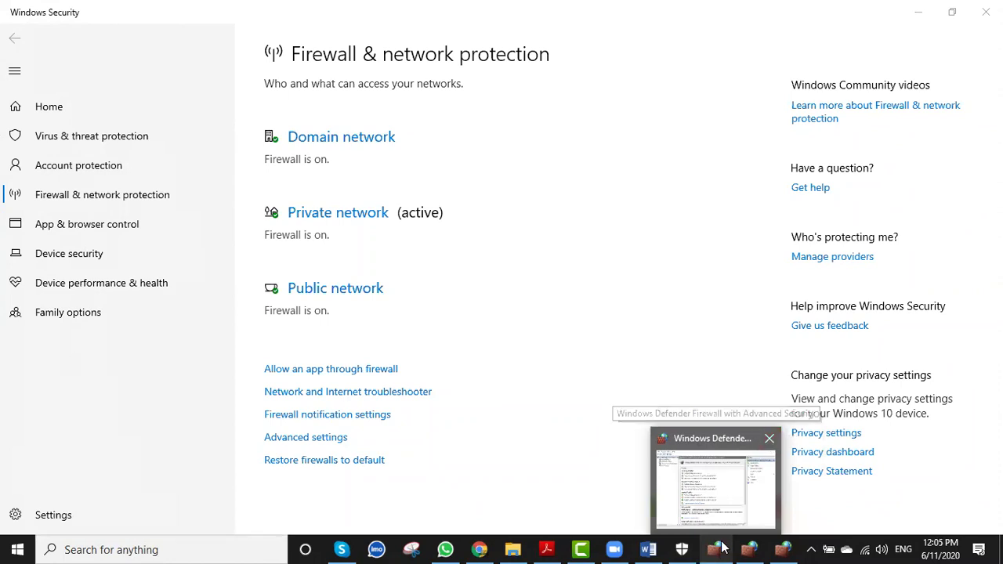
Step: Close both leftover advanced firewall windows from the taskbar
right_click(778, 547)
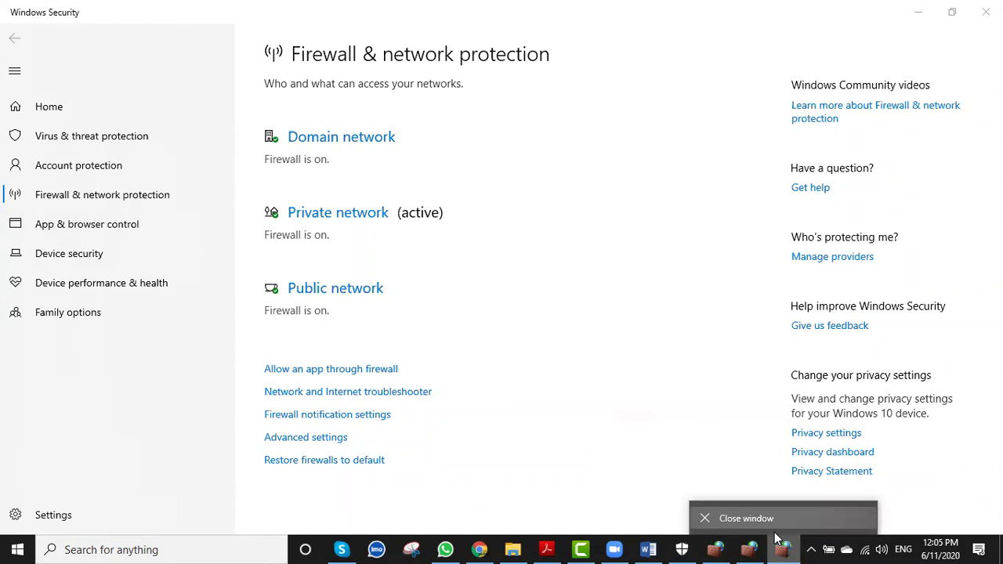
click(776, 518)
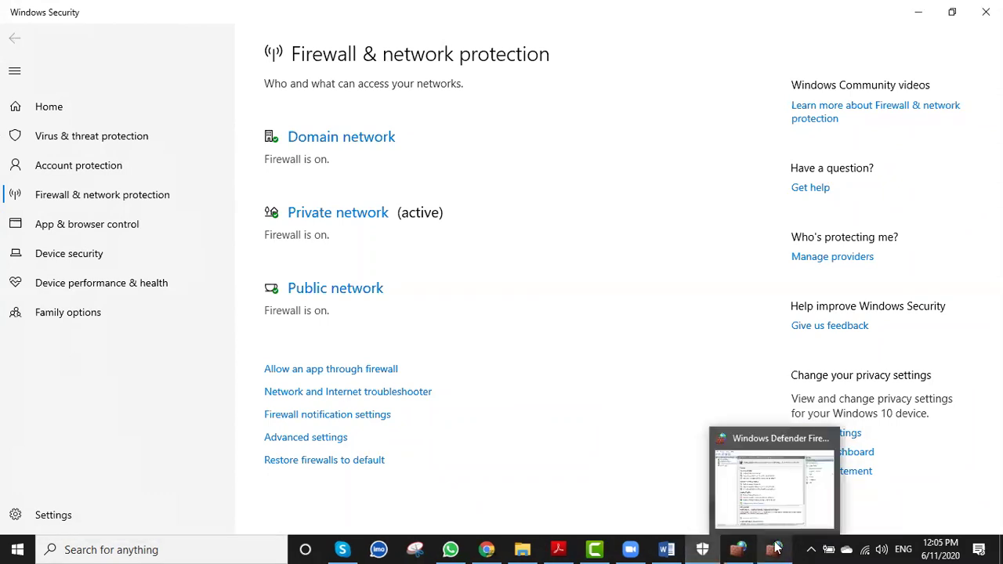
right_click(776, 549)
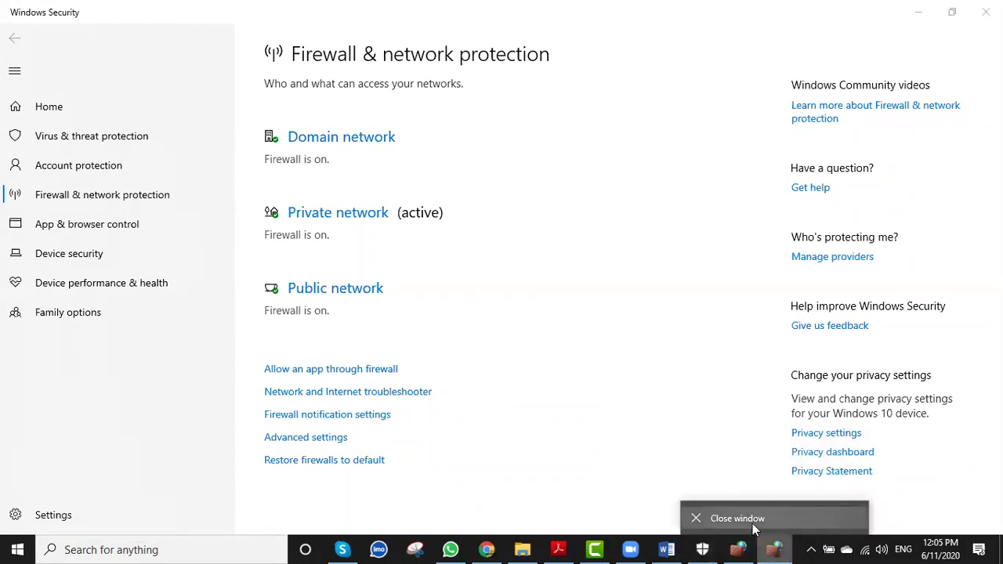
click(752, 528)
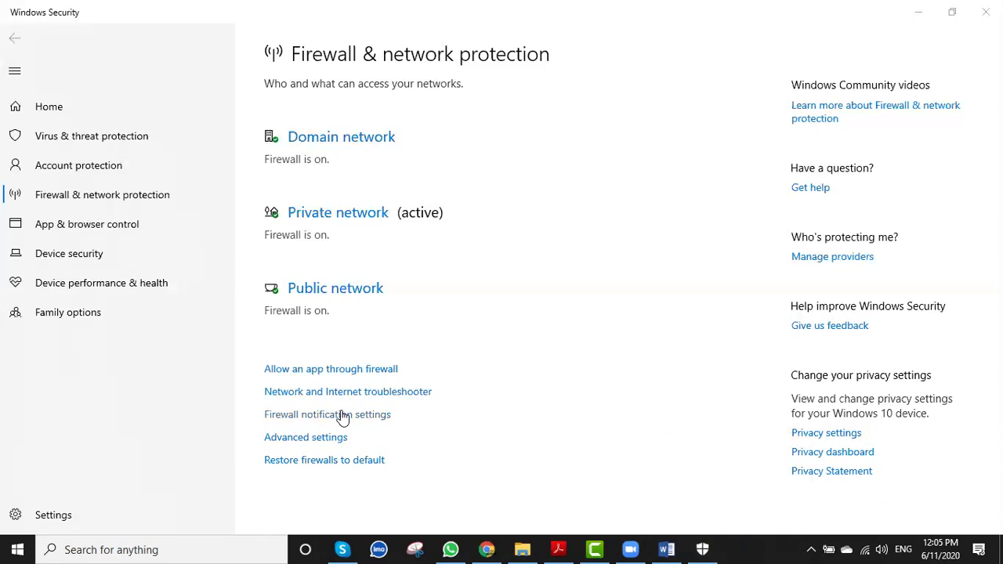
Step: Visit firewall notification settings, return, and launch Advanced settings once more
click(340, 414)
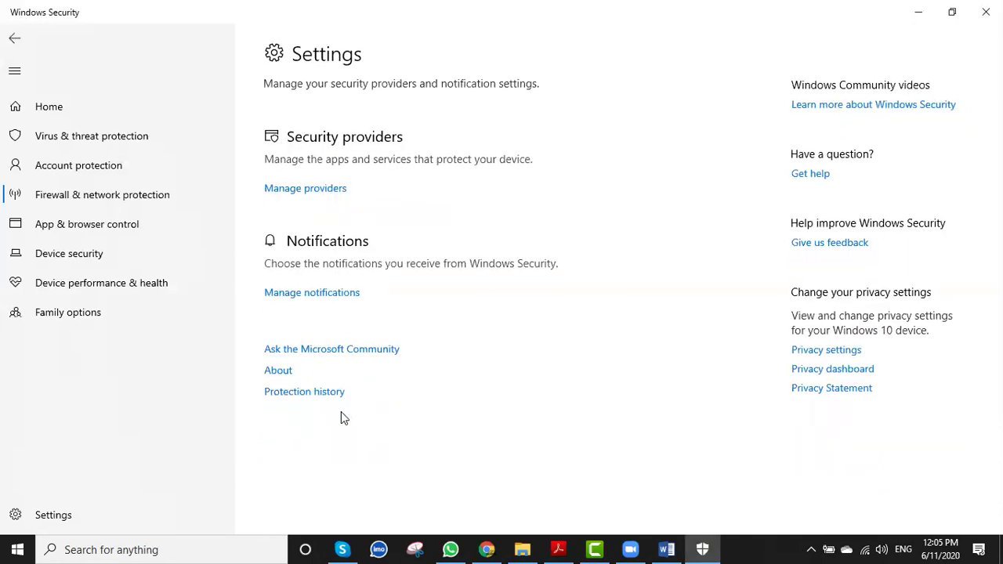
click(15, 41)
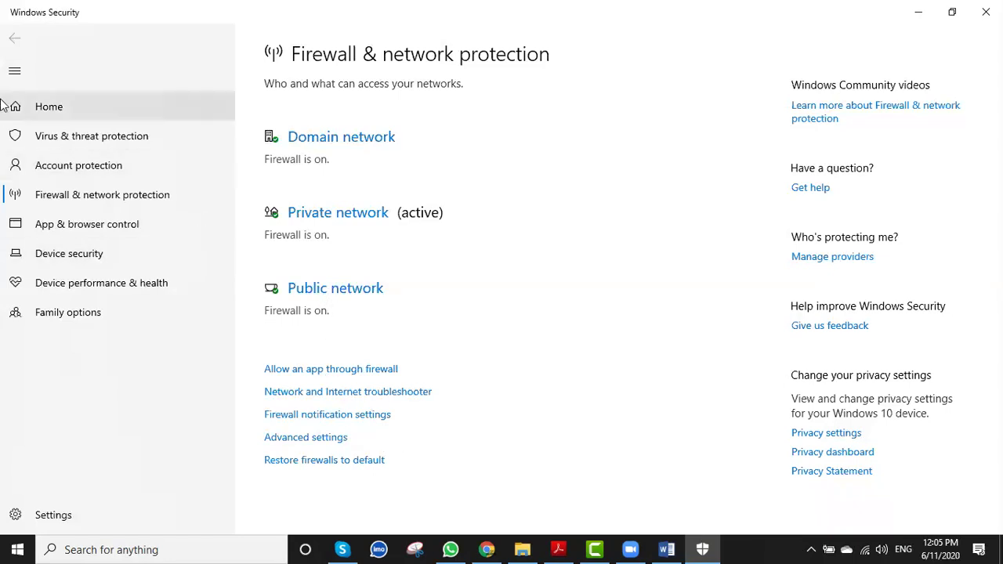
click(325, 439)
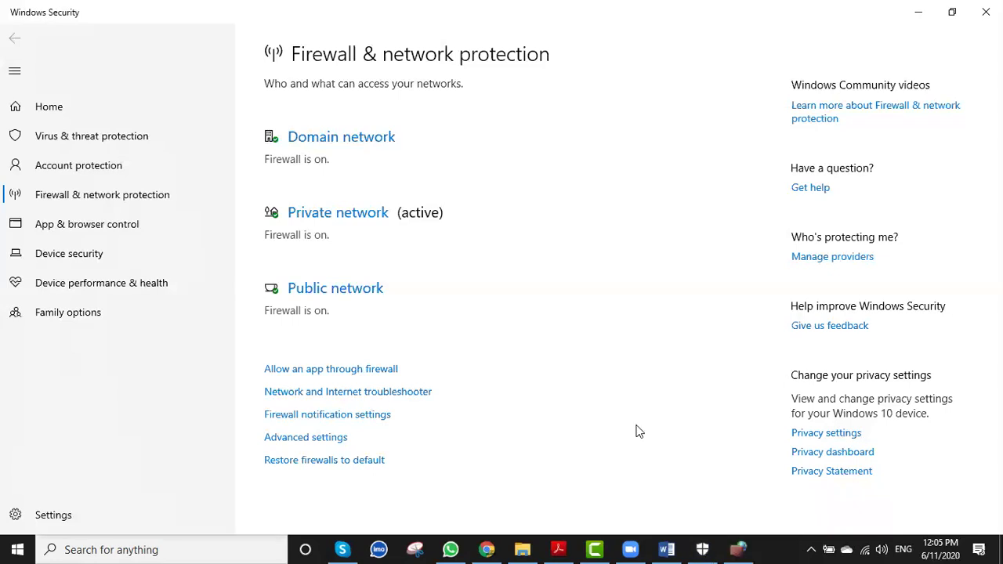
Step: Show the Inbound Rules list in the firewall console and start the New Inbound Rule wizard
click(733, 547)
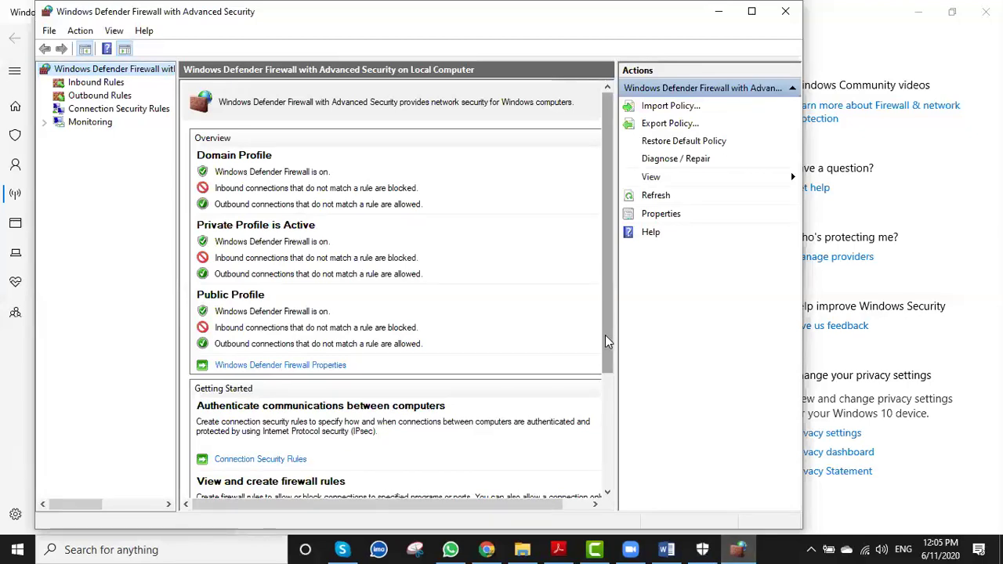
drag(607, 341, 607, 343)
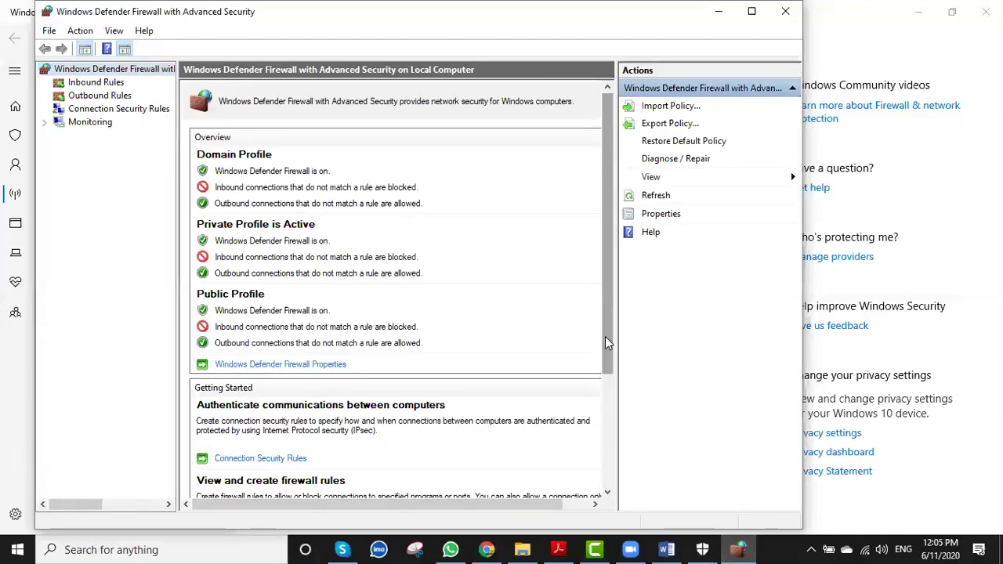
click(98, 83)
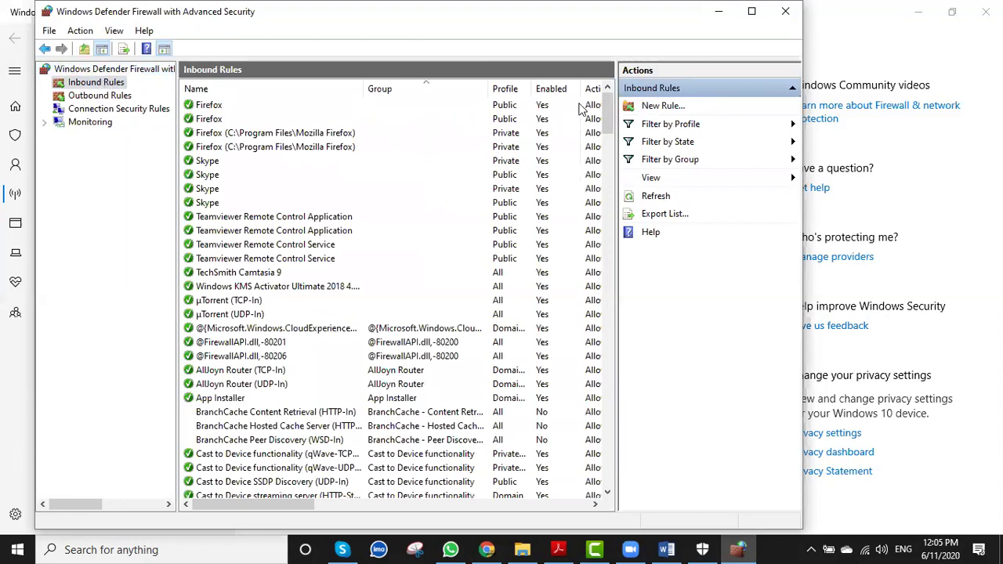
scroll(626, 168, down, 15)
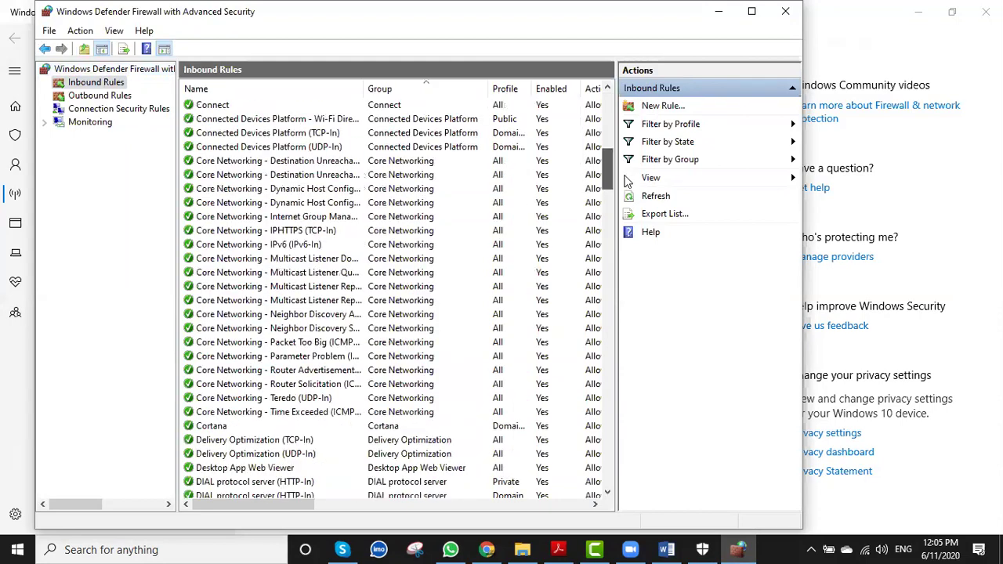
scroll(629, 196, down, 7)
scroll(631, 208, up, 4)
scroll(629, 208, up, 4)
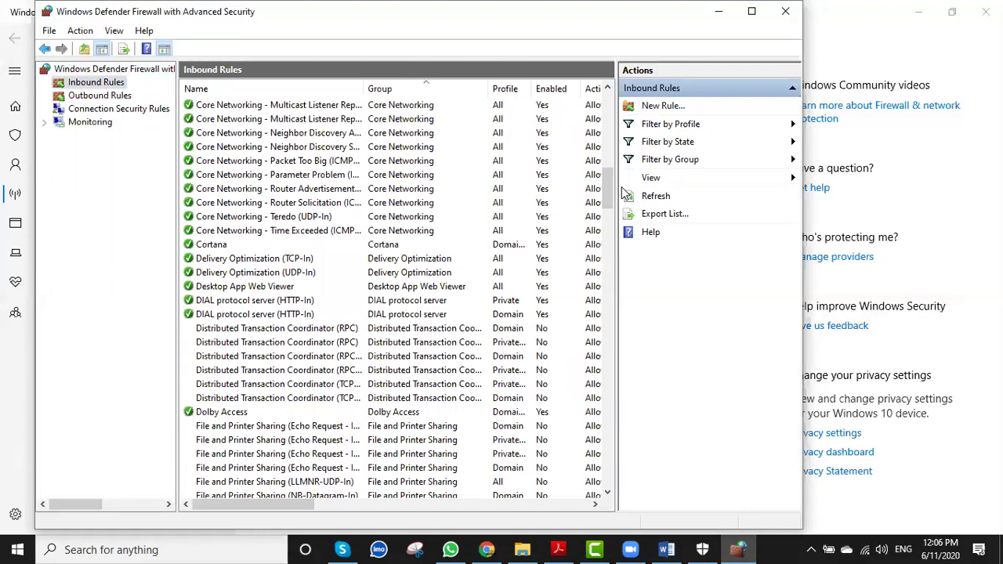
click(689, 105)
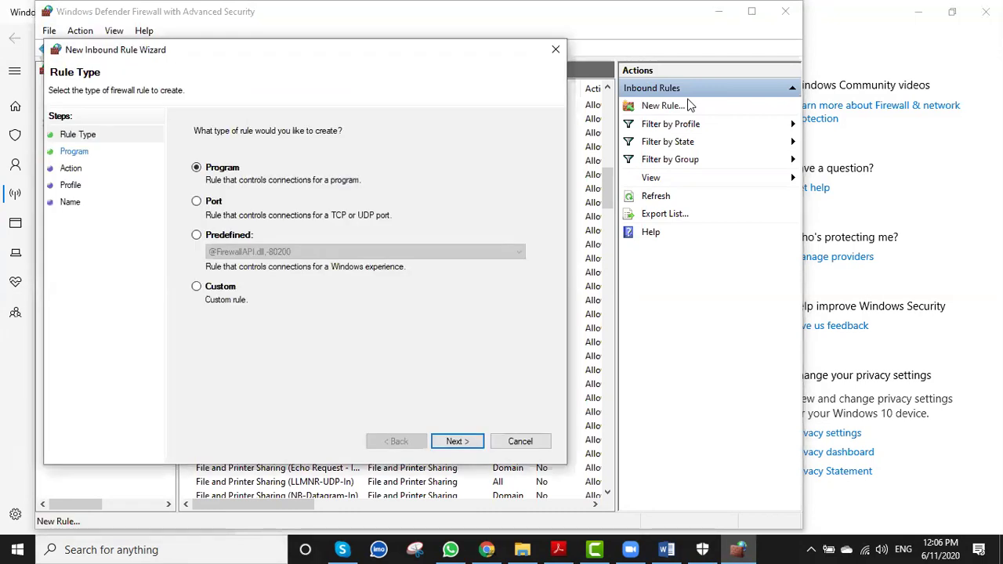
Step: Make it a program rule and browse for the program; an error says the Desktop location is unavailable
click(475, 440)
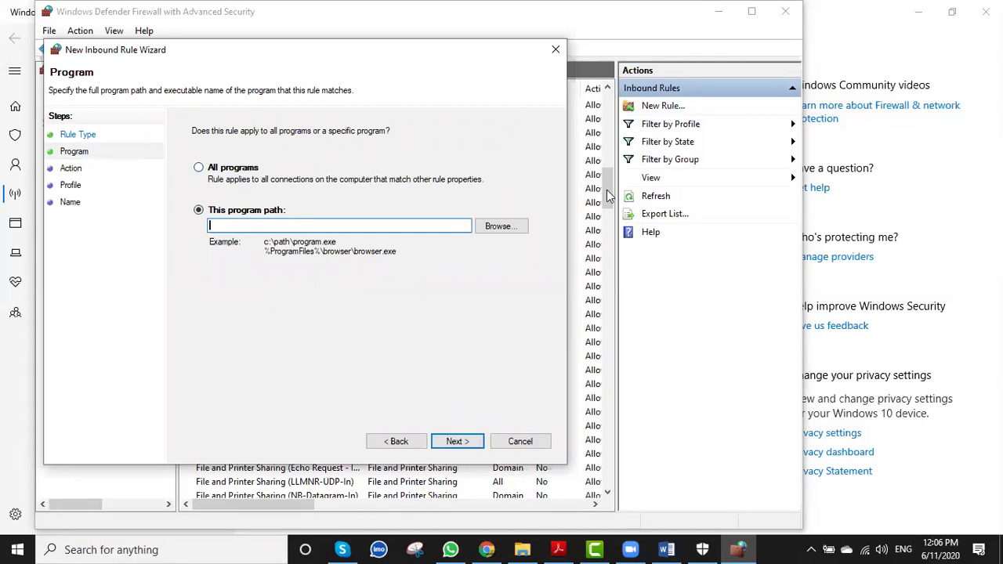
click(516, 227)
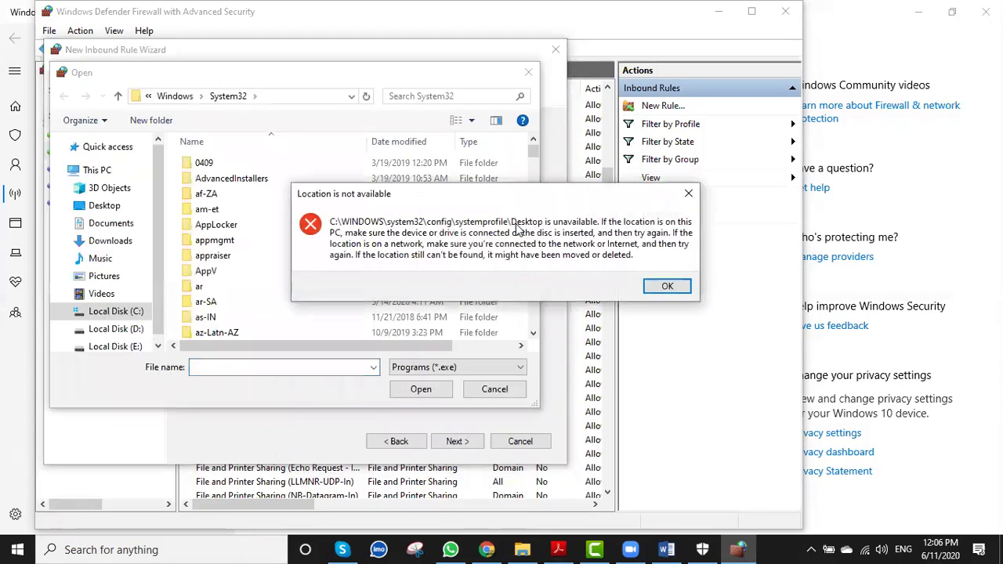
Step: Dismiss the location-unavailable error and scroll down through the System32 file list
click(668, 288)
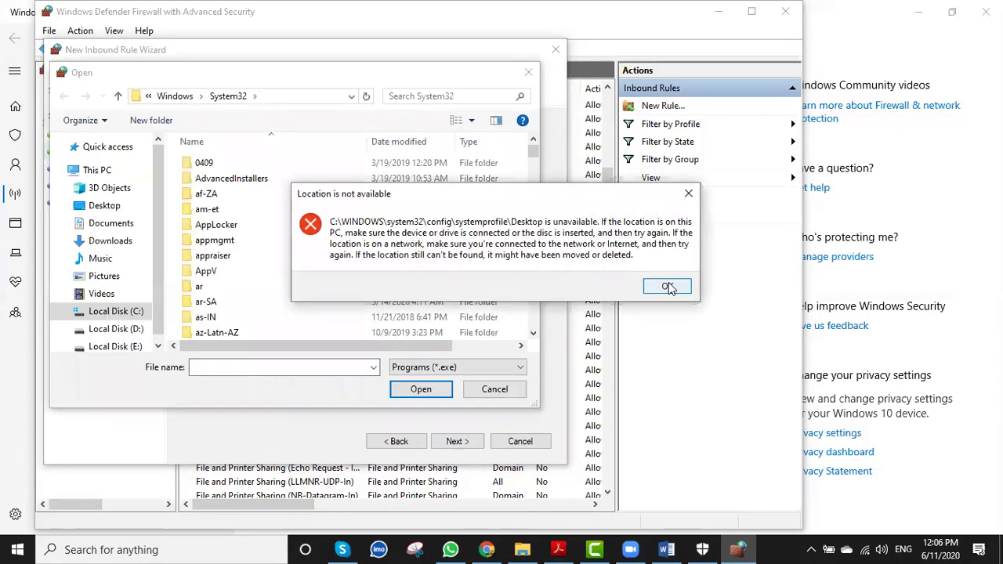
click(533, 334)
click(533, 334)
click(533, 334)
click(533, 334)
click(533, 334)
click(533, 334)
click(533, 334)
click(533, 334)
click(533, 334)
click(533, 334)
click(533, 334)
click(533, 334)
click(533, 334)
click(533, 334)
click(534, 334)
click(533, 334)
click(533, 334)
click(533, 334)
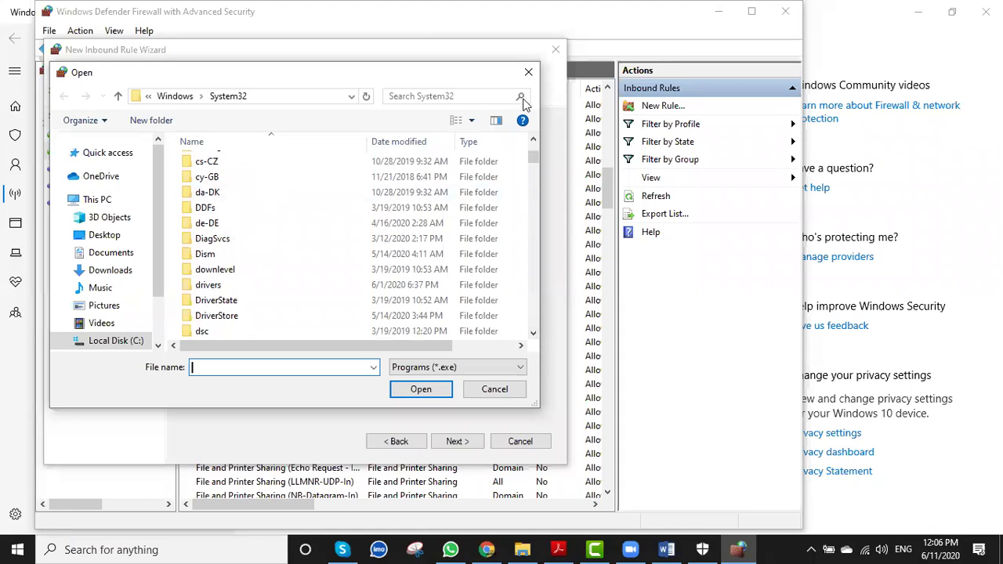
Step: Enter 'cam' as the file name and scroll back up the folder list
text(ca)
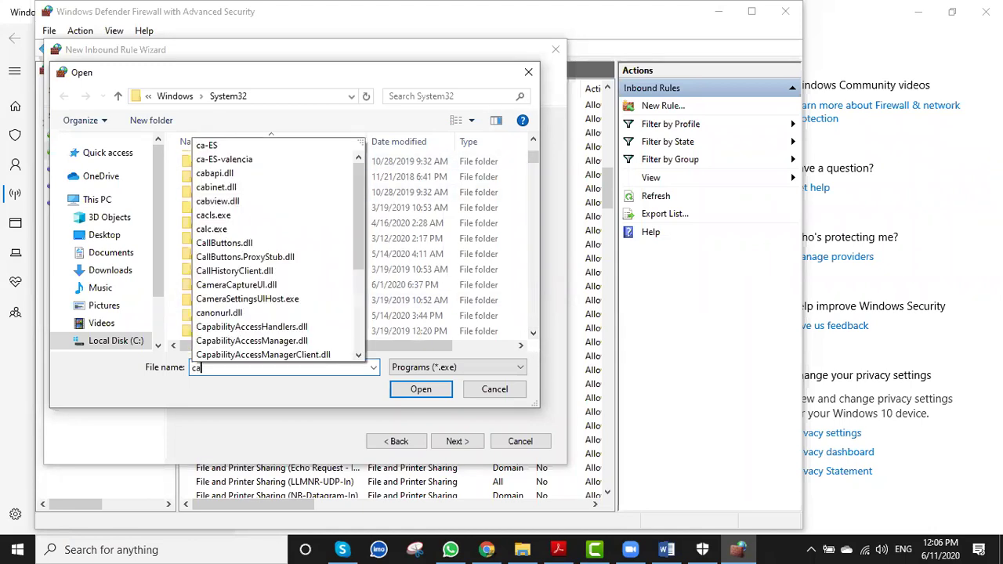
text(m)
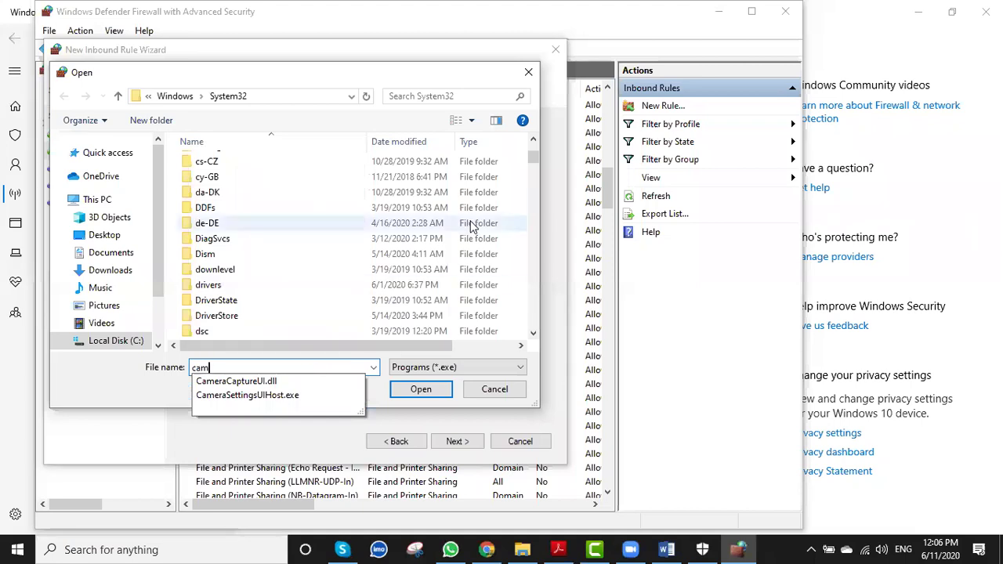
text(t)
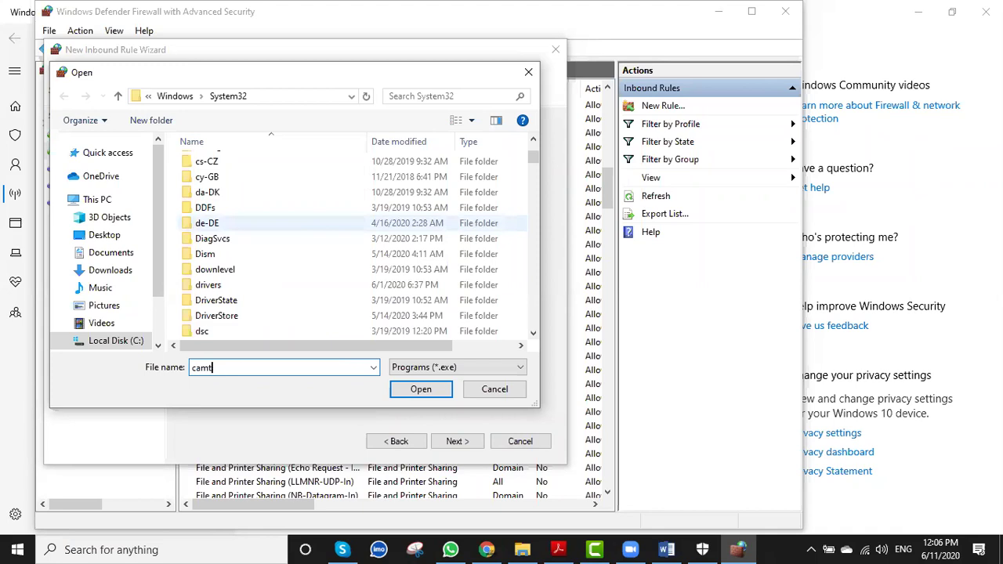
key(BackSpace)
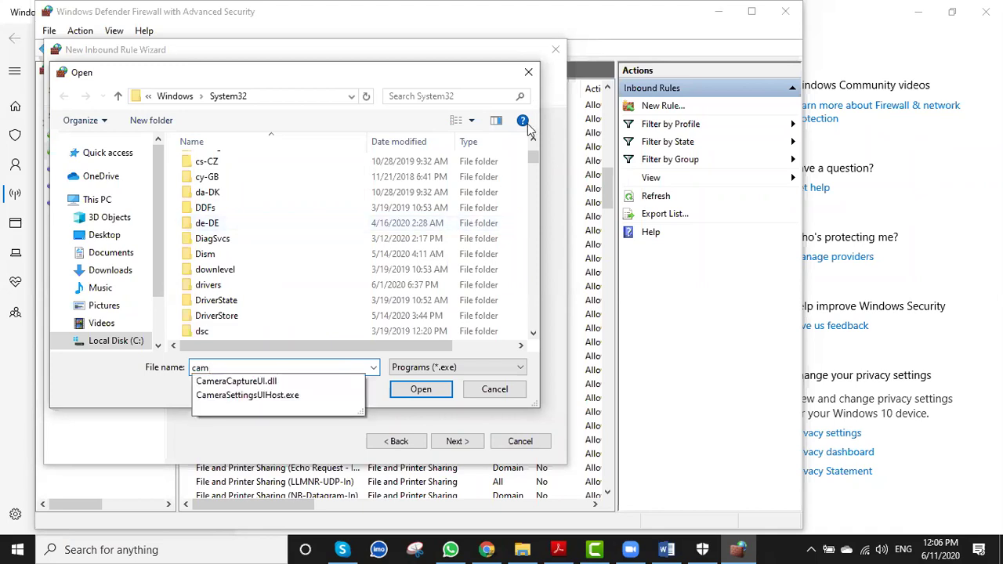
click(533, 141)
click(533, 141)
click(533, 141)
click(533, 141)
click(533, 141)
click(533, 141)
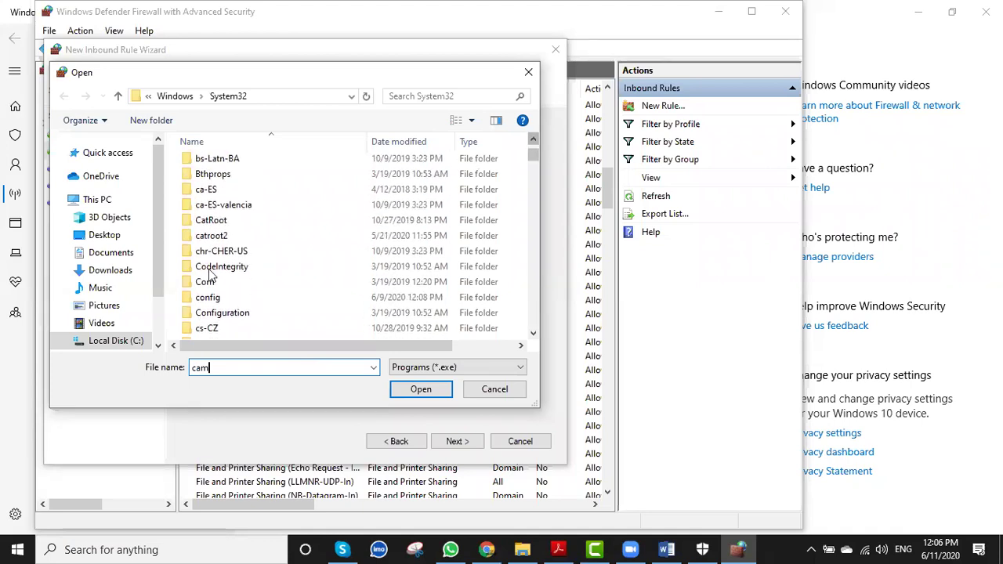
Step: Open Local Disk (C:) and look through Program Files (x86) for Camtasia
click(105, 341)
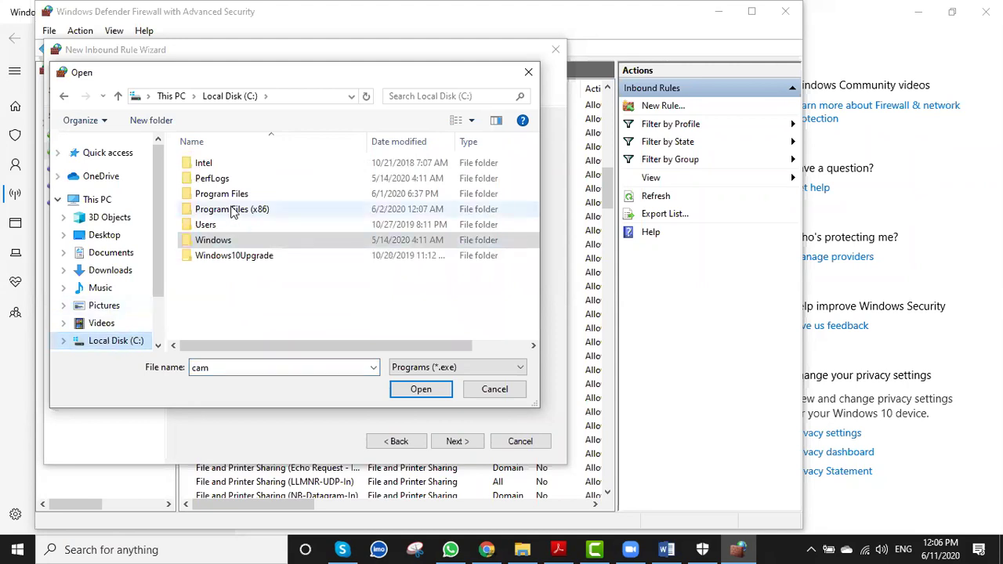
double_click(233, 210)
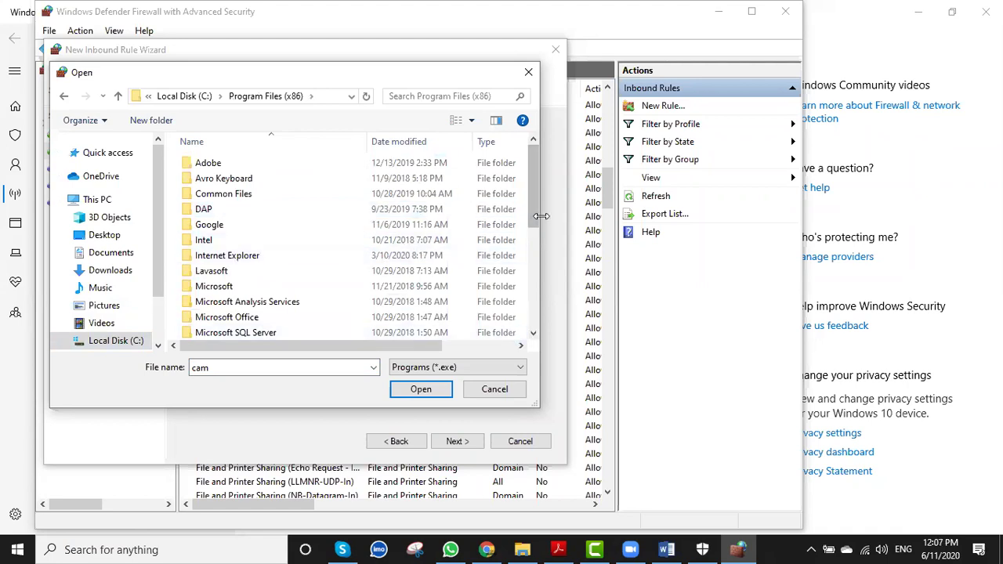
click(533, 333)
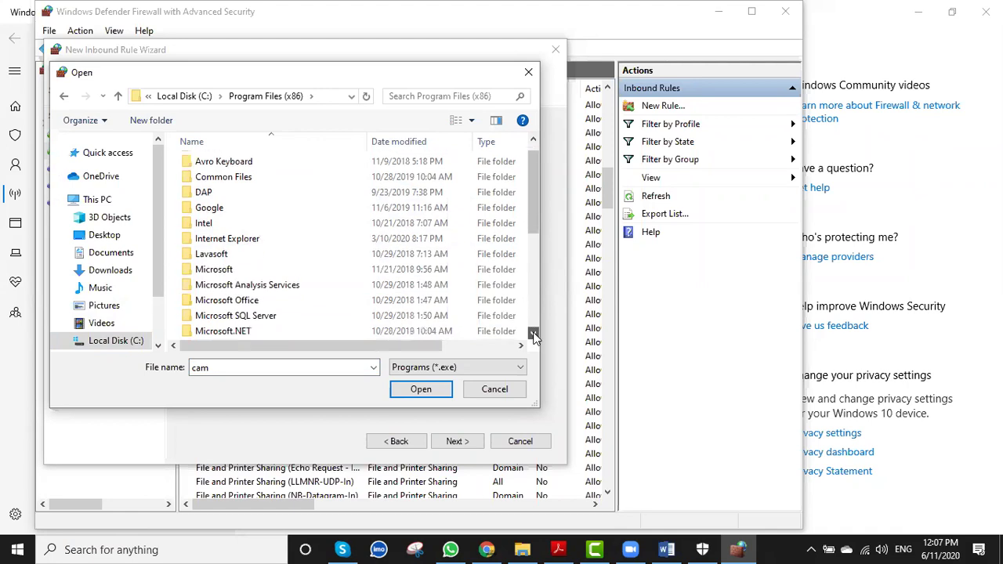
scroll(533, 335, down, 4)
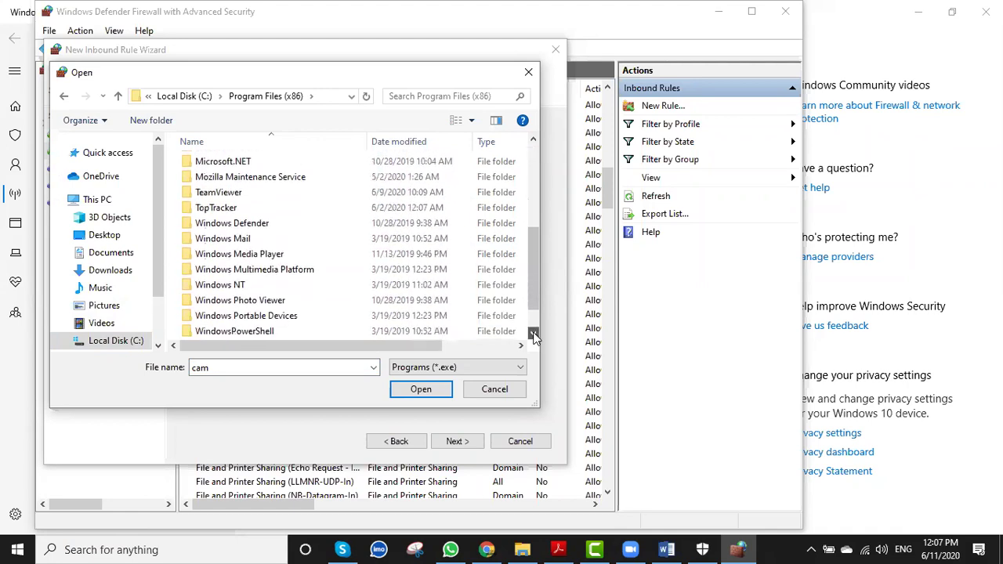
drag(534, 307, 535, 182)
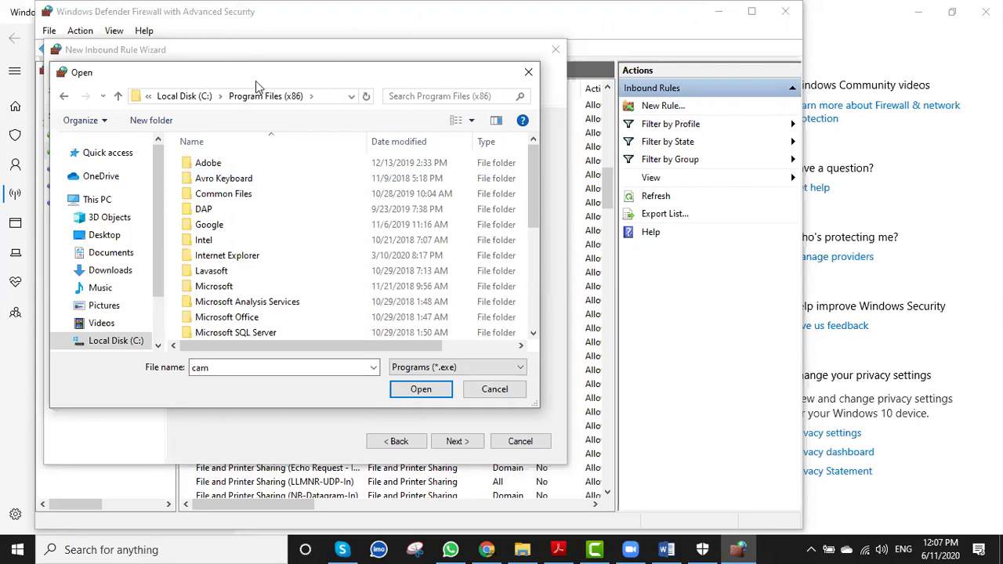
Step: Return to C:, look through Program Files, then show the desktop with Win+D
click(186, 96)
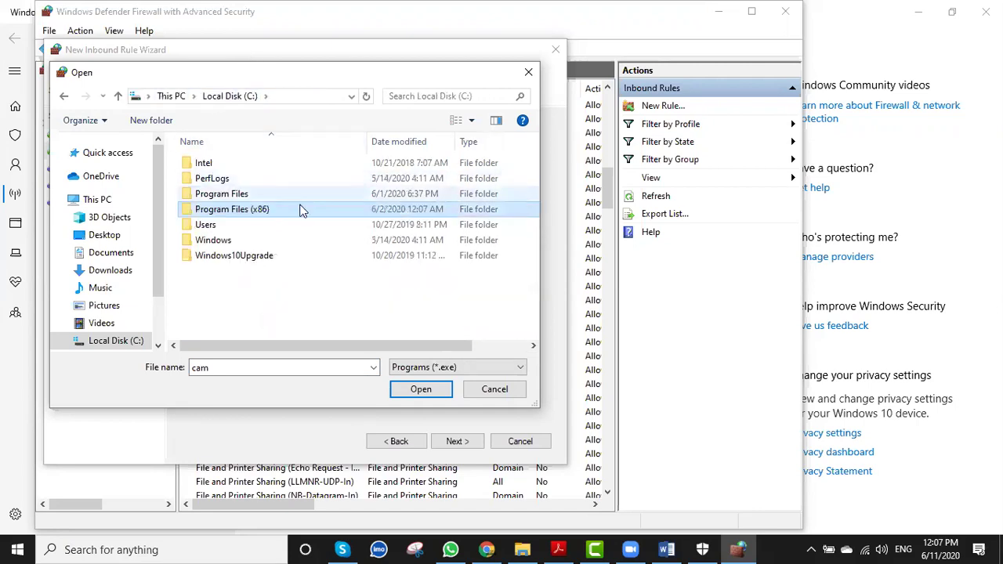
click(316, 195)
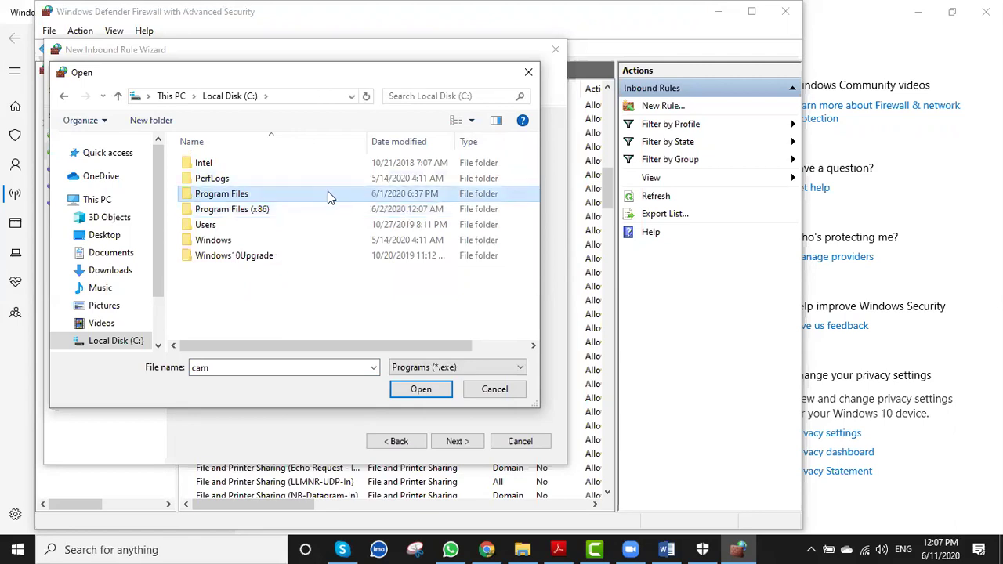
double_click(345, 201)
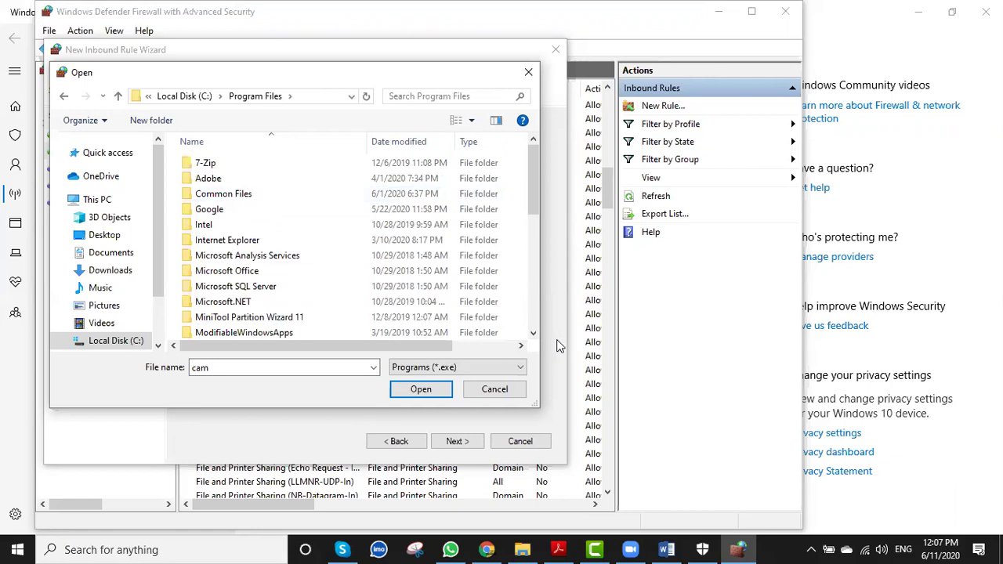
click(533, 336)
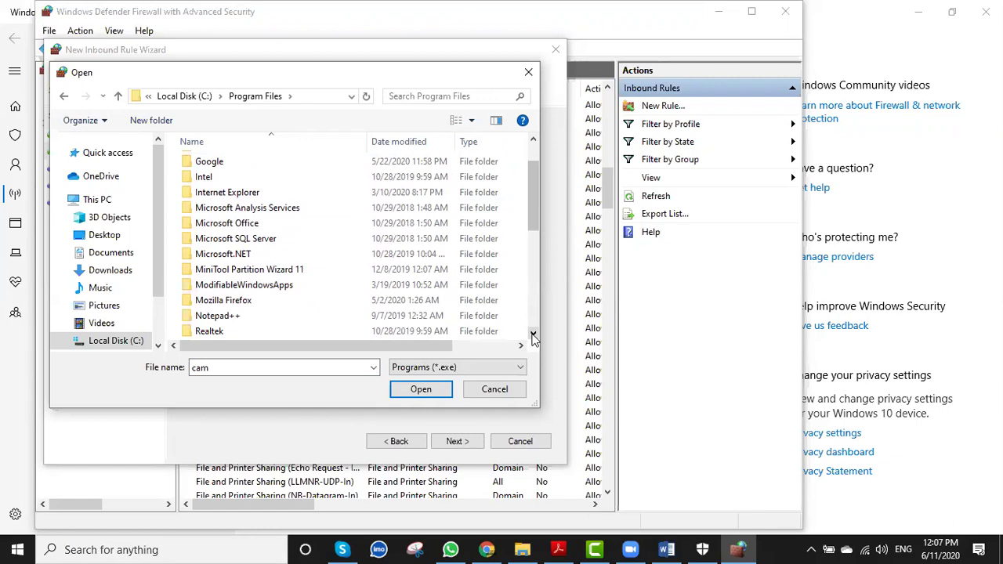
key(super+d)
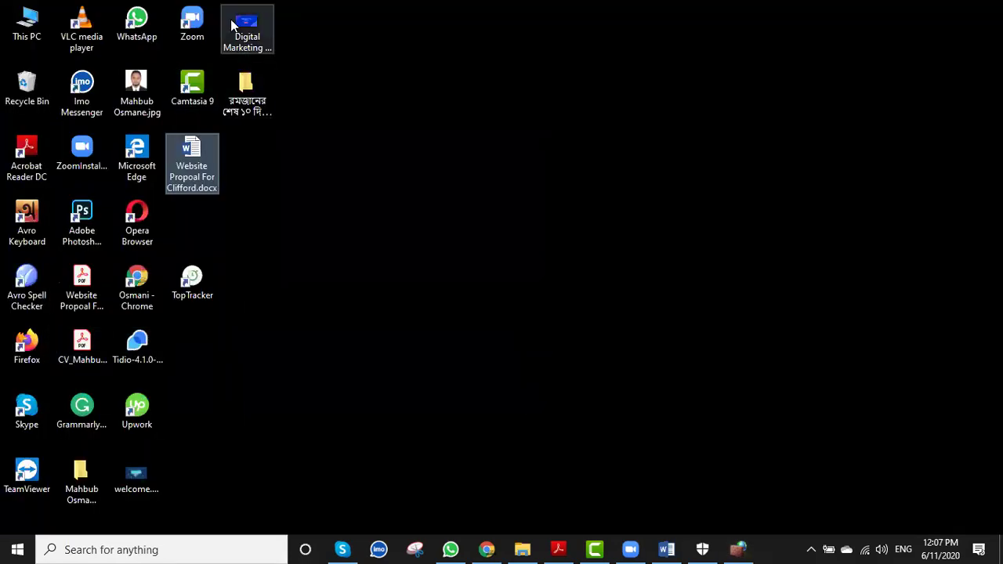
Step: Open the Camtasia 9 shortcut's file location, then bring the firewall program picker back
click(203, 83)
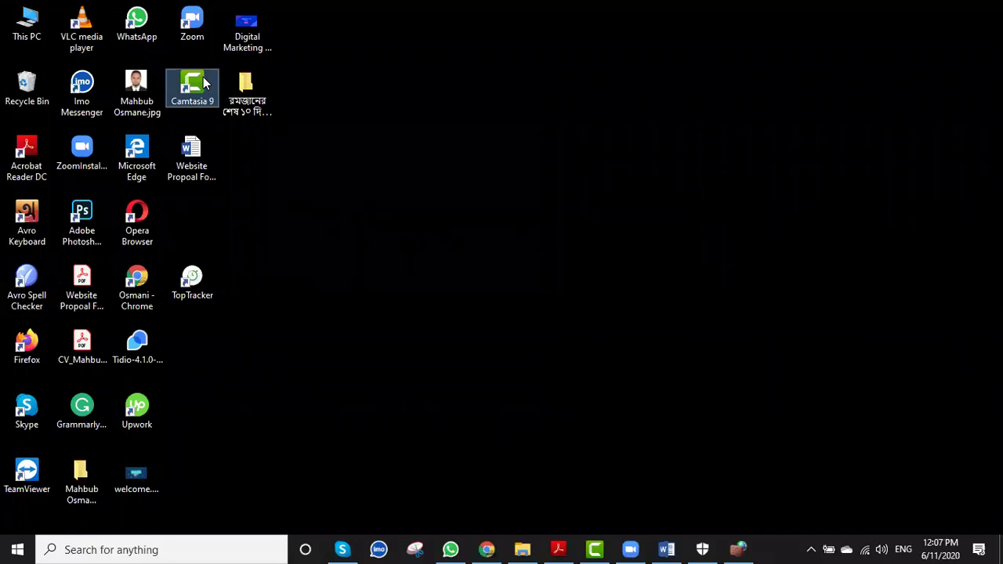
right_click(203, 83)
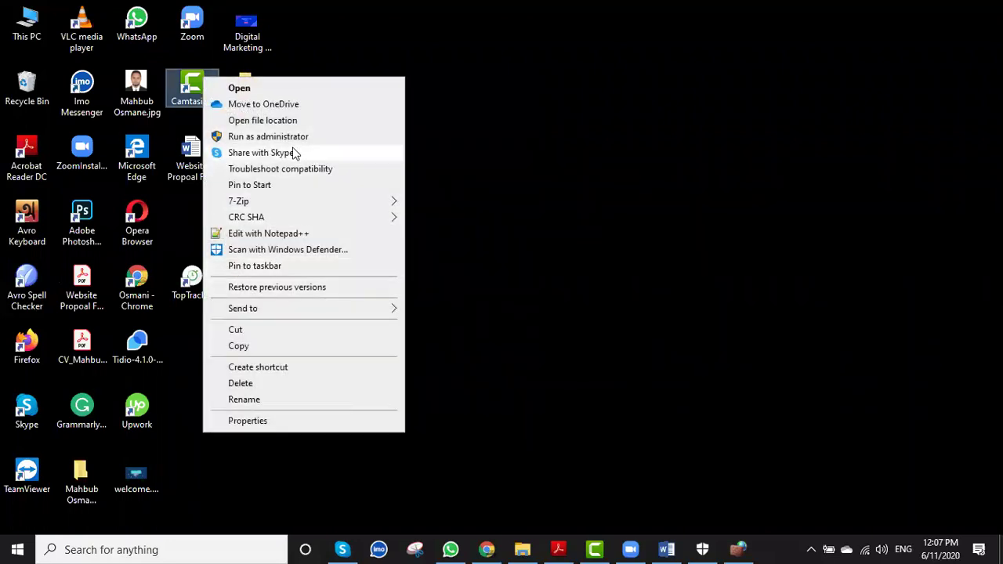
click(301, 117)
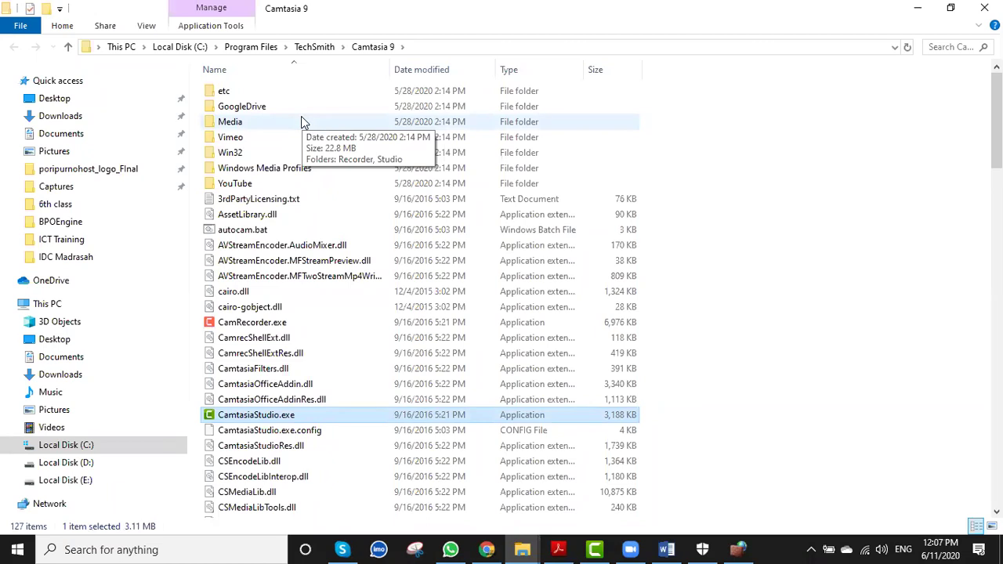
click(737, 549)
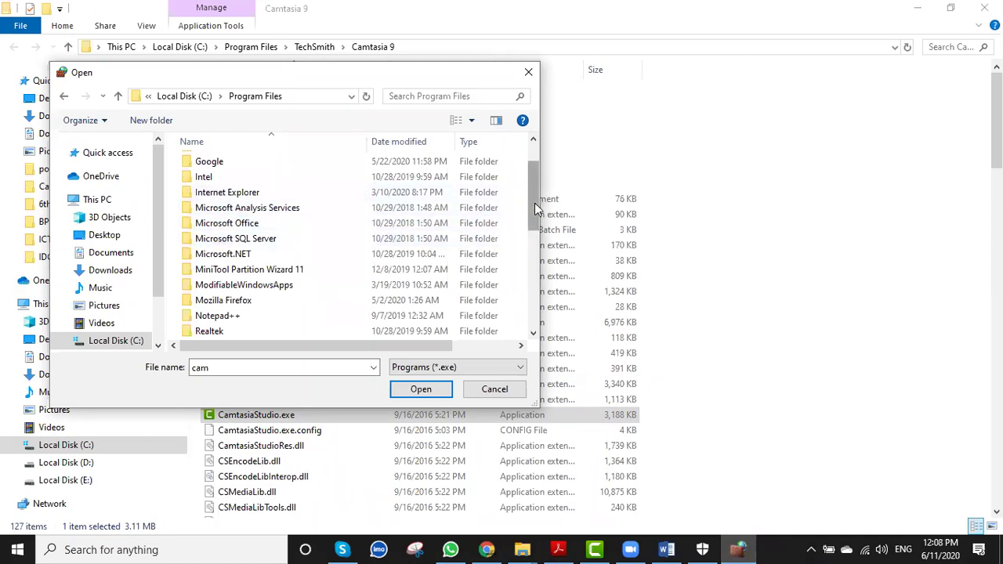
drag(536, 201, 536, 245)
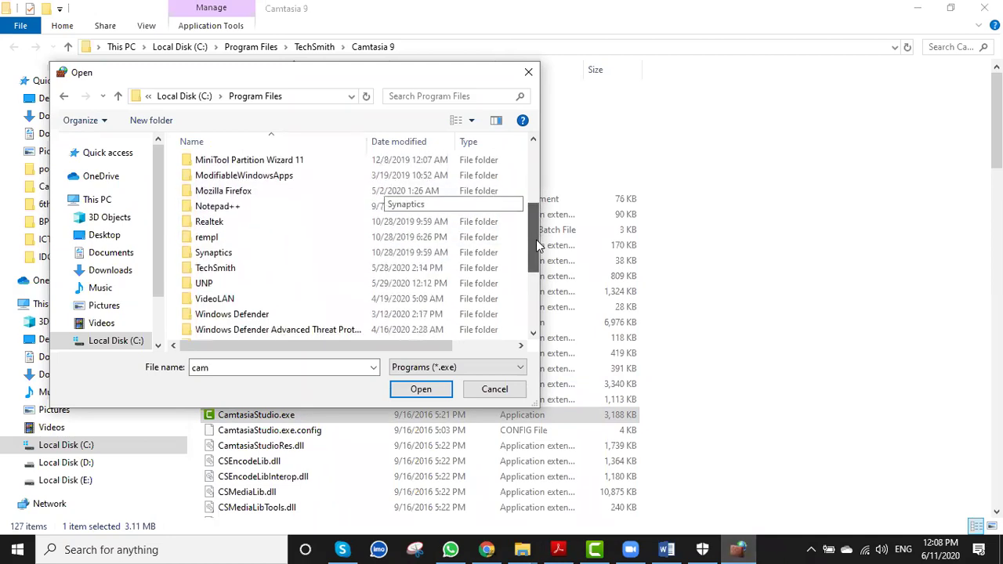
Step: Pick TechSmith\Camtasia 9\CamtasiaStudio.exe as the inbound rule's program and advance to the Action step
click(335, 271)
click(336, 271)
double_click(363, 260)
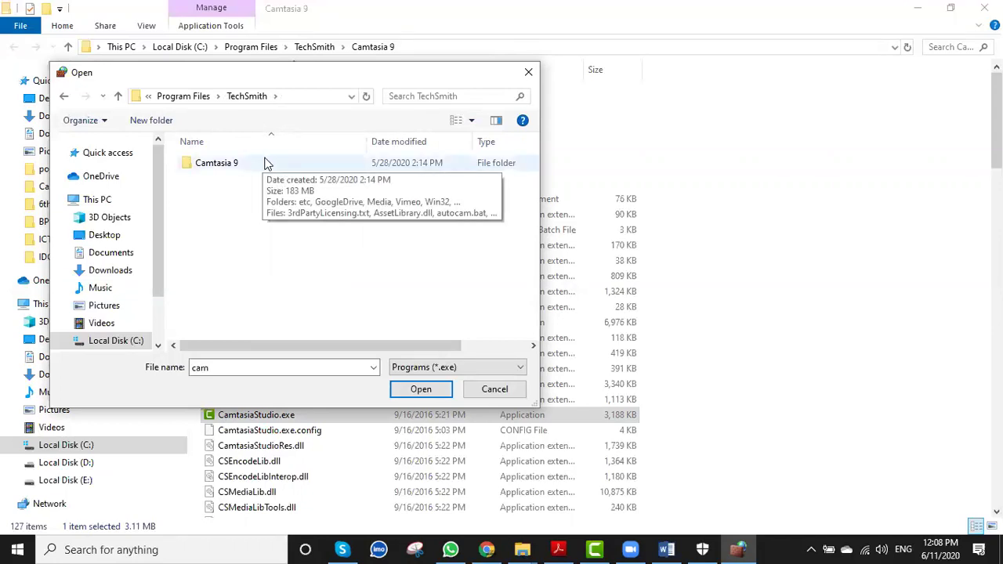
double_click(350, 159)
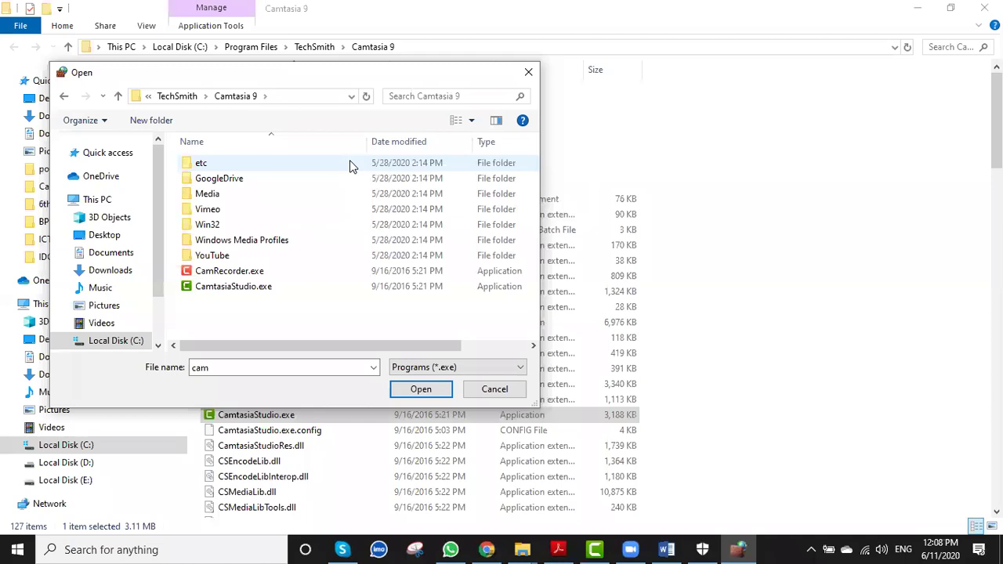
right_click(291, 287)
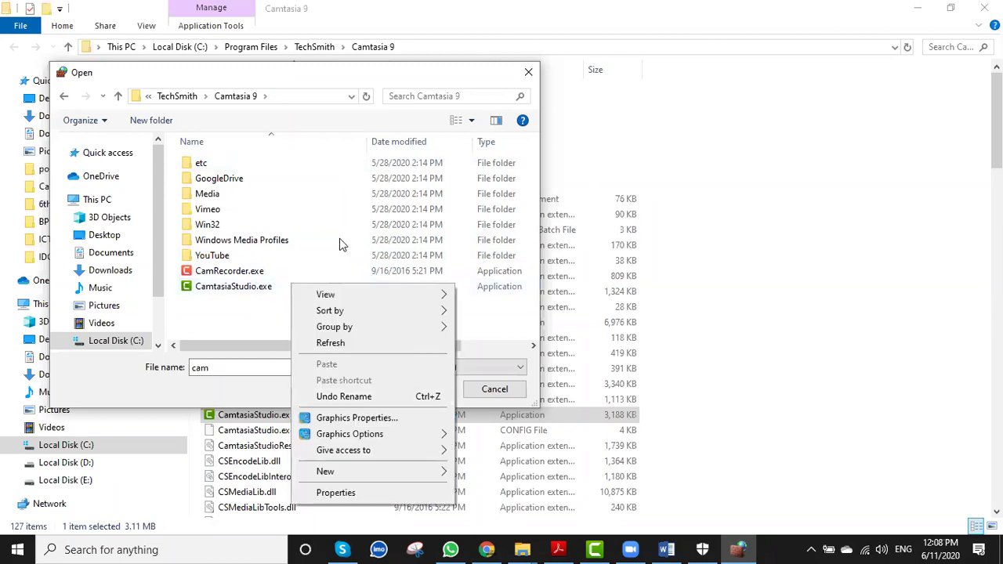
click(250, 305)
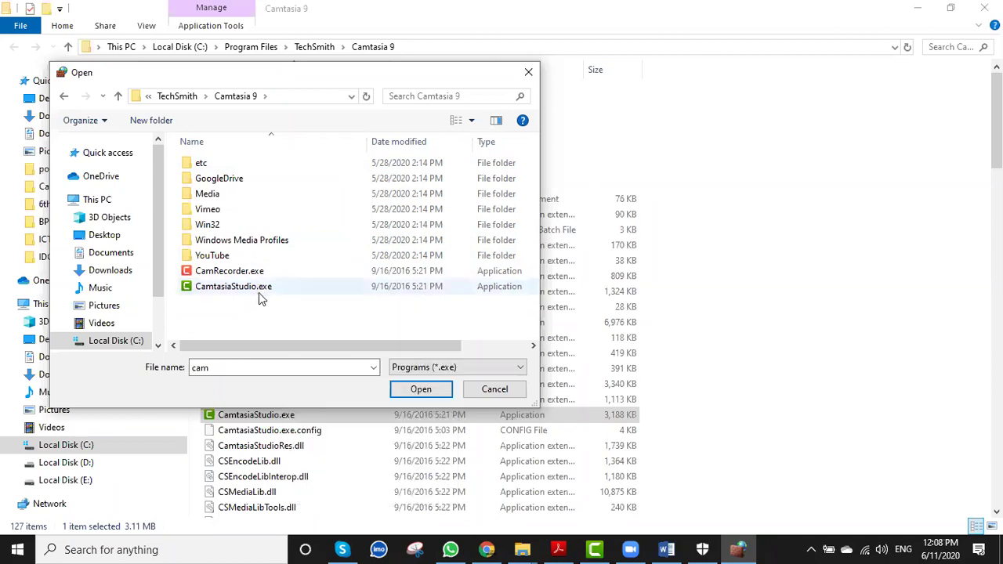
click(271, 290)
click(423, 389)
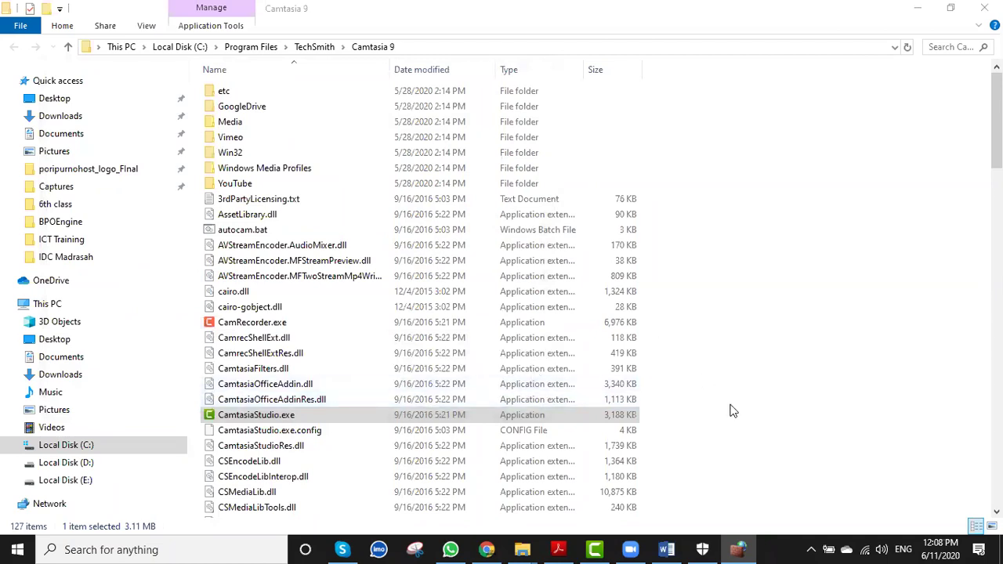
click(737, 550)
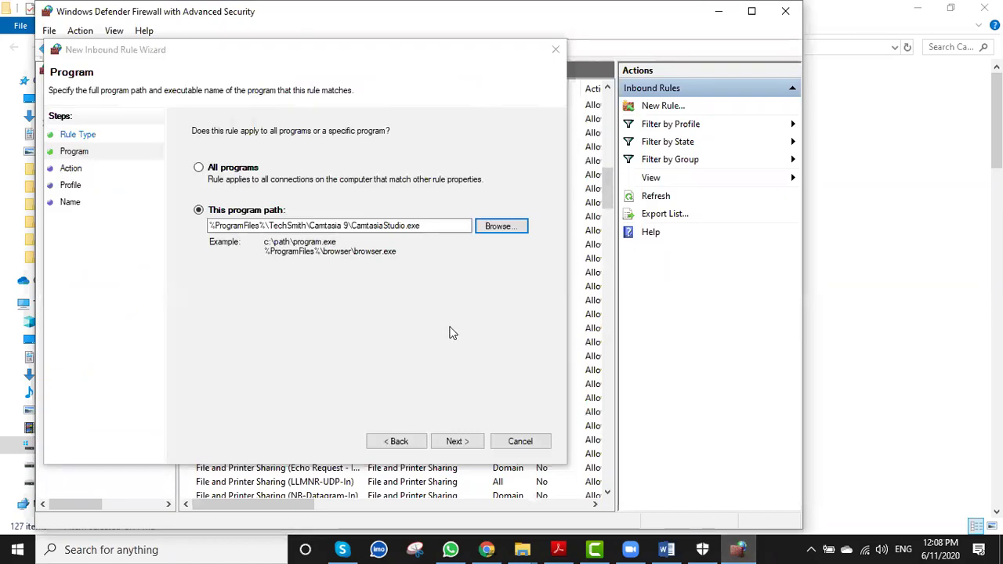
click(458, 441)
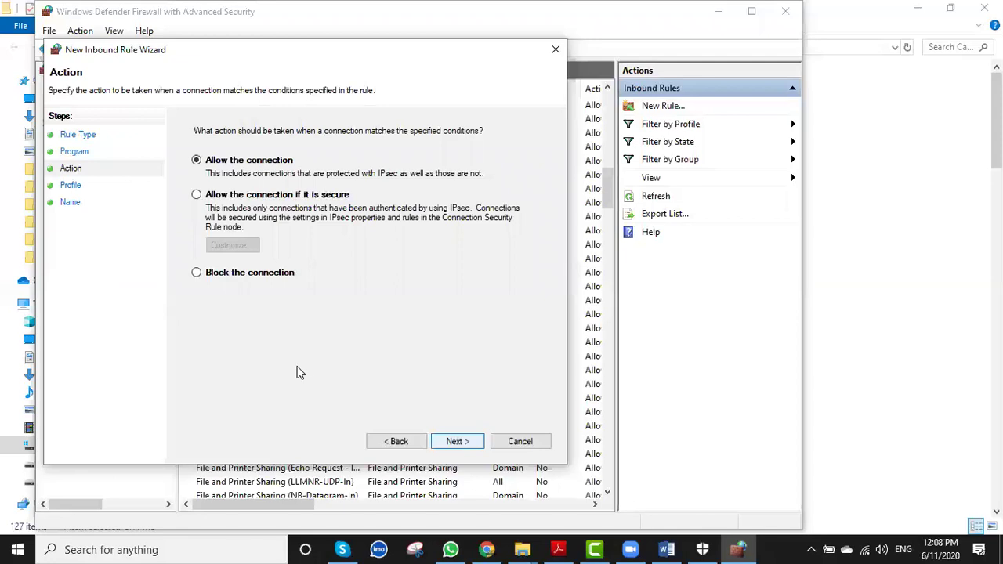
Step: Set the inbound rule to Block the connection on all profiles, name it 'Camtasia', and finish
click(280, 275)
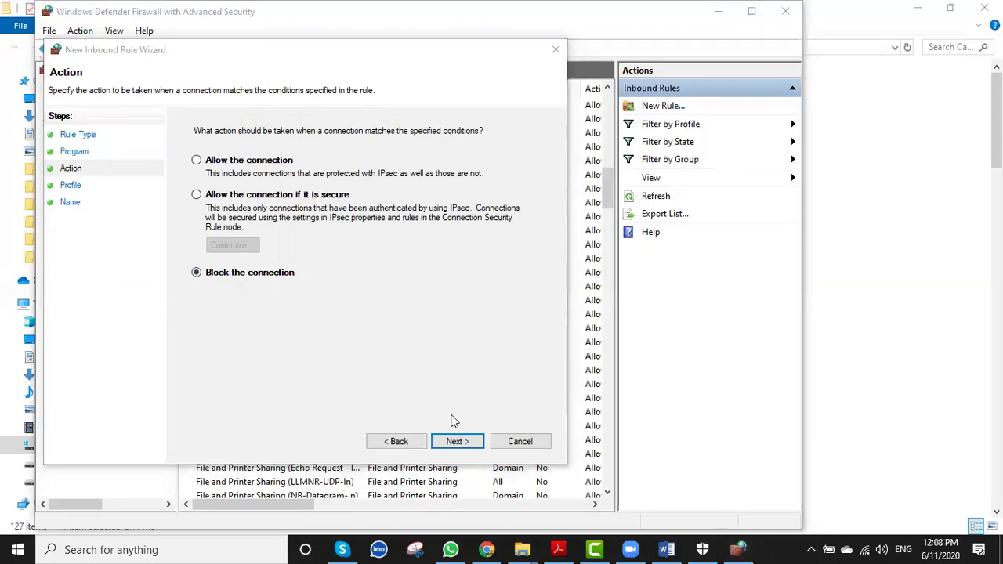
click(459, 443)
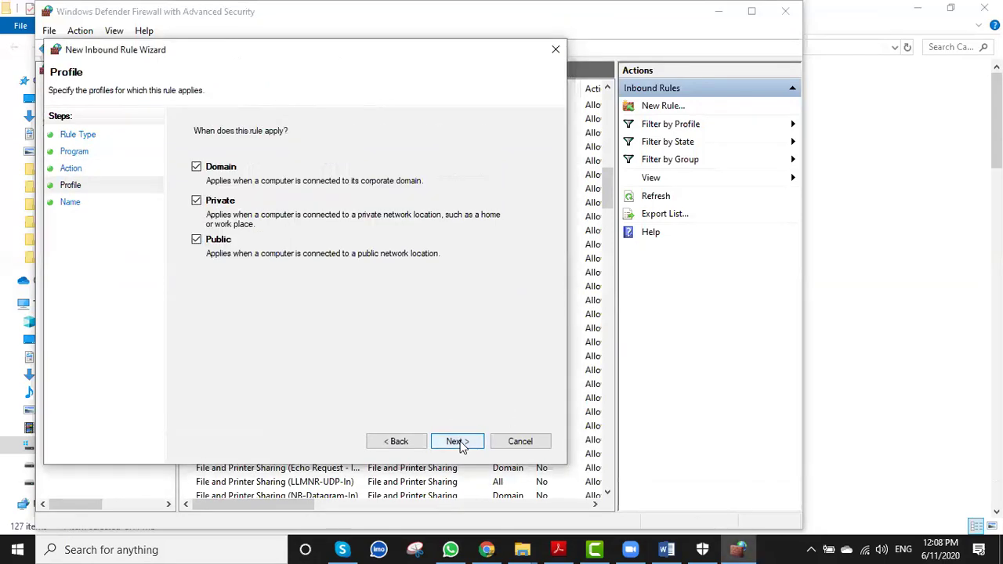
double_click(459, 442)
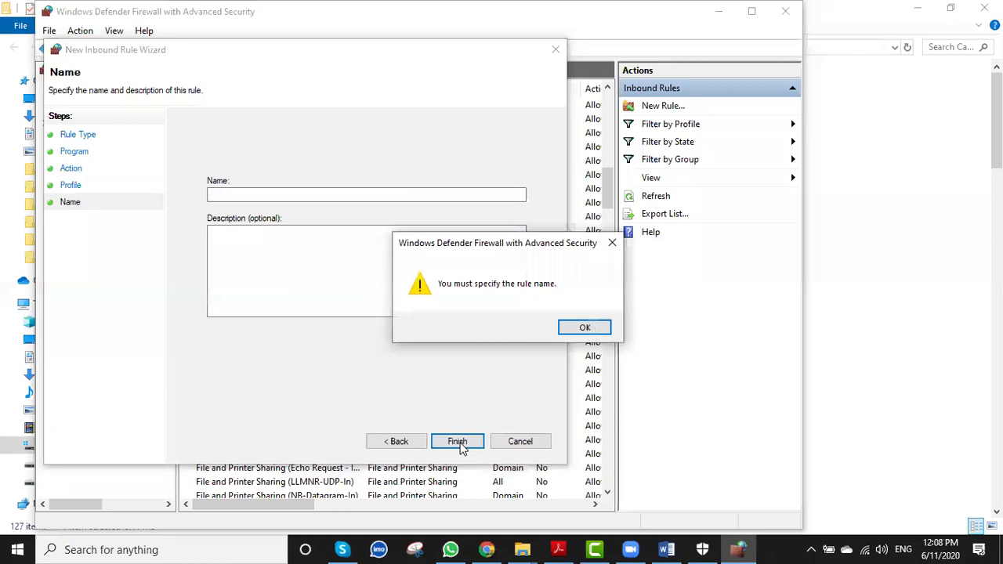
click(583, 330)
click(282, 195)
text(Camtasia)
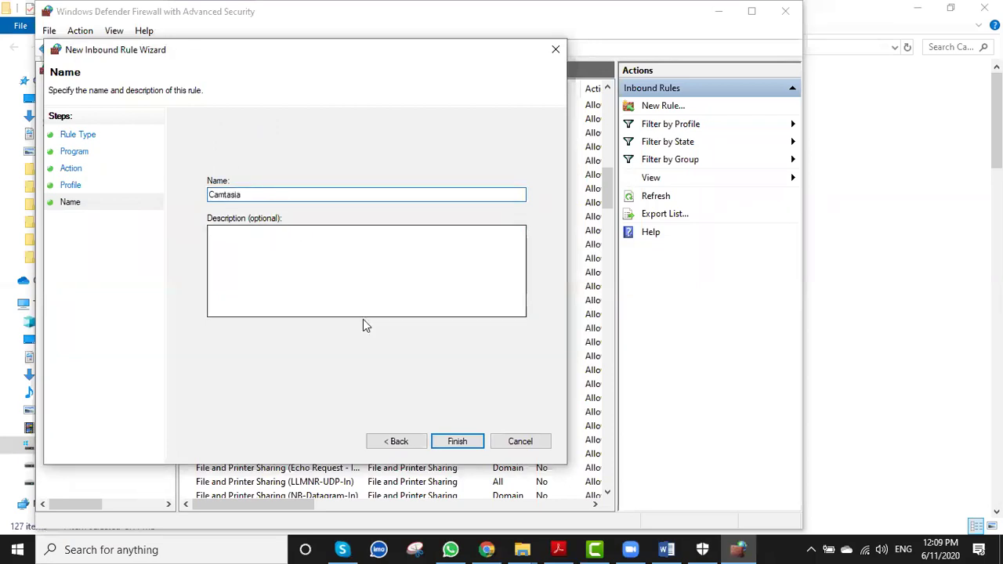
click(459, 443)
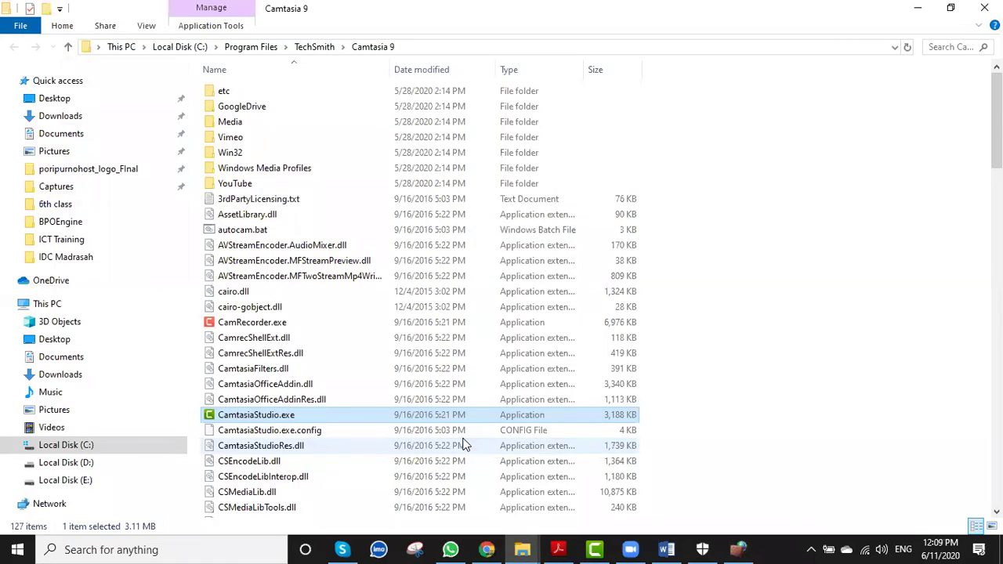
Step: Minimise the Camtasia editor and bring the firewall console back to the front
click(594, 550)
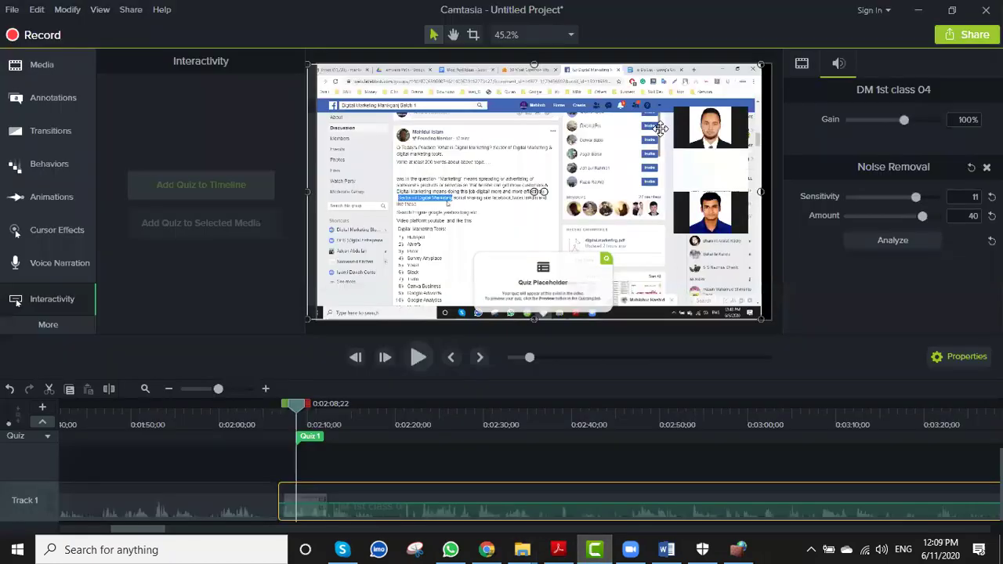
click(919, 11)
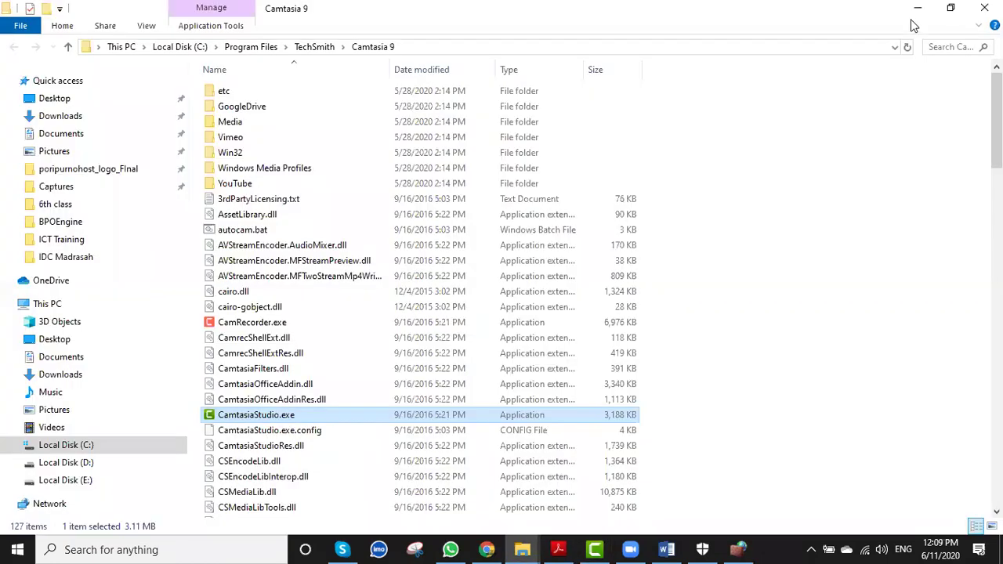
click(738, 549)
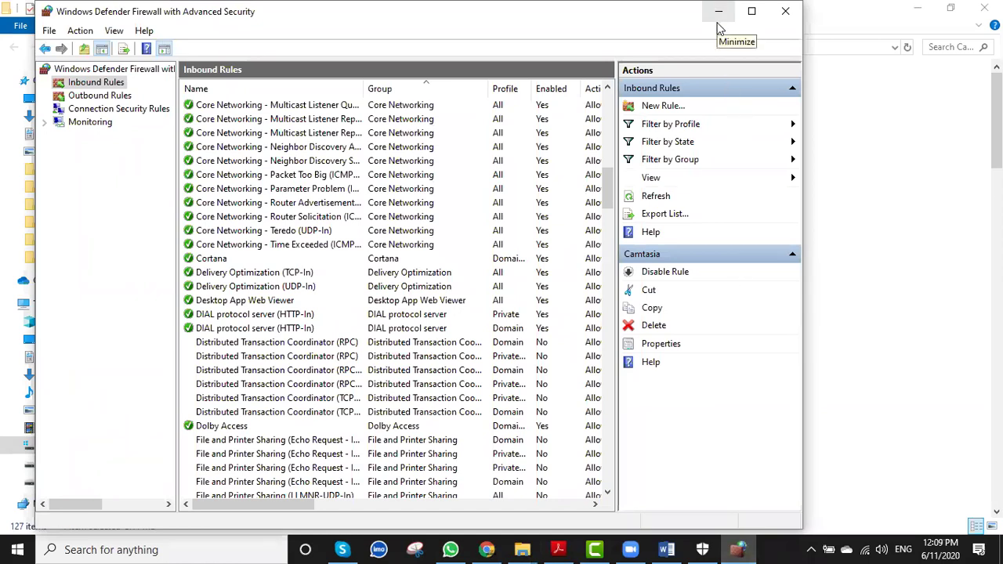
Step: Start a new outbound program rule with CamtasiaStudio.exe as its program, advancing to Action
click(90, 95)
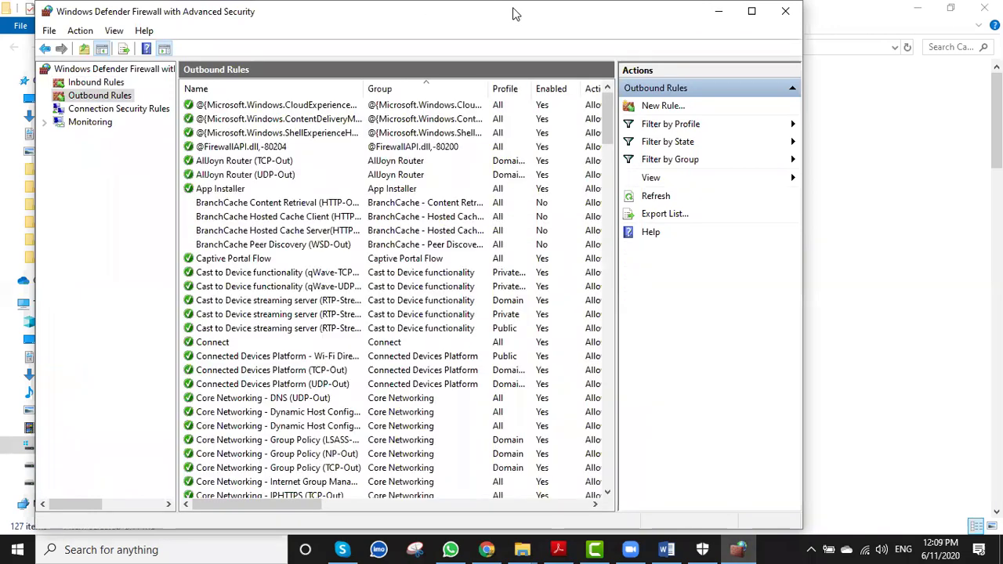
click(649, 107)
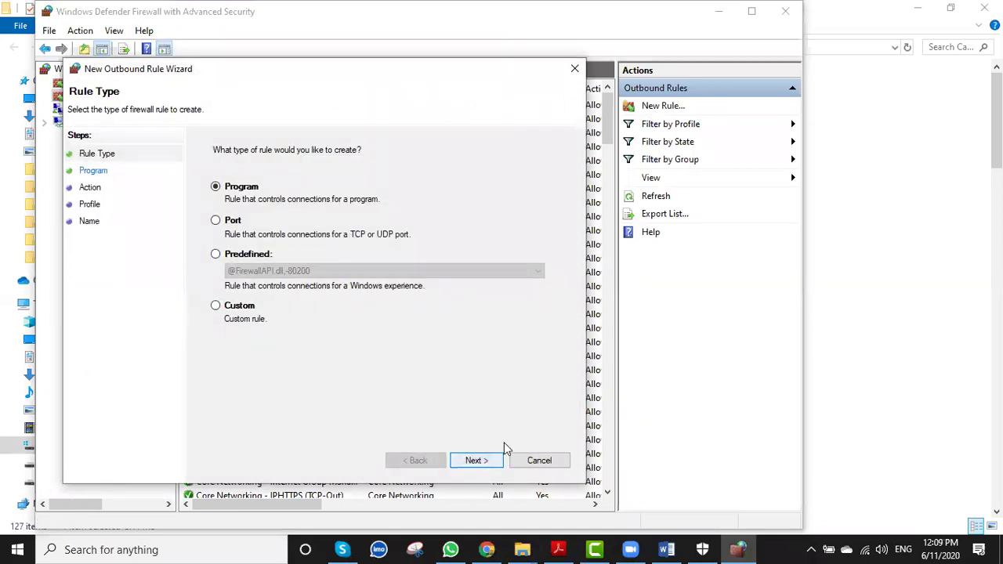
key(Return)
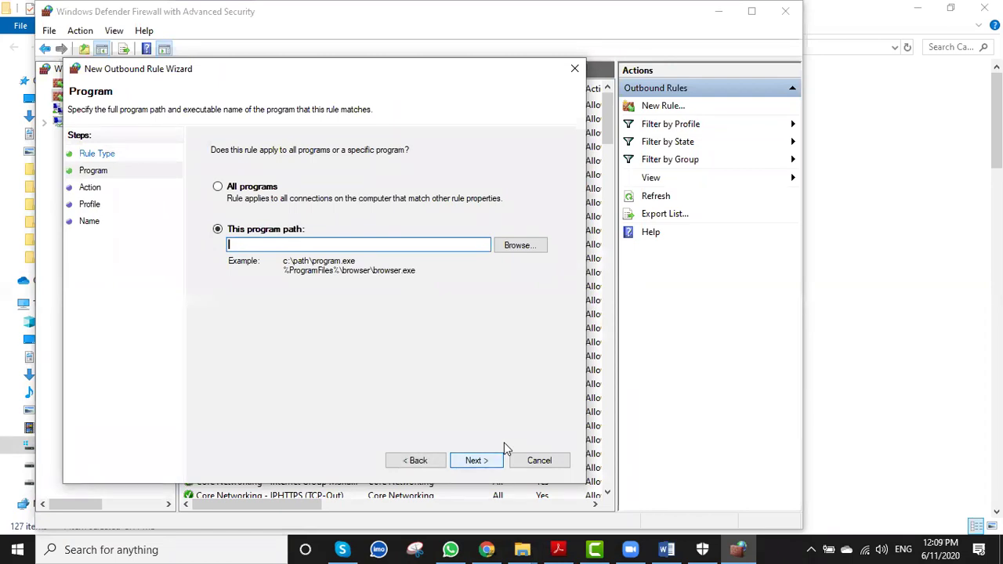
click(521, 253)
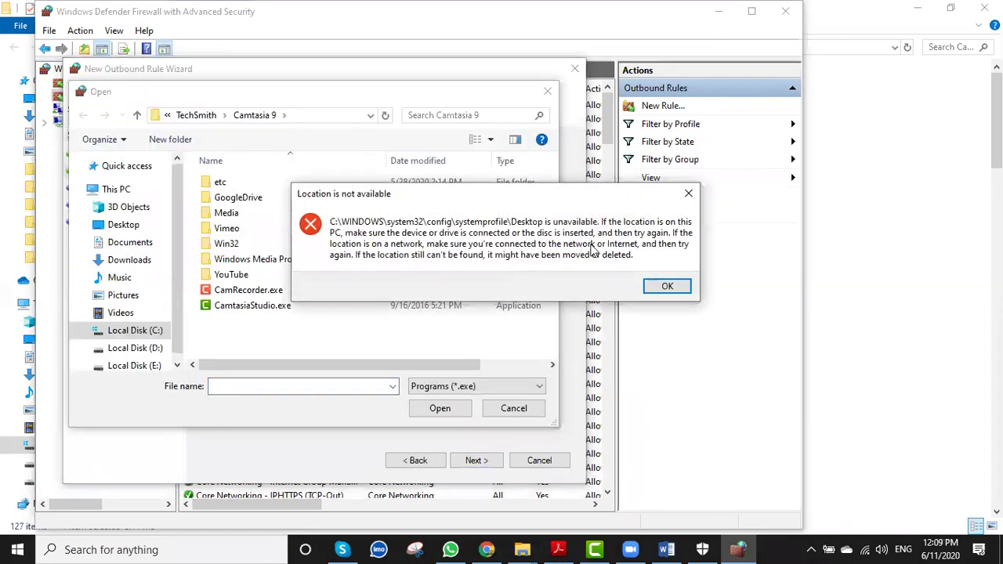
click(679, 287)
click(314, 306)
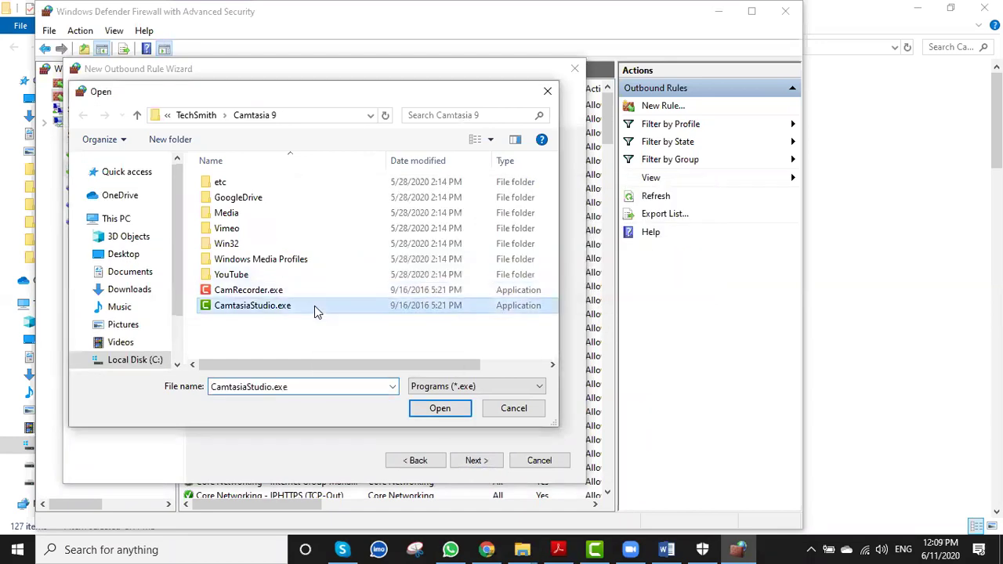
click(440, 409)
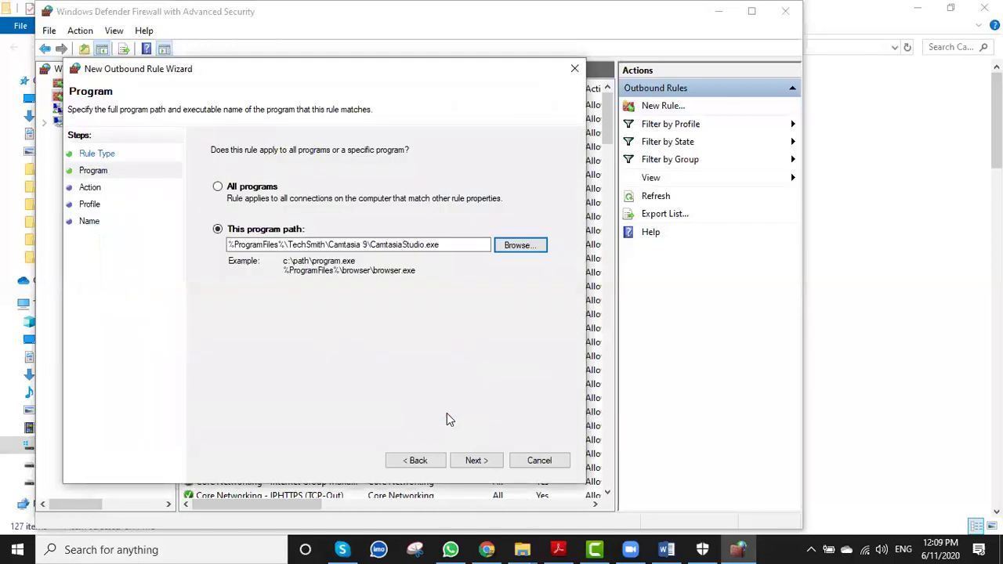
click(484, 452)
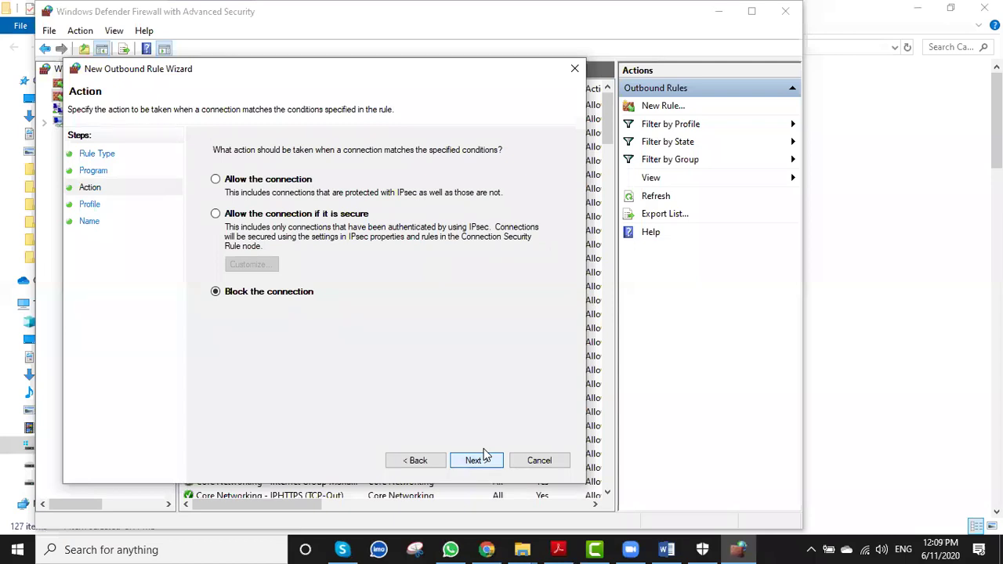
Step: Keep all network profiles, name the outbound blocking rule 'Camtasia', and finish it
click(484, 454)
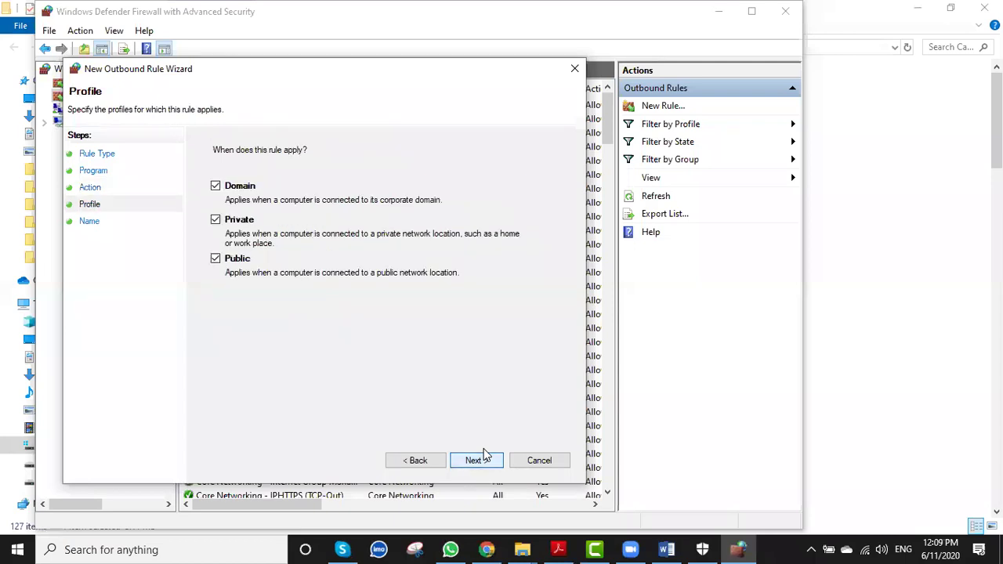
click(483, 455)
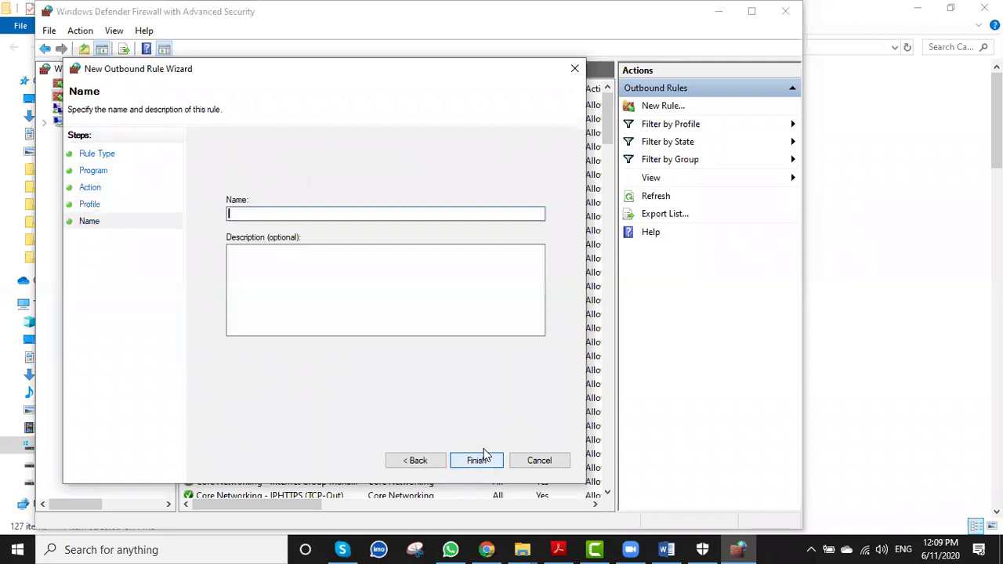
text(Camtasia)
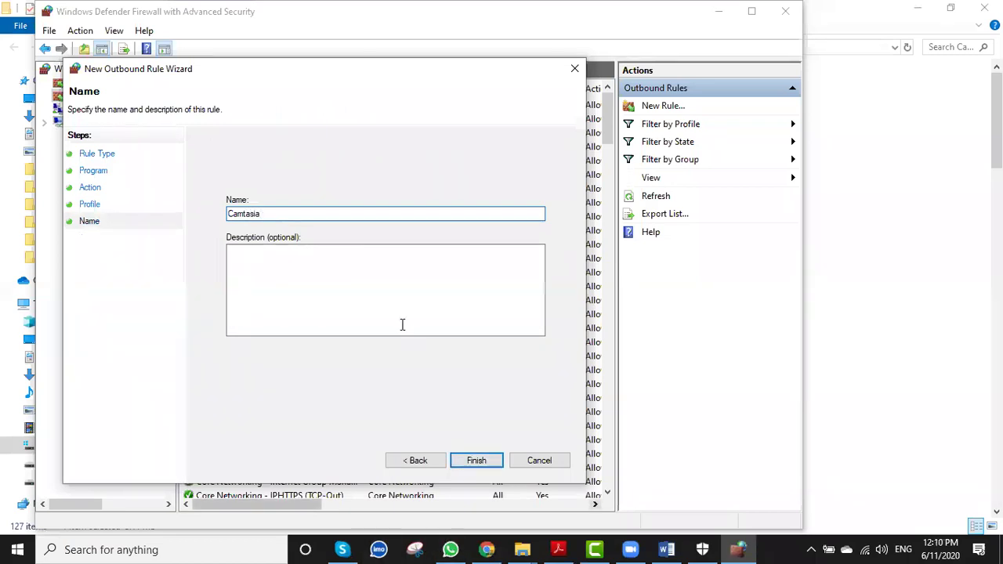
click(476, 460)
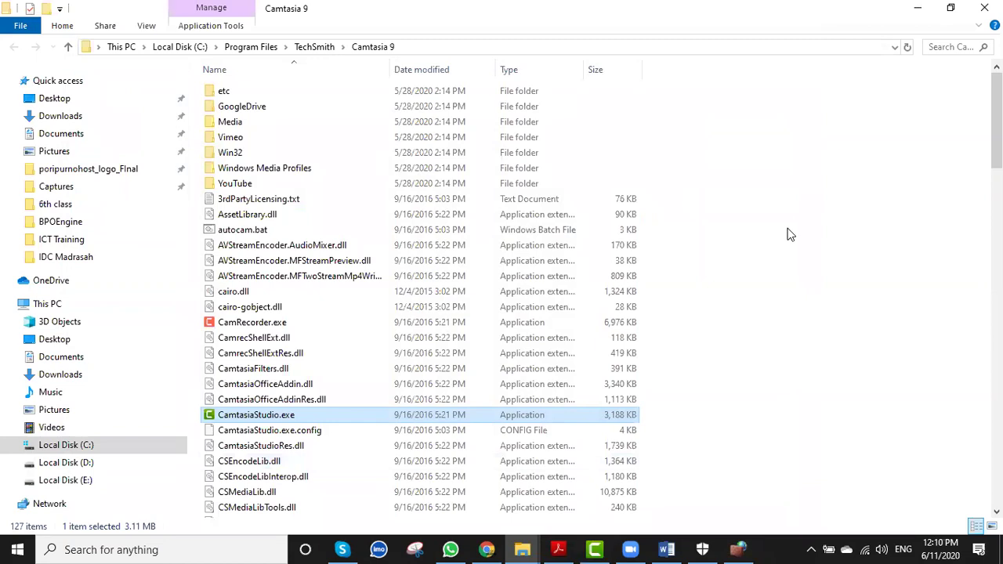
Step: Bring the firewall console back to view the new Camtasia outbound rule
click(739, 549)
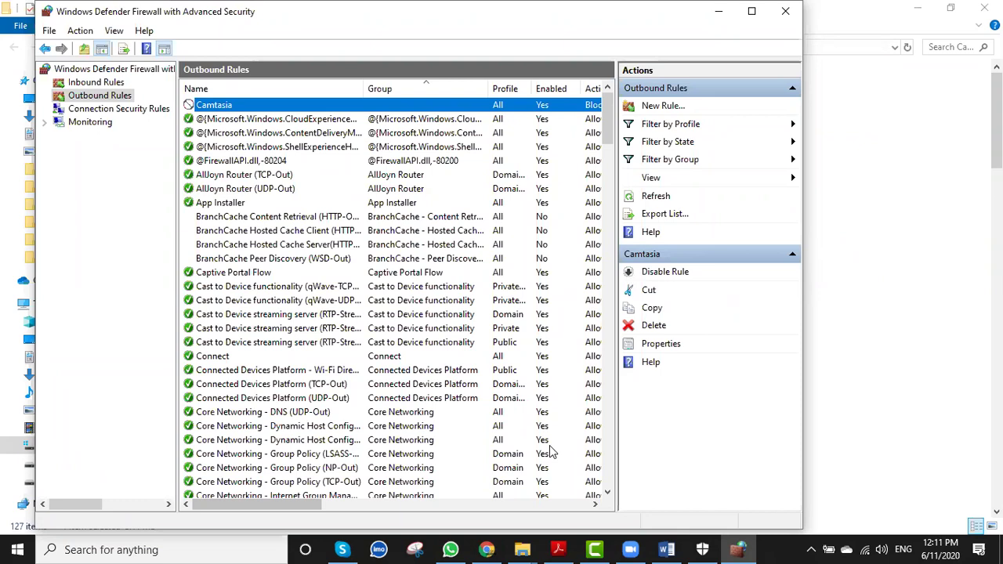
Step: Switch to Chrome, which shows aceremodels.com's 'This site can't be reached' timeout error
click(480, 549)
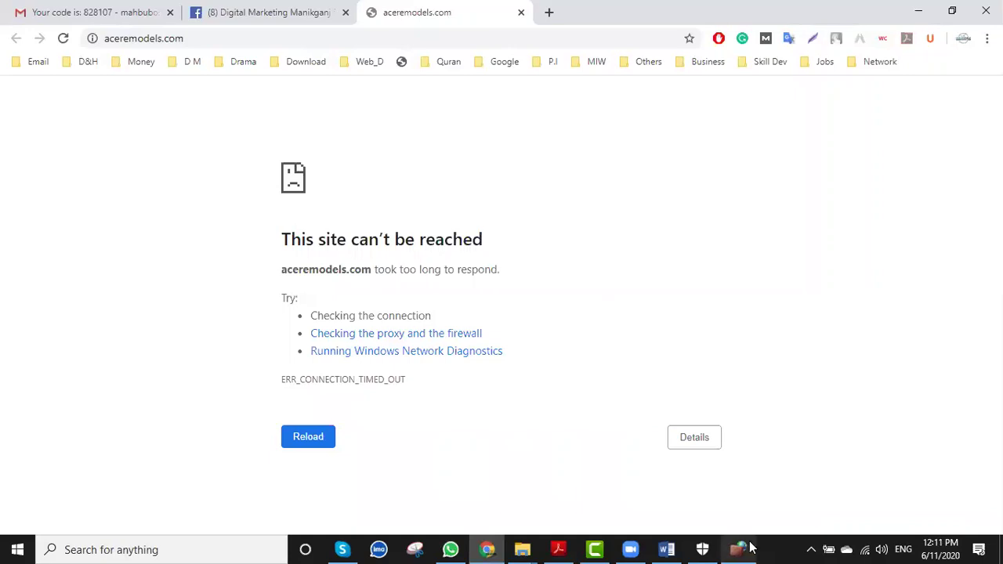
Step: Paste the licence key into Camtasia's Share > Local File full-version dialog, then return to the firewall
mouse_move(737, 546)
mouse_move(631, 549)
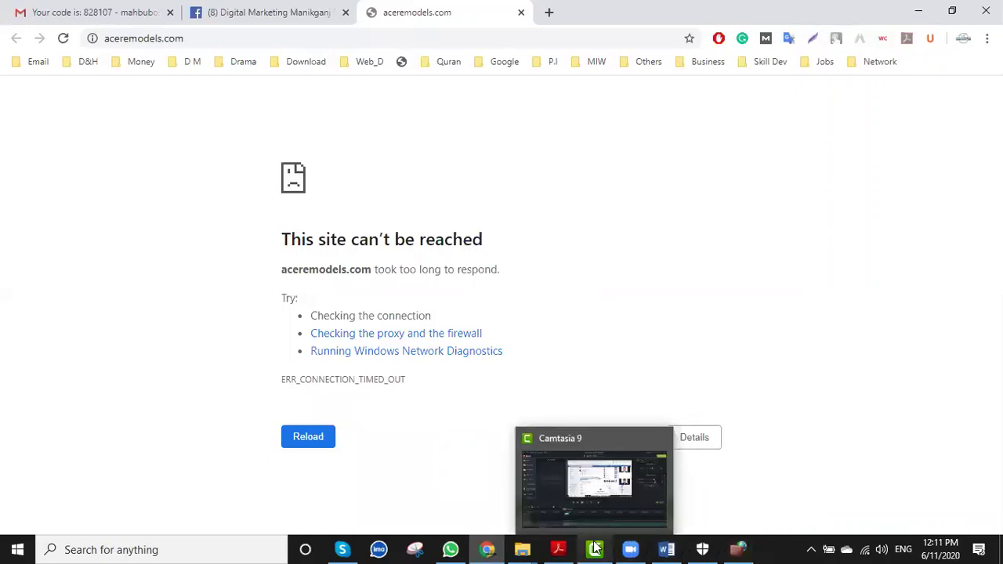
click(595, 549)
click(963, 38)
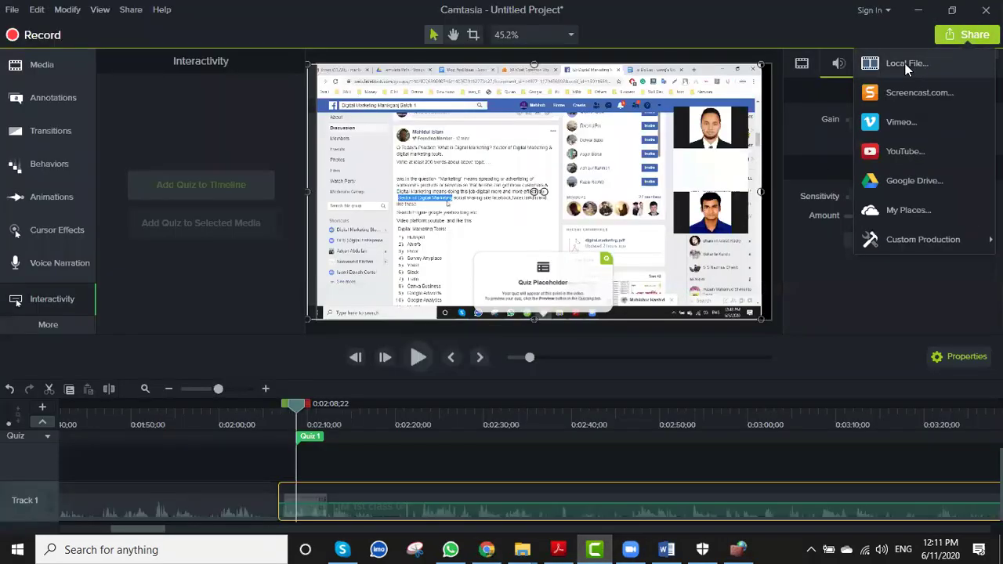
click(904, 65)
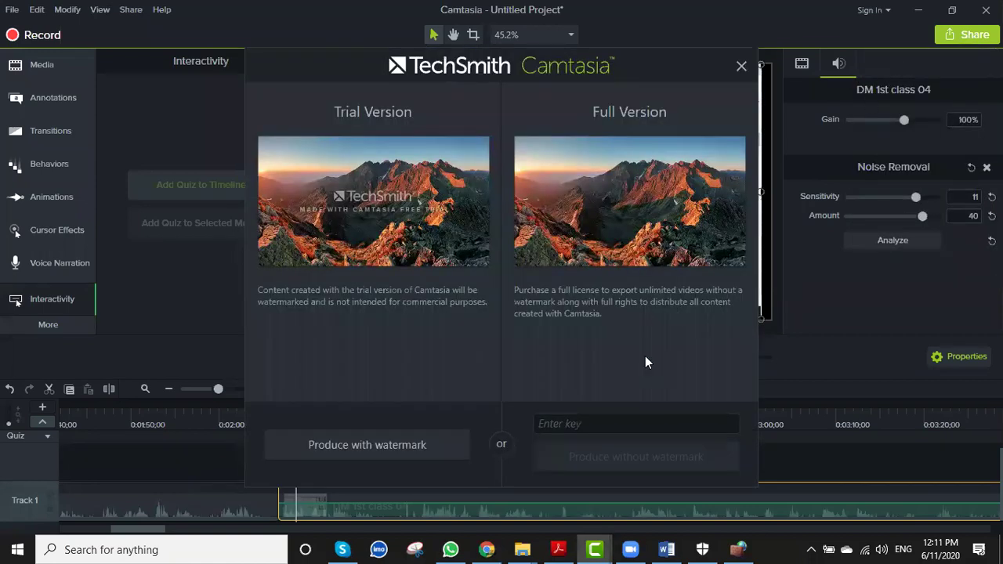
click(579, 426)
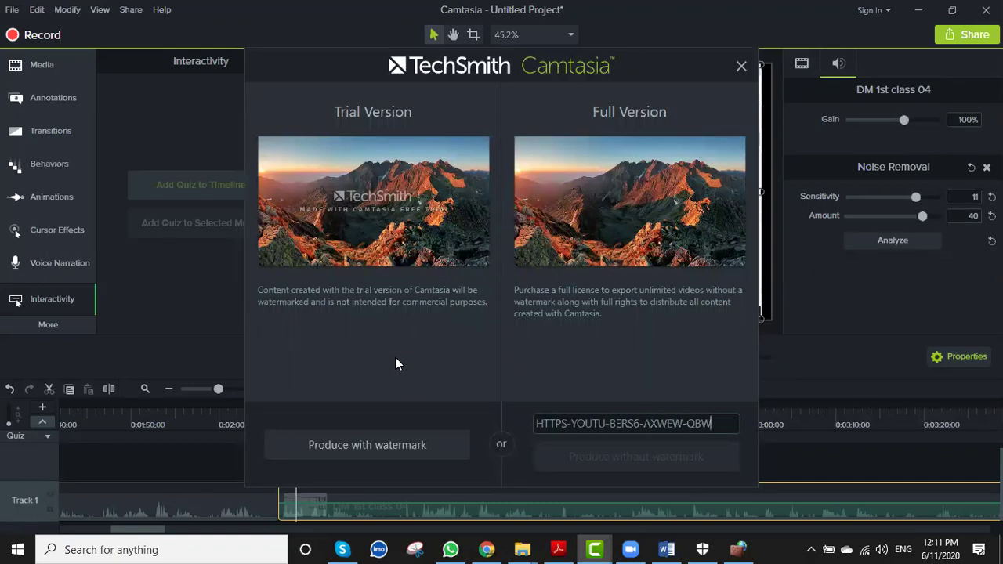
click(739, 548)
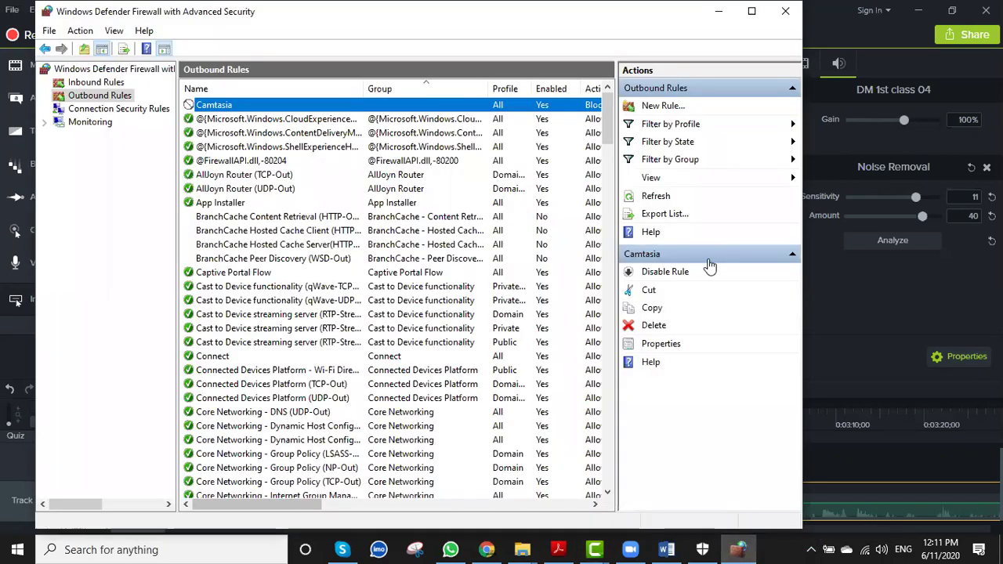
Step: Delete the Camtasia outbound block rule and show the inbound rules list
click(654, 328)
click(527, 327)
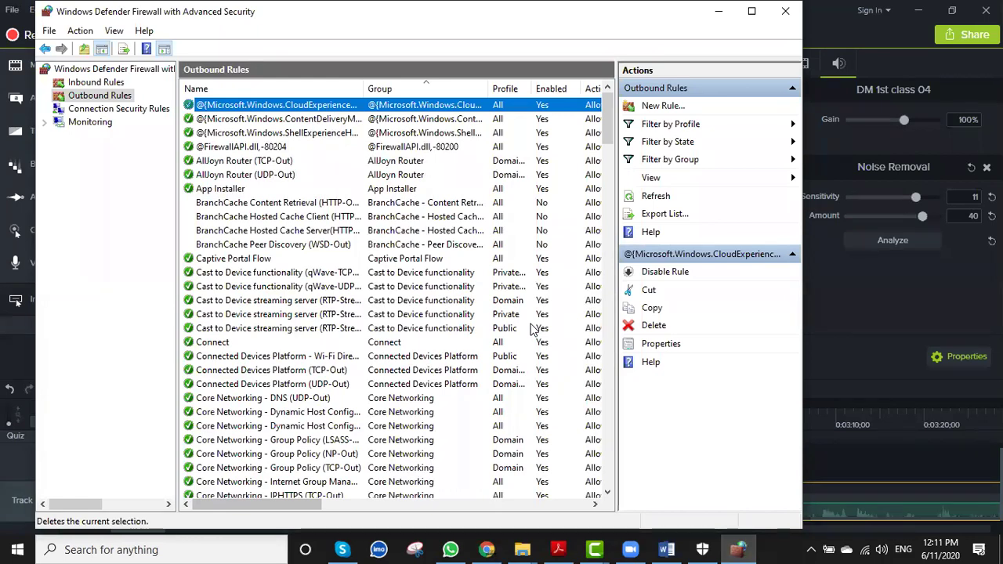
click(120, 83)
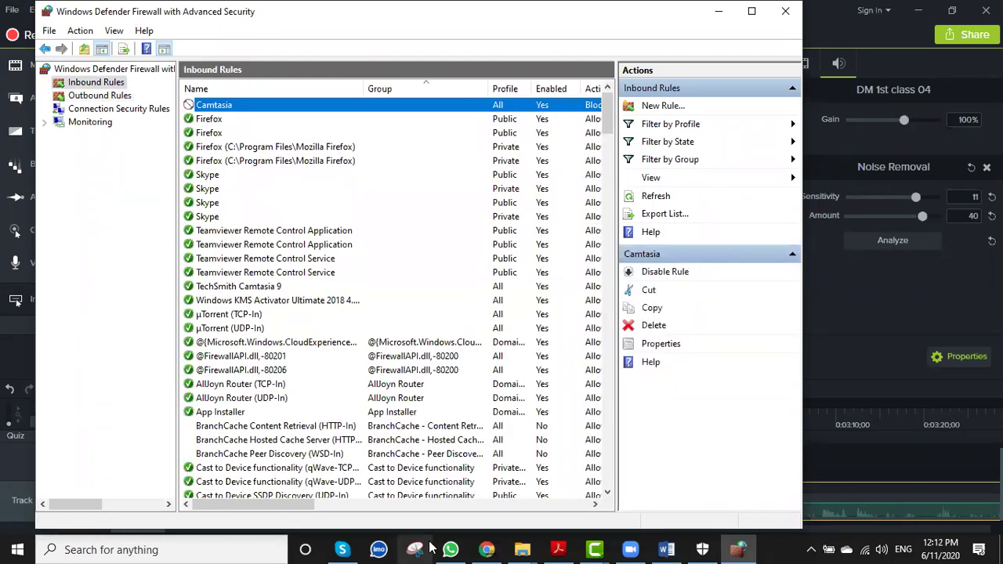
Step: Bring Camtasia's export dialog forward and replace its licence key with a fresh paste
click(487, 550)
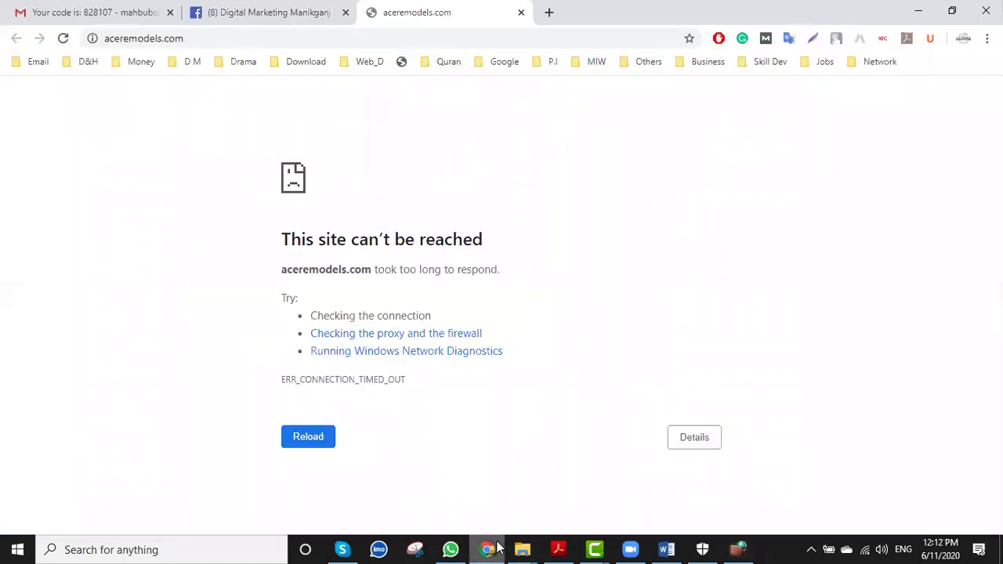
click(595, 550)
click(664, 510)
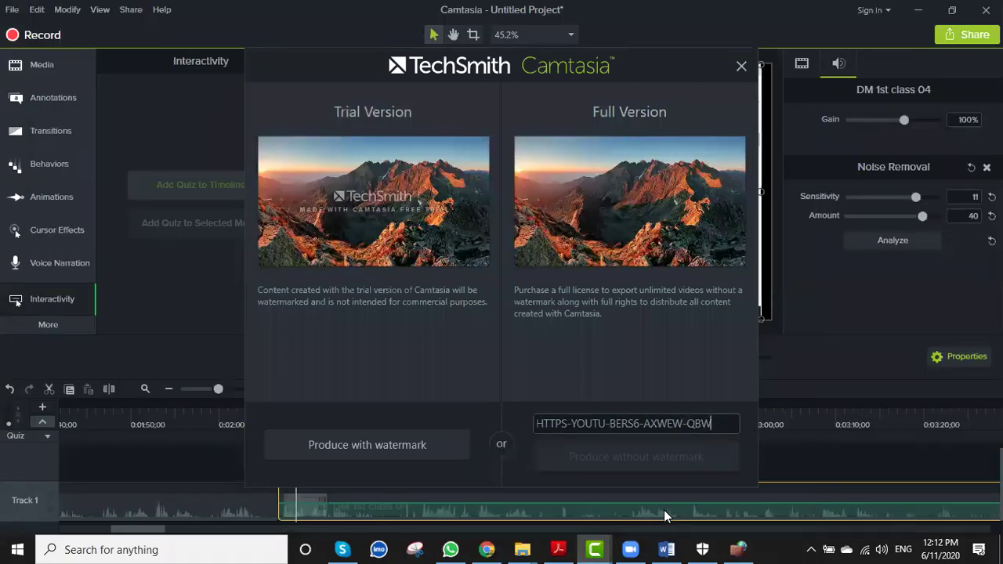
key(ctrl+a)
key(ctrl+c)
key(BackSpace)
key(ctrl+v)
Step: Delete the inbound Camtasia block rule and close the firewall window
click(921, 10)
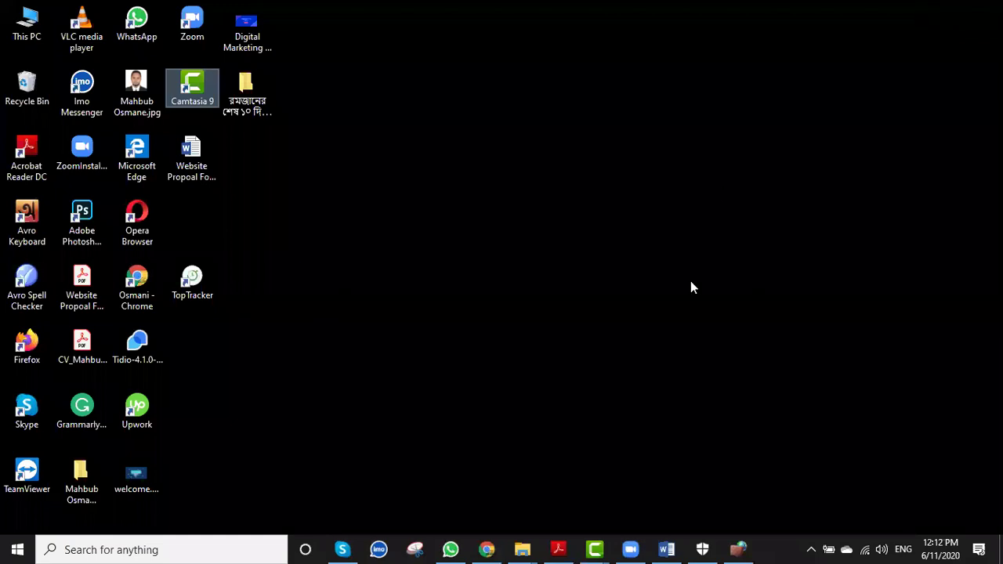
click(737, 549)
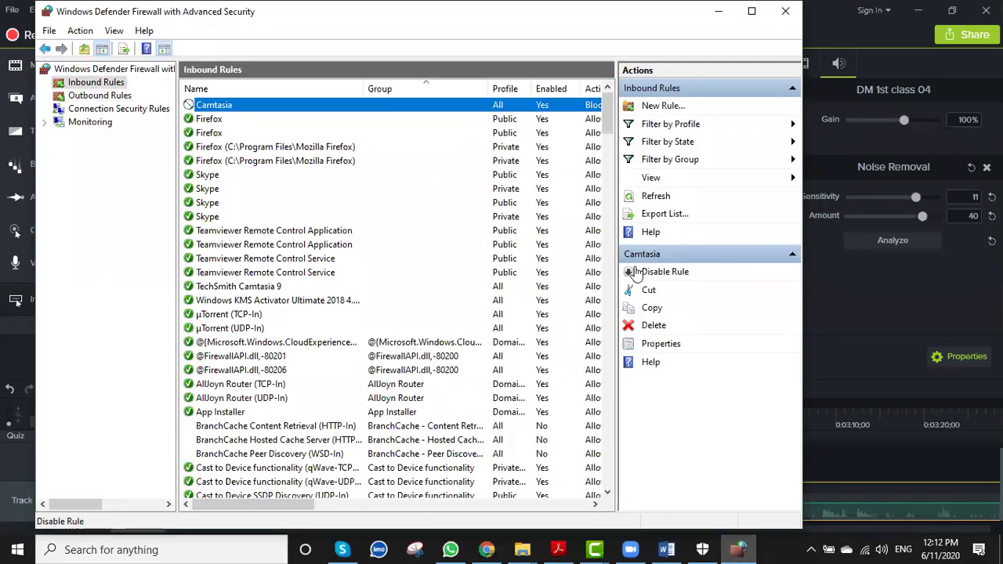
click(651, 327)
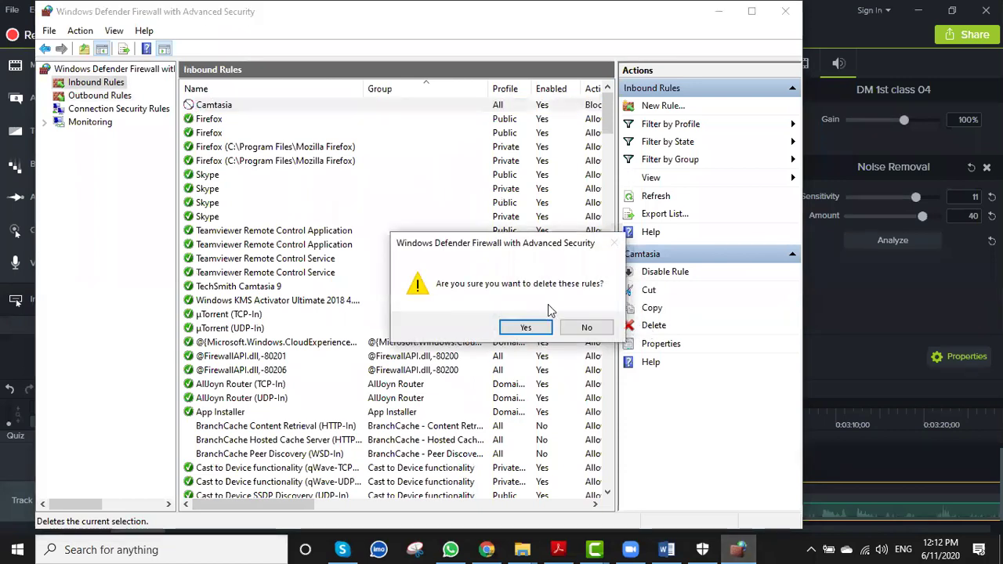
click(527, 328)
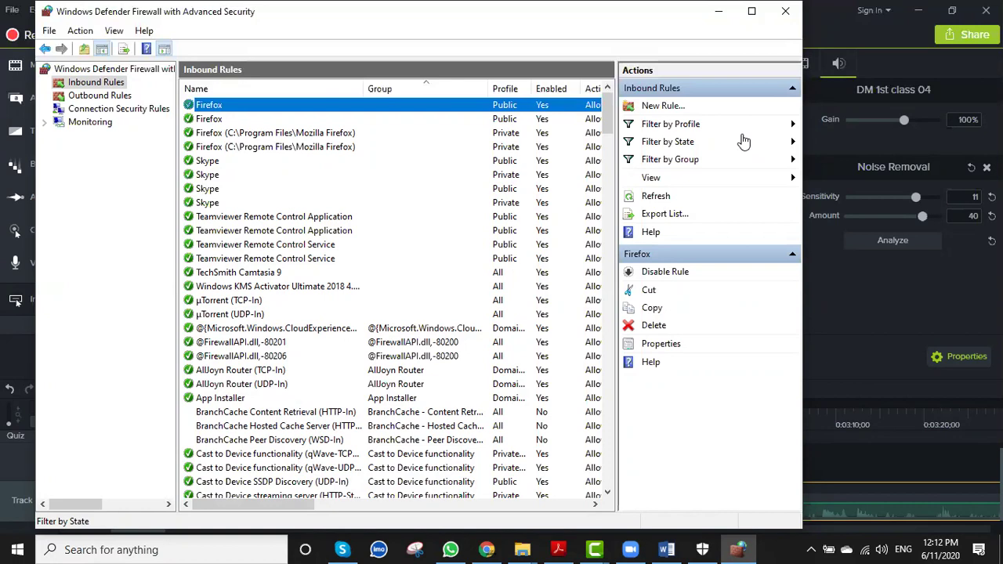
click(778, 18)
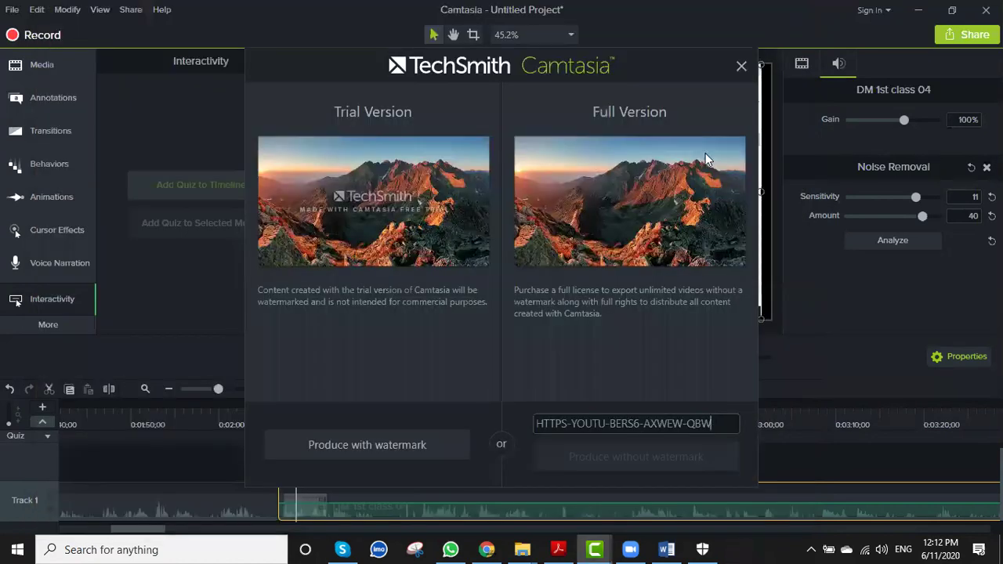
Step: Clear the full-version key field and paste the licence key in again
key(ctrl+a)
key(ctrl+c)
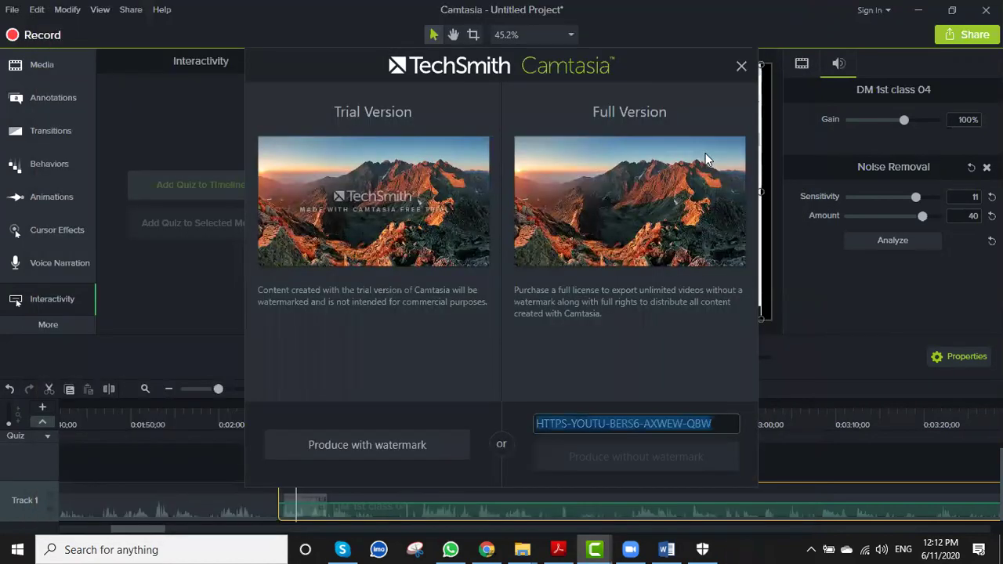
key(BackSpace)
key(ctrl+v)
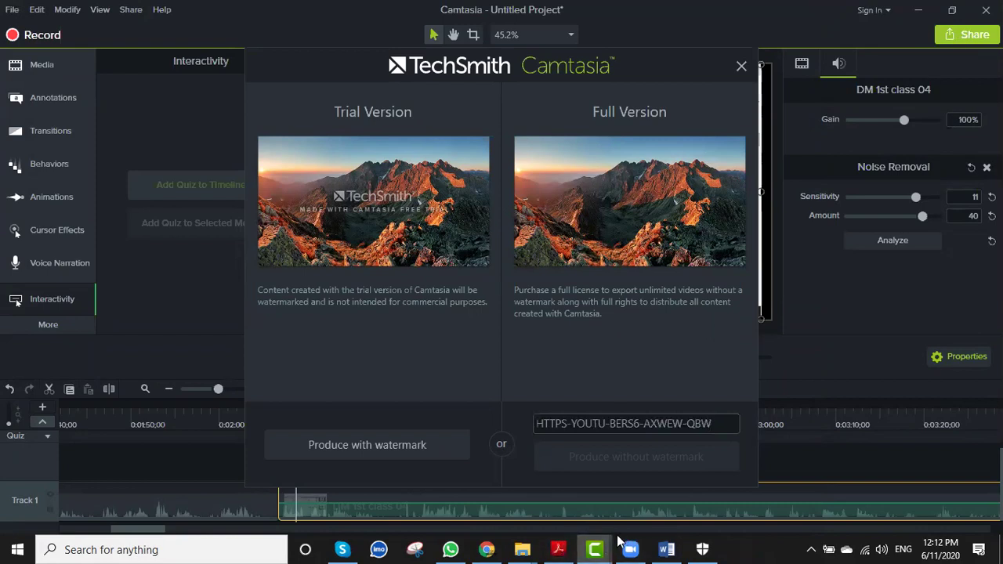
Step: Restore the Camtasia window and close the Trial/Full Version dialog
mouse_move(599, 548)
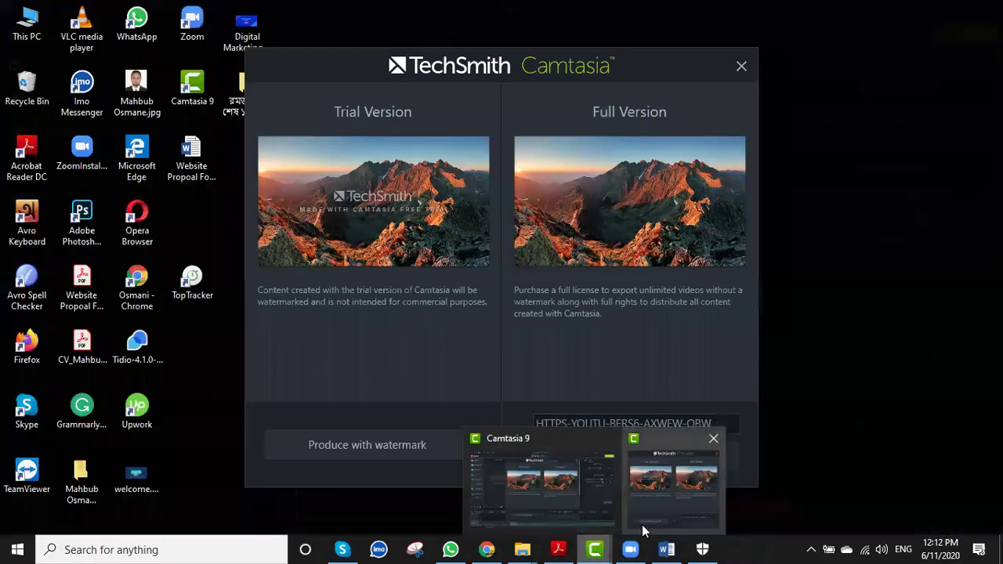
click(642, 525)
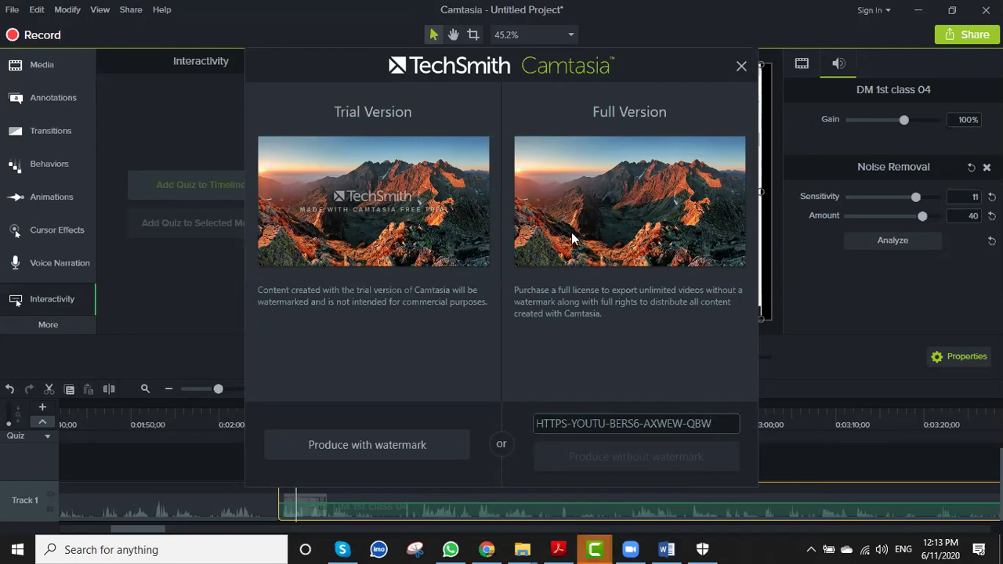
click(741, 66)
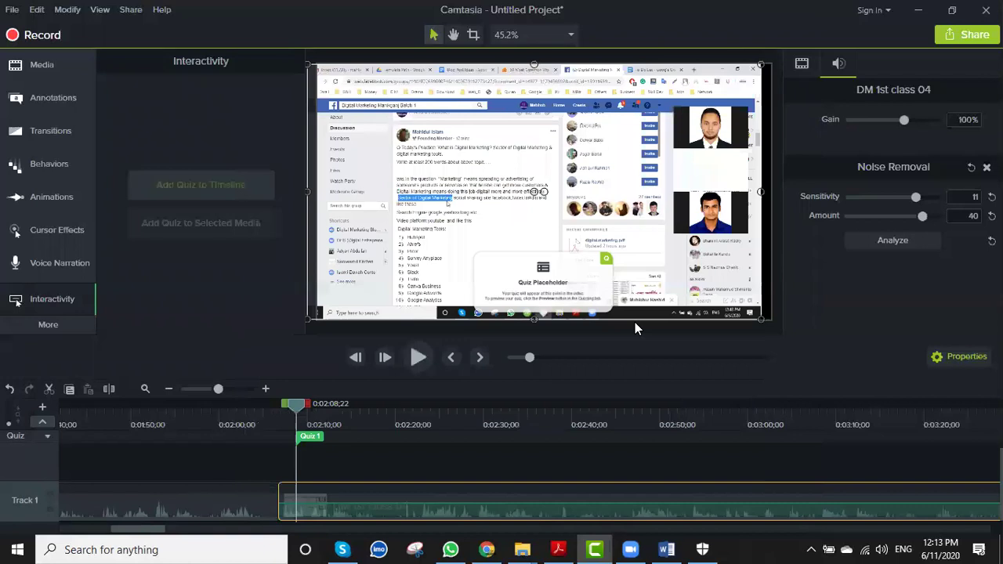
Step: Export via Share > Local File and paste the licence key into the empty full-version field
click(971, 35)
click(905, 63)
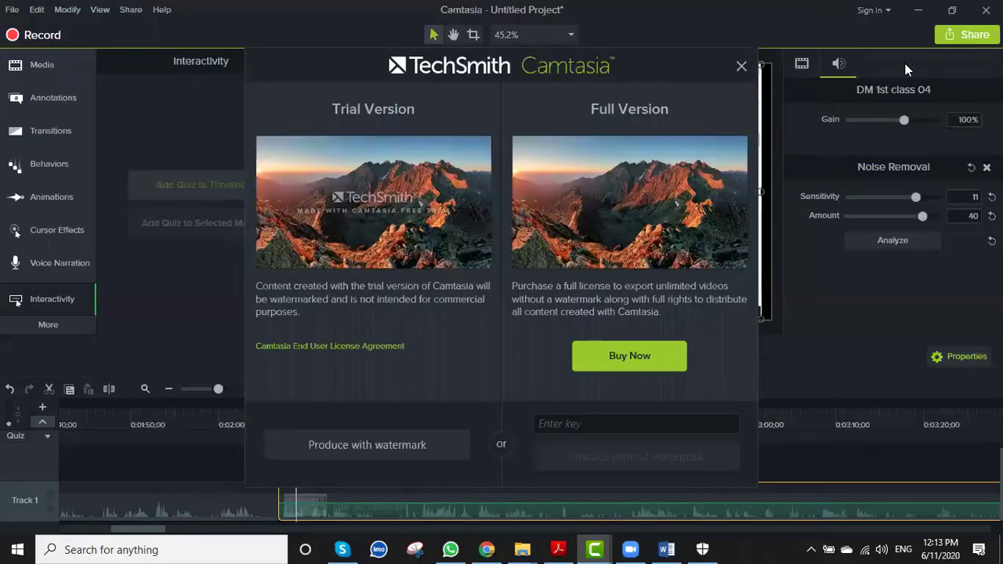
click(557, 424)
key(ctrl+v)
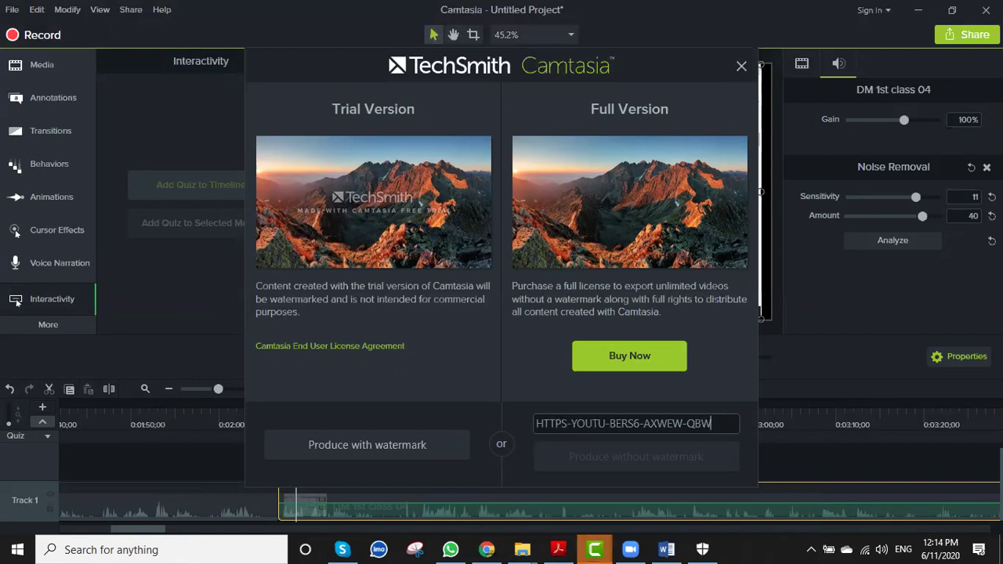
Step: Close all Camtasia windows without saving the project and bring Chrome forward
right_click(594, 549)
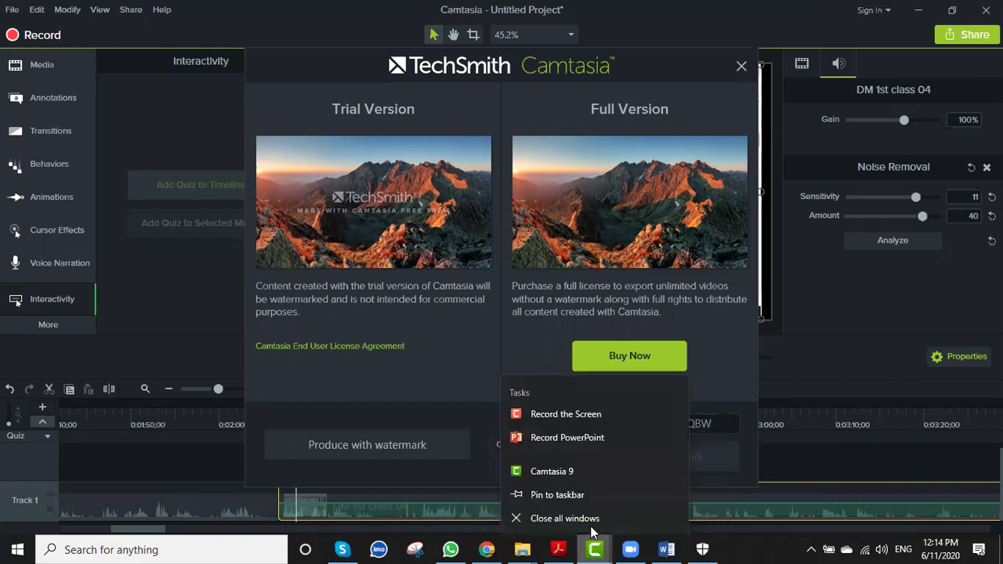
click(592, 521)
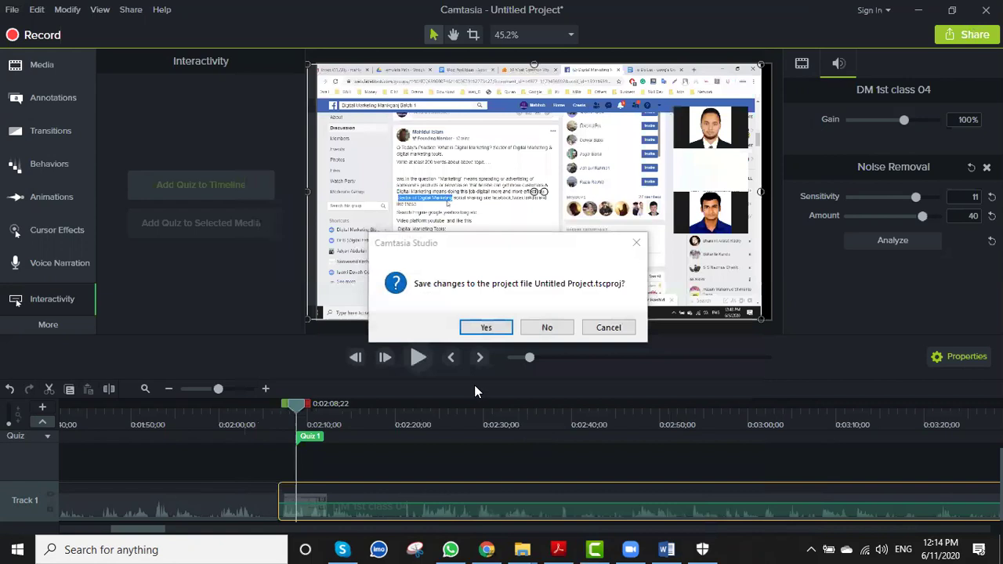
click(546, 328)
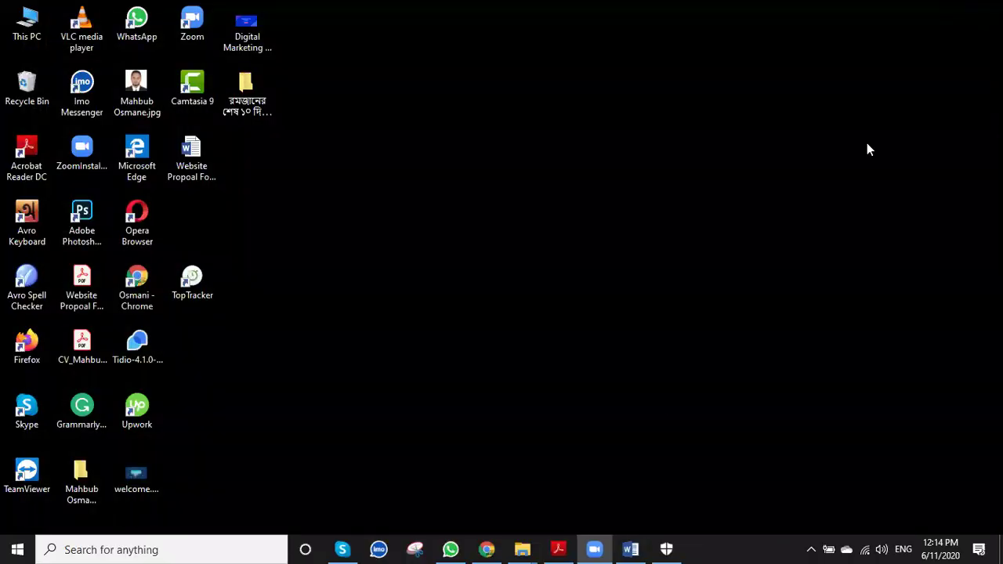
click(489, 550)
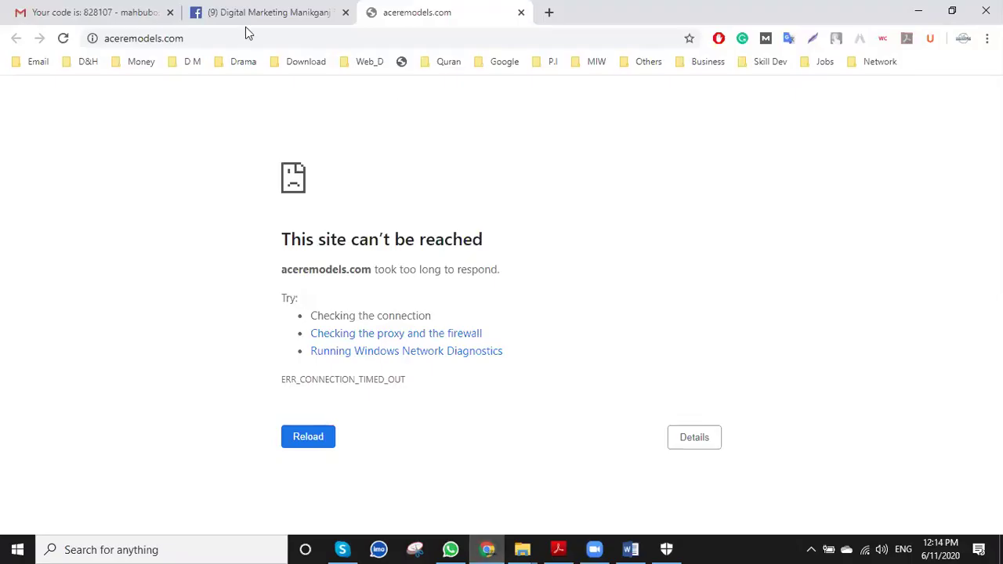
Step: Go to the Facebook group tab and check its notifications list
click(259, 11)
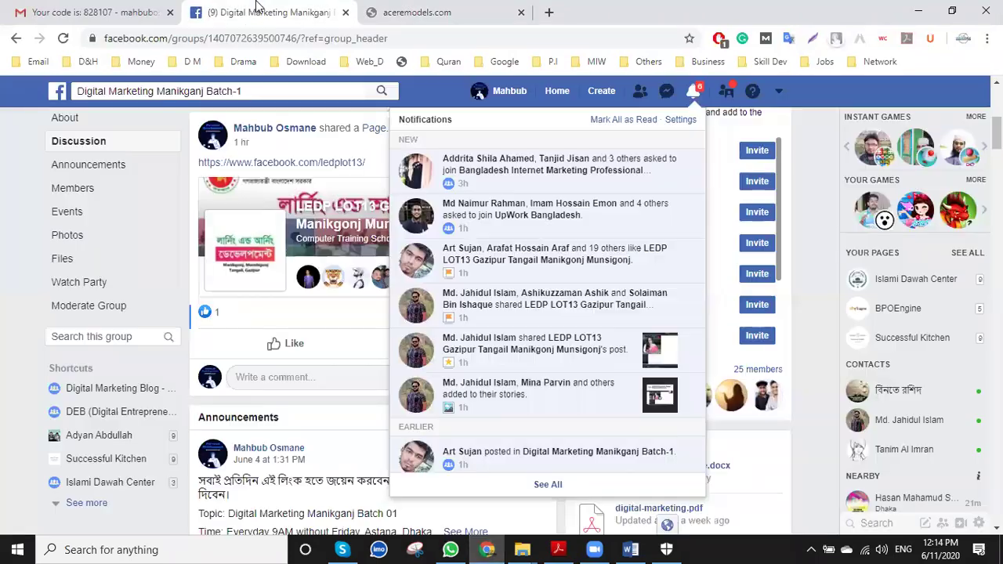
click(700, 92)
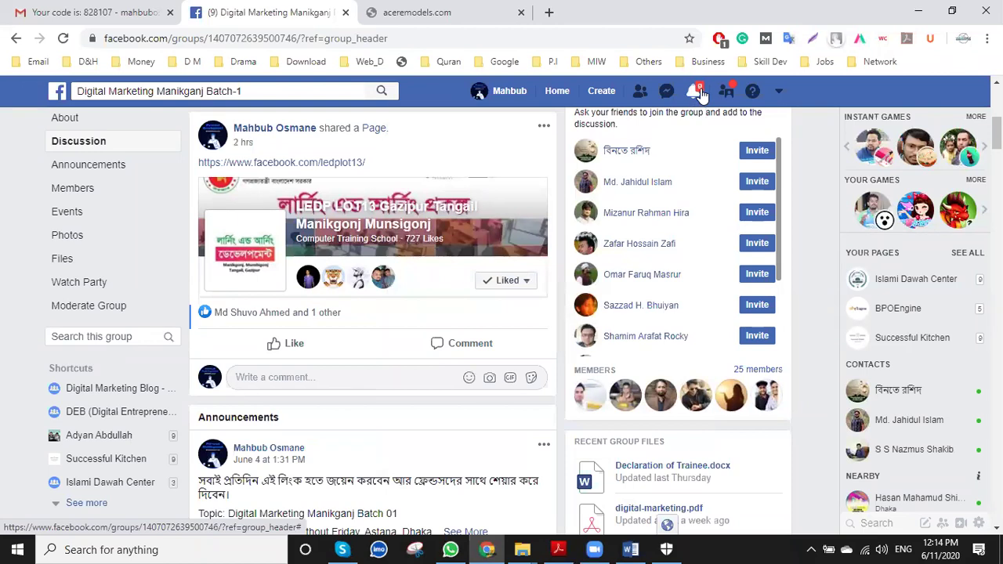
click(700, 93)
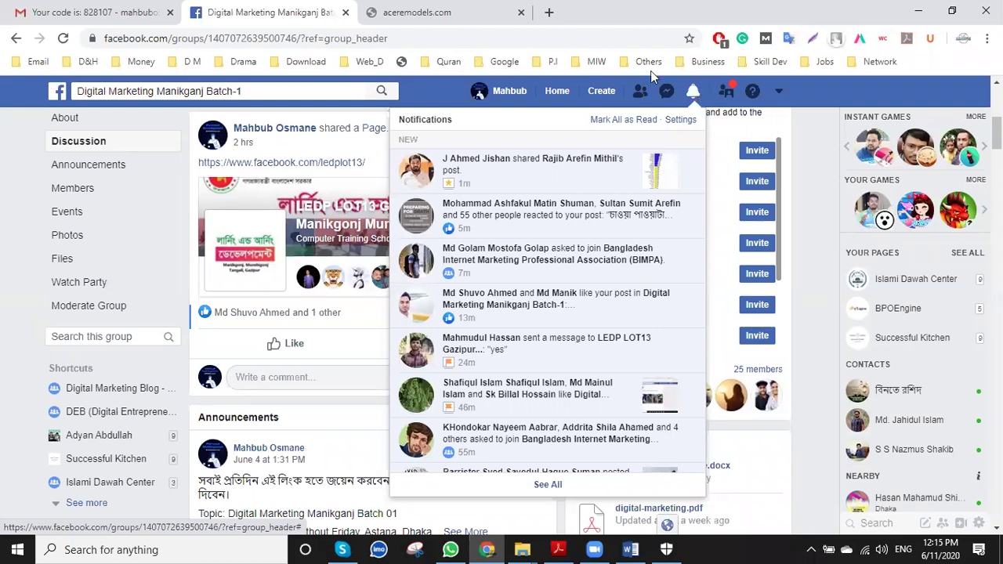
Step: Glance at the aceremodels.com tab, then move to the Gmail tab with WeTransfer's code email
click(463, 8)
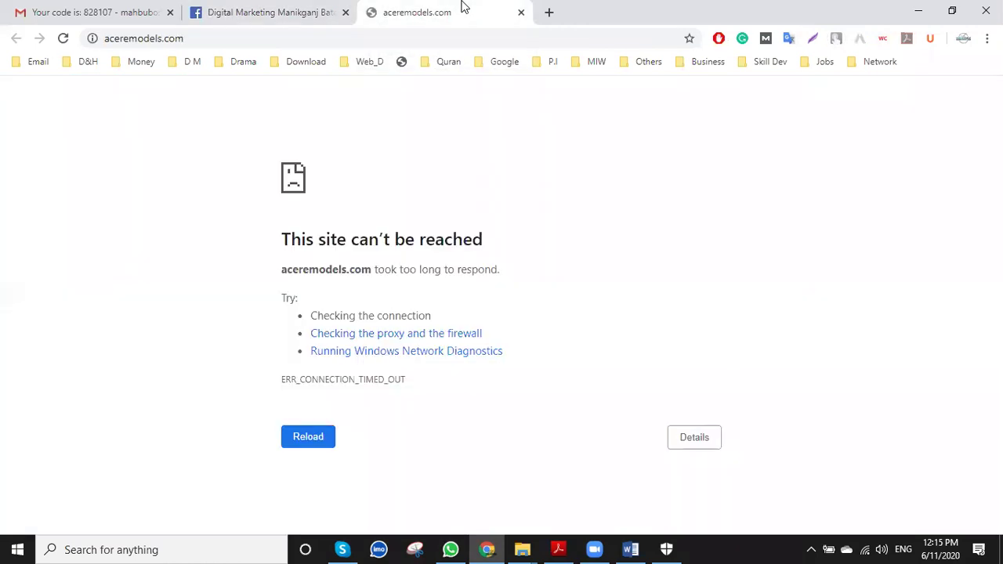
click(276, 9)
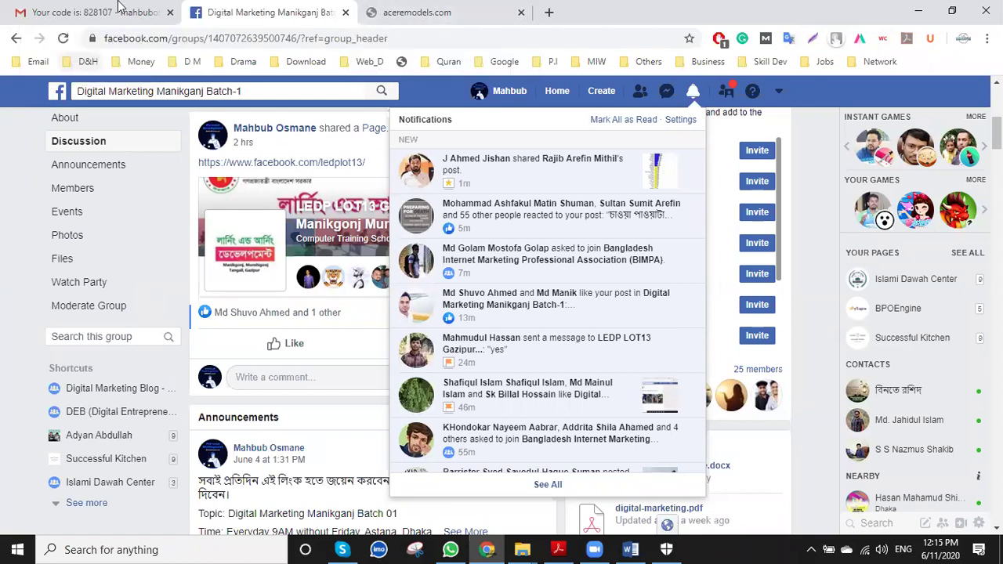
click(118, 8)
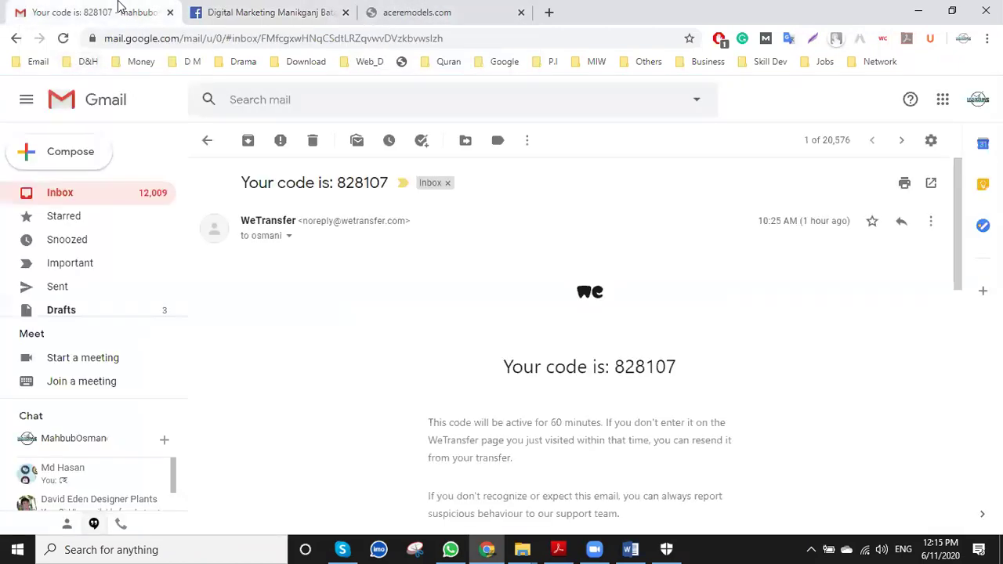
click(115, 201)
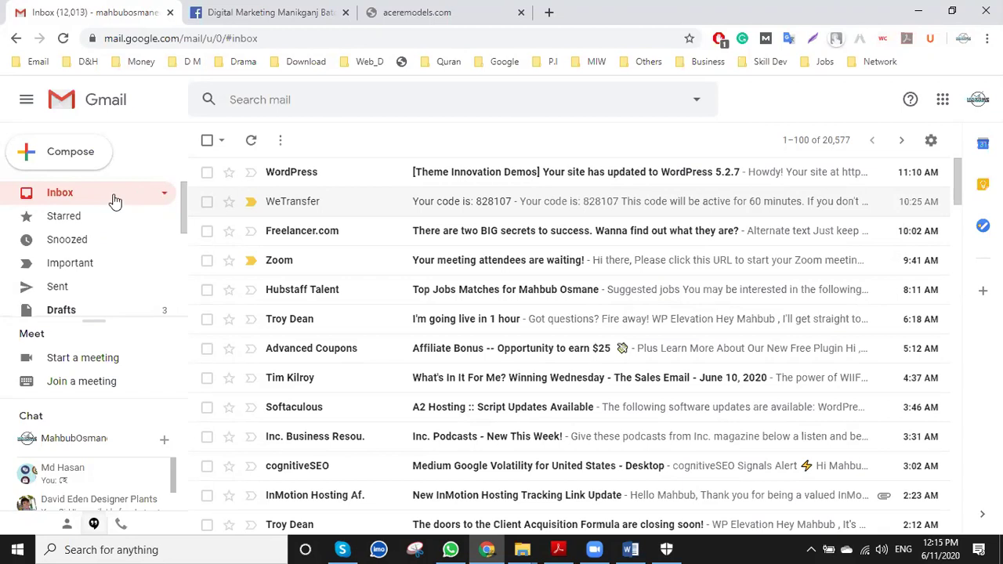
click(59, 193)
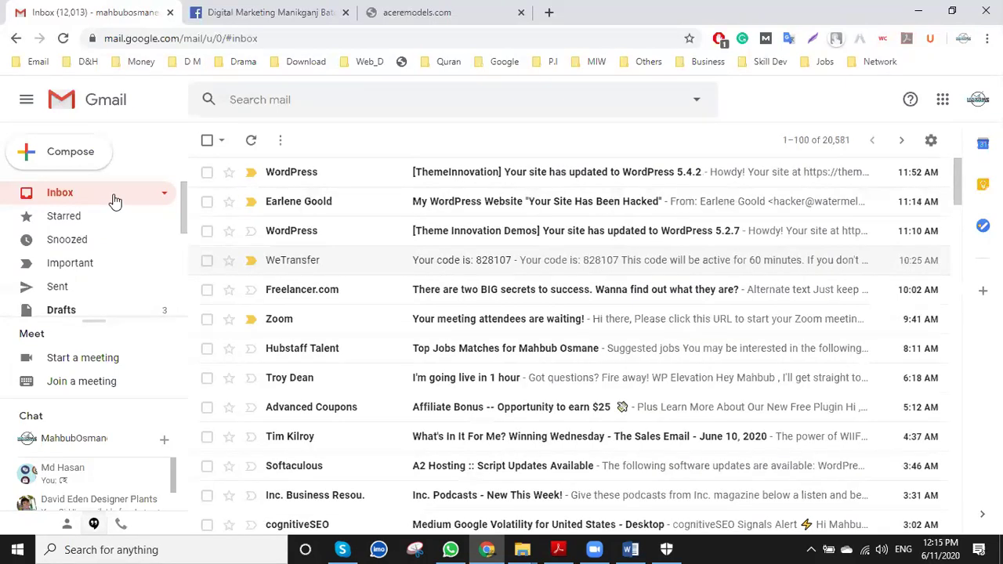